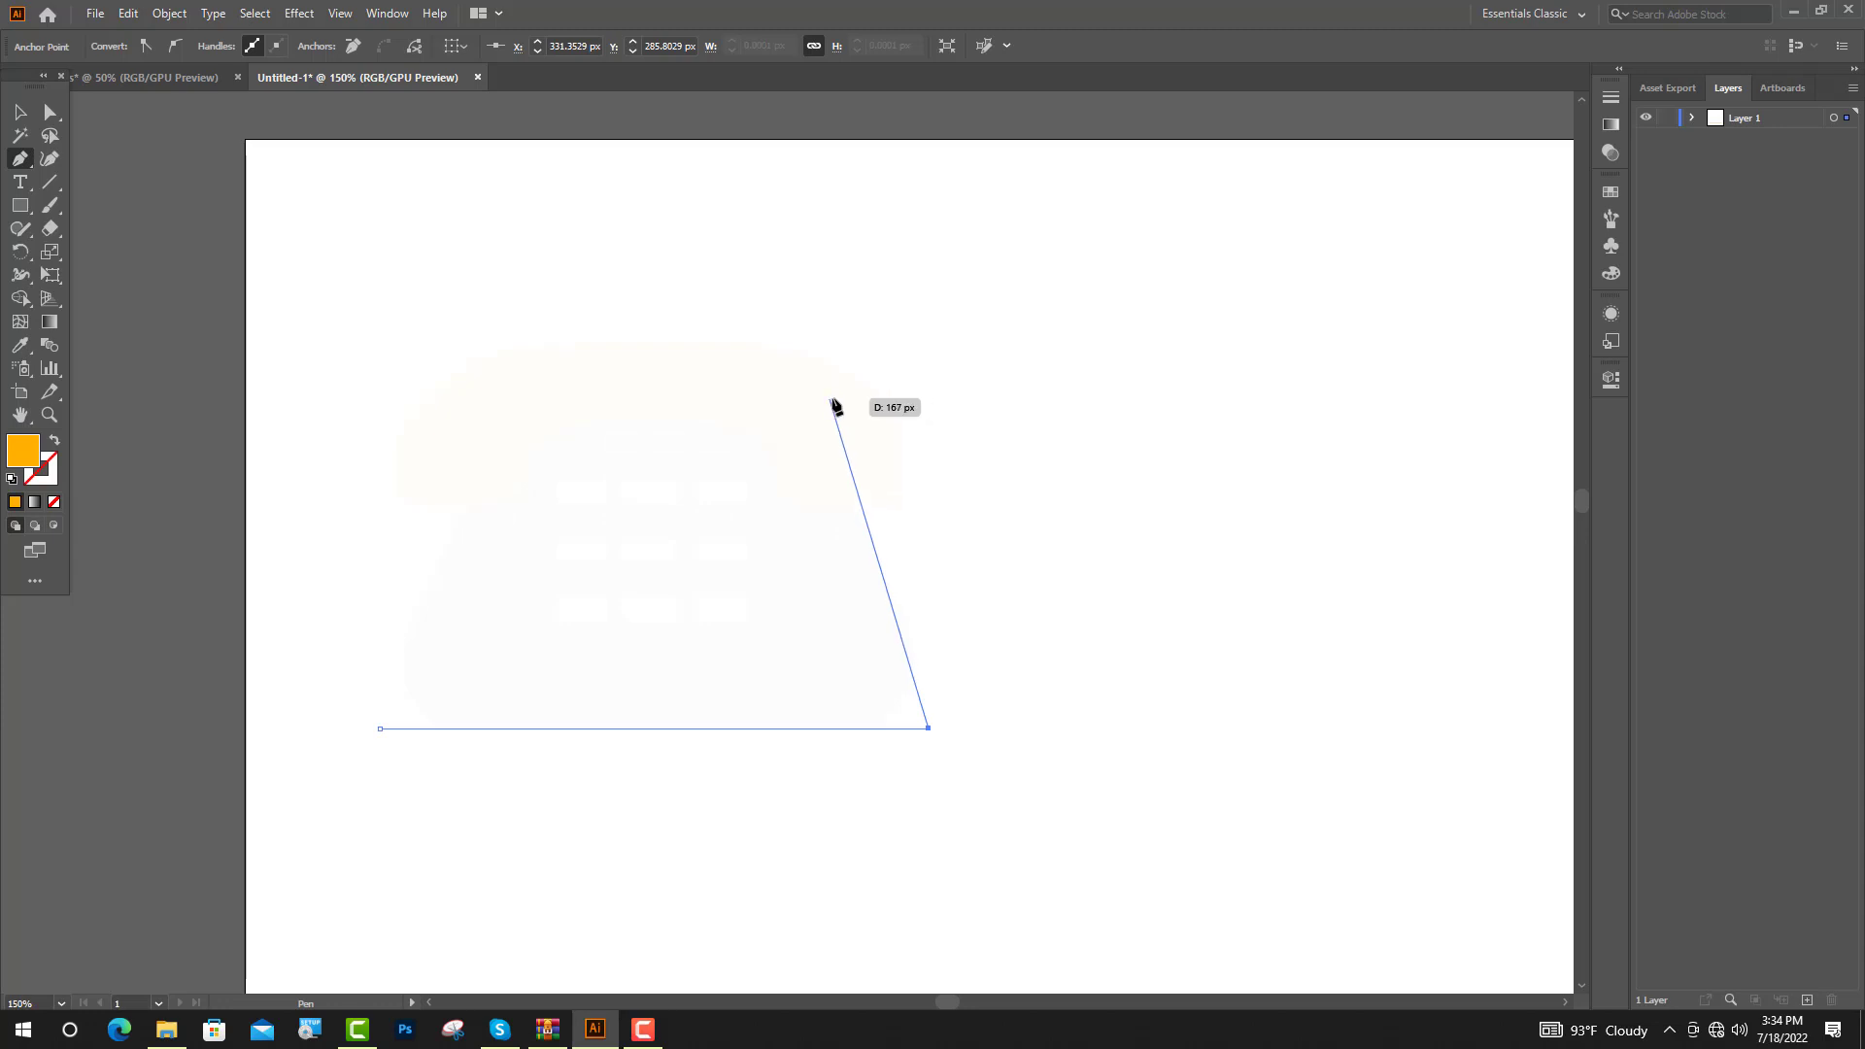
# Step: Complete the closed trapezoid over the faded telephone template with the Pen tool, narrower at its upper edge
pyautogui.click(832, 395)
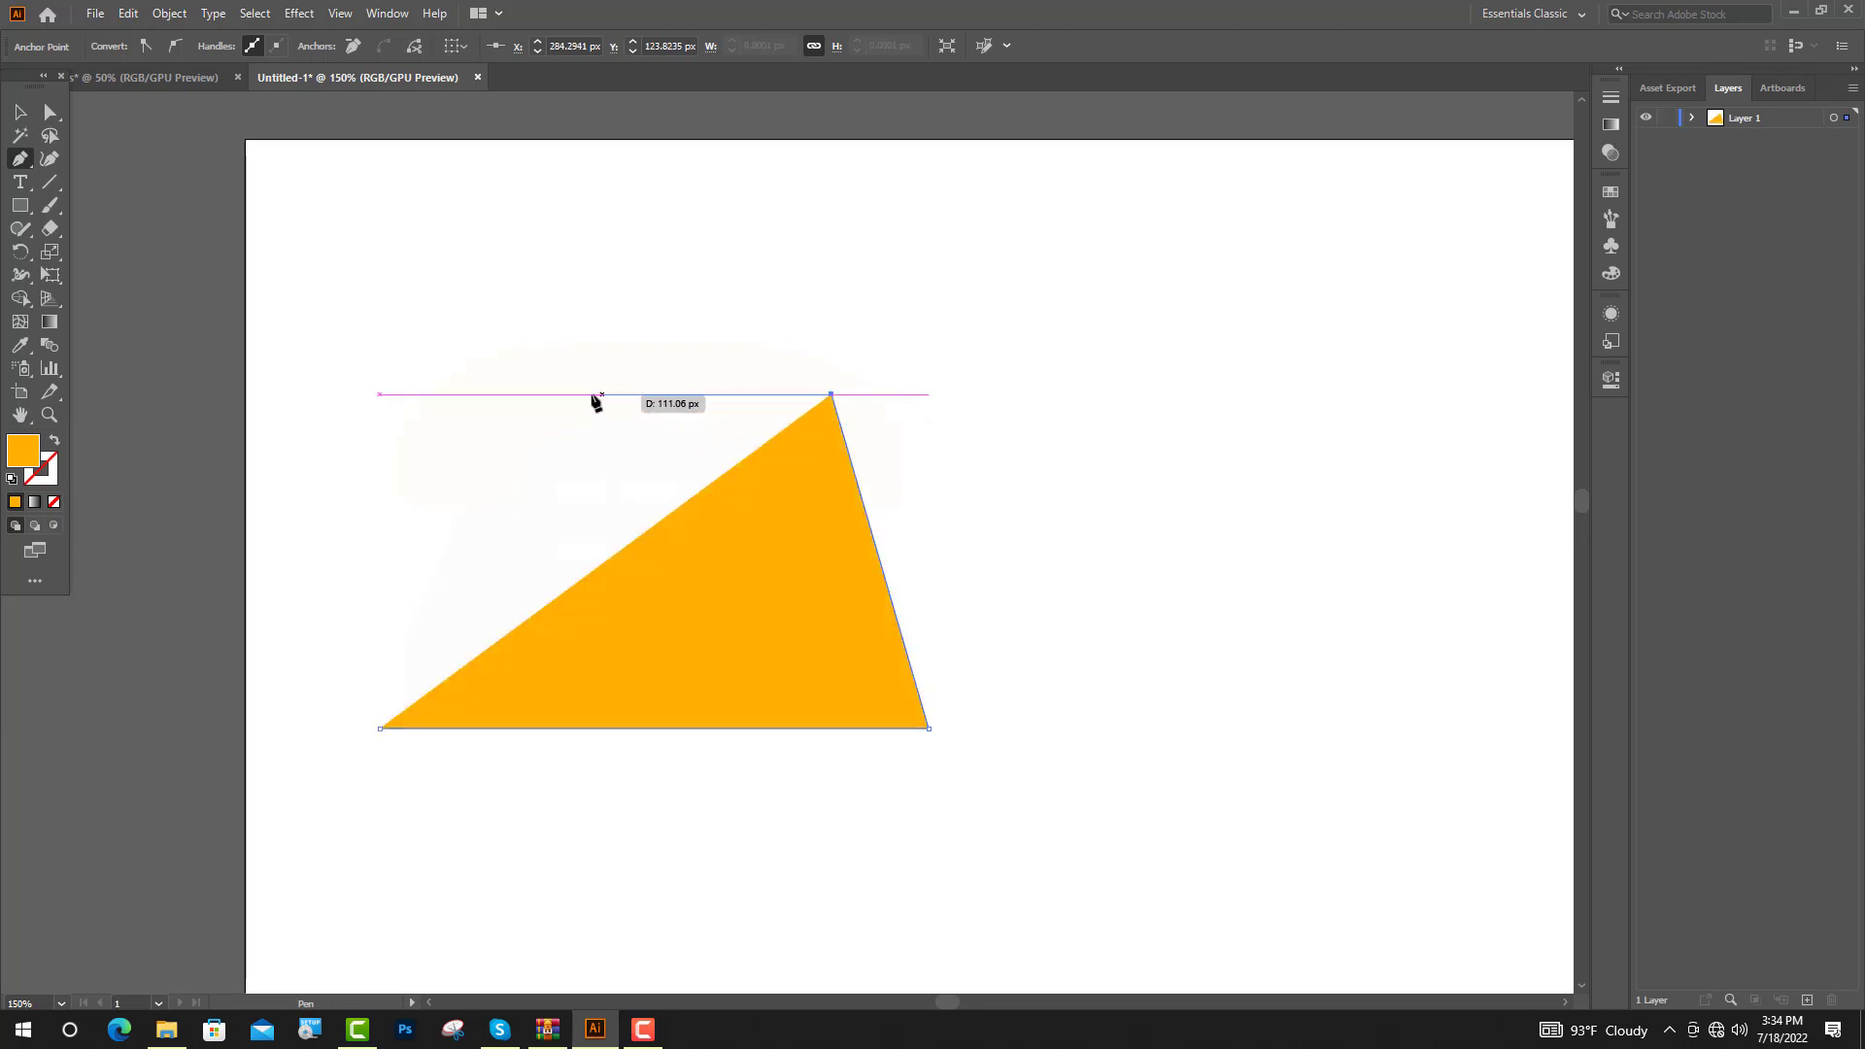
pyautogui.click(504, 395)
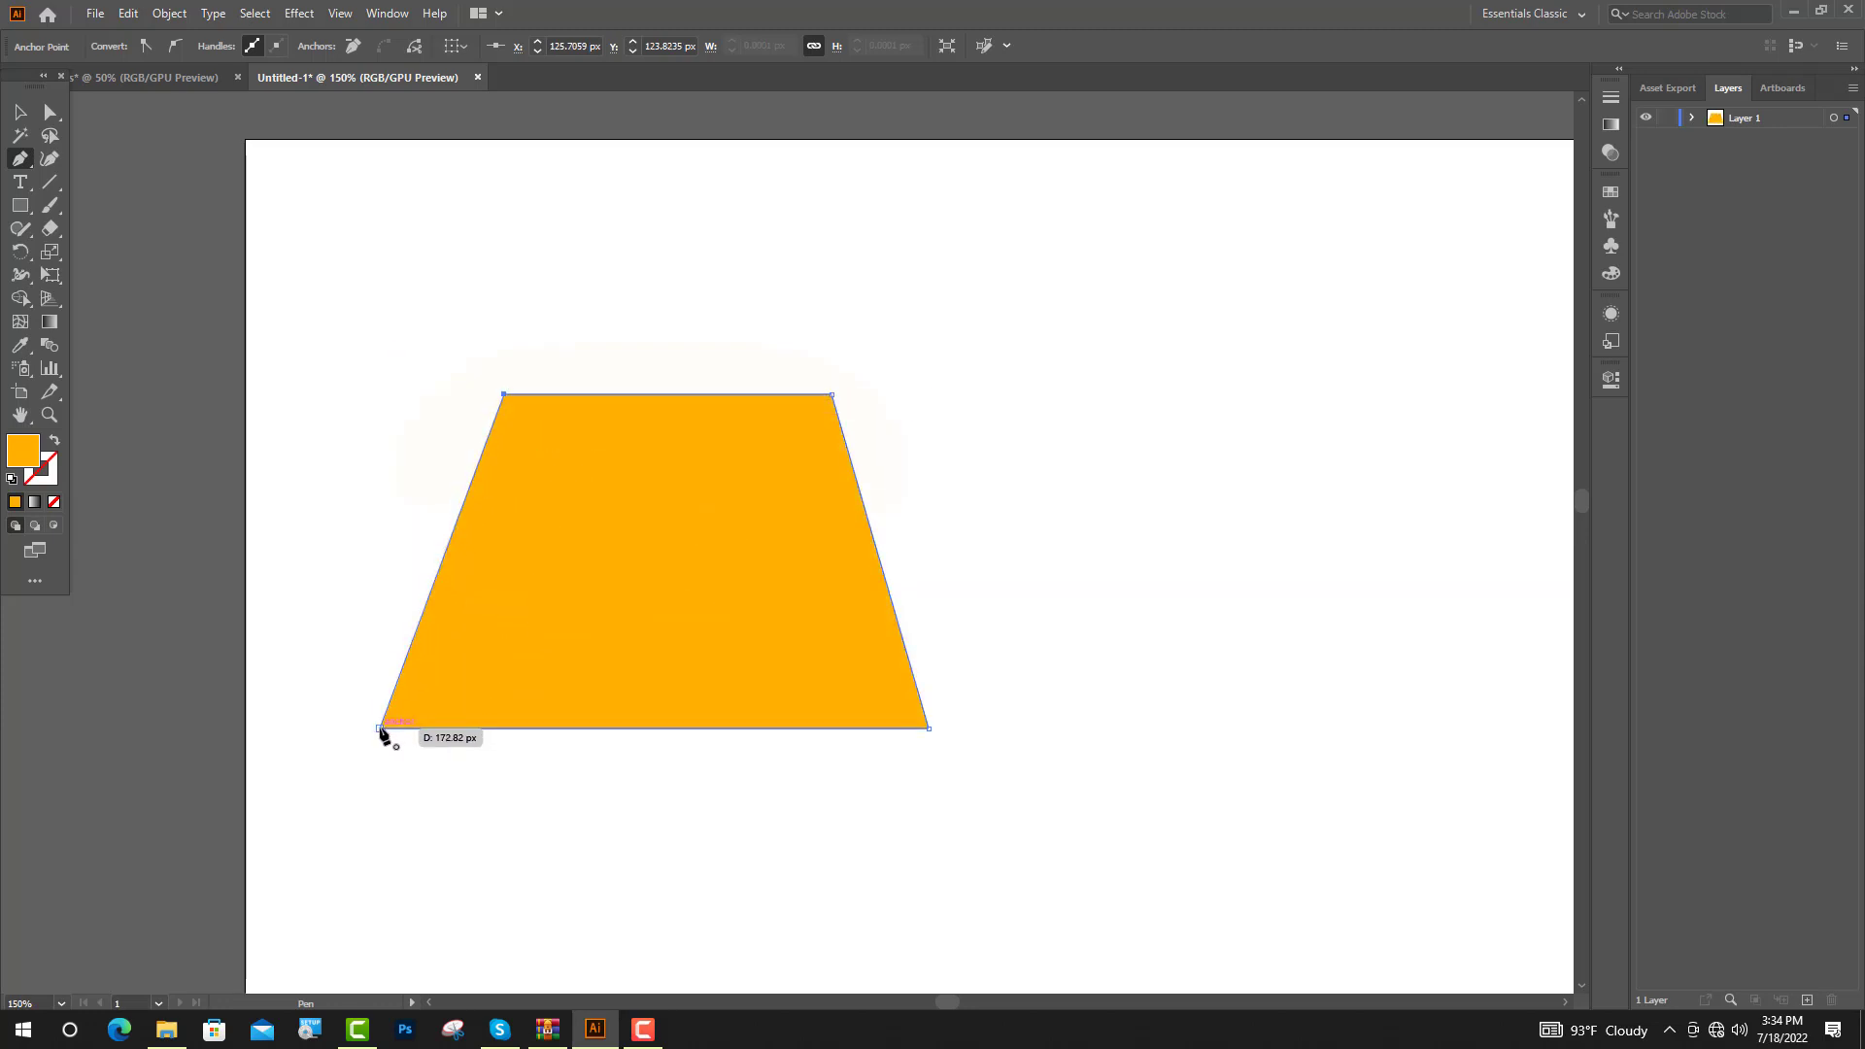
pyautogui.click(380, 727)
# Step: Round the lower and upper corners of the orange trapezoid to form the telephone body
pyautogui.press('a')
pyautogui.click(379, 728)
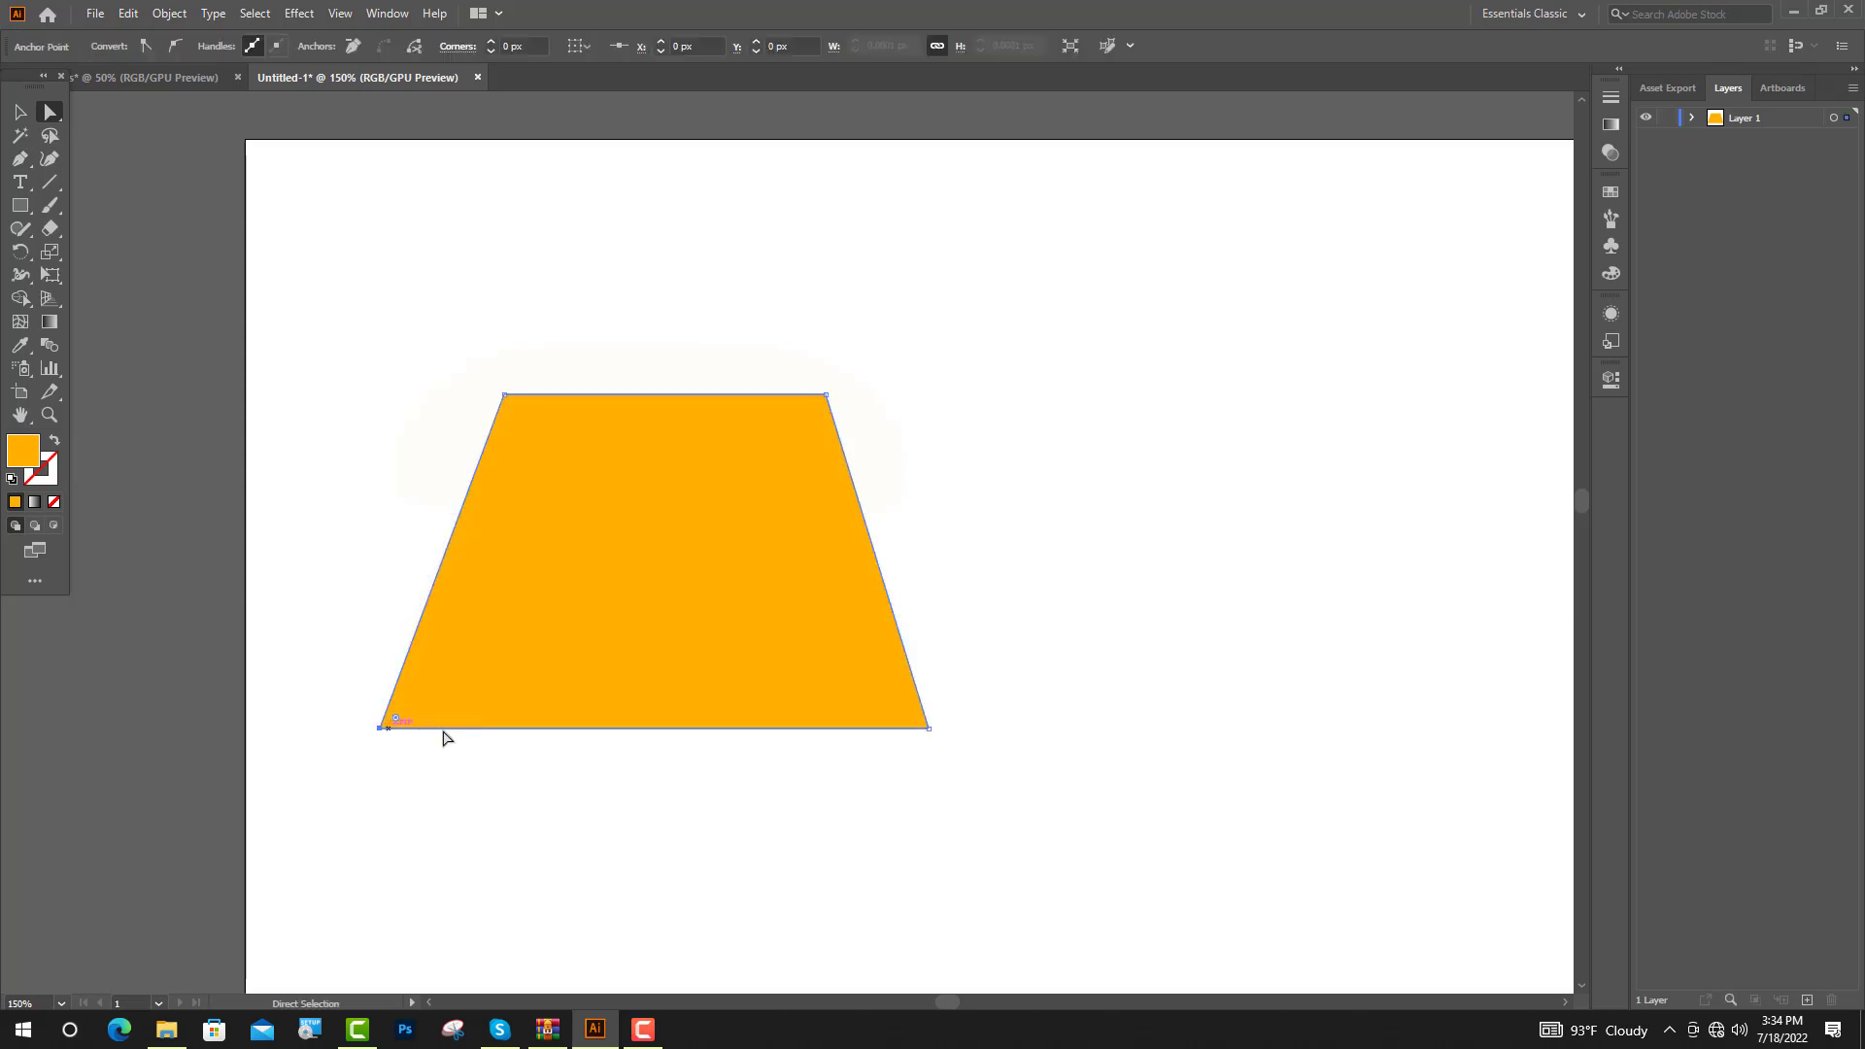
pyautogui.moveTo(395, 718); pyautogui.dragTo(521, 658)
pyautogui.hotkey('ctrl', 'shift', 'a')
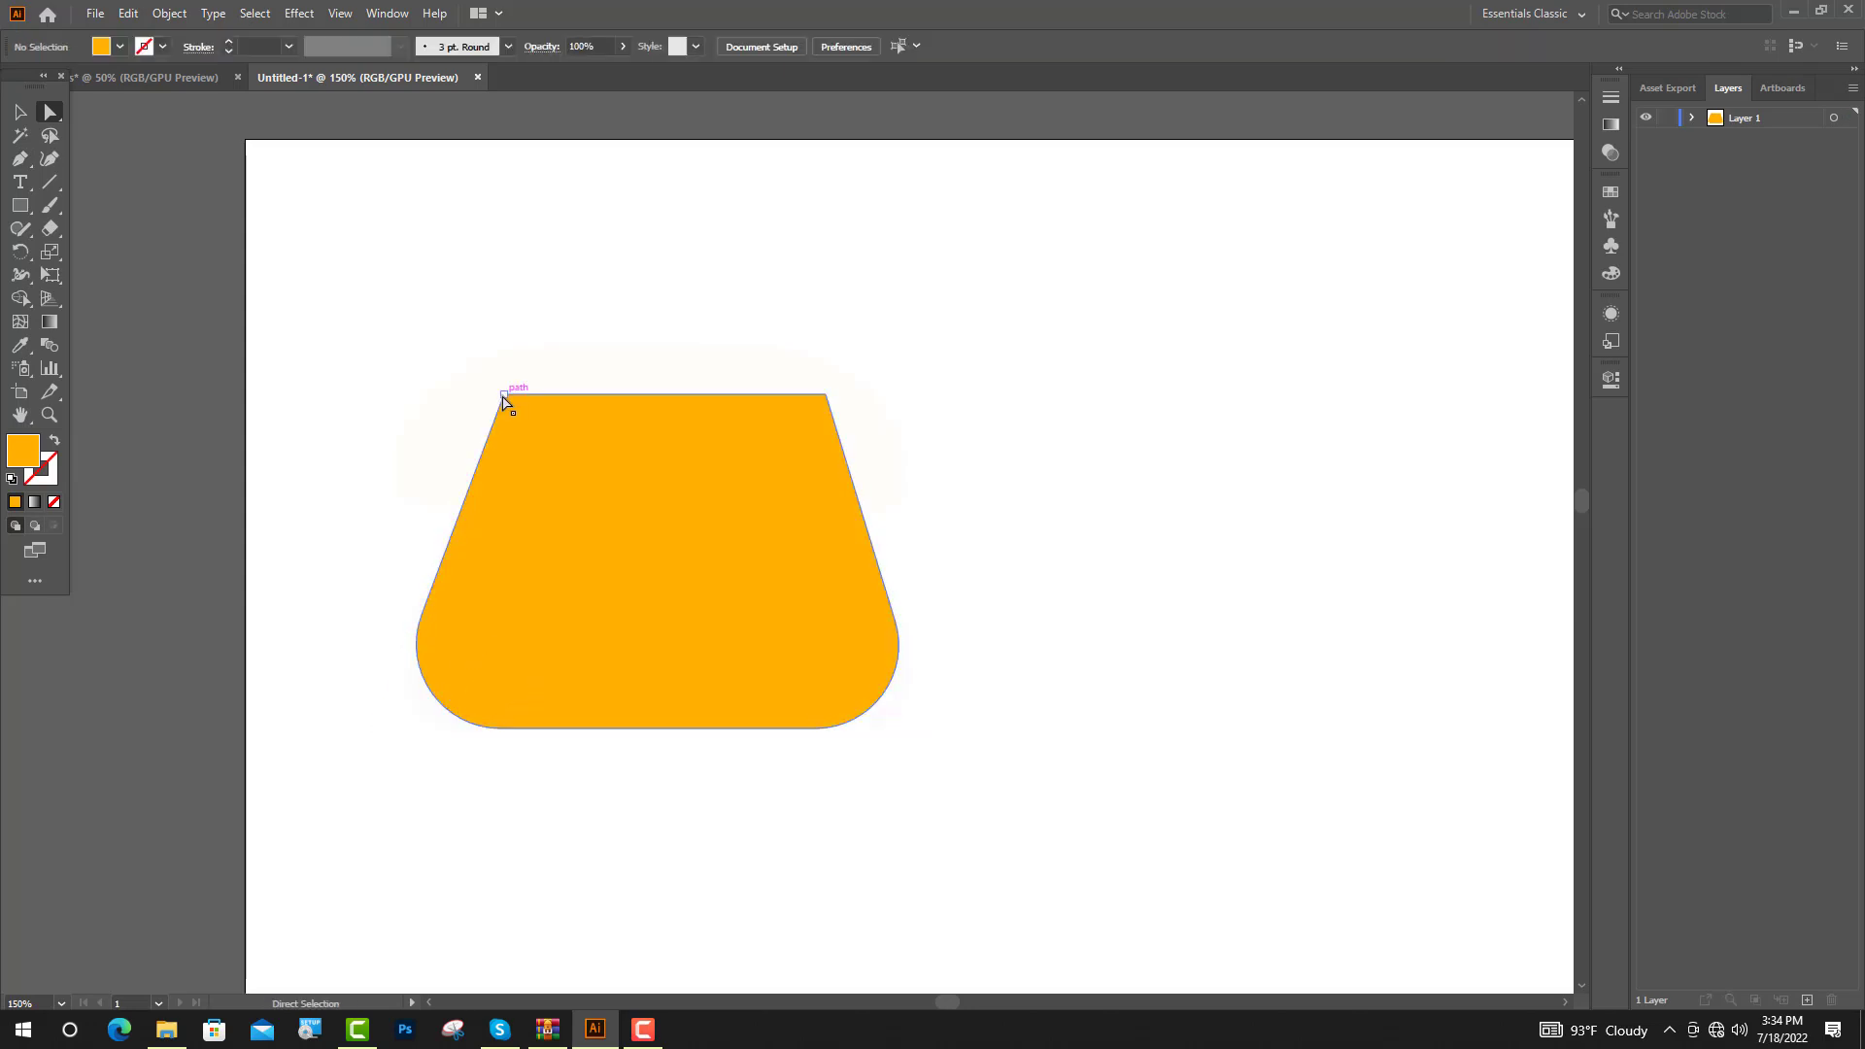
pyautogui.click(504, 396)
pyautogui.keyDown('shift'); pyautogui.click(825, 394); pyautogui.keyUp('shift')
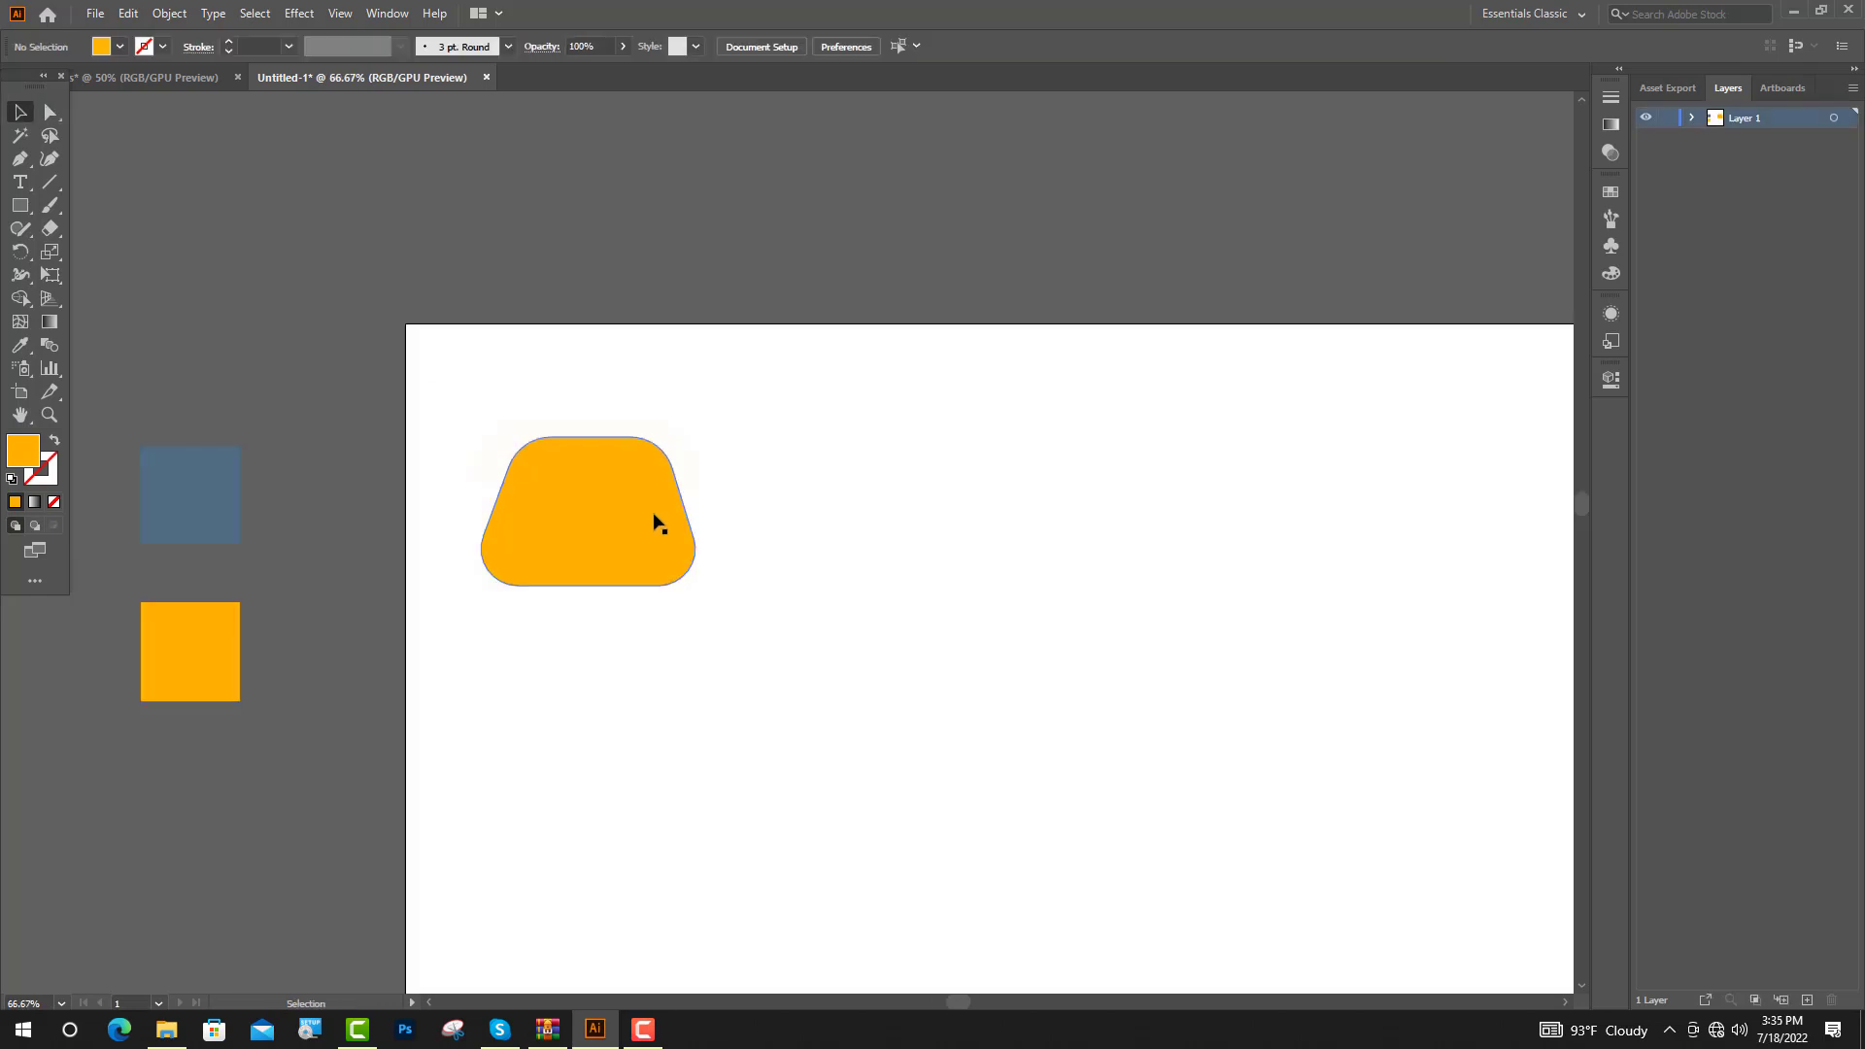
# Step: Recolour the rounded telephone body with the blue sampled from the blue swatch square
pyautogui.click(654, 520)
pyautogui.click(20, 346)
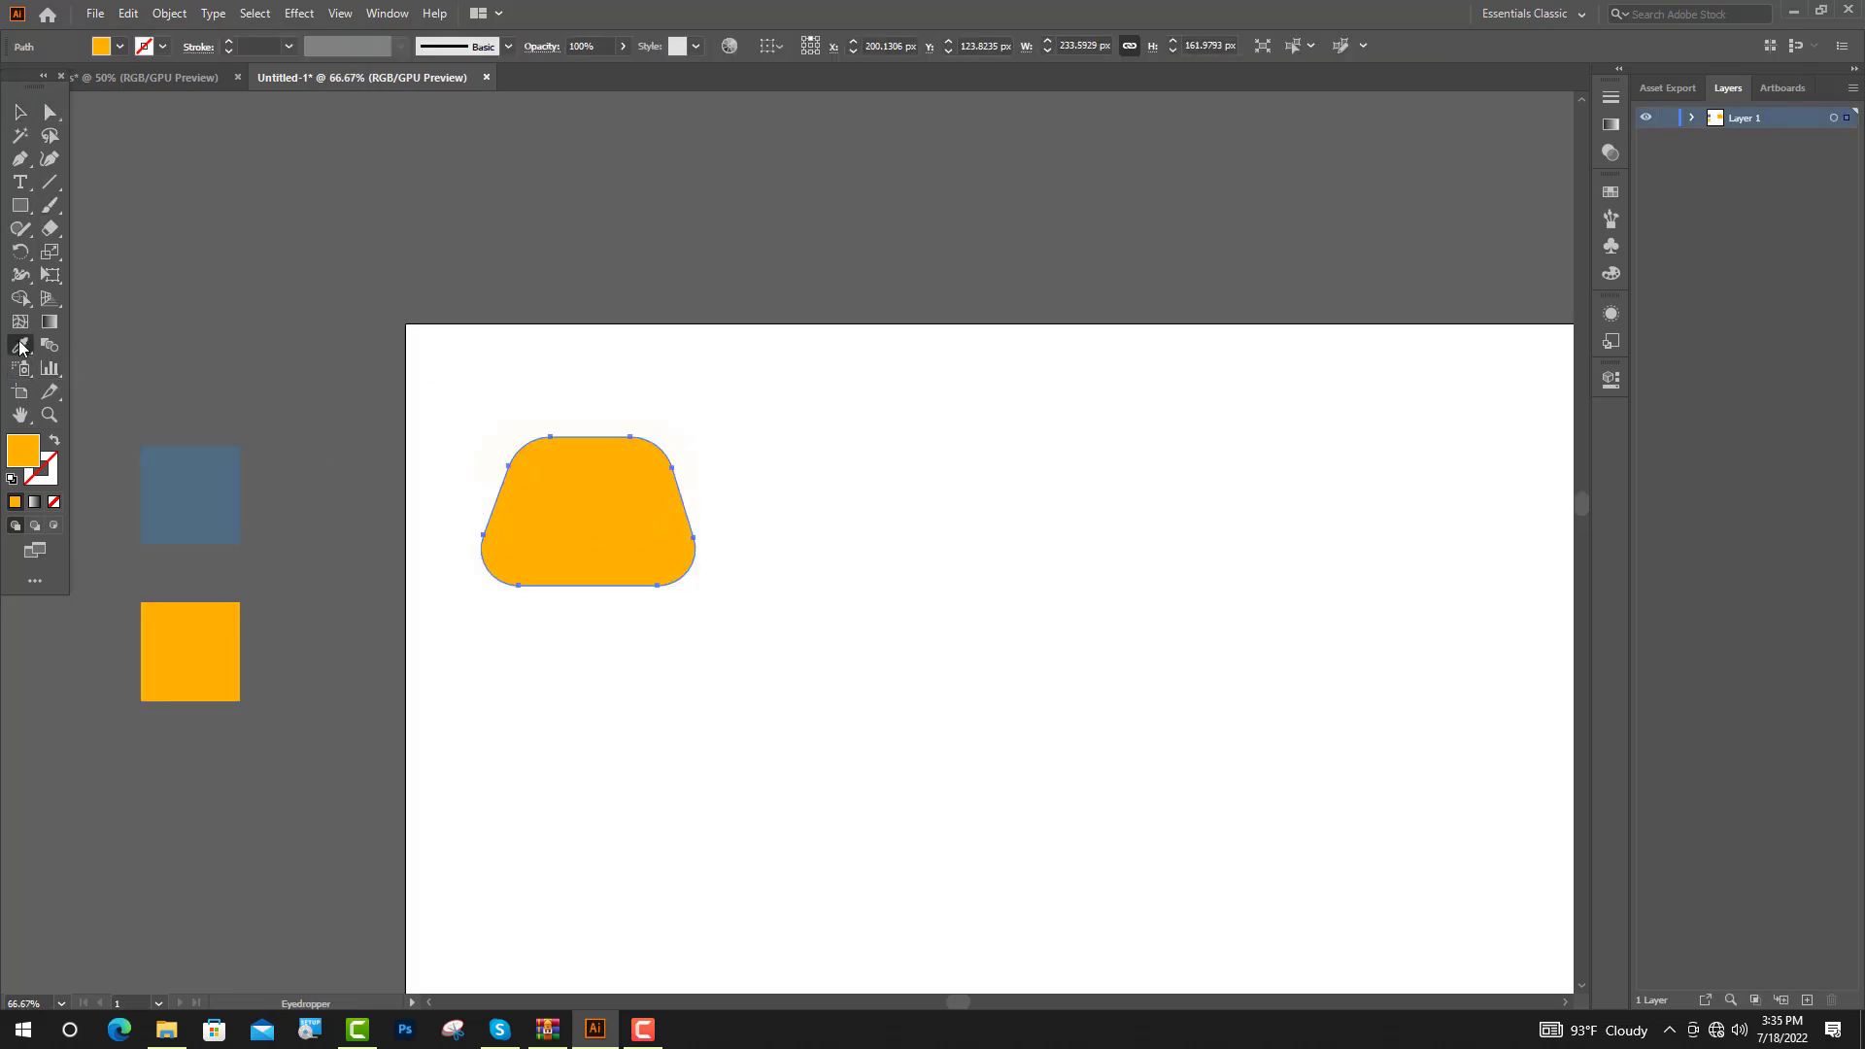
pyautogui.click(209, 497)
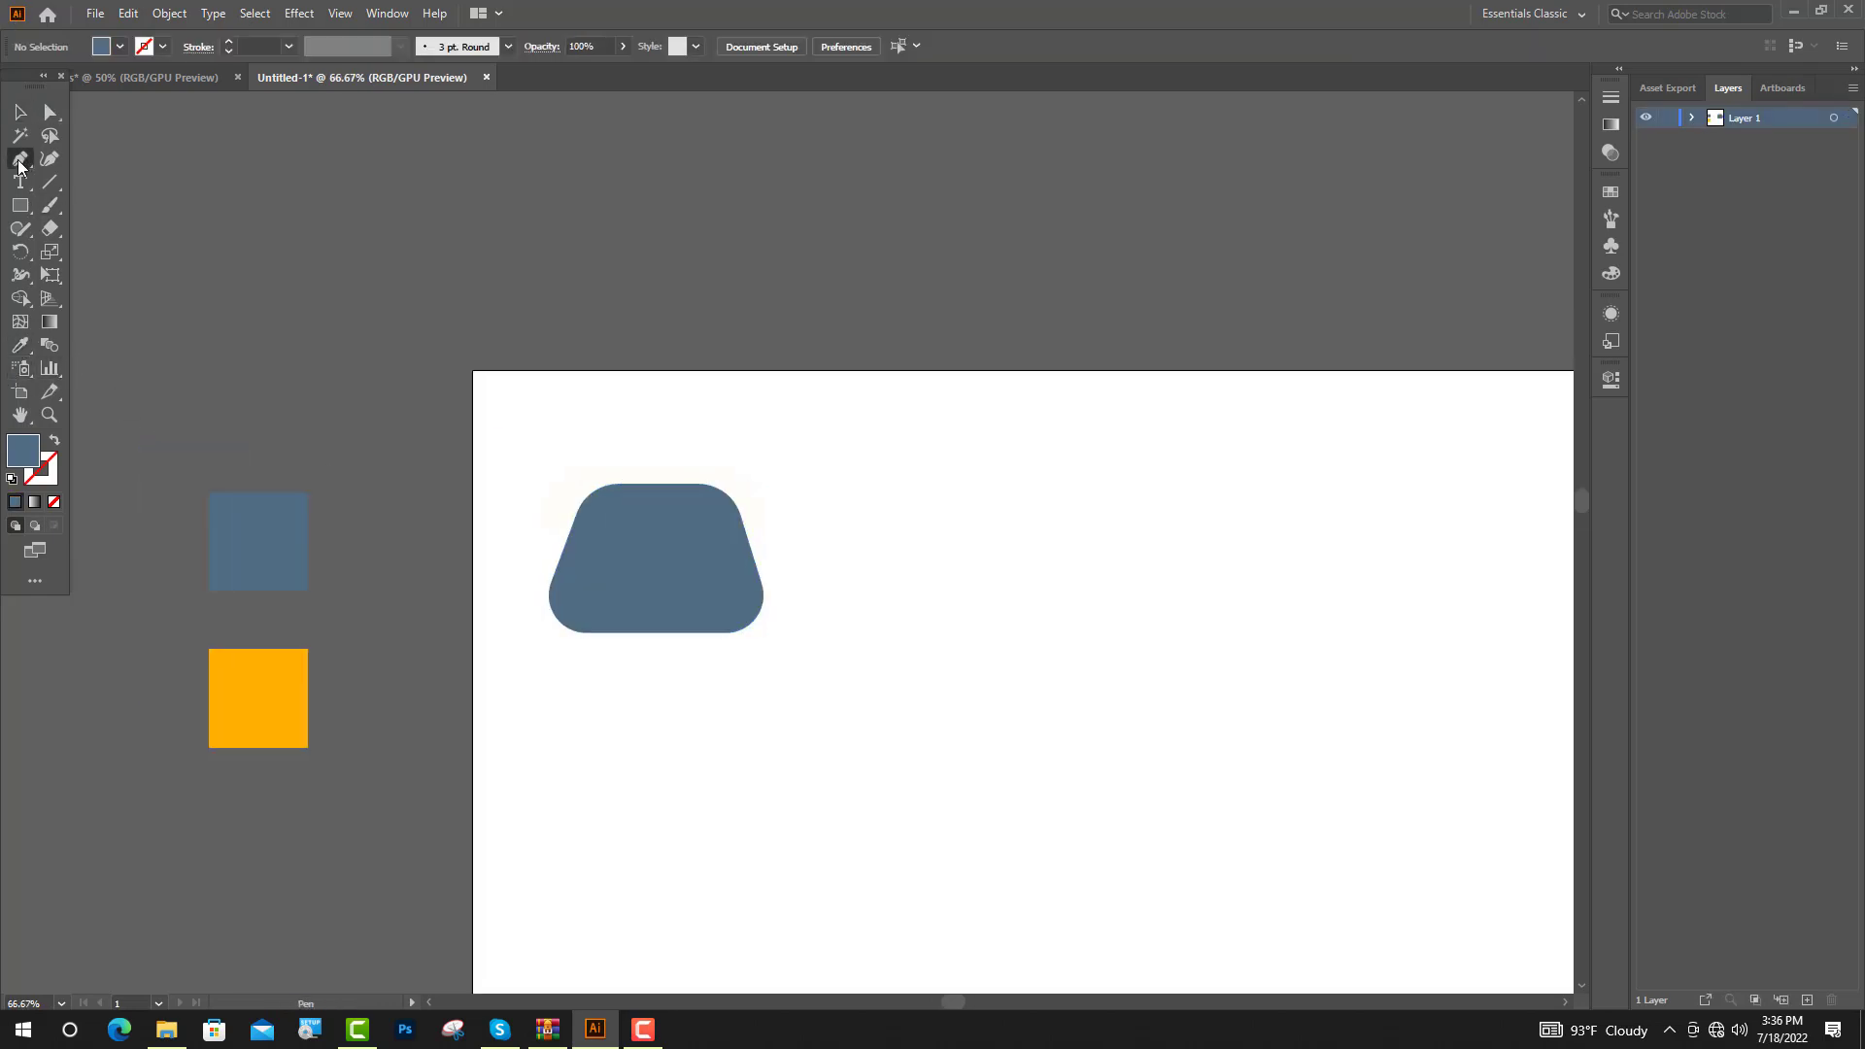
# Step: Draw a bracket-shaped handset about 295 px wide and 99 px high beside the telephone body with the Pen tool, its opening facing down
pyautogui.click(20, 165)
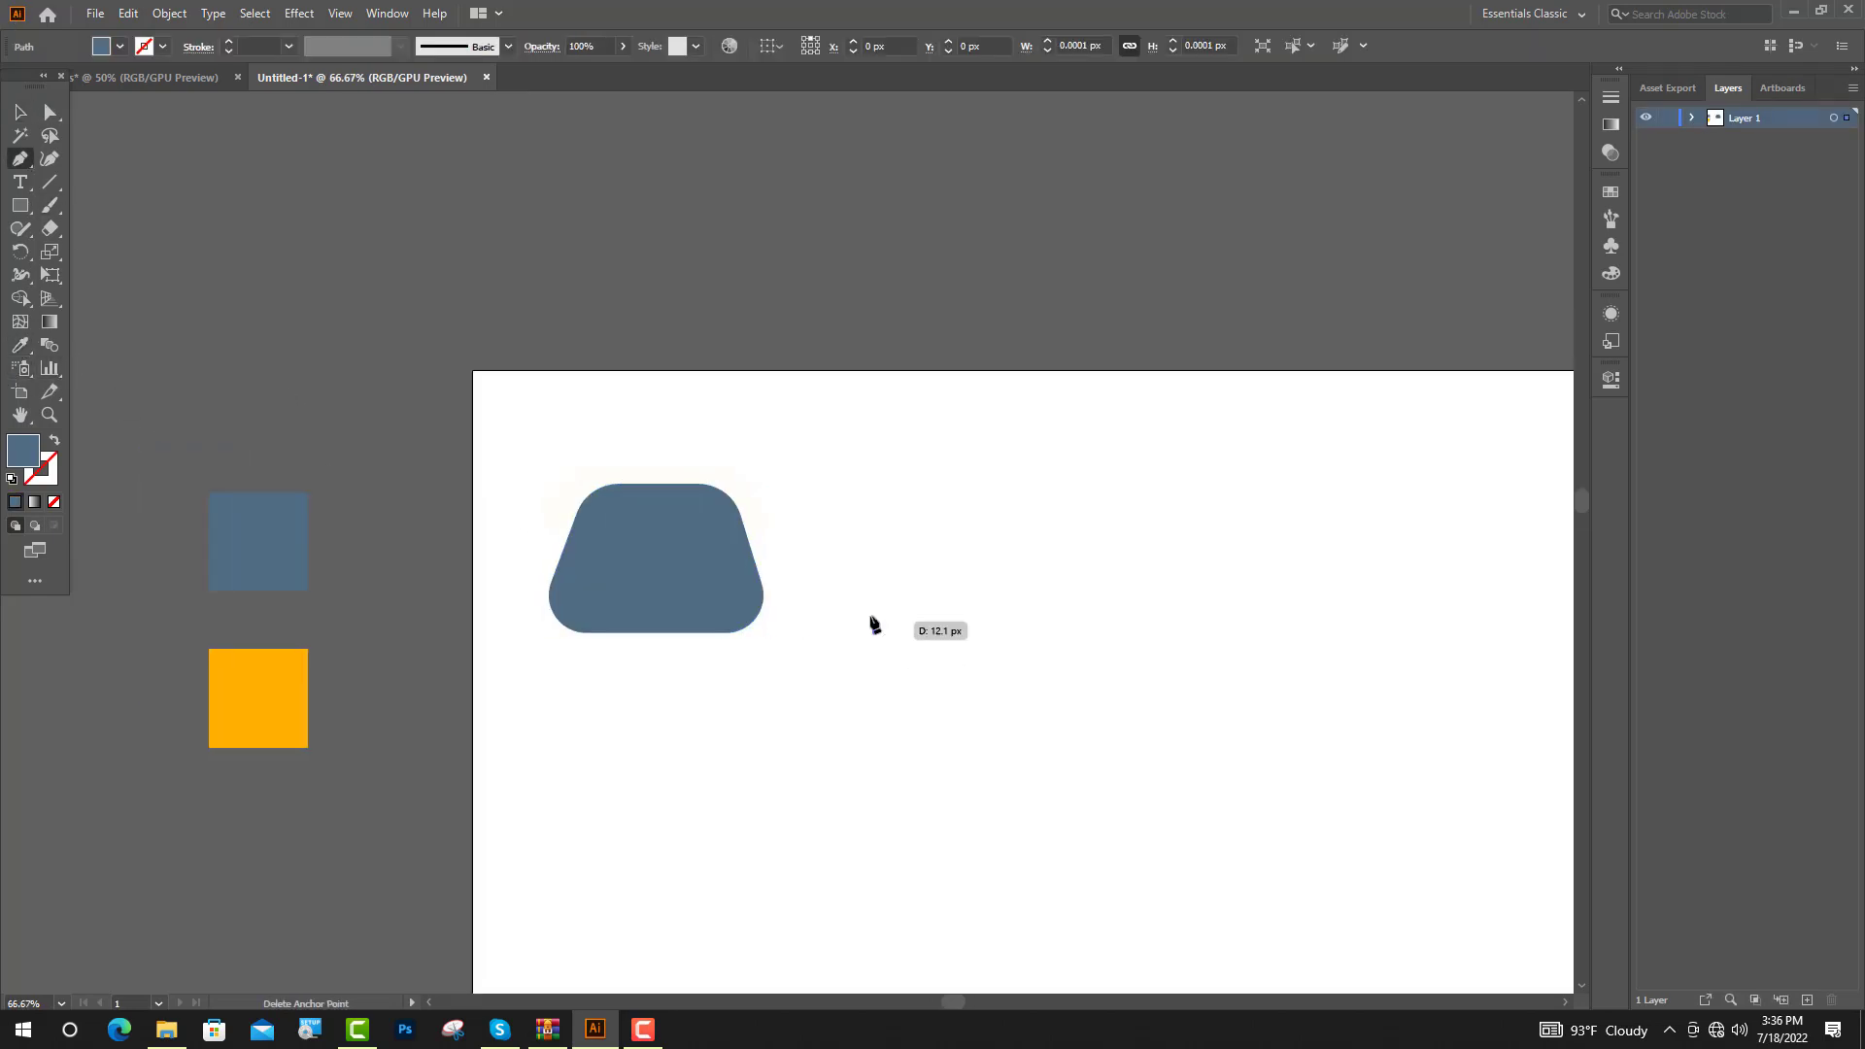
pyautogui.click(876, 633)
pyautogui.keyDown('shift'); pyautogui.click(876, 542); pyautogui.keyUp('shift')
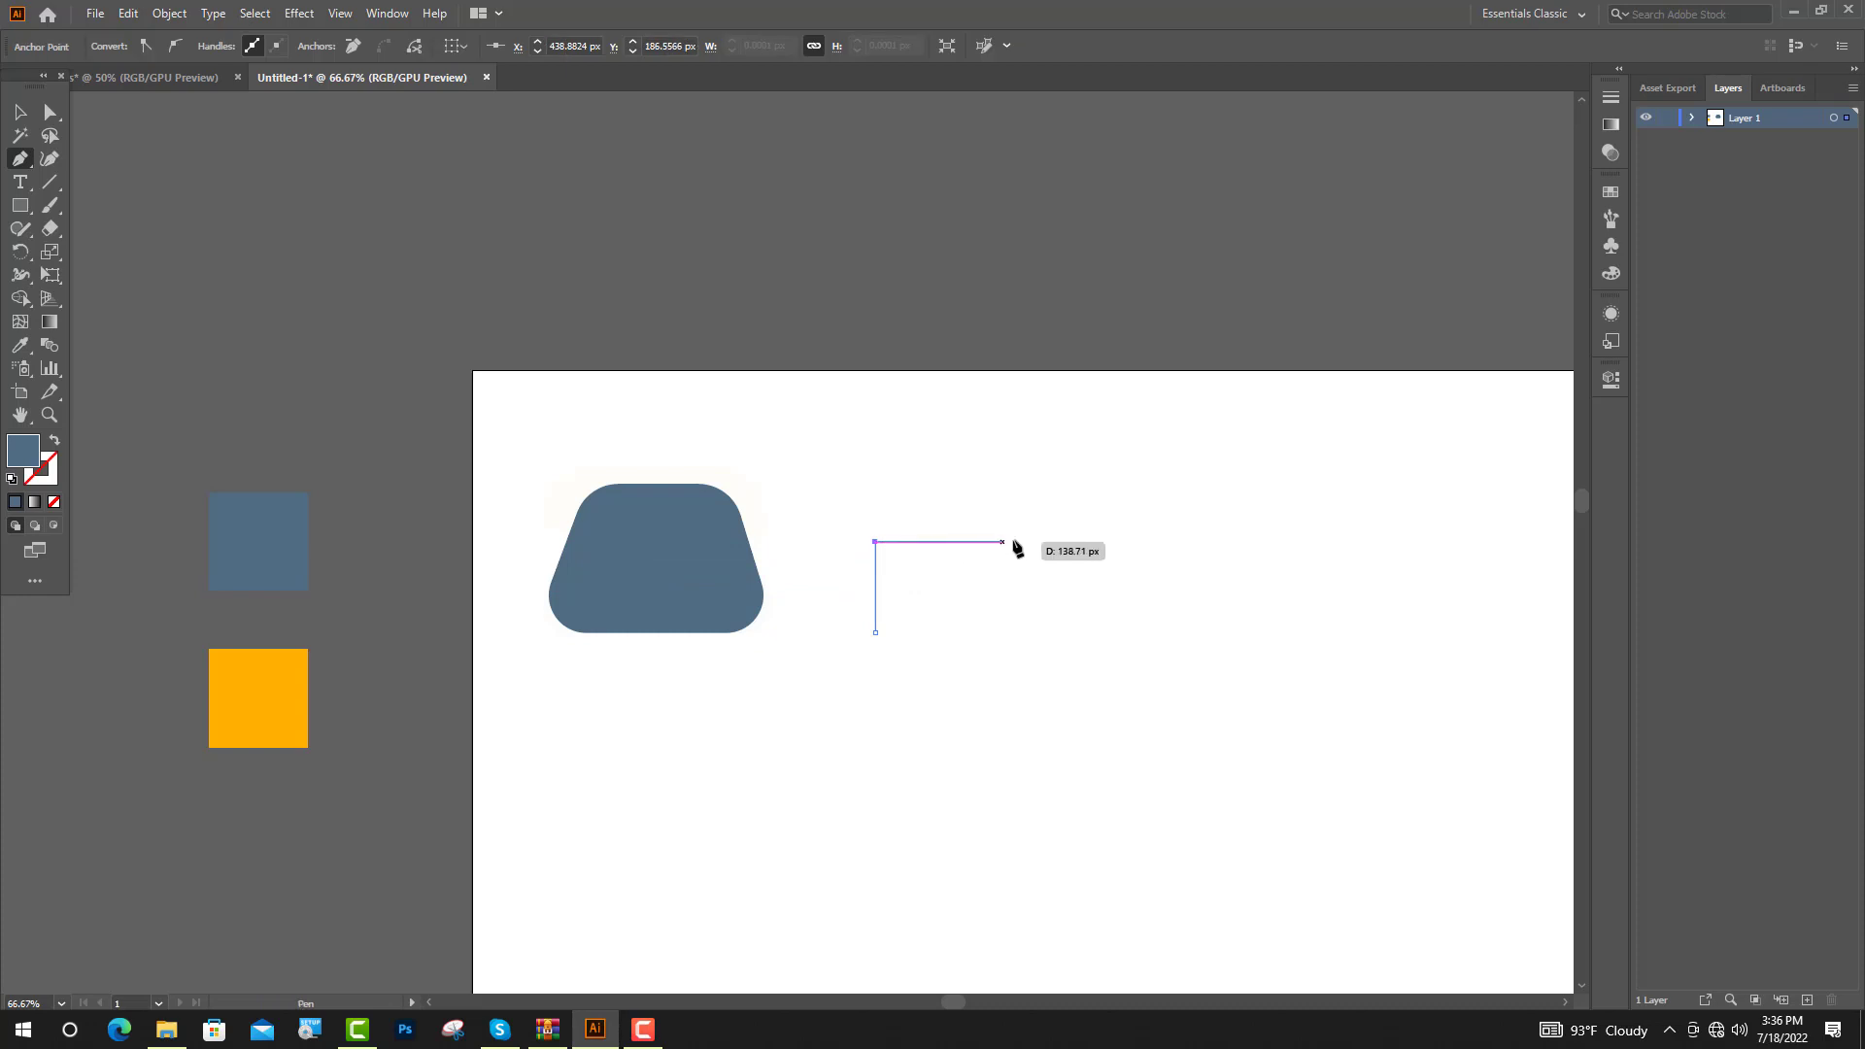
pyautogui.click(1145, 542)
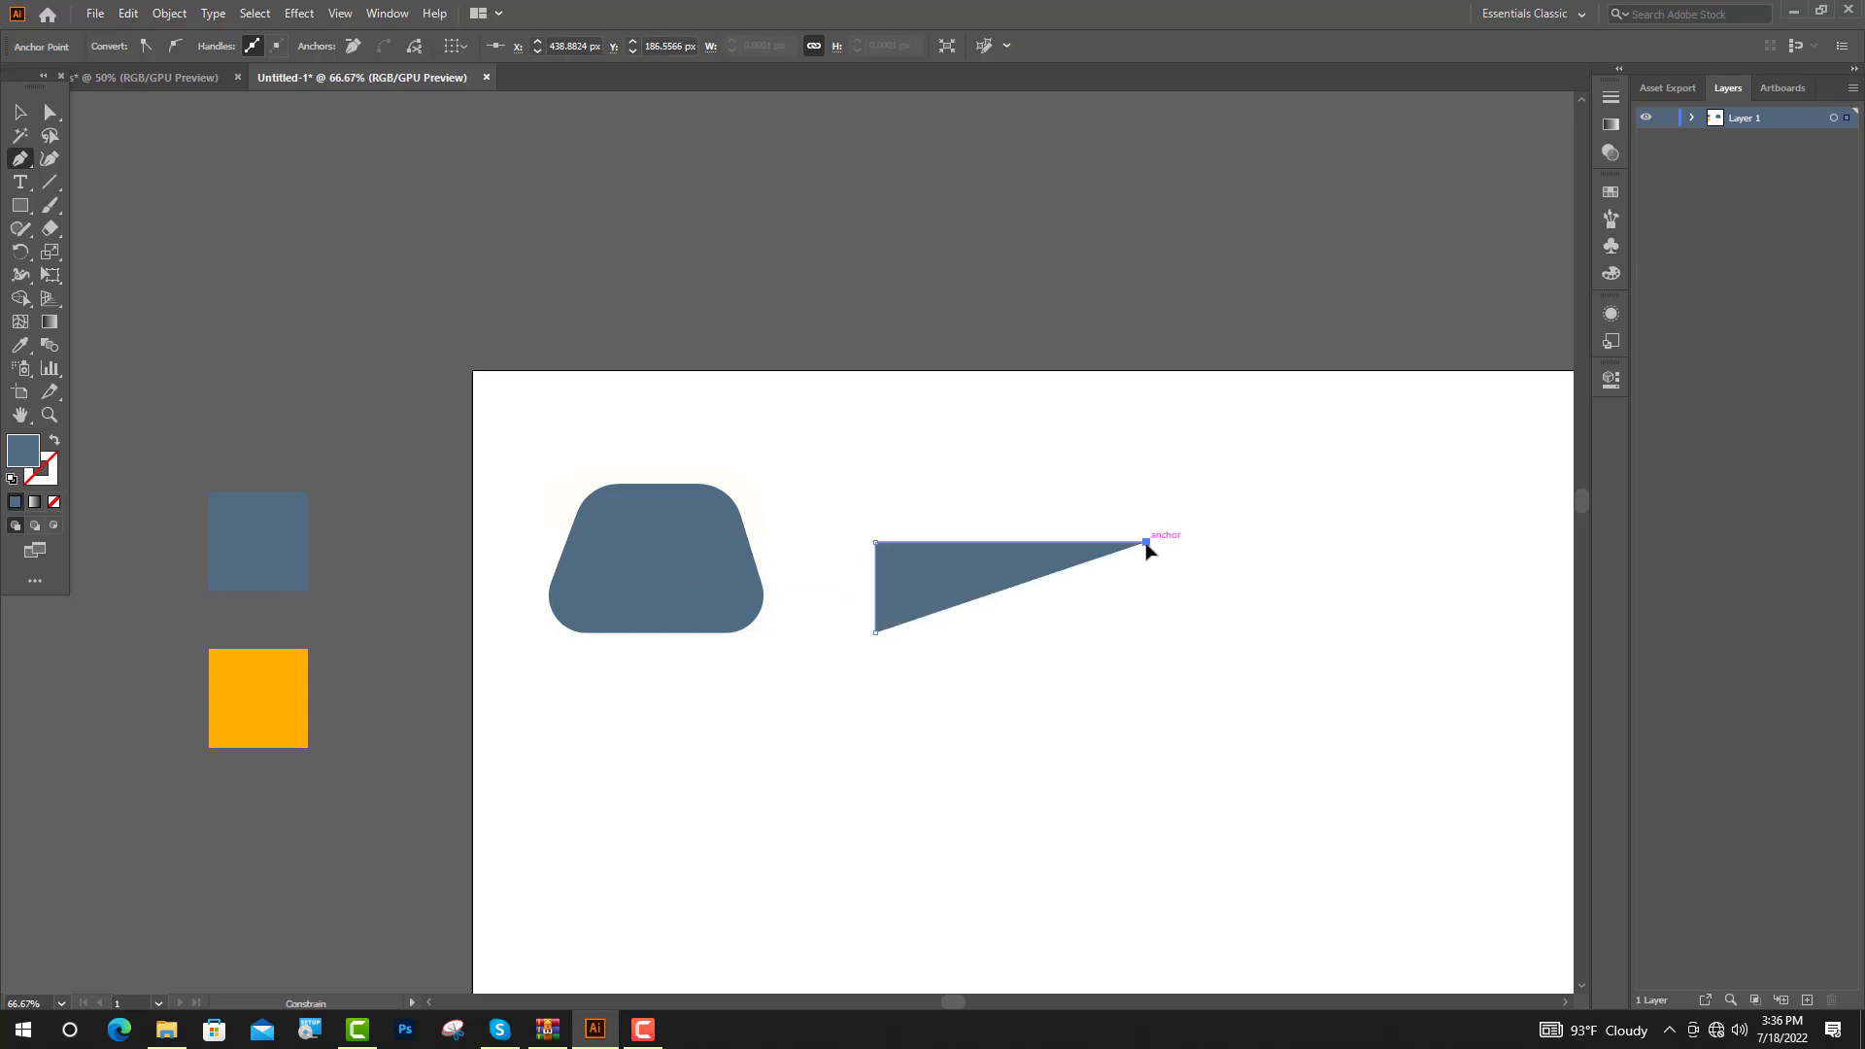
pyautogui.keyDown('shift'); pyautogui.click(1147, 633); pyautogui.keyUp('shift')
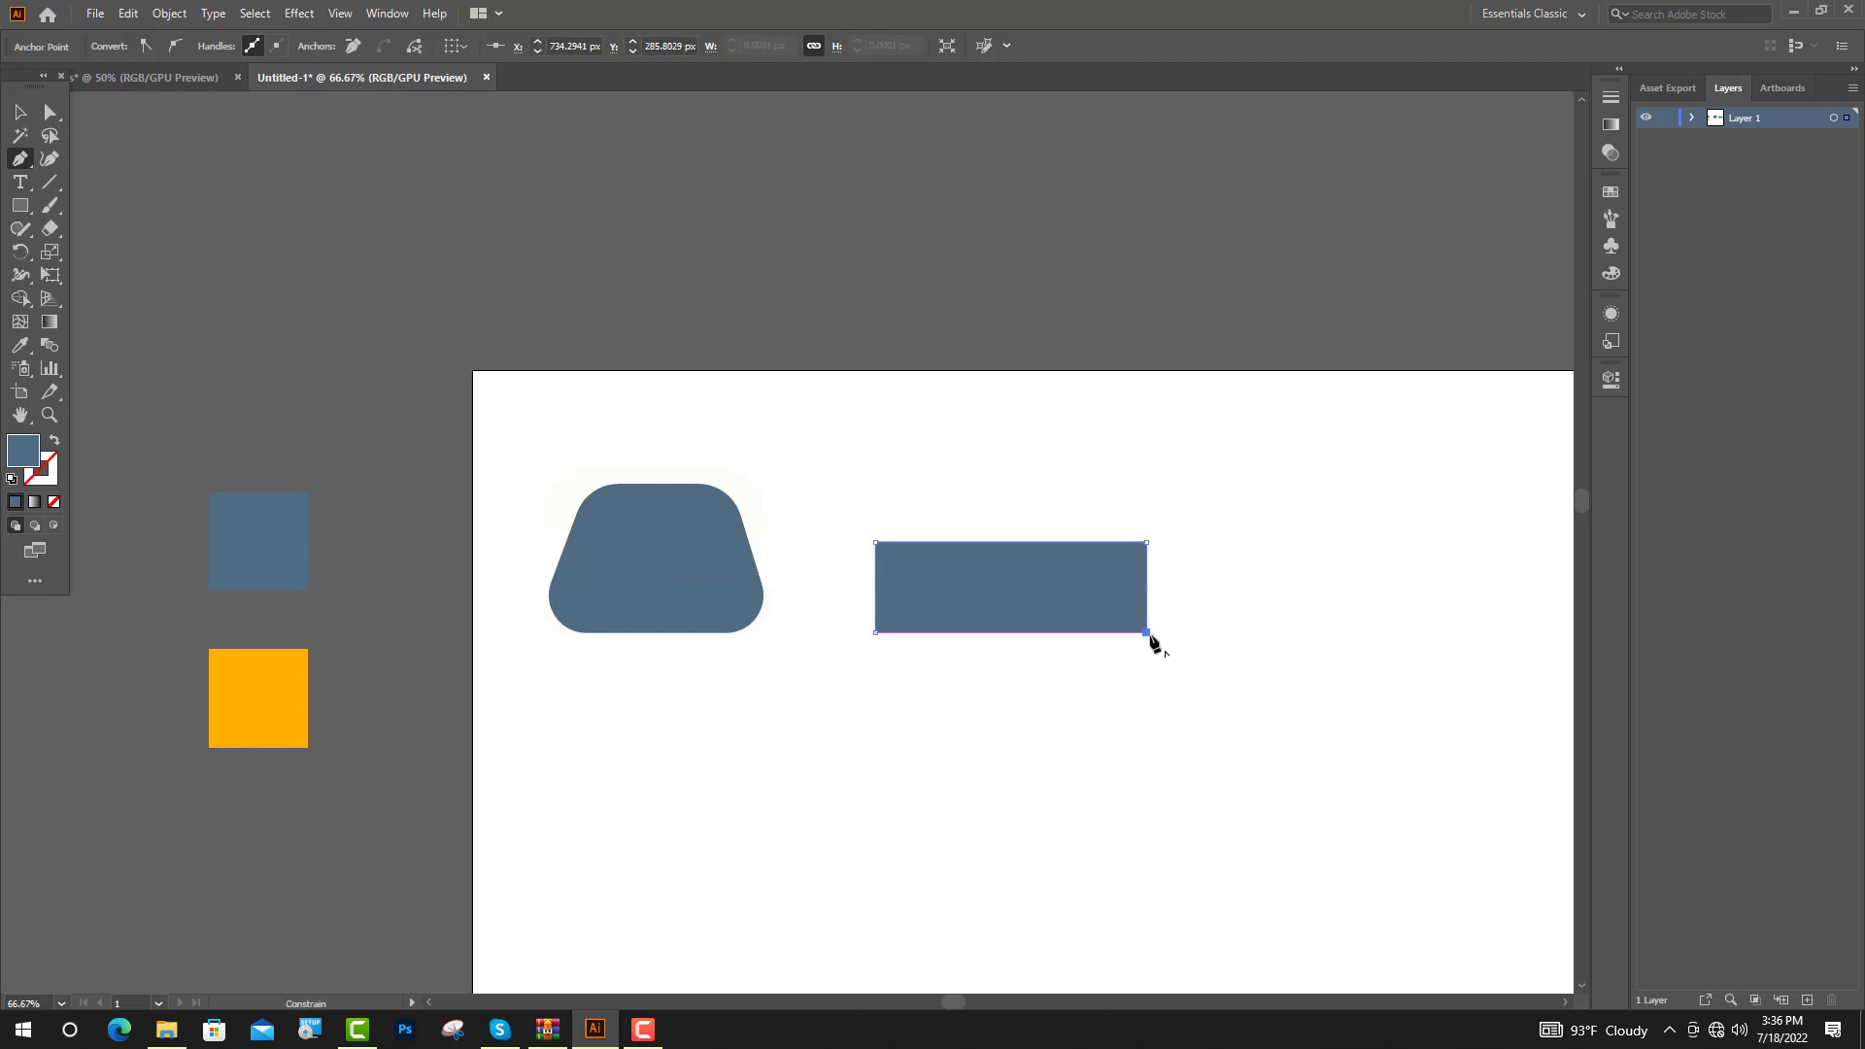
pyautogui.keyDown('shift'); pyautogui.click(1088, 632); pyautogui.keyUp('shift')
pyautogui.keyDown('shift'); pyautogui.click(1088, 585); pyautogui.keyUp('shift')
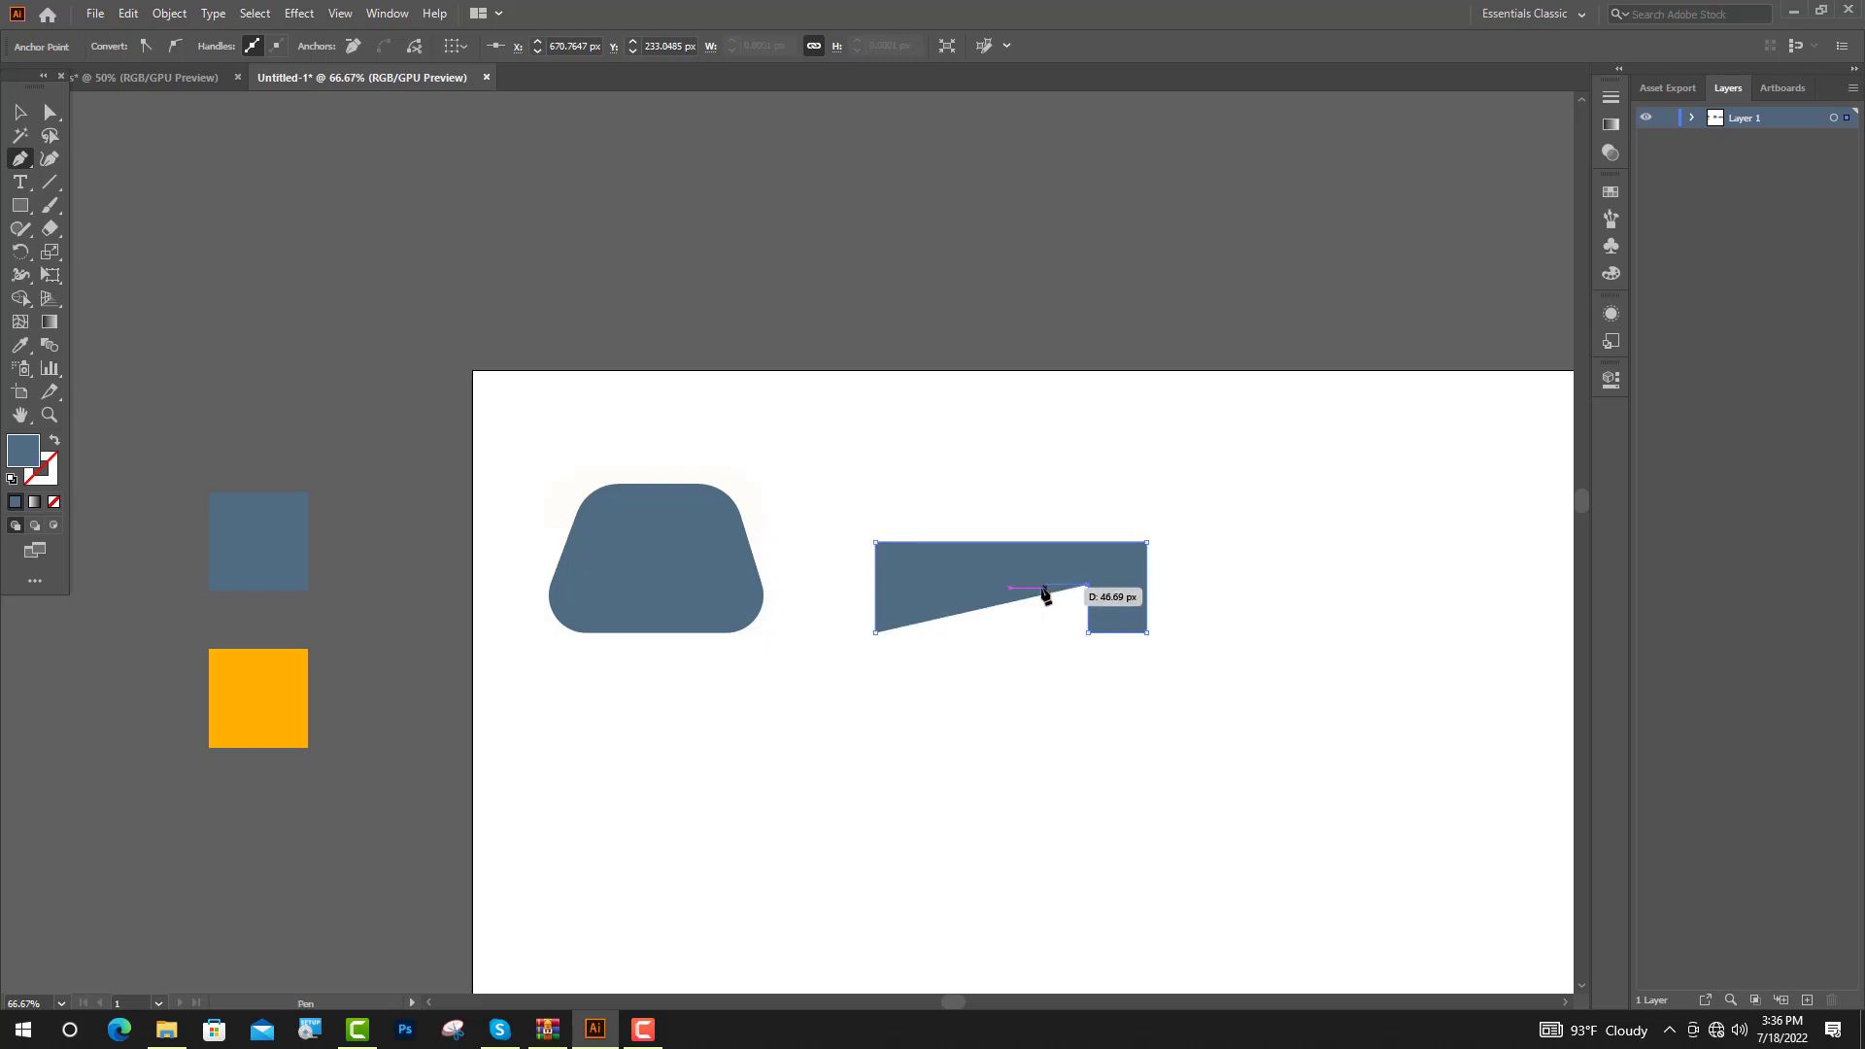
pyautogui.keyDown('shift'); pyautogui.click(935, 585); pyautogui.keyUp('shift')
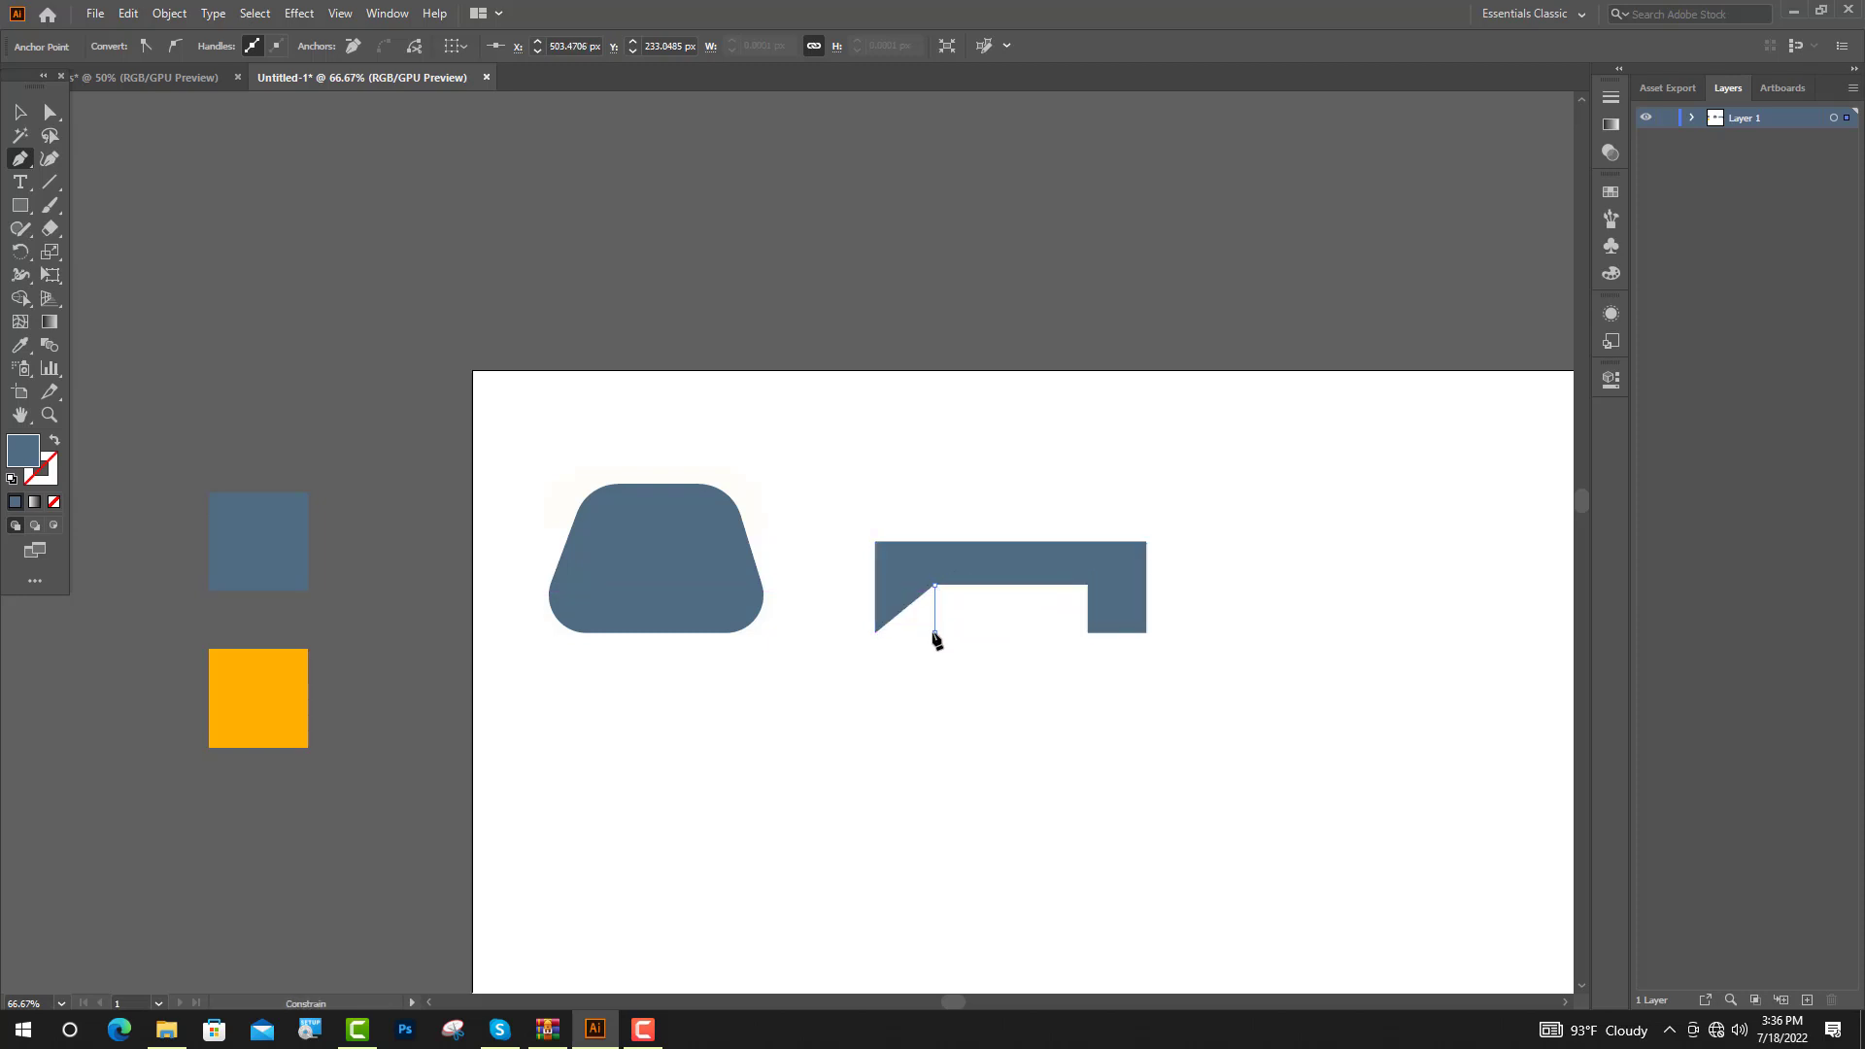
pyautogui.keyDown('shift'); pyautogui.click(935, 632); pyautogui.keyUp('shift')
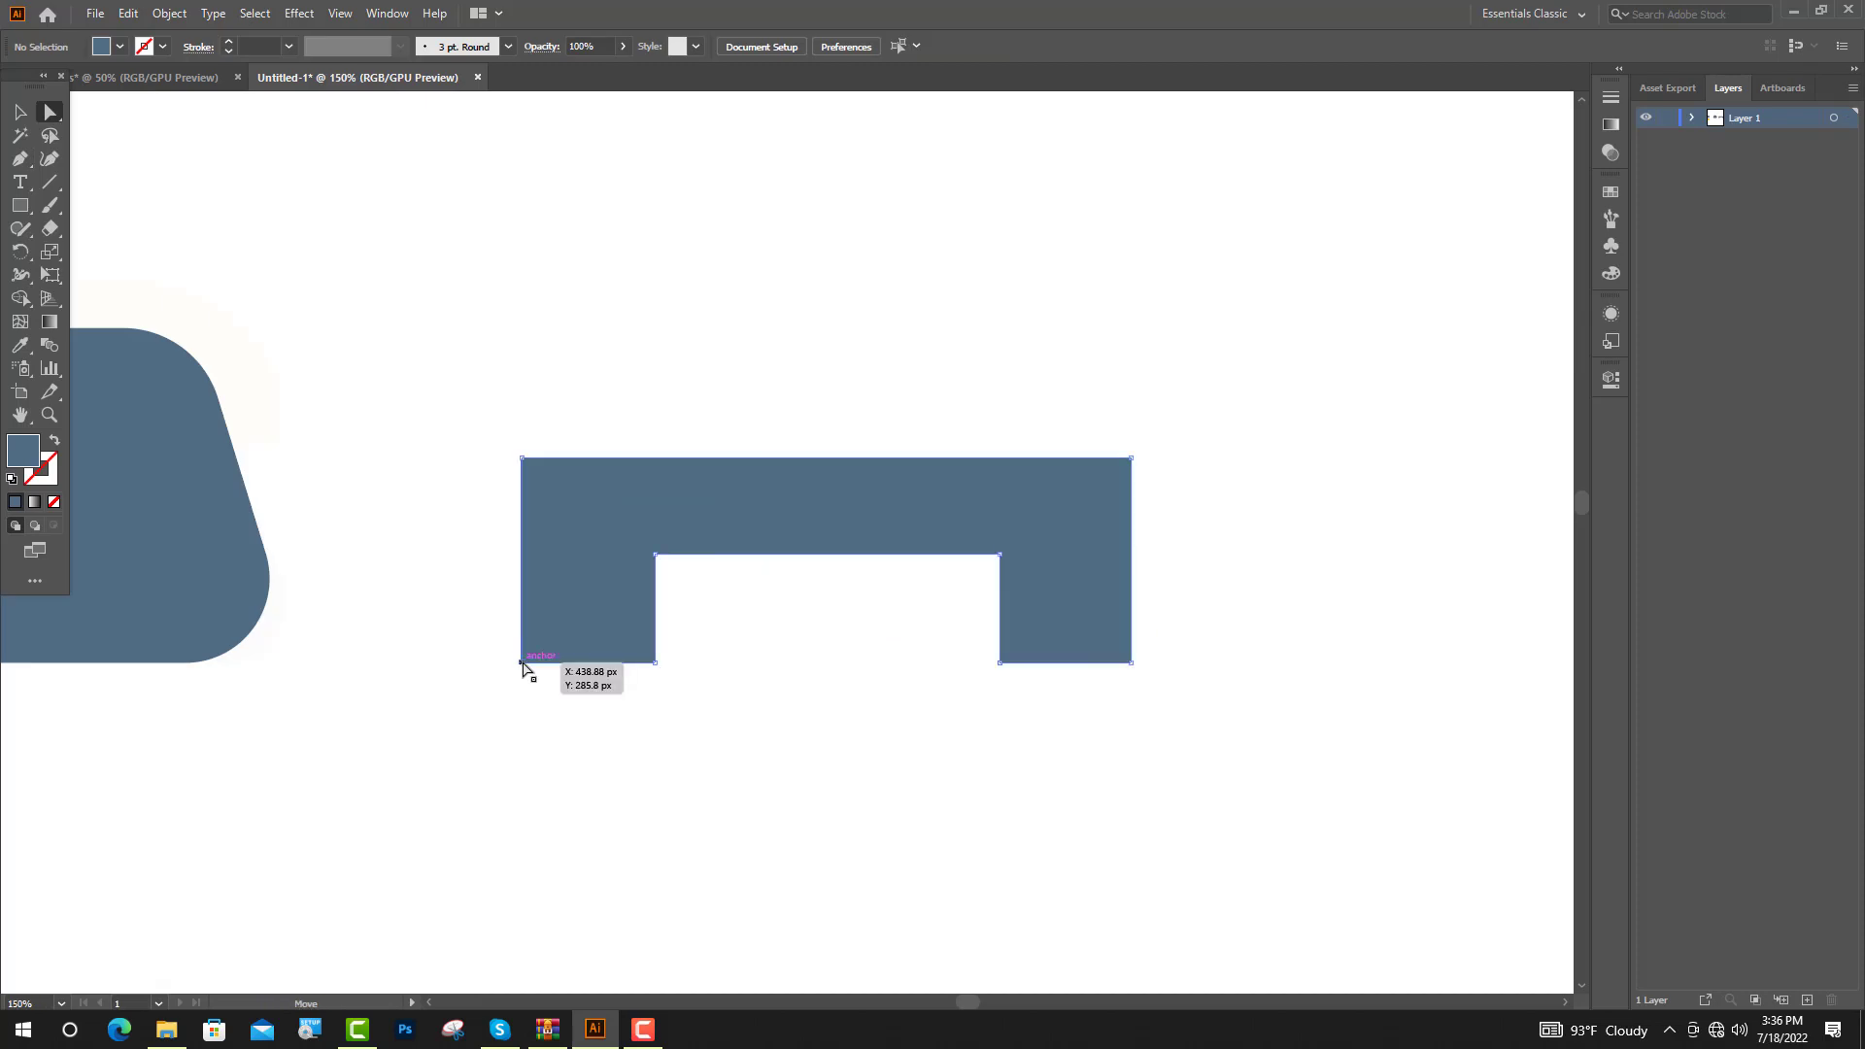
# Step: Round the handset's outer lower corners to about 20 px and its outer upper corners with a larger radius
pyautogui.click(521, 663)
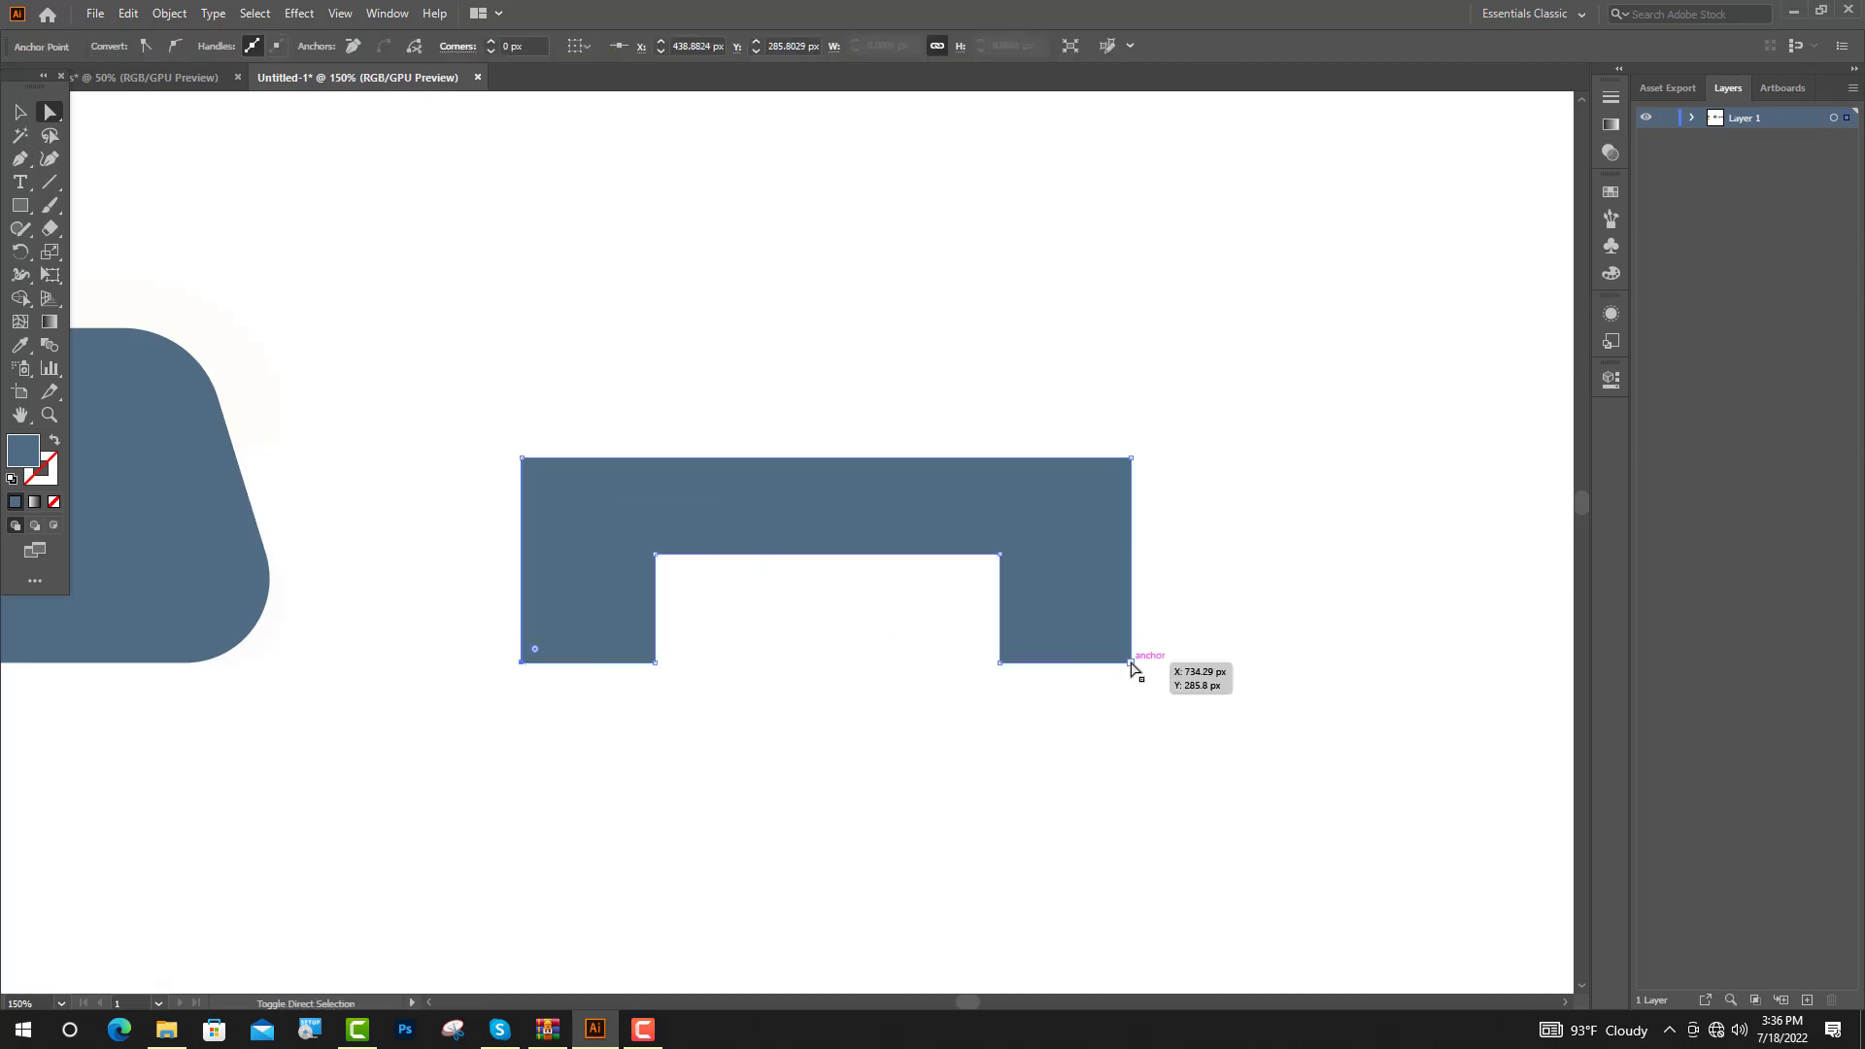
pyautogui.keyDown('shift'); pyautogui.click(1132, 664); pyautogui.keyUp('shift')
pyautogui.moveTo(534, 650); pyautogui.dragTo(582, 634)
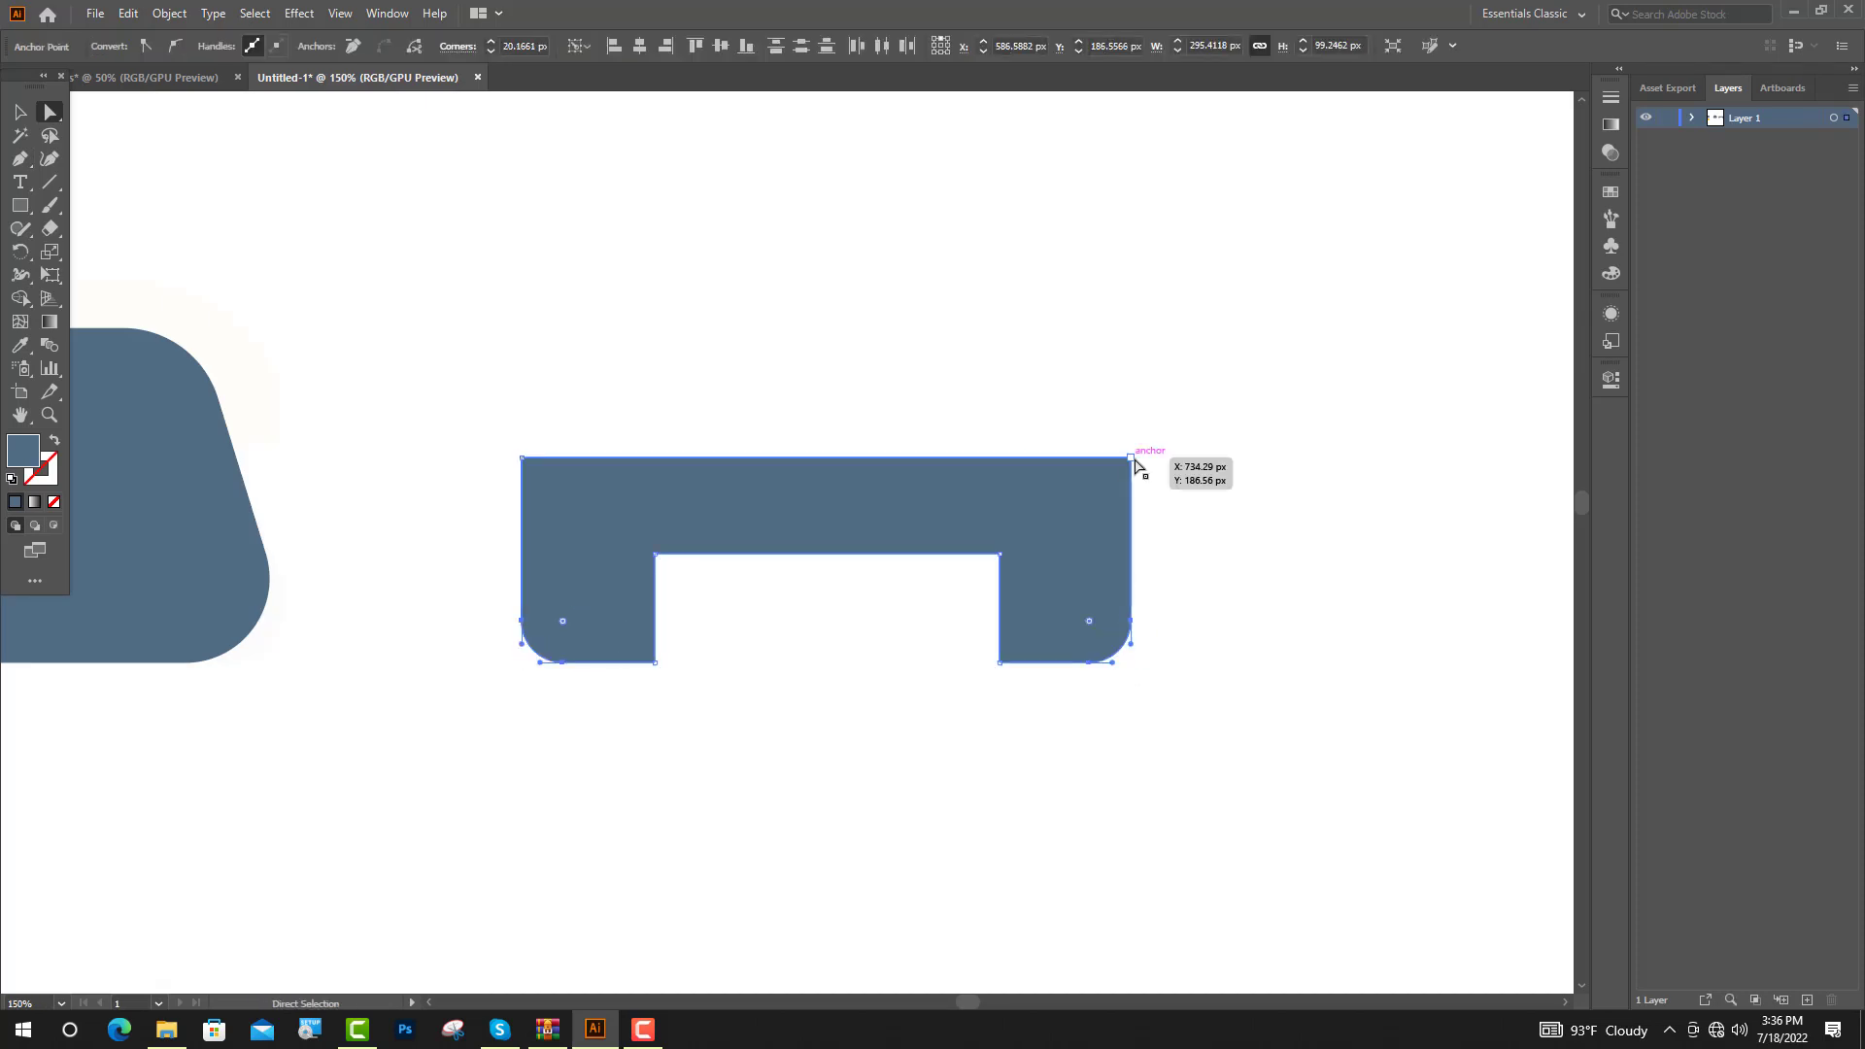
pyautogui.click(1132, 458)
pyautogui.keyDown('shift'); pyautogui.click(523, 457); pyautogui.keyUp('shift')
pyautogui.moveTo(537, 472); pyautogui.dragTo(618, 562)
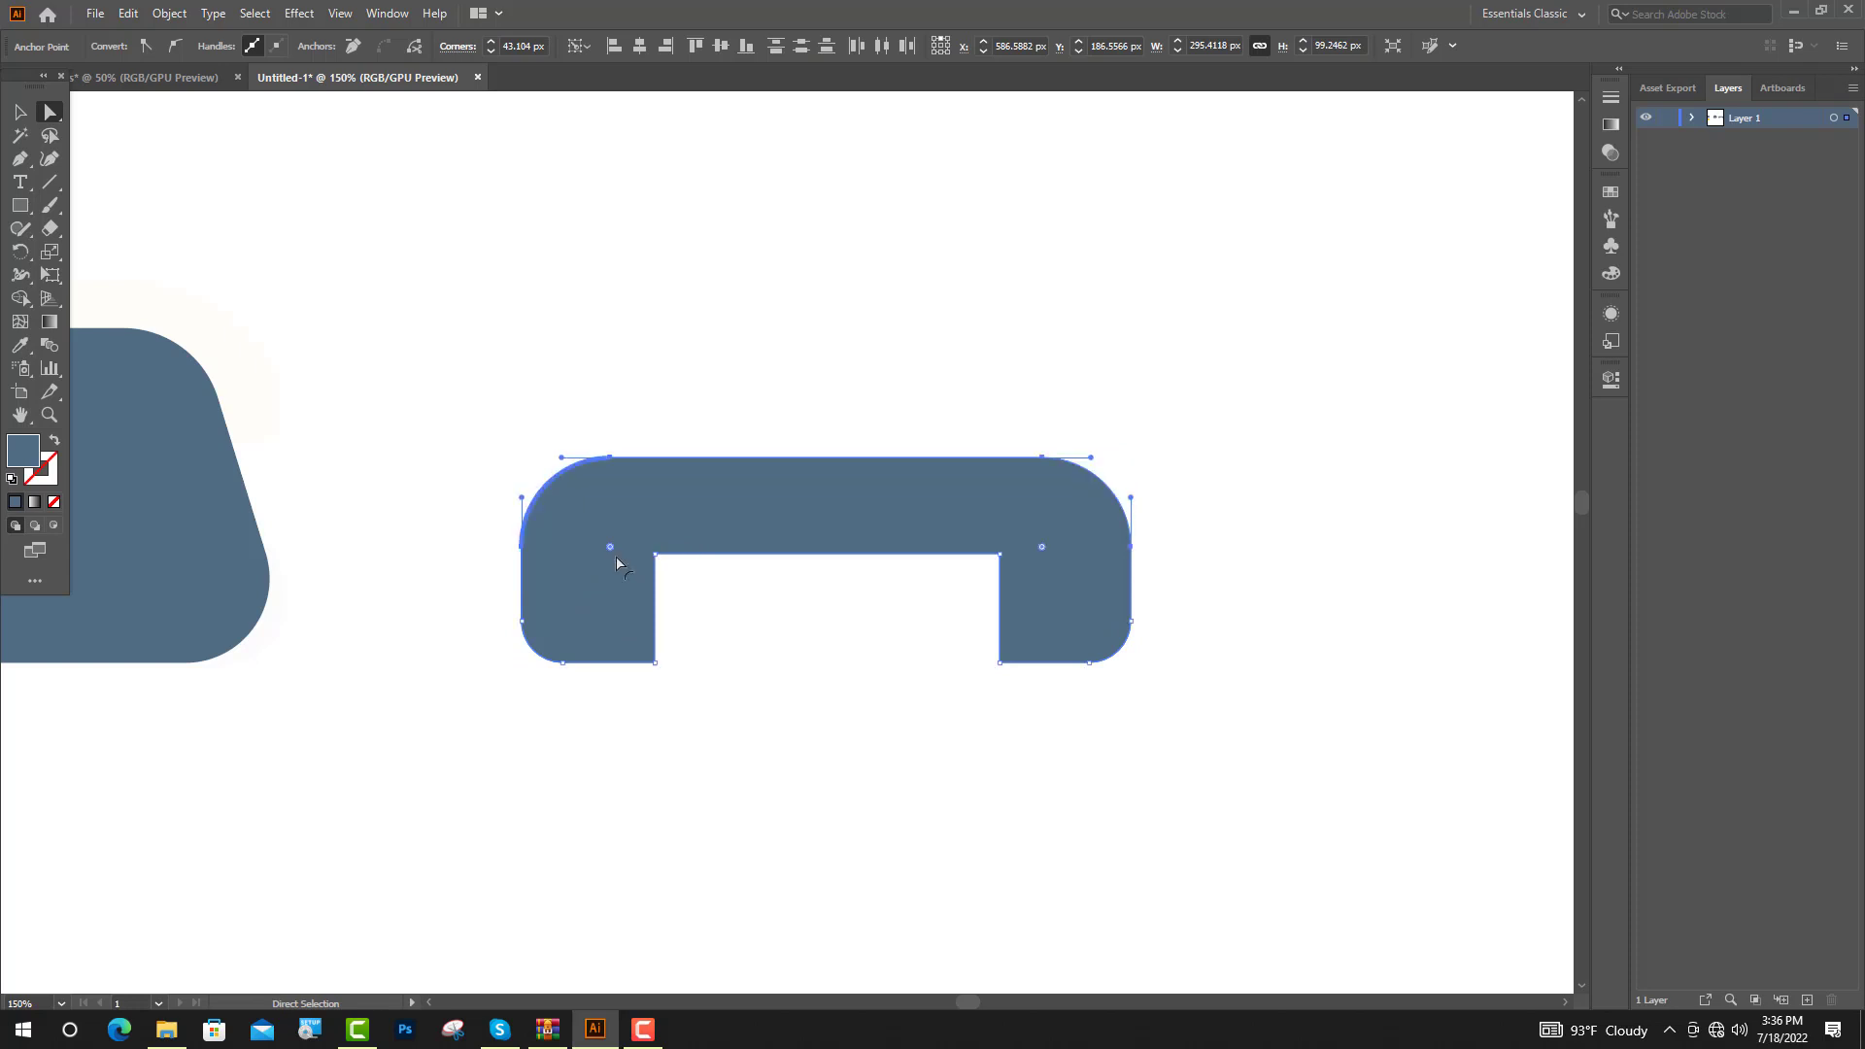
# Step: Round the handset's inner corners at the leg ends and along the upper edge of the opening
pyautogui.moveTo(871, 678); pyautogui.dragTo(1047, 625)
pyautogui.click(654, 555)
pyautogui.keyDown('shift'); pyautogui.click(999, 555); pyautogui.keyUp('shift')
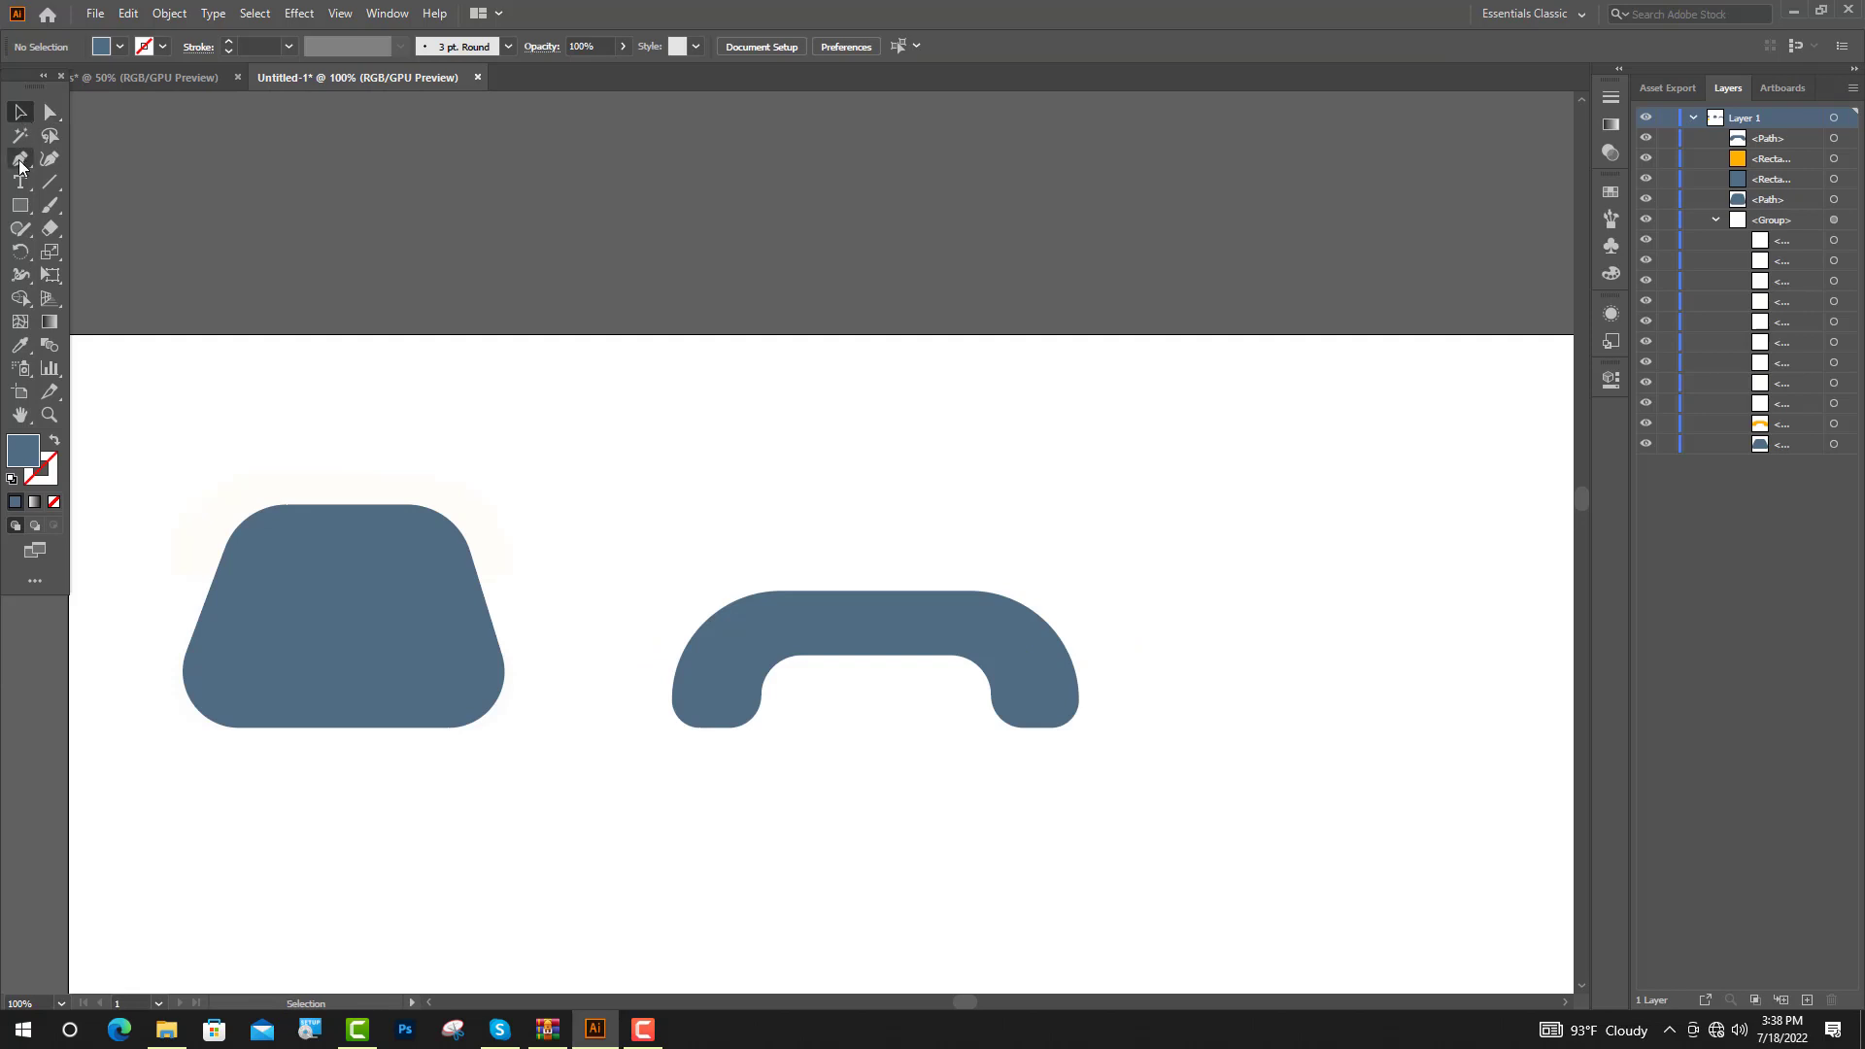
# Step: Add an anchor point midway along the handset's inner upper edge and move it up slightly to arch the edge
pyautogui.click(20, 163)
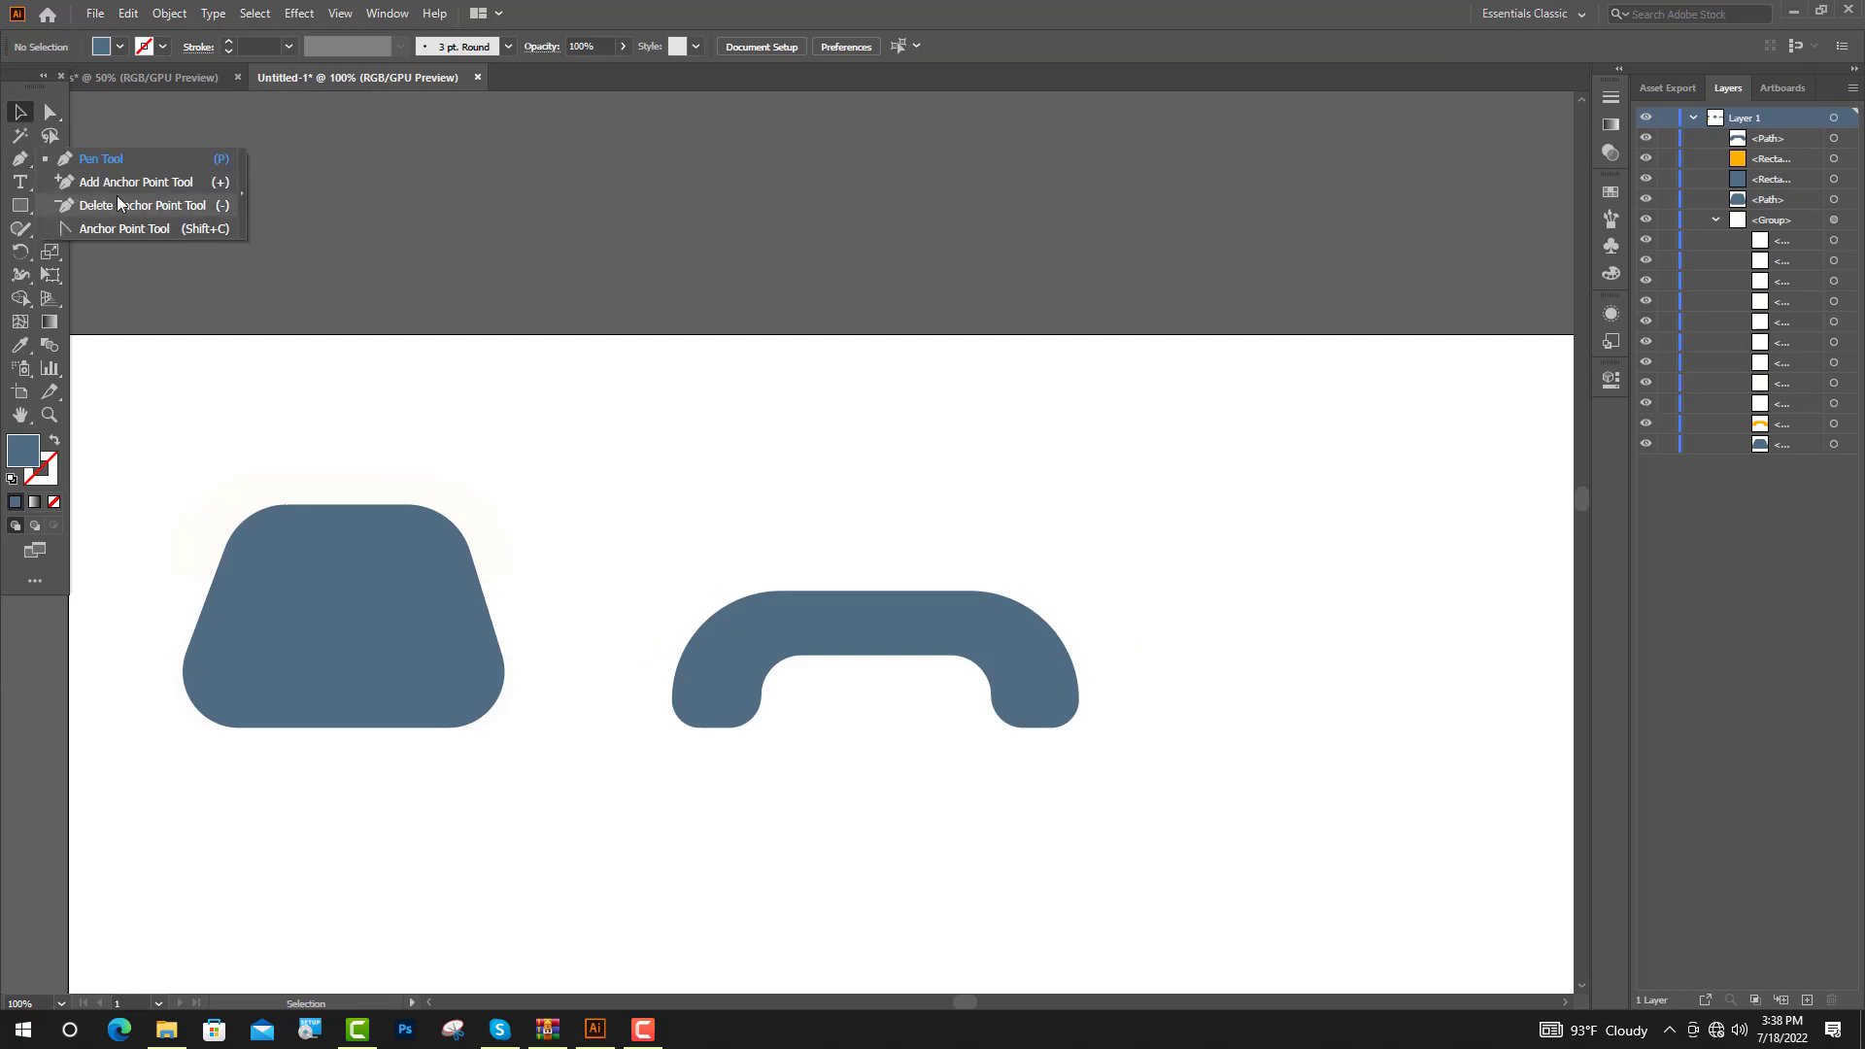
pyautogui.click(877, 649)
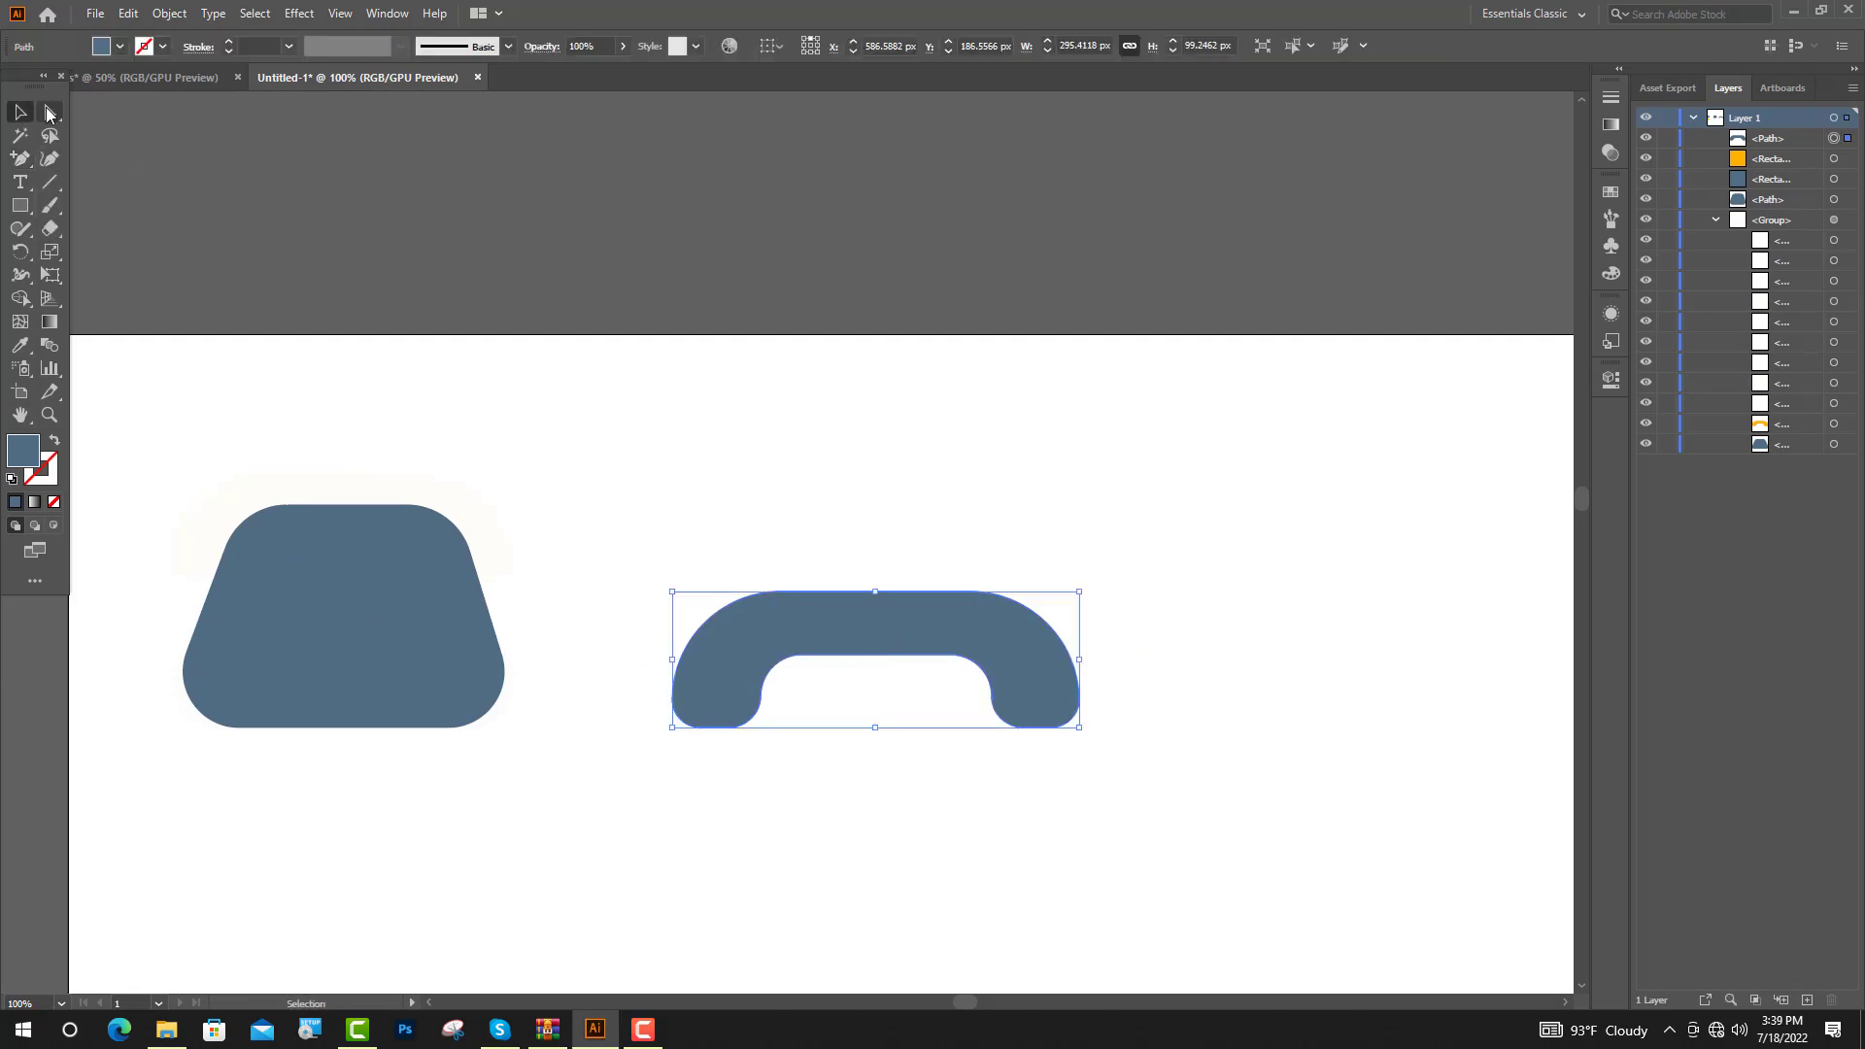
pyautogui.click(50, 114)
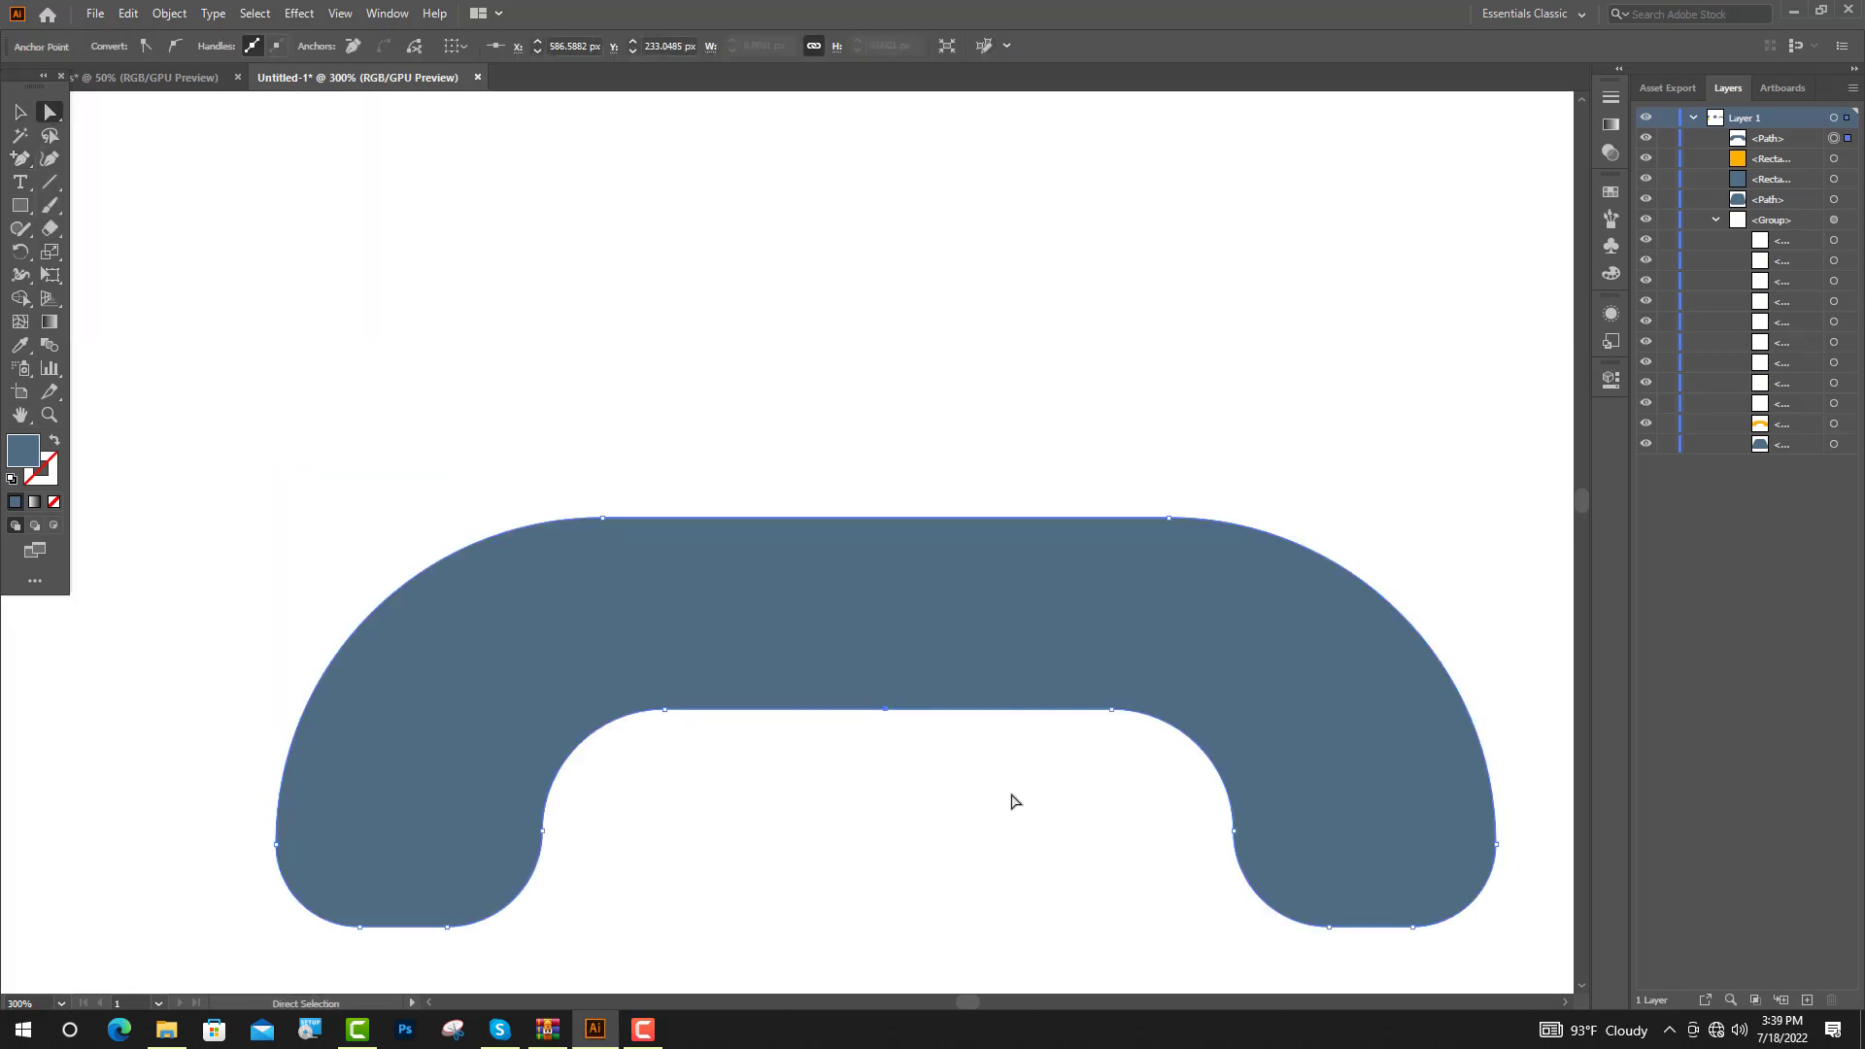
pyautogui.moveTo(885, 709); pyautogui.dragTo(885, 688)
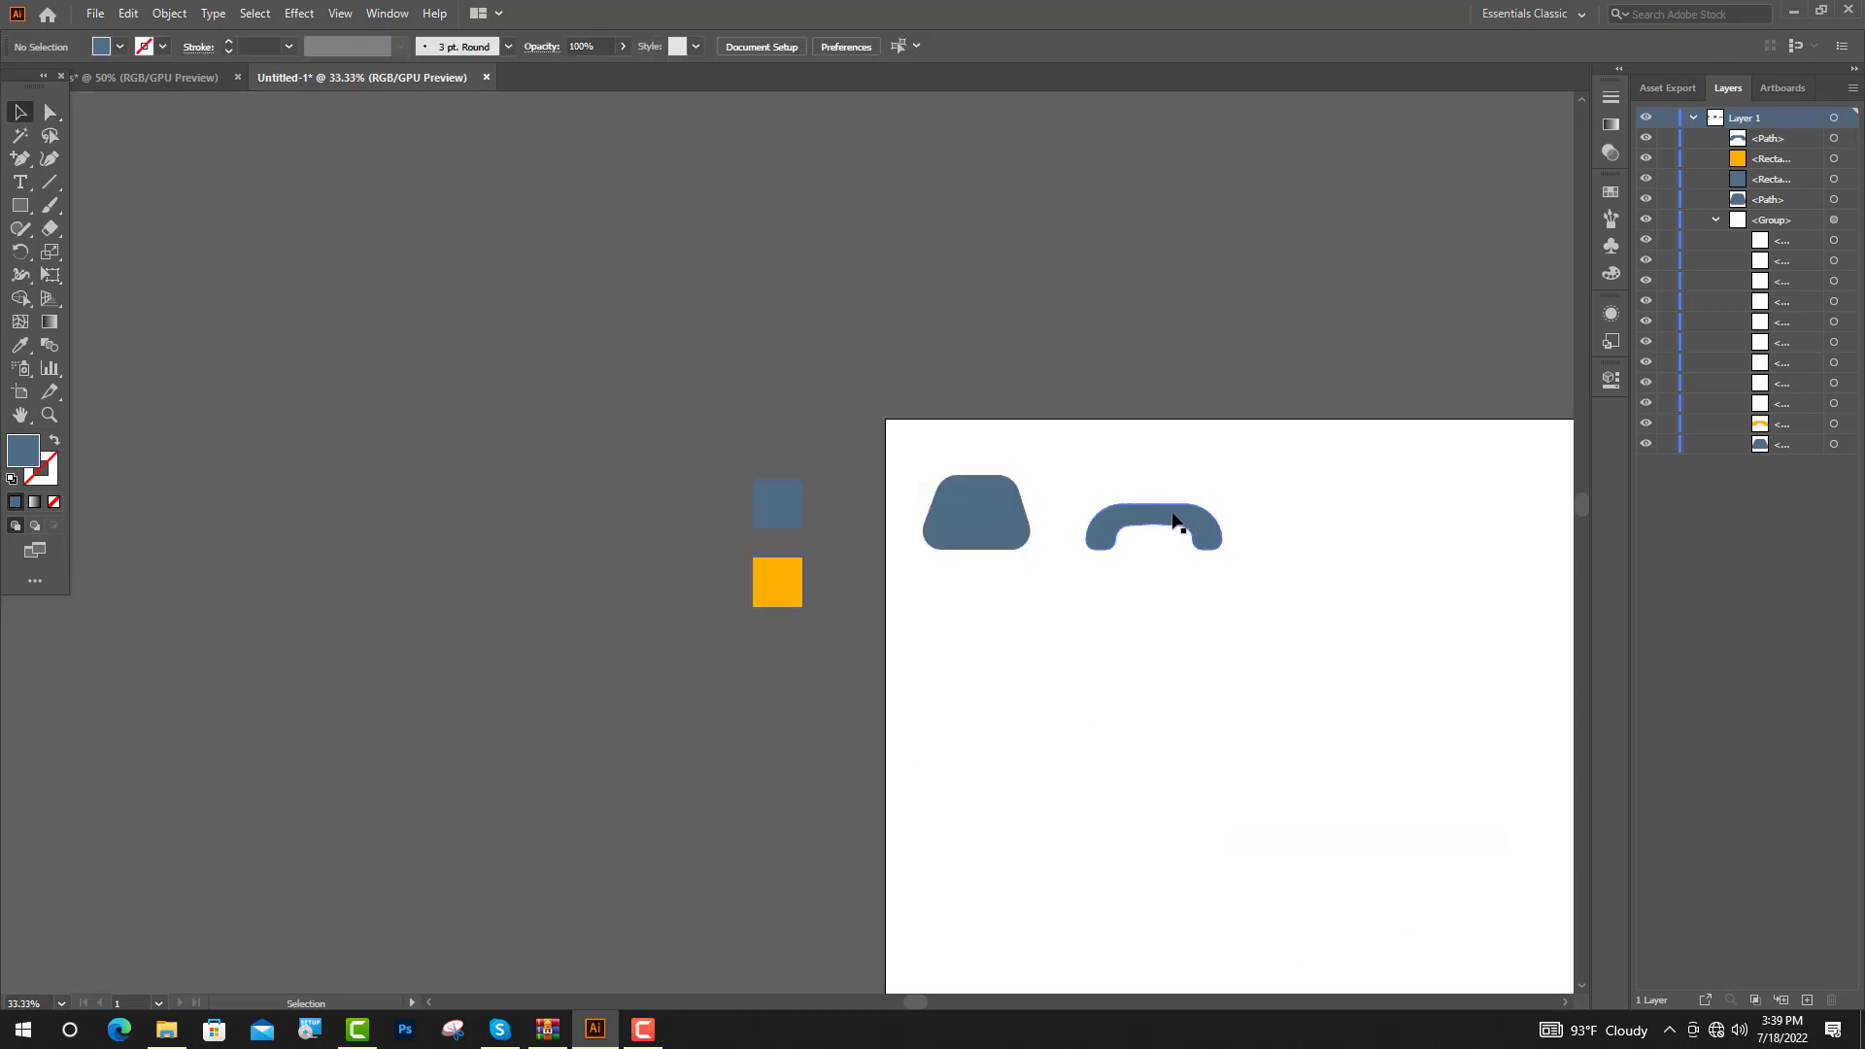
# Step: Place the handset over the top of the telephone body and recolour it with the orange from the swatch square
pyautogui.moveTo(1176, 520); pyautogui.dragTo(995, 475)
pyautogui.hotkey('ctrl', '=')
pyautogui.hotkey('ctrl', '=')
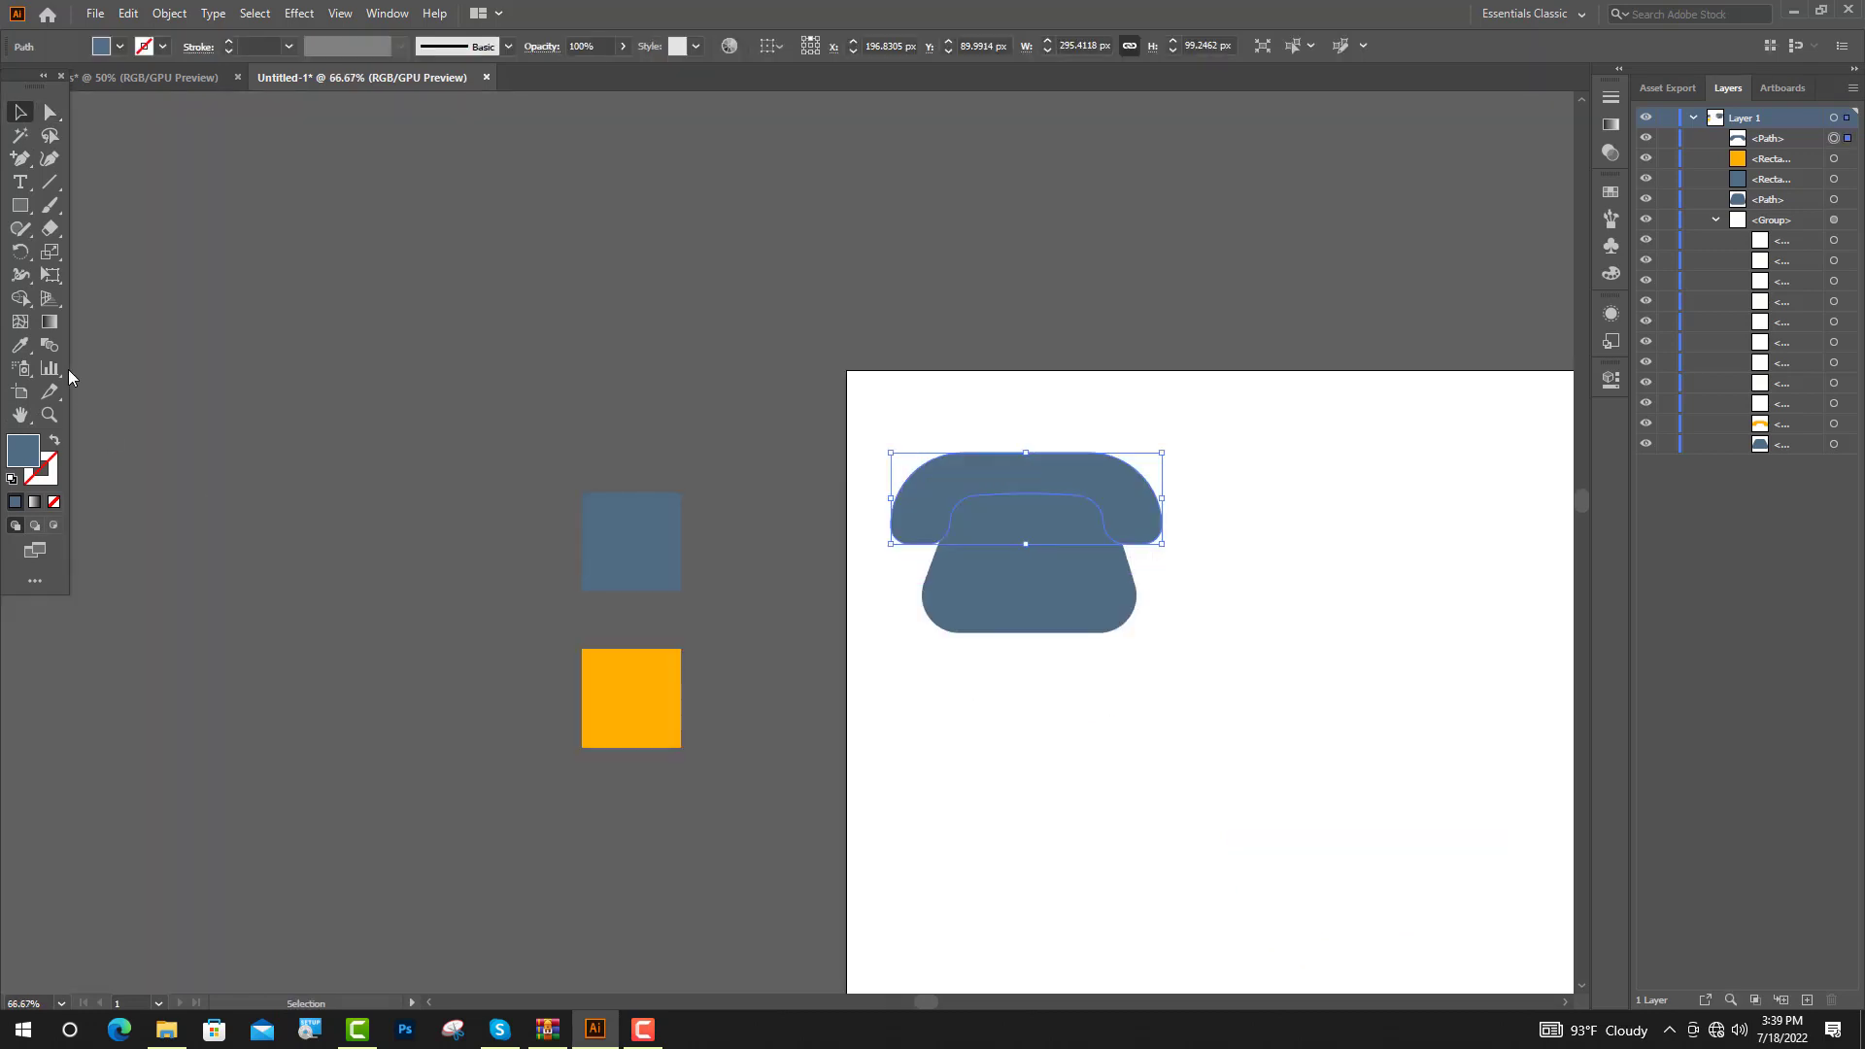
pyautogui.click(22, 347)
pyautogui.click(658, 691)
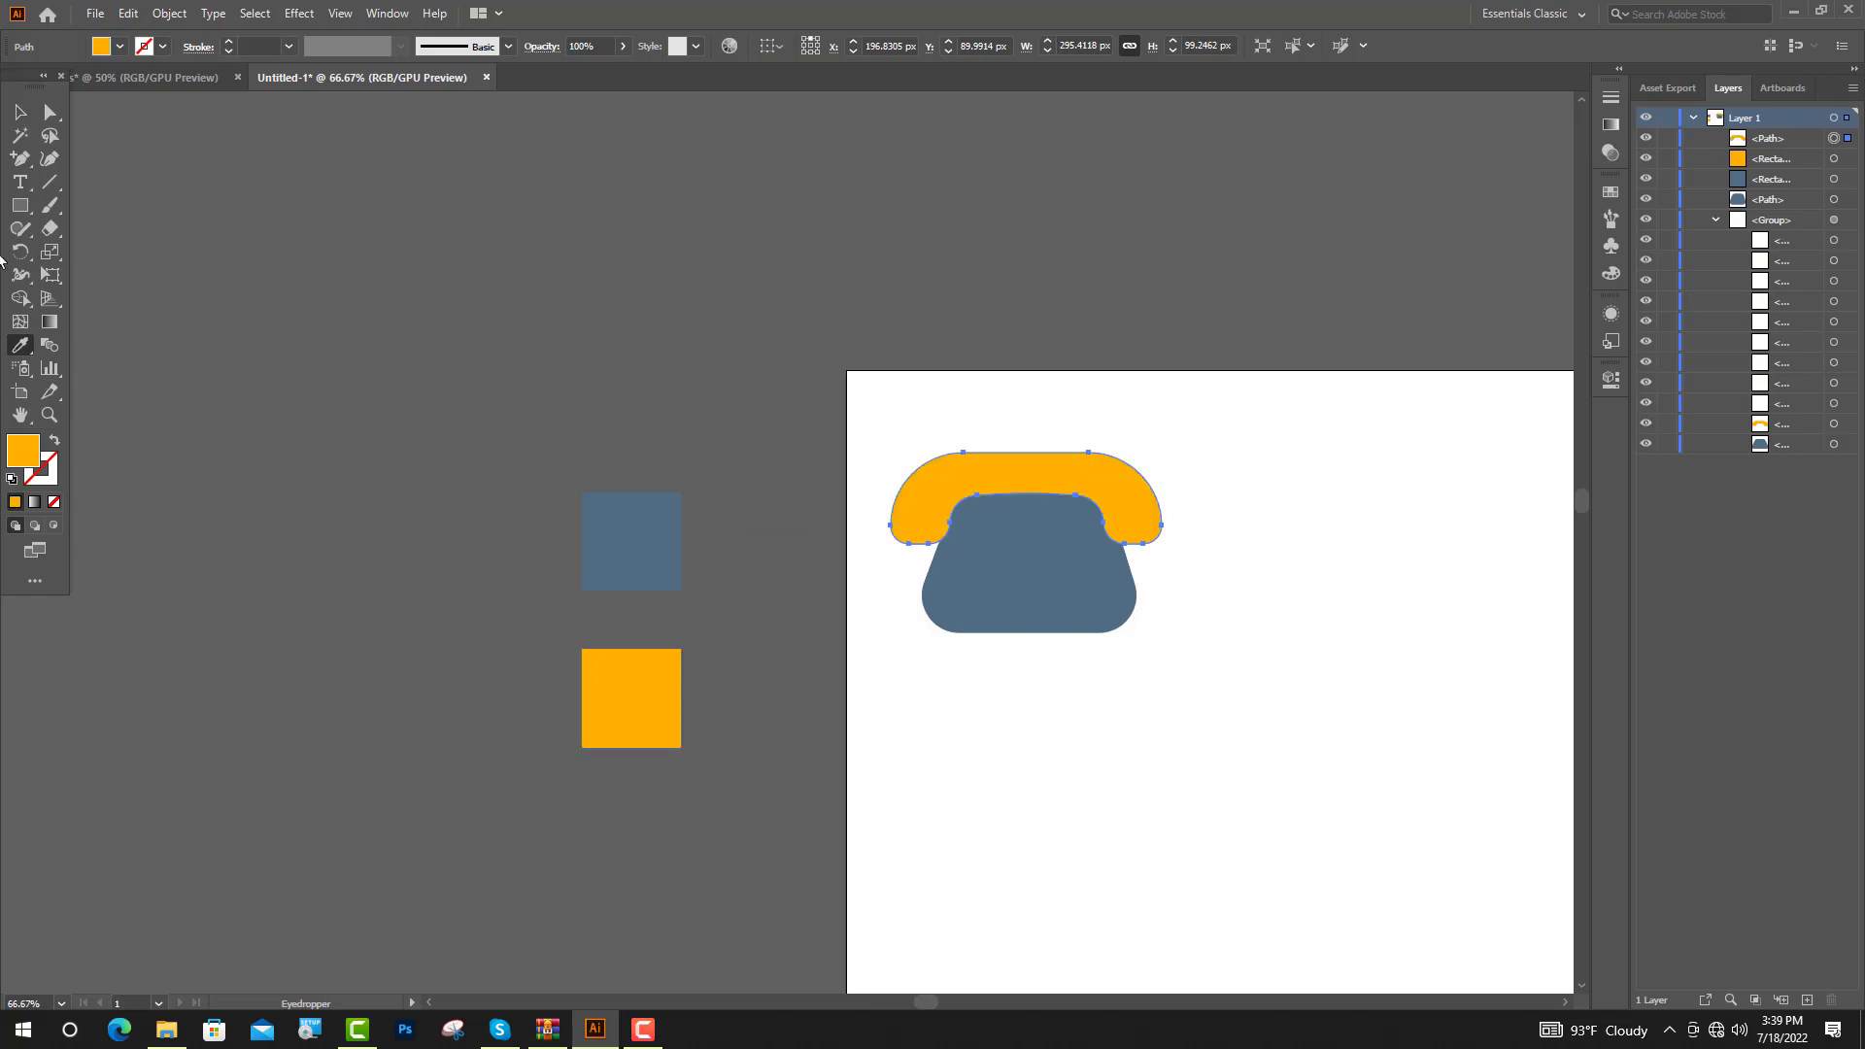
pyautogui.hotkey('ctrl', 'shift', 'a')
# Step: Draw a small rectangular key about 24 px wide and 13 px high on the telephone body and fill it white
pyautogui.hotkey('ctrl', '1')
pyautogui.click(21, 206)
pyautogui.hotkey('ctrl', '=')
pyautogui.moveTo(869, 615); pyautogui.dragTo(919, 641)
pyautogui.press('v')
pyautogui.click(20, 347)
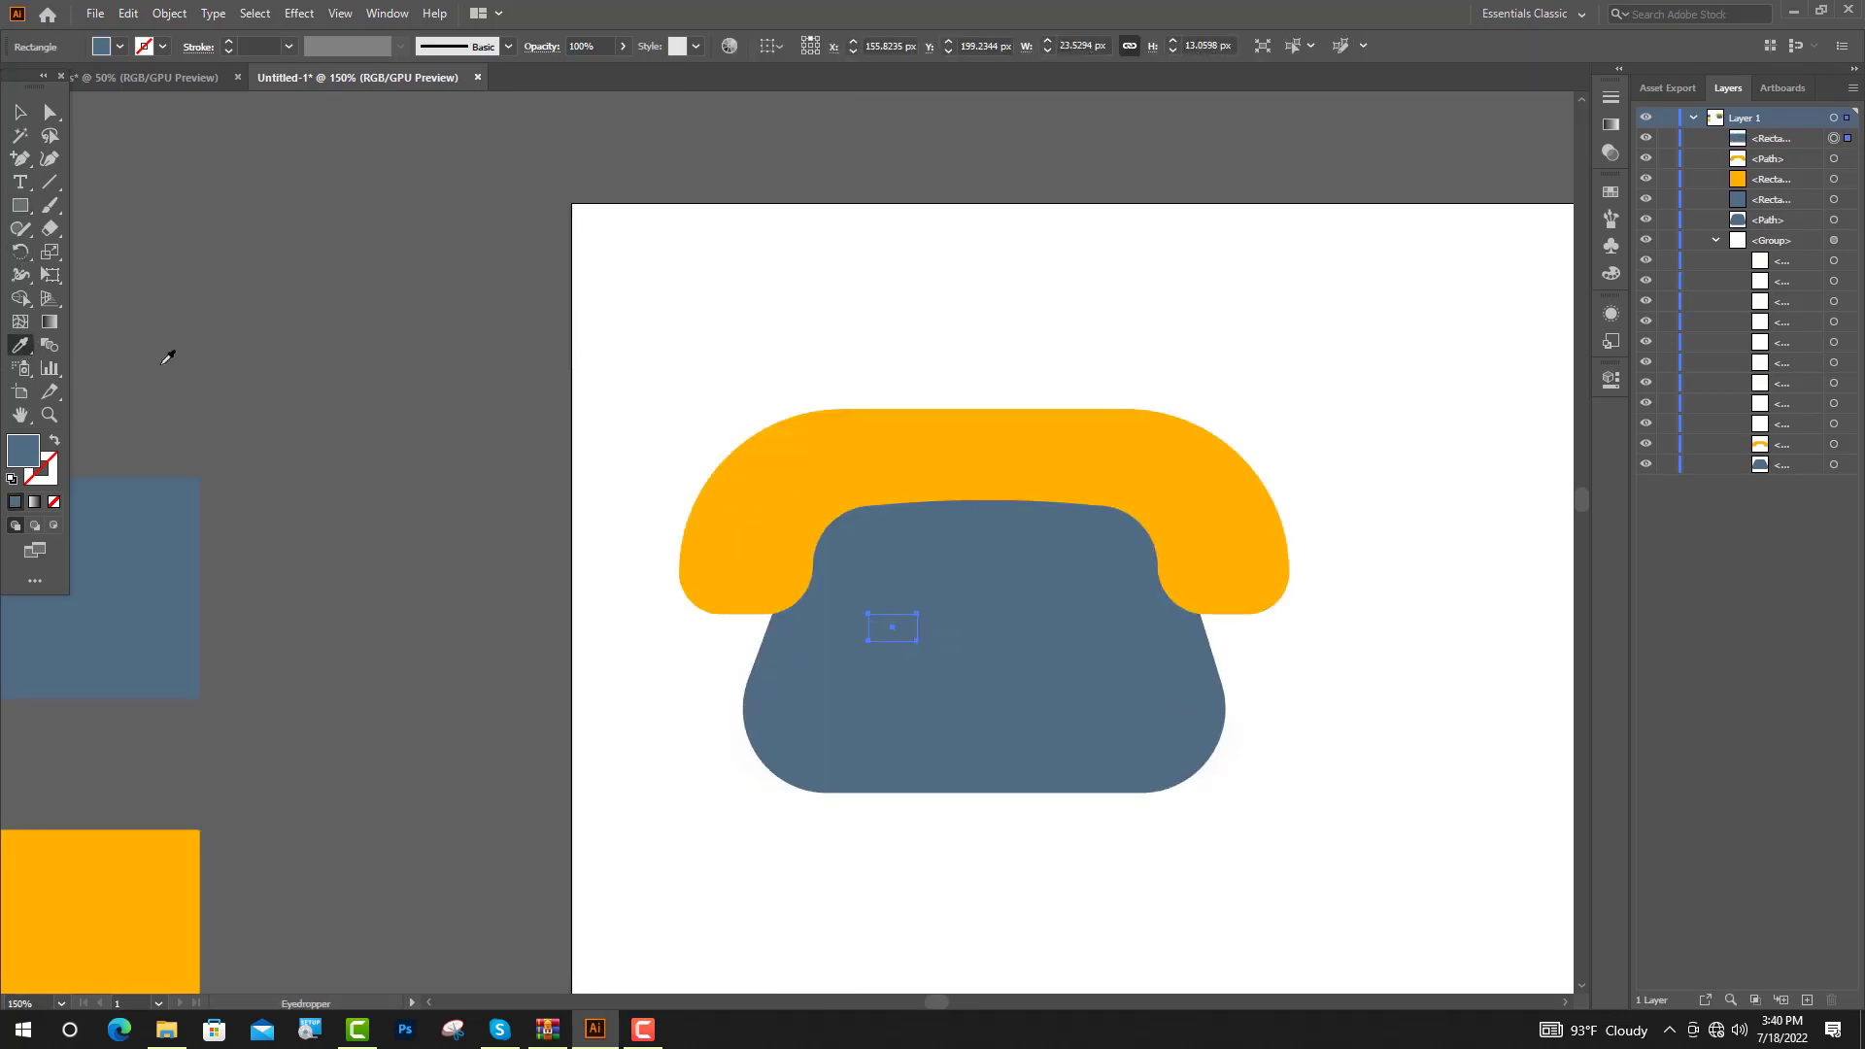
pyautogui.click(859, 300)
pyautogui.press('v')
# Step: Round the corners of the white key to a radius of about 3.9 px
pyautogui.scroll(5, 908, 627)
pyautogui.press('a')
pyautogui.moveTo(717, 583); pyautogui.dragTo(742, 625)
# Step: Duplicate the white key horizontally to make an evenly spaced row of three
pyautogui.press('v')
pyautogui.scroll(-3, 641, 609)
pyautogui.moveTo(639, 597); pyautogui.dragTo(804, 600)
pyautogui.hotkey('ctrl', 'd')
# Step: Duplicate the row of three keys downward twice at equal spacing to form a three-by-three keypad
pyautogui.moveTo(1061, 612); pyautogui.dragTo(1023, 562)
pyautogui.click(604, 556)
pyautogui.keyDown('shift'); pyautogui.click(748, 568); pyautogui.keyUp('shift')
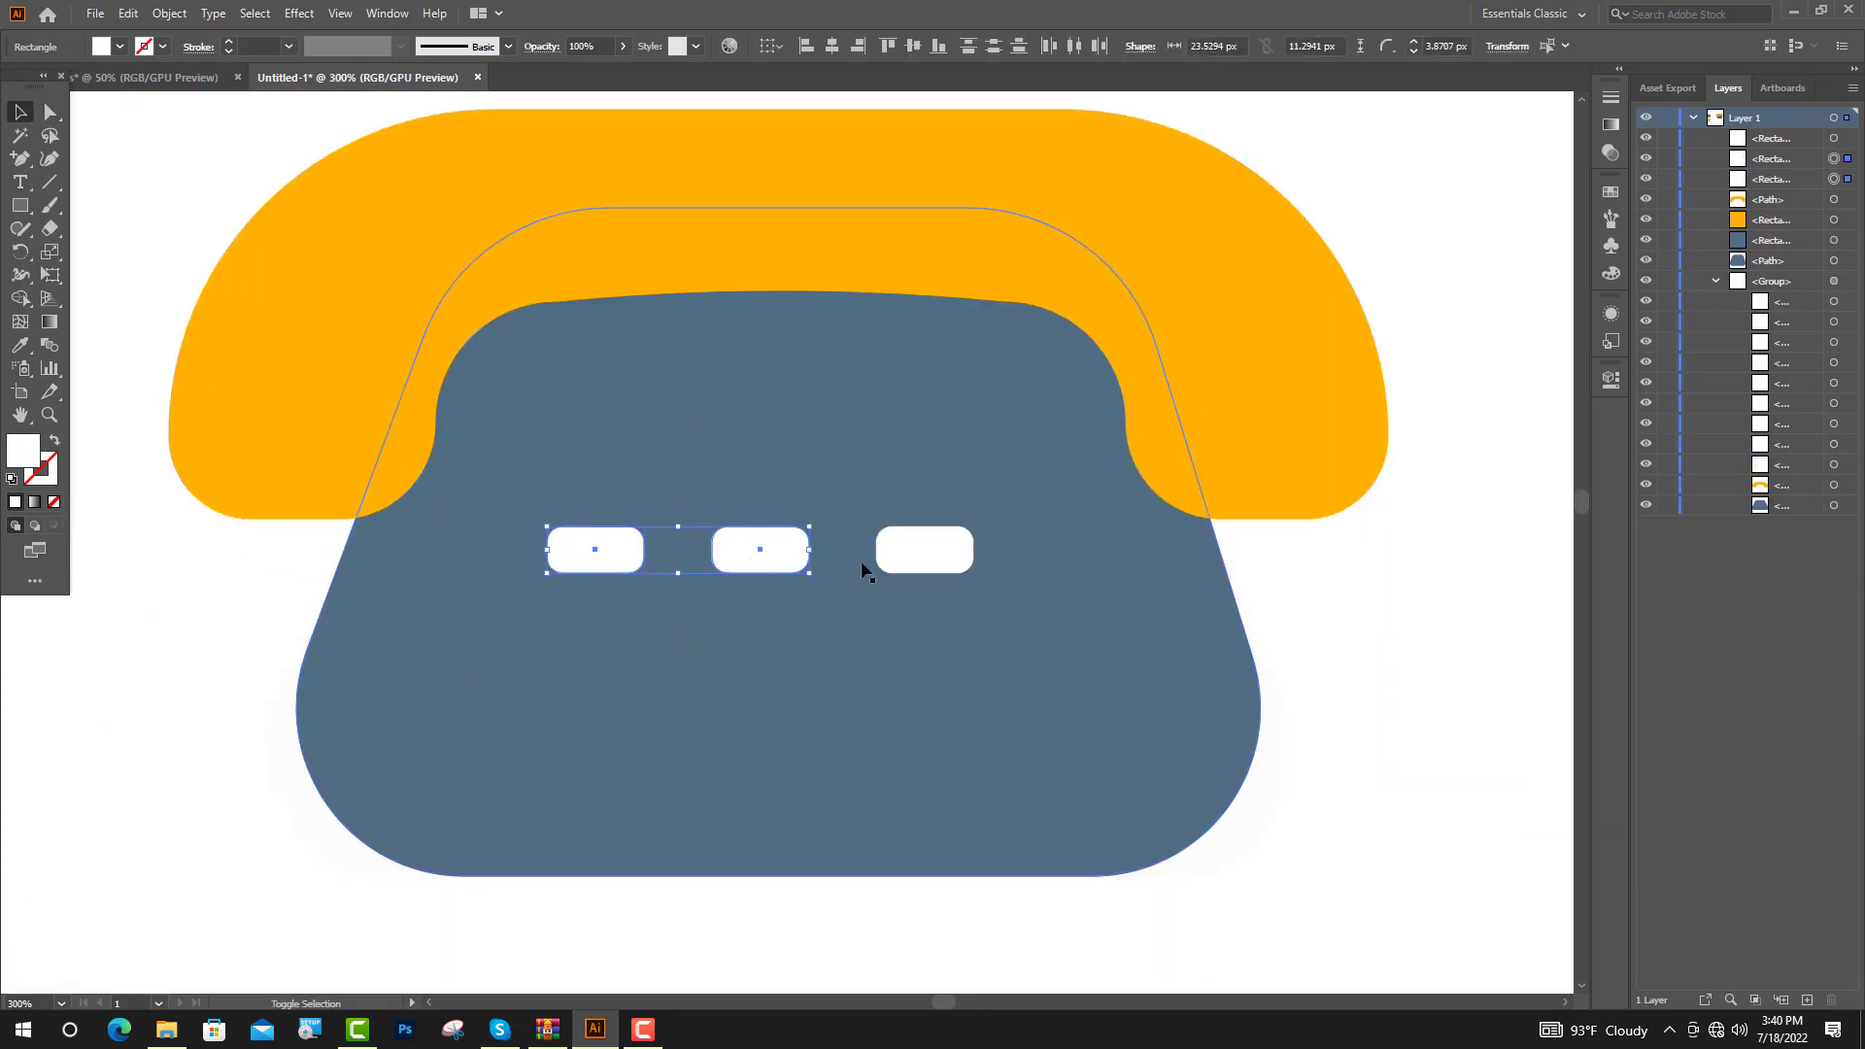
pyautogui.keyDown('shift'); pyautogui.click(908, 554); pyautogui.keyUp('shift')
pyautogui.moveTo(780, 556); pyautogui.dragTo(781, 665)
pyautogui.hotkey('ctrl', 'd')
# Step: Select all nine keys and move the keypad slightly up on the telephone body
pyautogui.moveTo(1108, 671); pyautogui.dragTo(1127, 581)
pyautogui.keyDown('shift'); pyautogui.click(626, 577); pyautogui.keyUp('shift')
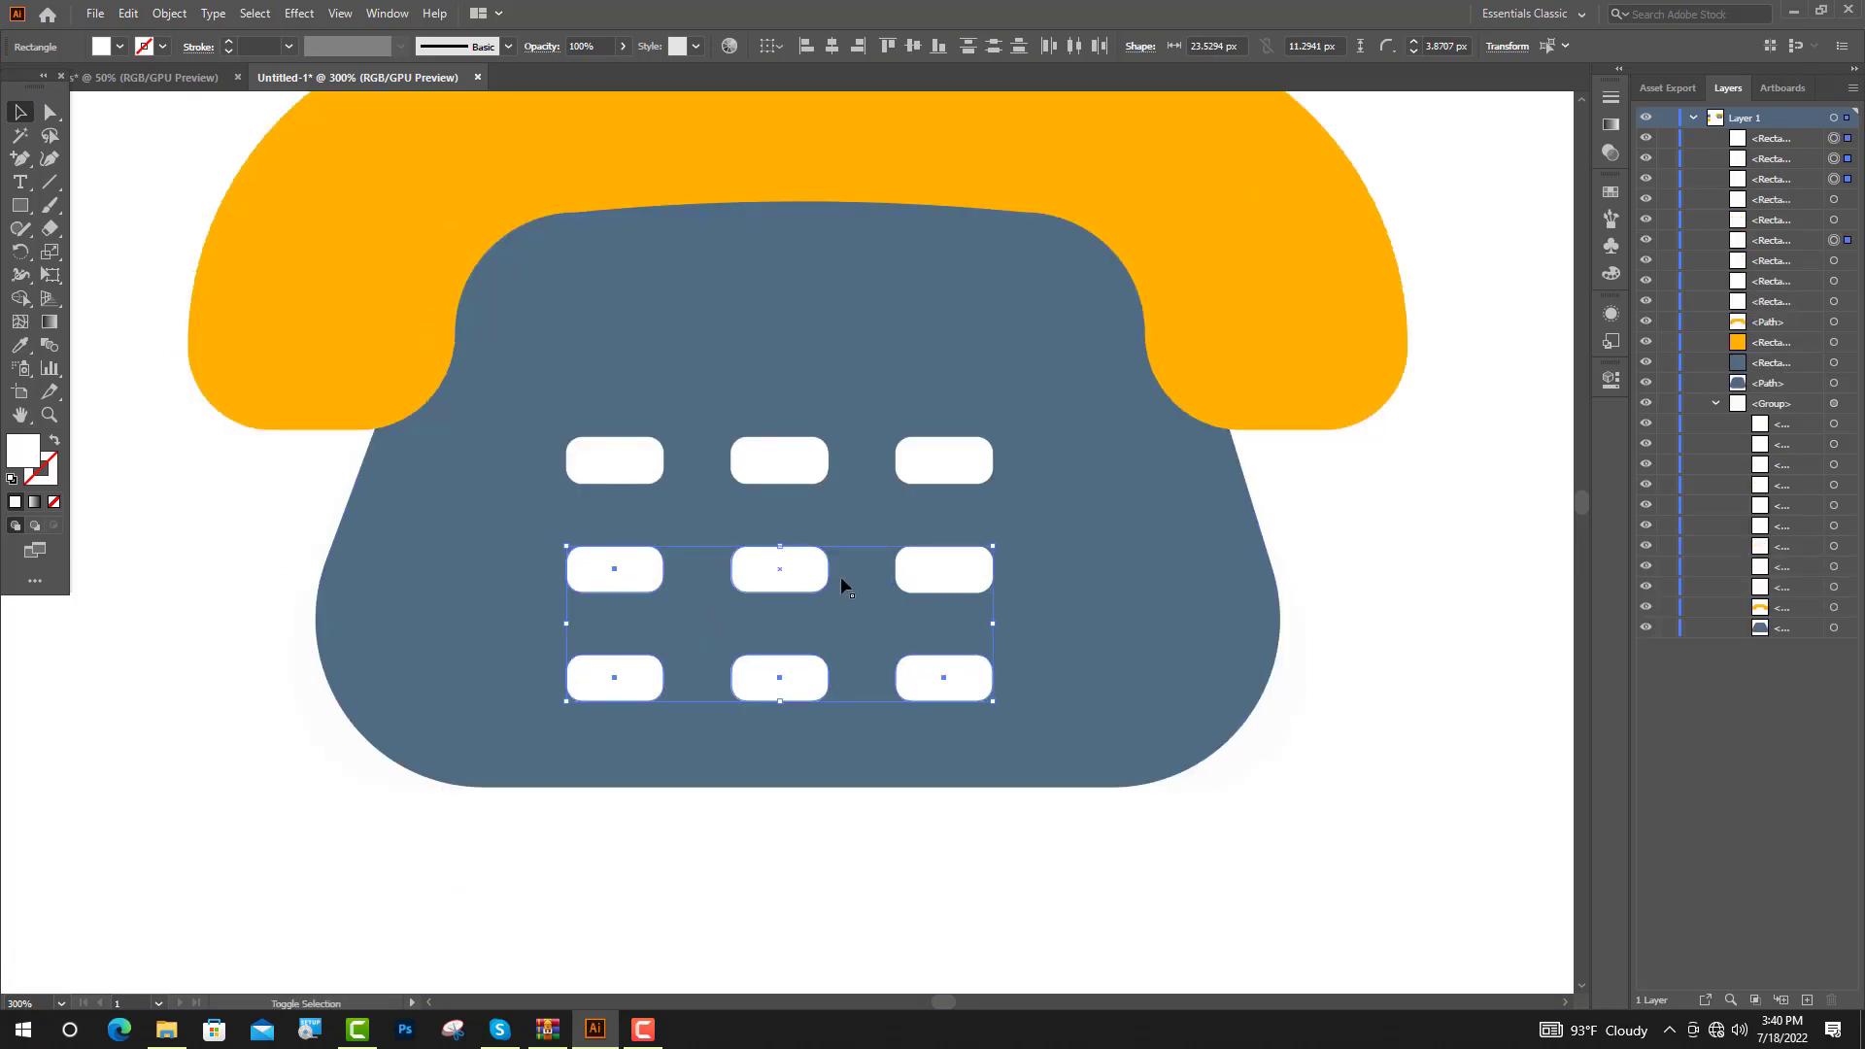
pyautogui.keyDown('shift'); pyautogui.click(766, 467); pyautogui.keyUp('shift')
pyautogui.keyDown('shift'); pyautogui.click(628, 463); pyautogui.keyUp('shift')
pyautogui.moveTo(798, 577); pyautogui.dragTo(791, 521)
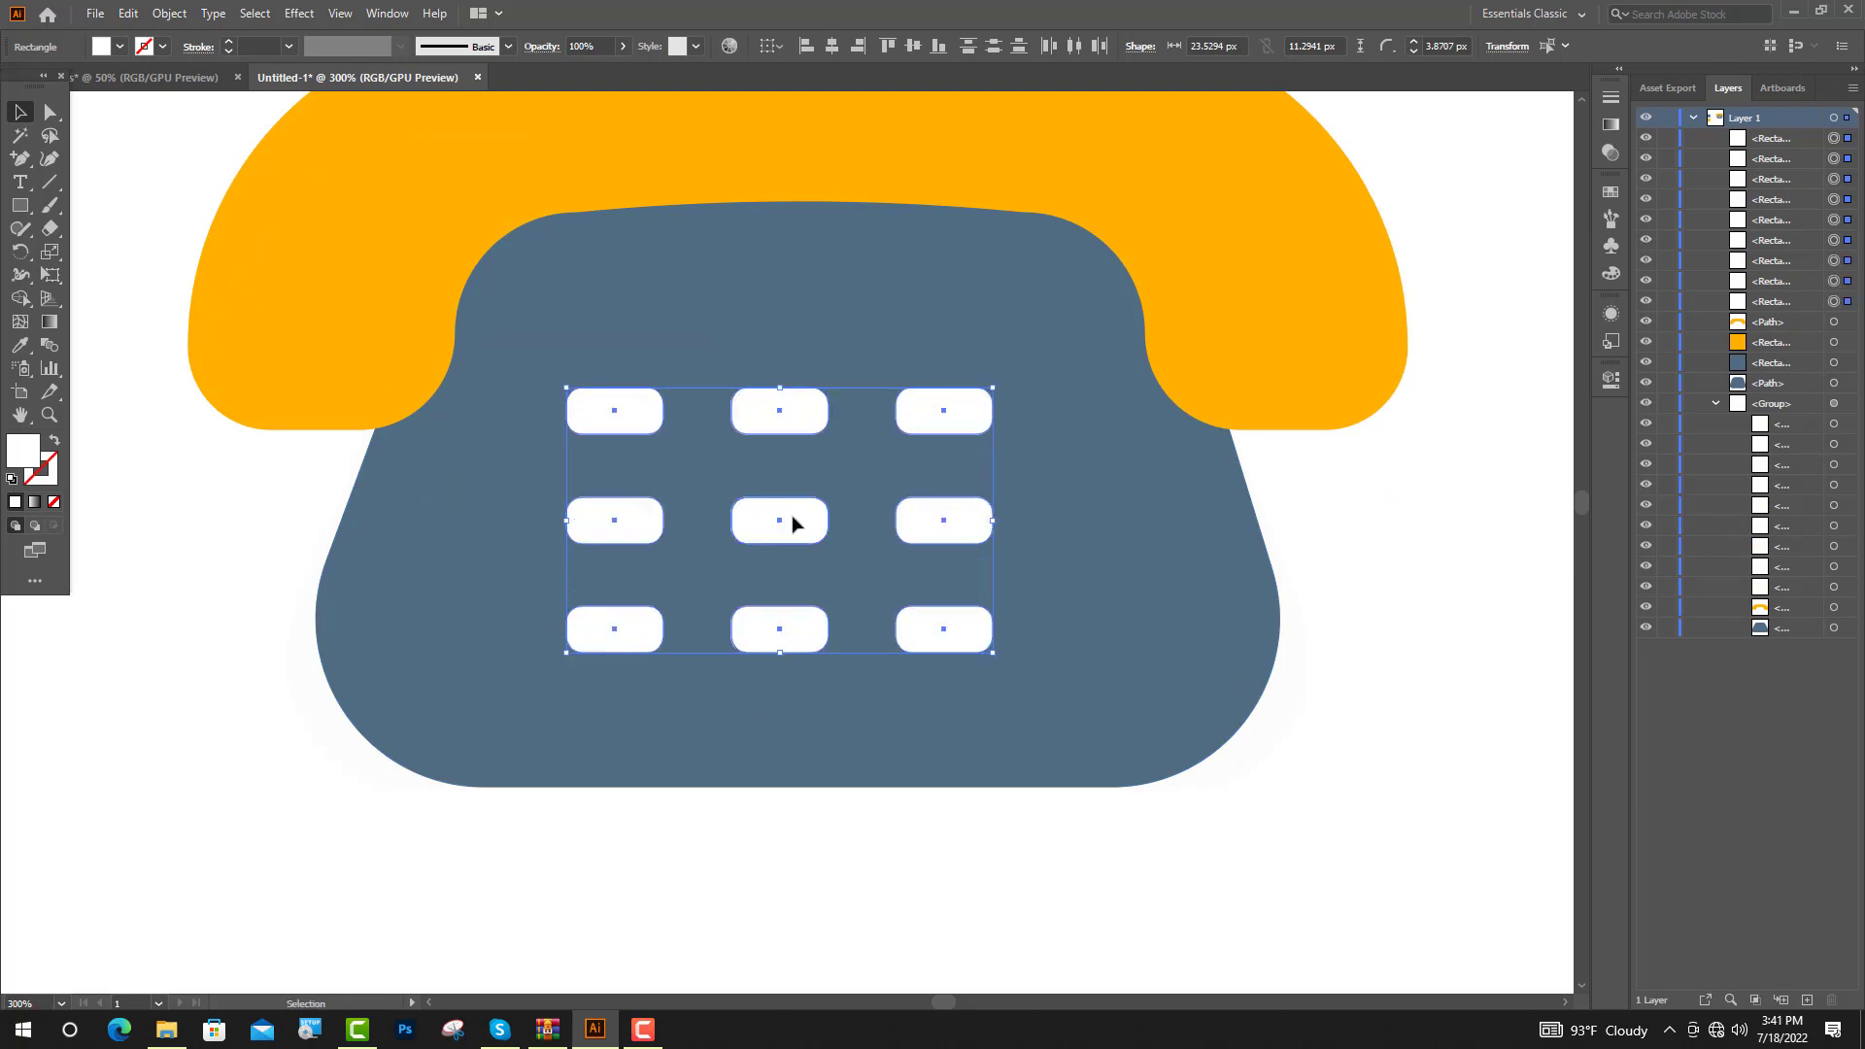
# Step: Draw a large blue, nearly square shape with rounded corners beside the finished telephone
pyautogui.press('m')
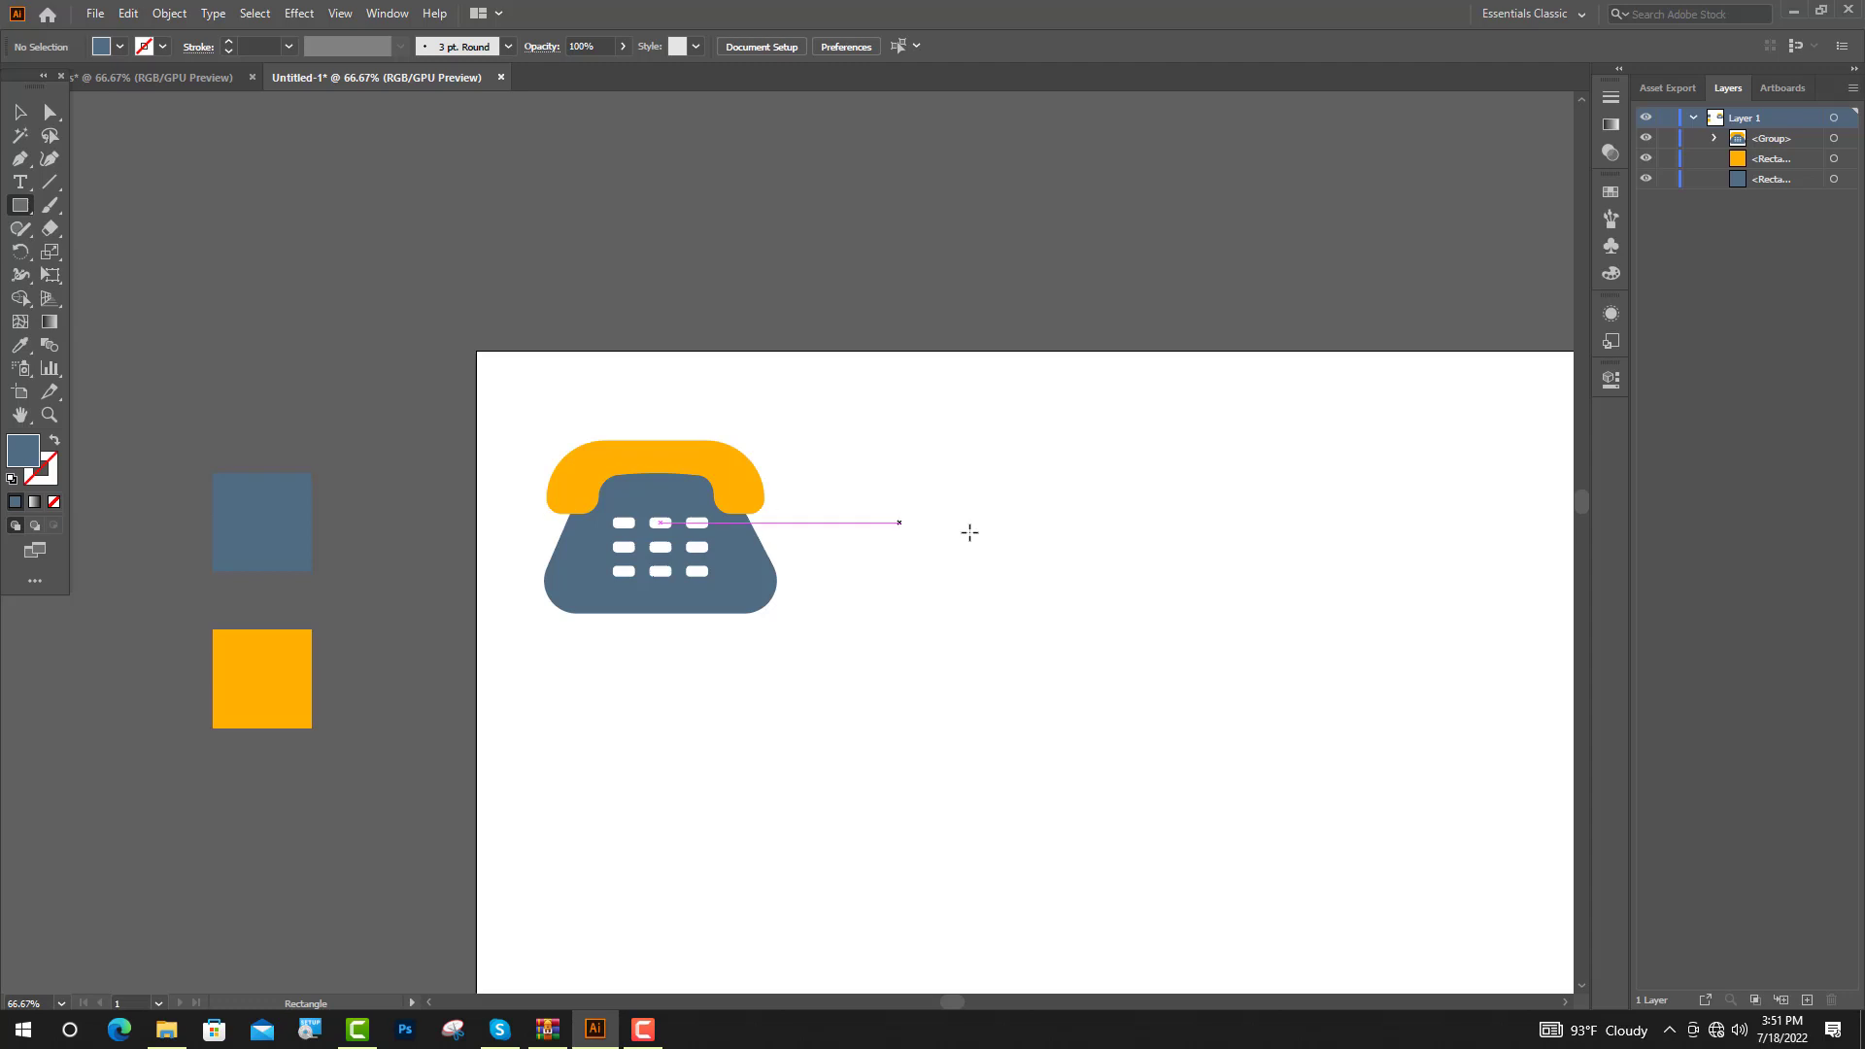
pyautogui.moveTo(942, 434)
pyautogui.mouseDown()
pyautogui.moveTo(1088, 530)
pyautogui.moveTo(1158, 654)
pyautogui.moveTo(966, 461)
pyautogui.mouseUp()
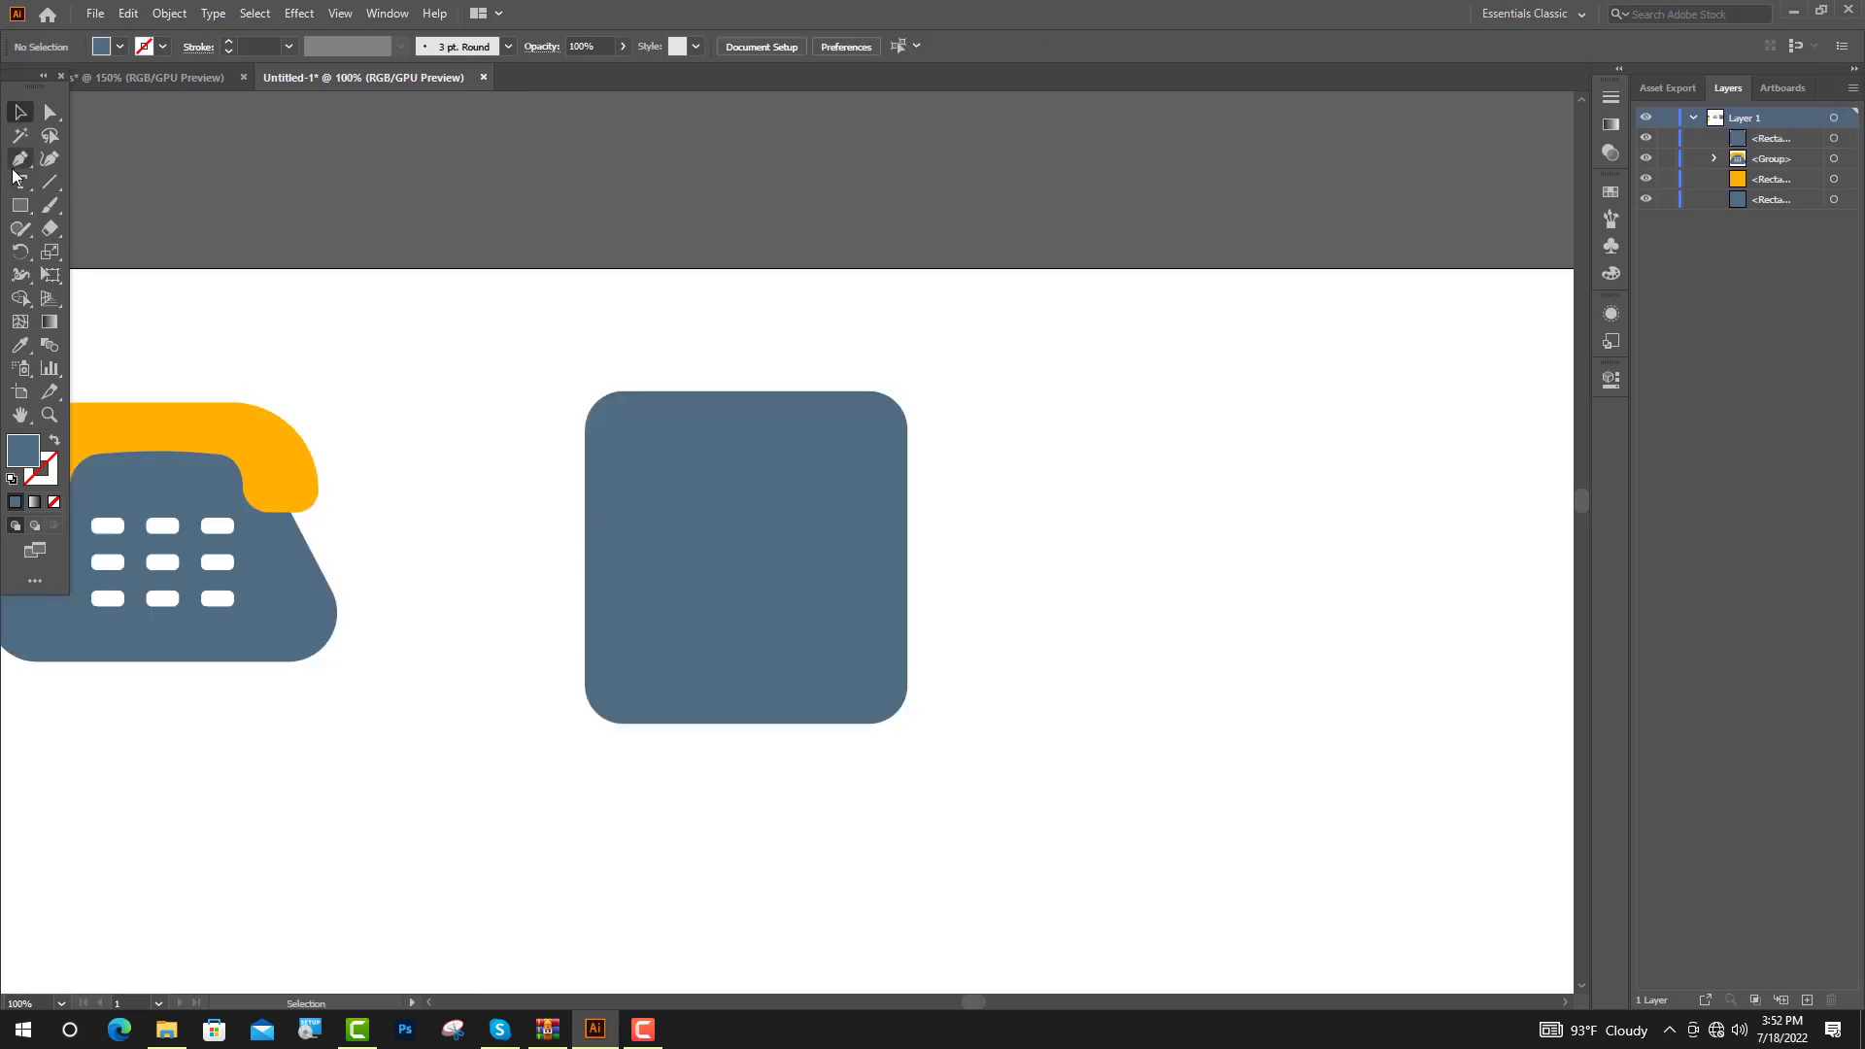
# Step: Draw a tall rectangle about 37 px wide and 199 px high inside the blue square and fill it with the handset's orange
pyautogui.moveTo(636, 428); pyautogui.dragTo(687, 702)
pyautogui.press('v')
pyautogui.click(21, 344)
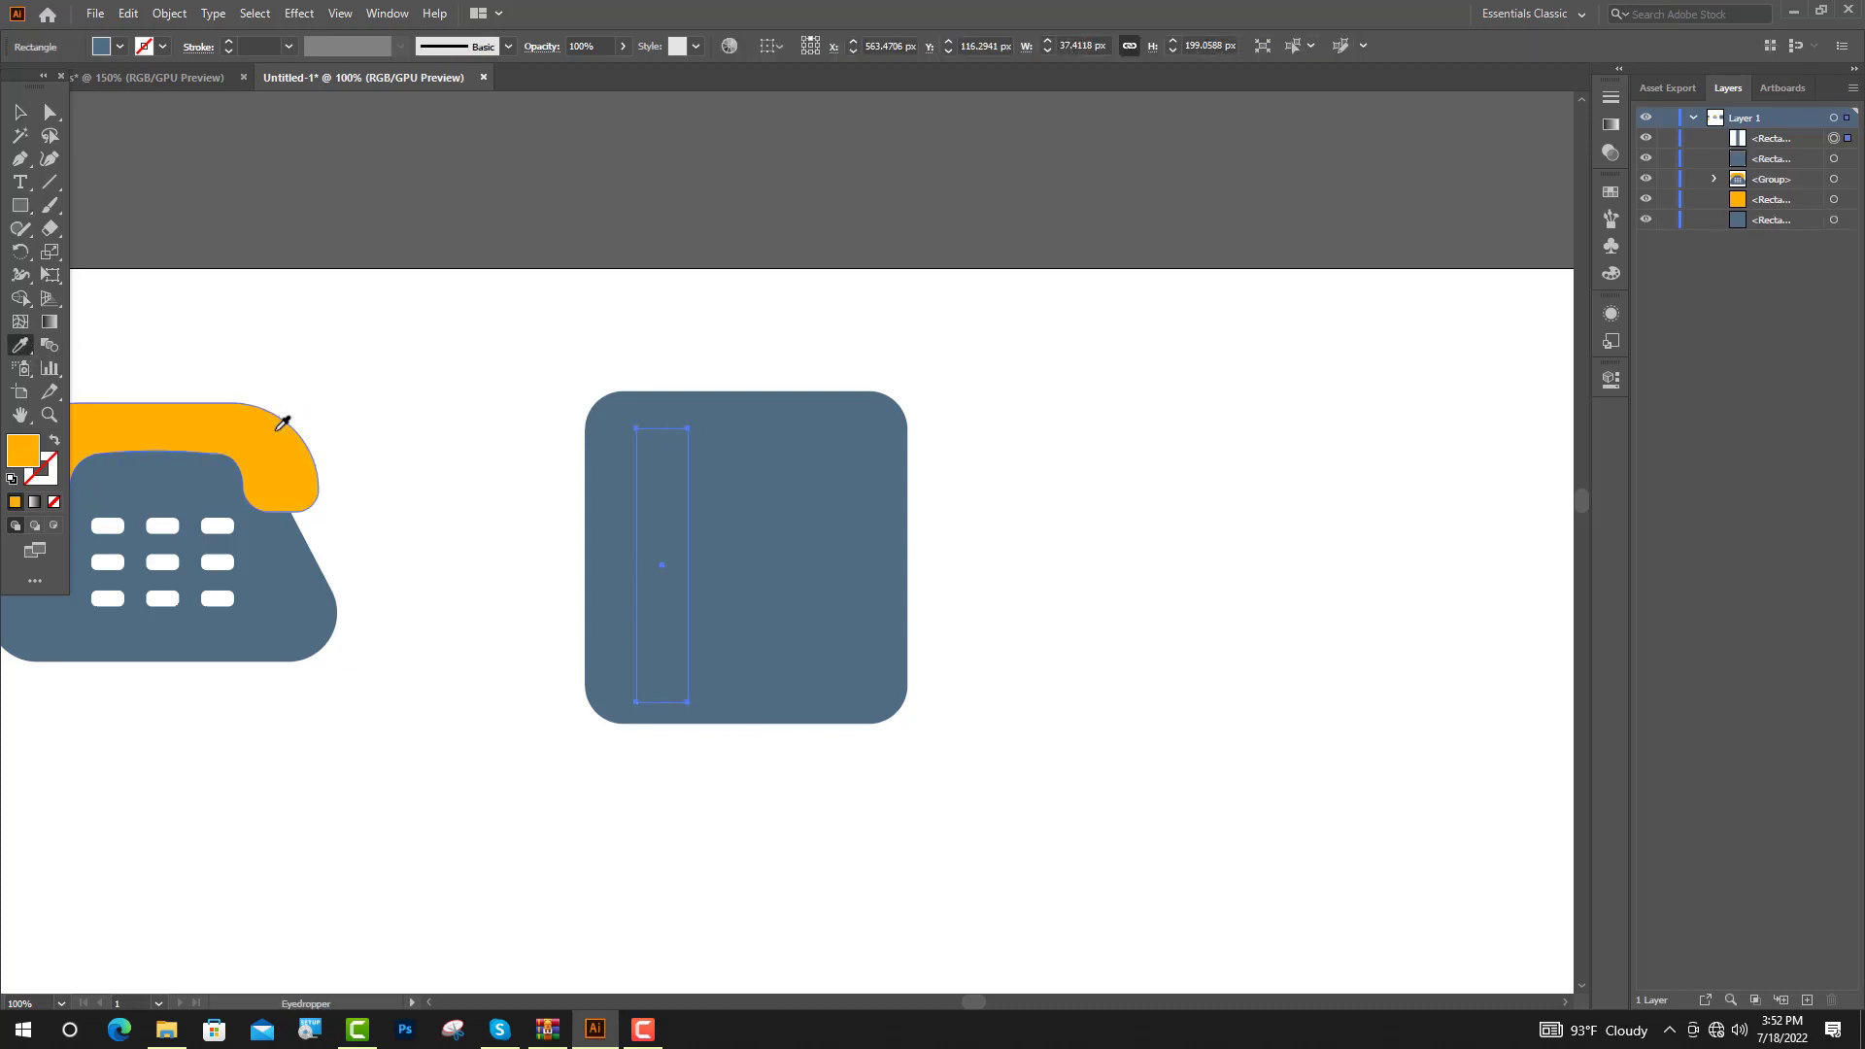
pyautogui.click(282, 422)
# Step: Draw a wider orange rectangle about 43 px wide and 60 px high over the tall bar's upper end
pyautogui.click(21, 206)
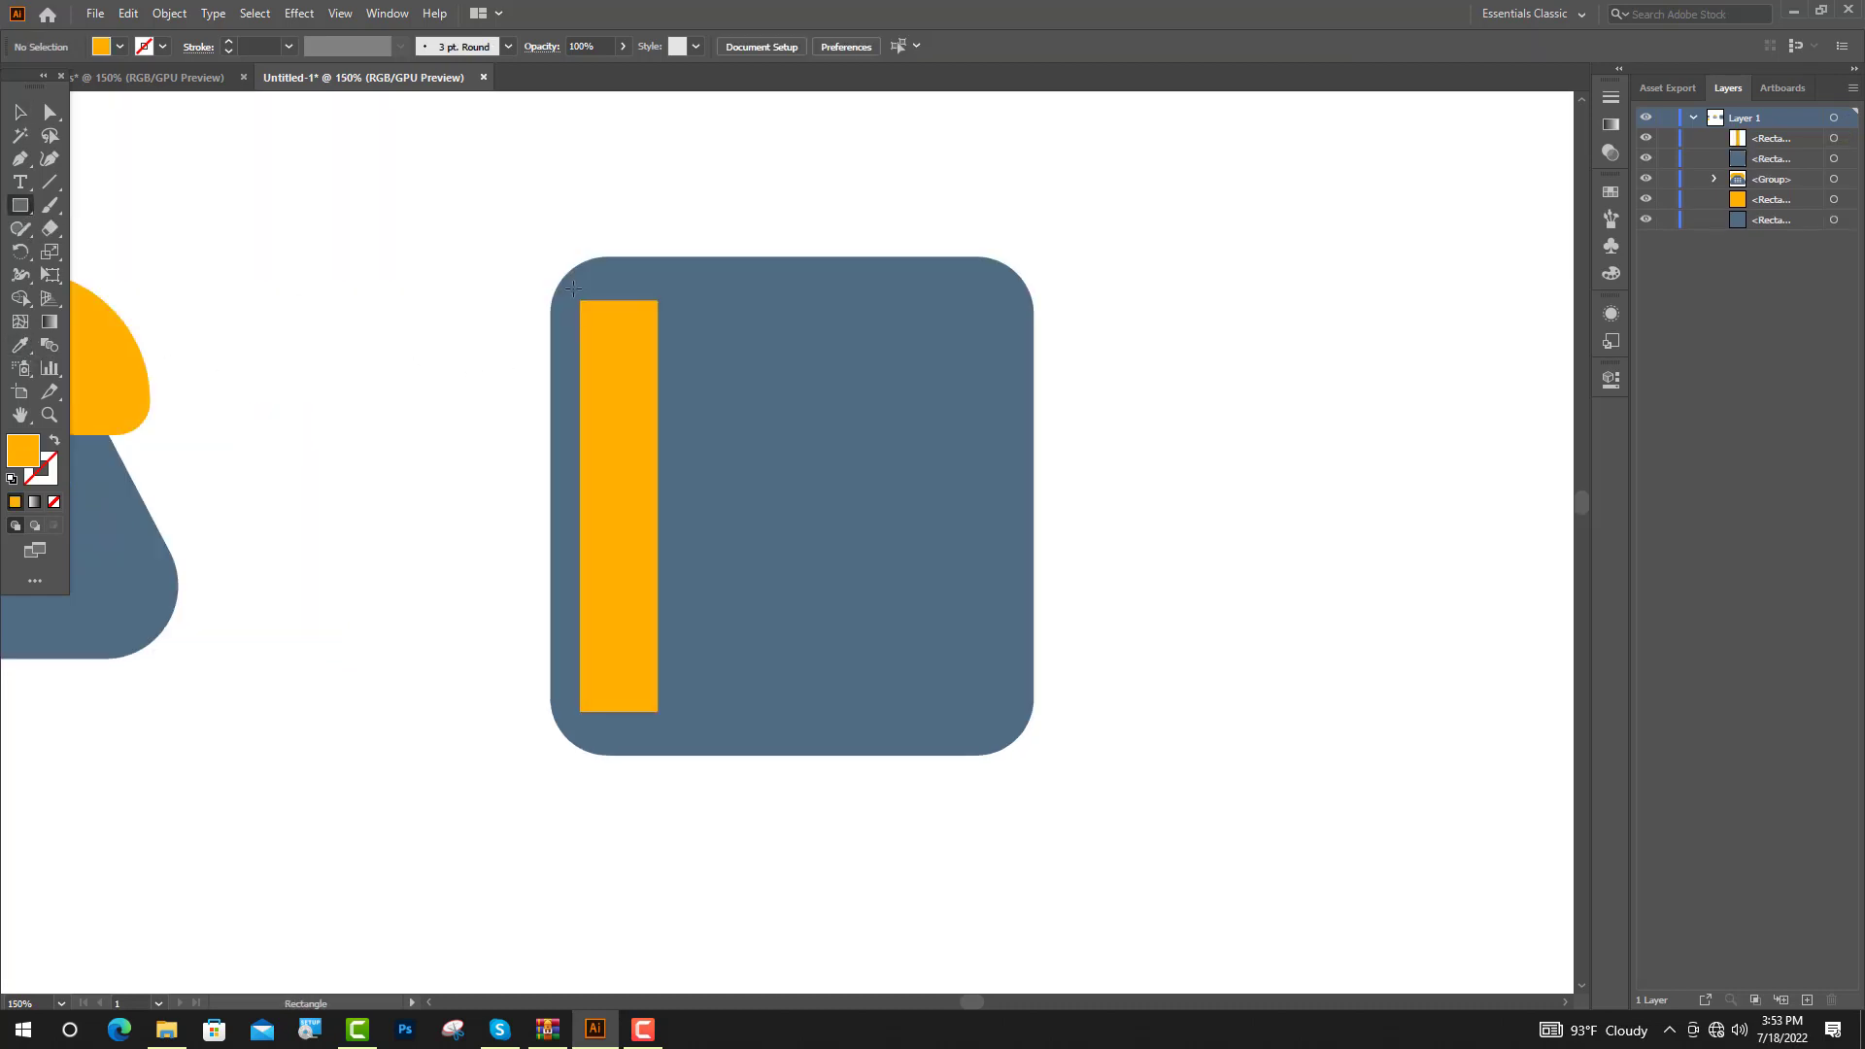
pyautogui.moveTo(573, 288); pyautogui.dragTo(663, 412)
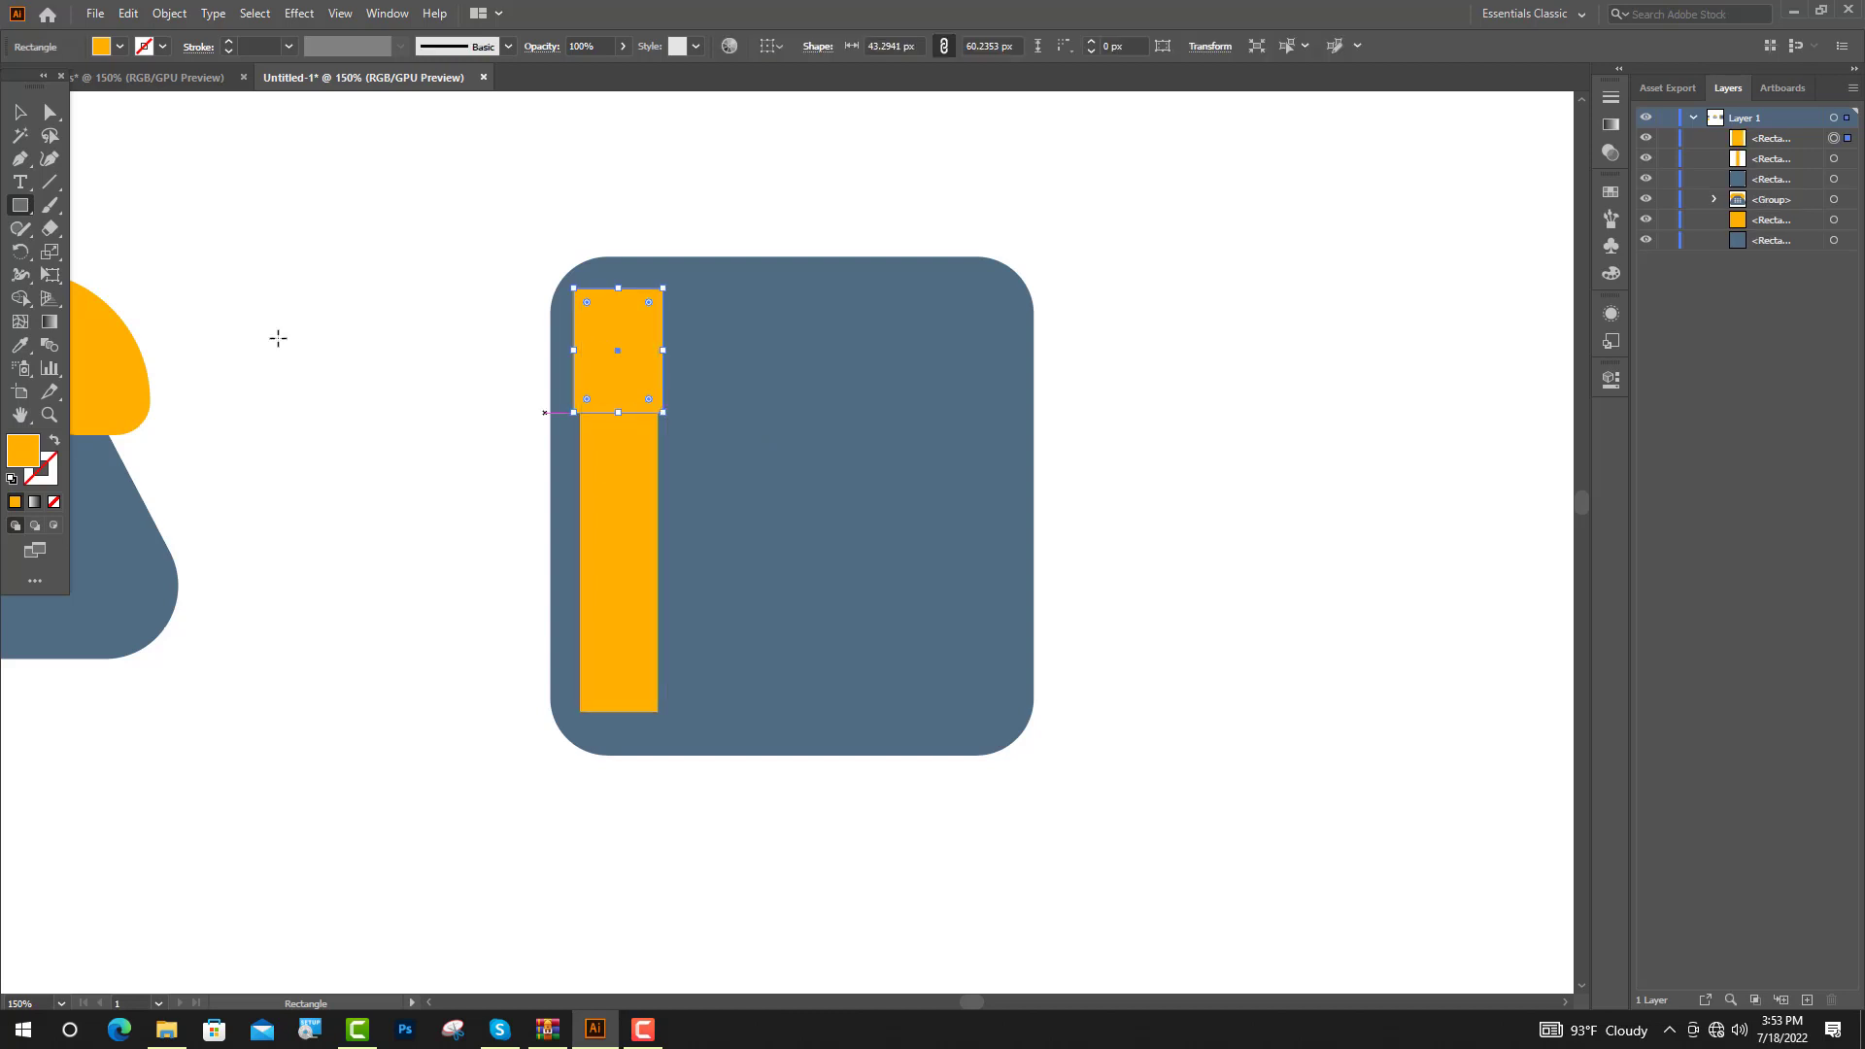
# Step: Round the corners of the tall, narrow orange bar
pyautogui.click(24, 107)
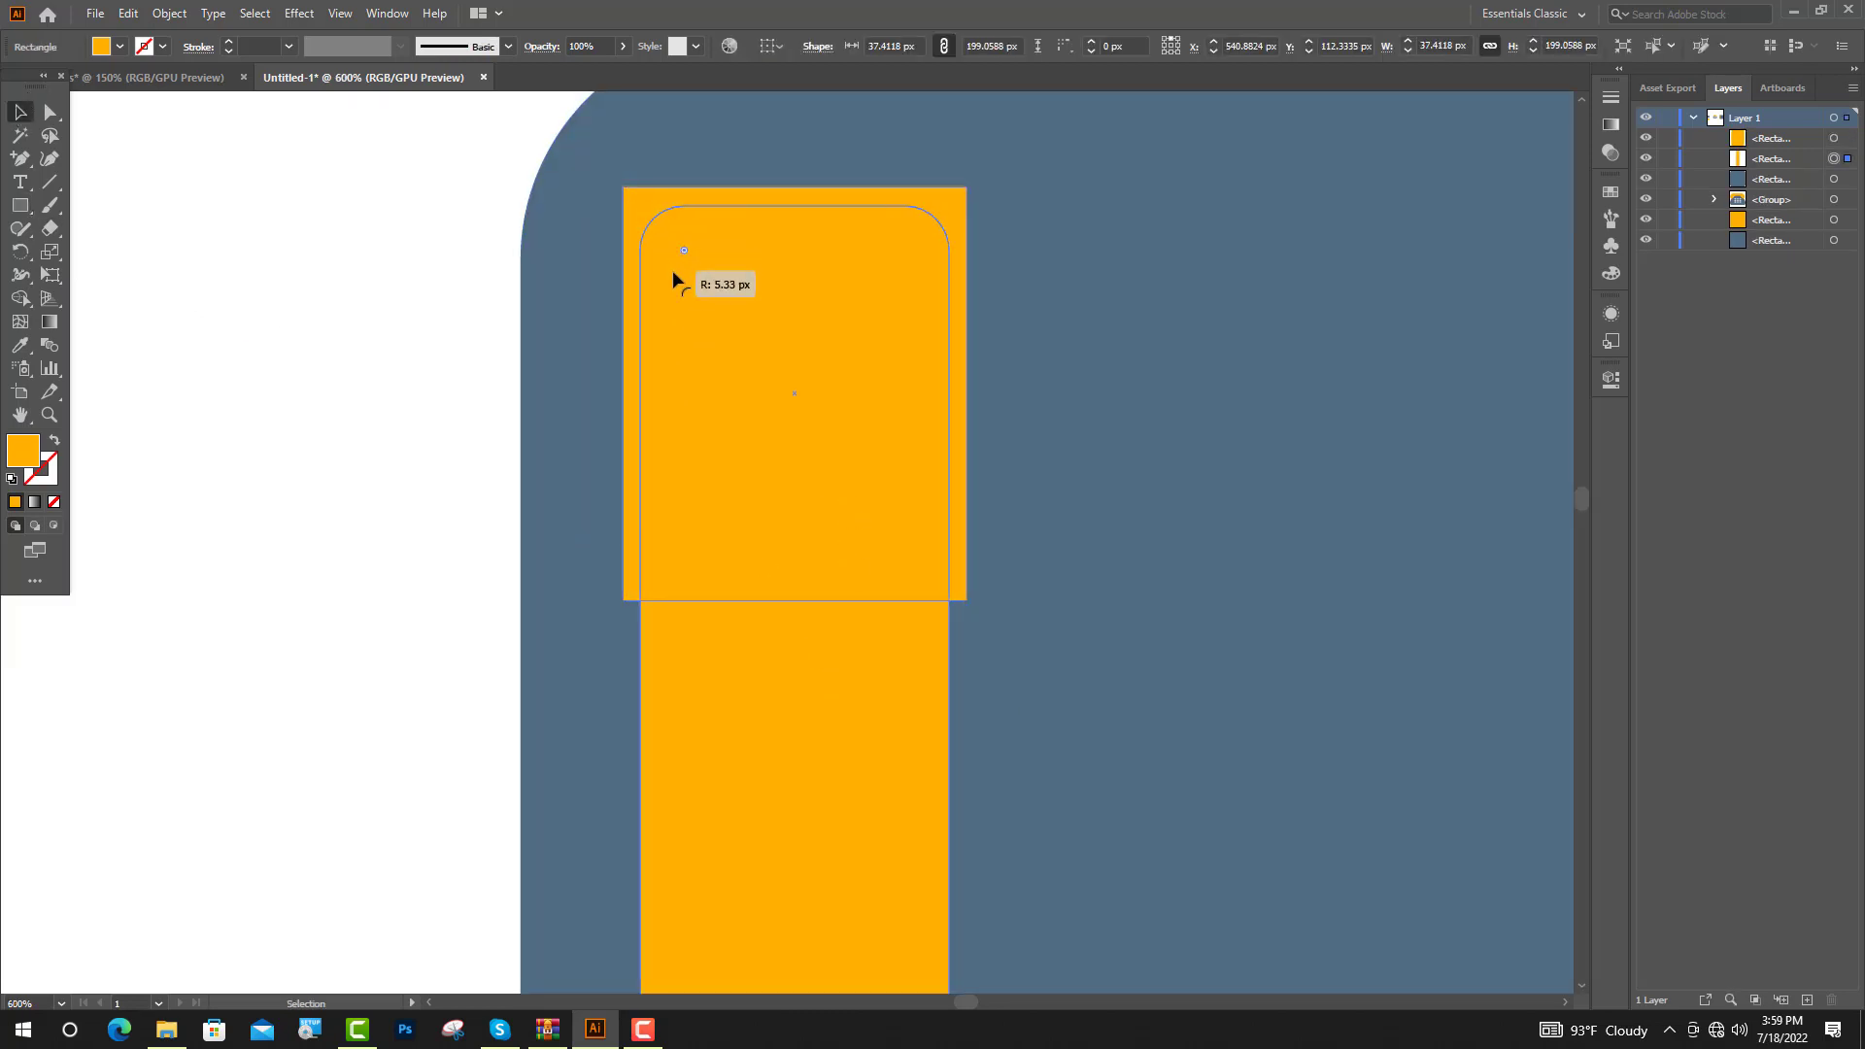
pyautogui.moveTo(684, 337); pyautogui.dragTo(761, 335)
# Step: Round the two upper corners of the wider orange rectangle at the tall bar's upper end
pyautogui.press('a')
pyautogui.click(622, 187)
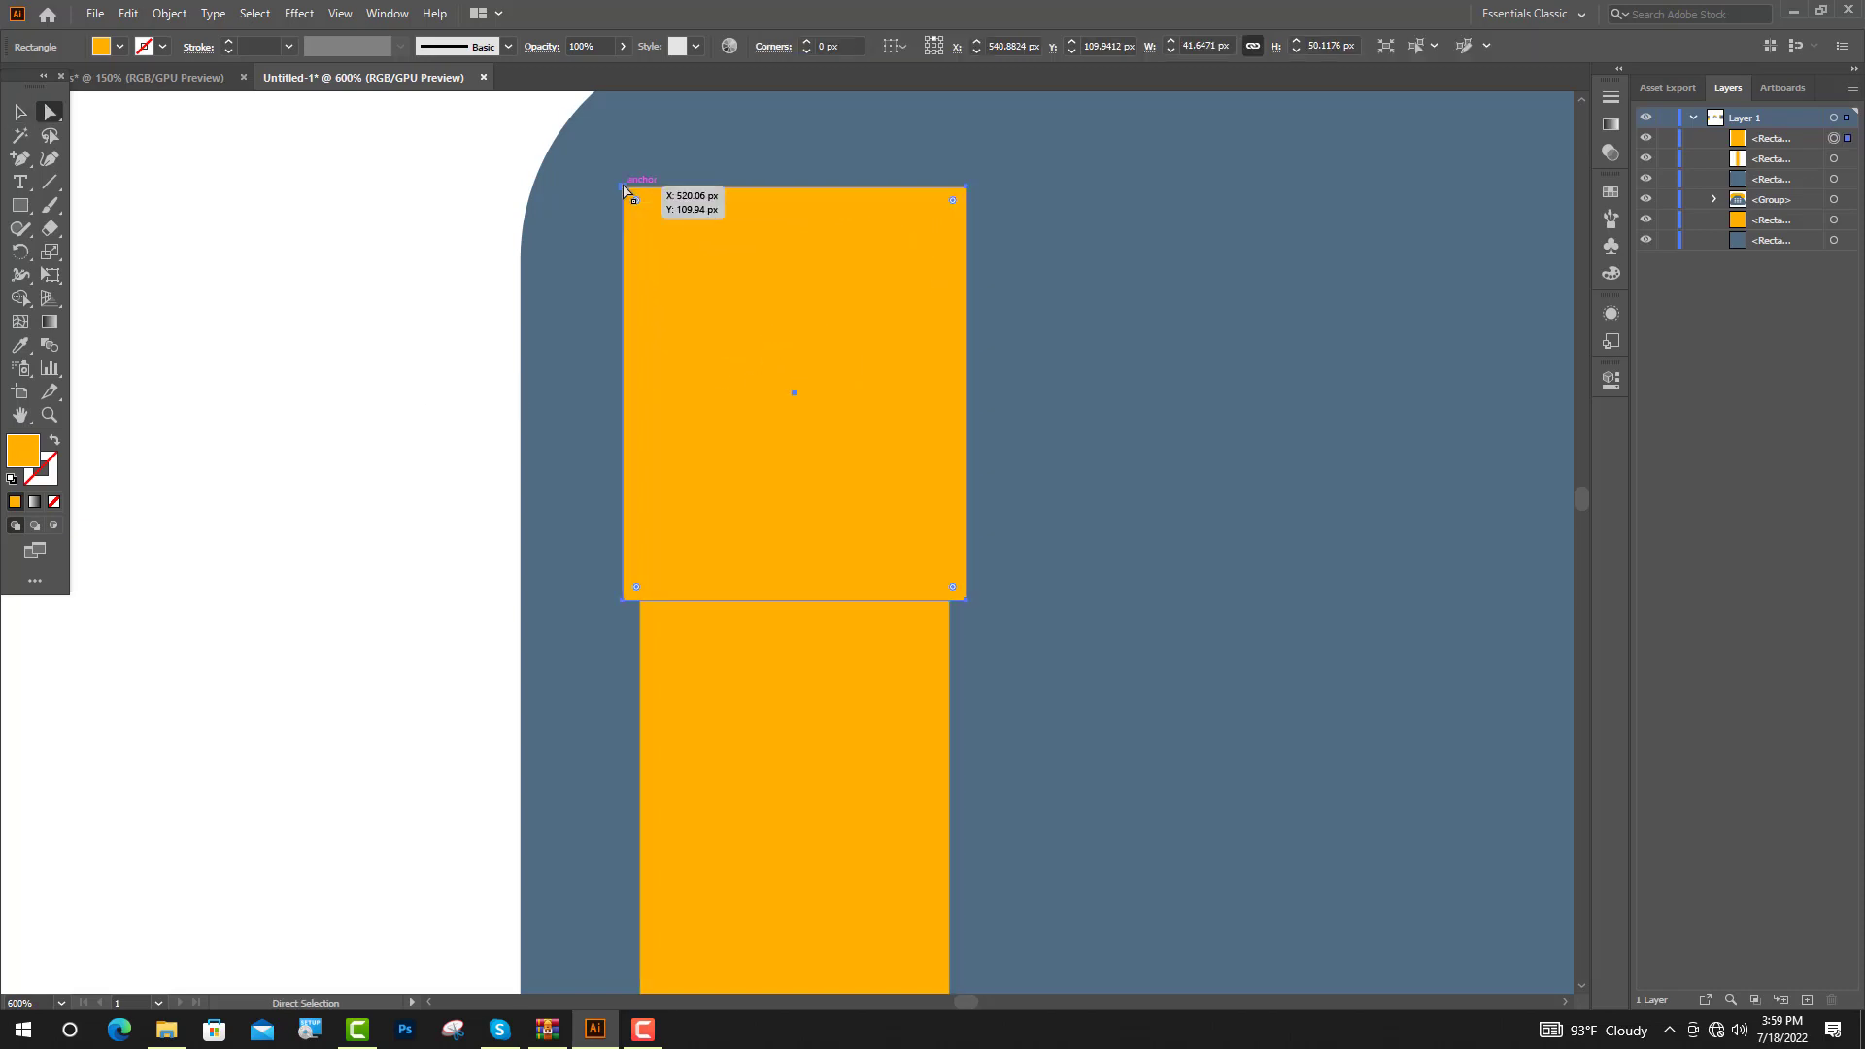
pyautogui.keyDown('shift'); pyautogui.click(967, 187); pyautogui.keyUp('shift')
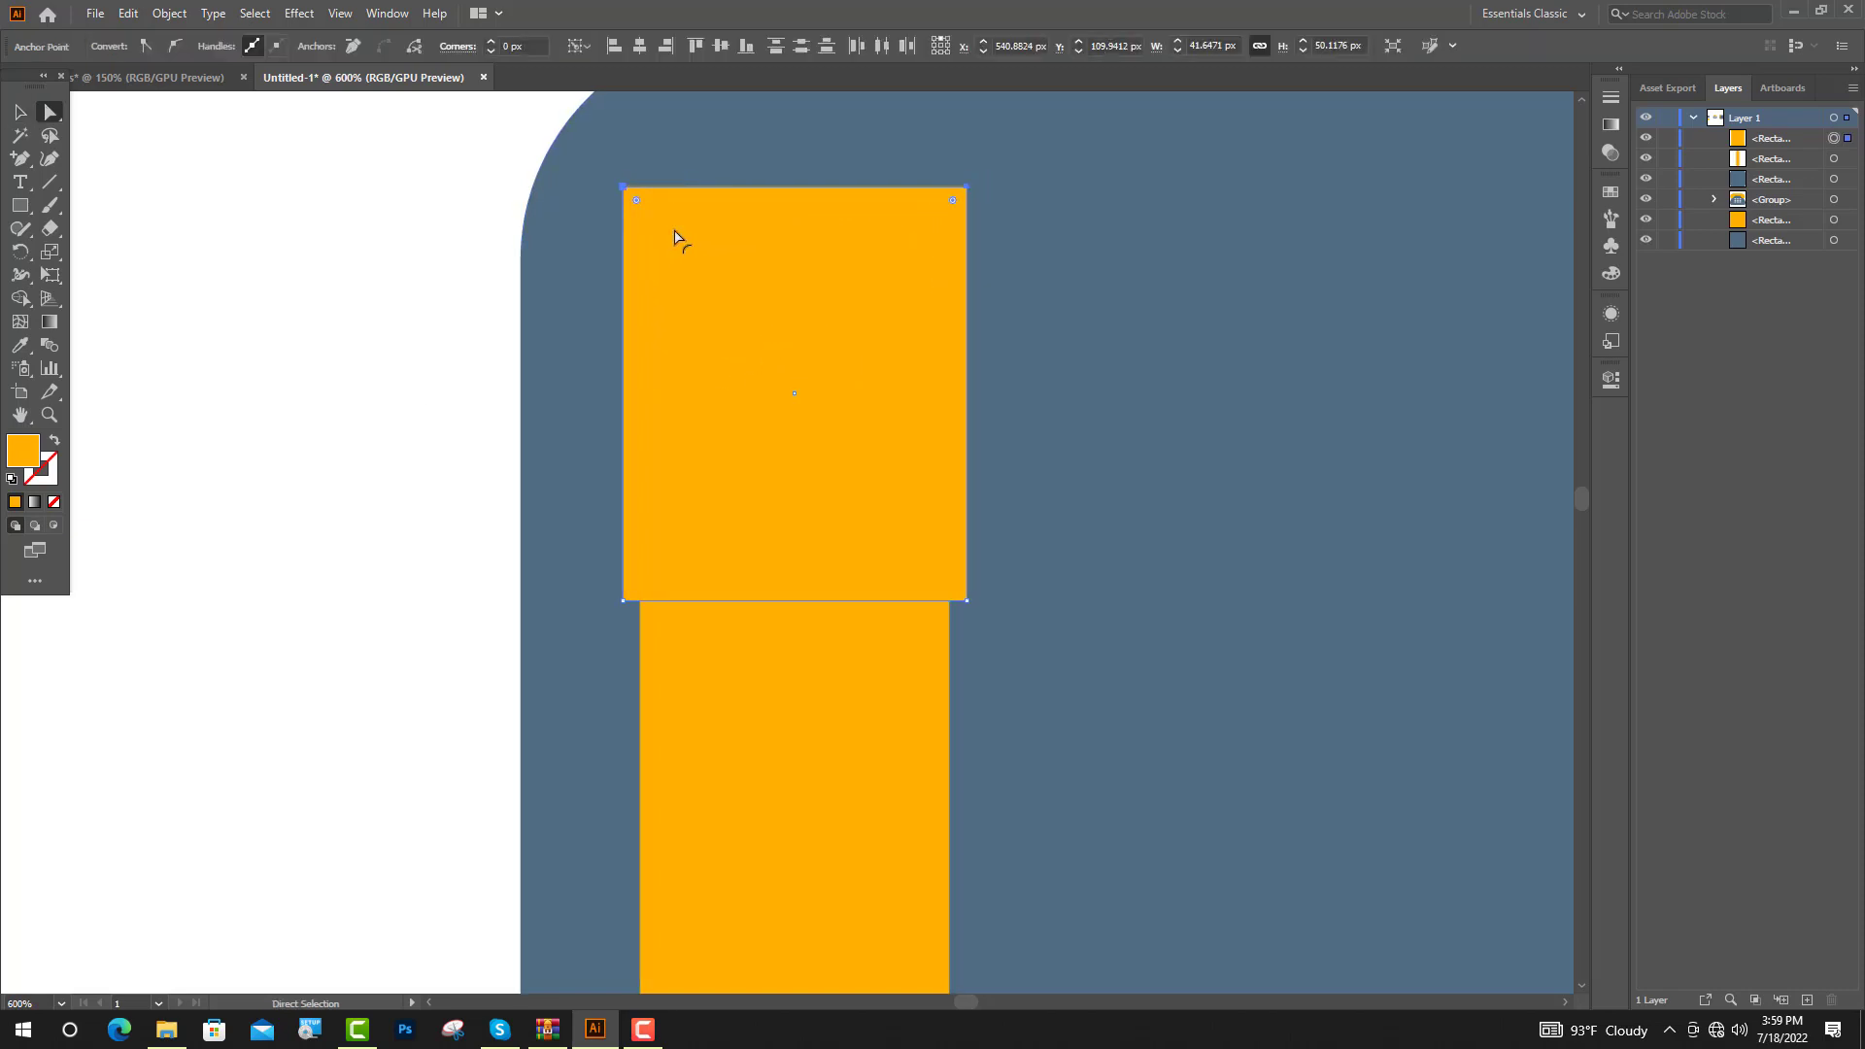
pyautogui.moveTo(637, 201); pyautogui.dragTo(742, 326)
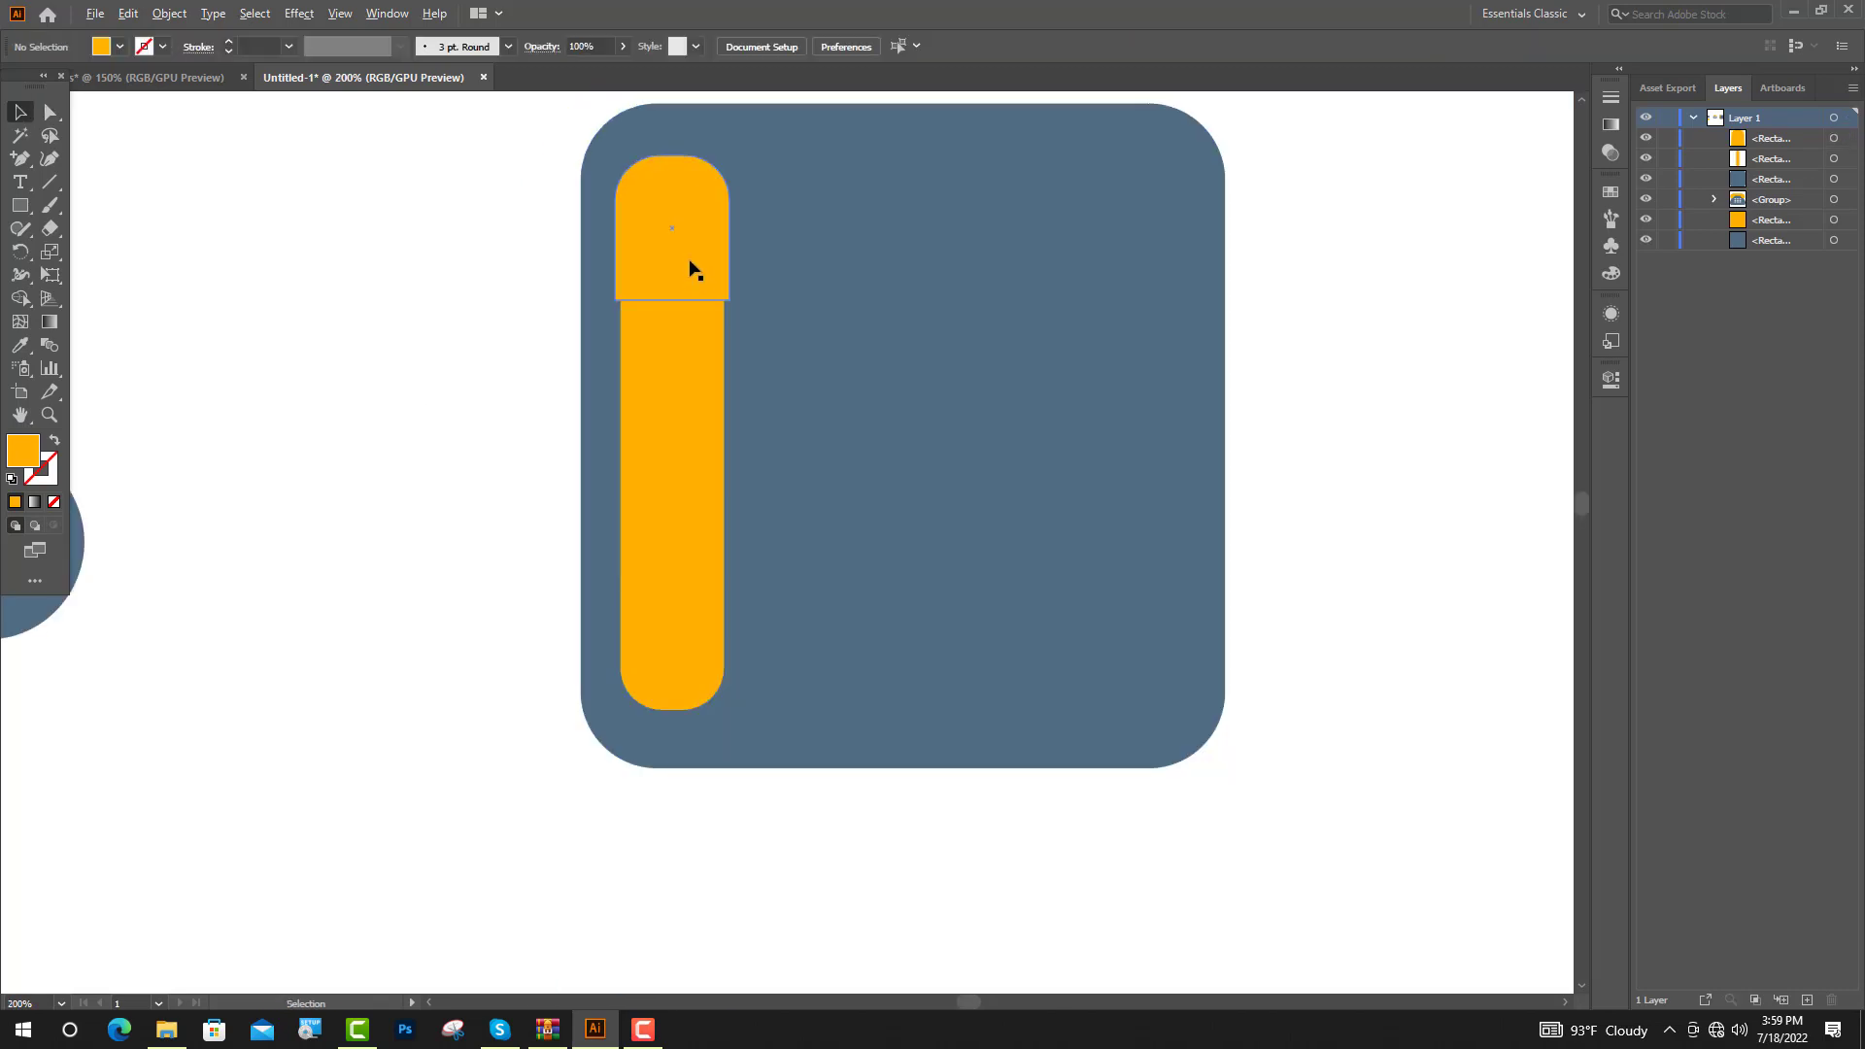
# Step: Place an upside-down copy of the rounded cap at the bar's lower end and slightly round its two inner corners
pyautogui.moveTo(693, 270); pyautogui.dragTo(699, 673)
pyautogui.moveTo(744, 554); pyautogui.dragTo(699, 739)
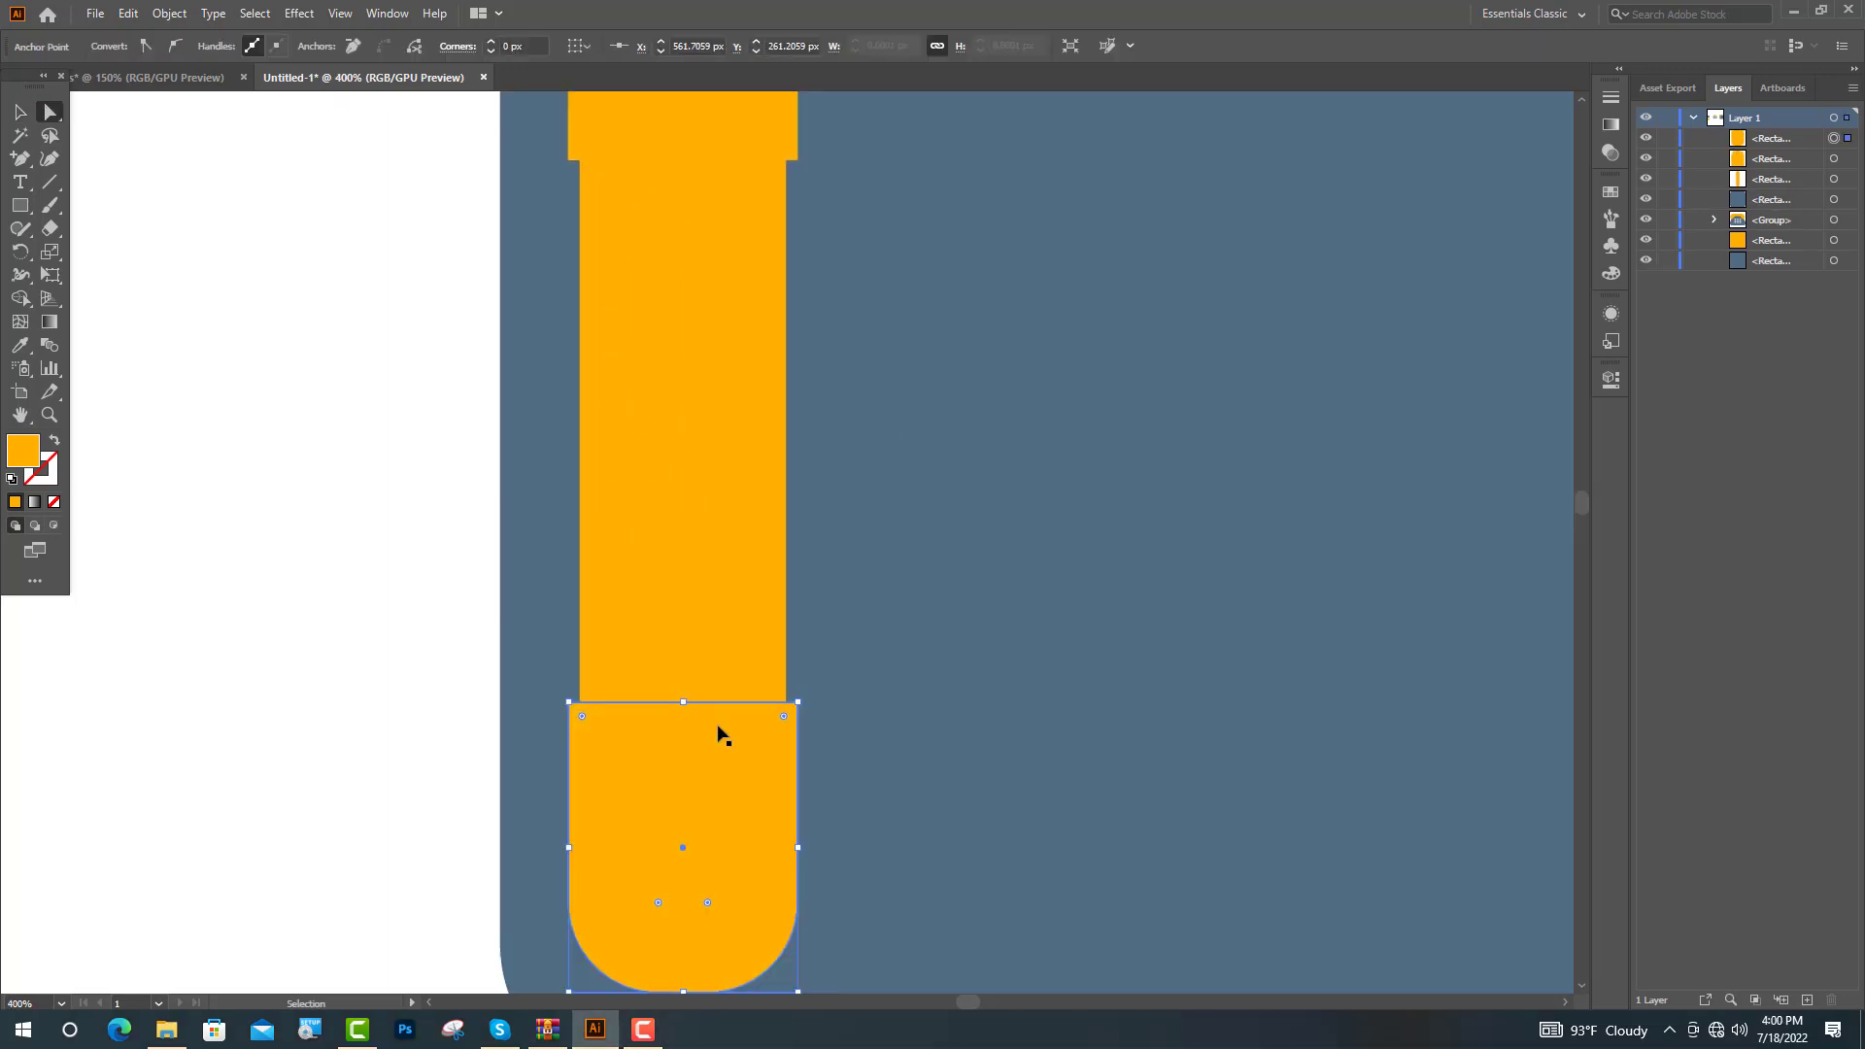
pyautogui.scroll(1, 717, 727)
pyautogui.scroll(-2, 773, 719)
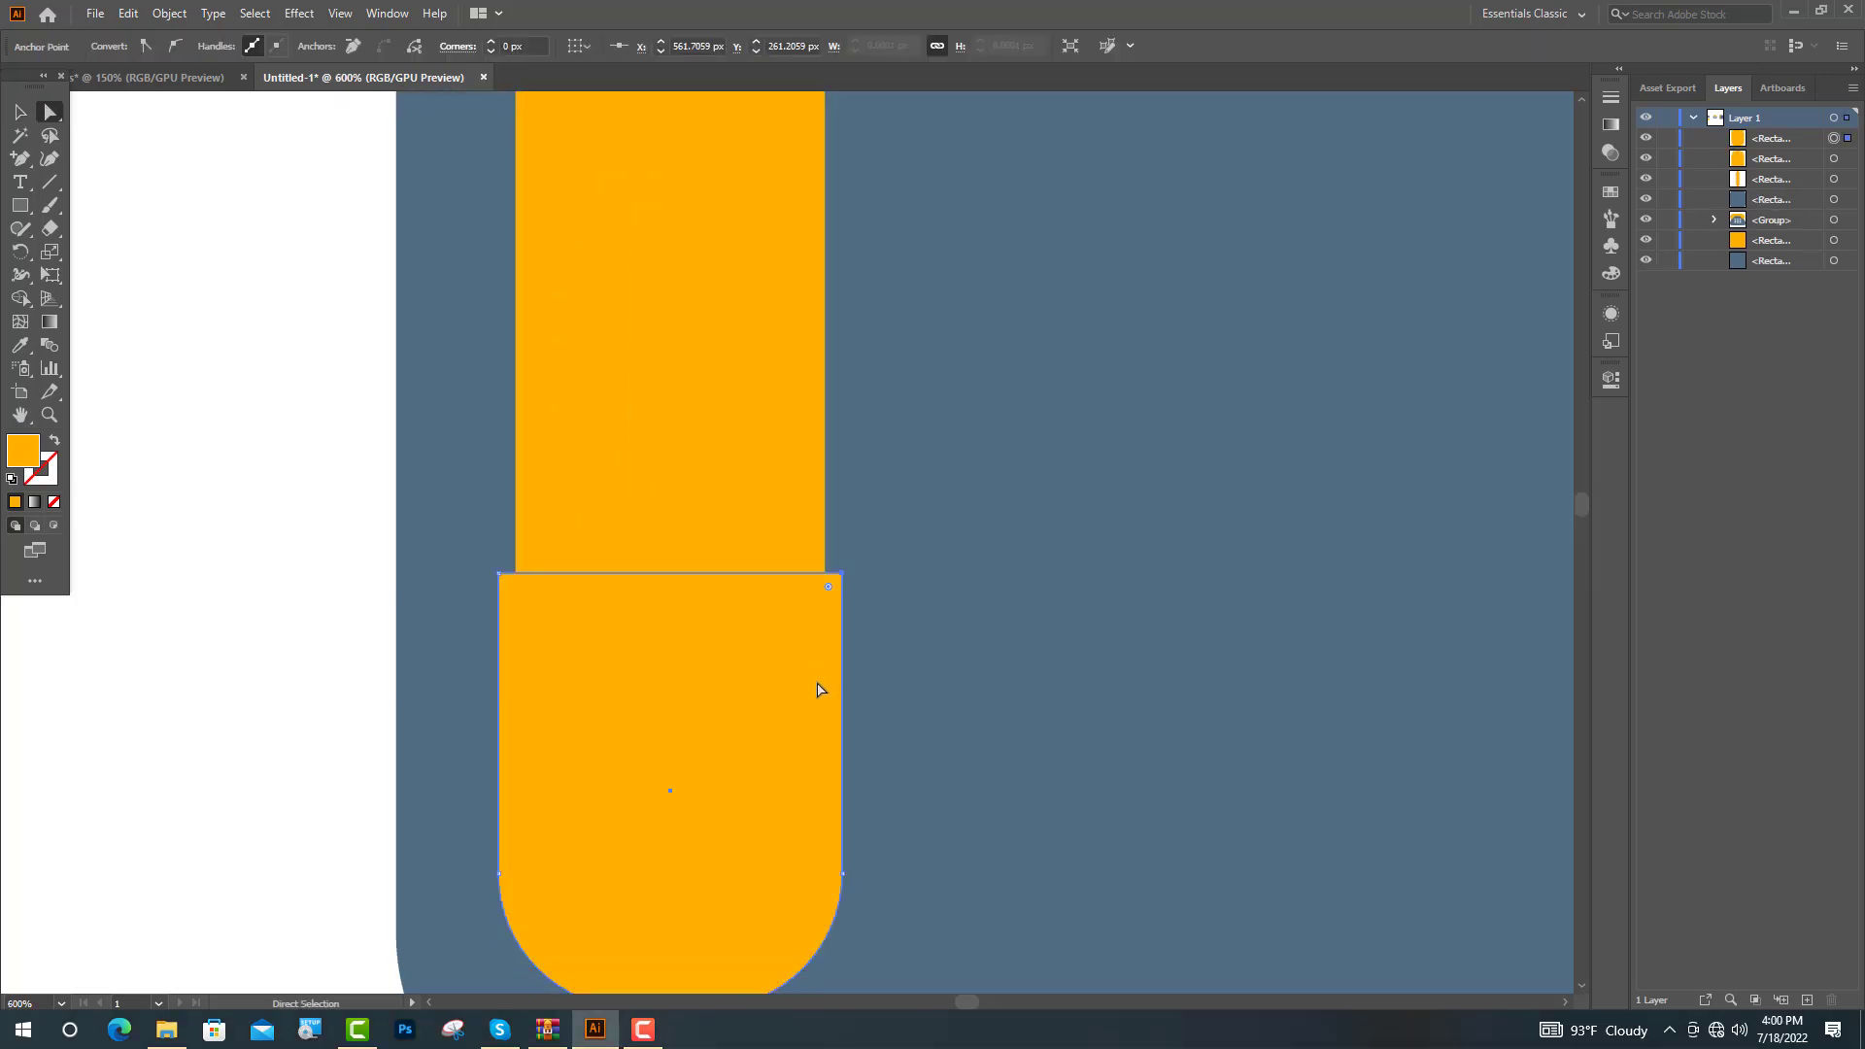
pyautogui.click(507, 603)
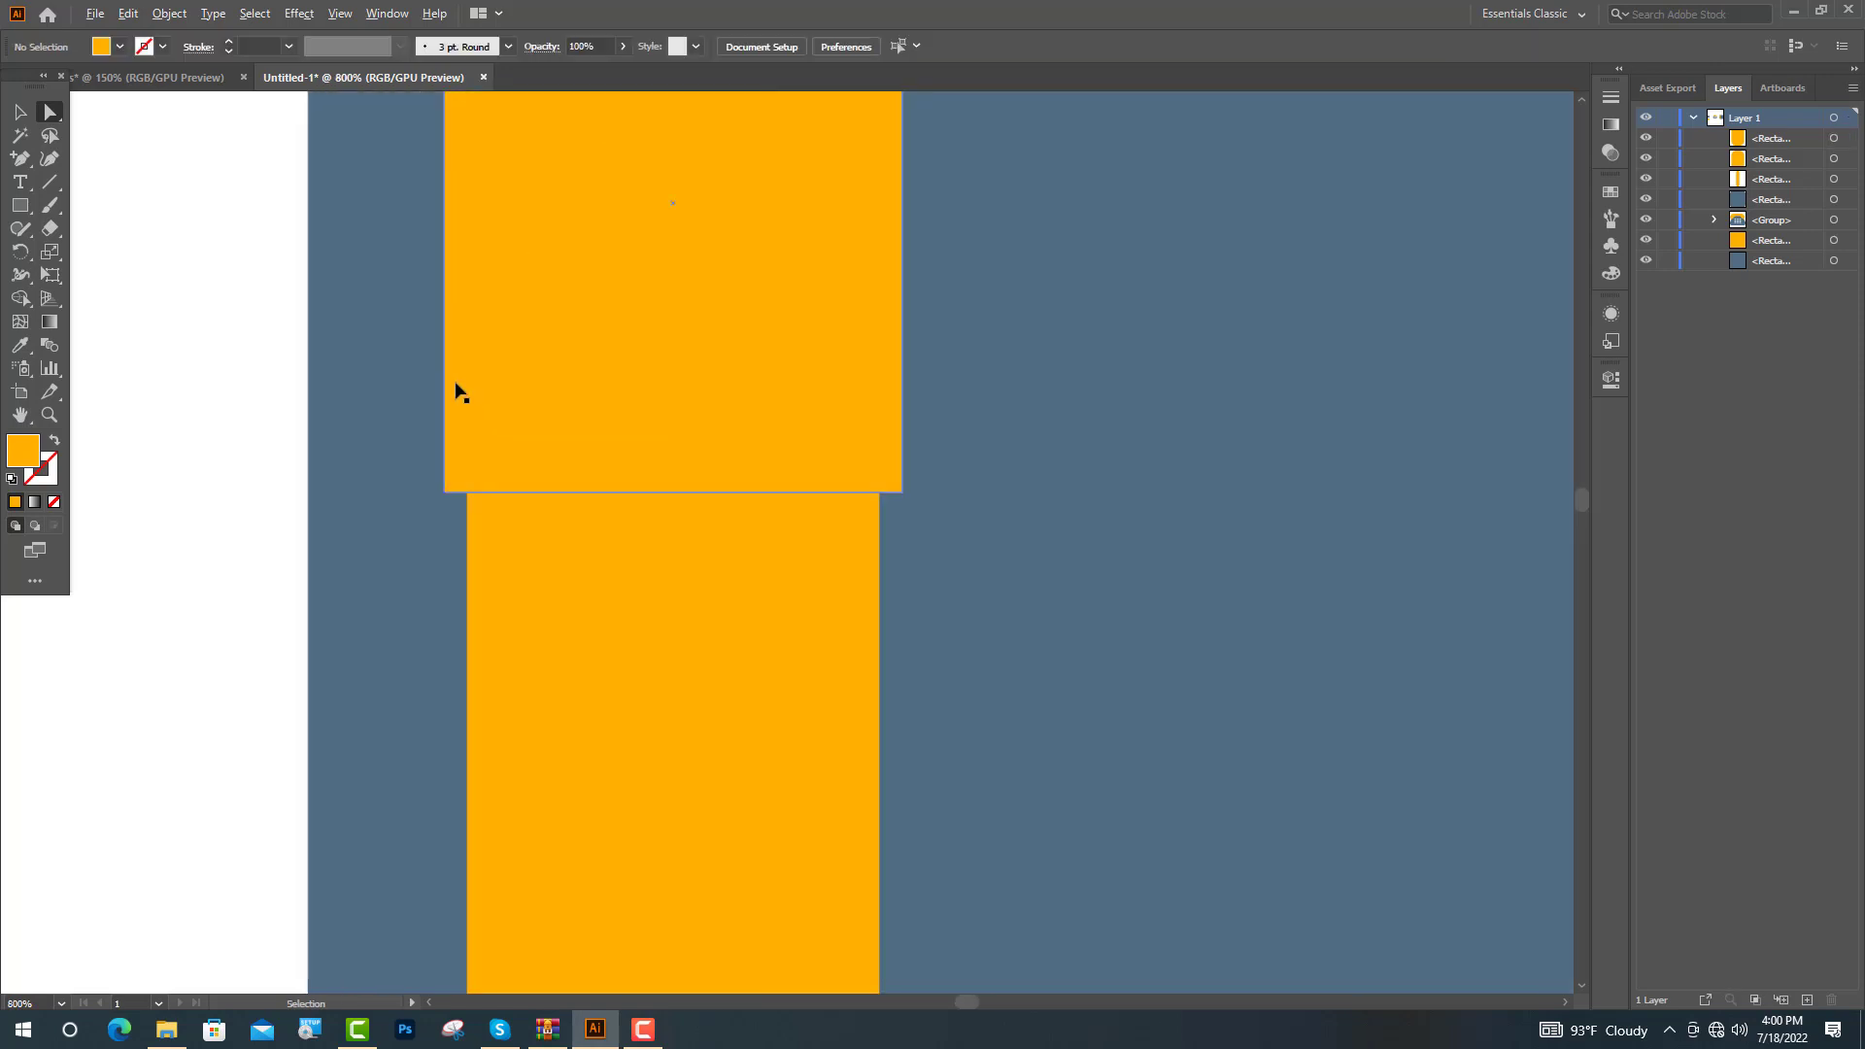
# Step: Slightly round the two lower corners of the upper orange cap
pyautogui.scroll(1, 454, 392)
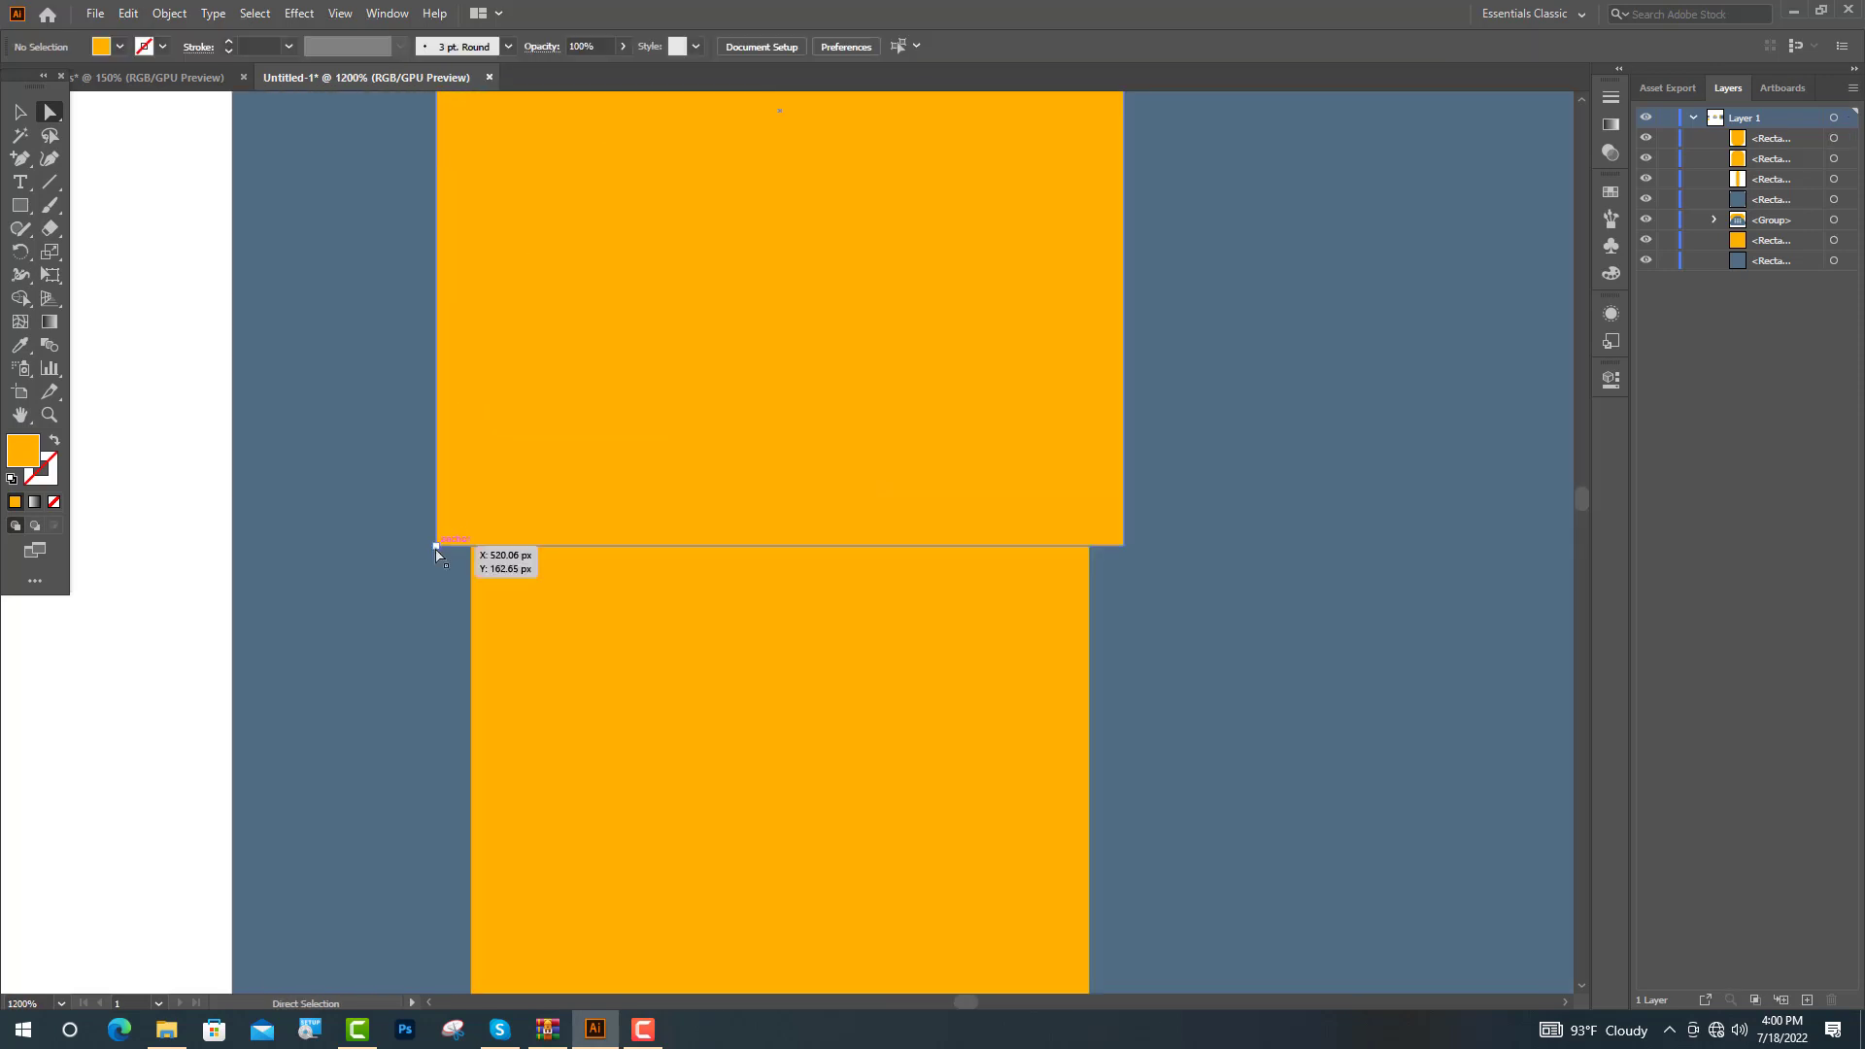
pyautogui.click(436, 546)
pyautogui.keyDown('shift'); pyautogui.click(1123, 546); pyautogui.keyUp('shift')
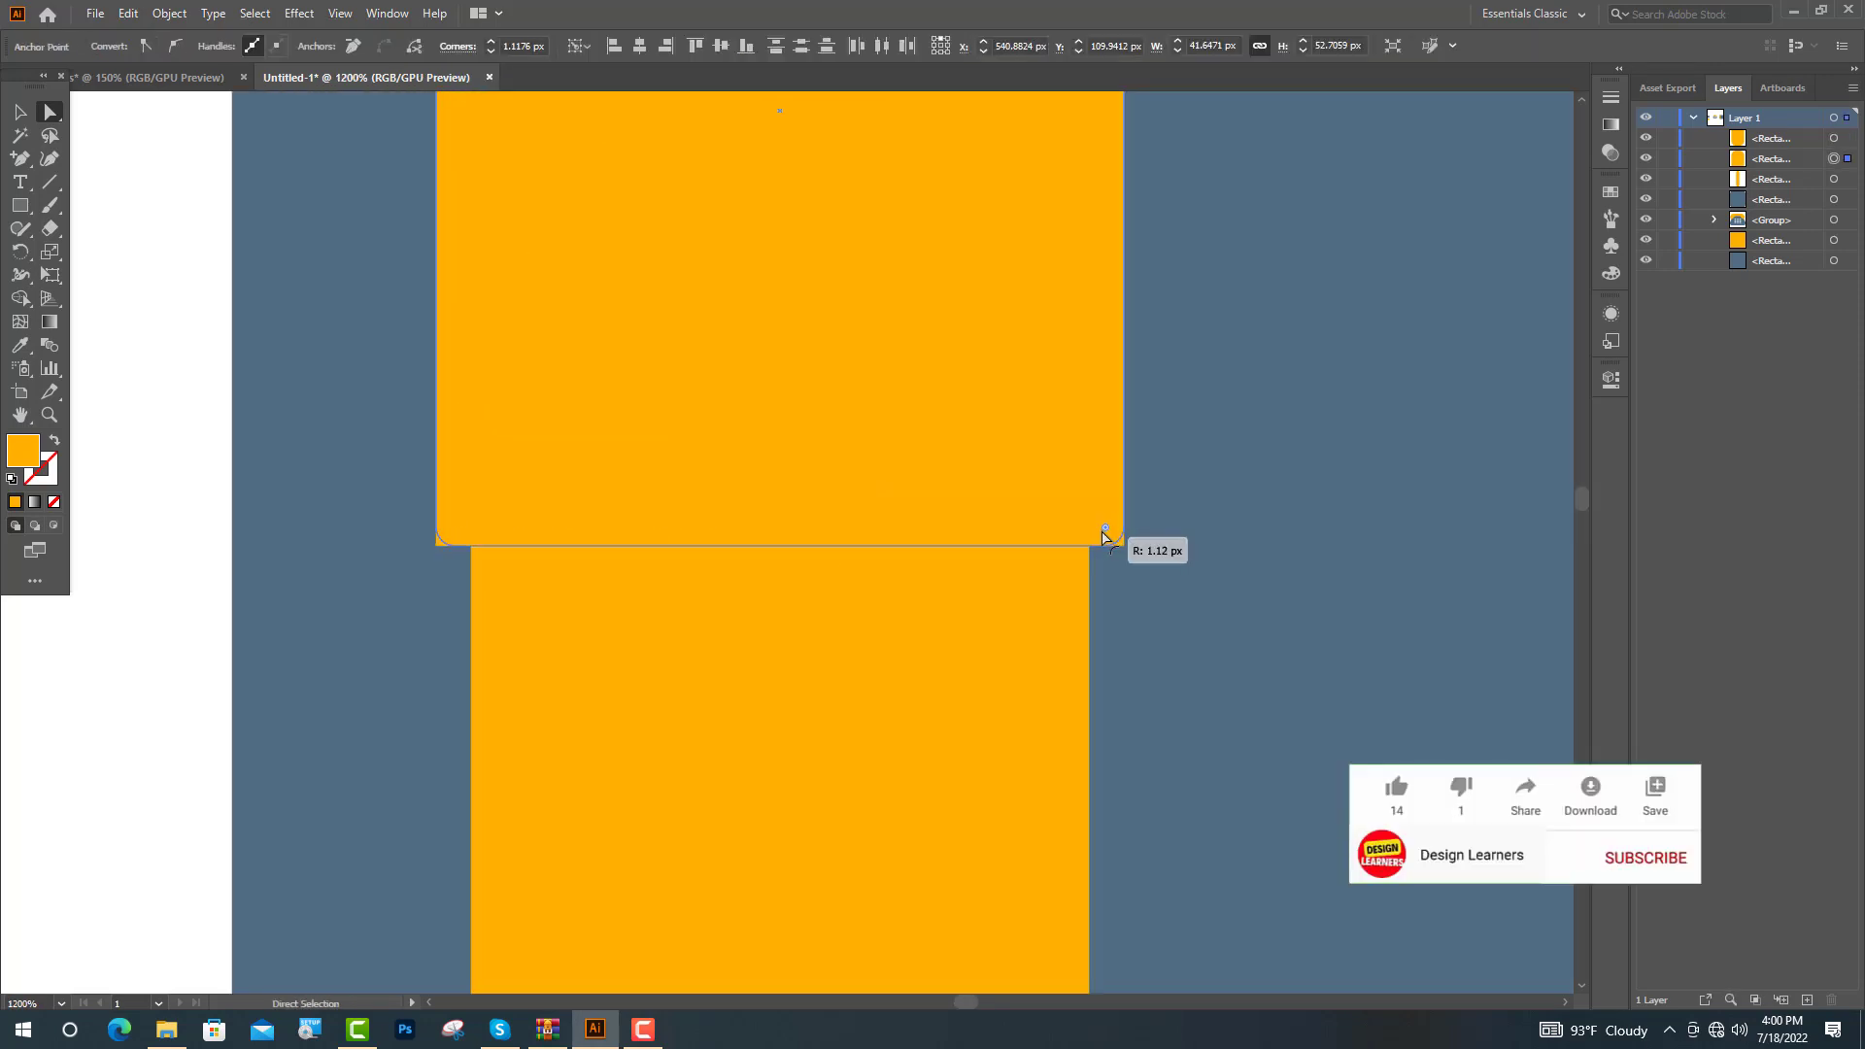
pyautogui.moveTo(1104, 535); pyautogui.dragTo(1076, 503)
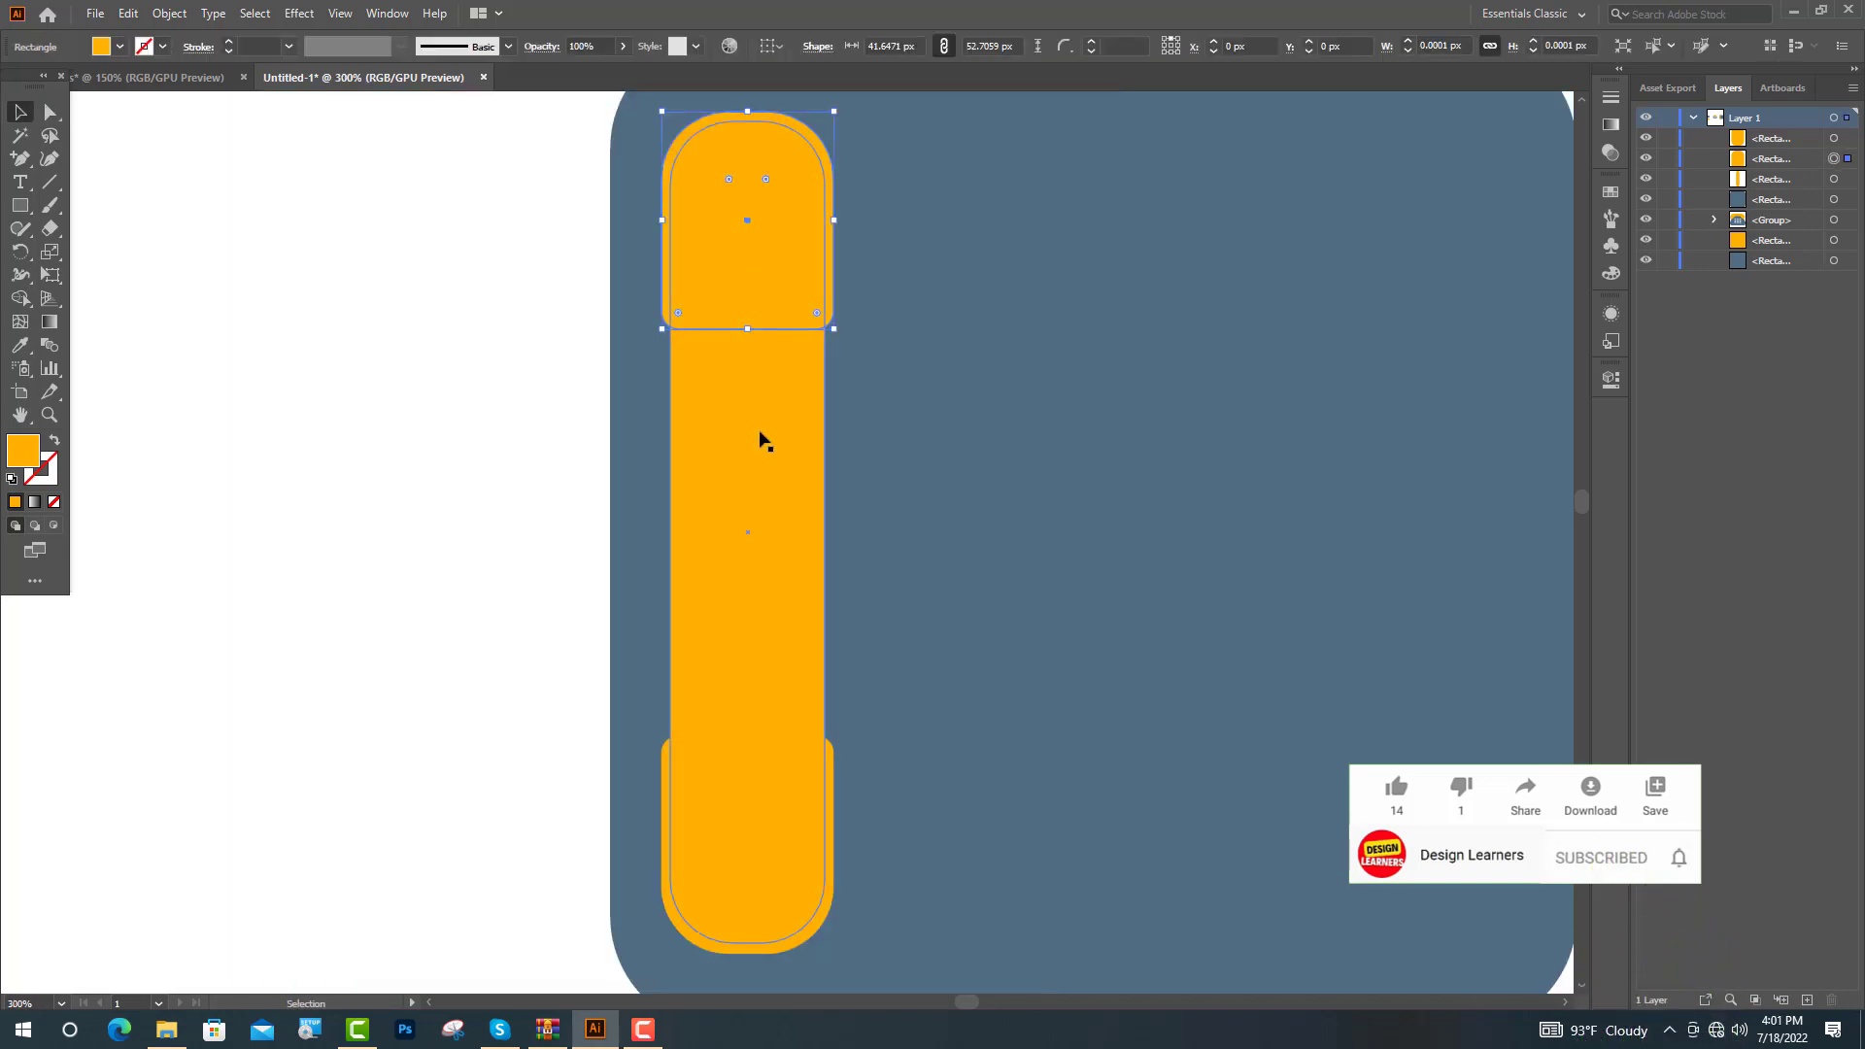
# Step: Merge the tall bar and both end caps into a single handset shape with the Shape Builder
pyautogui.keyDown('shift'); pyautogui.click(761, 437); pyautogui.keyUp('shift')
pyautogui.keyDown('shift'); pyautogui.click(762, 758); pyautogui.keyUp('shift')
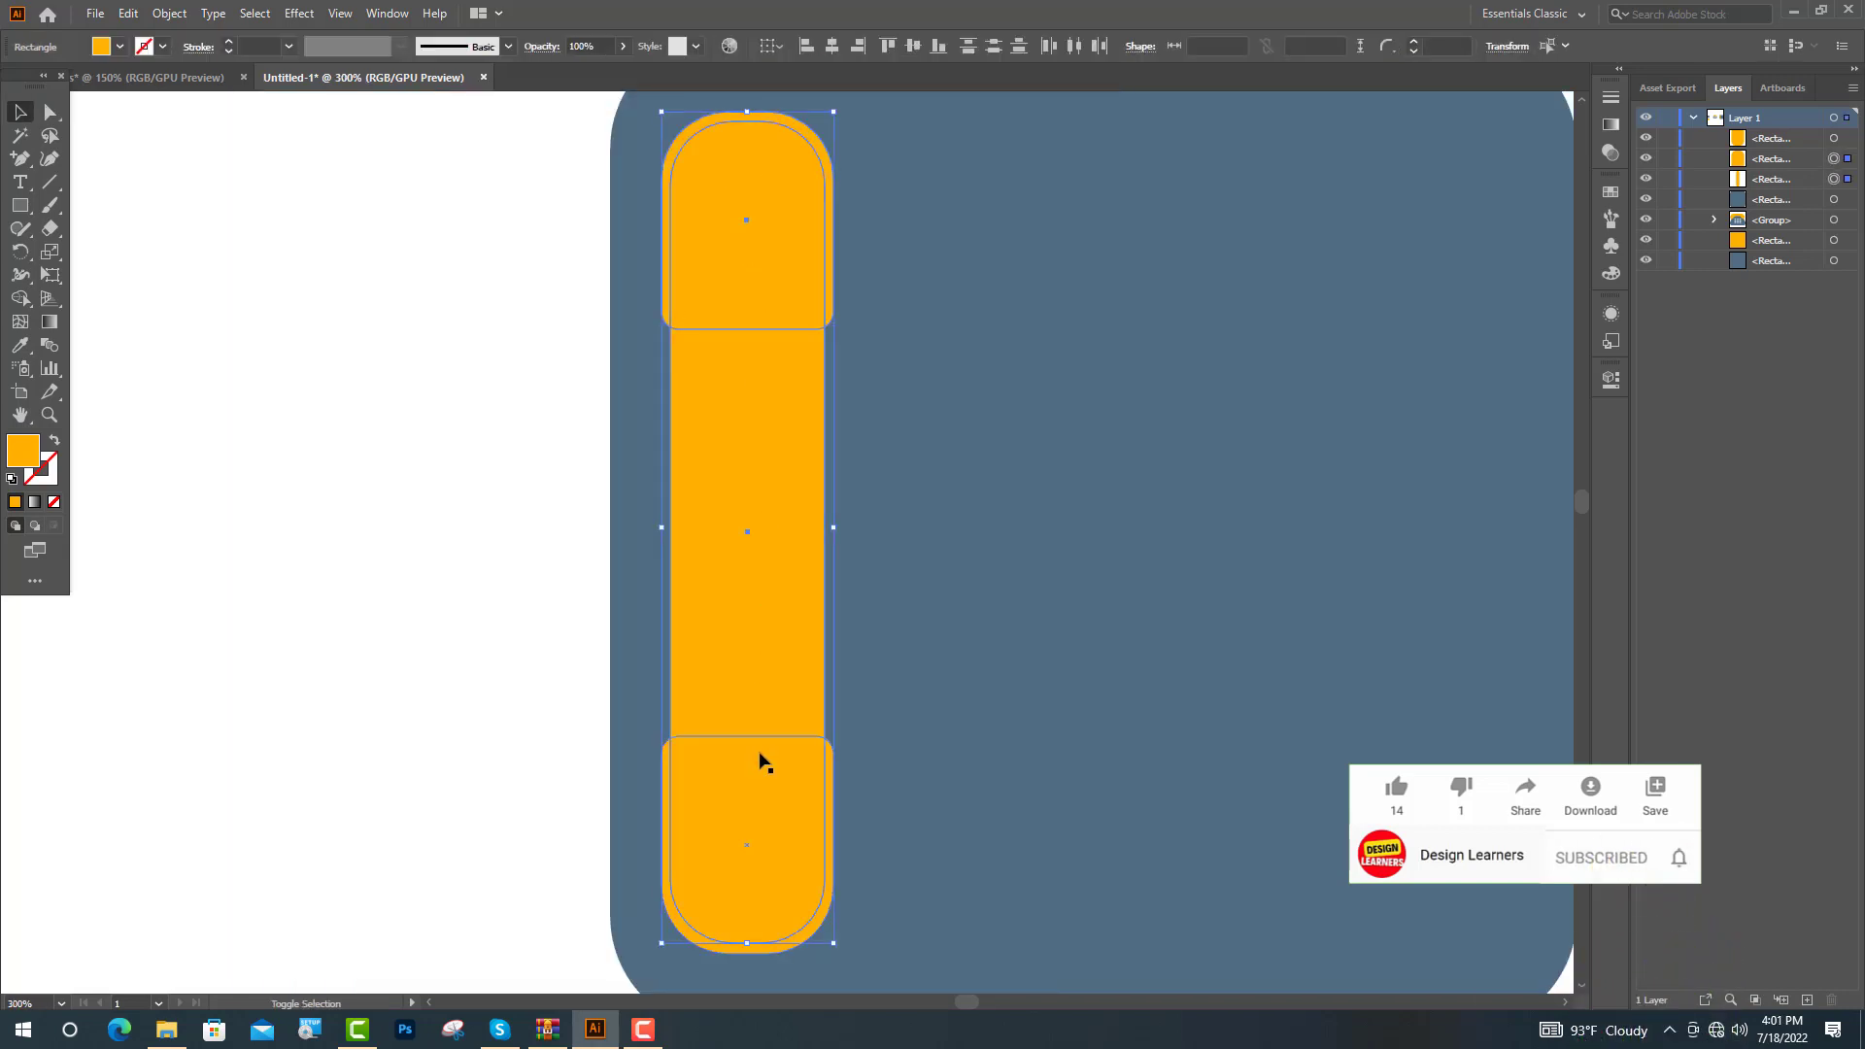
pyautogui.click(20, 299)
pyautogui.moveTo(692, 136)
pyautogui.mouseDown()
pyautogui.moveTo(747, 515)
pyautogui.moveTo(748, 768)
pyautogui.mouseUp()
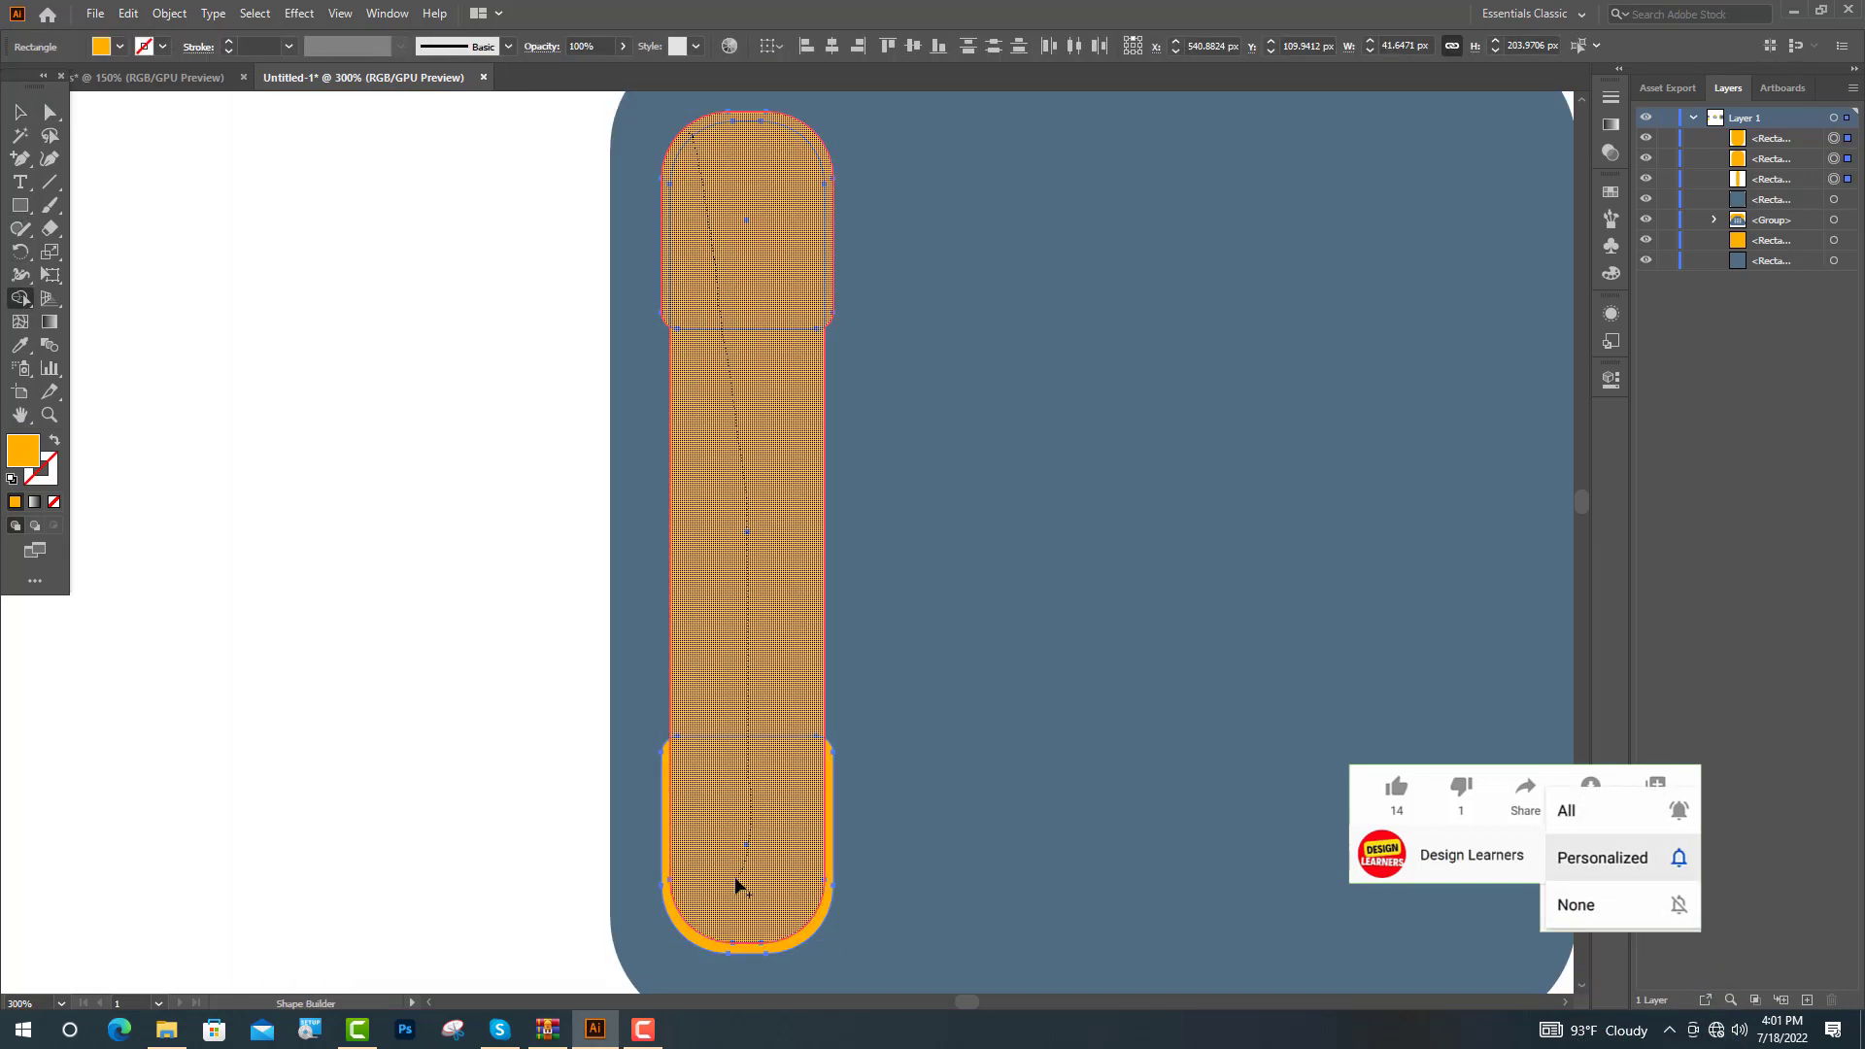
pyautogui.moveTo(738, 886); pyautogui.dragTo(678, 916)
pyautogui.press('v')
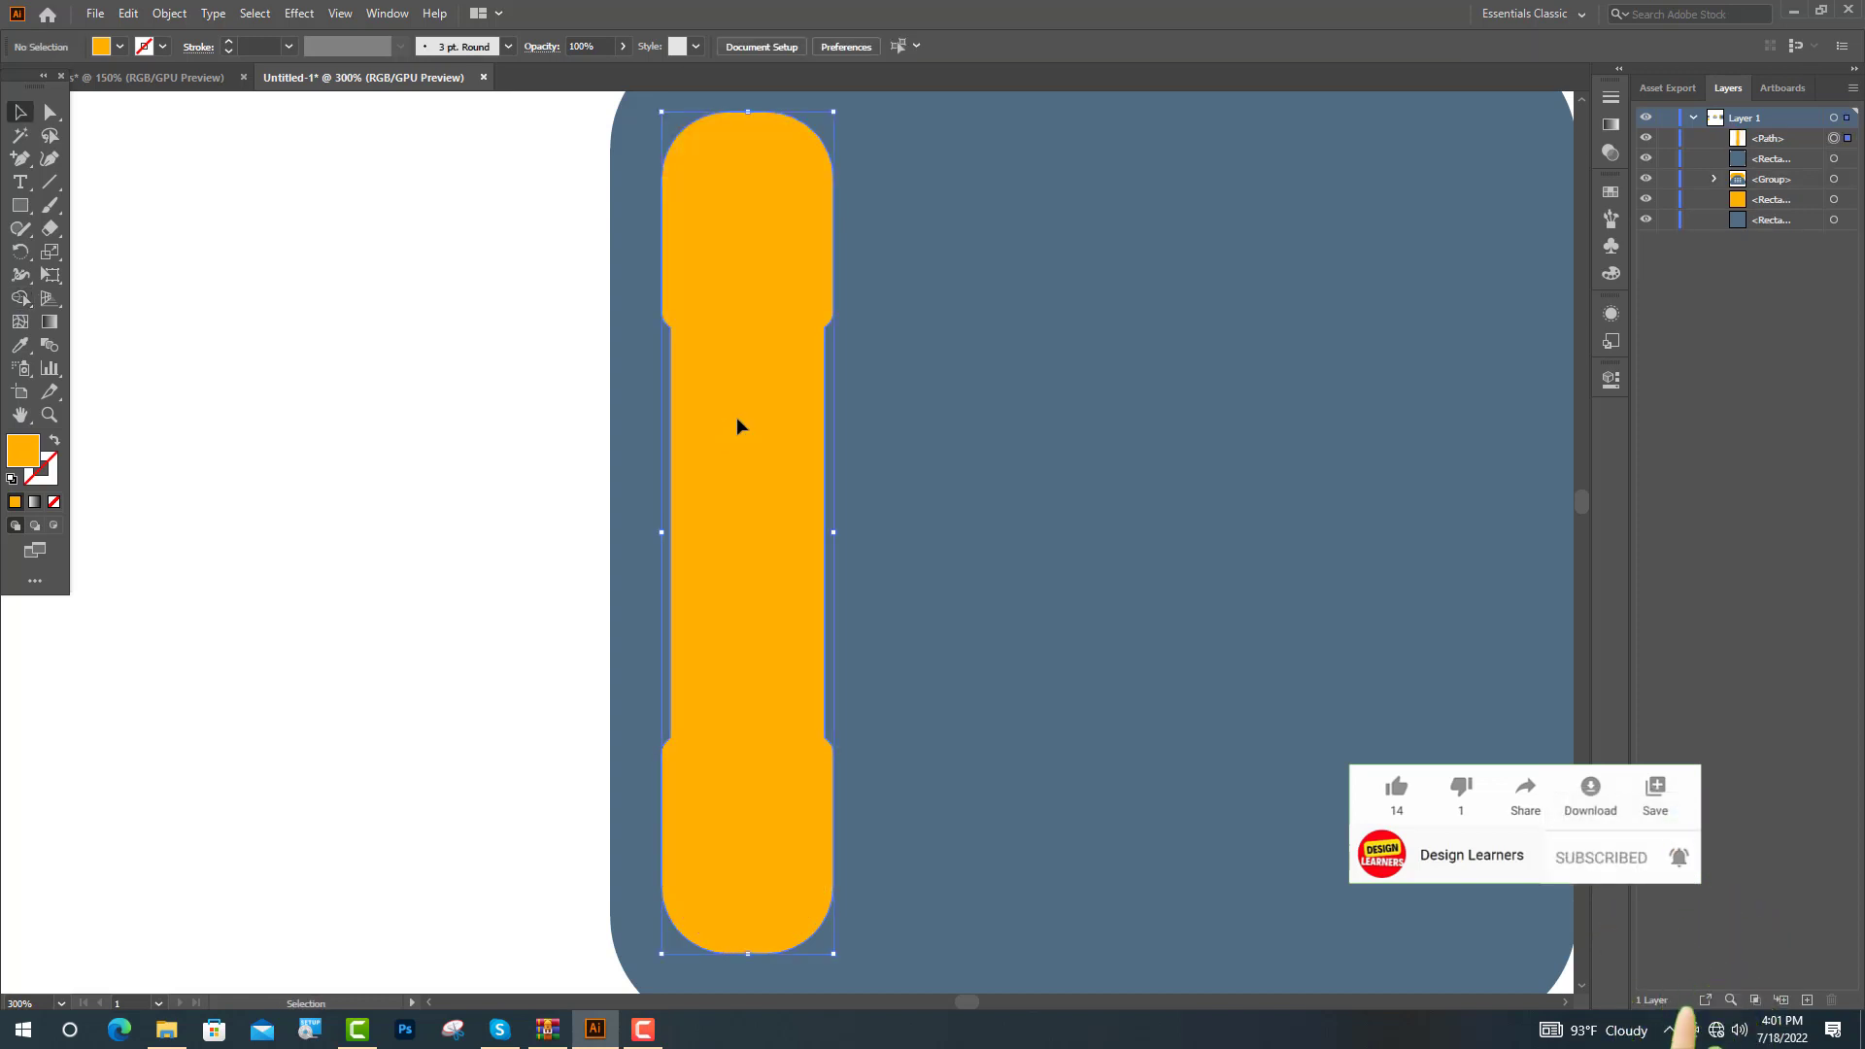
pyautogui.press('a')
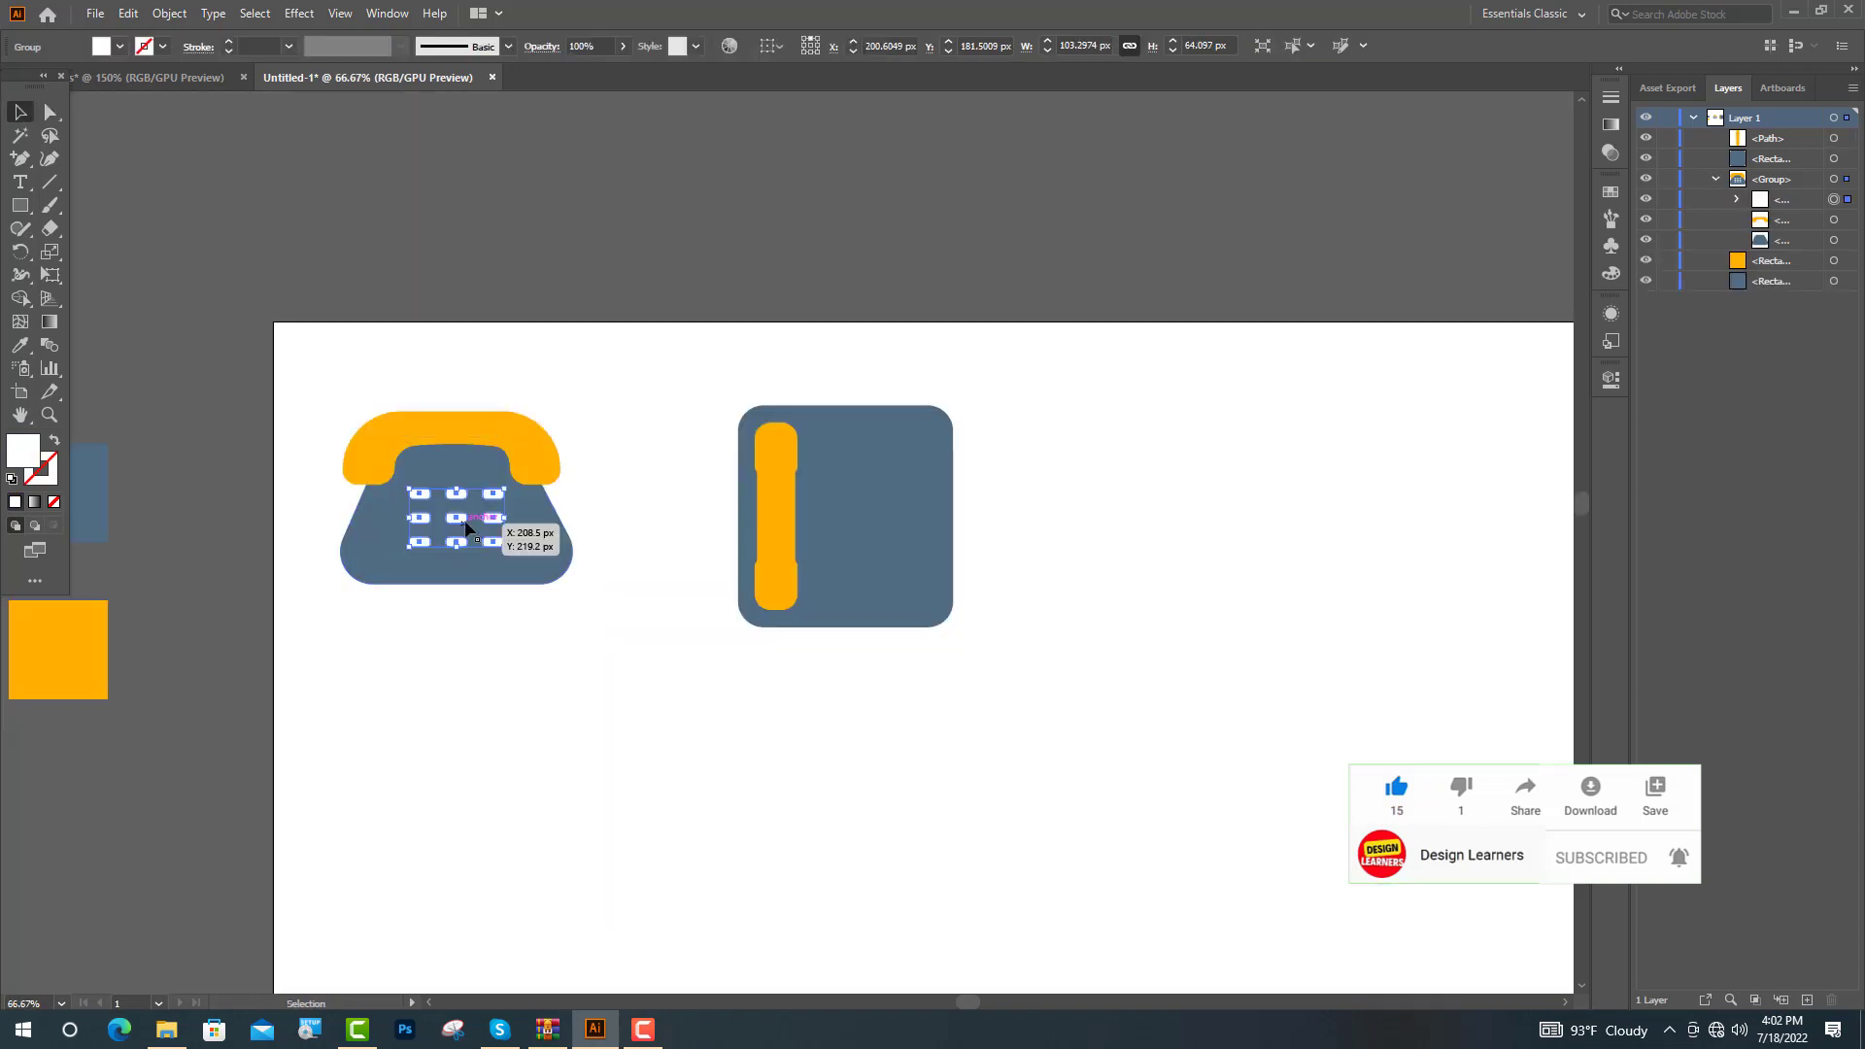
# Step: Copy the first telephone's white button grid onto the blue square and bring it to the front of the layer
pyautogui.moveTo(467, 524); pyautogui.dragTo(878, 534)
pyautogui.rightClick(863, 553)
pyautogui.moveTo(1053, 790)
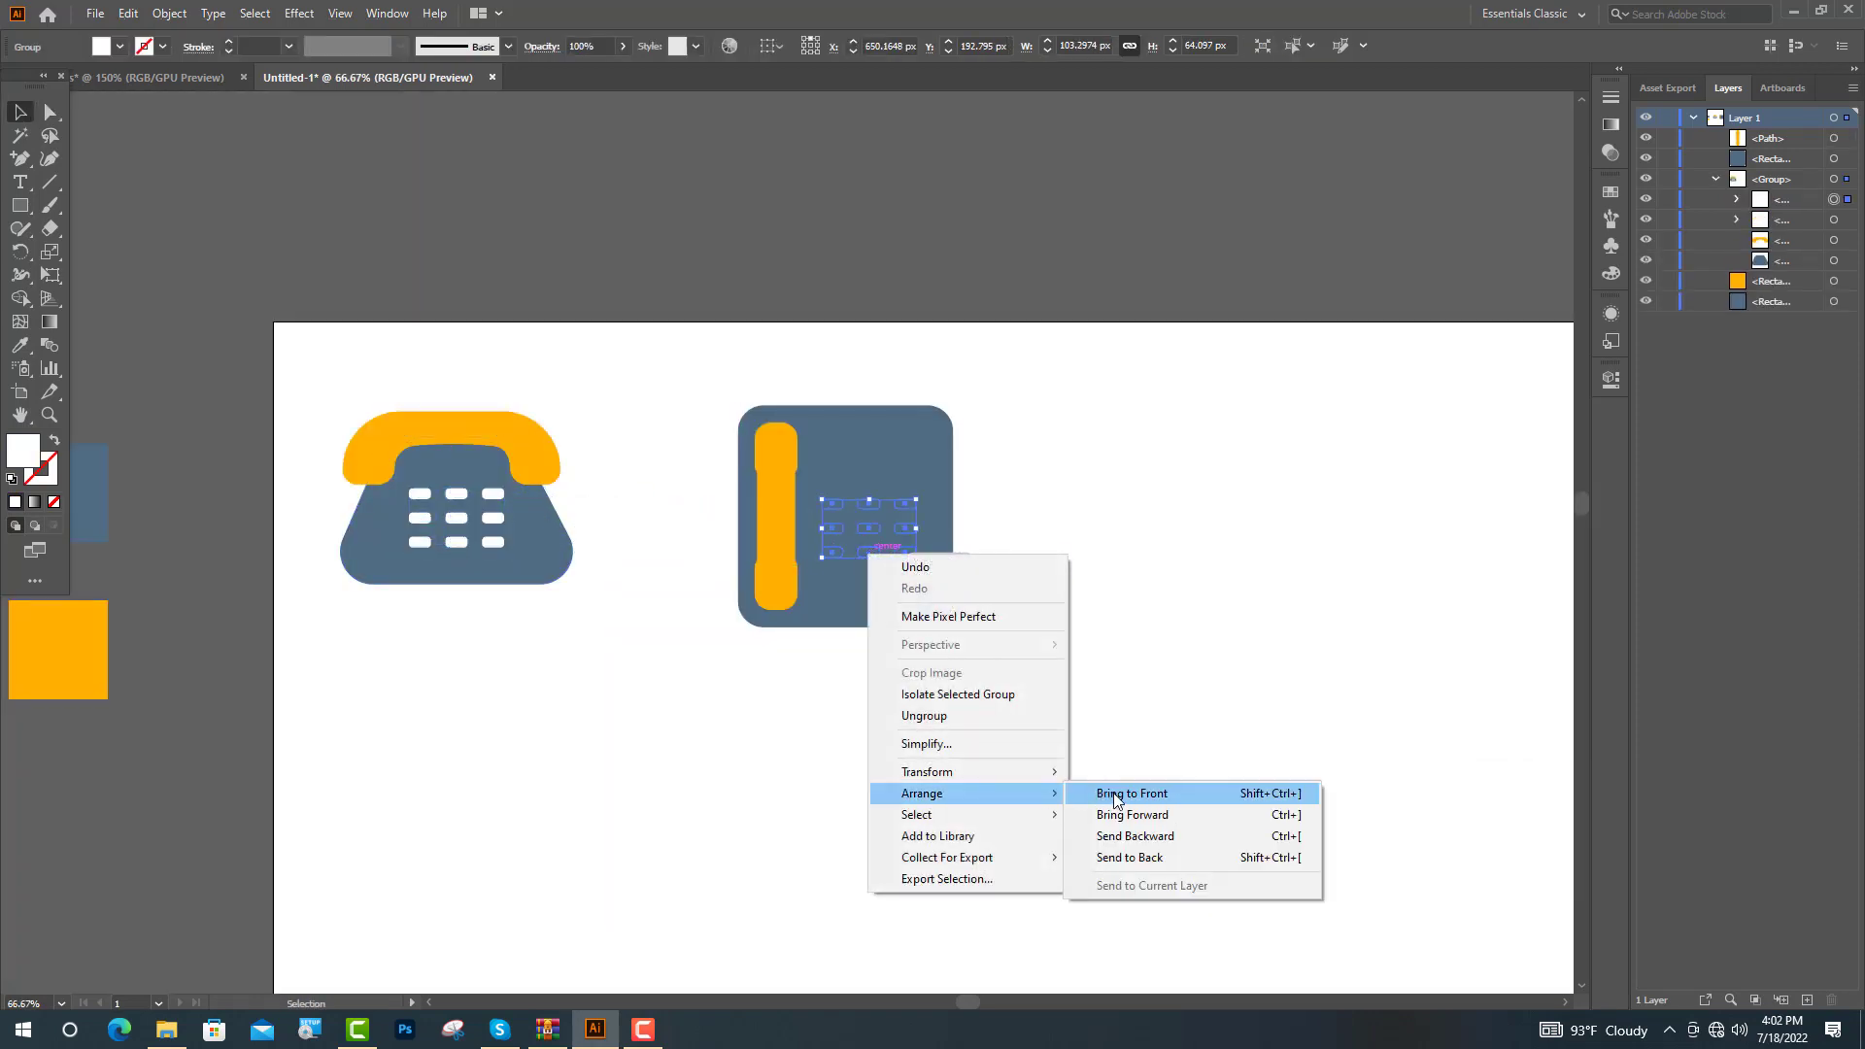
pyautogui.click(1117, 789)
pyautogui.moveTo(1787, 196); pyautogui.dragTo(1788, 129)
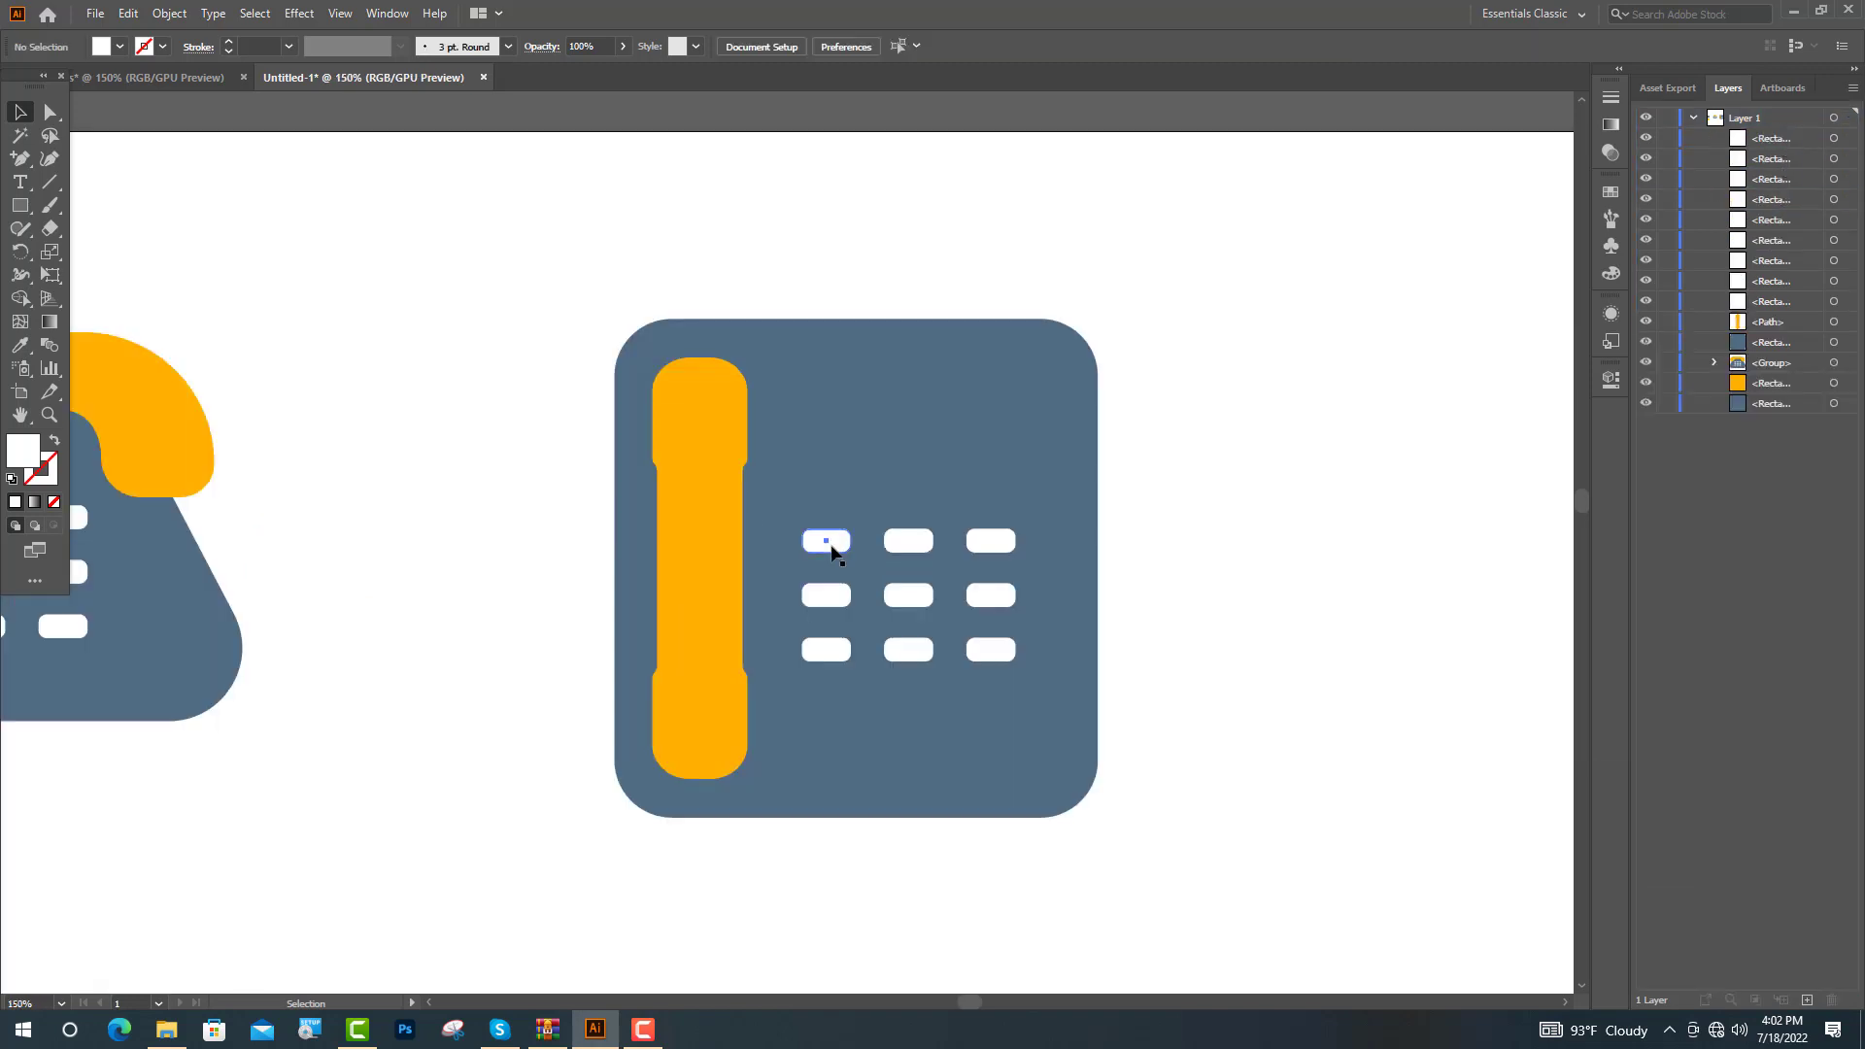
# Step: Copy the top row of buttons upward to make a fourth row and group all the keypad buttons
pyautogui.click(831, 551)
pyautogui.keyDown('shift'); pyautogui.click(907, 543); pyautogui.keyUp('shift')
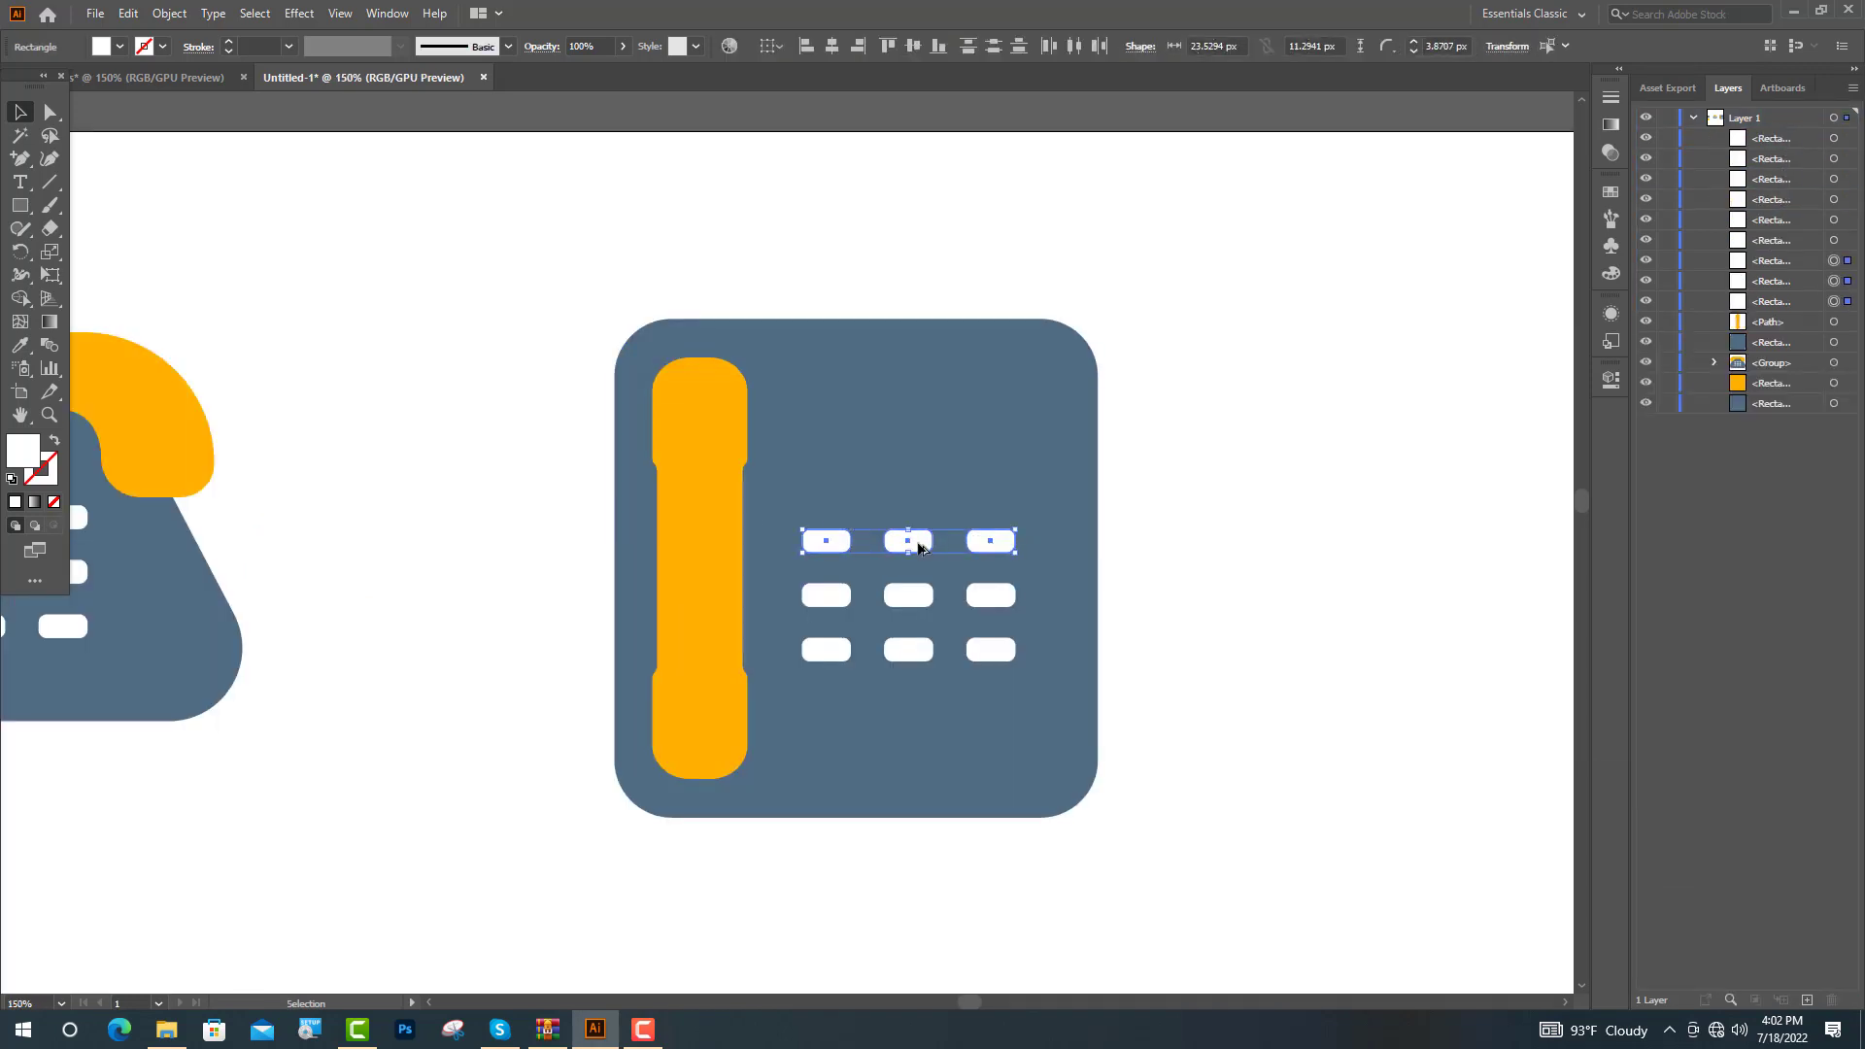
pyautogui.moveTo(918, 547); pyautogui.dragTo(923, 501)
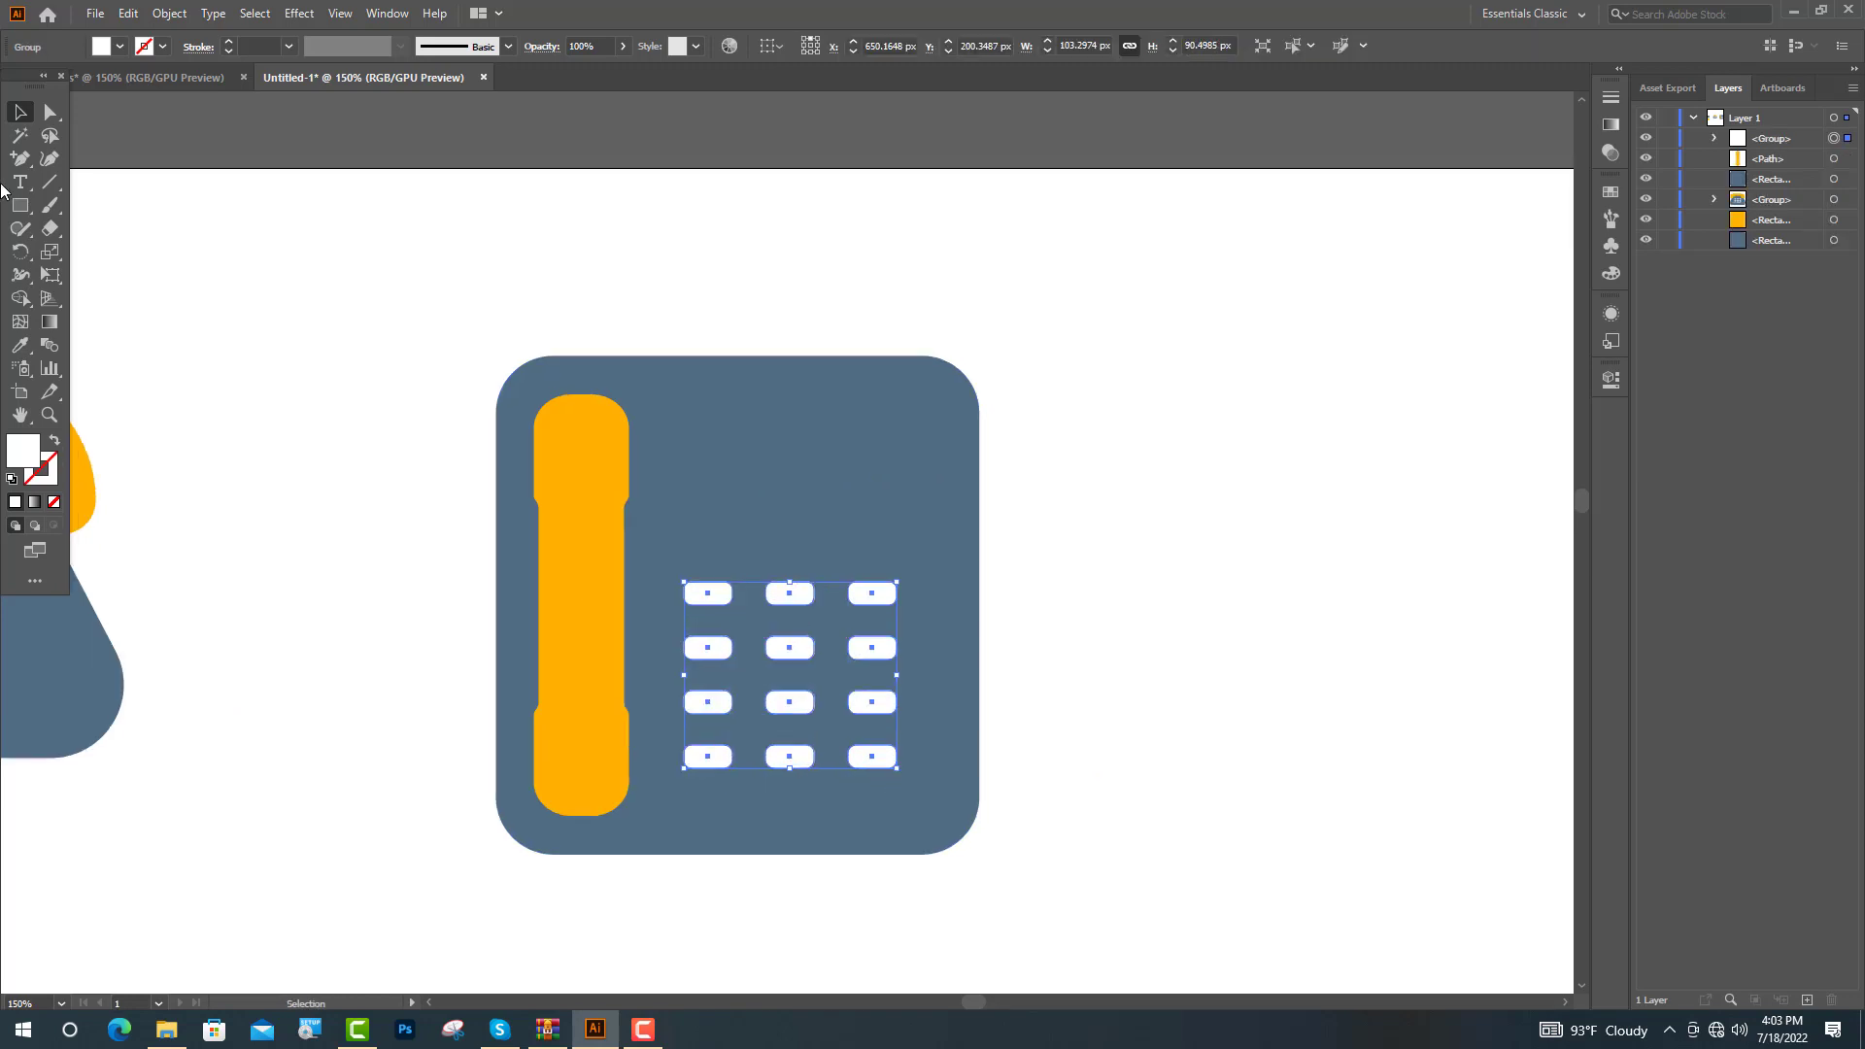
pyautogui.hotkey('ctrl', 'shift', 'a')
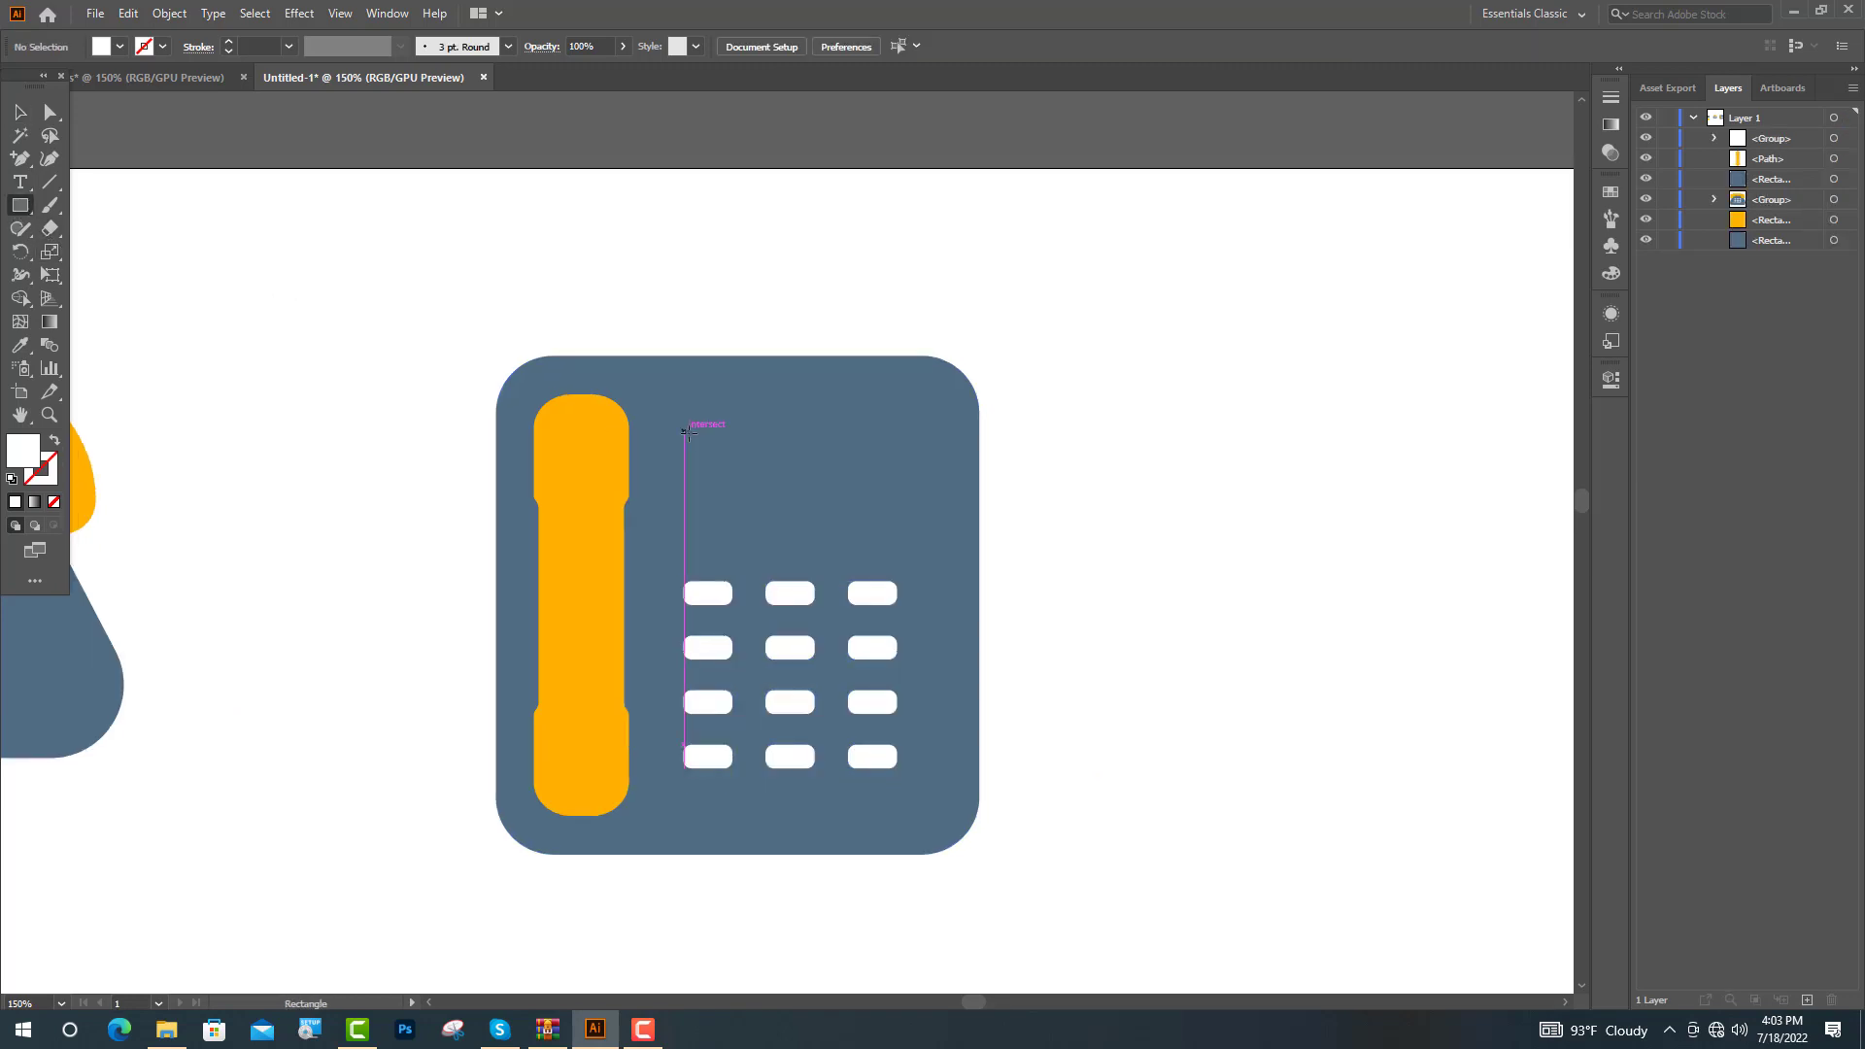
# Step: Draw a white display rectangle about 103 px wide and 59 px high above the keypad, aligned to its edges
pyautogui.moveTo(688, 432)
pyautogui.mouseDown()
pyautogui.moveTo(791, 458)
pyautogui.moveTo(883, 533)
pyautogui.mouseUp()
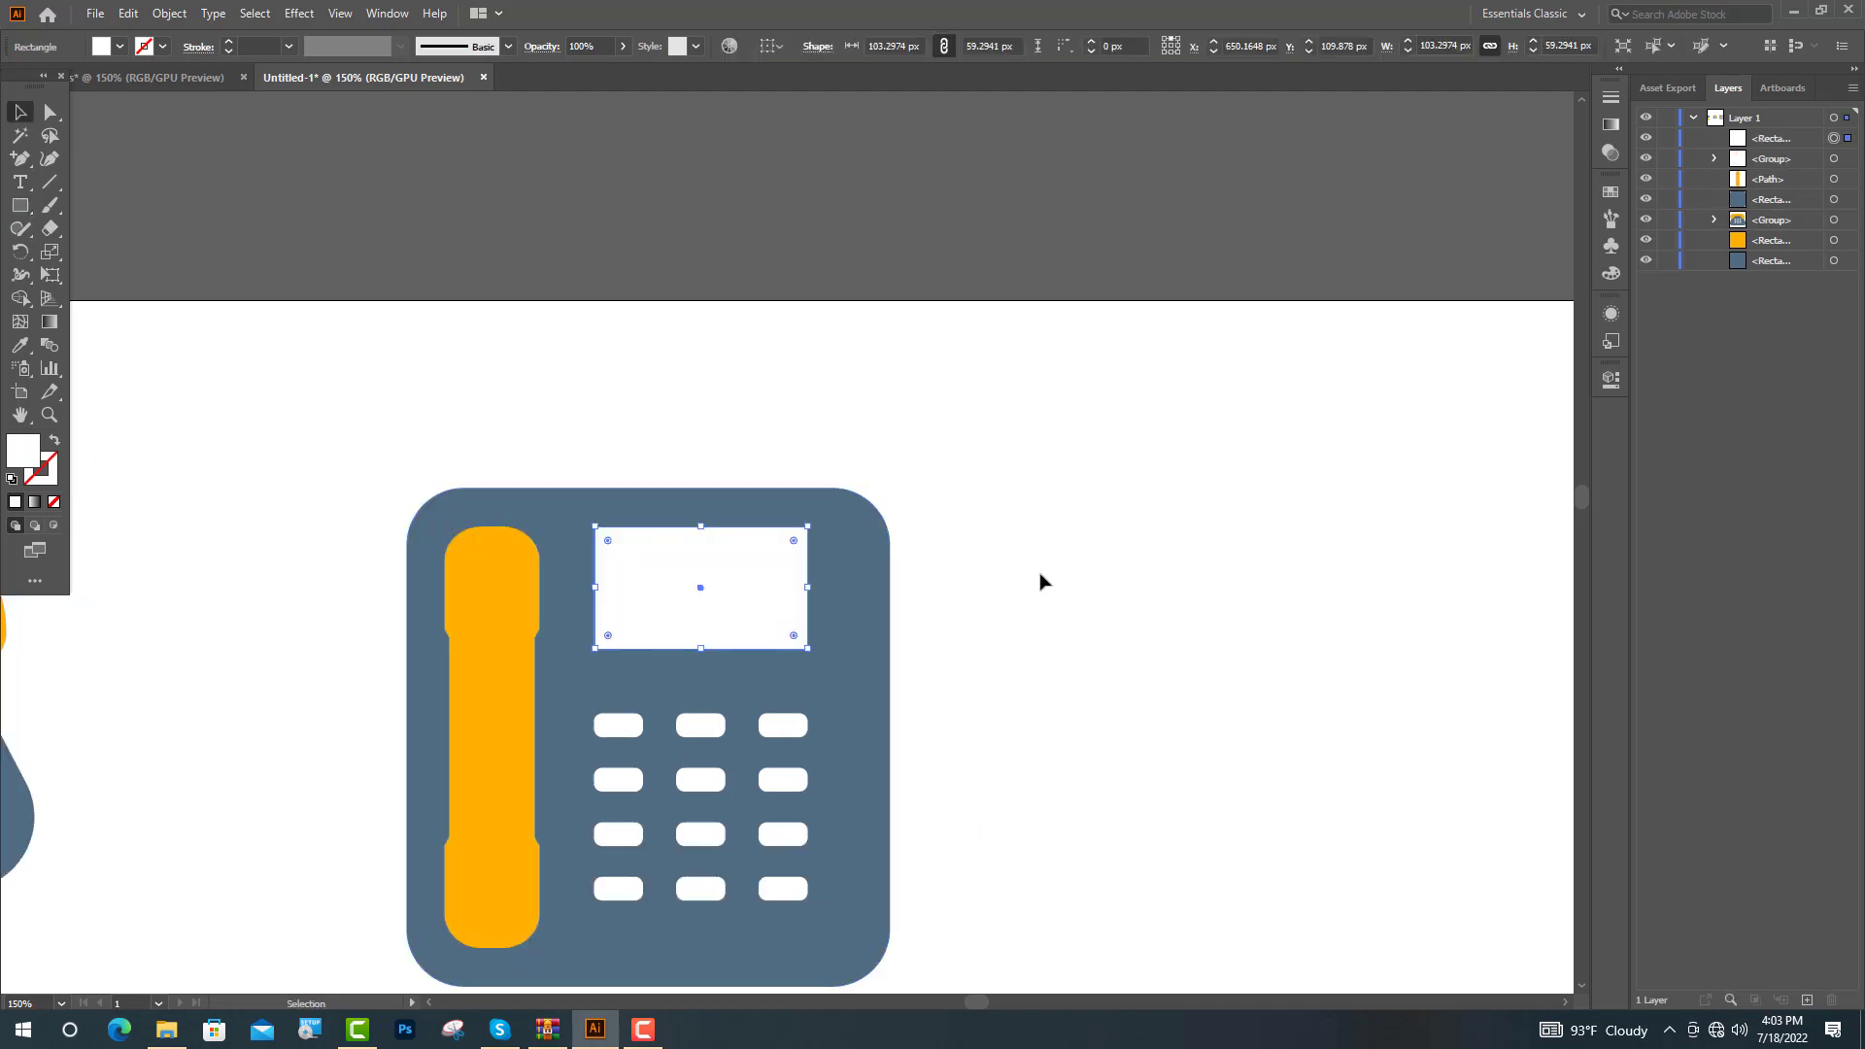
pyautogui.click(981, 484)
# Step: Draw a small rounded blue antenna about 15 px wide and 31 px high and place it on the phone's upper edge
pyautogui.scroll(2, 405, 565)
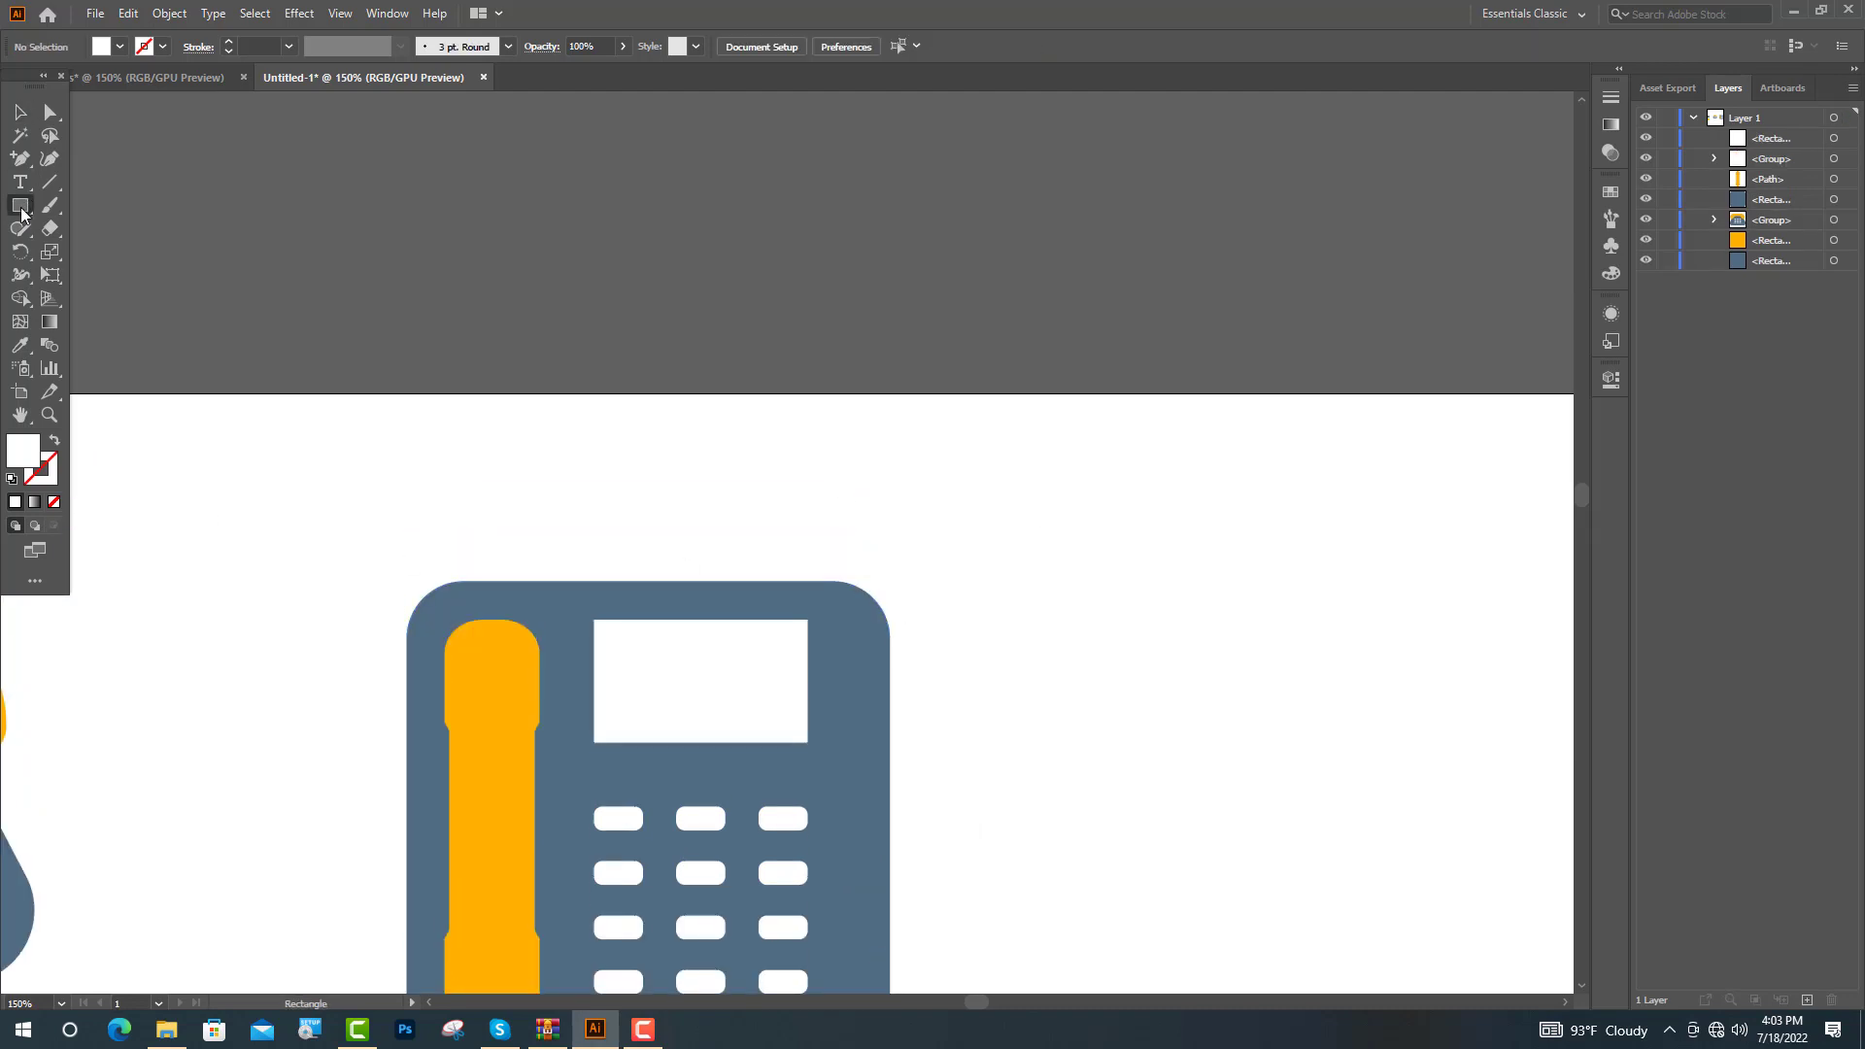
pyautogui.moveTo(504, 458); pyautogui.dragTo(528, 503)
pyautogui.moveTo(529, 503); pyautogui.dragTo(494, 540)
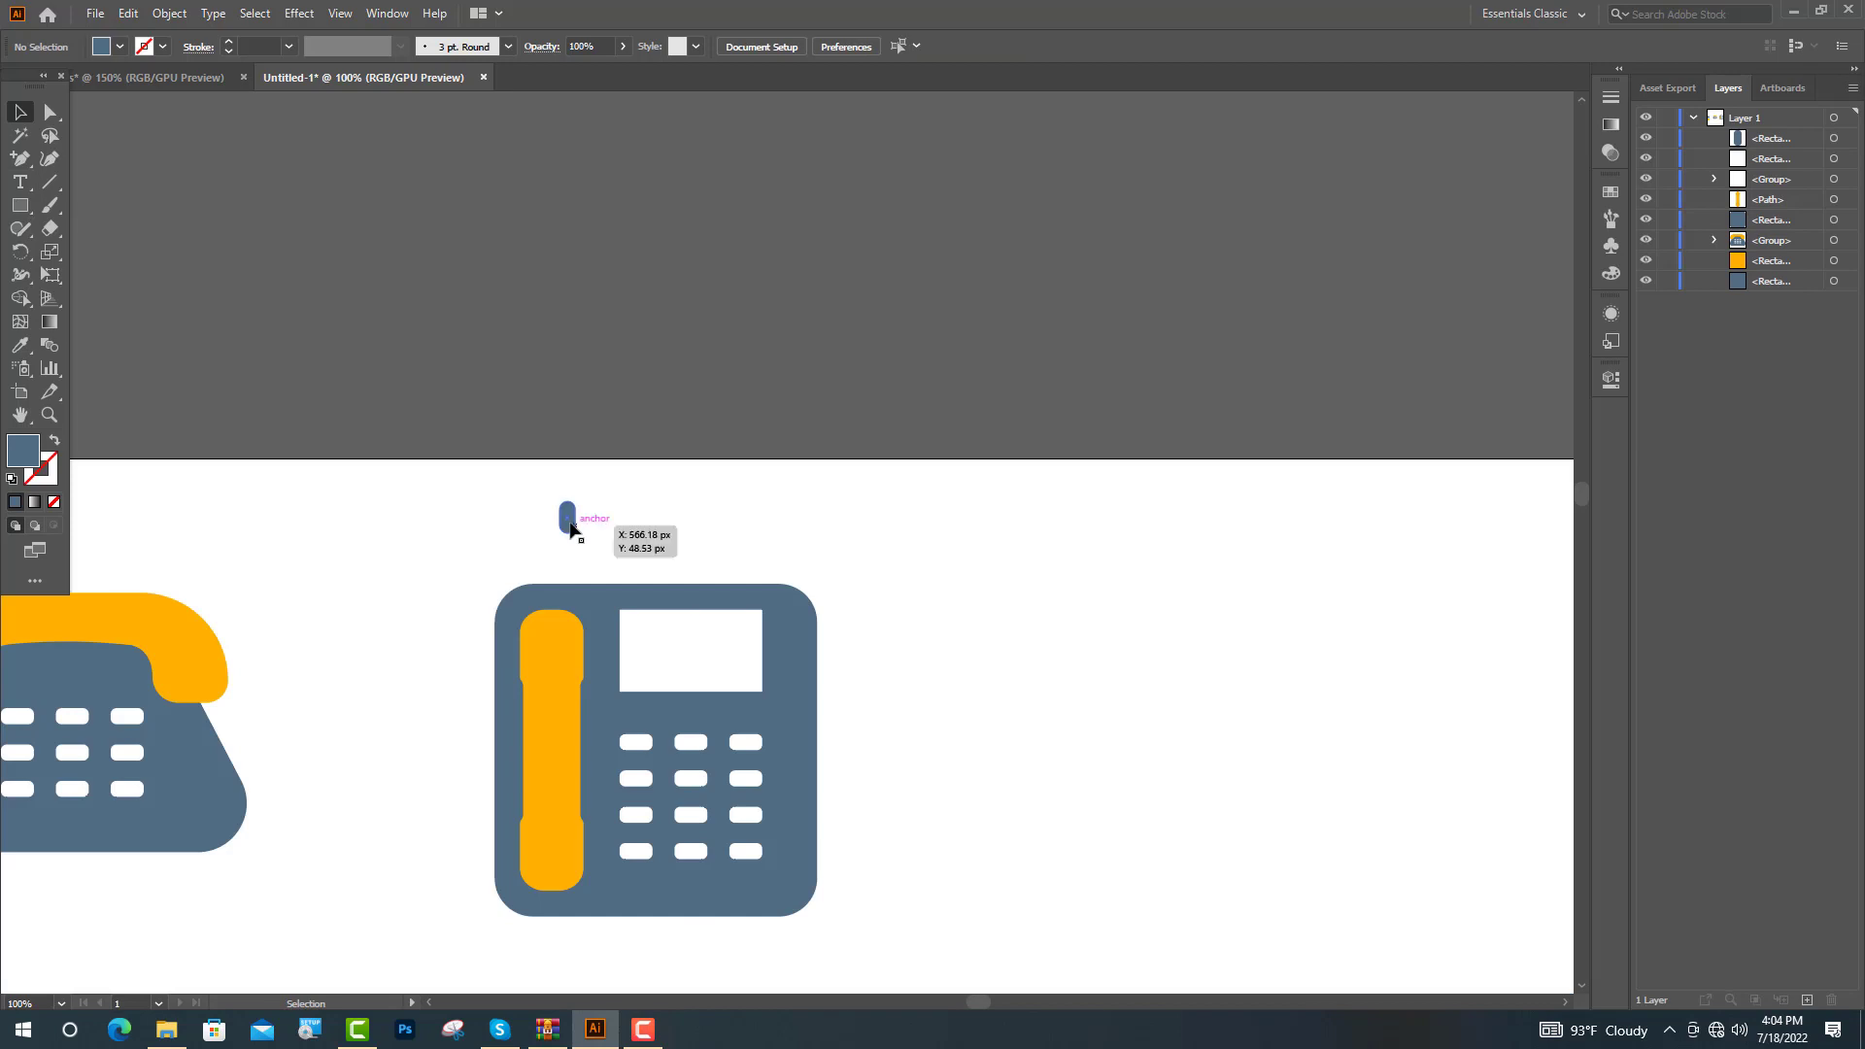
pyautogui.moveTo(574, 520); pyautogui.dragTo(687, 545)
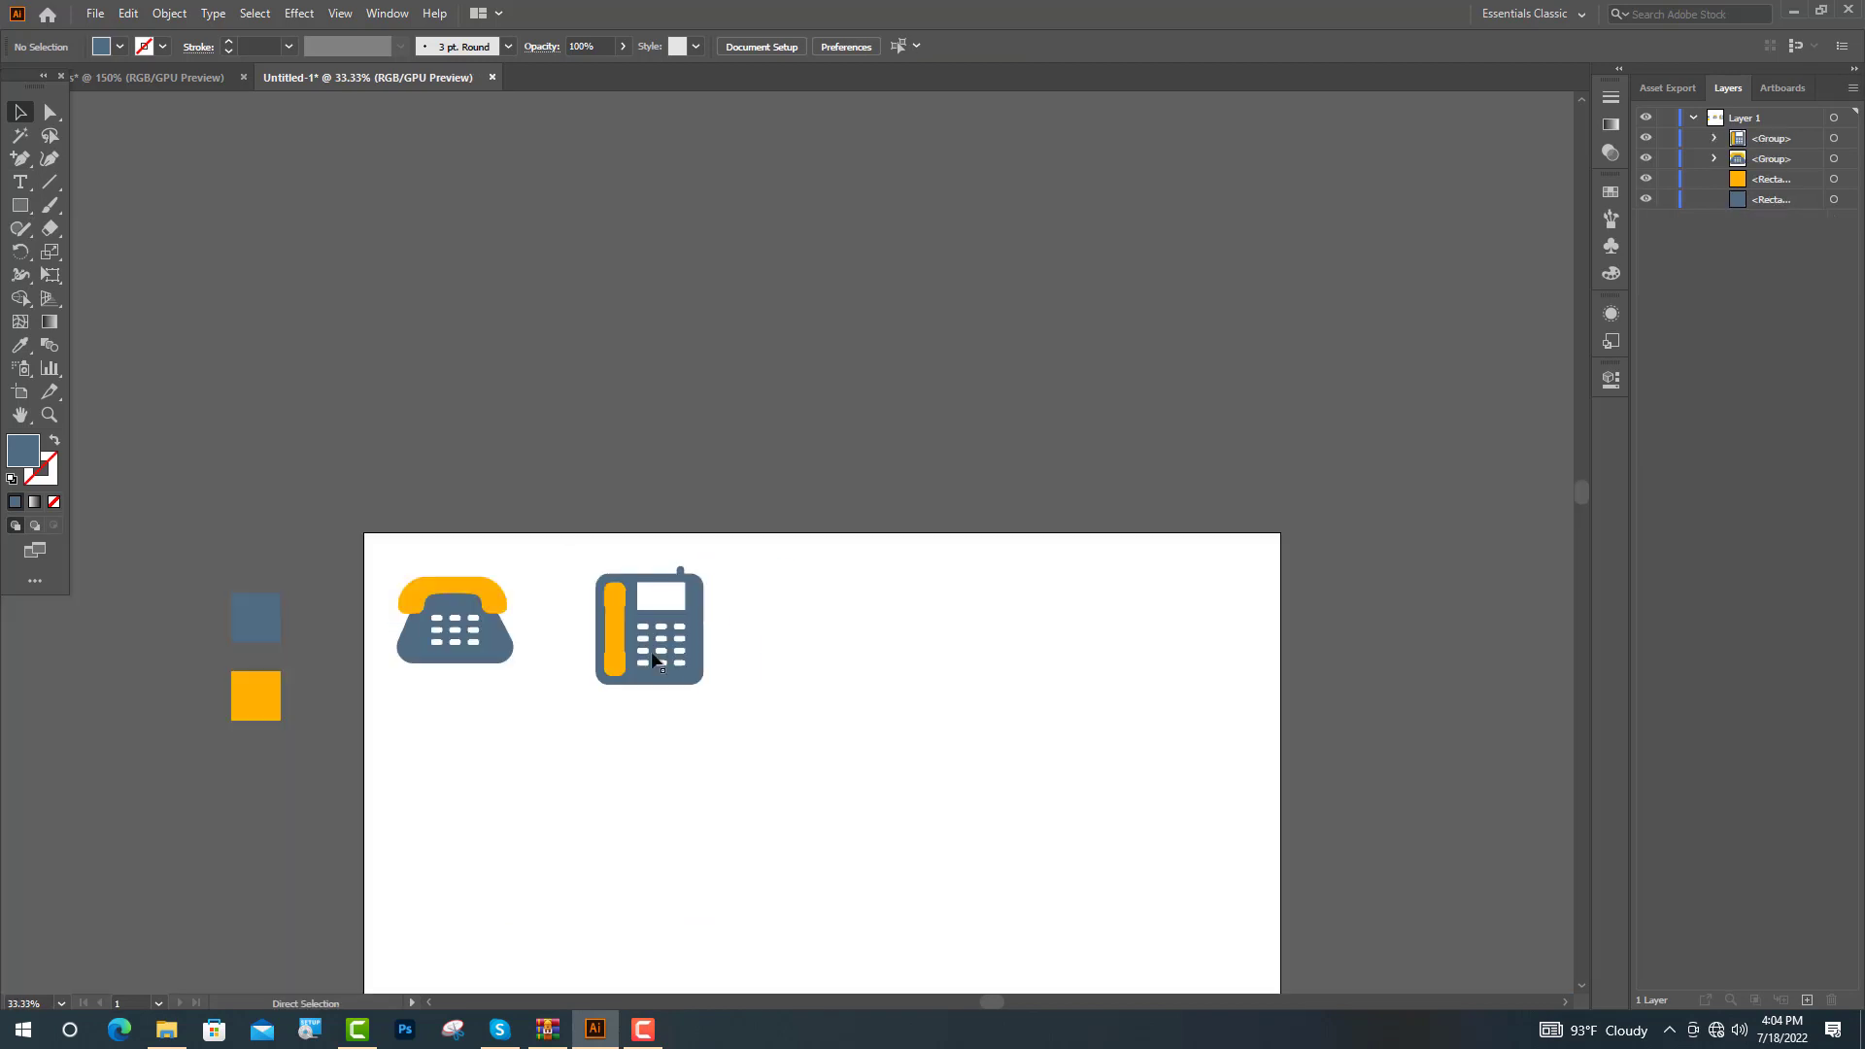
# Step: Copy the keypad phone icon beside the original and delete the copy's antenna
pyautogui.moveTo(686, 627); pyautogui.dragTo(757, 632)
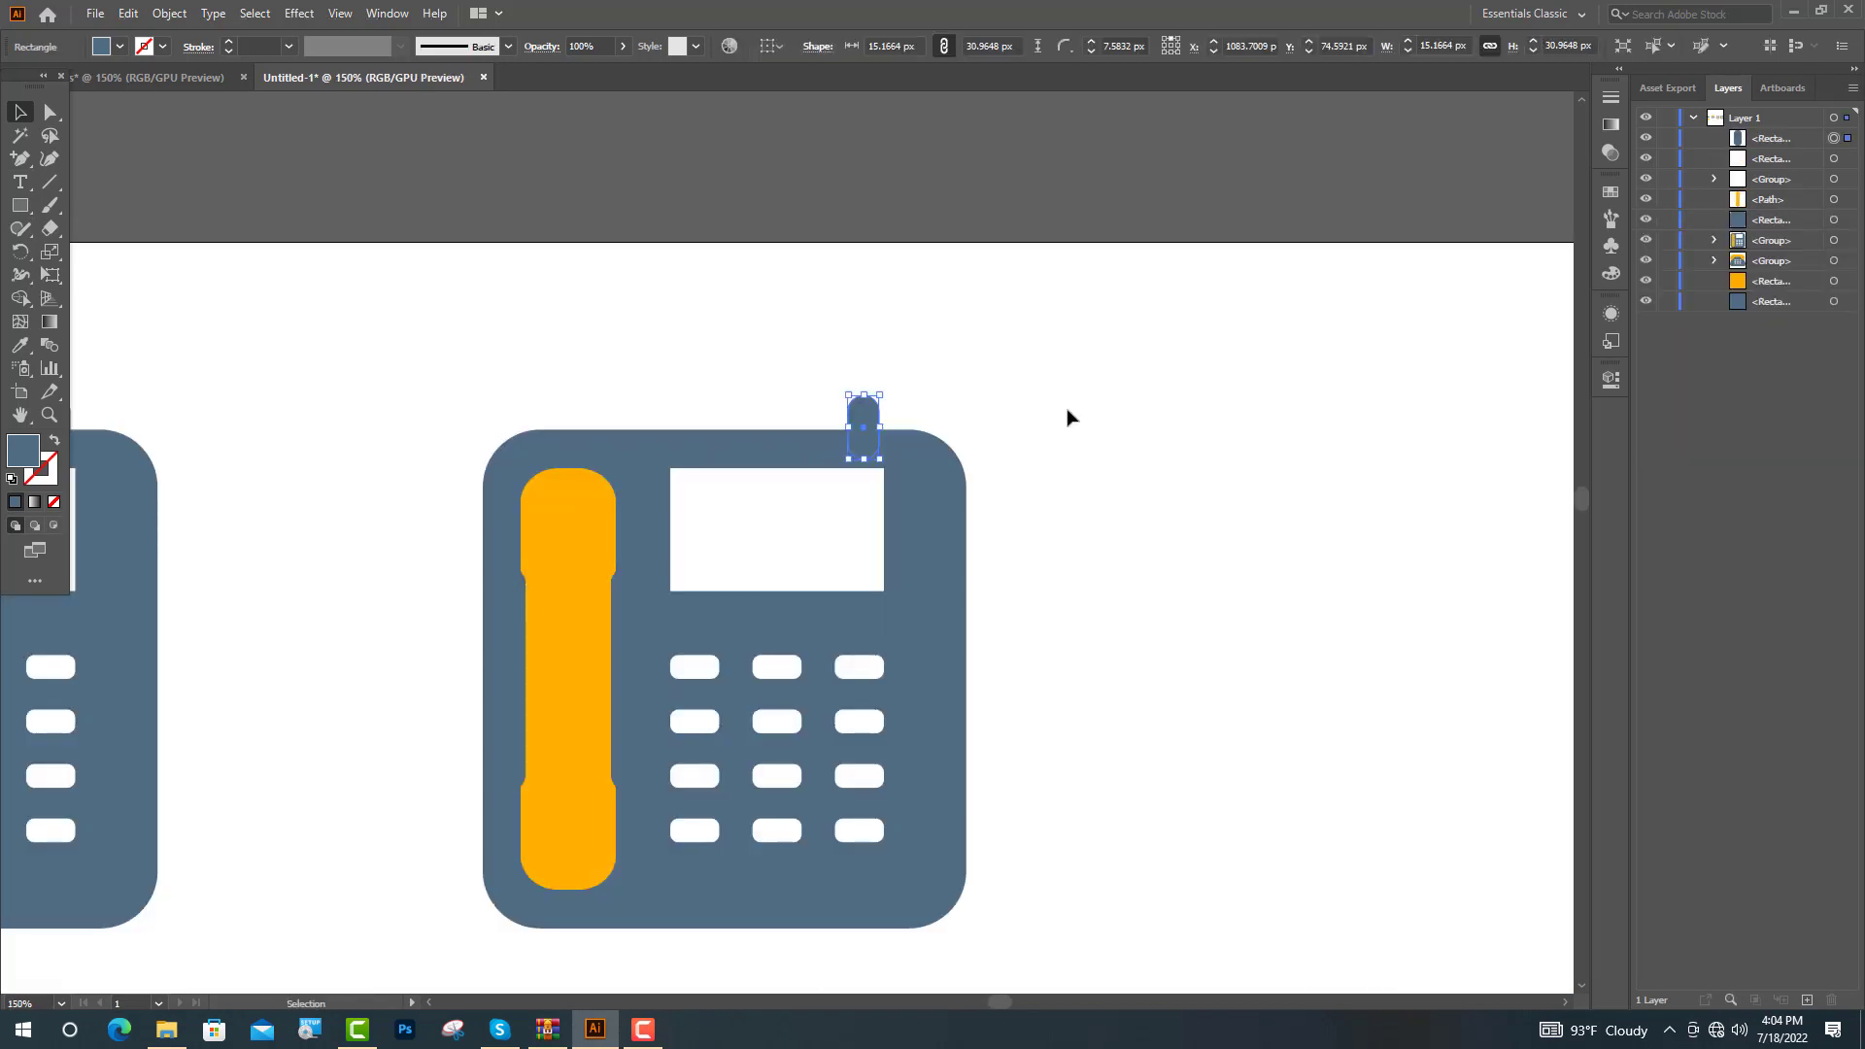
pyautogui.press('Delete')
# Step: Extend the copy's white display above the phone body to a height of about 99 px and fill it with the handset's orange
pyautogui.click(794, 504)
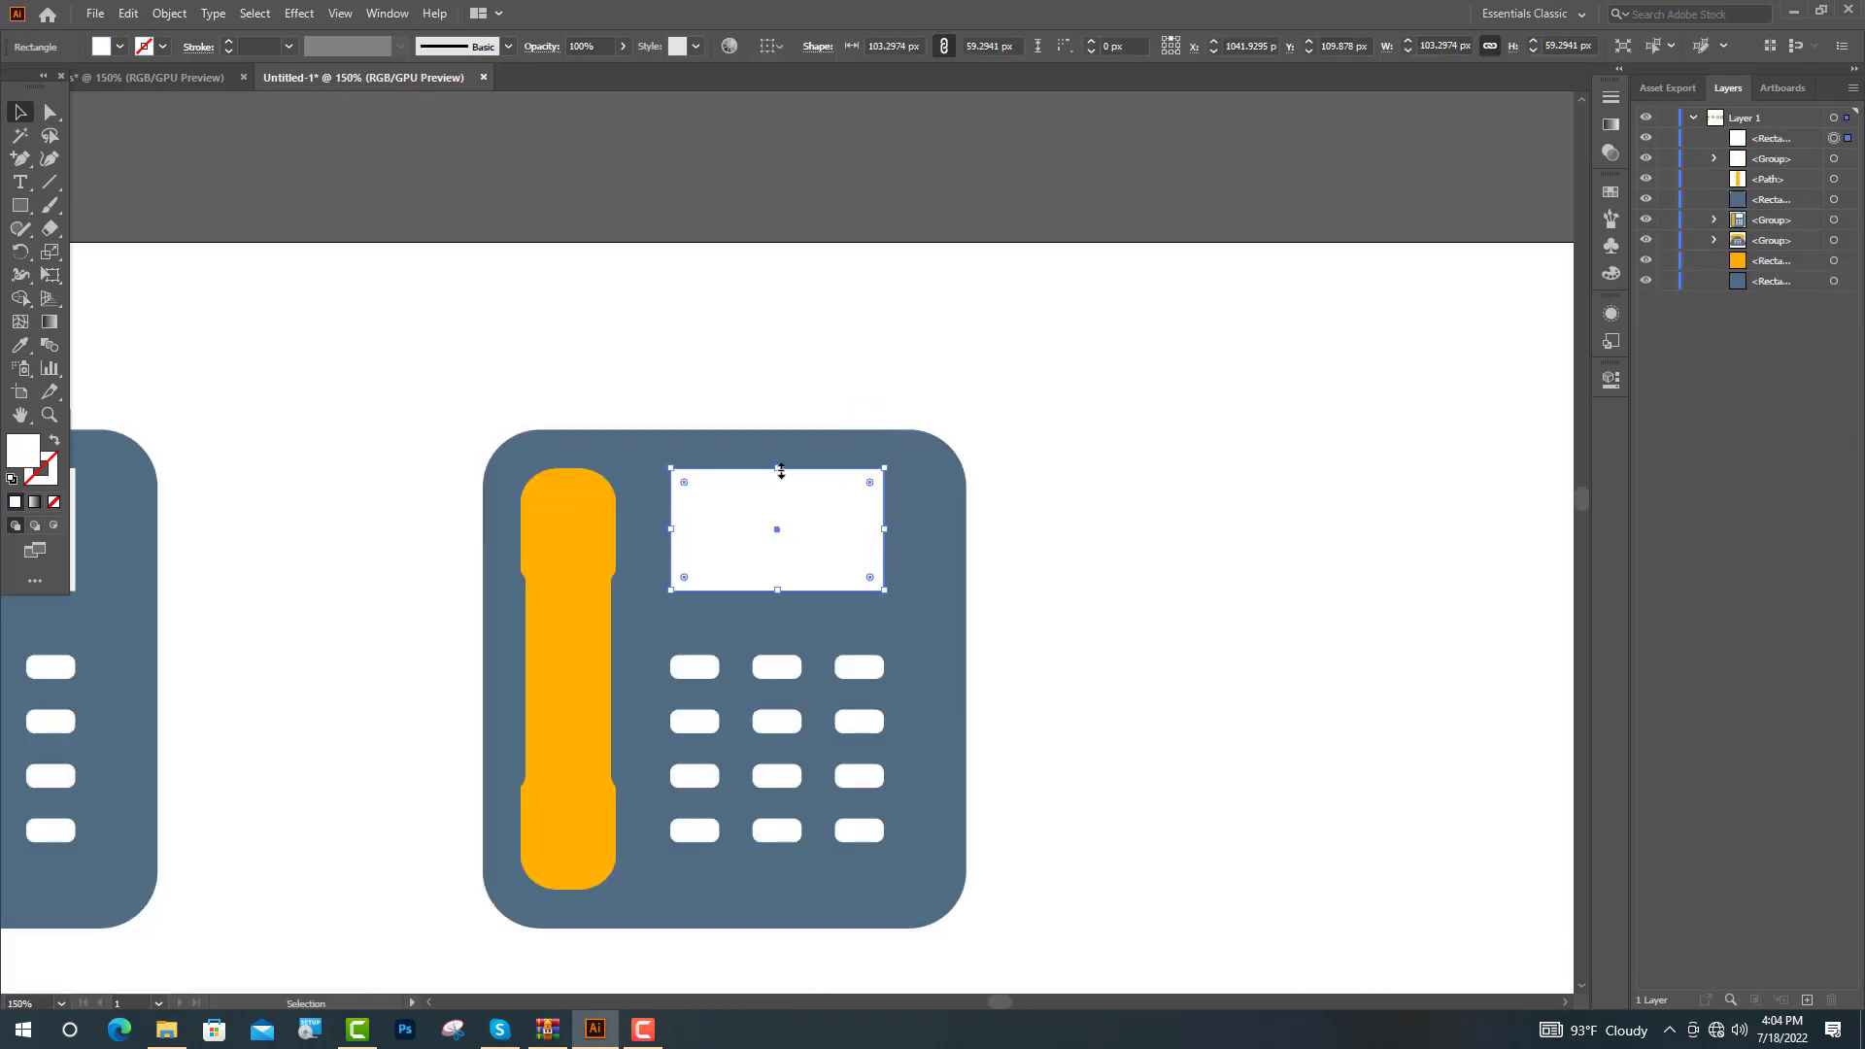
pyautogui.moveTo(781, 471); pyautogui.dragTo(778, 386)
pyautogui.press('i')
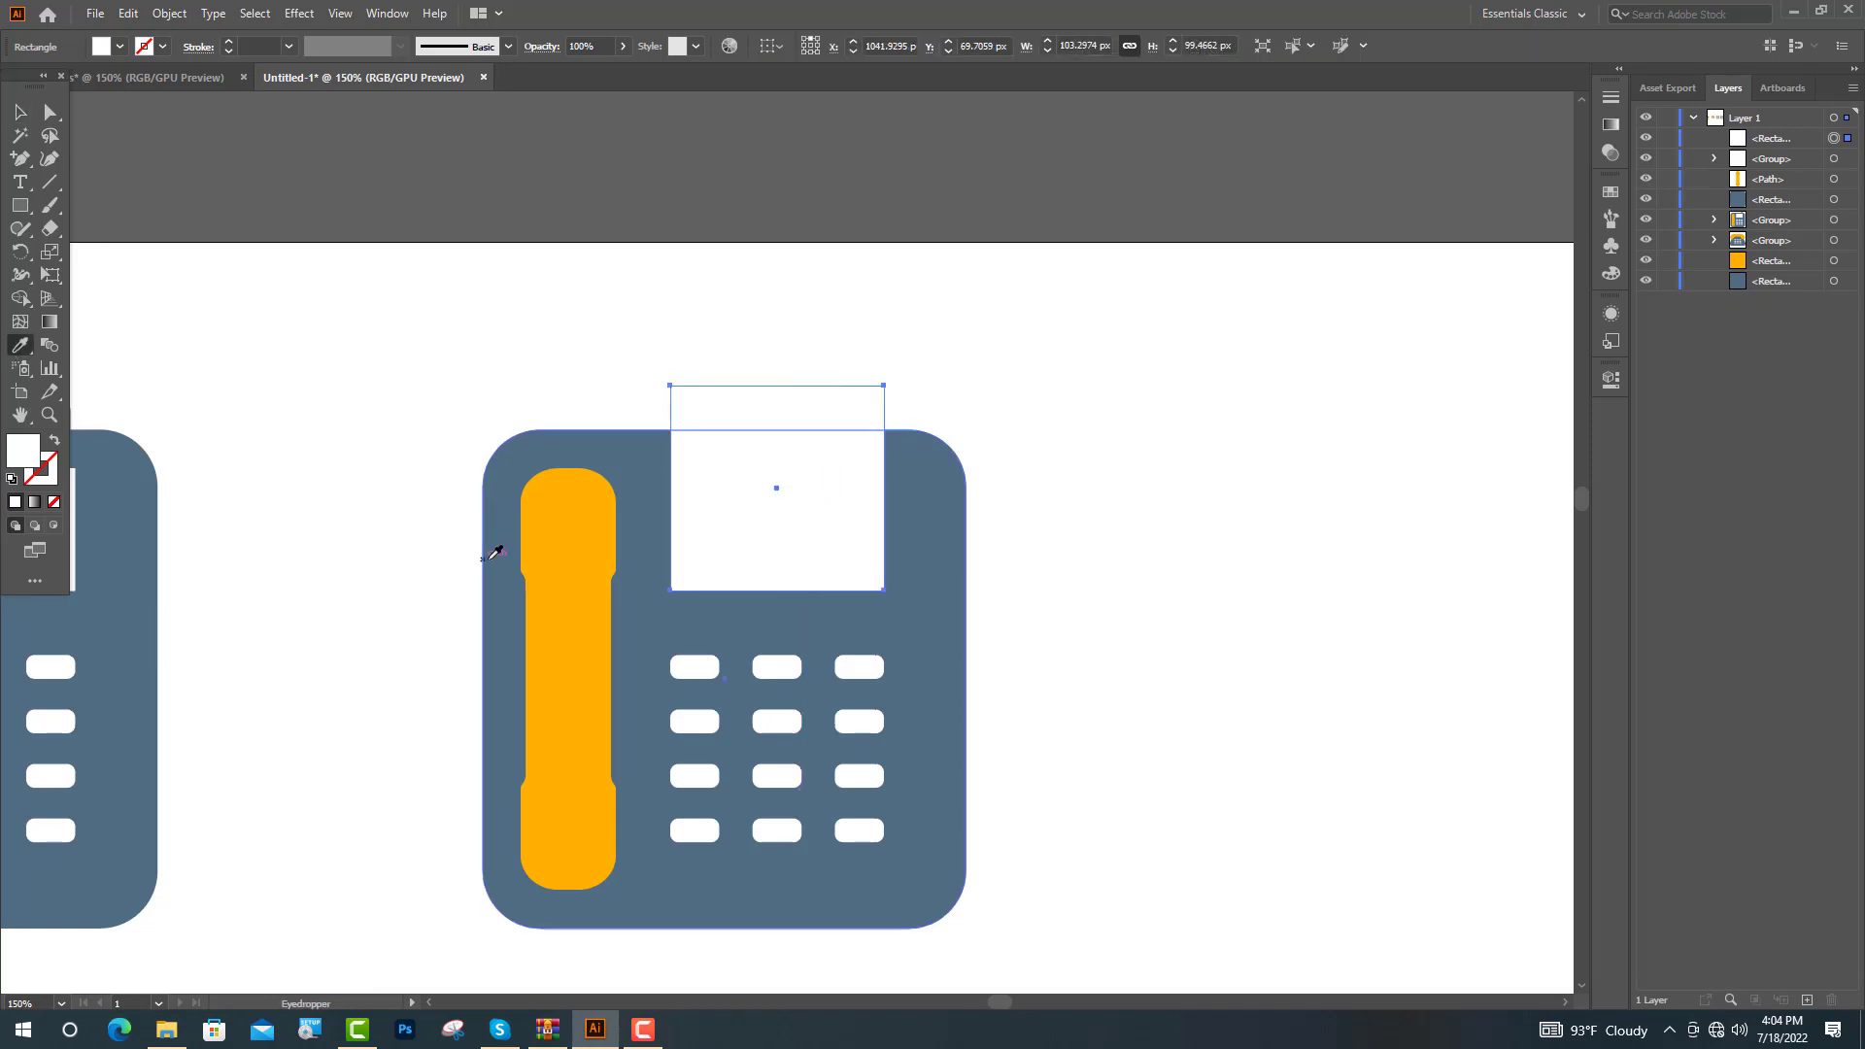
pyautogui.click(525, 544)
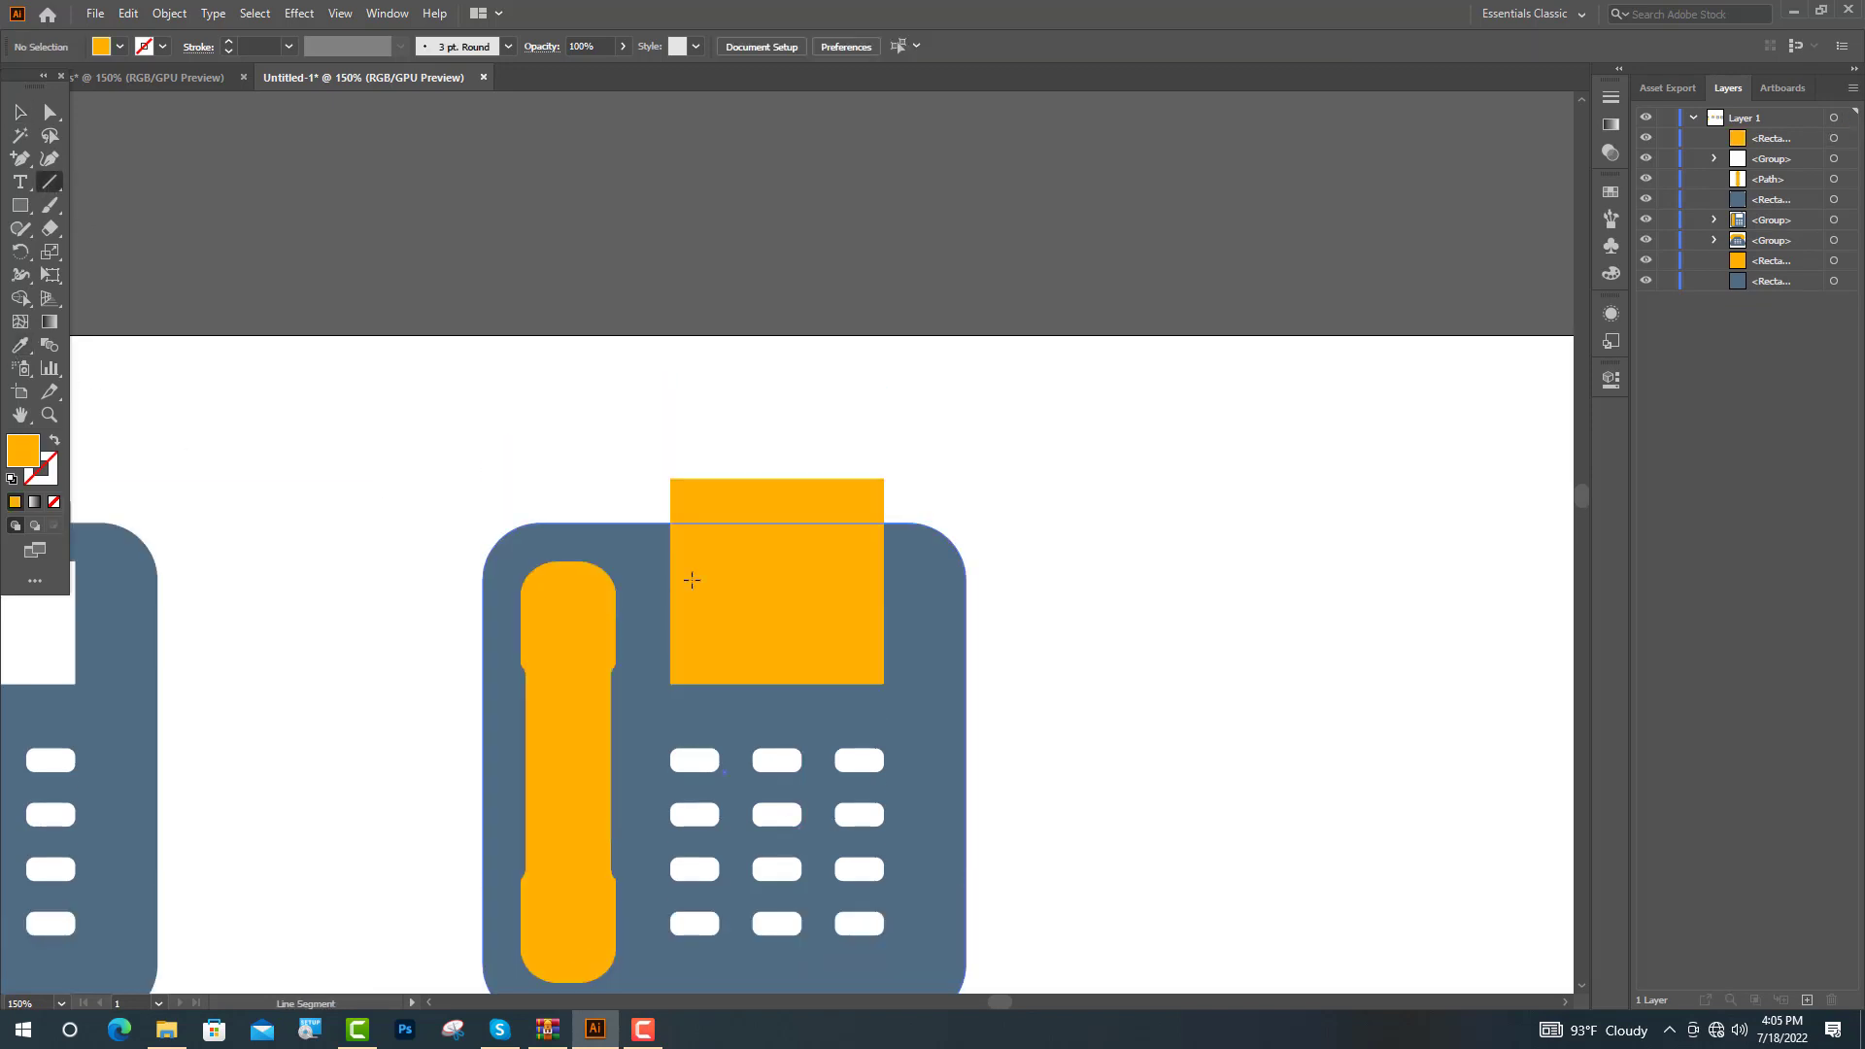
# Step: Draw a horizontal white line about 82 px long near the top of the orange sheet with a 5 pt stroke
pyautogui.moveTo(690, 530); pyautogui.dragTo(859, 531)
pyautogui.press('i')
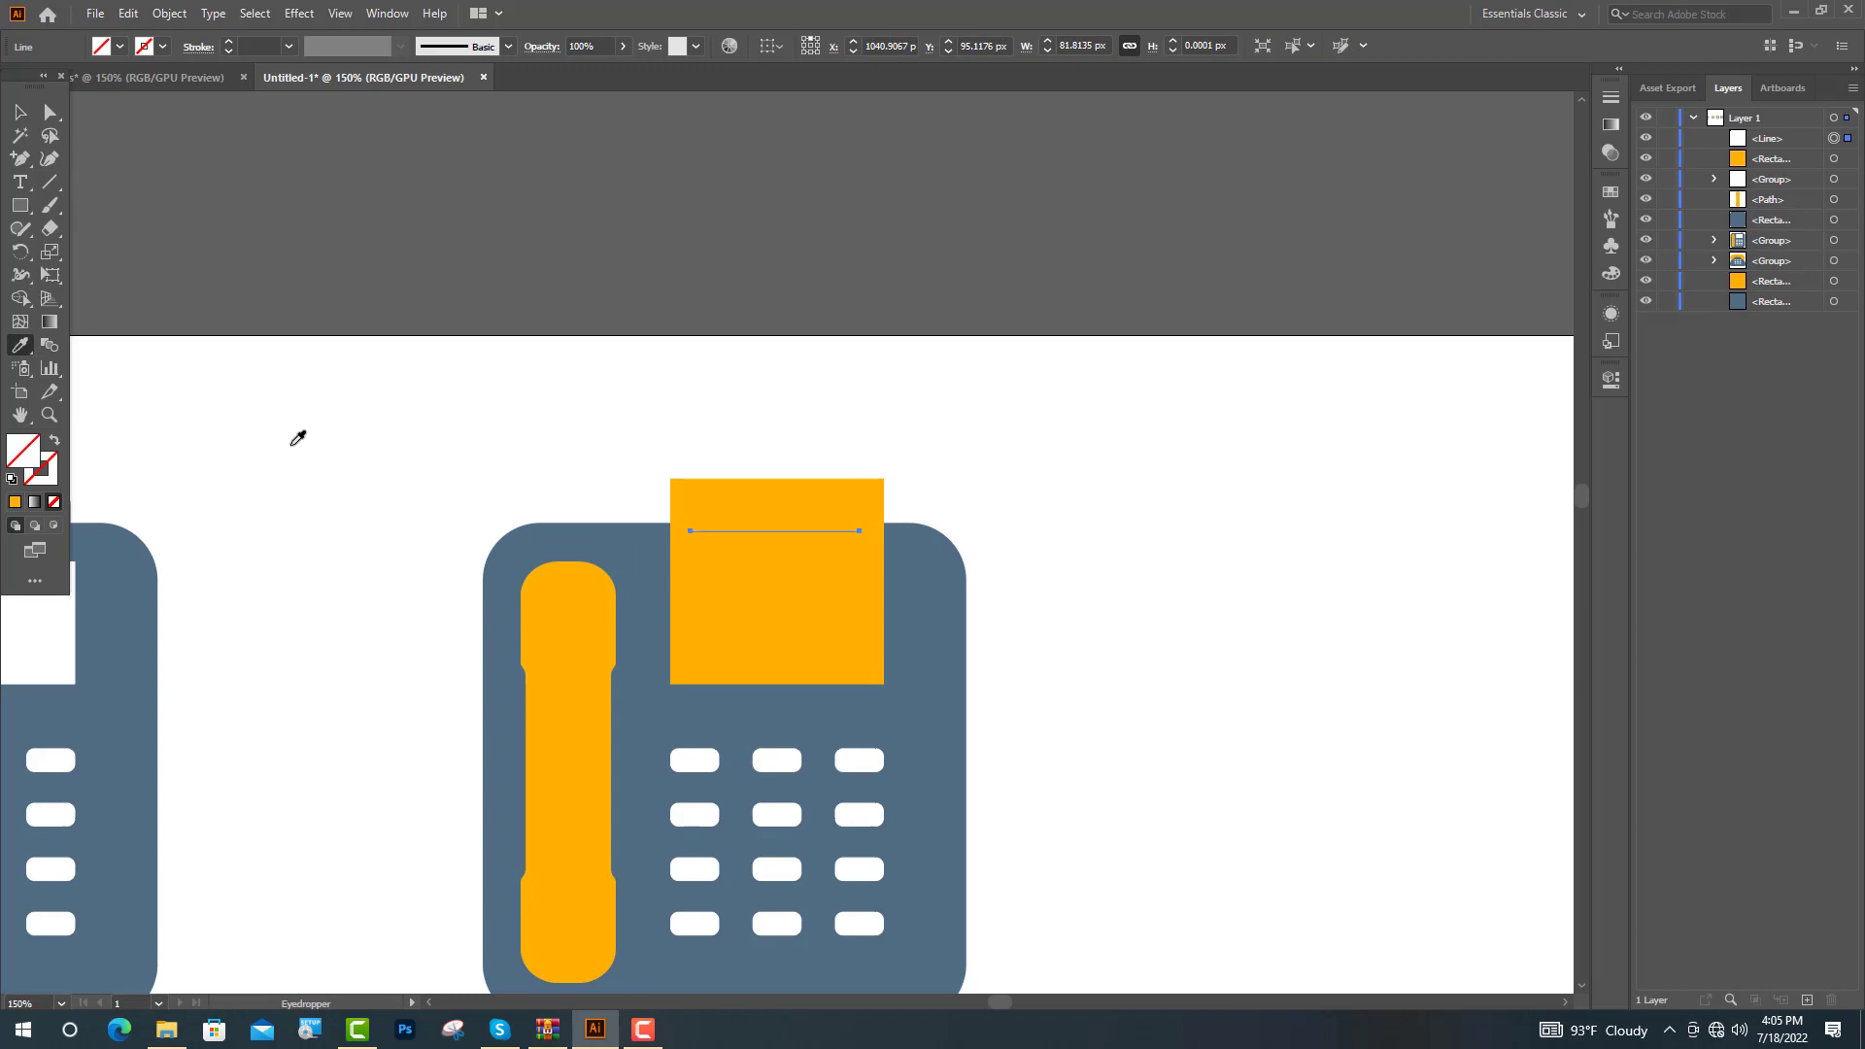
pyautogui.click(215, 434)
pyautogui.press('v')
pyautogui.hotkey('shift', 'x')
pyautogui.click(245, 47)
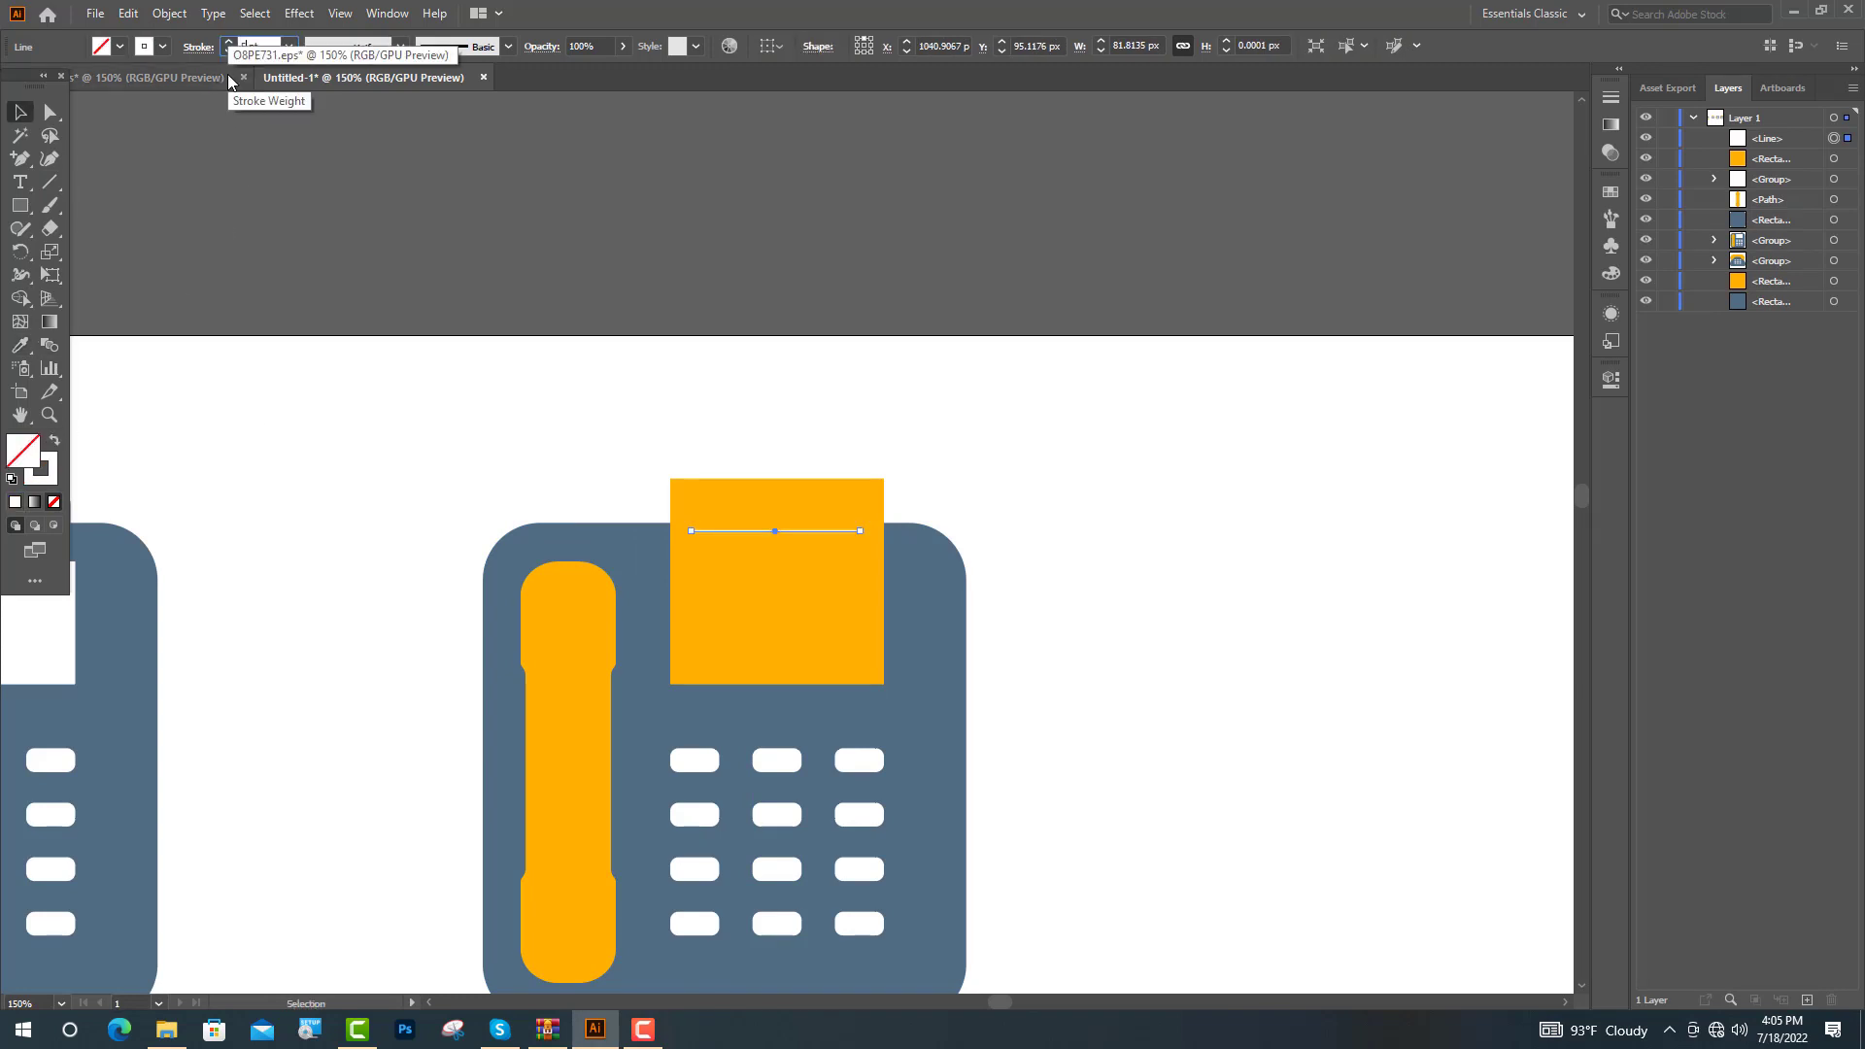
pyautogui.write('5')
pyautogui.press('Return')
# Step: Copy the white line downward to make five evenly spaced text lines and give the copies varying lengths
pyautogui.moveTo(796, 549); pyautogui.dragTo(797, 608)
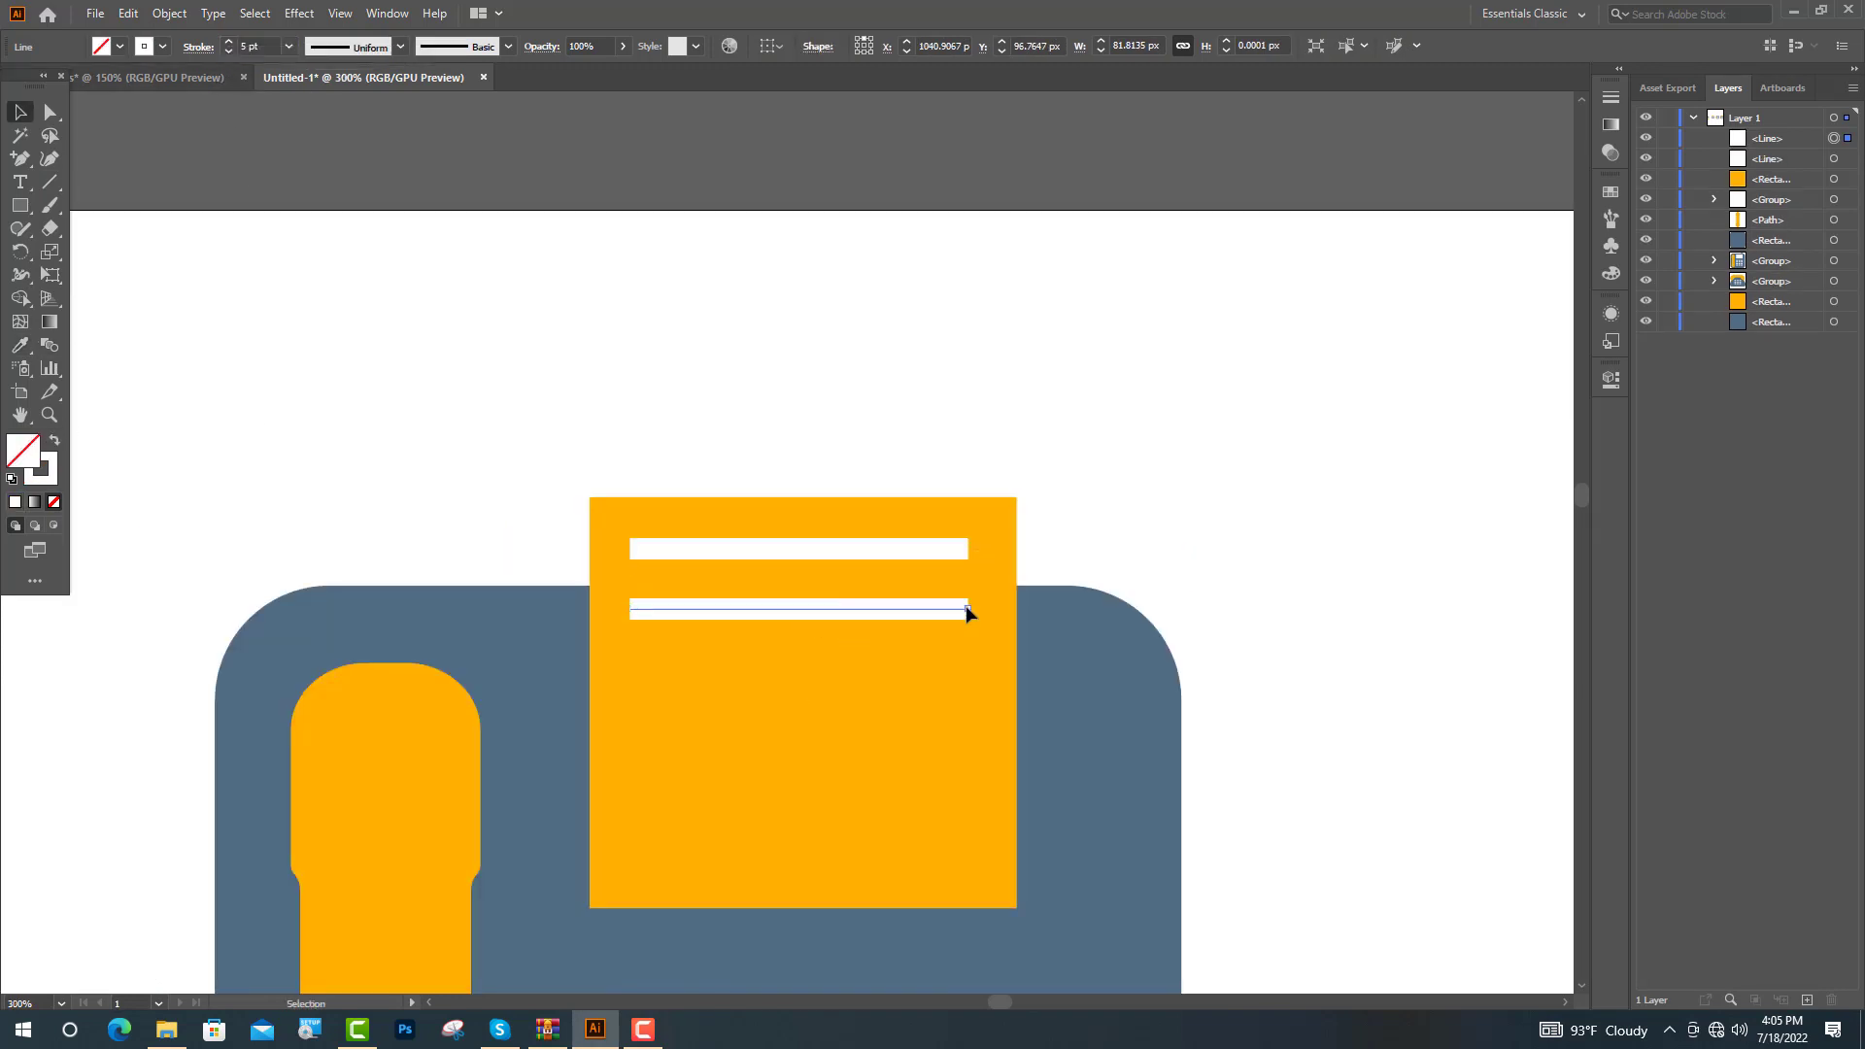
pyautogui.moveTo(966, 608); pyautogui.dragTo(913, 609)
pyautogui.hotkey('ctrl', 'shift', 'a')
pyautogui.moveTo(797, 610); pyautogui.dragTo(796, 670)
pyautogui.moveTo(914, 670); pyautogui.dragTo(942, 668)
pyautogui.moveTo(790, 670); pyautogui.dragTo(791, 730)
pyautogui.moveTo(943, 728); pyautogui.dragTo(889, 789)
pyautogui.hotkey('ctrl', 'shift', 'a')
# Step: Expand the fill and stroke of the five white lines on the orange sheet
pyautogui.hotkey('ctrl', '-')
pyautogui.hotkey('ctrl', 'a')
pyautogui.click(169, 12)
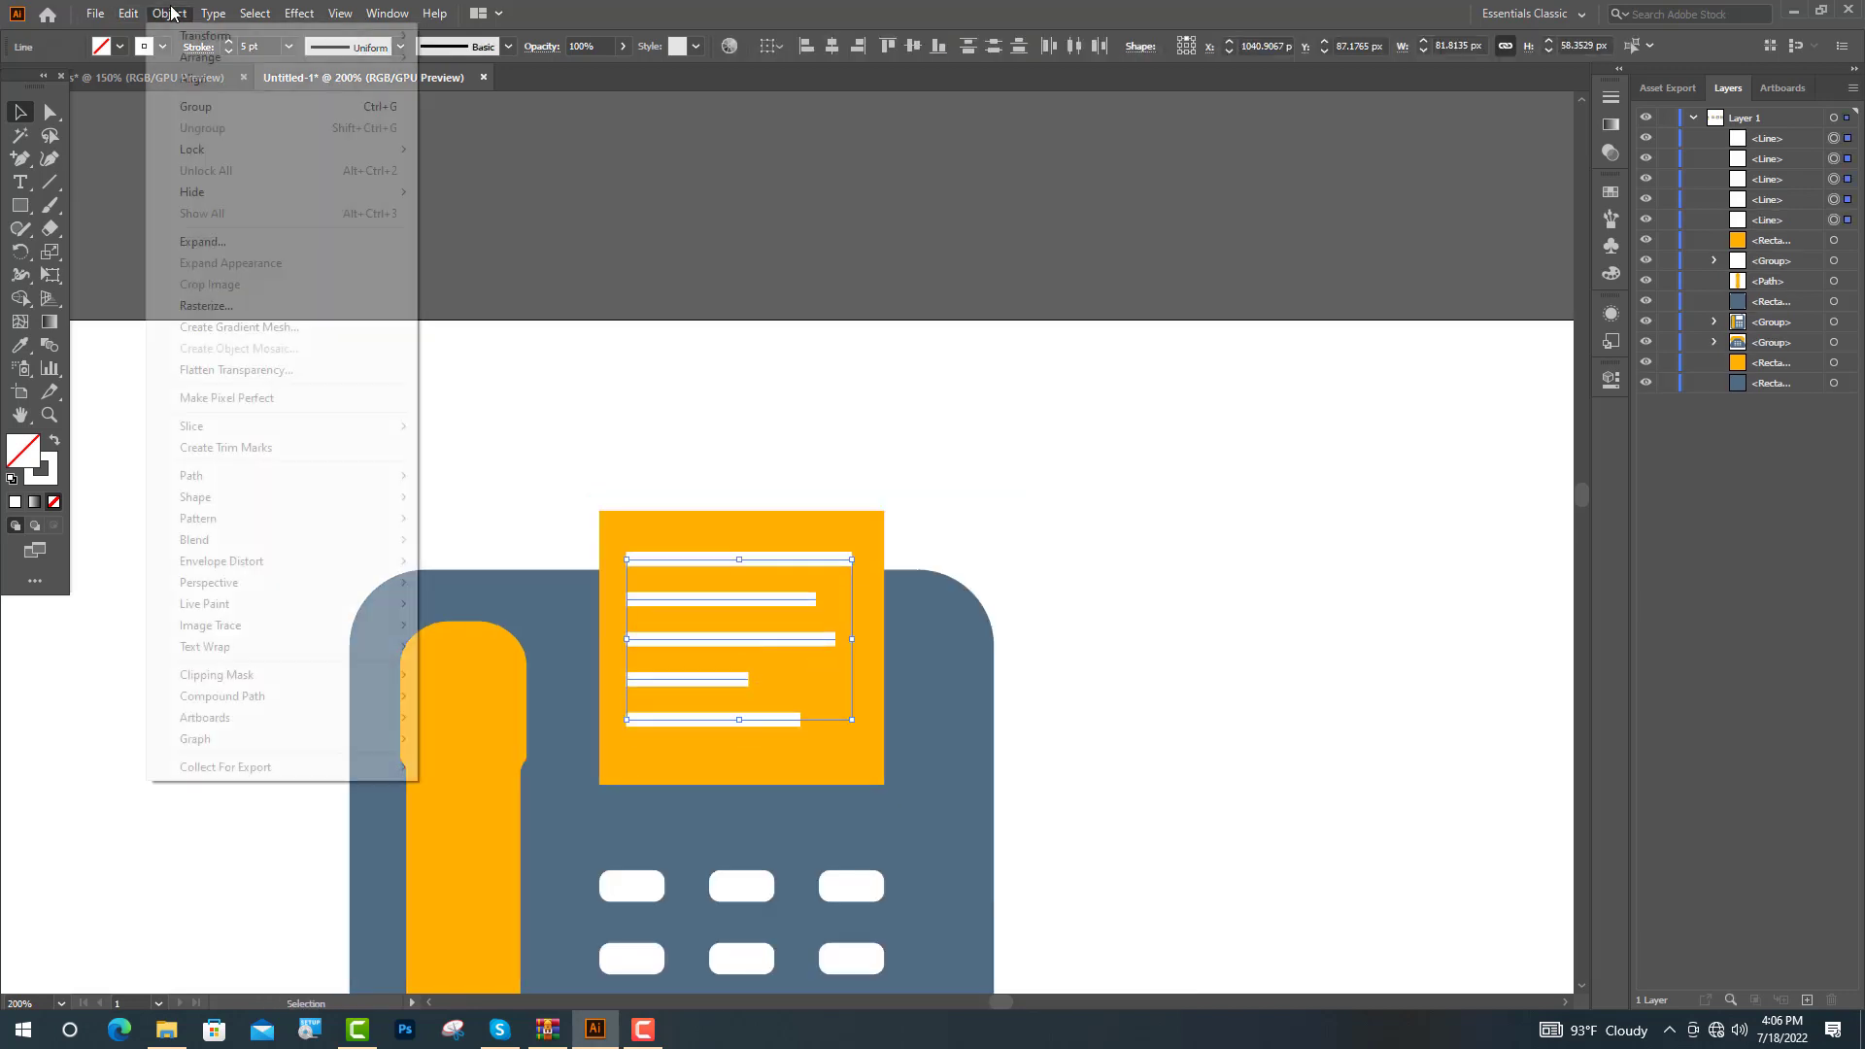
pyautogui.click(234, 249)
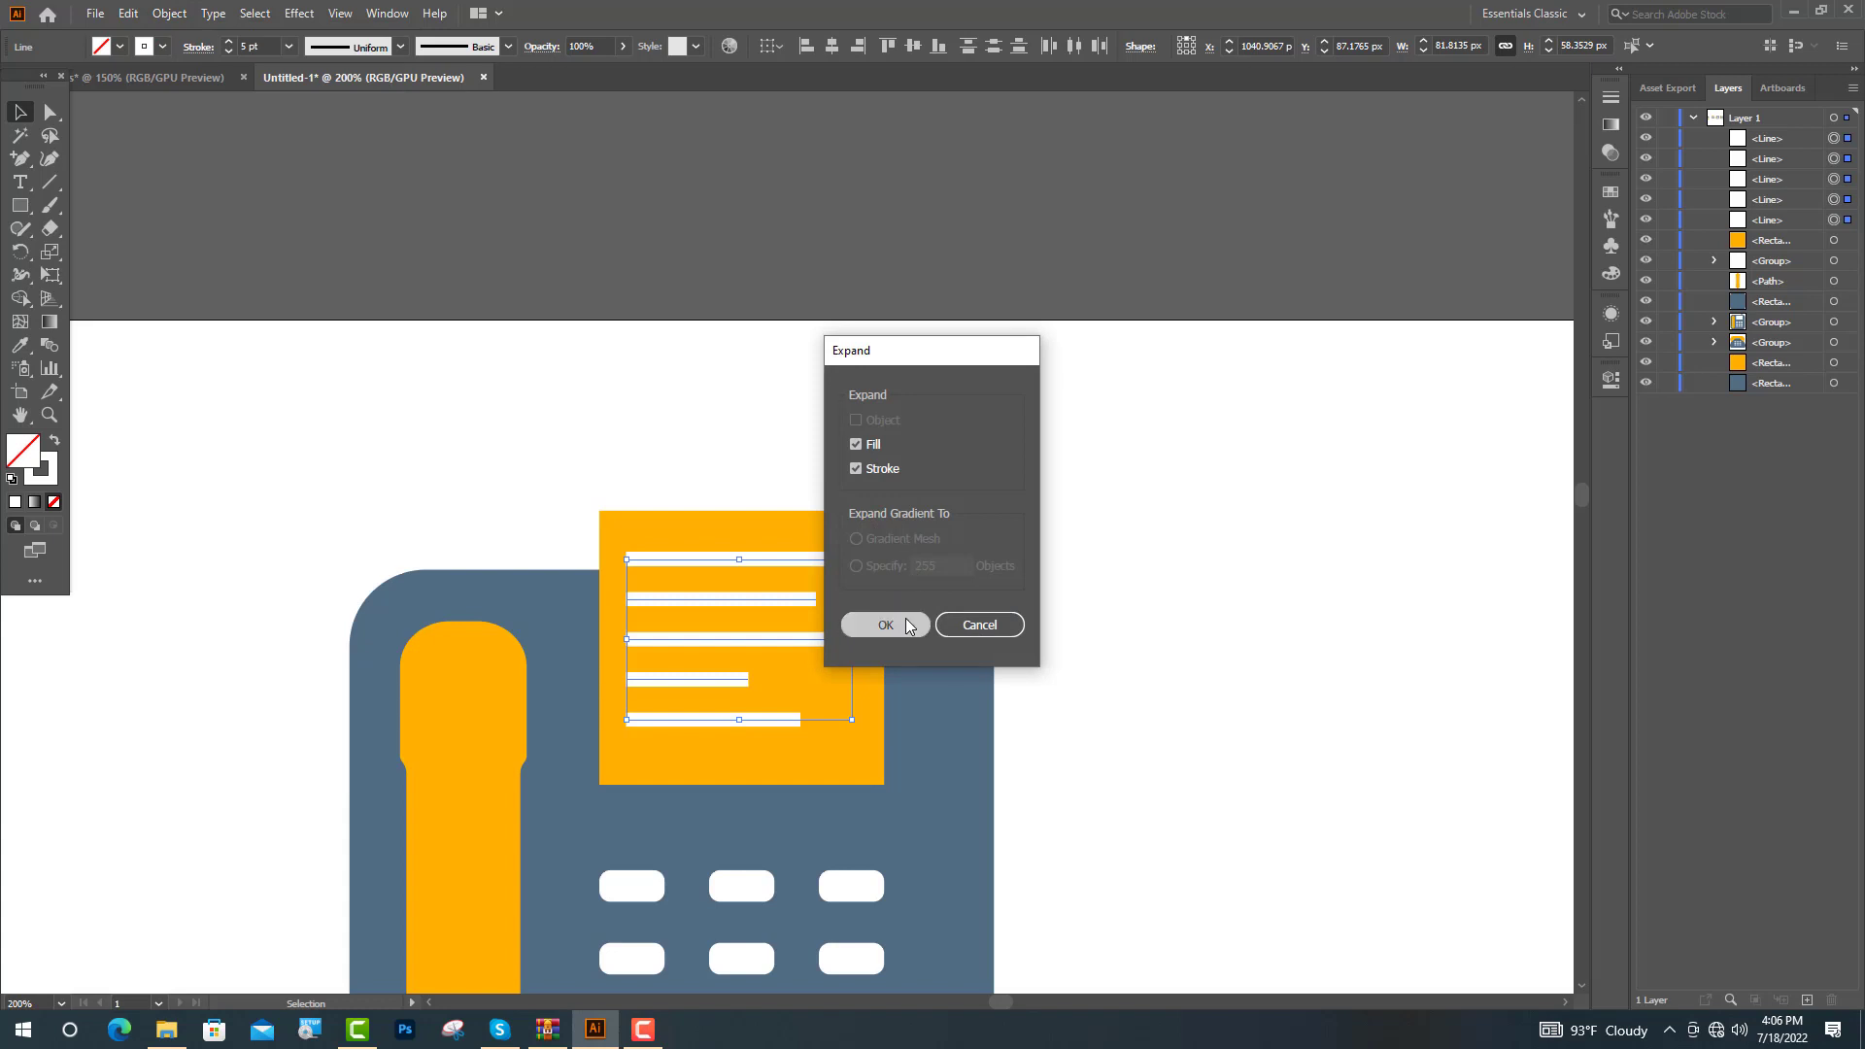
pyautogui.click(885, 625)
# Step: Draw a tall rectangle with rounded corners beside the fax phone and fill it with the phone body's blue
pyautogui.moveTo(870, 138)
pyautogui.mouseDown()
pyautogui.moveTo(994, 249)
pyautogui.moveTo(1049, 435)
pyautogui.mouseUp()
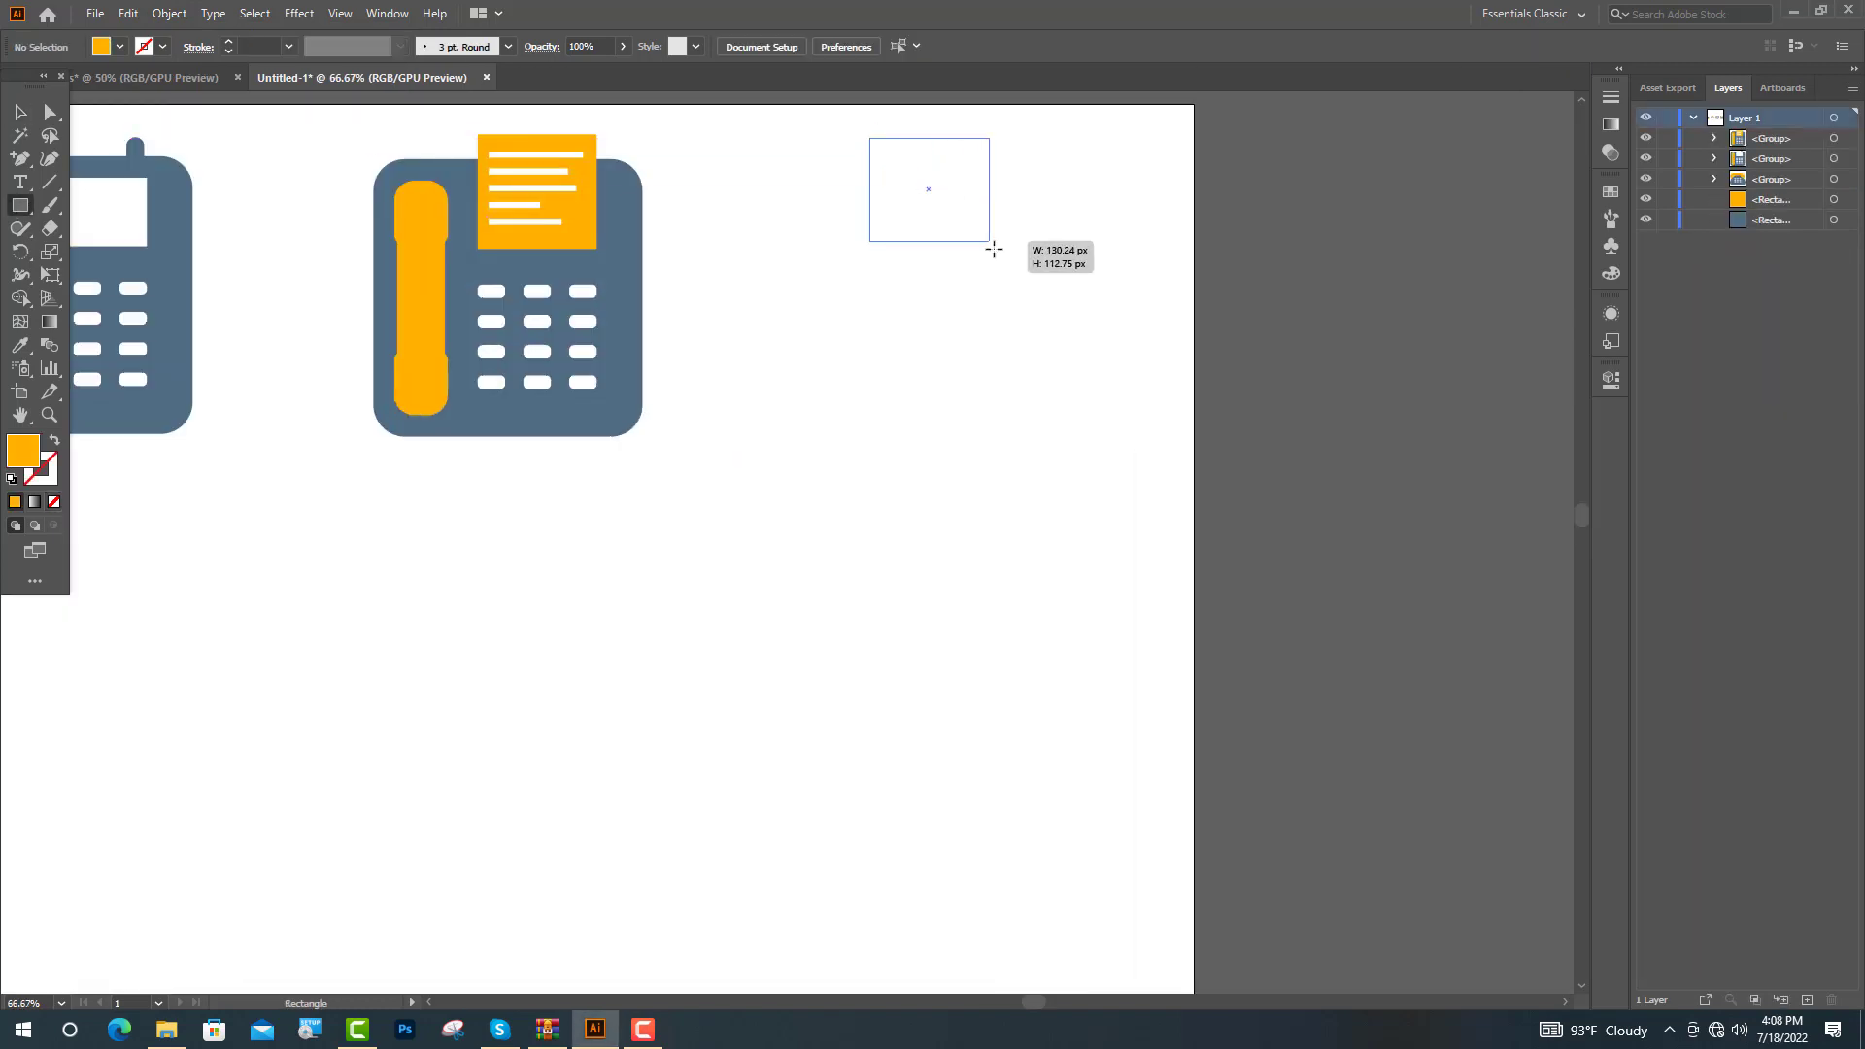
pyautogui.press('v')
pyautogui.moveTo(883, 156); pyautogui.dragTo(900, 167)
pyautogui.press('i')
pyautogui.click(186, 283)
# Step: Draw a rectangle about 160 px wide and 169 px high in the blue body's upper part and fill it white
pyautogui.click(24, 206)
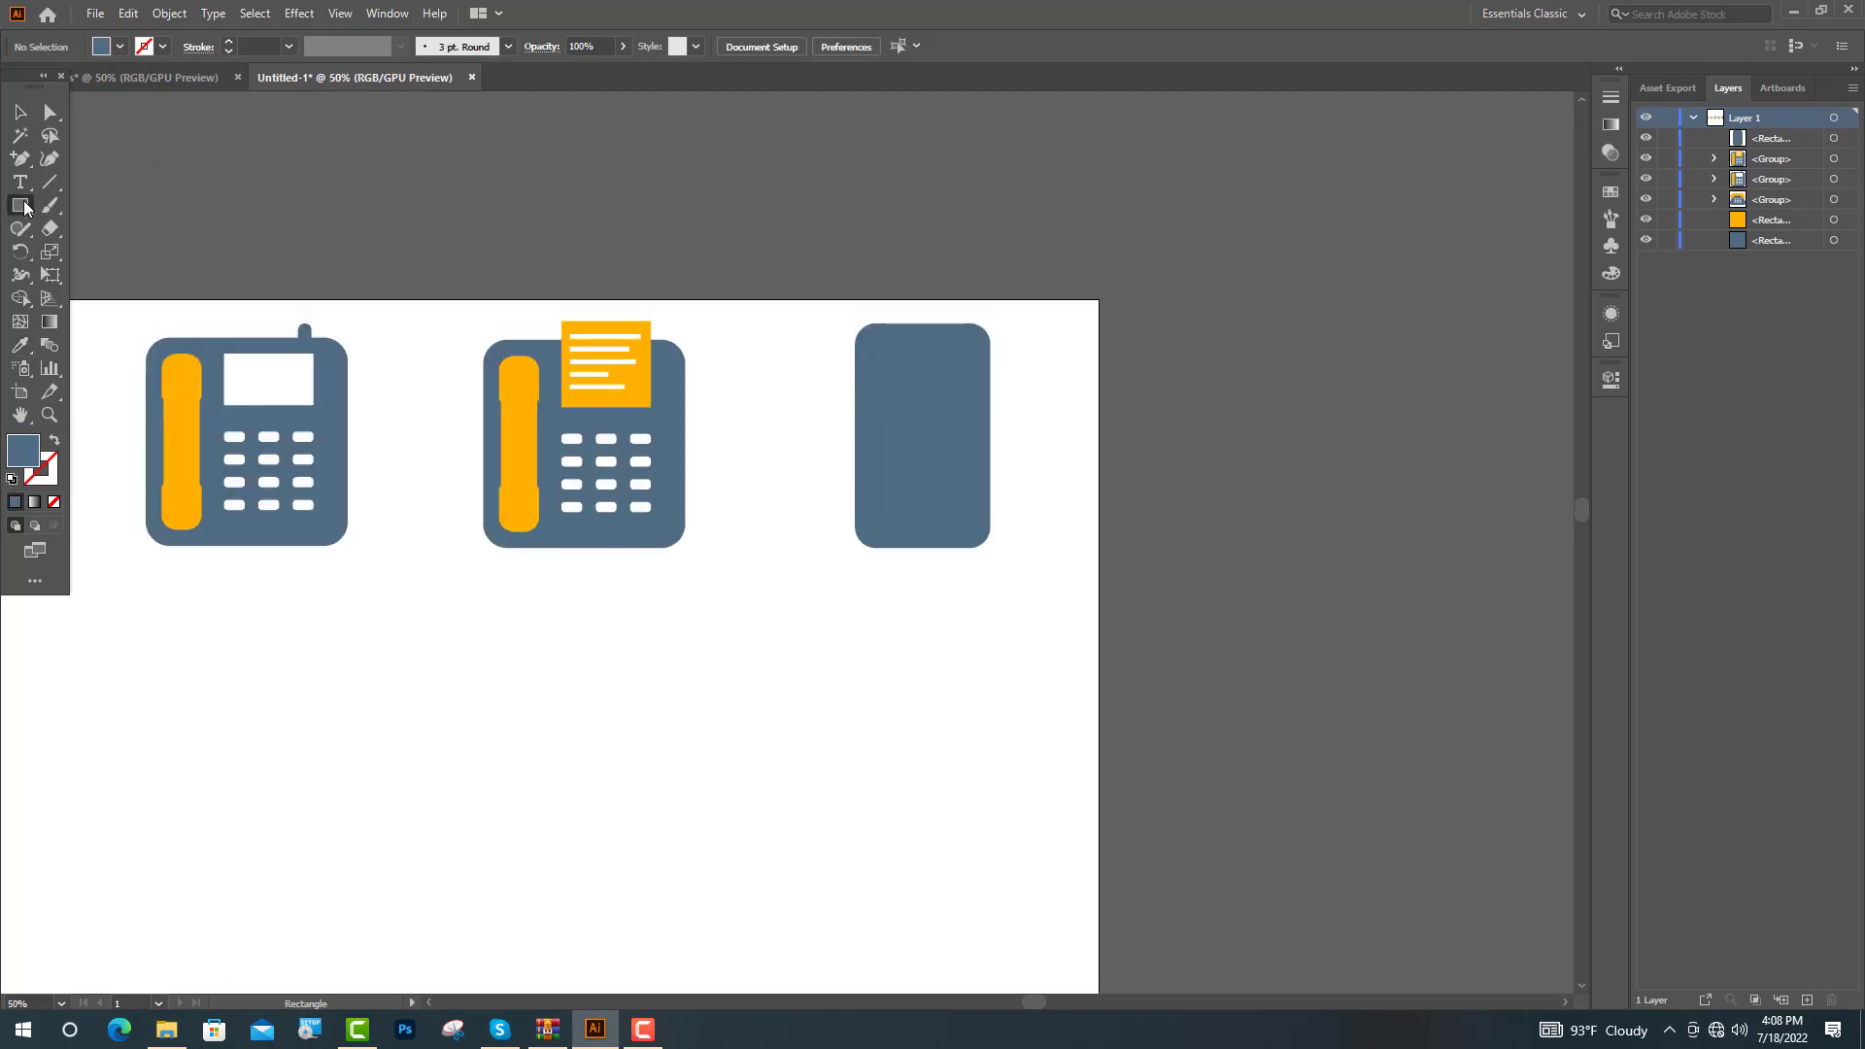
pyautogui.hotkey('ctrl', '1')
pyautogui.moveTo(868, 324); pyautogui.dragTo(1088, 555)
pyautogui.press('i')
pyautogui.click(333, 321)
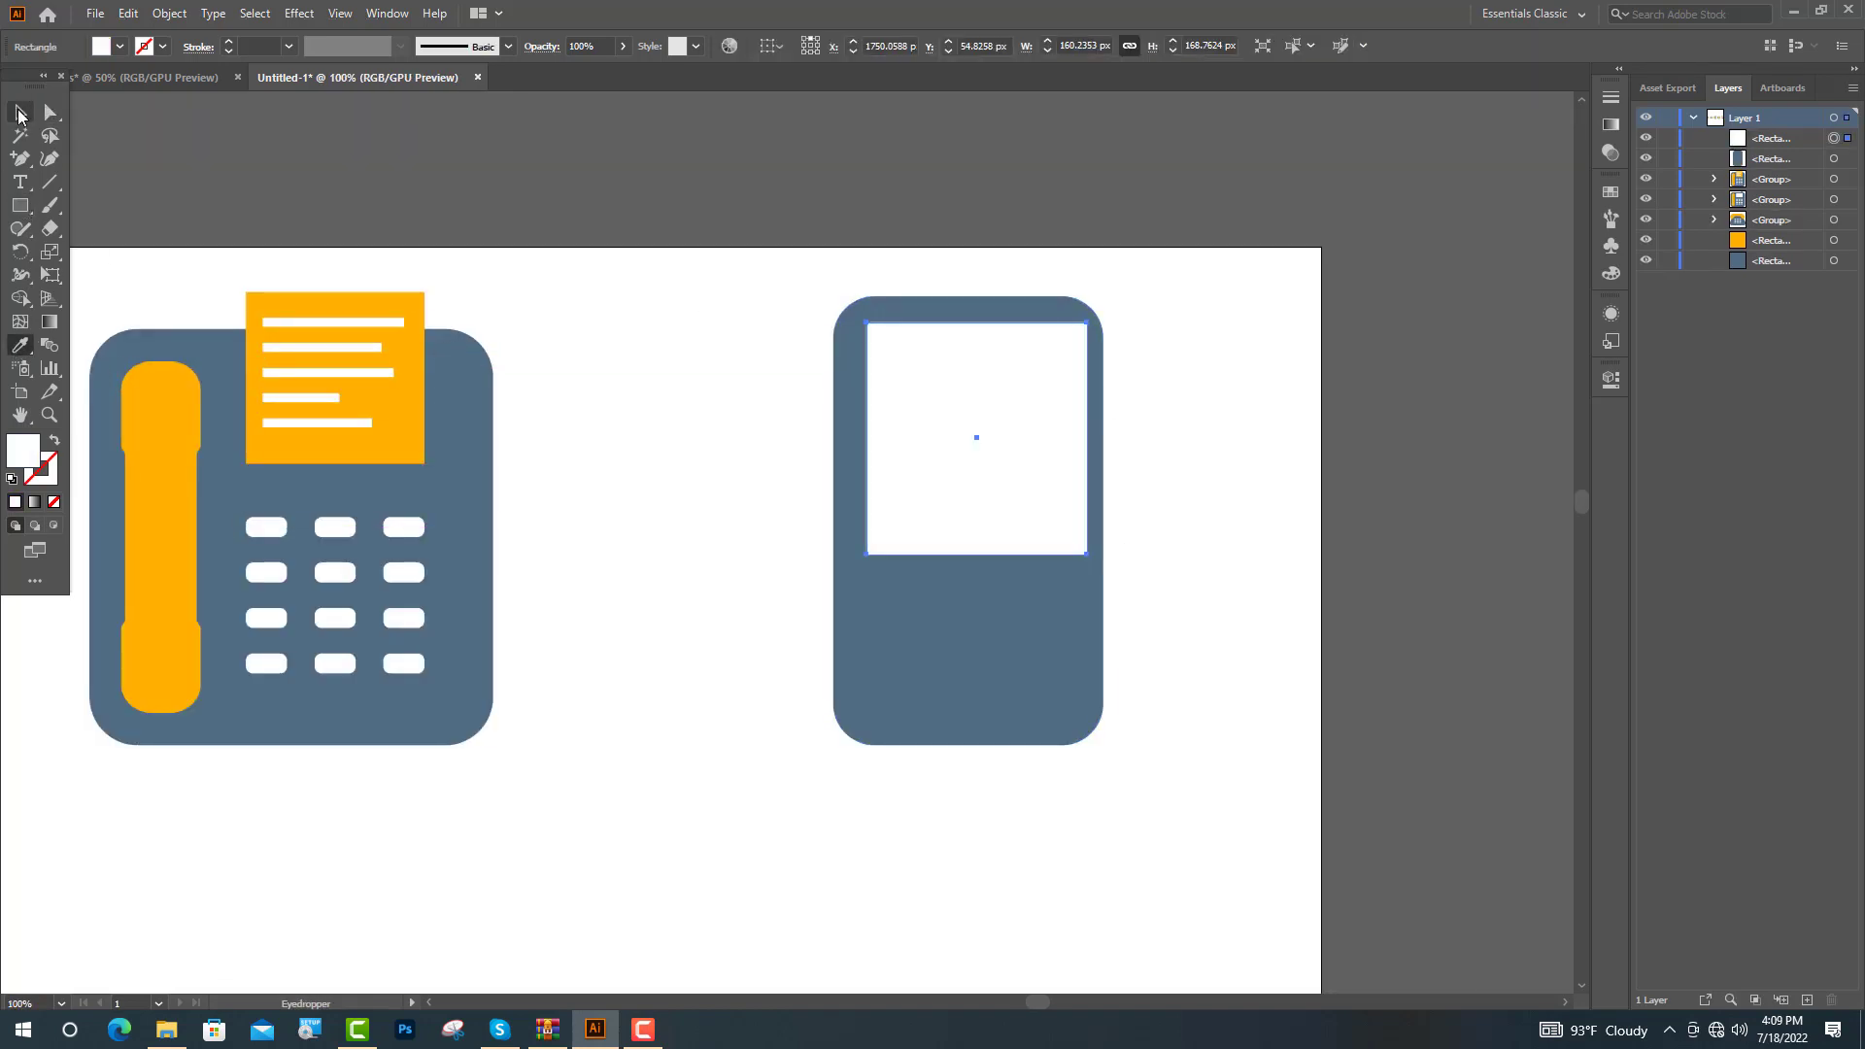
# Step: Align the white screen rectangle and the blue mobile phone body on their horizontal centres
pyautogui.click(20, 114)
pyautogui.keyDown('shift'); pyautogui.click(983, 633); pyautogui.keyUp('shift')
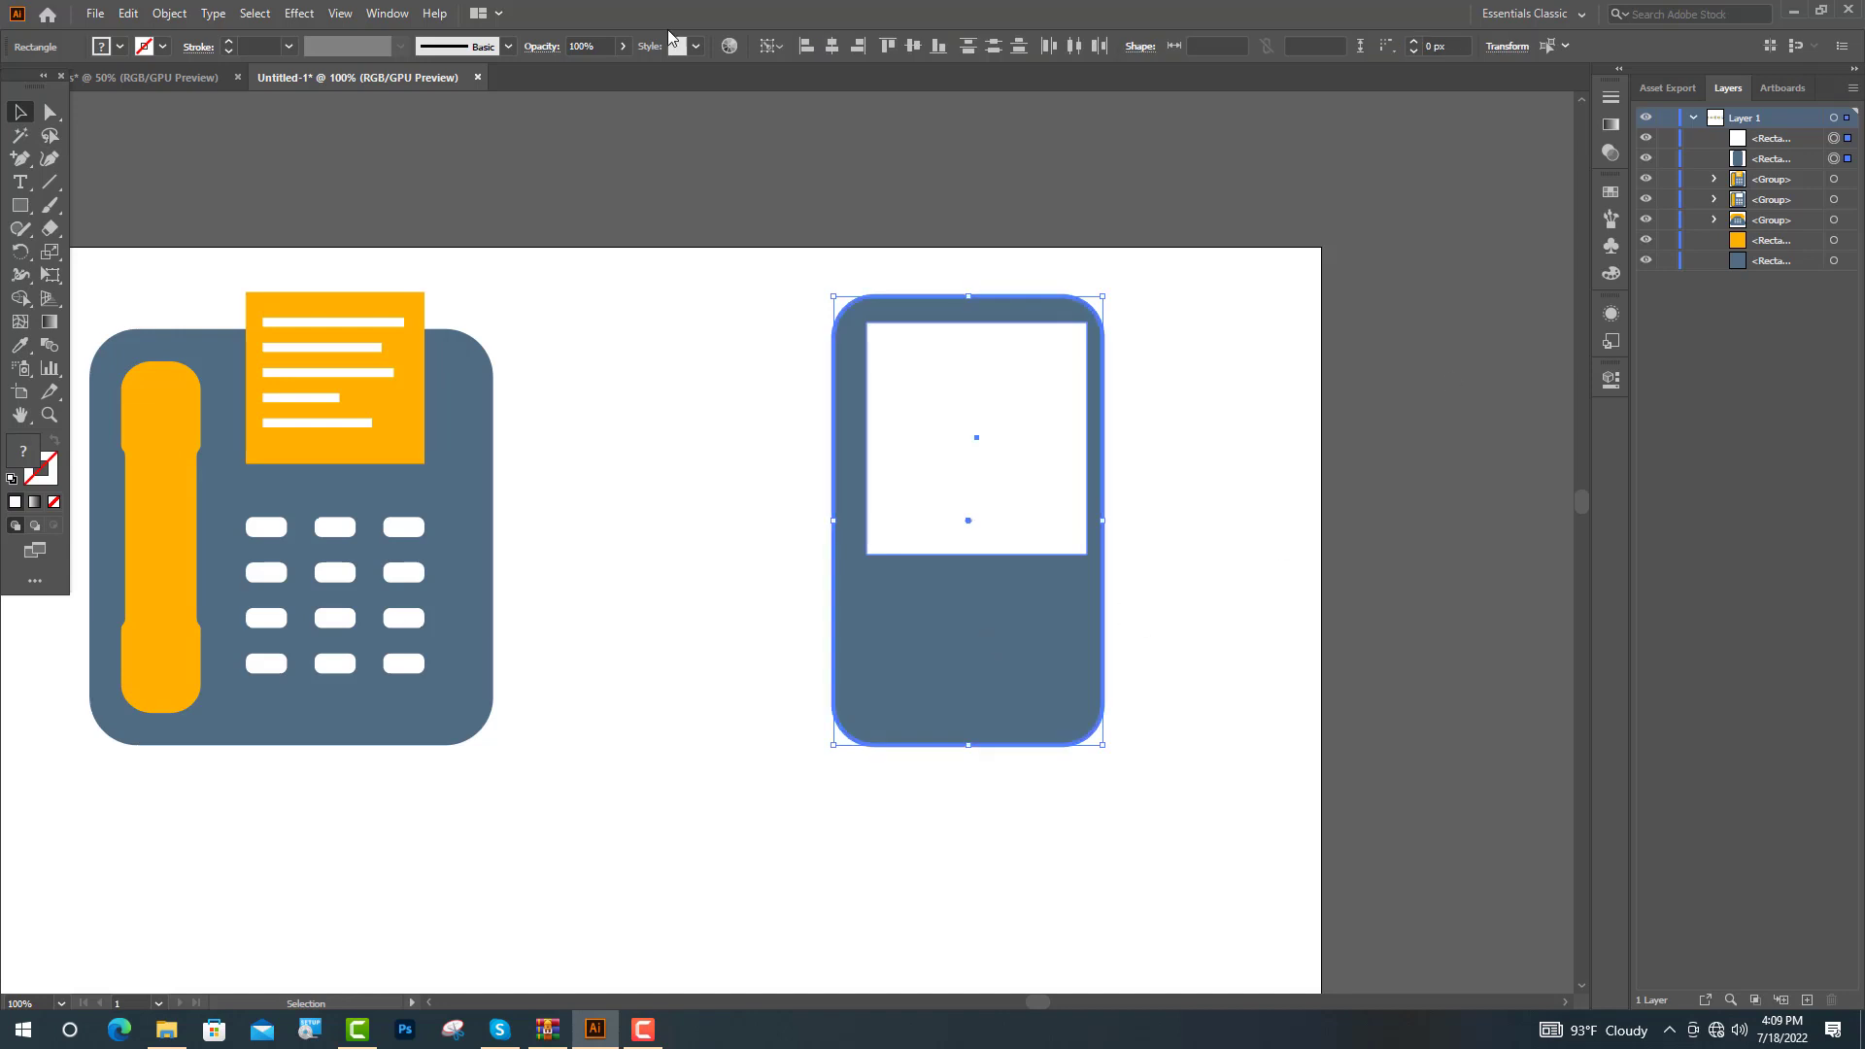
pyautogui.click(832, 46)
# Step: Copy the fax phone's white keypad into the lower part of the mobile phone's blue body
pyautogui.hotkey('ctrl', '-')
pyautogui.hotkey('ctrl', '-')
pyautogui.click(1727, 187)
pyautogui.click(1716, 180)
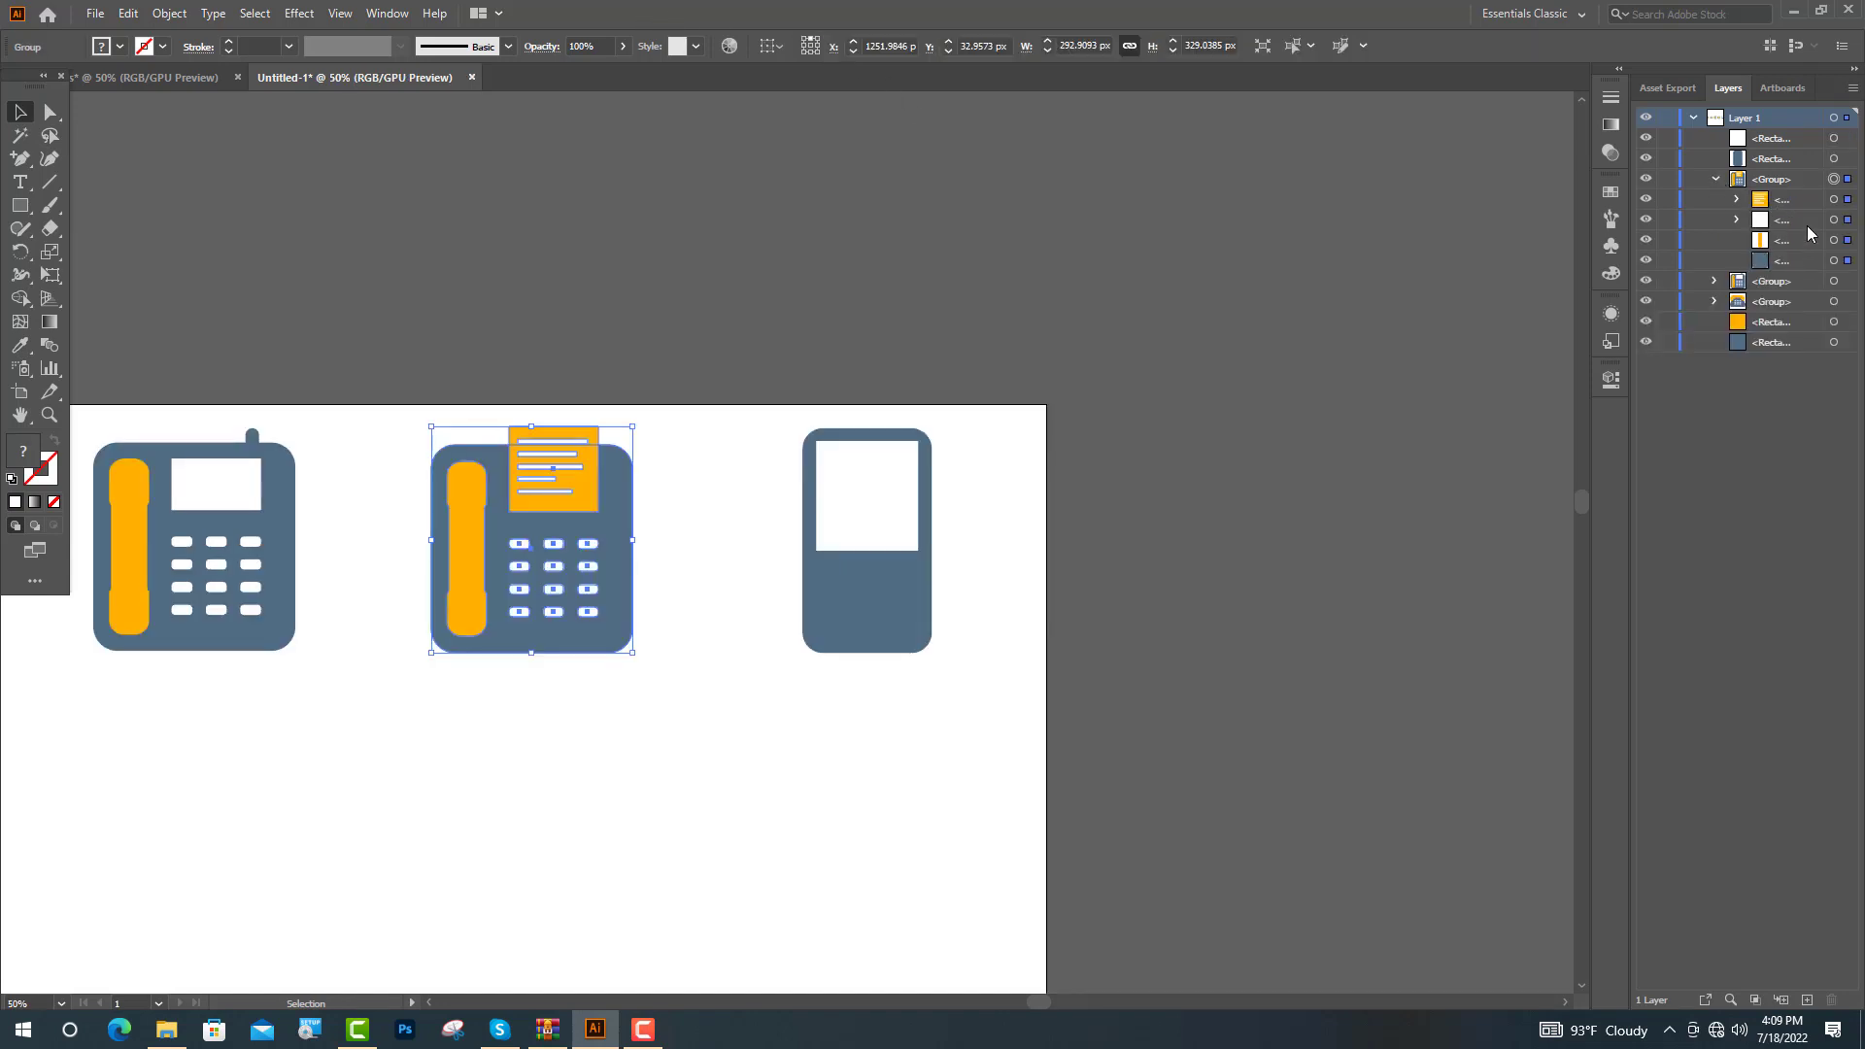
pyautogui.moveTo(581, 590); pyautogui.dragTo(894, 610)
# Step: Shrink the white screen to about 147 px wide and 145 px high, leaving a wider blue band above it
pyautogui.hotkey('ctrl', '+')
pyautogui.click(819, 583)
pyautogui.scroll(2, 814, 575)
pyautogui.moveTo(844, 416); pyautogui.dragTo(844, 443)
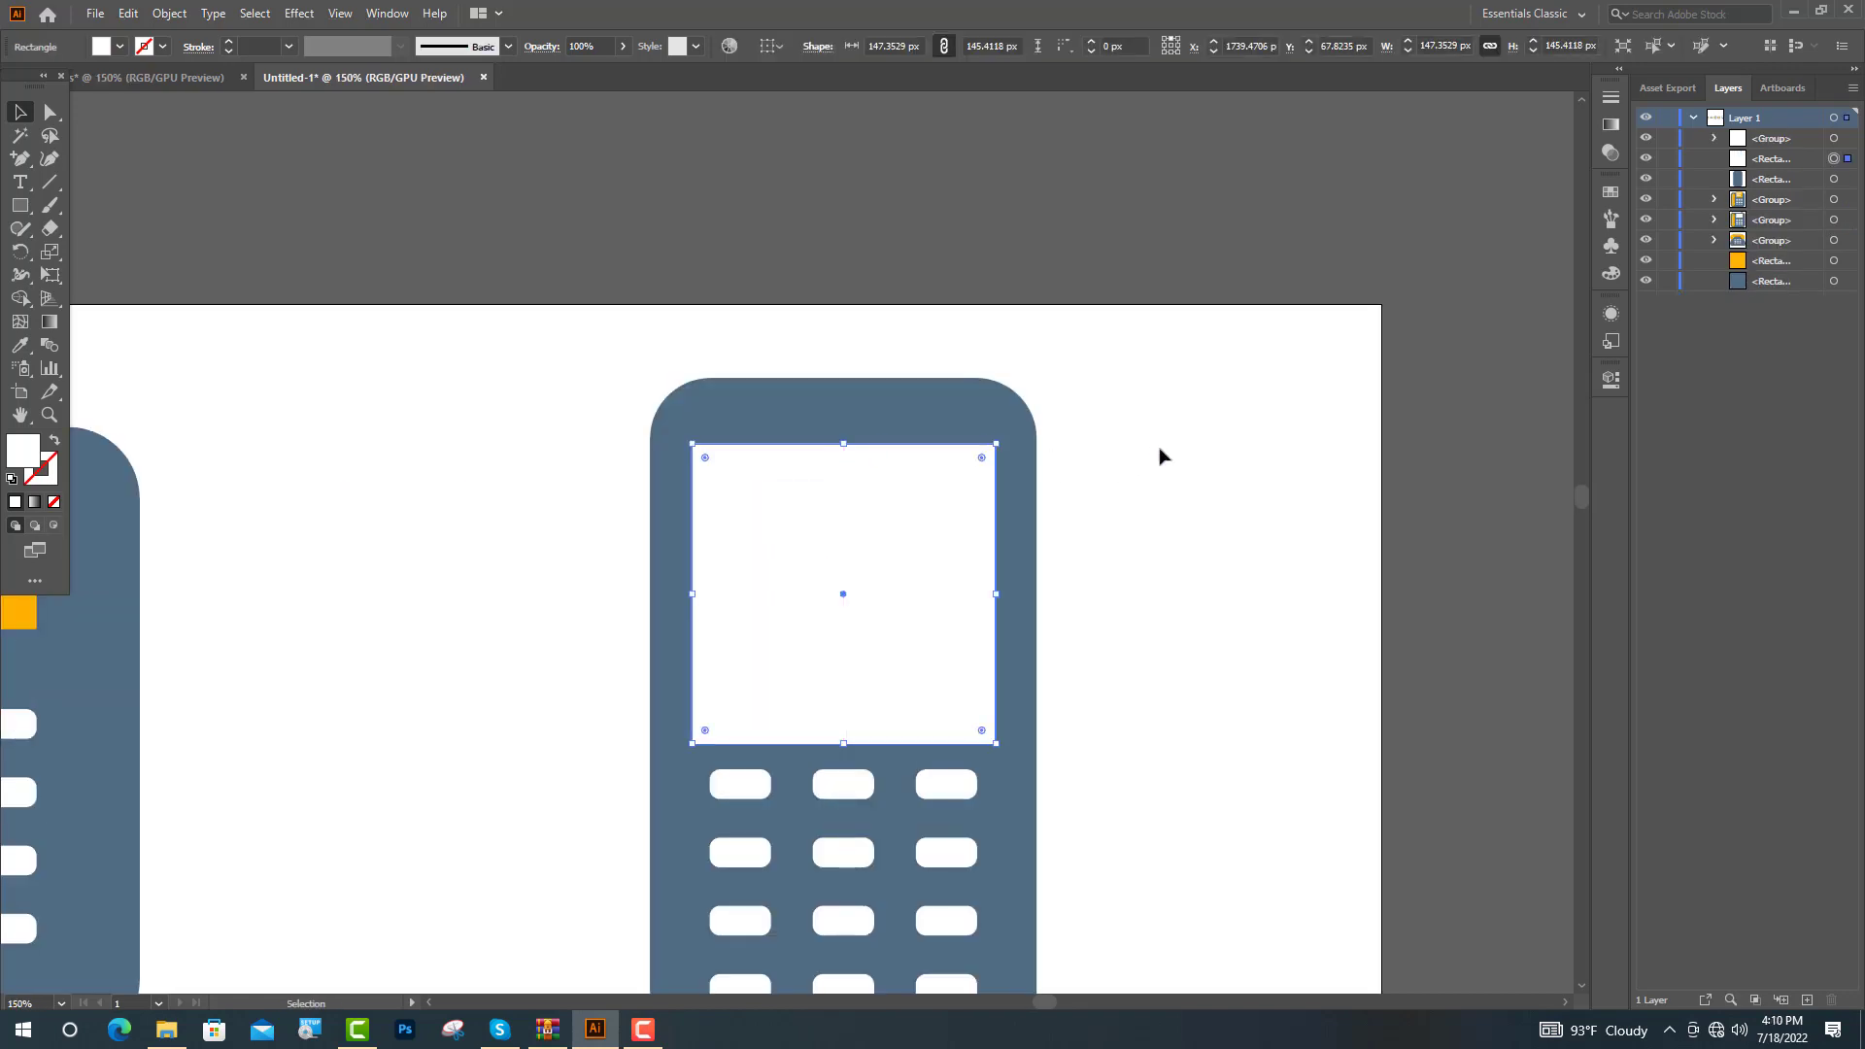
pyautogui.click(1159, 451)
# Step: Draw a horizontal white line about 49 px long above the screen, with a 5 pt stroke and round caps
pyautogui.scroll(-1, 691, 706)
pyautogui.scroll(3, 832, 479)
pyautogui.moveTo(675, 546); pyautogui.dragTo(877, 546)
pyautogui.press('v')
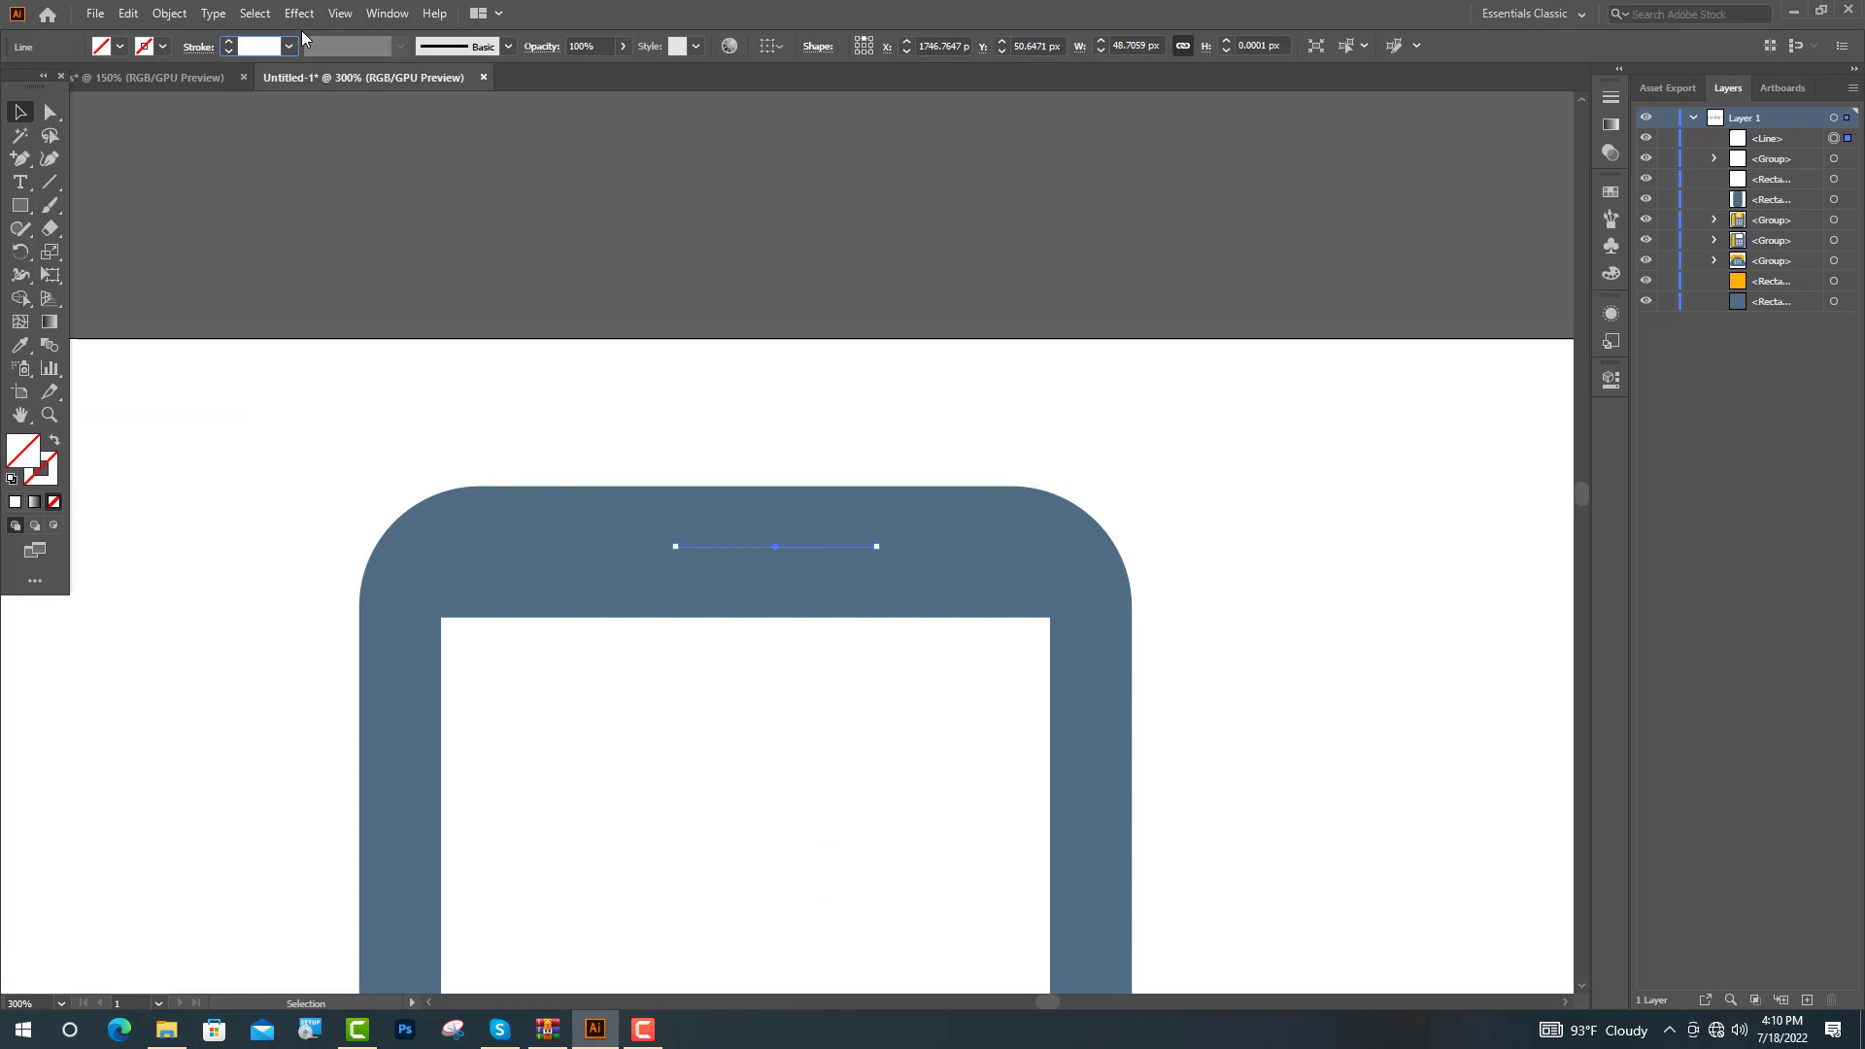
pyautogui.click(198, 46)
pyautogui.click(100, 97)
pyautogui.scroll(-1, 741, 450)
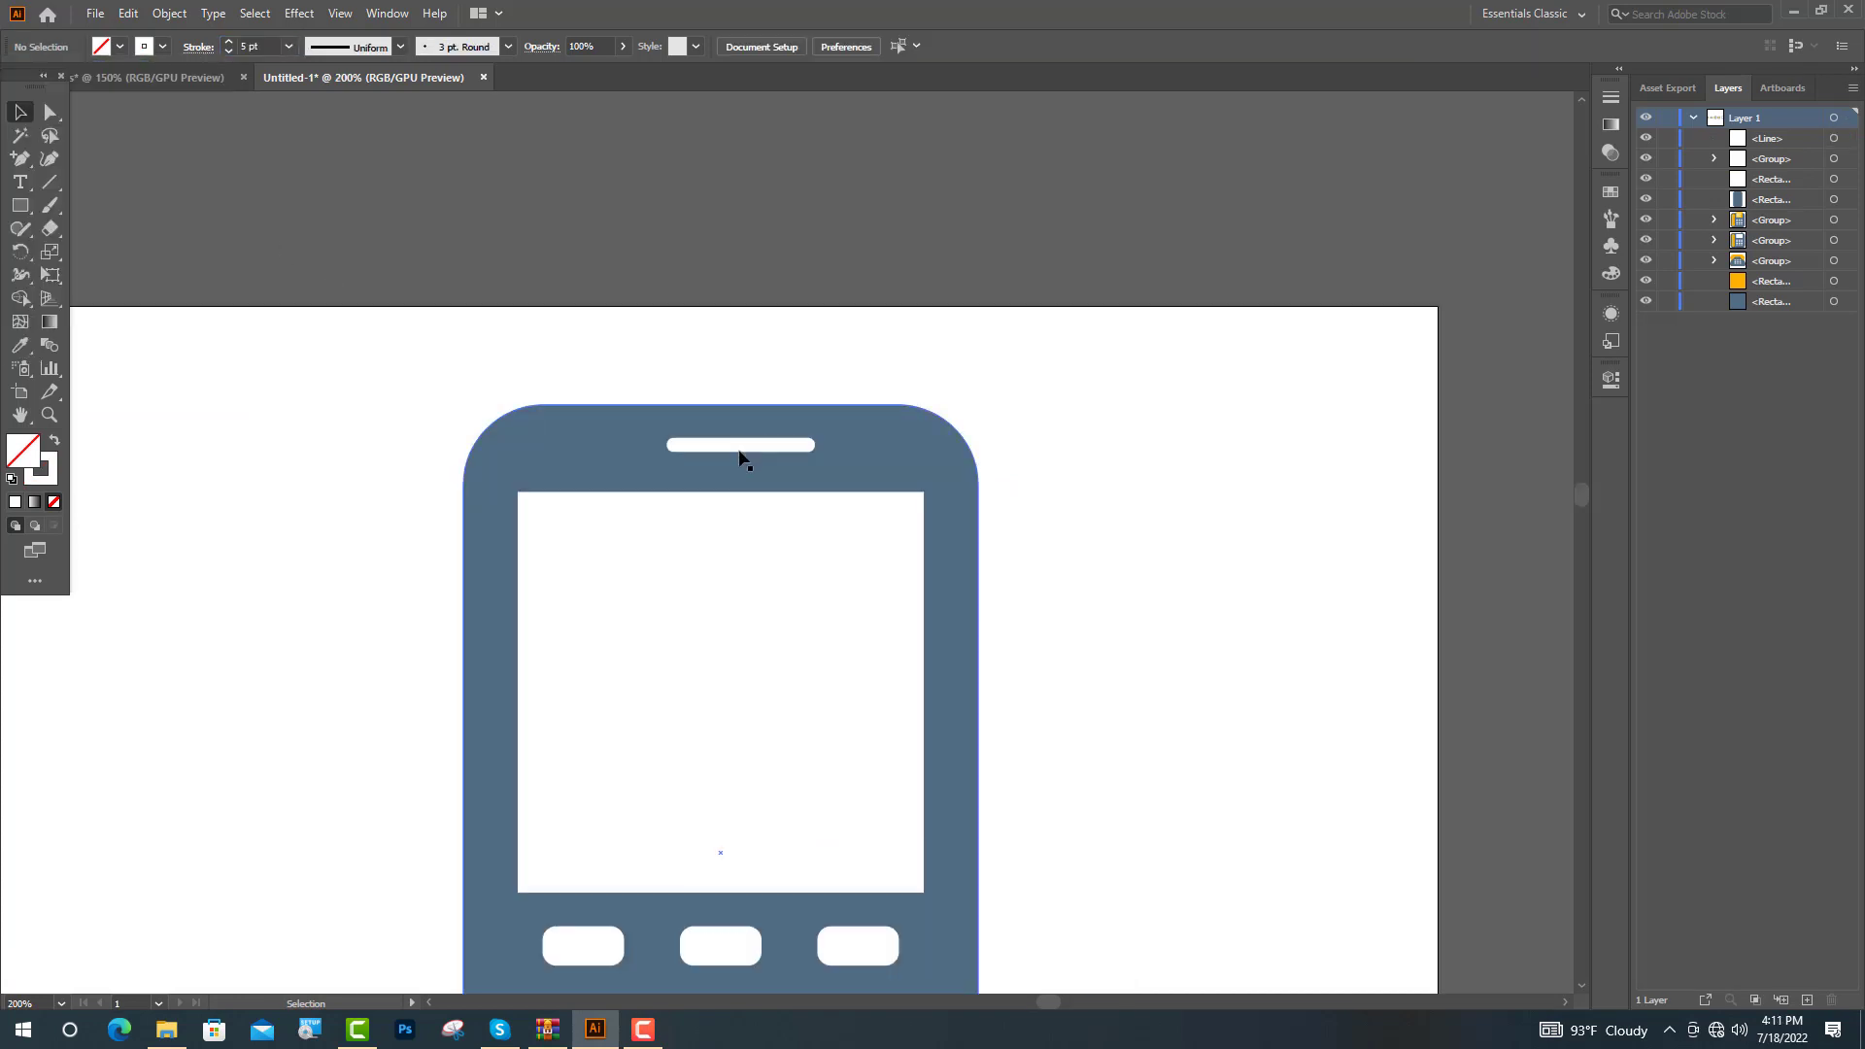
# Step: Expand the white speaker line at the top of the mobile phone into a filled shape
pyautogui.click(170, 13)
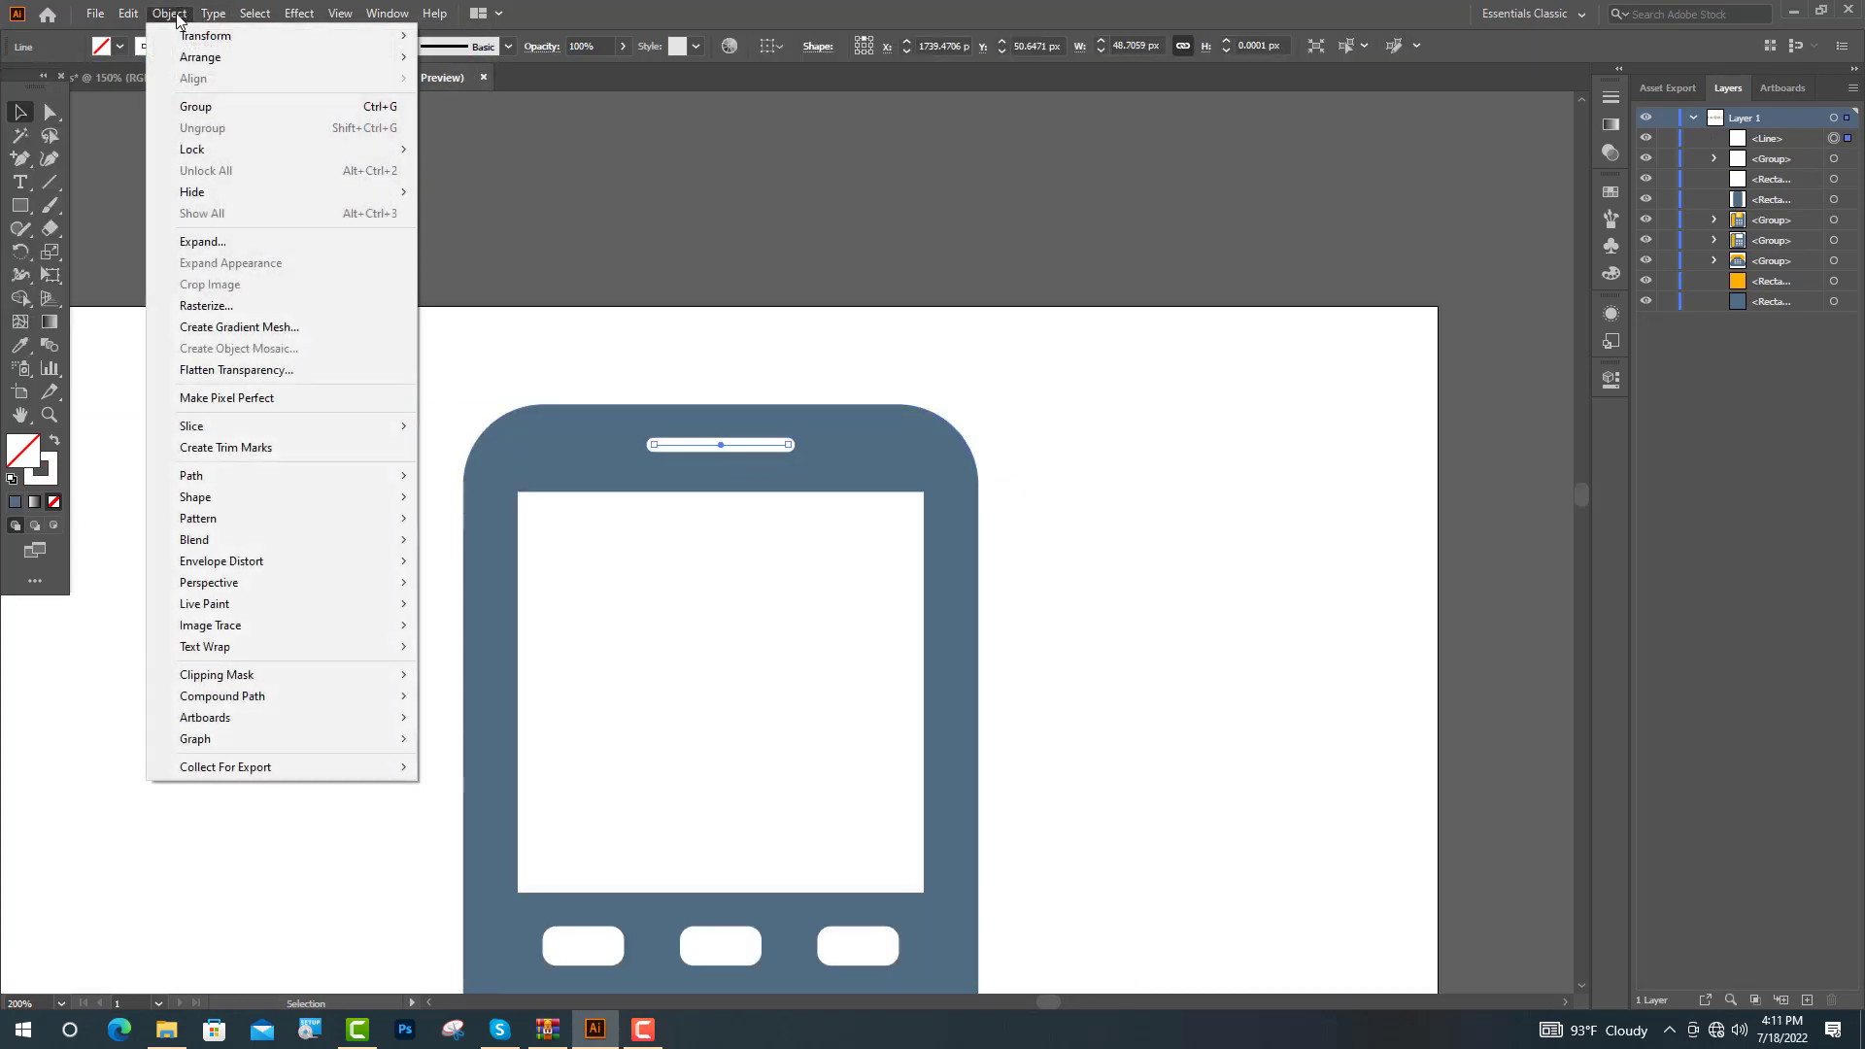
pyautogui.click(229, 241)
pyautogui.click(902, 625)
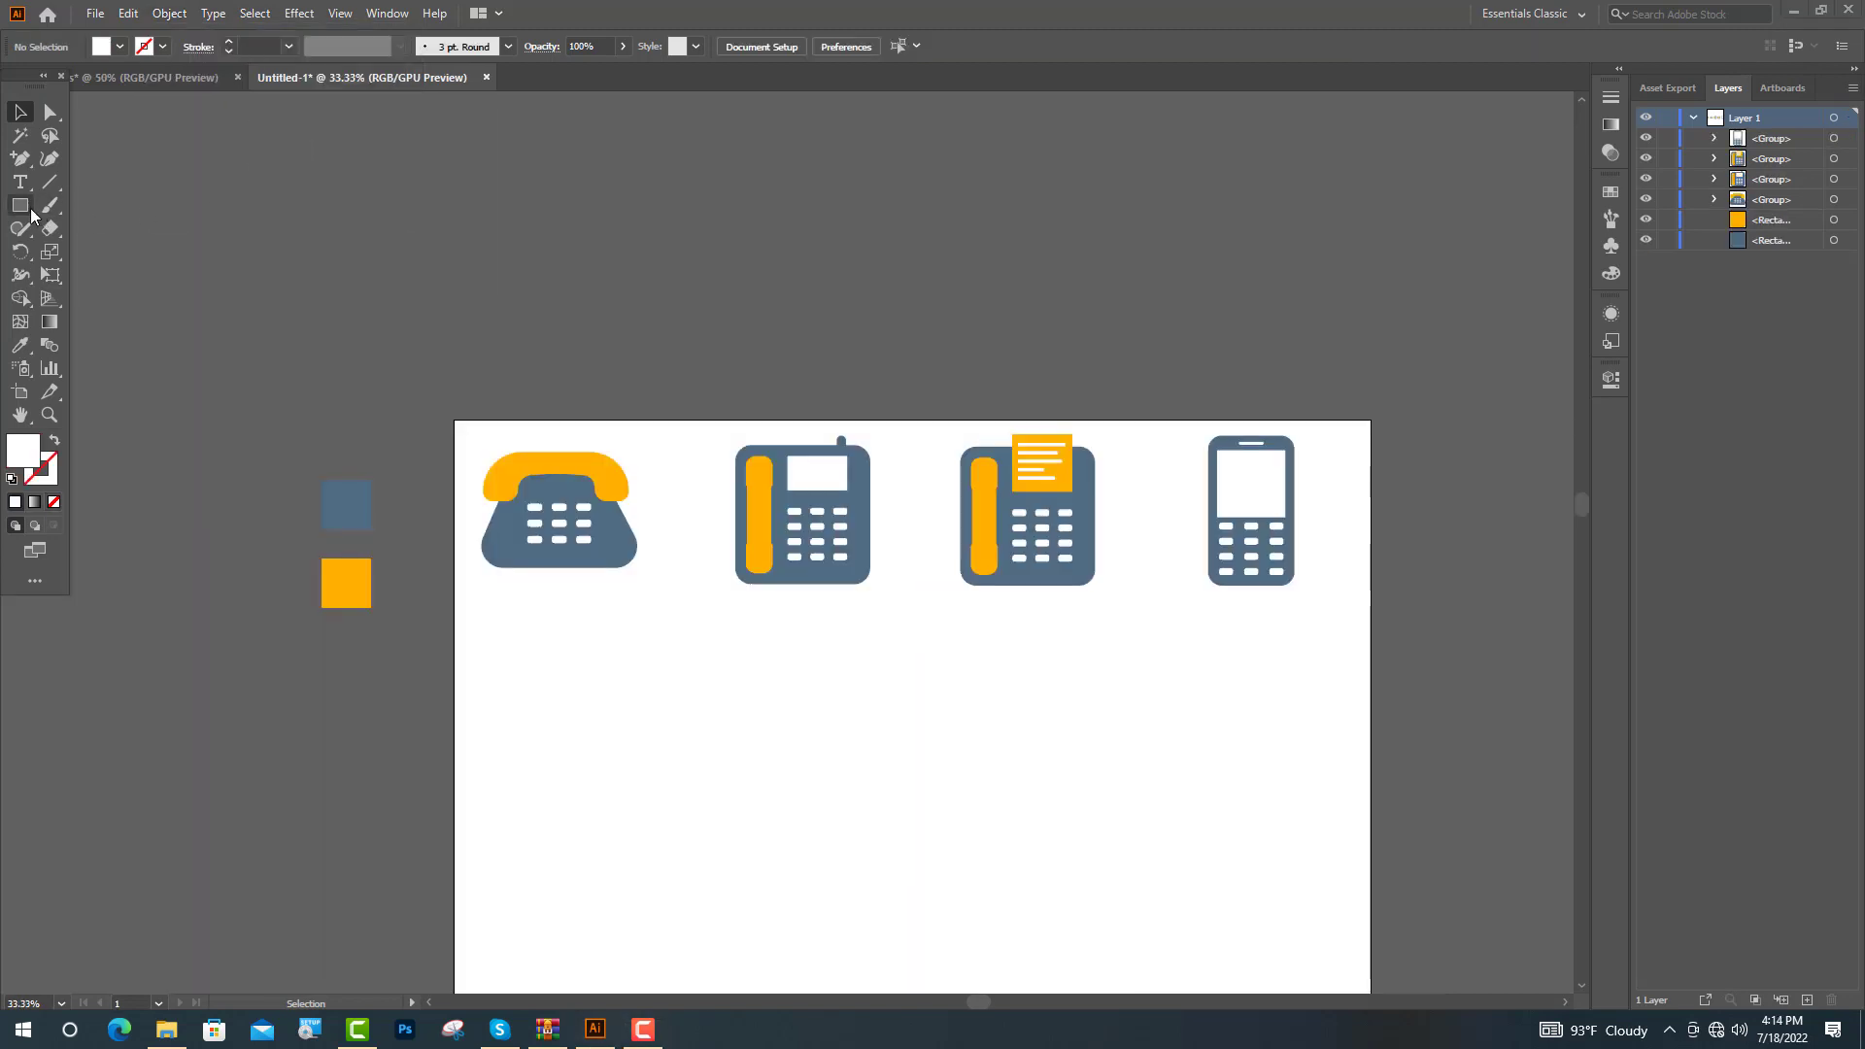
# Step: Draw a rectangle about 219 px wide and 342 px high below the desk telephone, fill it with the swatch blue and round its corners
pyautogui.click(27, 209)
pyautogui.scroll(1, 462, 475)
pyautogui.moveTo(464, 477); pyautogui.dragTo(615, 713)
pyautogui.press('i')
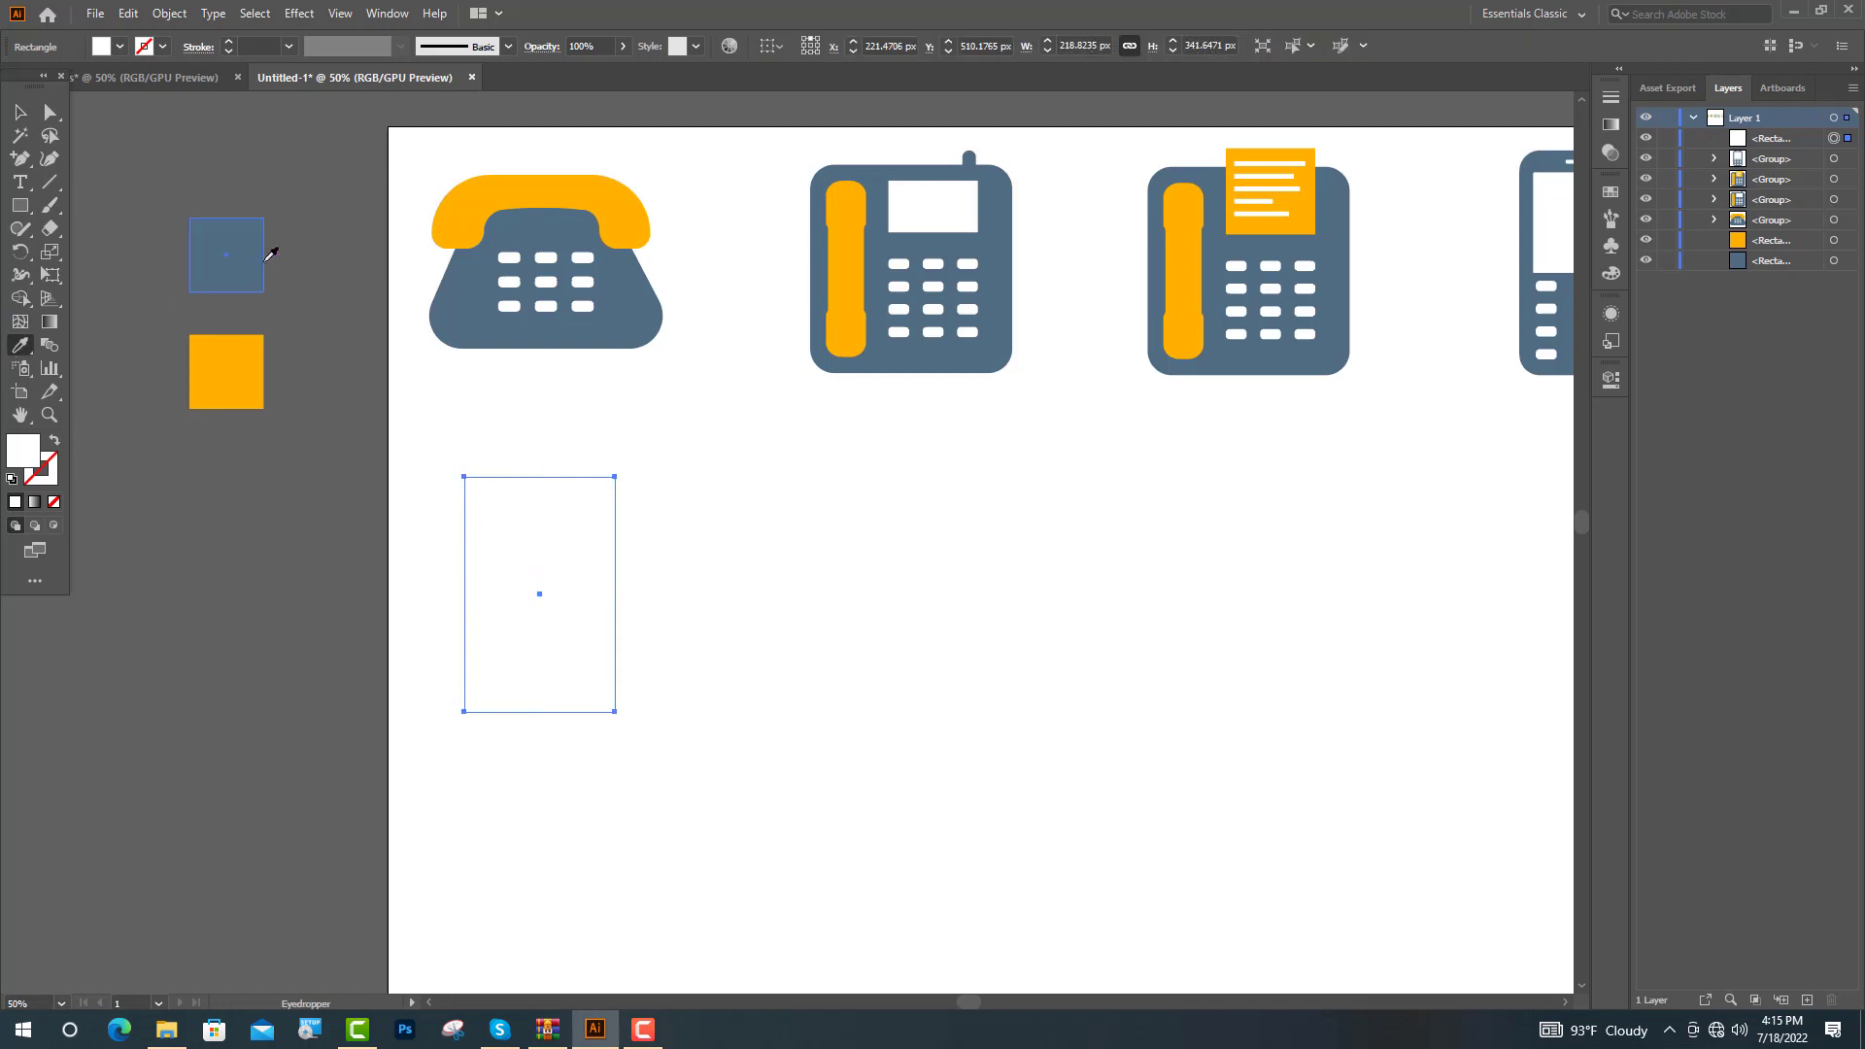
pyautogui.click(259, 259)
pyautogui.press('v')
pyautogui.moveTo(478, 490); pyautogui.dragTo(492, 507)
pyautogui.hotkey('ctrl', 'shift', 'a')
pyautogui.scroll(-2, 492, 507)
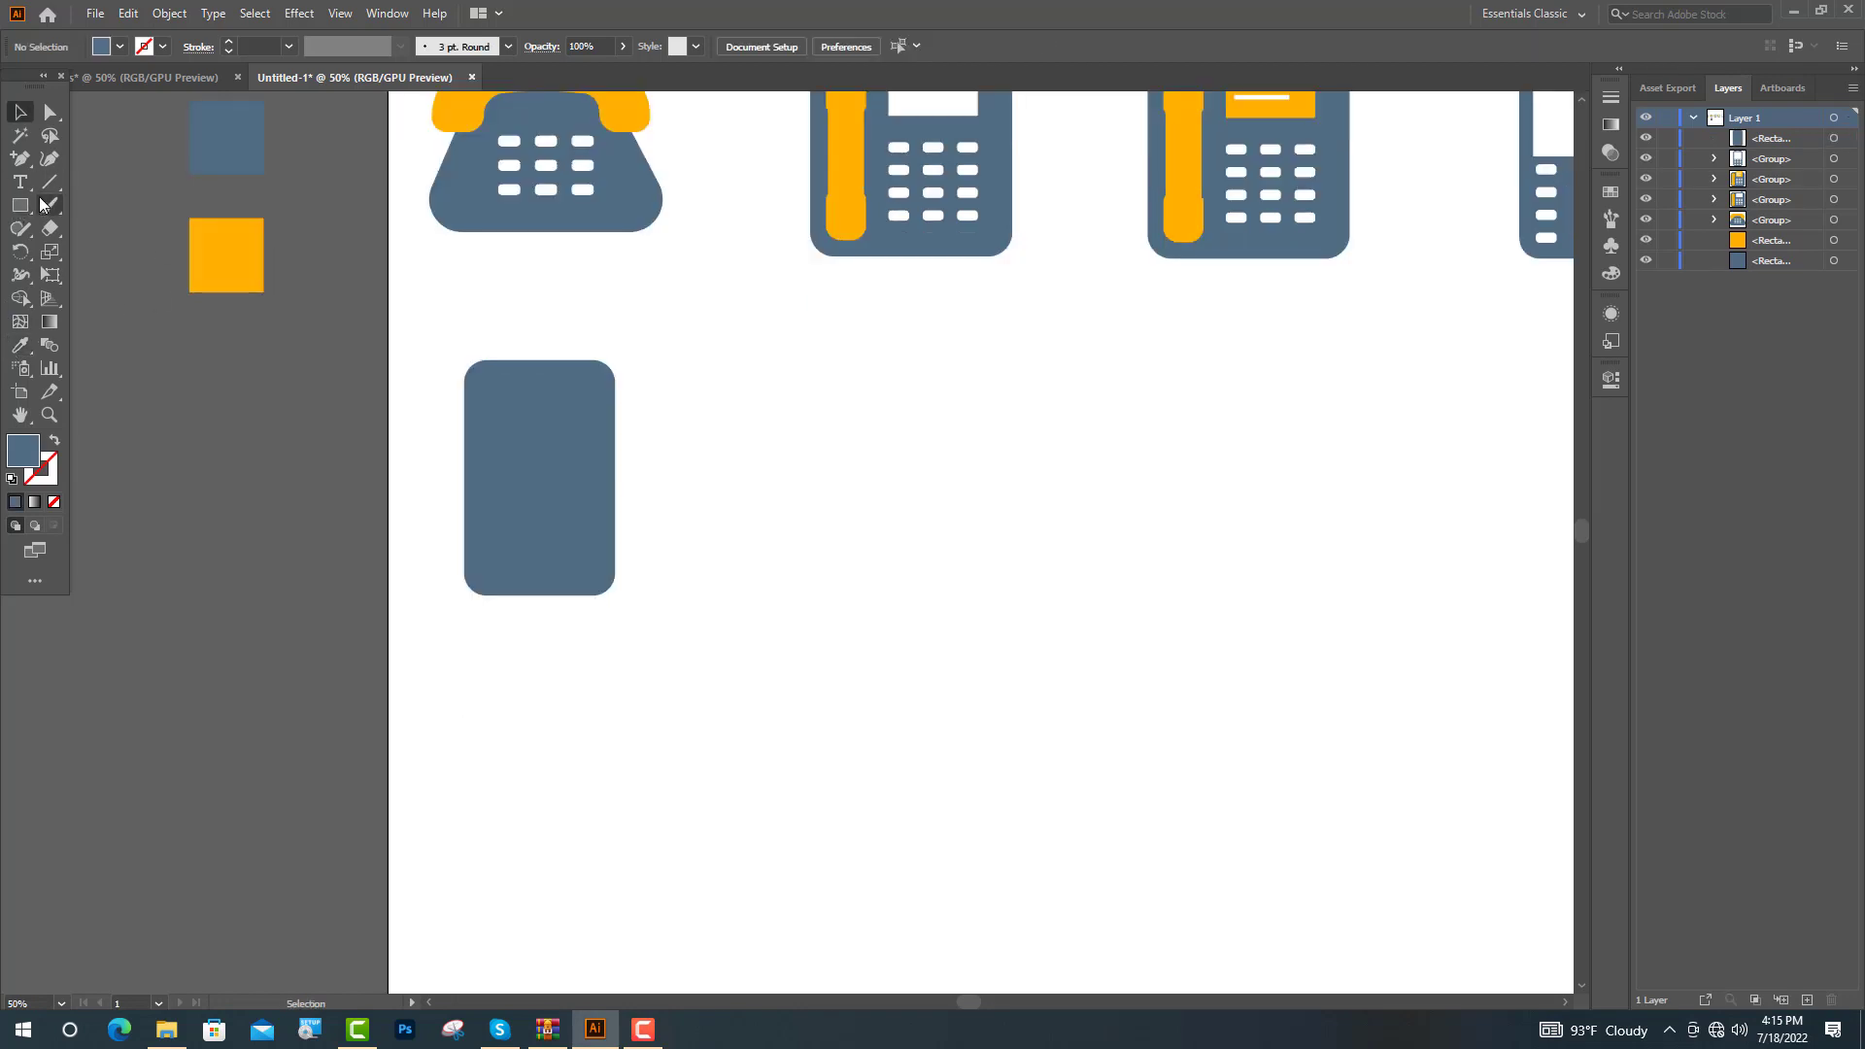
# Step: Draw a tall rectangle inside the new blue body as the smartphone's screen and fill it white
pyautogui.moveTo(501, 403); pyautogui.dragTo(593, 562)
pyautogui.press('i')
pyautogui.click(541, 301)
pyautogui.hotkey('ctrl', 'shift', 'a')
# Step: Draw a horizontal white line about 44 px long above the smartphone's screen and set its stroke to 5 pt
pyautogui.hotkey('ctrl', '=')
pyautogui.hotkey('ctrl', '=')
pyautogui.hotkey('ctrl', '=')
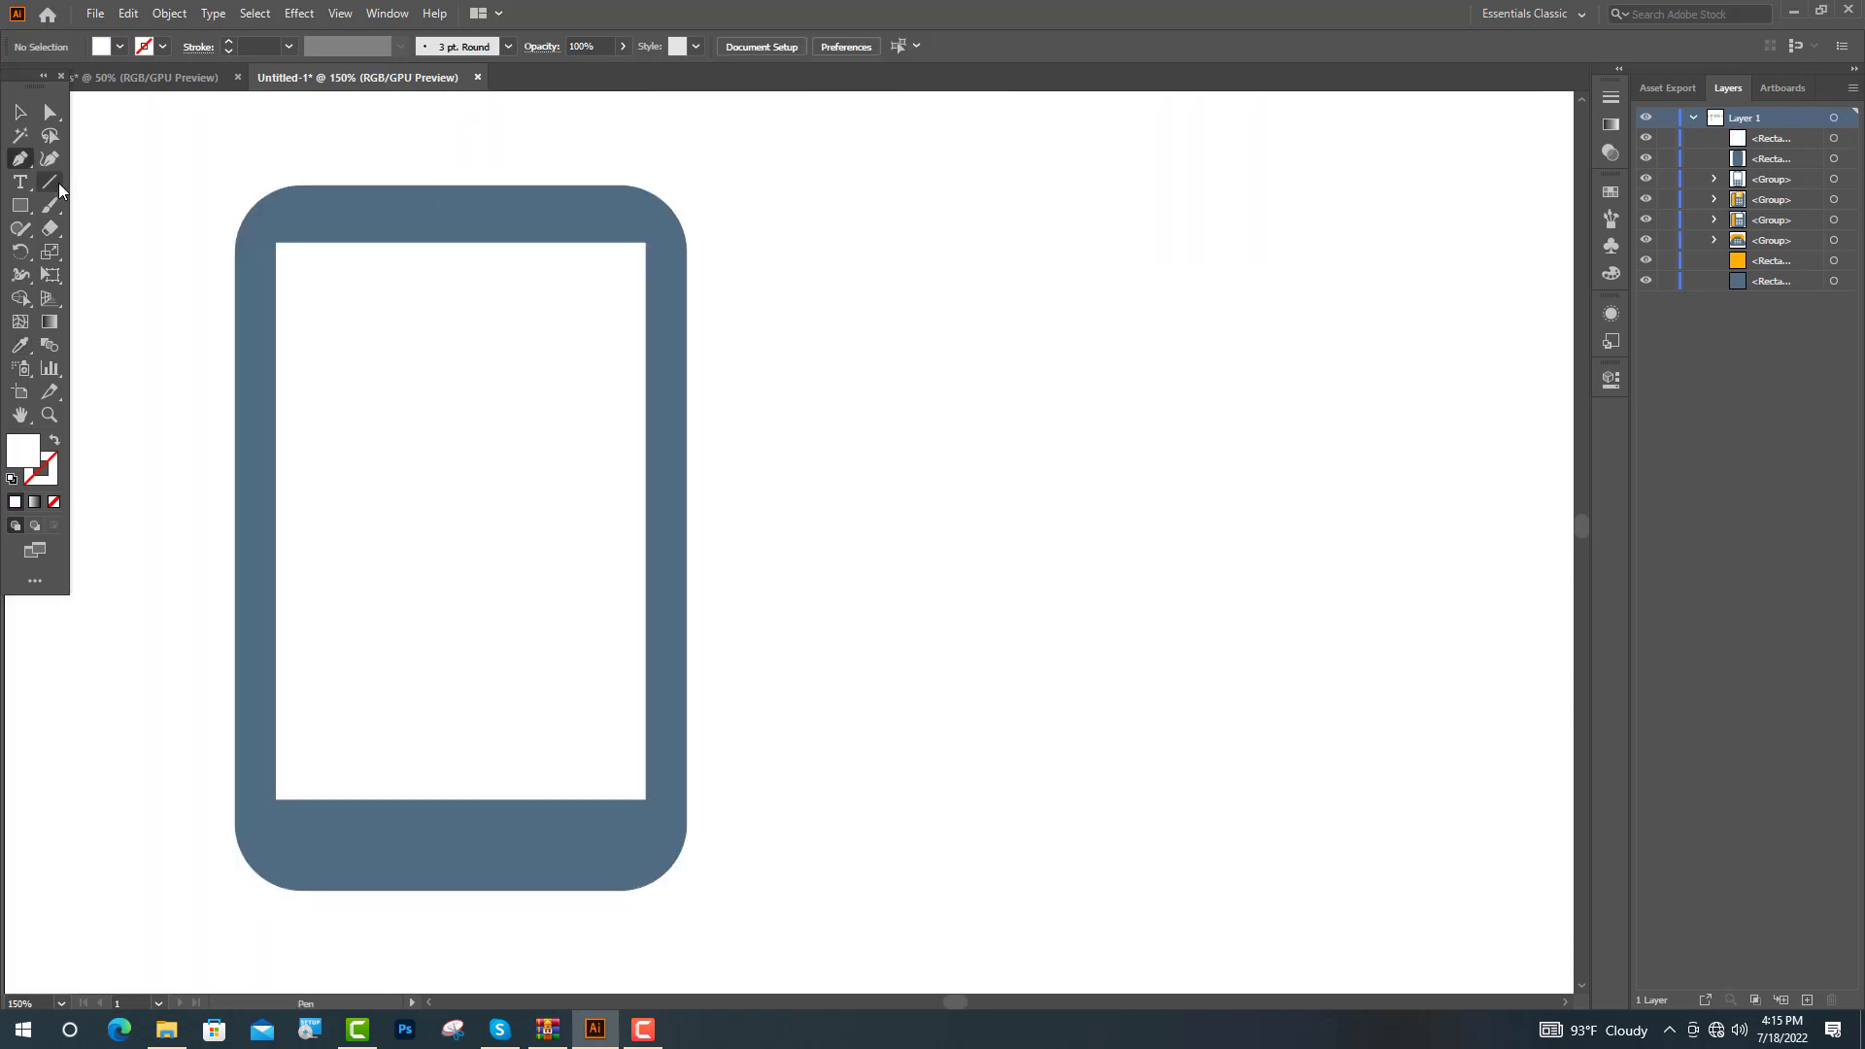
pyautogui.click(51, 183)
pyautogui.moveTo(419, 218); pyautogui.dragTo(485, 216)
pyautogui.press('v')
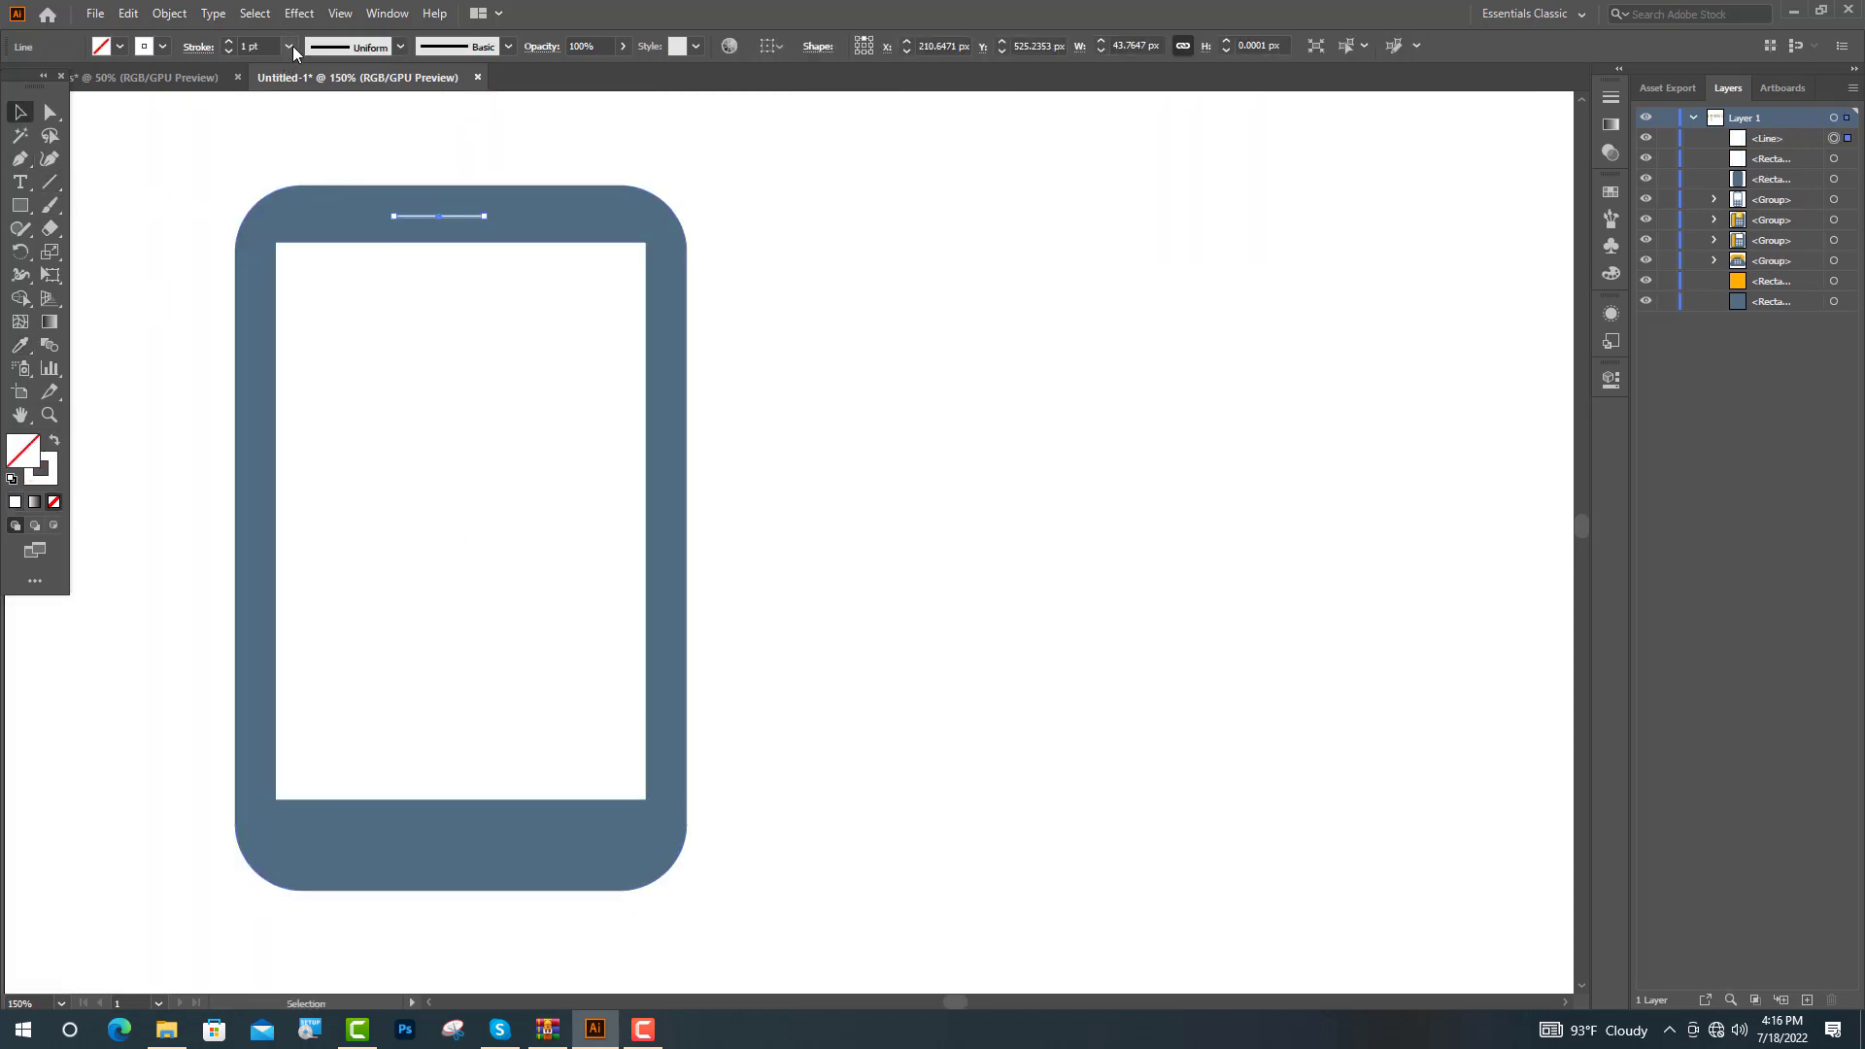
pyautogui.moveTo(248, 45); pyautogui.dragTo(236, 52)
pyautogui.write('5')
pyautogui.press('Return')
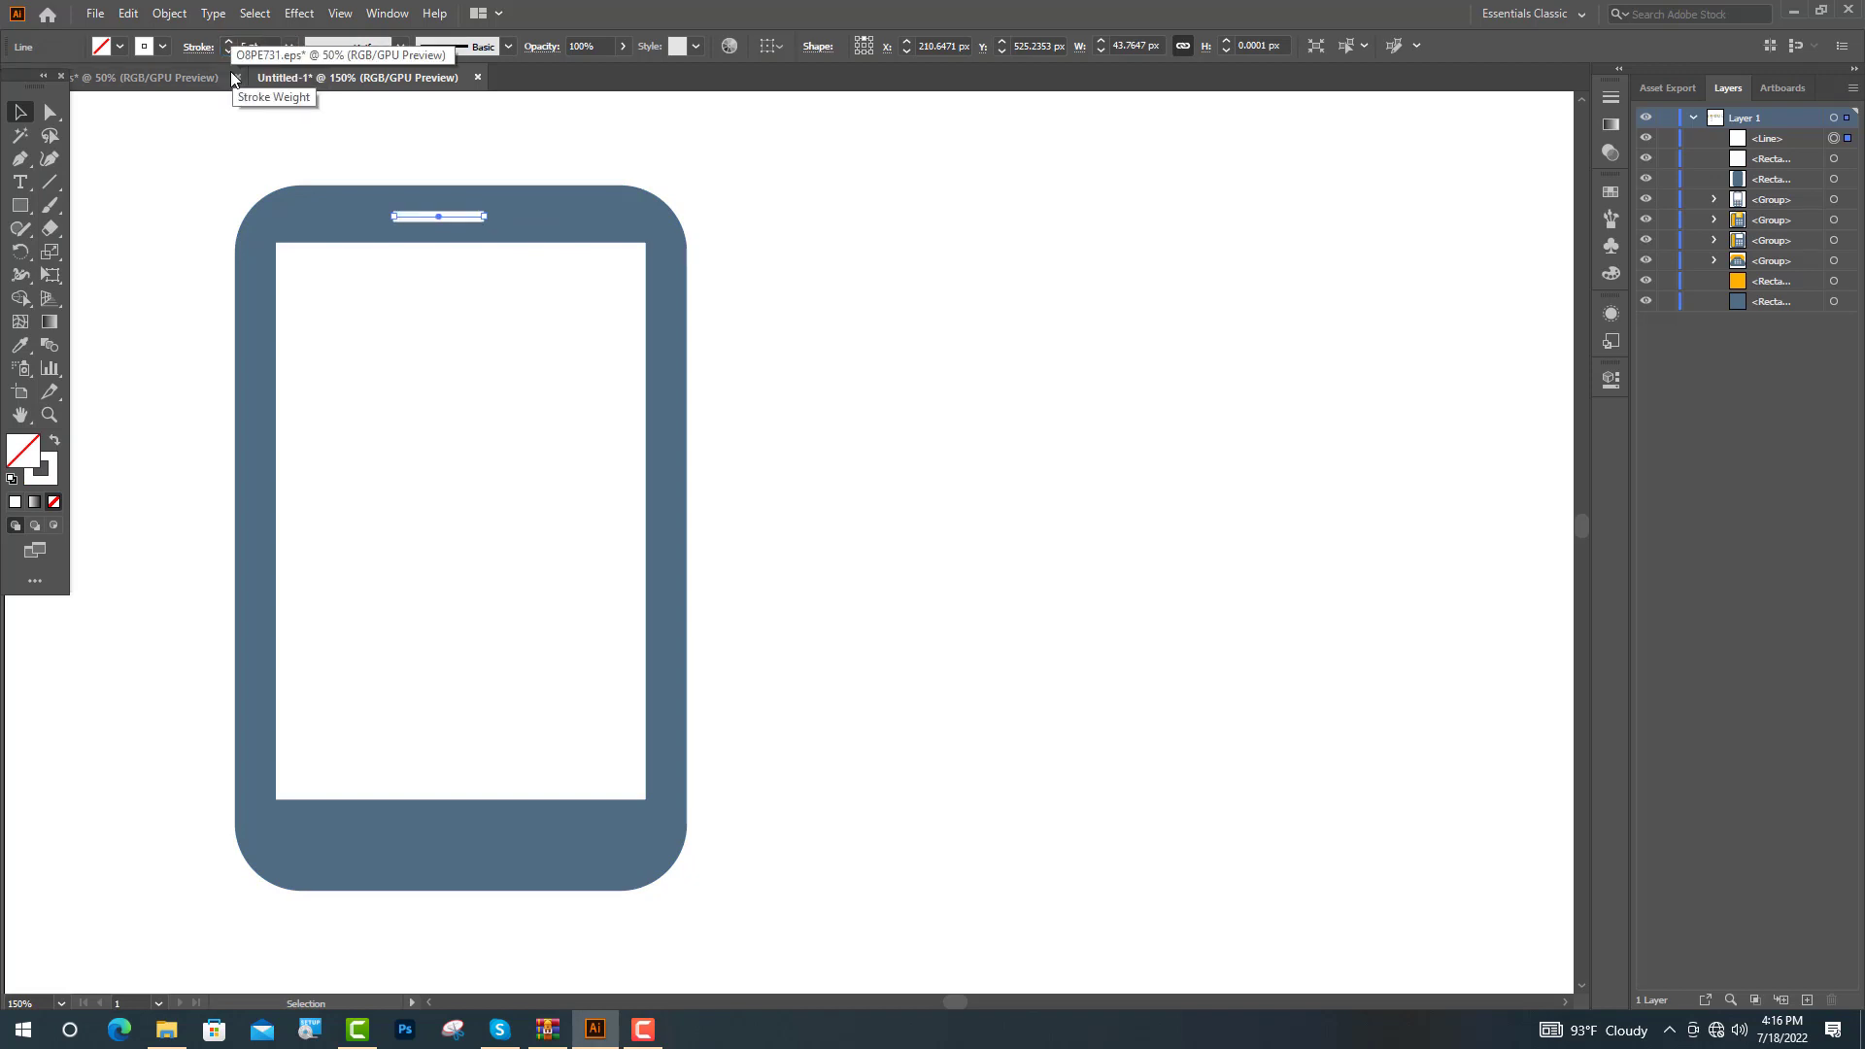
# Step: Give the smartphone's speaker line round caps and expand it into a filled shape
pyautogui.click(198, 47)
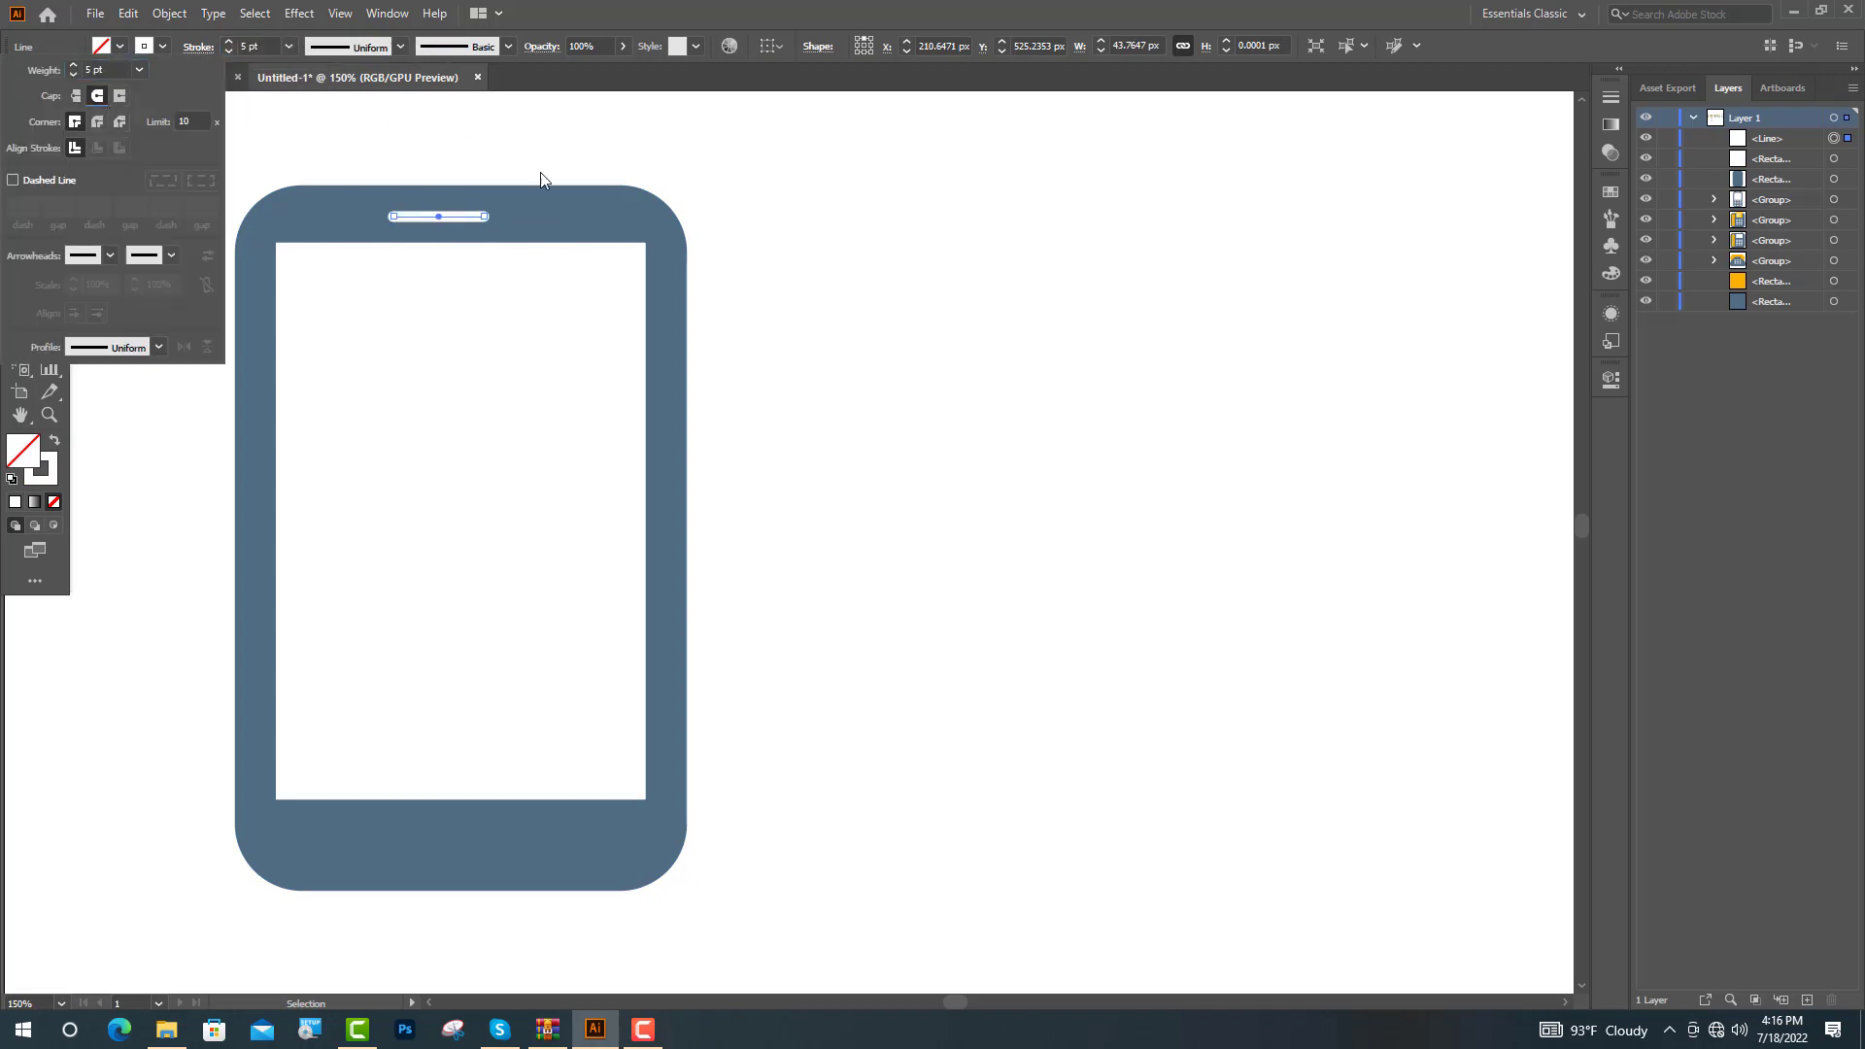
pyautogui.click(169, 13)
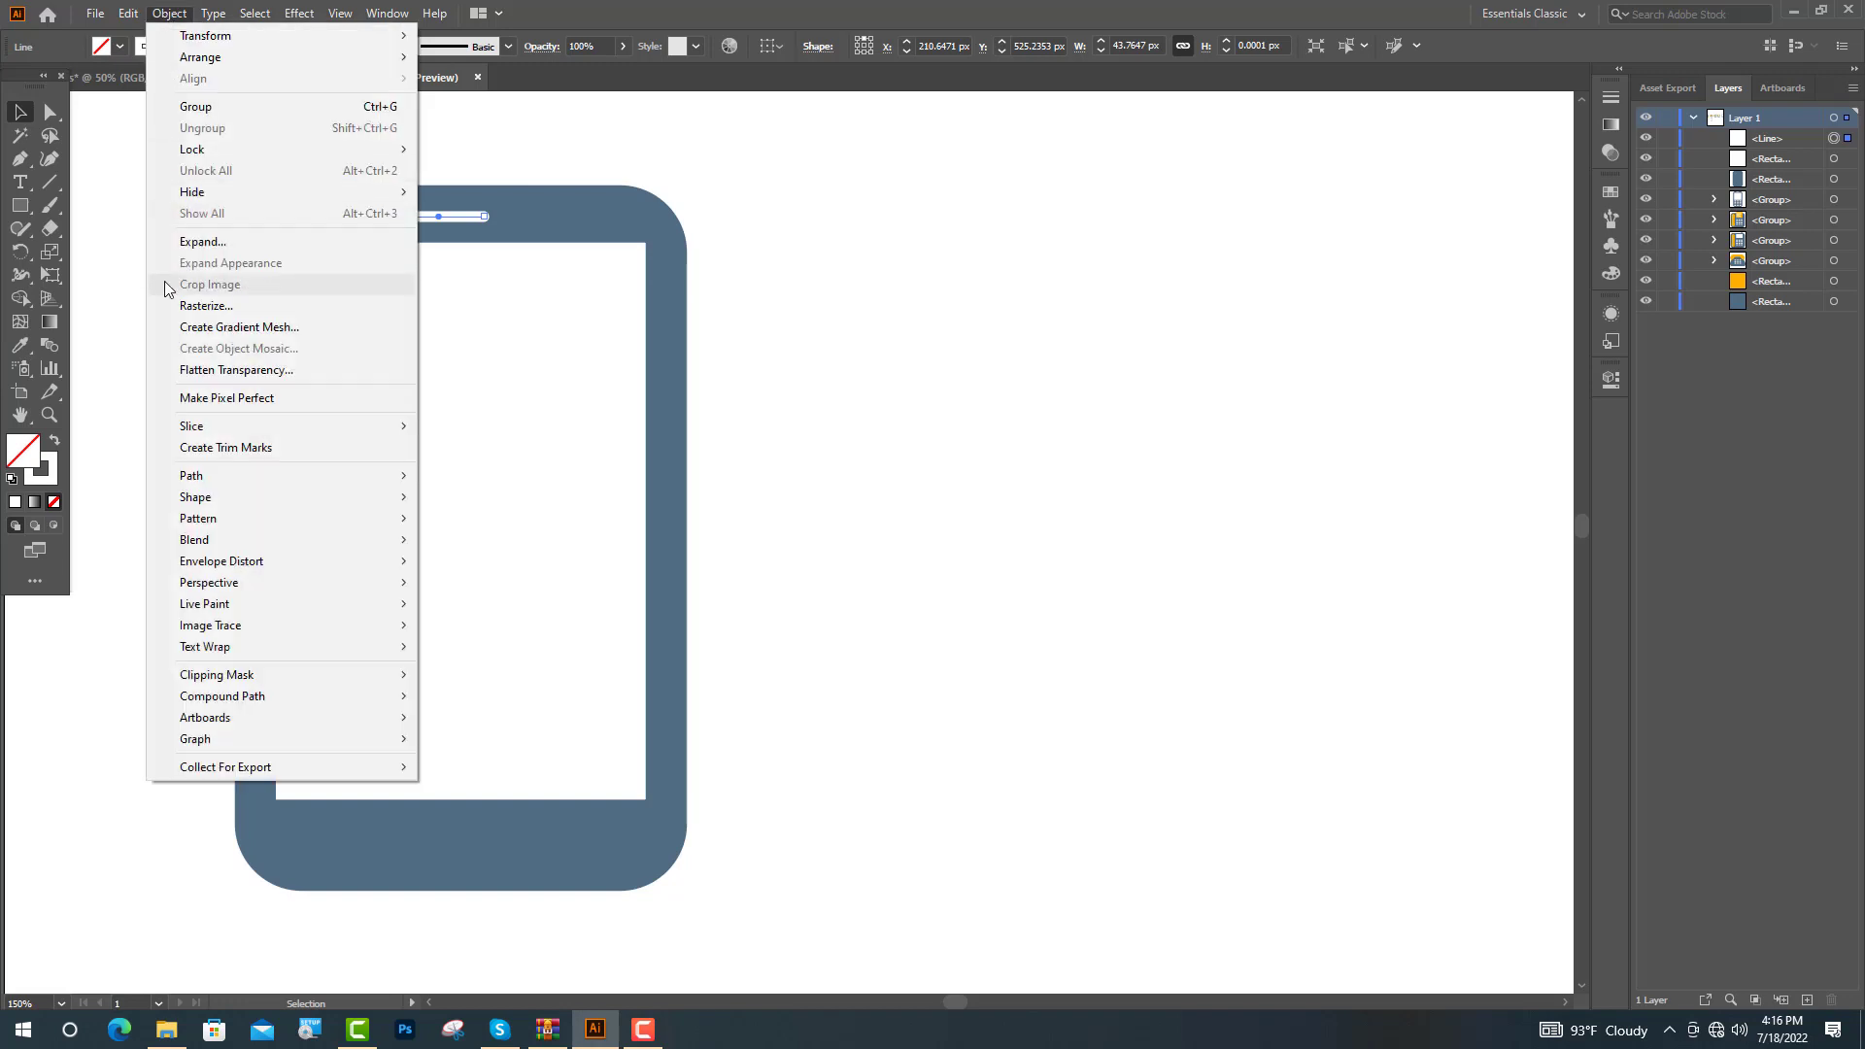
pyautogui.click(201, 240)
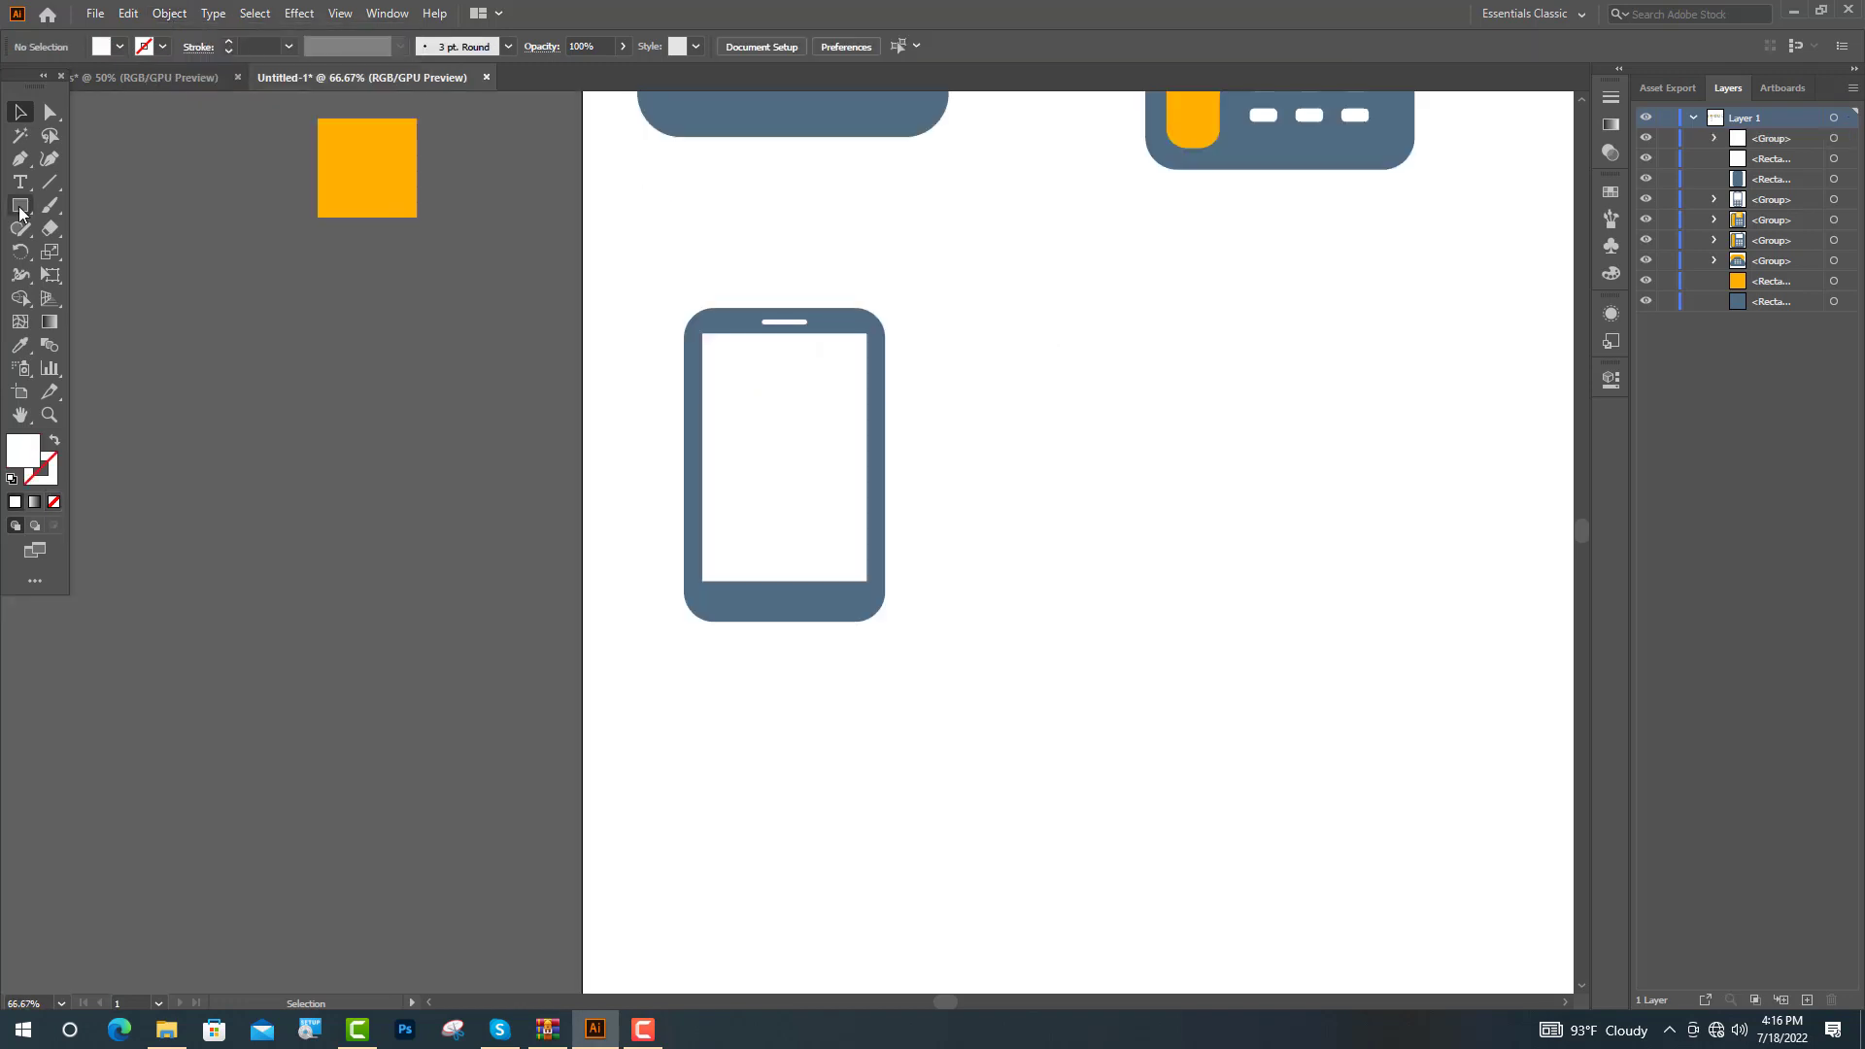
# Step: Draw a white home-button circle below the screen and an orange circle about 106 px wide over the smartphone's right edge
pyautogui.moveTo(21, 205); pyautogui.dragTo(72, 248)
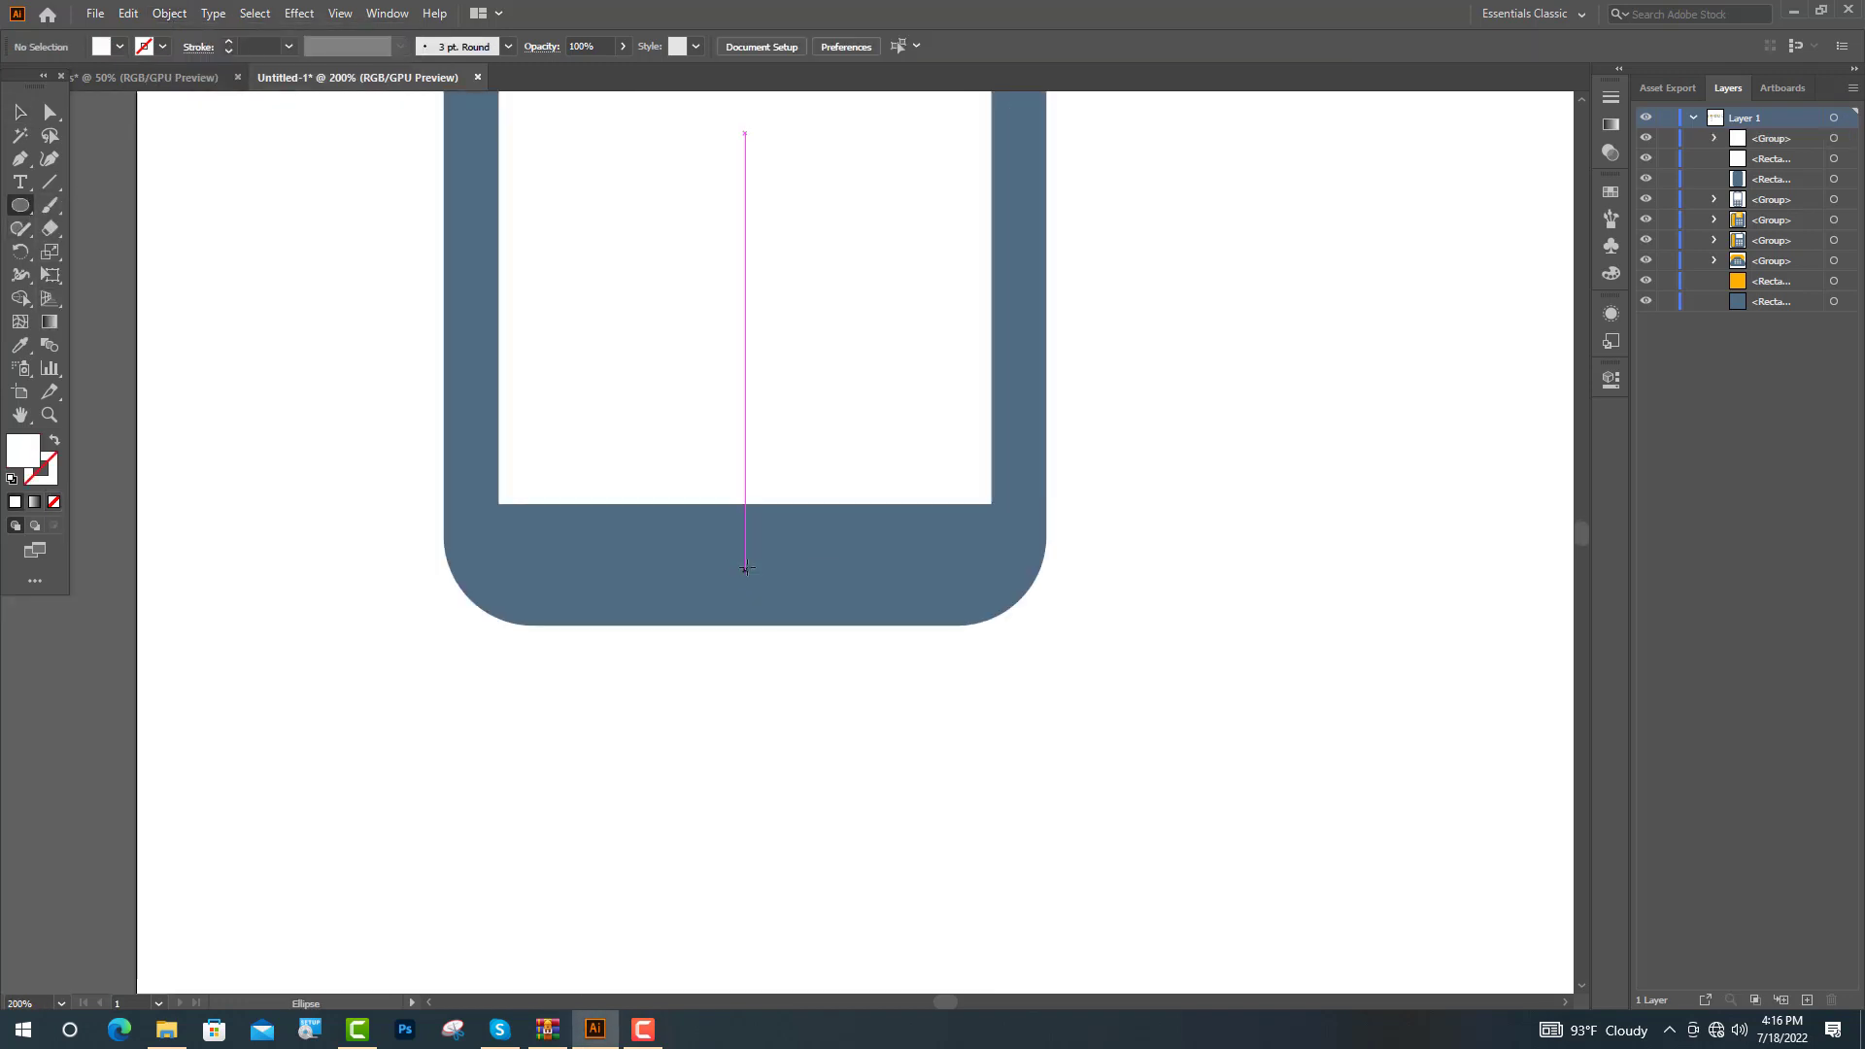
pyautogui.moveTo(746, 569); pyautogui.dragTo(775, 598)
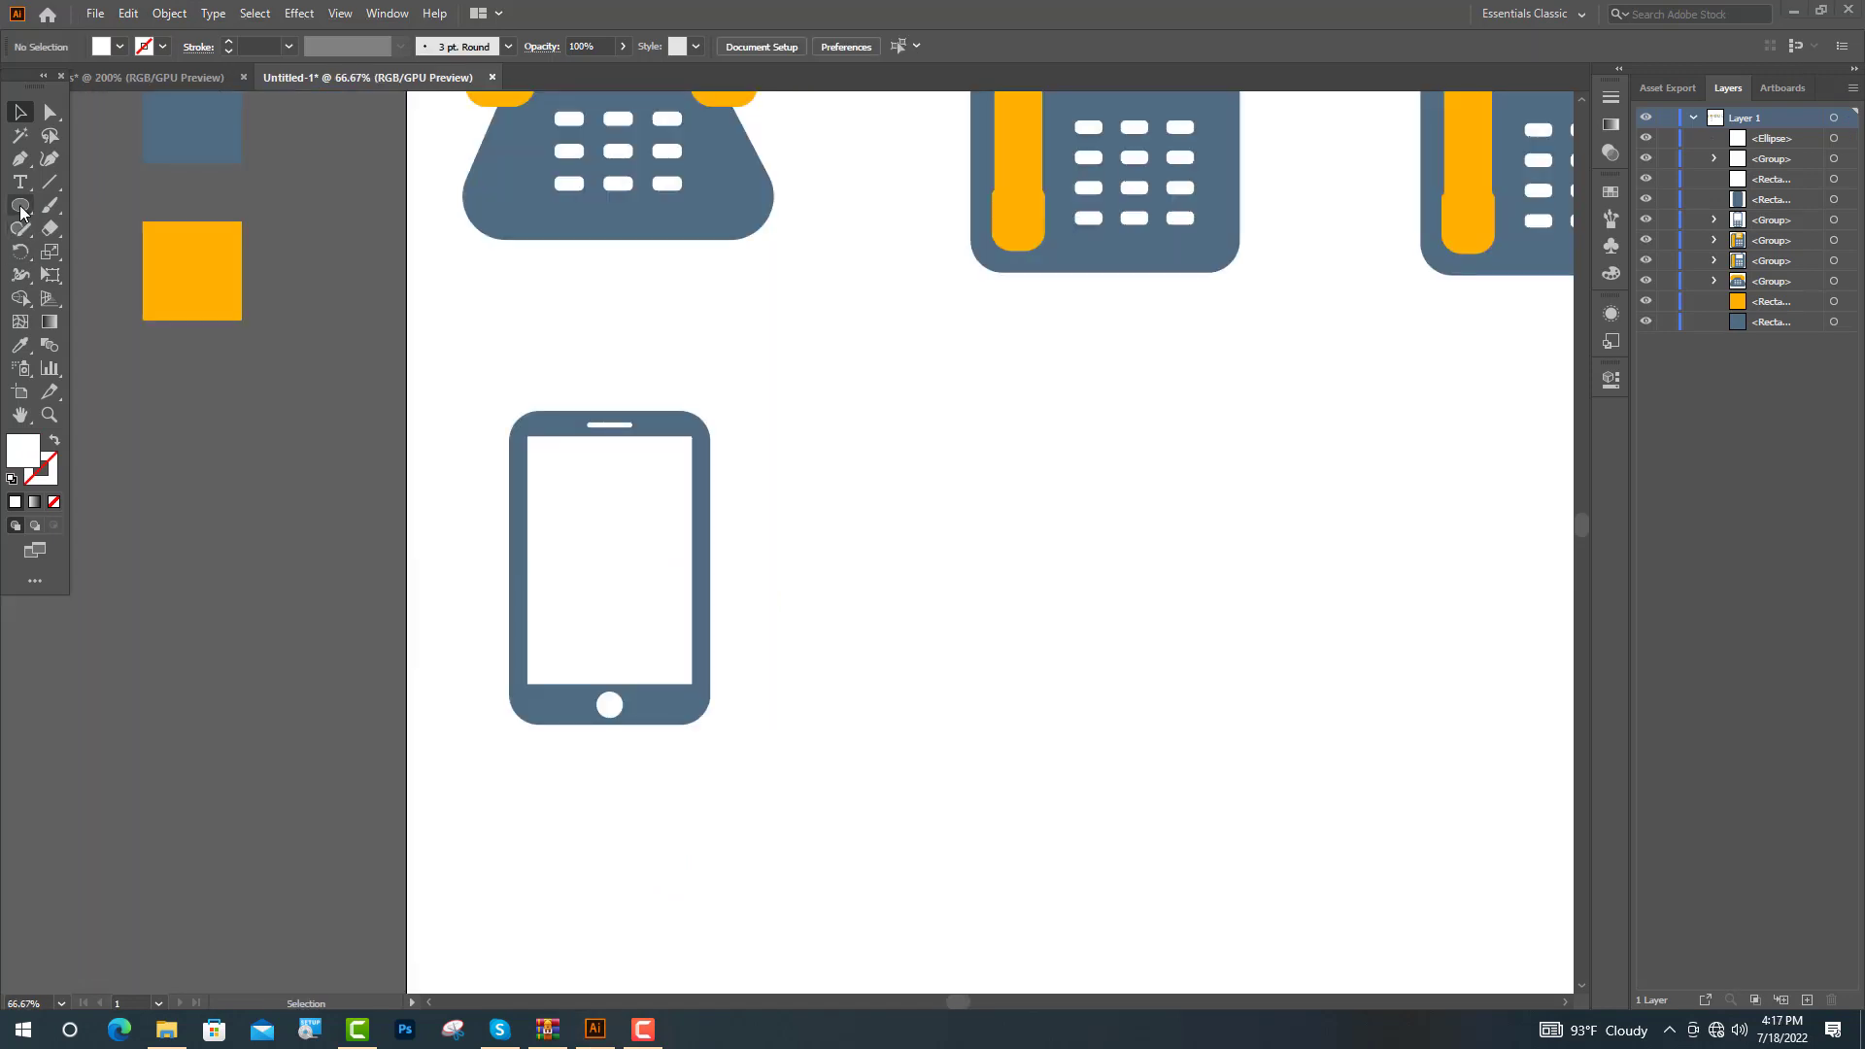
pyautogui.click(21, 206)
pyautogui.moveTo(691, 485)
pyautogui.mouseDown()
pyautogui.moveTo(766, 545)
pyautogui.moveTo(741, 522)
pyautogui.mouseUp()
pyautogui.press('i')
pyautogui.click(183, 275)
pyautogui.press('v')
# Step: Create an orange three-sided polygon with a 50 px radius beside the smartphone
pyautogui.moveTo(20, 214); pyautogui.dragTo(104, 277)
pyautogui.click(954, 546)
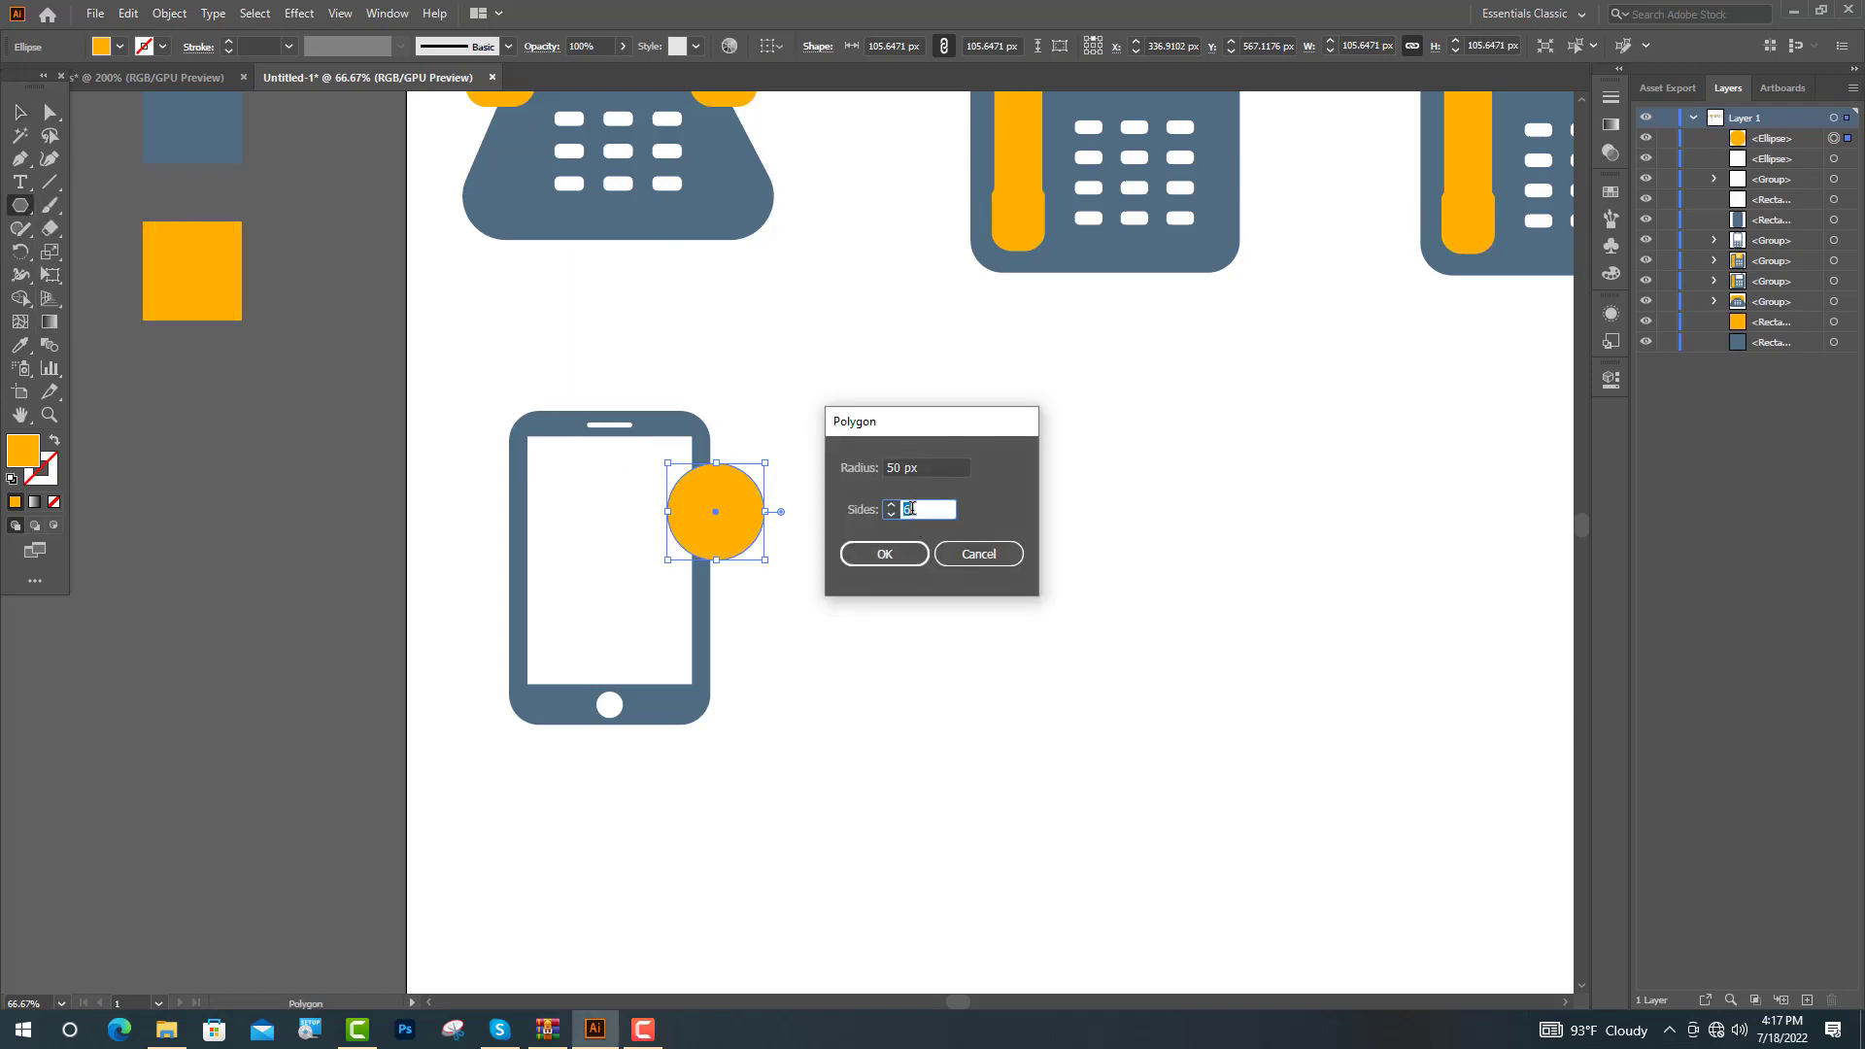
pyautogui.write('3')
pyautogui.press('Return')
pyautogui.press('v')
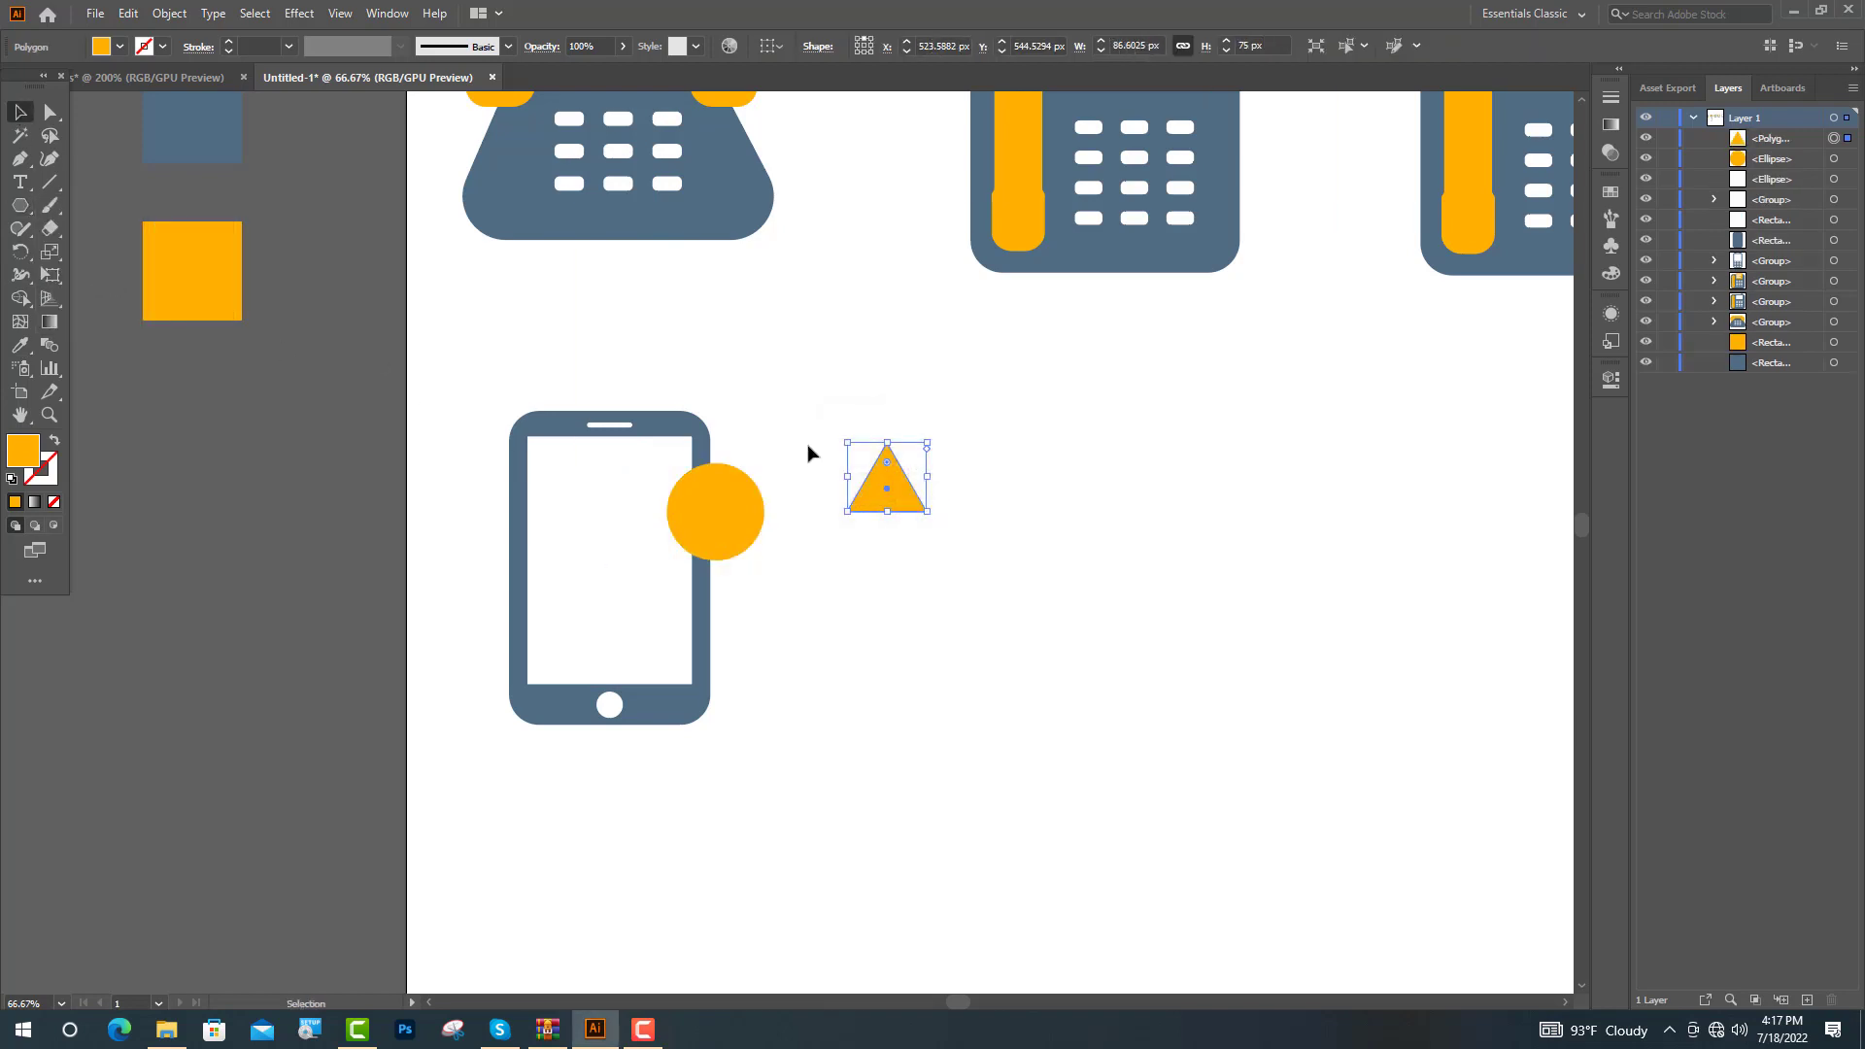
# Step: Move the triangle to the orange circle's lower left edge and reshape its points into a slanted speech-bubble tail
pyautogui.moveTo(935, 435); pyautogui.dragTo(670, 563)
pyautogui.scroll(3, 665, 558)
pyautogui.moveTo(1325, 399); pyautogui.dragTo(651, 620)
pyautogui.press('a')
pyautogui.moveTo(537, 506); pyautogui.dragTo(688, 474)
pyautogui.moveTo(657, 709); pyautogui.dragTo(674, 592)
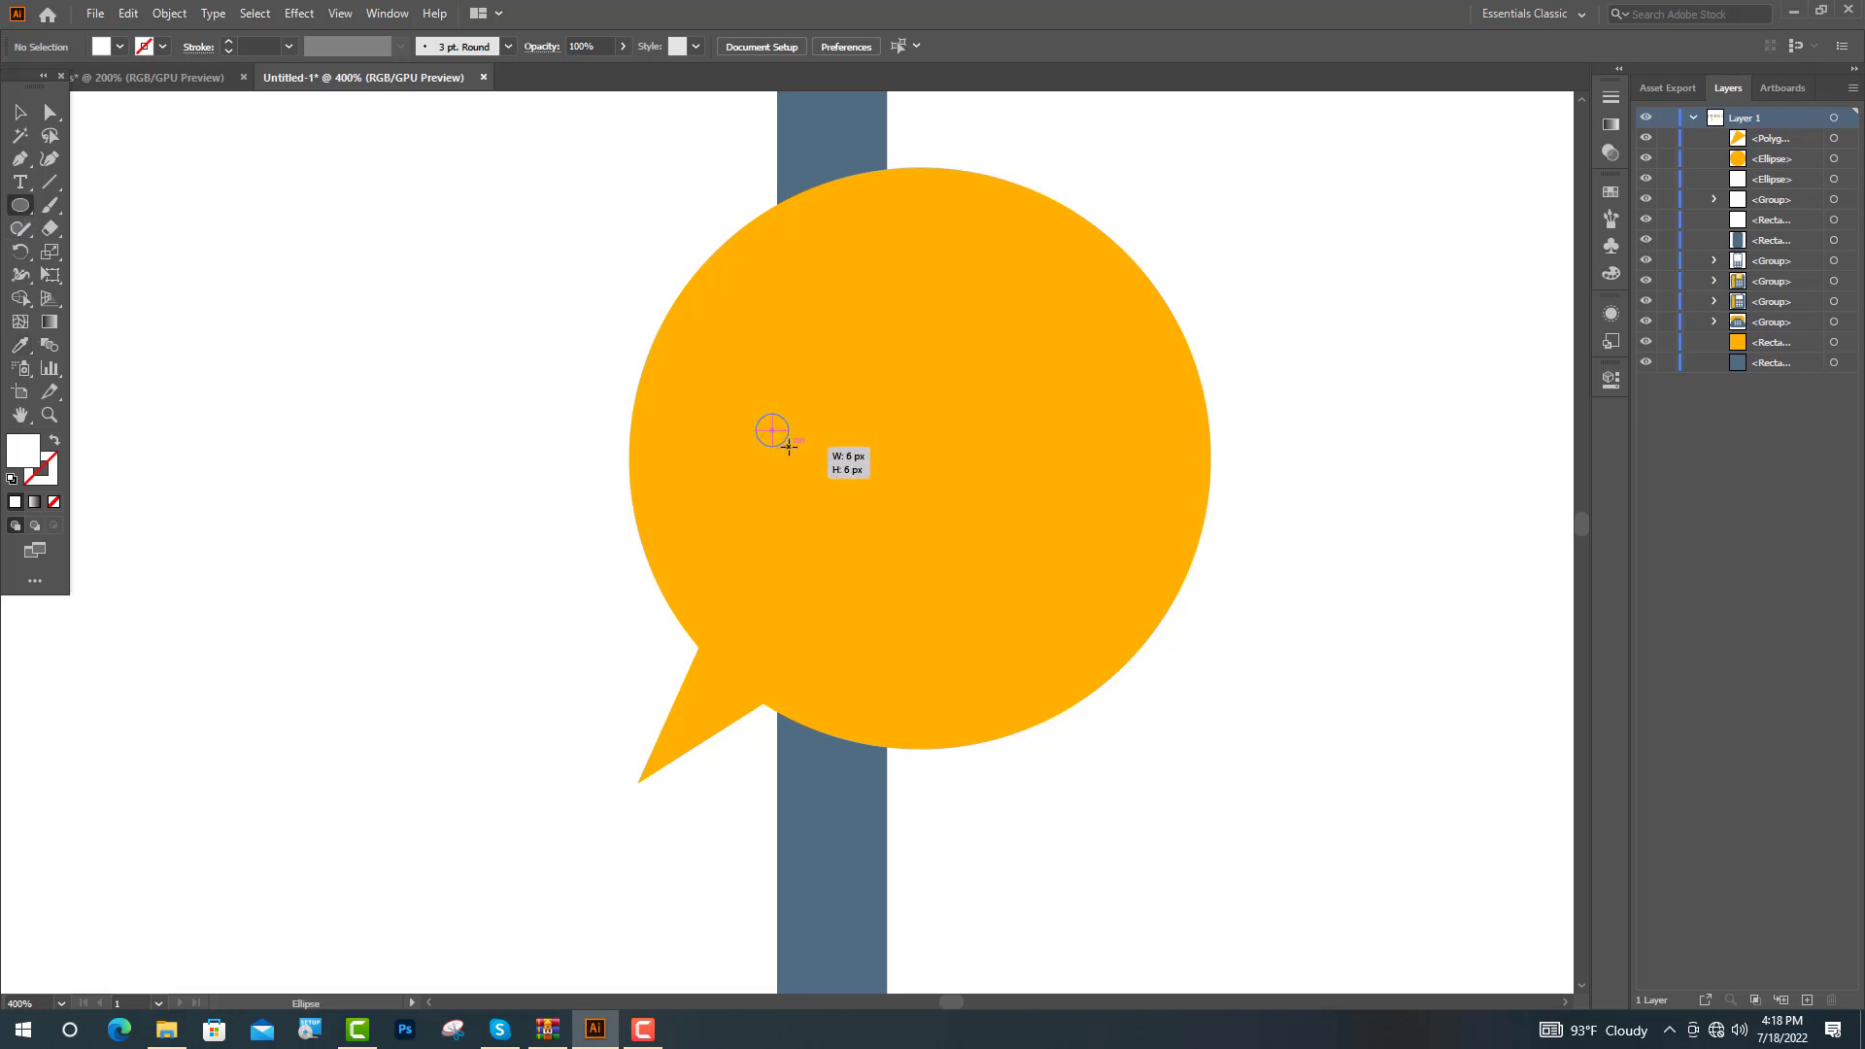
# Step: Duplicate the small white dot on the speech bubble twice to make a row of three evenly spaced dots
pyautogui.press('v')
pyautogui.moveTo(789, 447); pyautogui.dragTo(877, 432)
pyautogui.hotkey('ctrl', 'd')
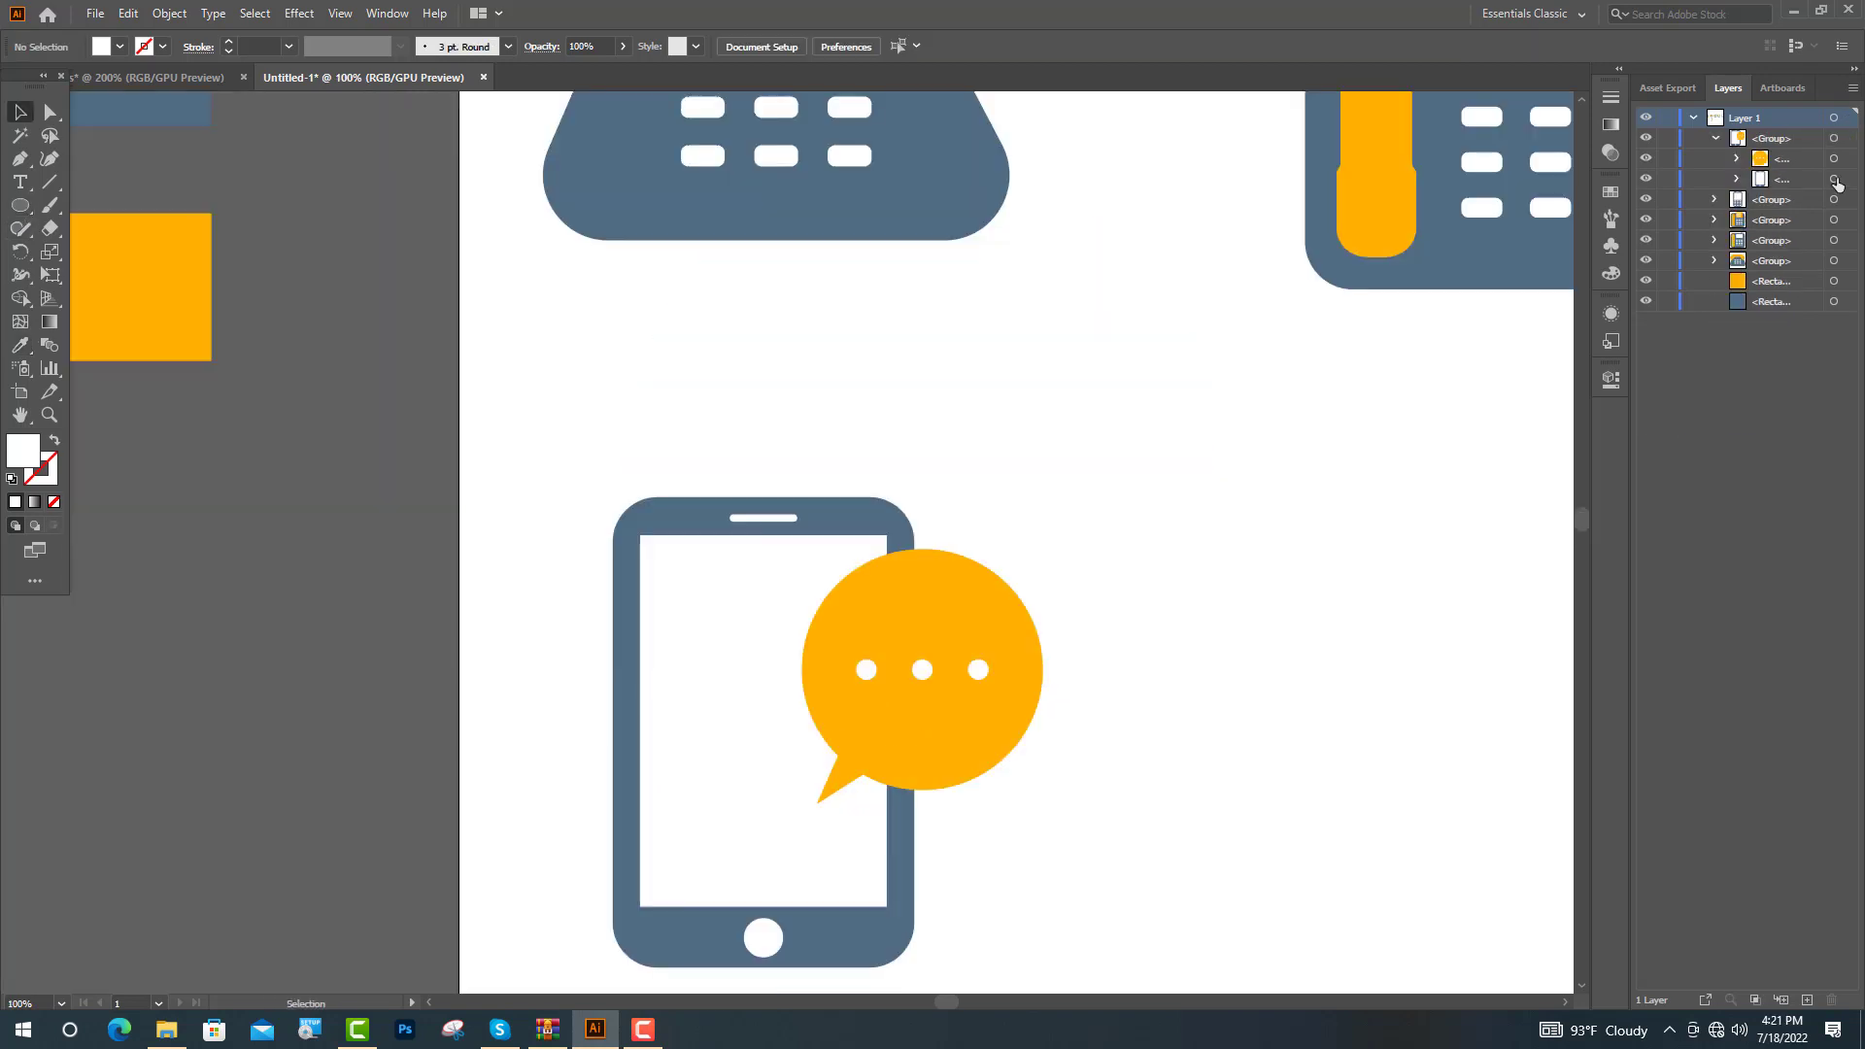
# Step: Copy the smartphone without its speech bubble to the right, below the keypad phone
pyautogui.click(761, 725)
pyautogui.hotkey('ctrl', '-')
pyautogui.hotkey('ctrl', '-')
pyautogui.hotkey('ctrl', '-')
pyautogui.moveTo(741, 633); pyautogui.dragTo(1042, 717)
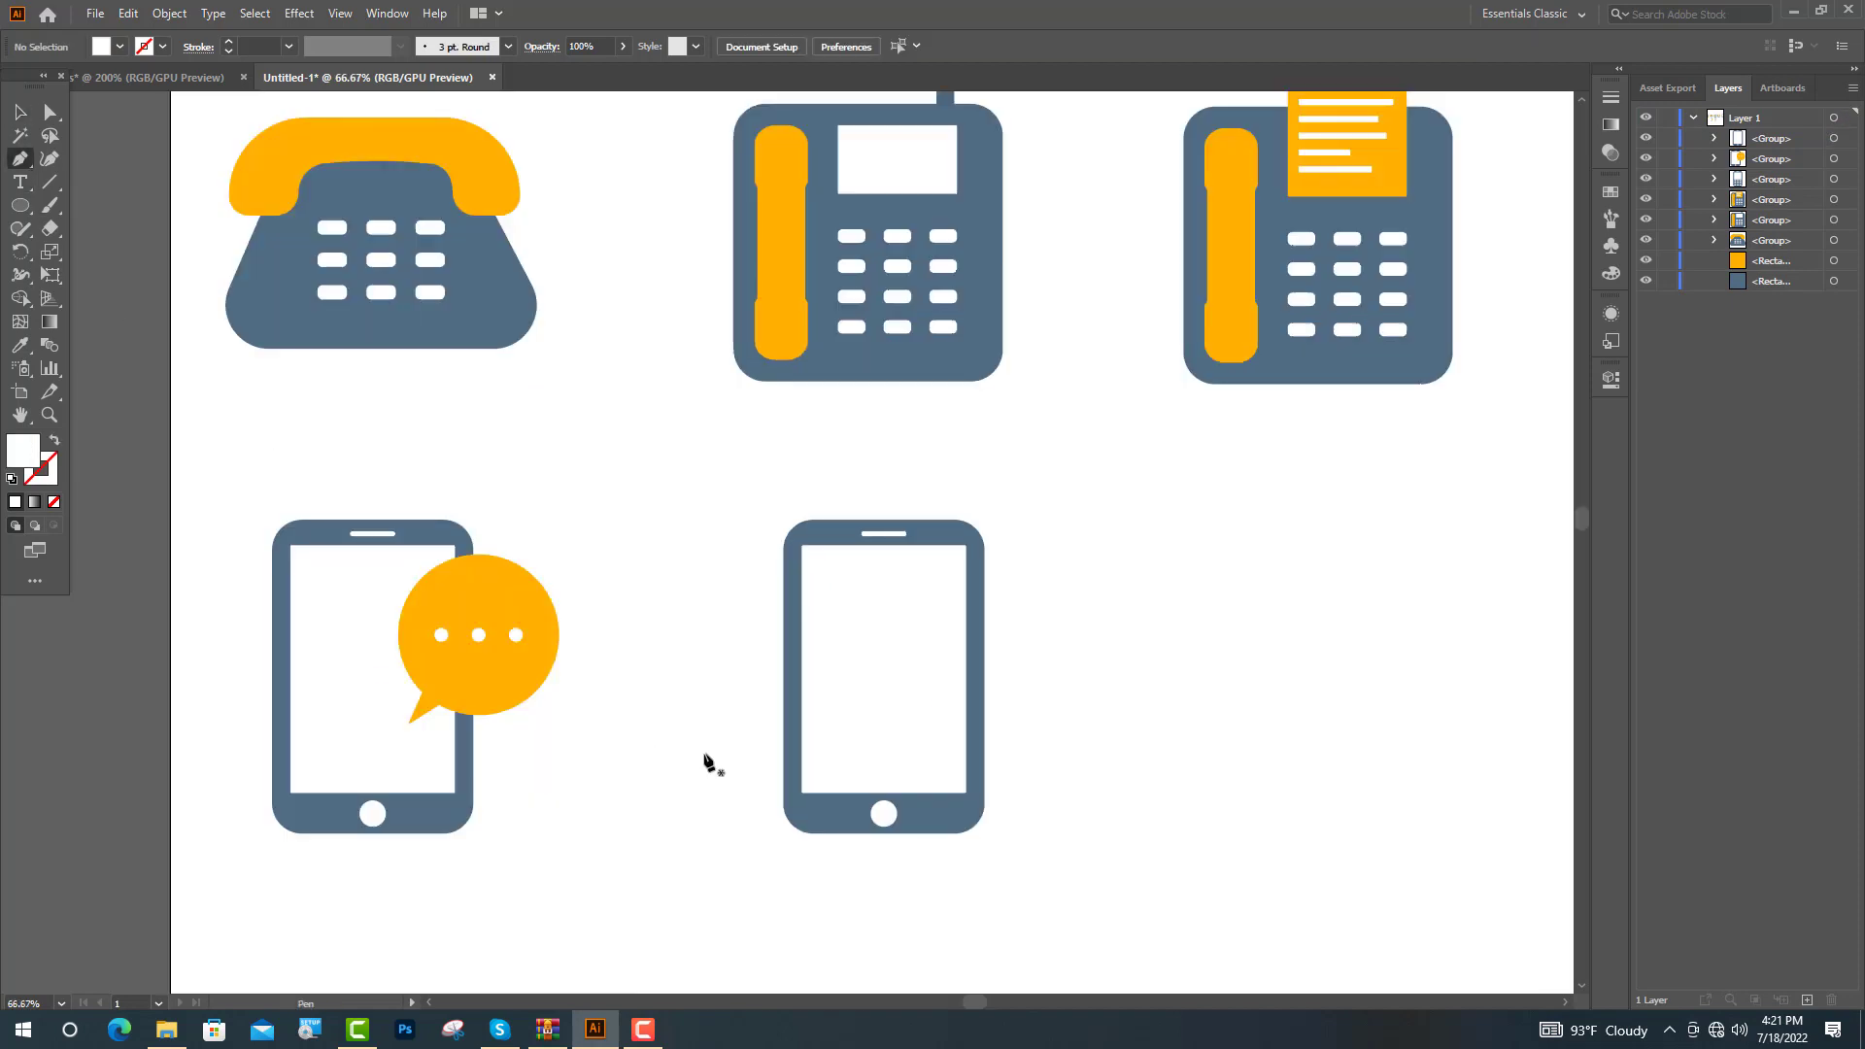
# Step: Draw an arc about 15 px wide and 68 px high left of the copied smartphone, with an orange stroke and no fill
pyautogui.click(738, 612)
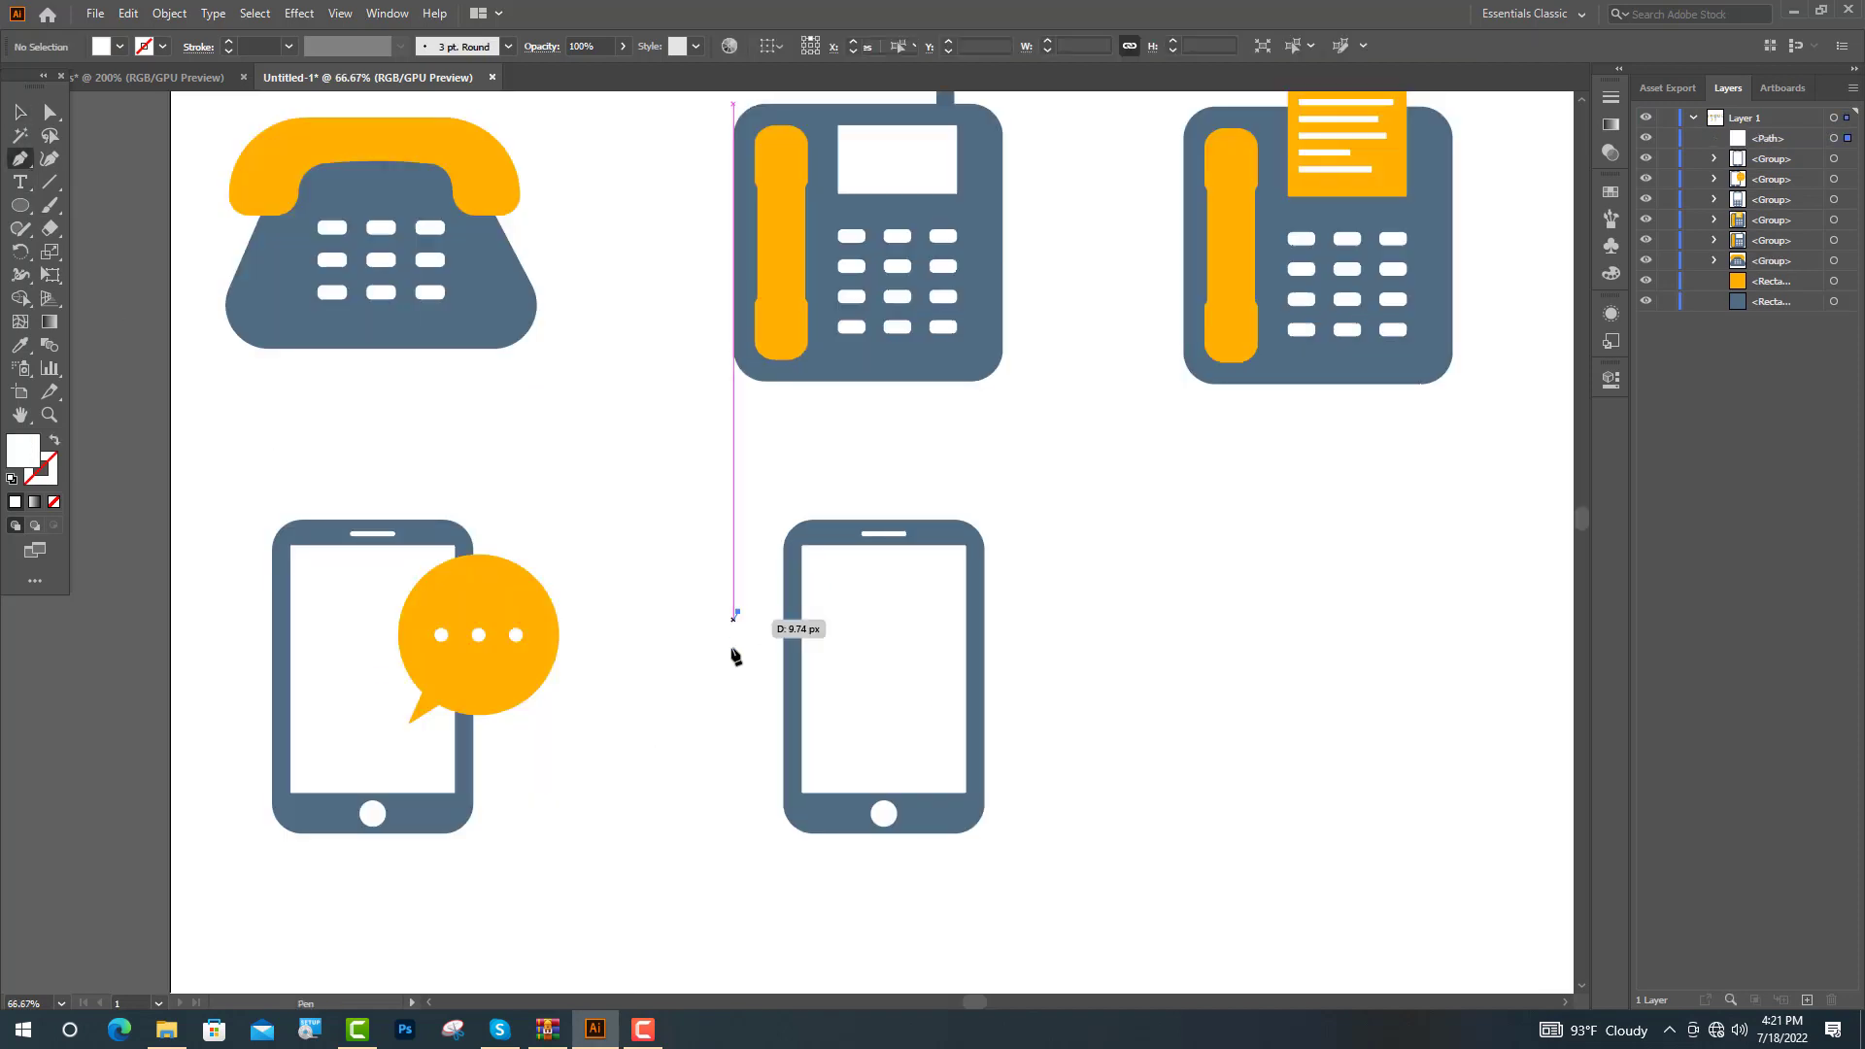
pyautogui.moveTo(778, 736); pyautogui.dragTo(779, 738)
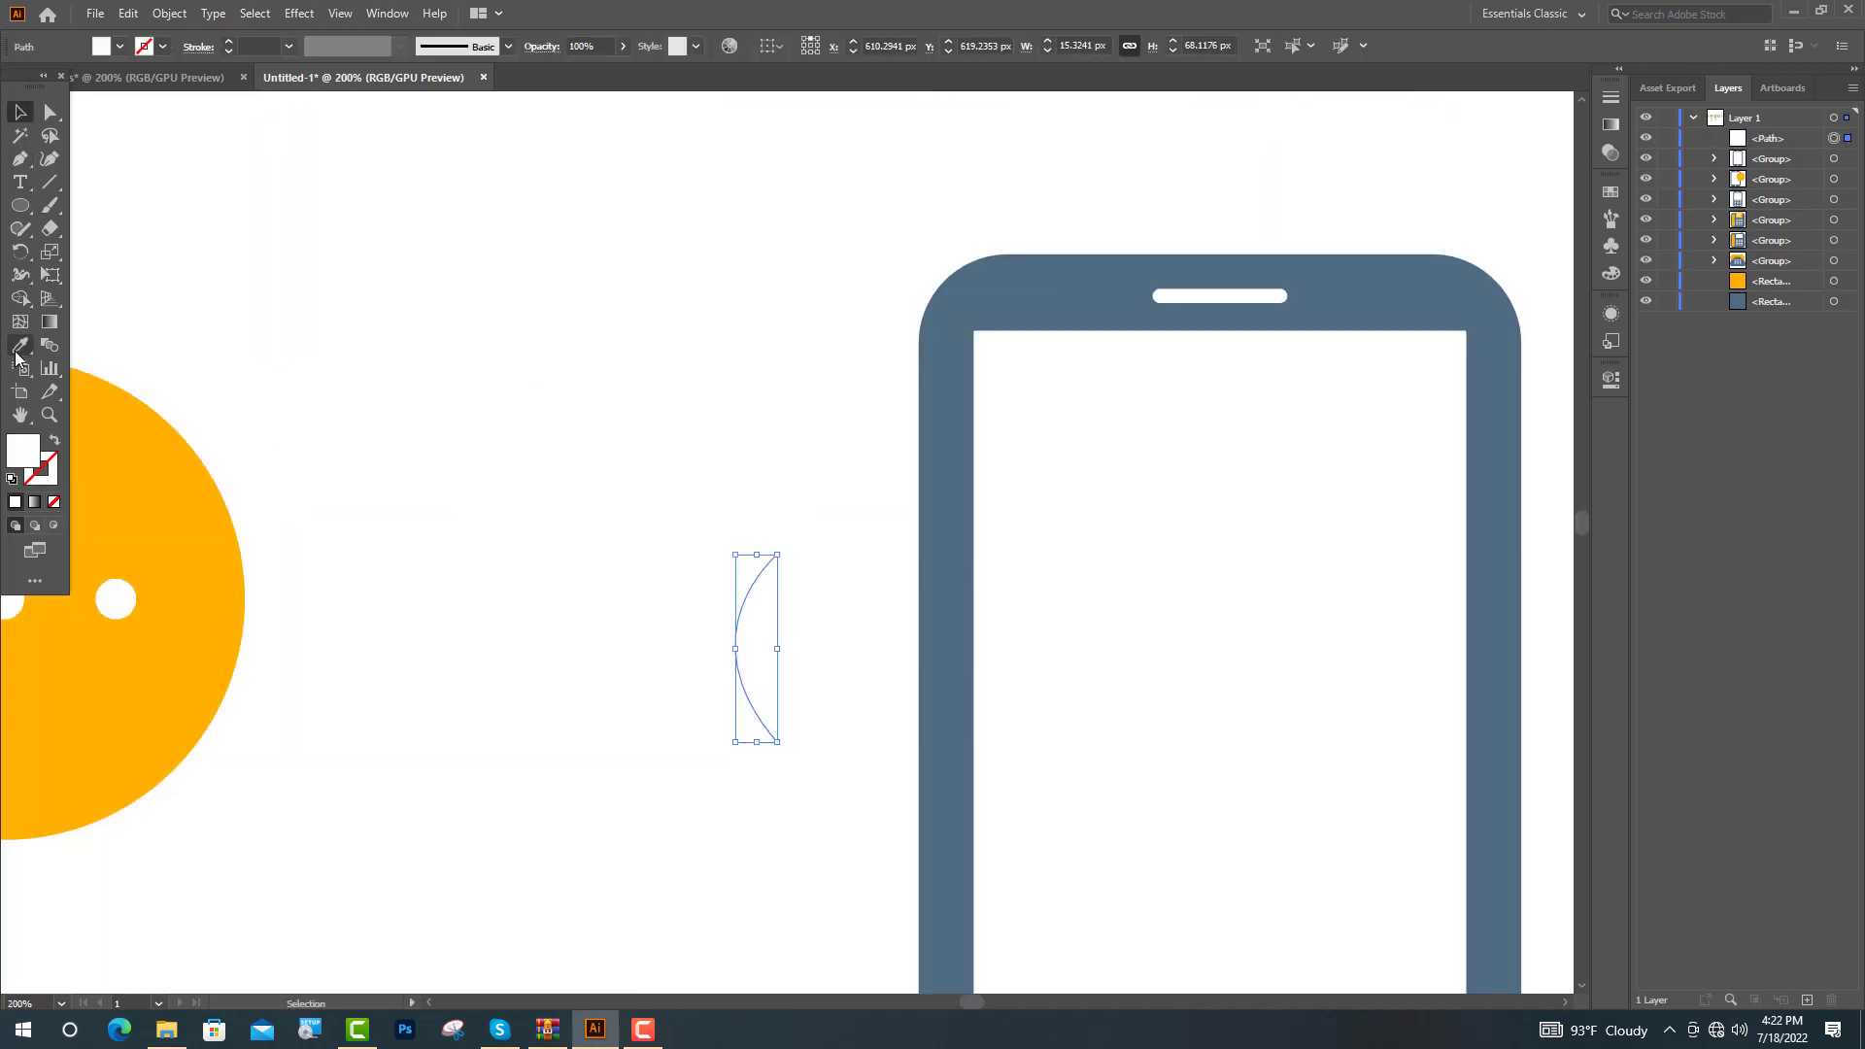
pyautogui.click(19, 346)
pyautogui.click(171, 466)
pyautogui.press('v')
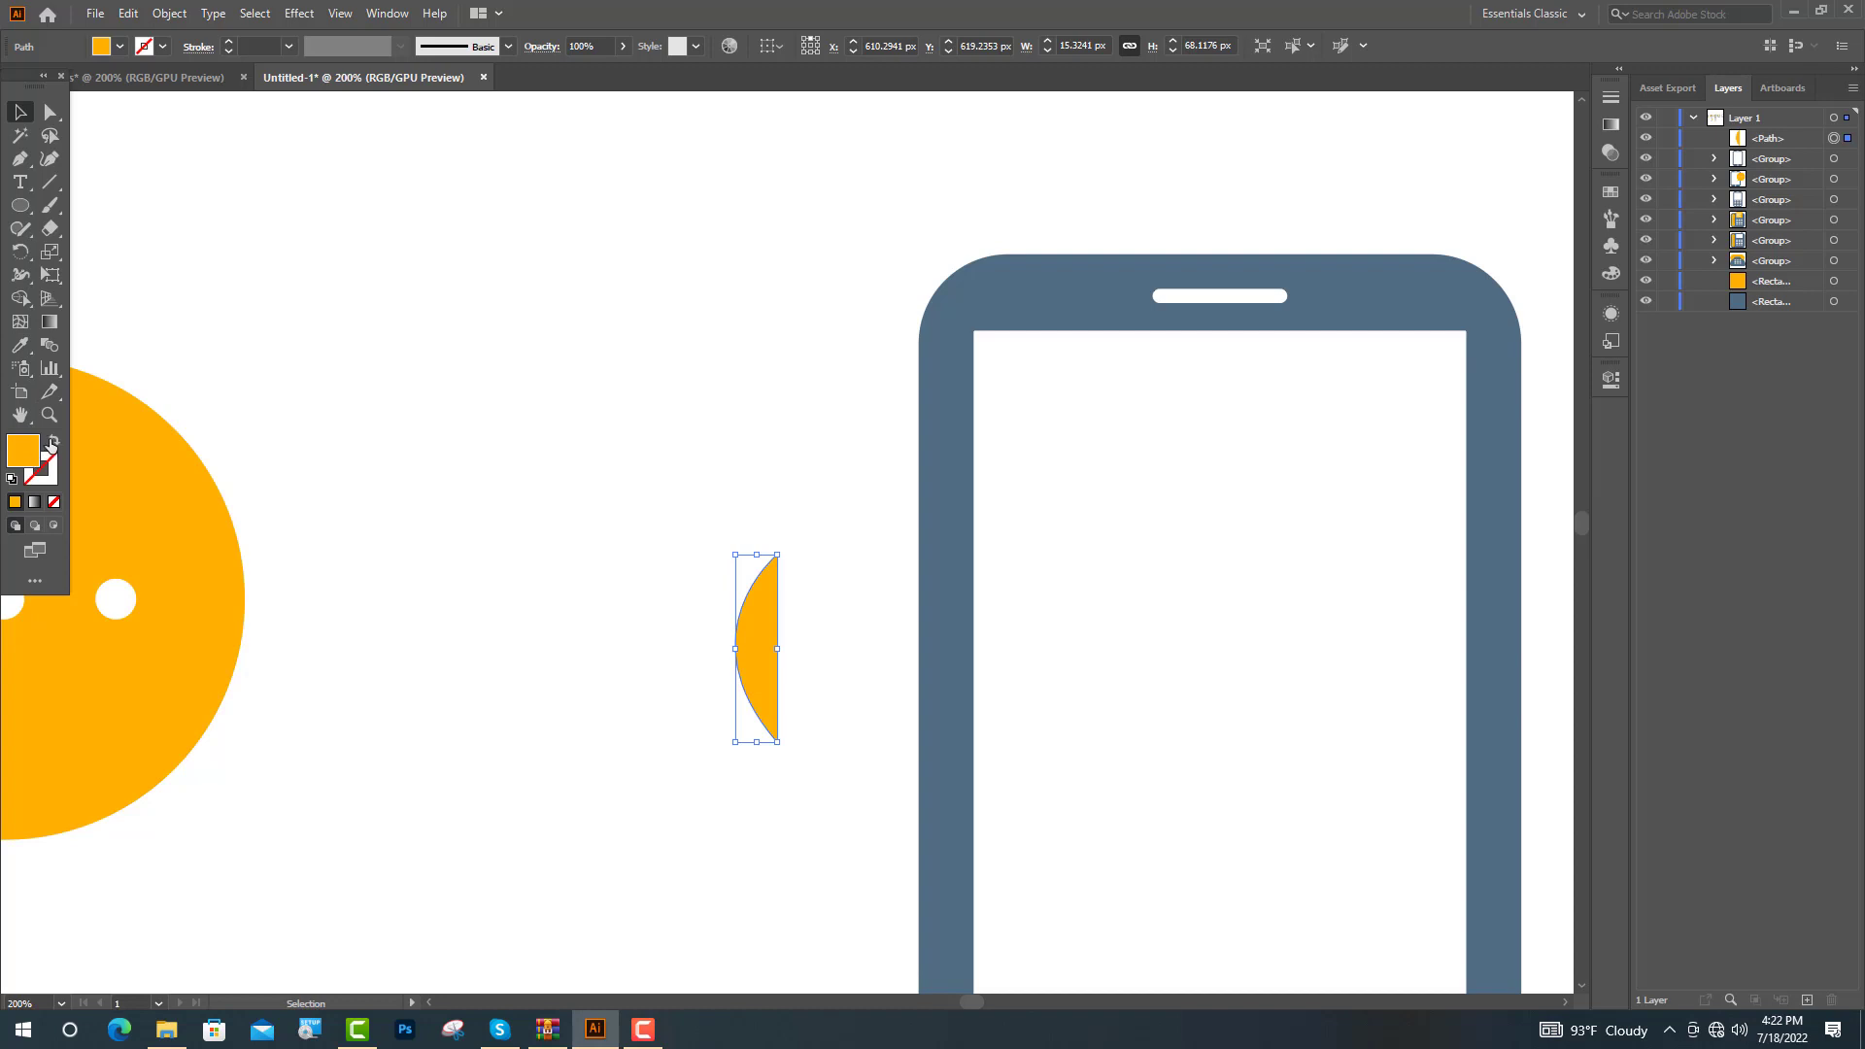
pyautogui.click(52, 443)
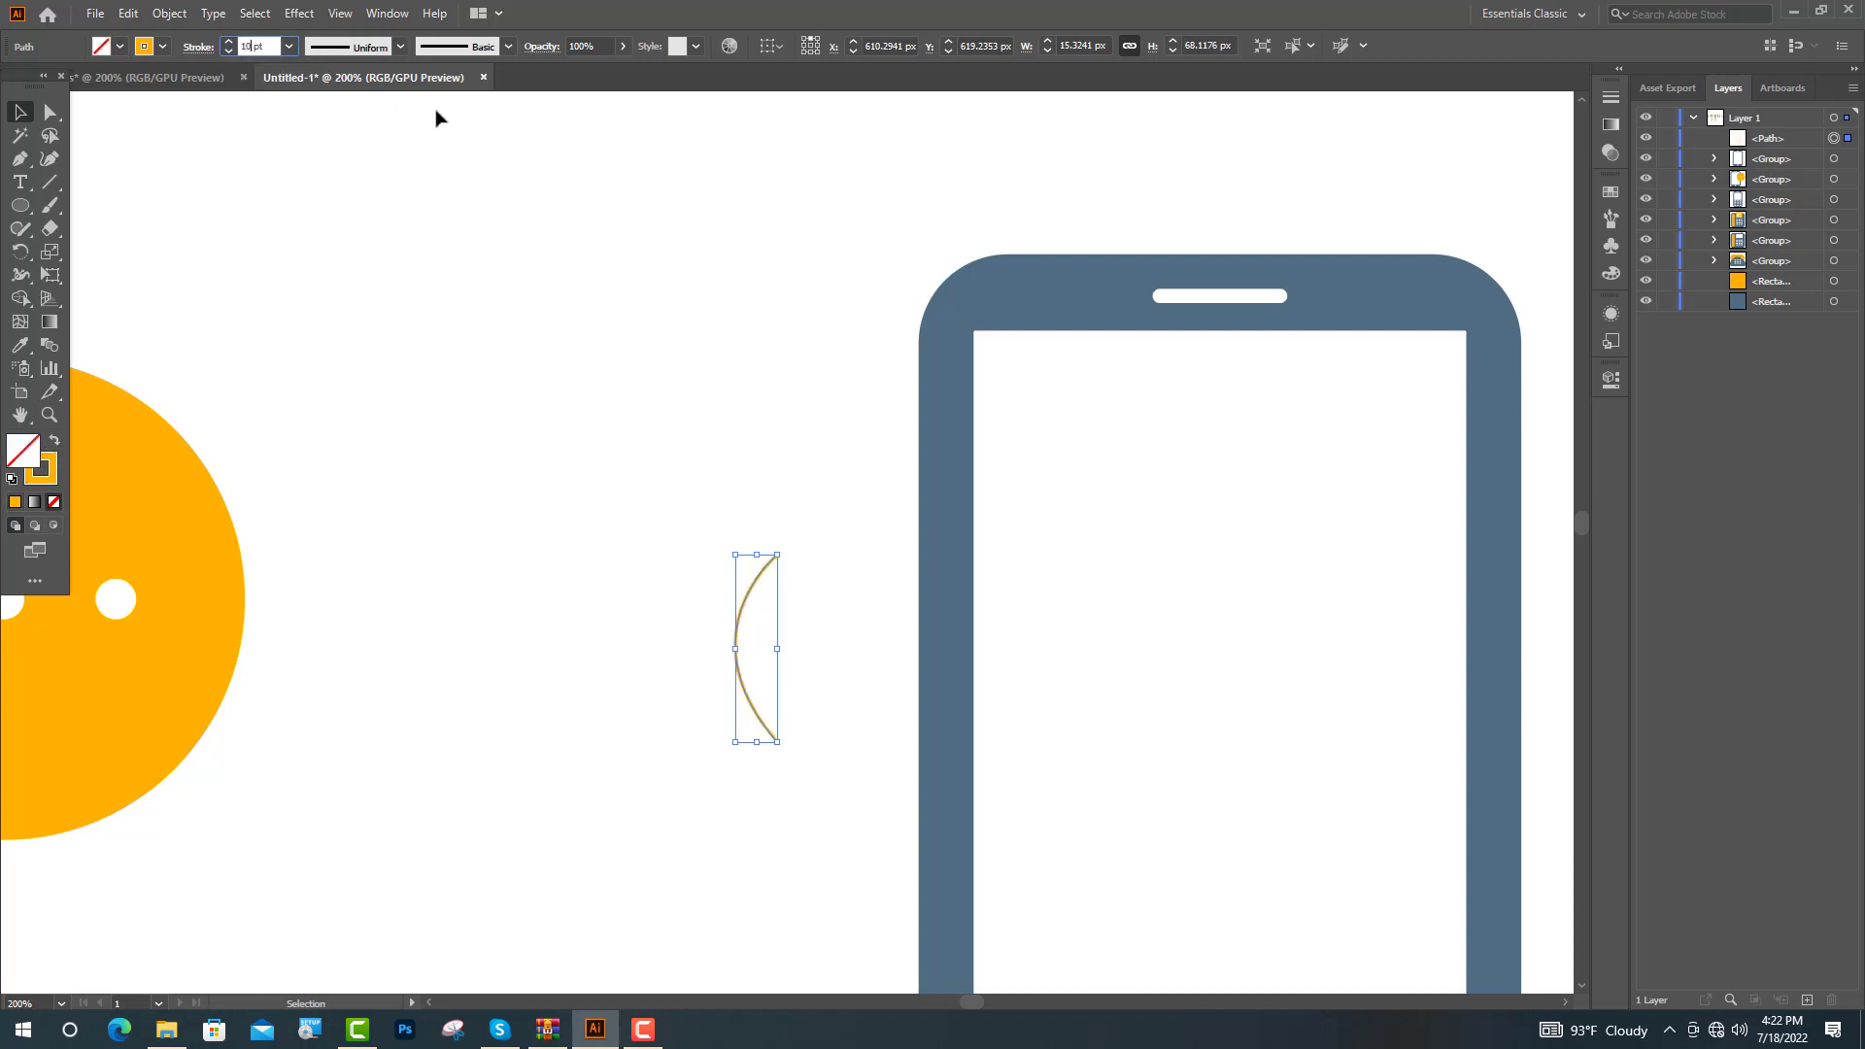
# Step: Set the orange arc's stroke to 10 pt with round caps
pyautogui.press('Return')
pyautogui.click(198, 46)
pyautogui.click(101, 95)
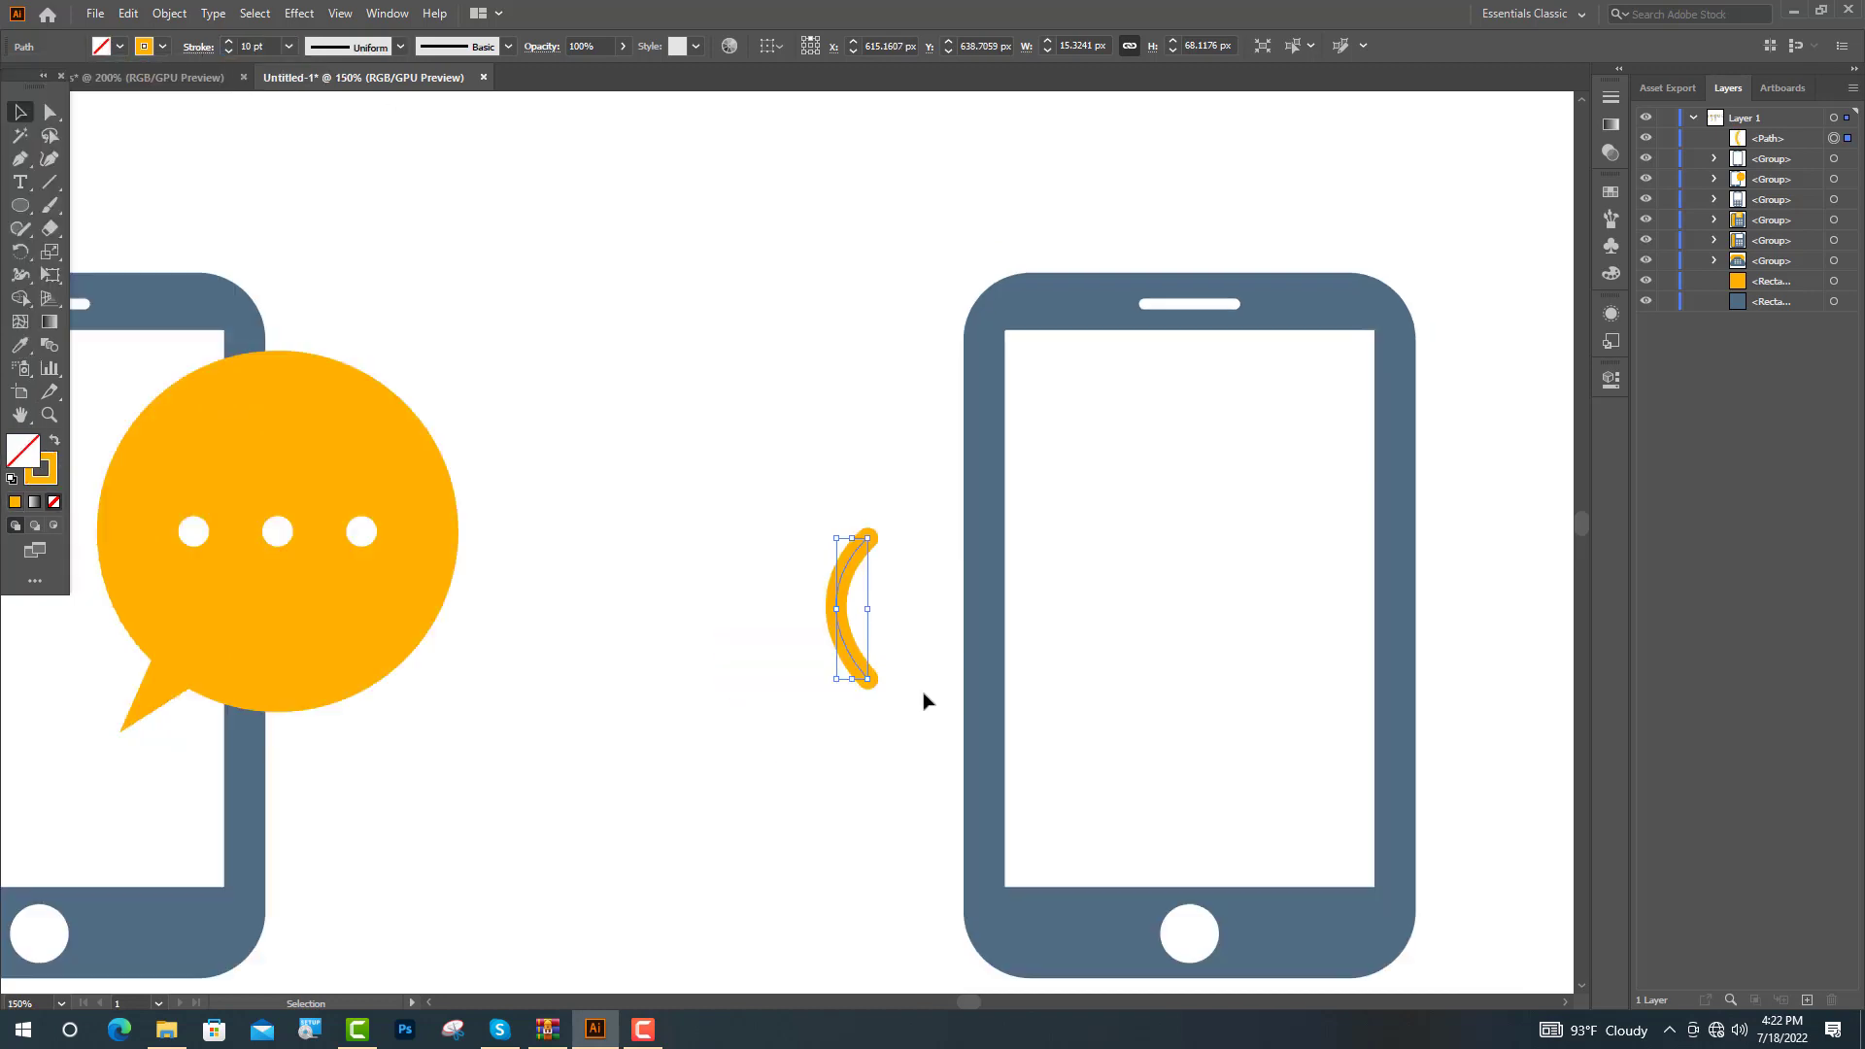
# Step: Copy the orange arc to its left and enlarge the copy to about 97 px high
pyautogui.click(923, 702)
pyautogui.moveTo(853, 660); pyautogui.dragTo(792, 662)
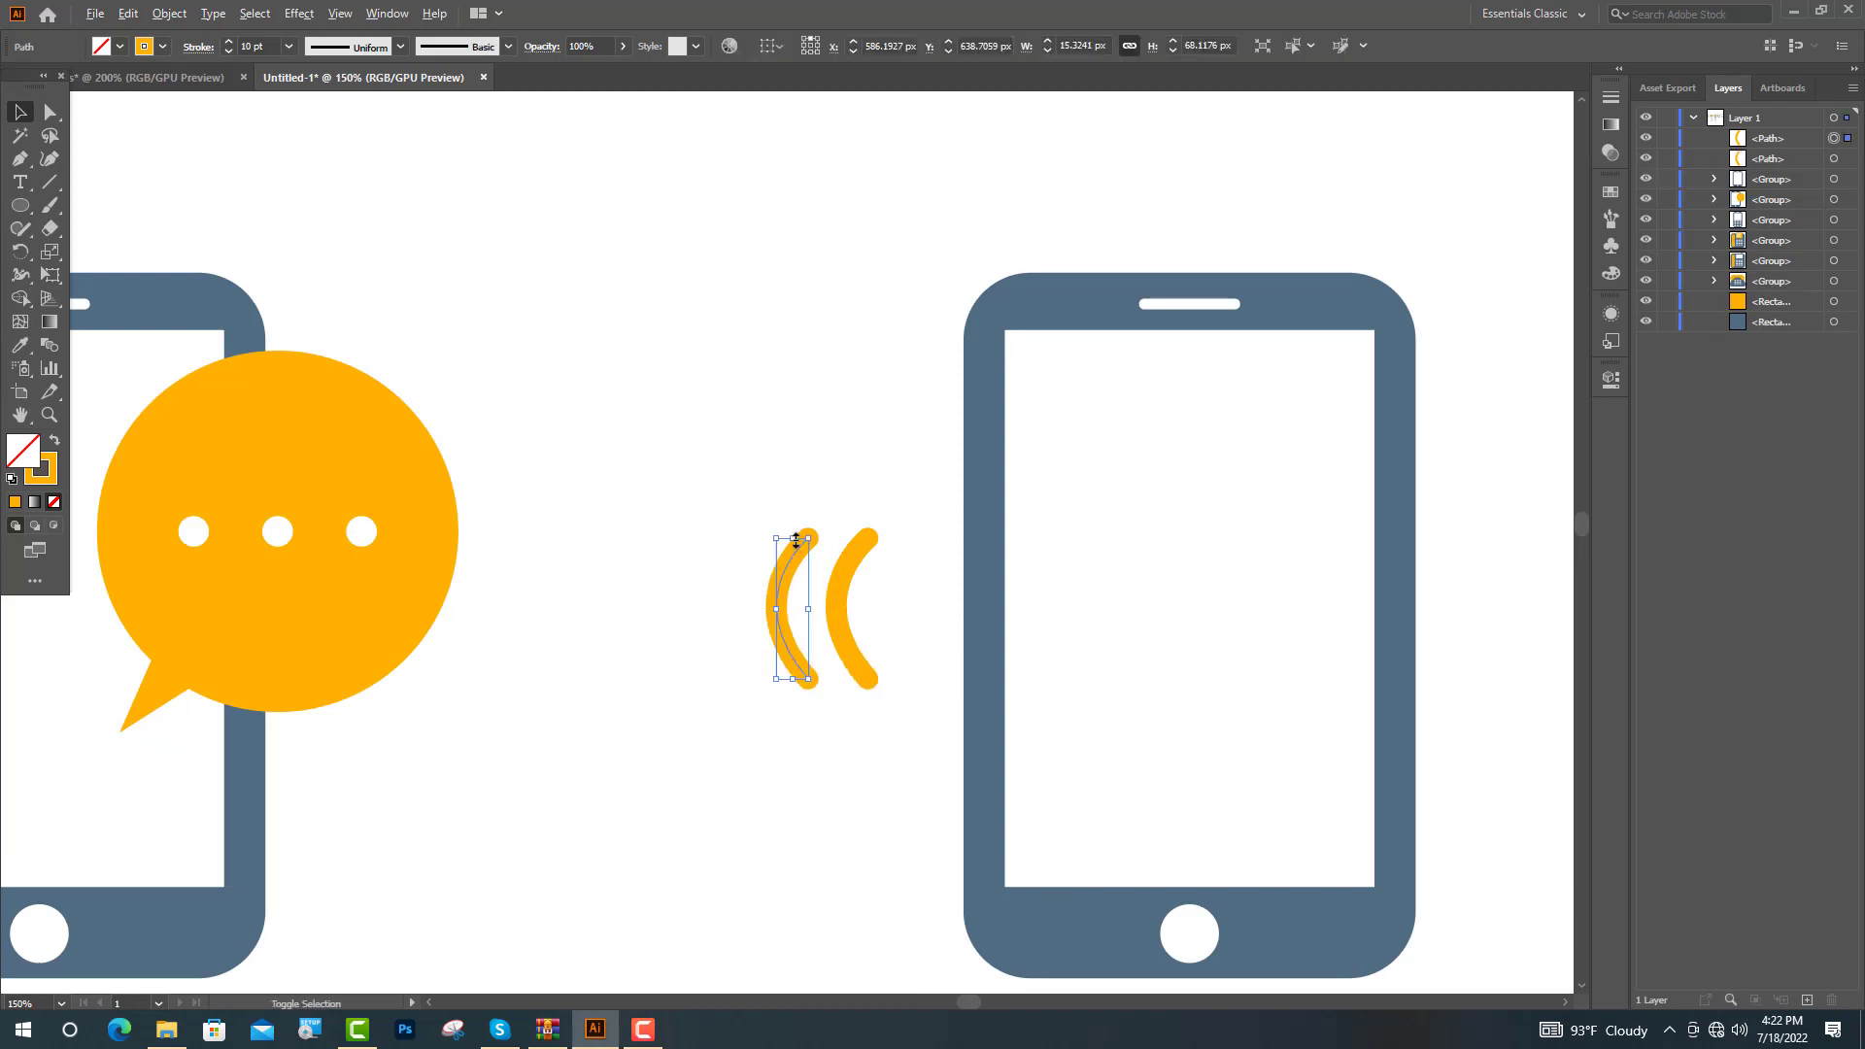
pyautogui.moveTo(793, 537); pyautogui.dragTo(798, 508)
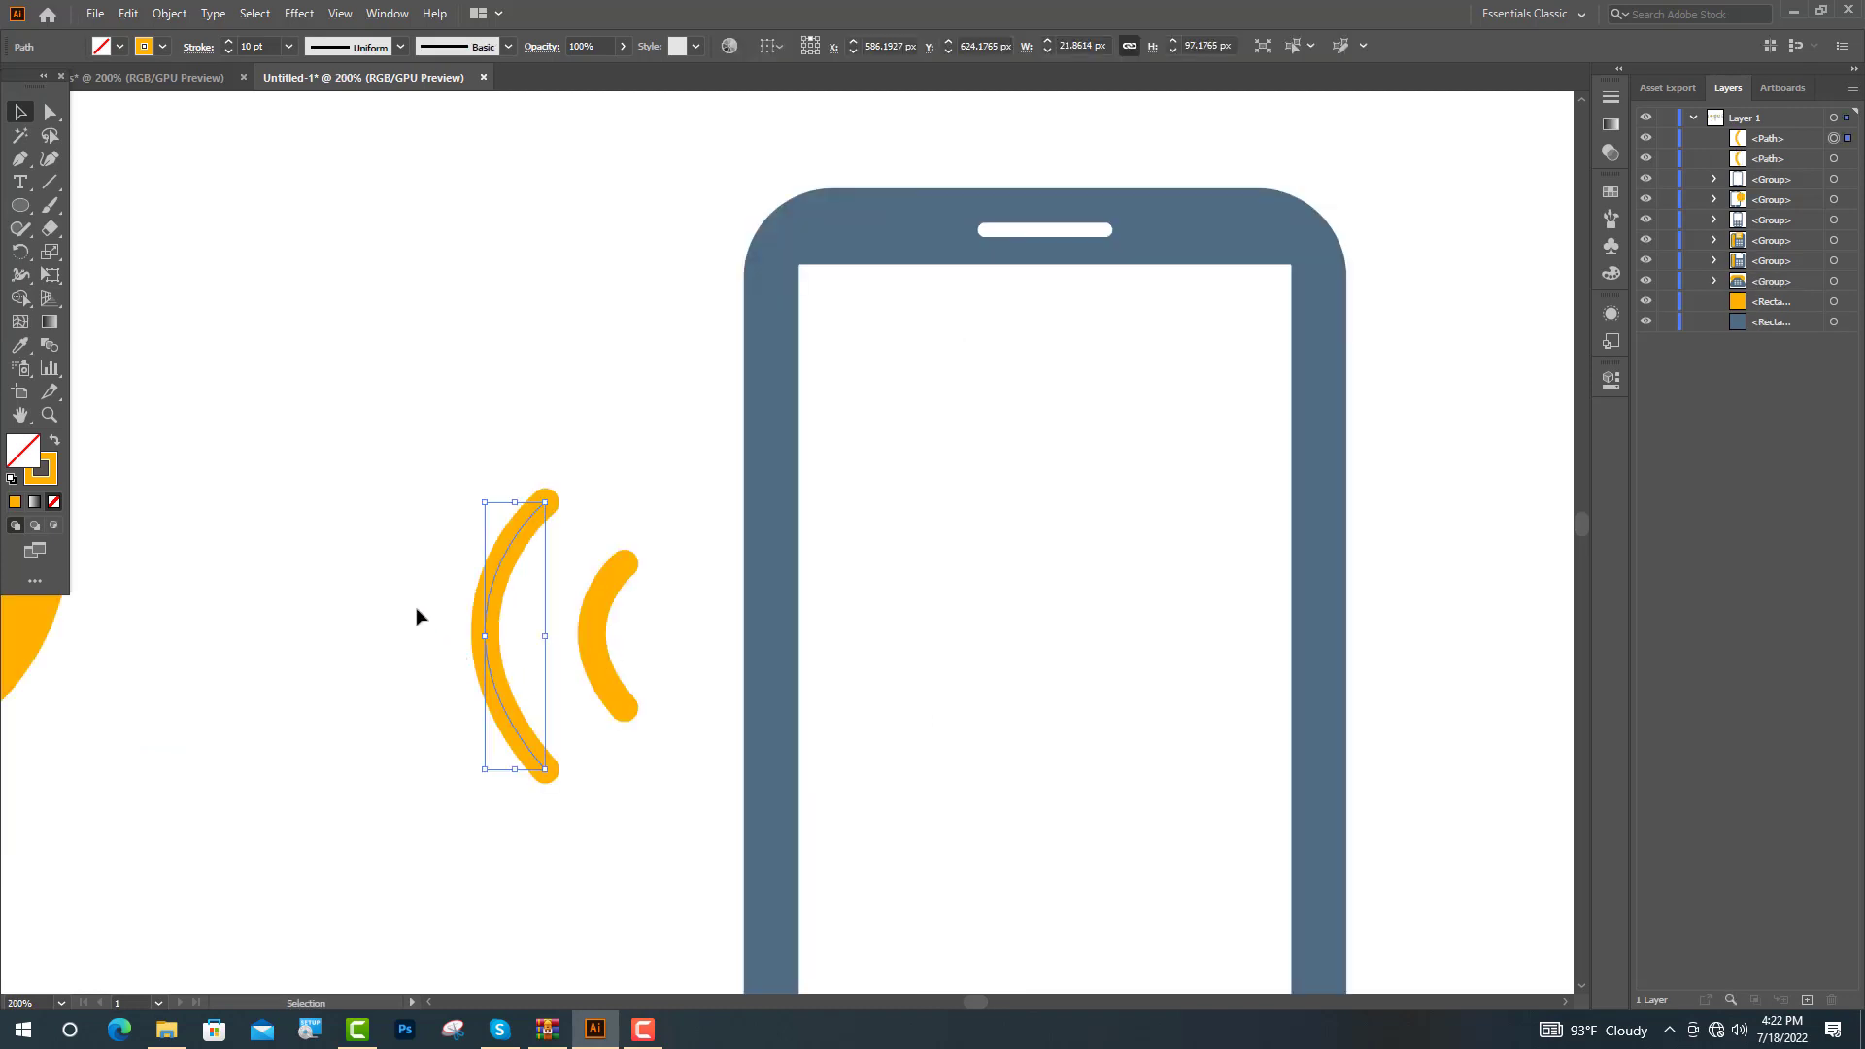
# Step: Reflect a copy of both orange arcs horizontally and move it to the smartphone's right side
pyautogui.keyDown('shift'); pyautogui.click(612, 653); pyautogui.keyUp('shift')
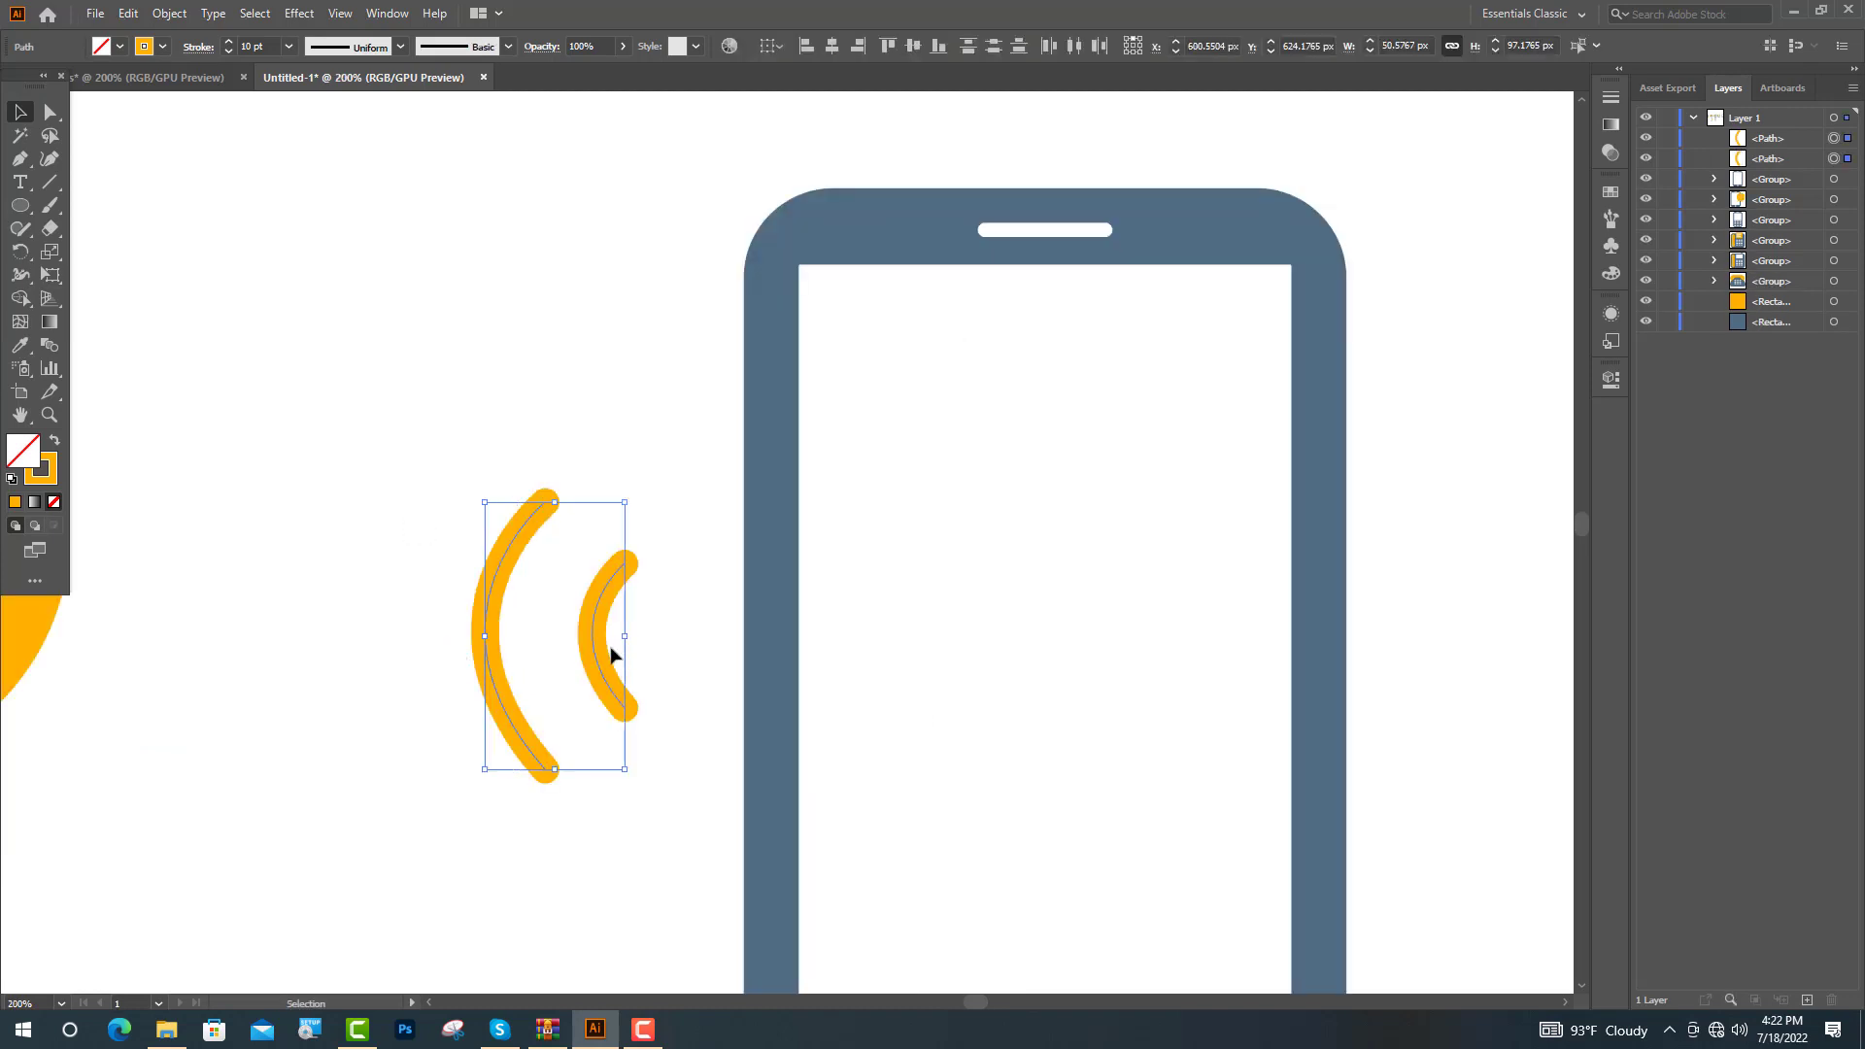
pyautogui.rightClick(595, 636)
pyautogui.moveTo(705, 515)
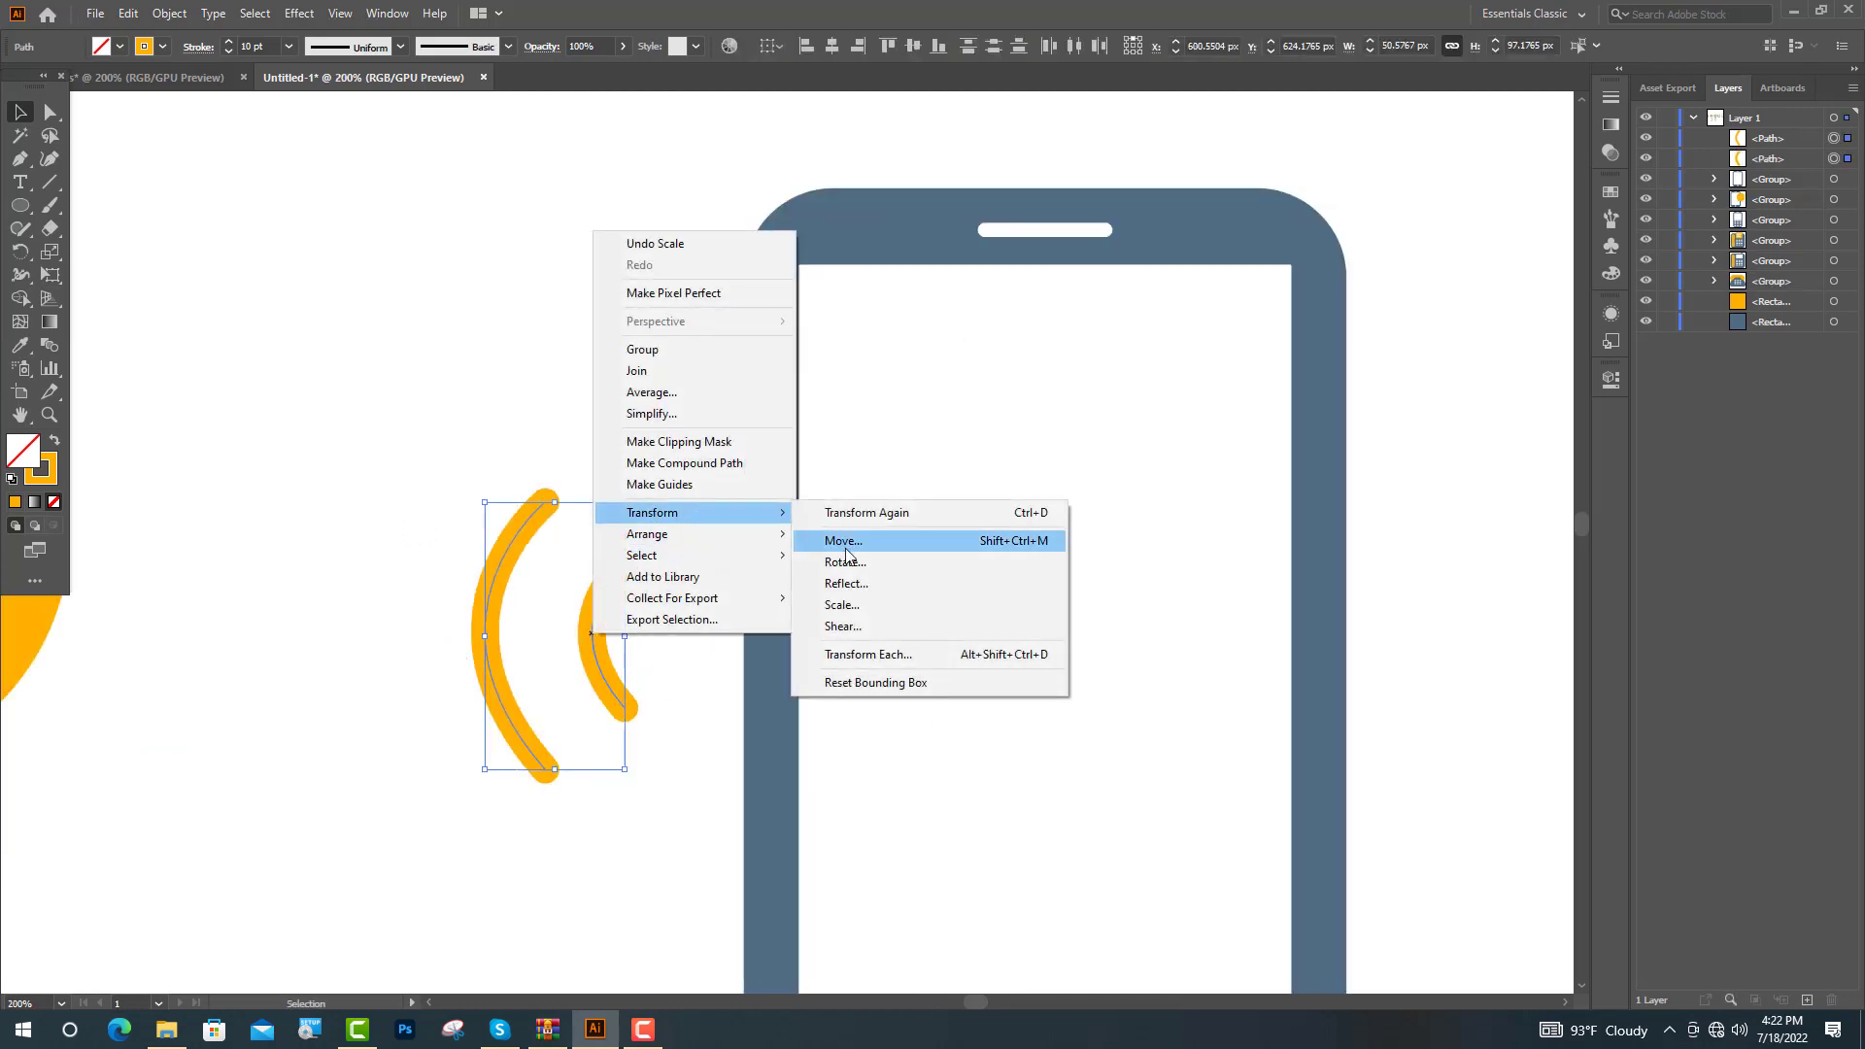
pyautogui.click(872, 586)
pyautogui.click(780, 627)
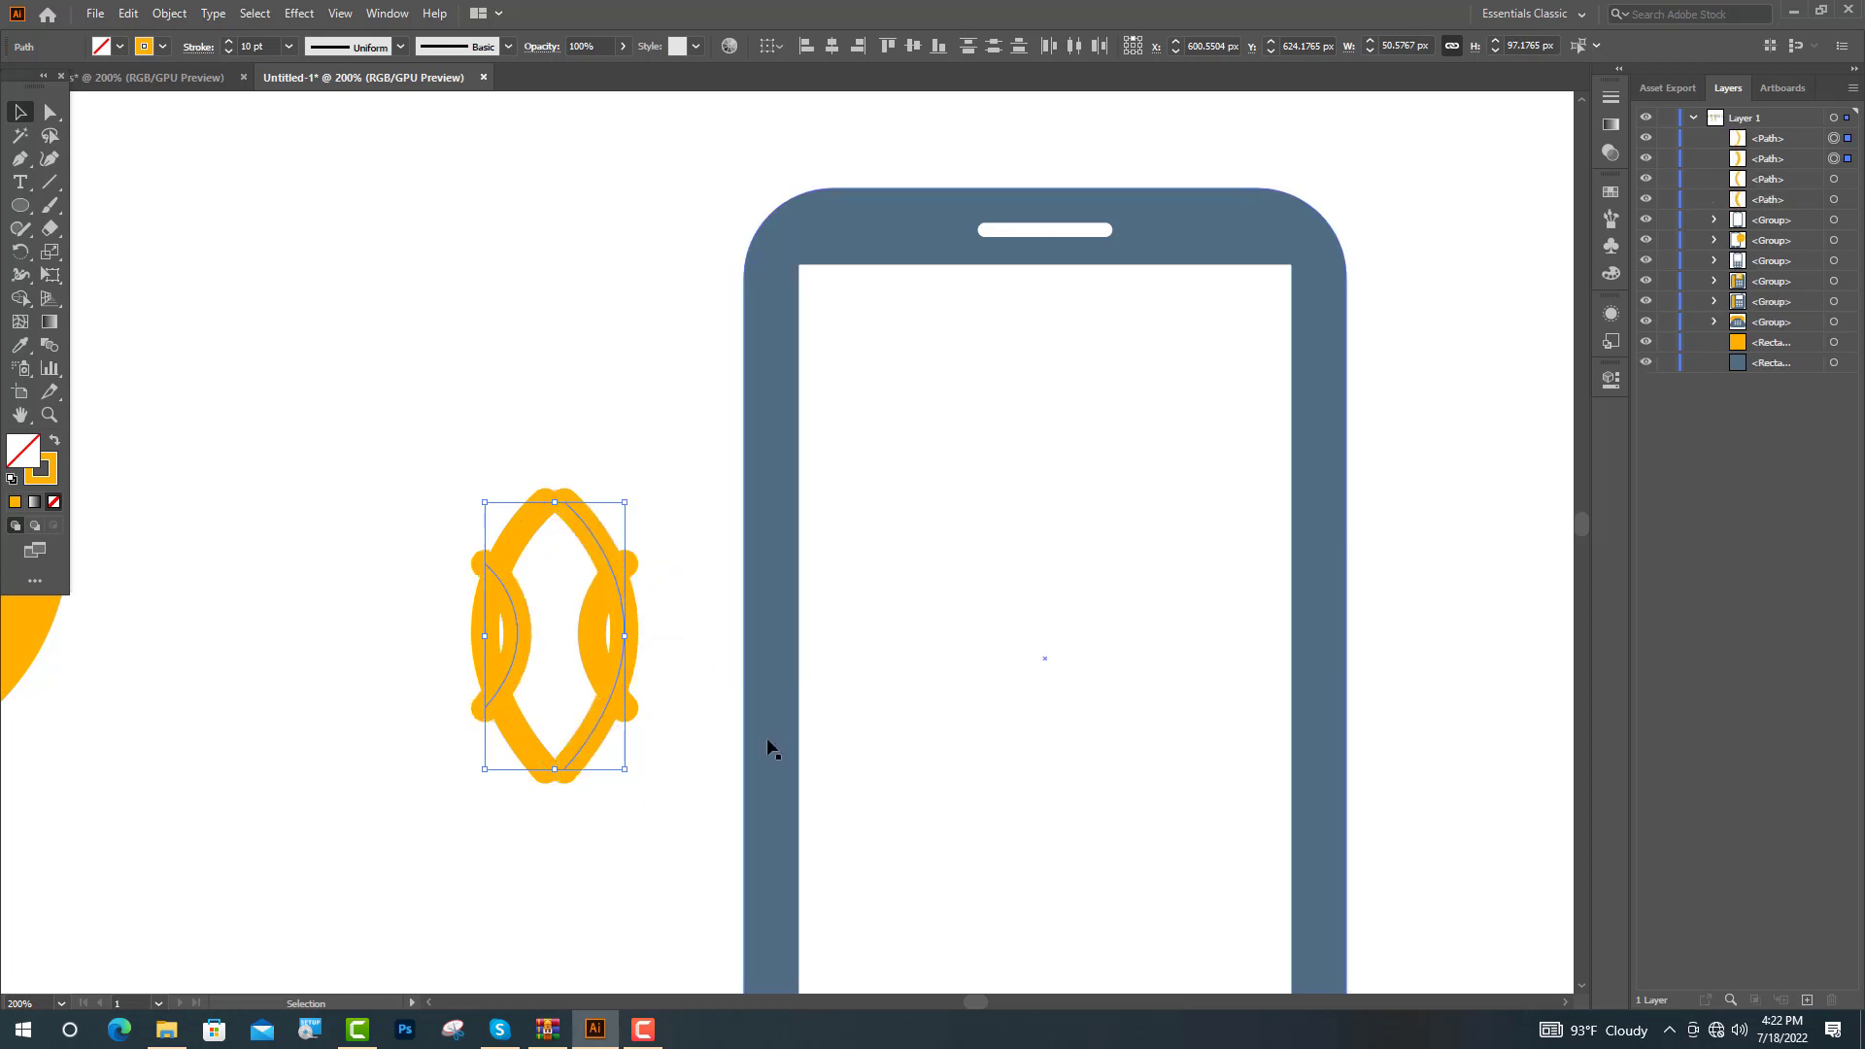
pyautogui.moveTo(530, 641); pyautogui.dragTo(1231, 641)
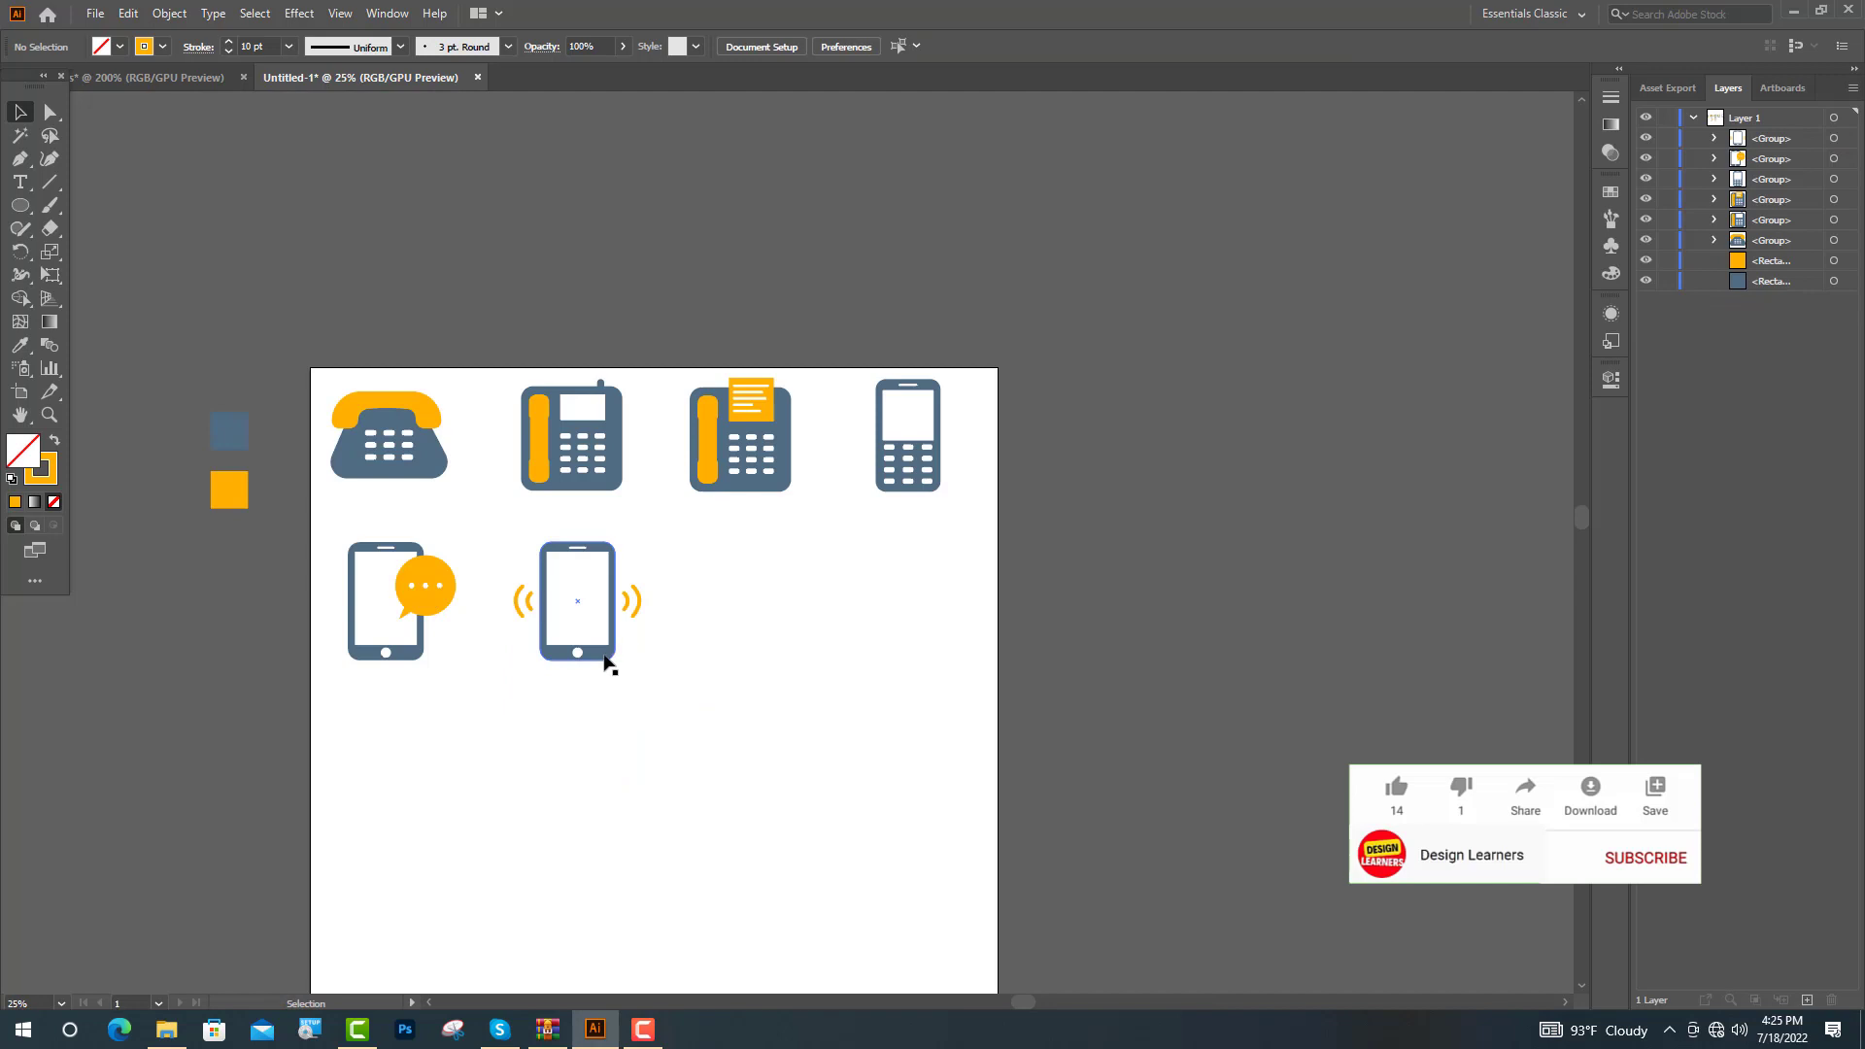
# Step: Copy the smartphone with orange signal waves to the empty space on its right
pyautogui.moveTo(605, 663); pyautogui.dragTo(779, 664)
pyautogui.scroll(4, 778, 654)
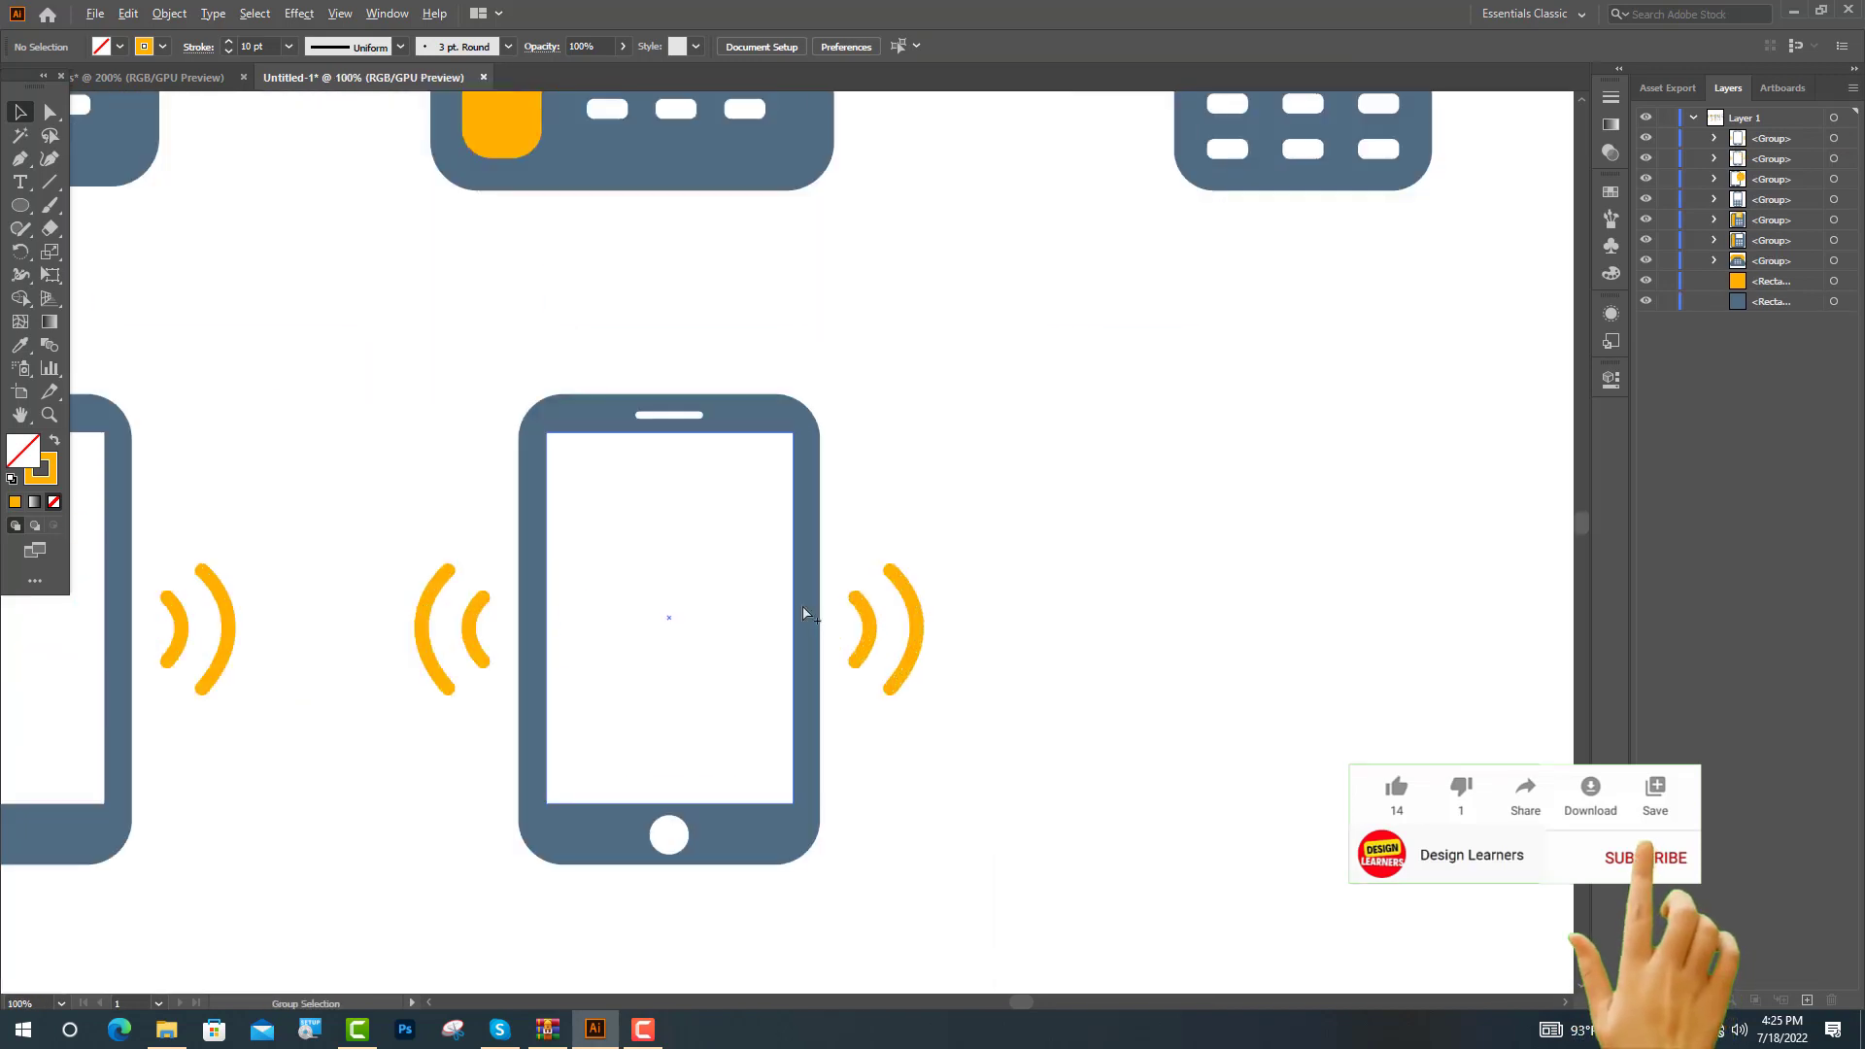
# Step: Rotate the copied phone's right-hand arcs 90° counterclockwise, centre them on its screen, and delete the left-hand arcs
pyautogui.click(867, 653)
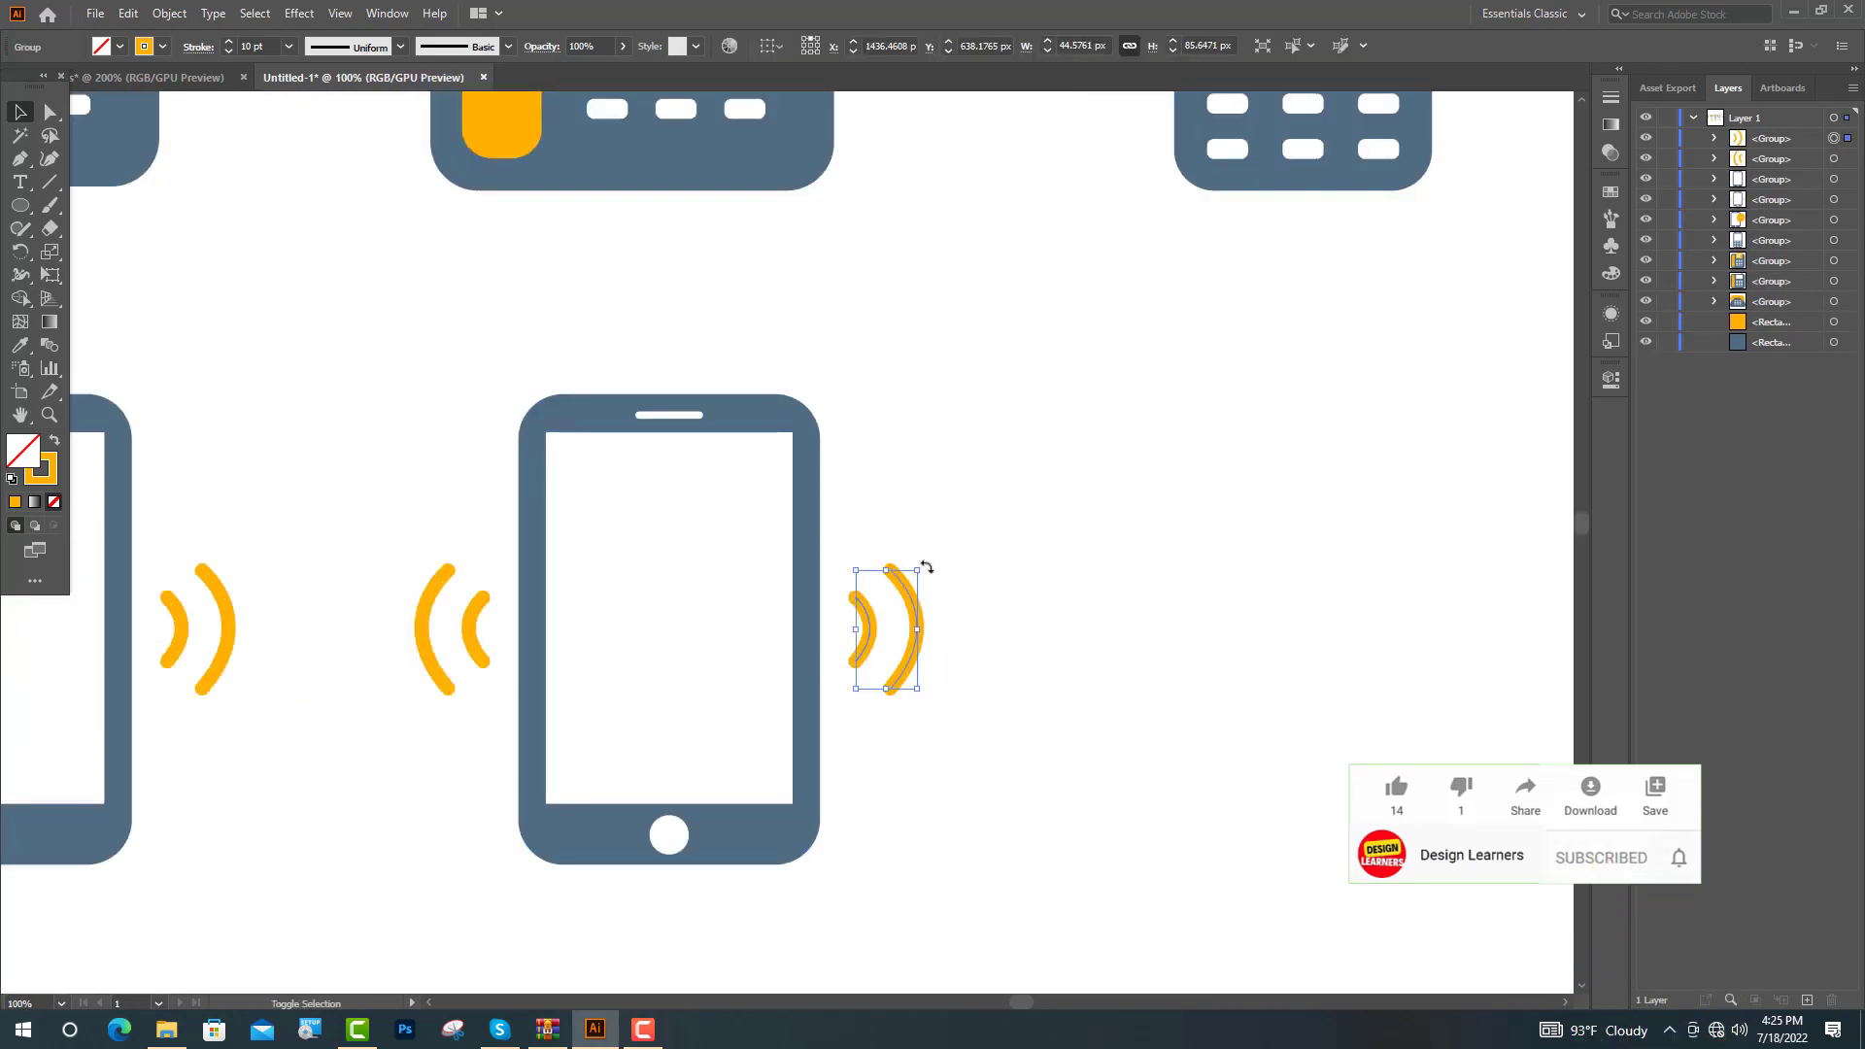
pyautogui.moveTo(927, 568); pyautogui.dragTo(824, 588)
pyautogui.moveTo(882, 646); pyautogui.dragTo(669, 618)
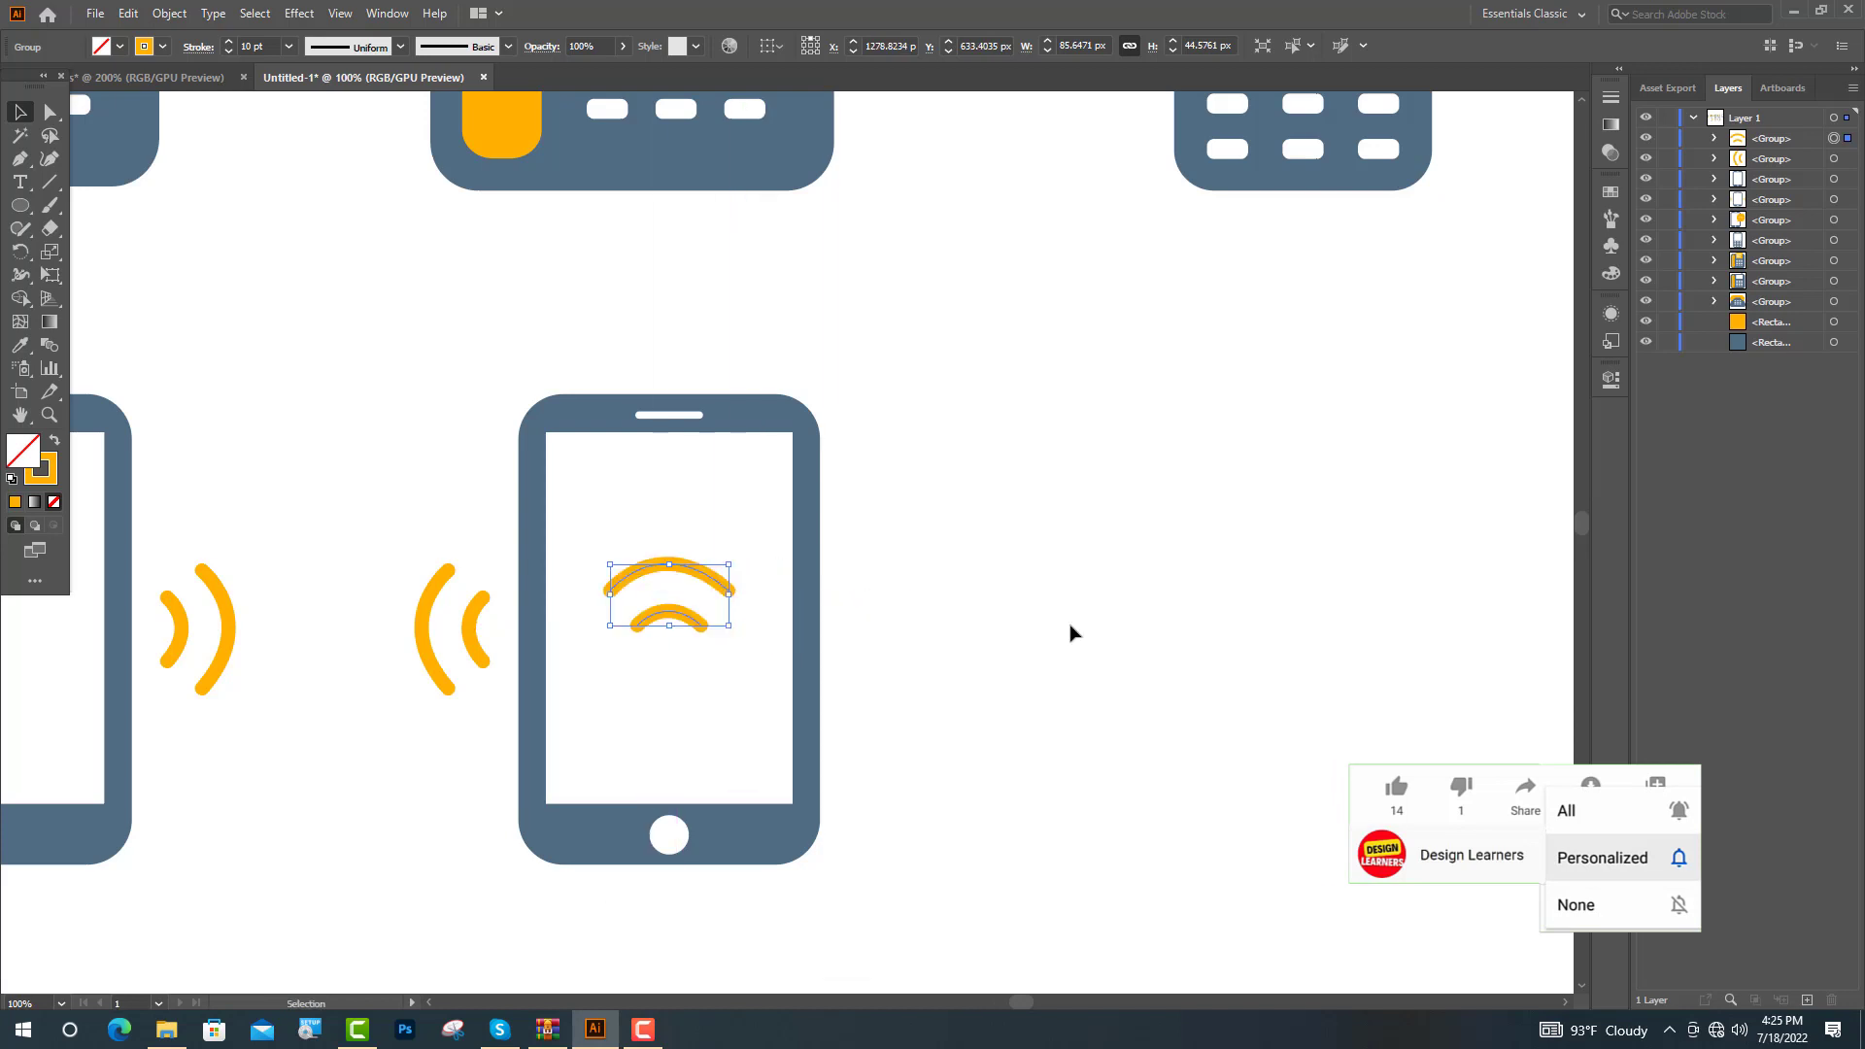
pyautogui.click(478, 653)
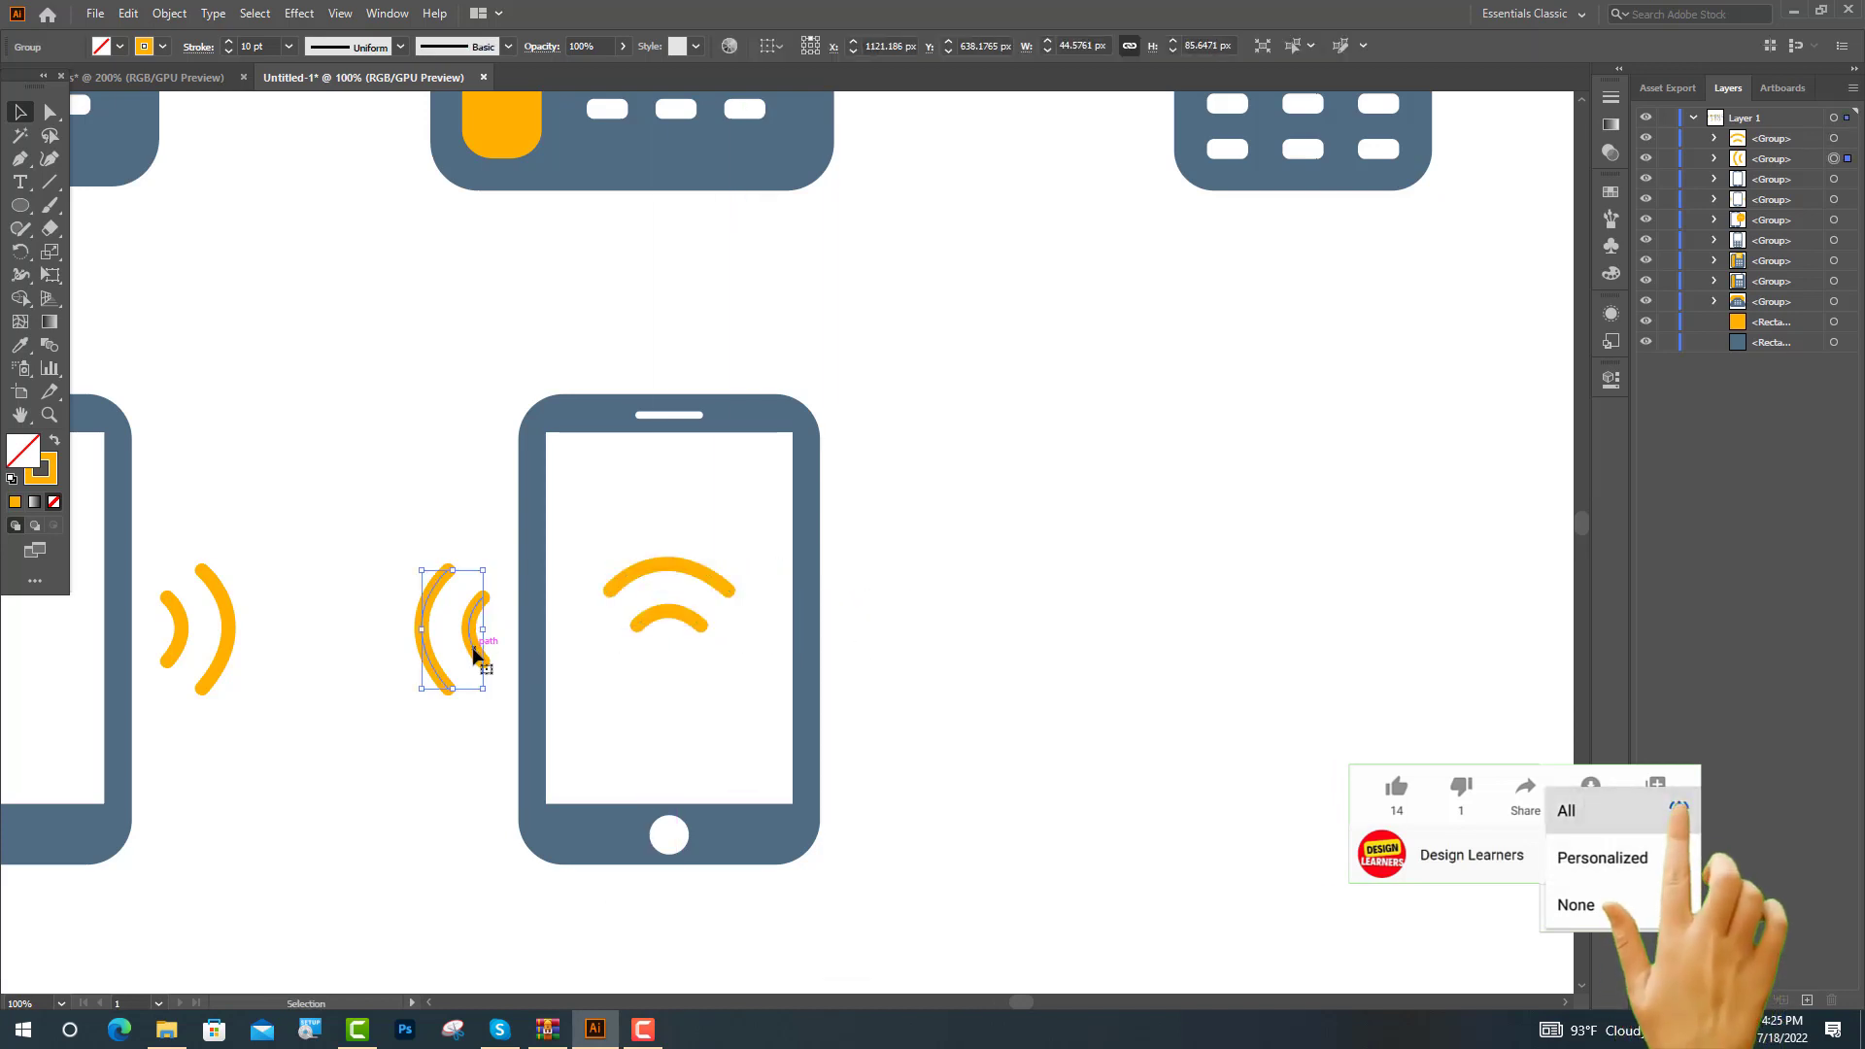
pyautogui.press('Delete')
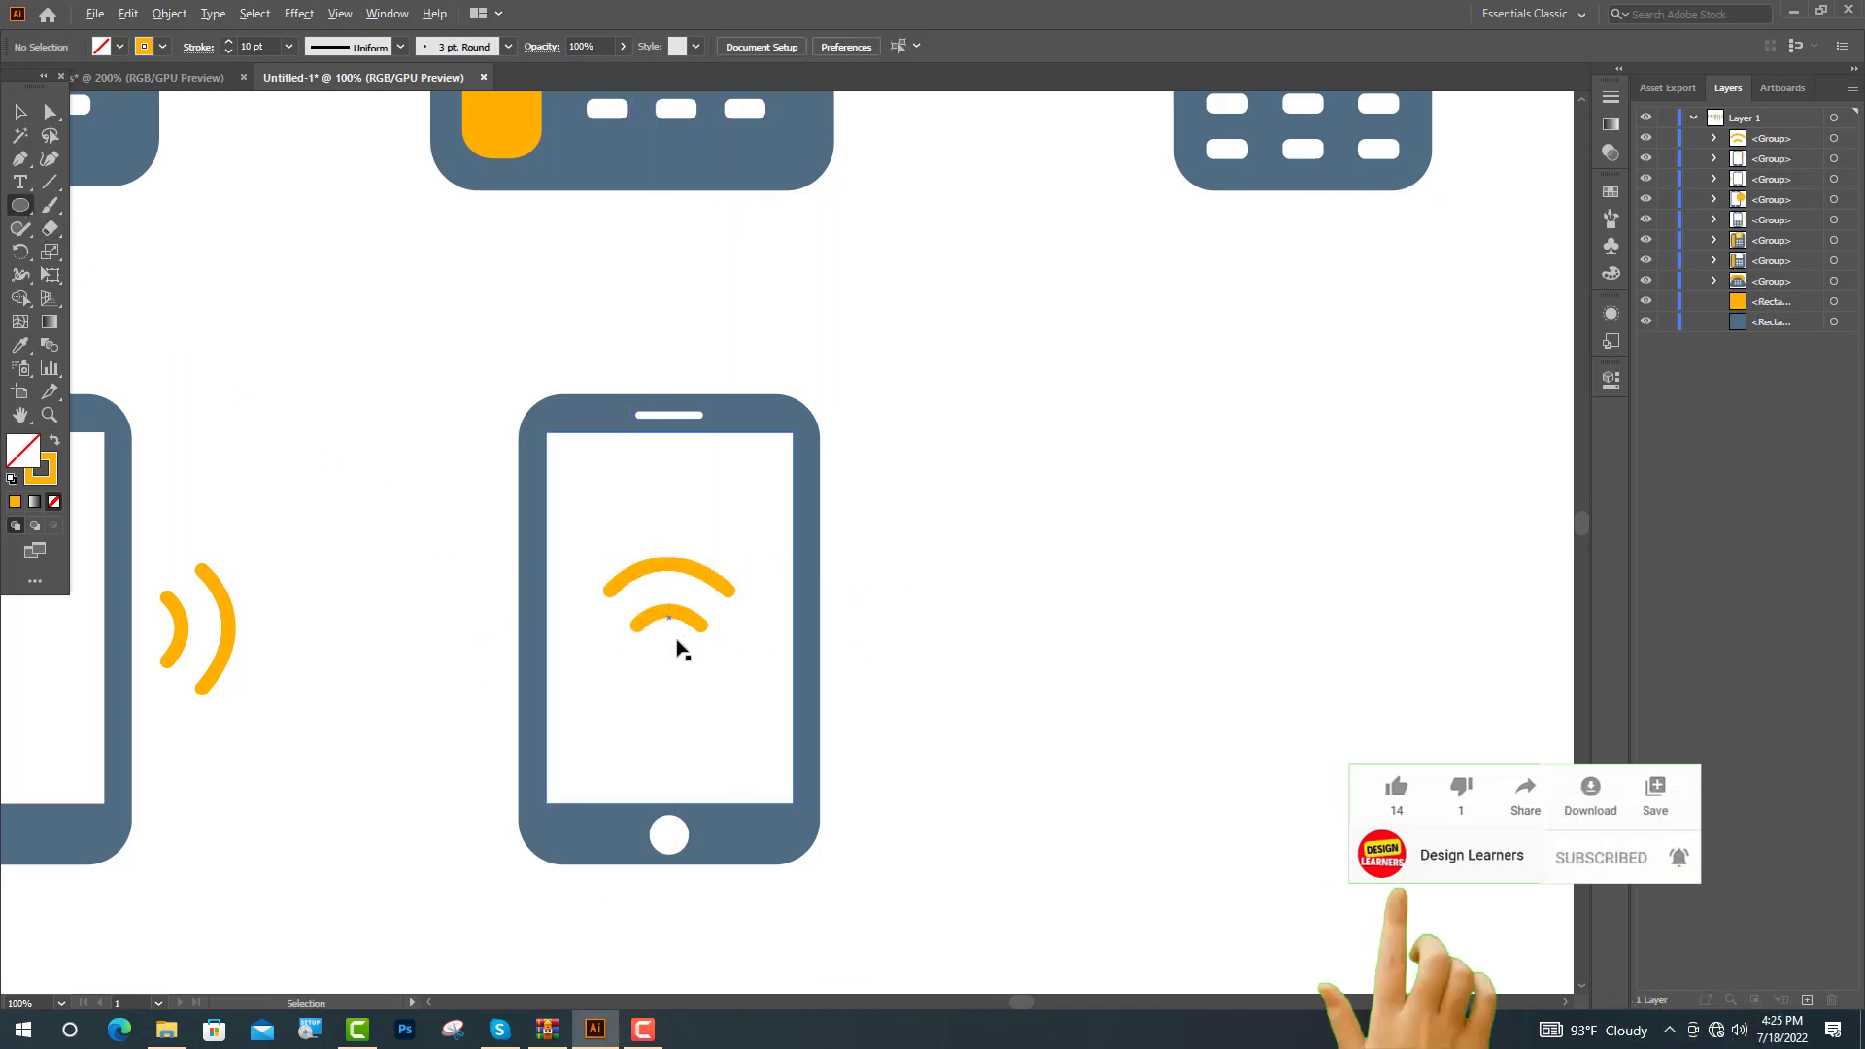
# Step: Draw a circle about 13 px wide beneath the arcs on the phone's screen and fill it with the arcs' orange
pyautogui.scroll(3, 679, 645)
pyautogui.moveTo(663, 636); pyautogui.dragTo(683, 610)
pyautogui.press('i')
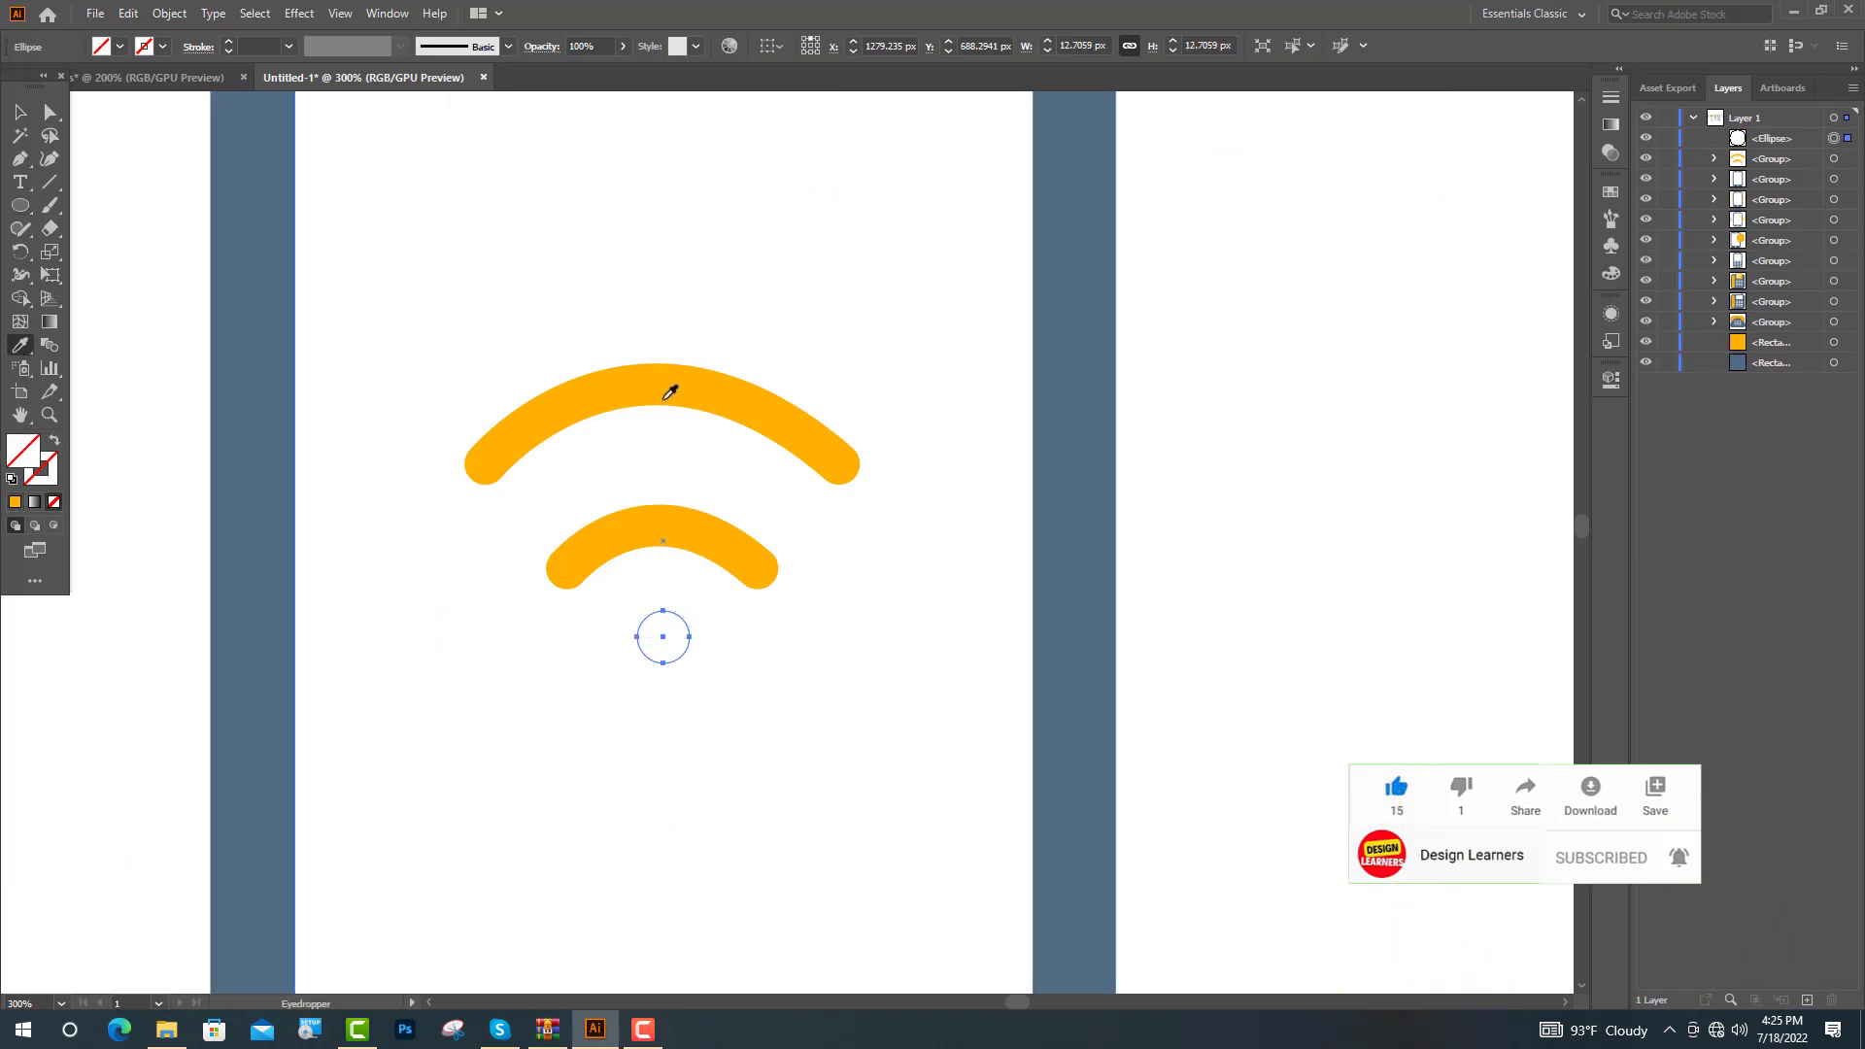
pyautogui.click(645, 379)
pyautogui.press('v')
pyautogui.click(538, 729)
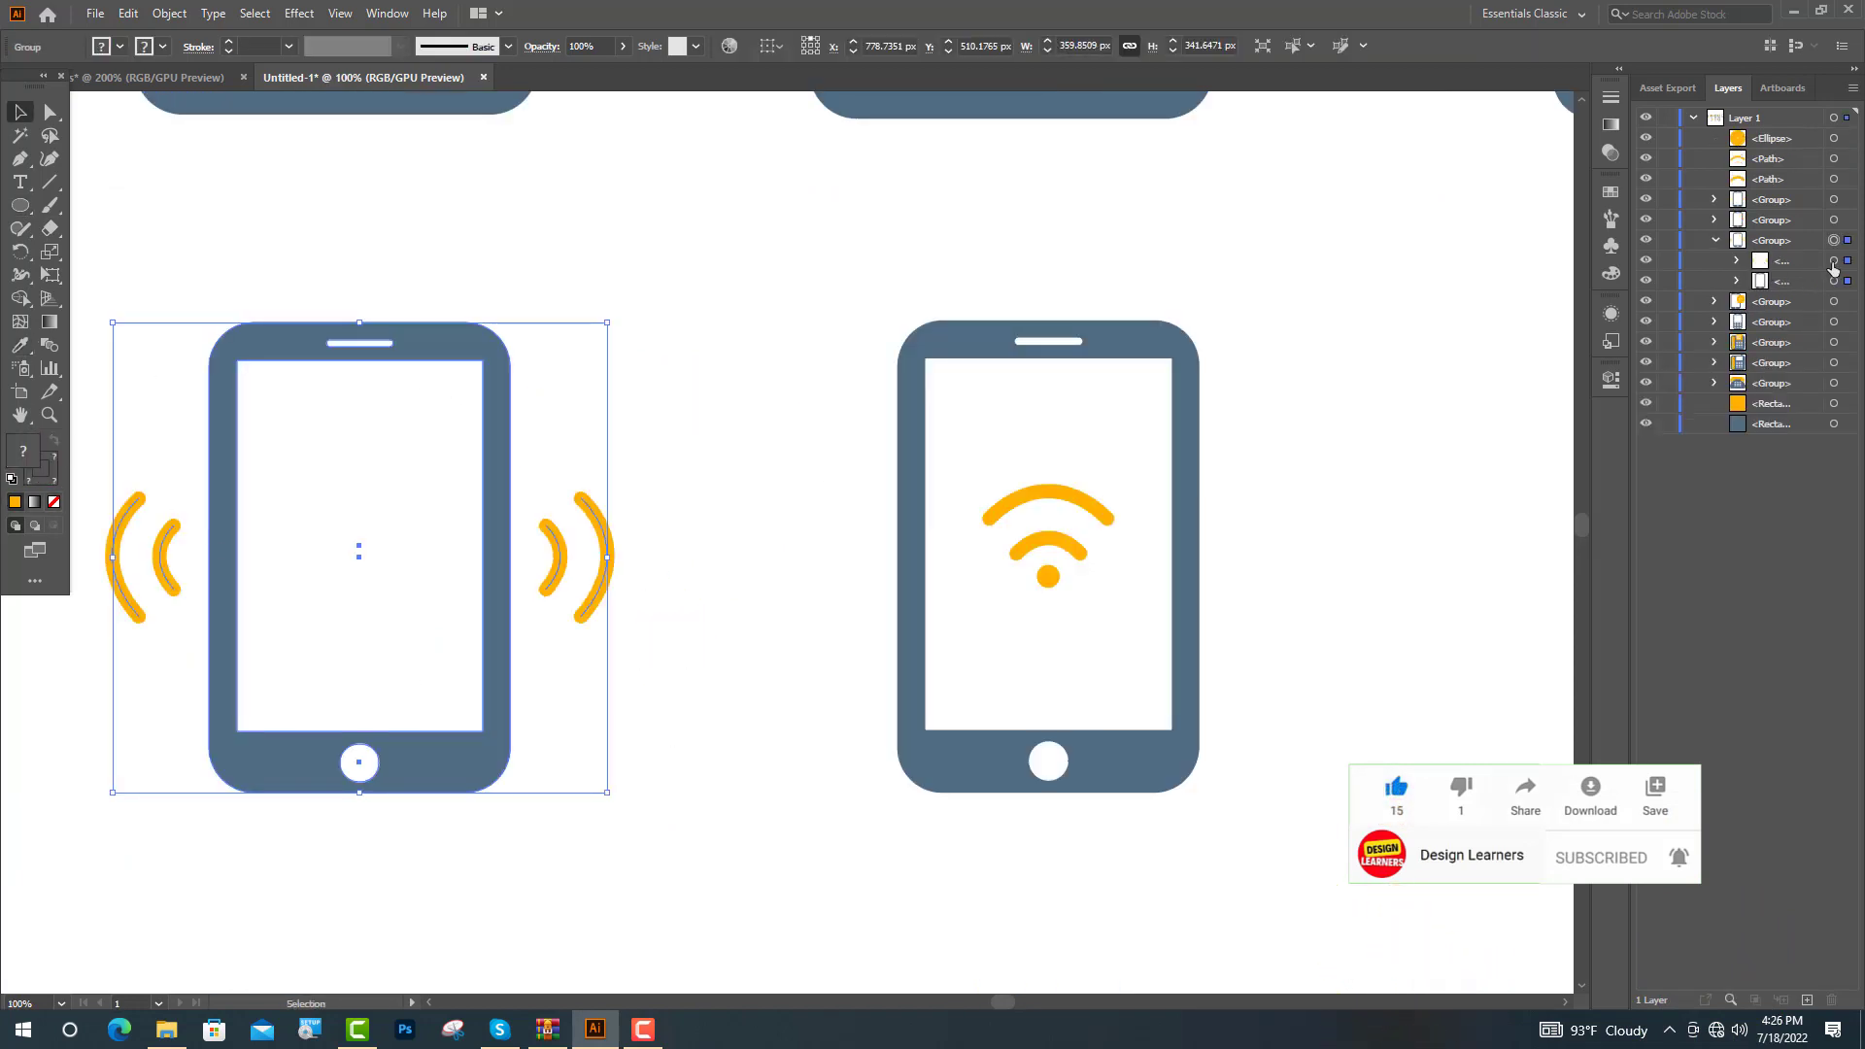
# Step: Expand the fill and stroke of the orange waves on both sides of the neighbouring smartphone
pyautogui.click(1834, 261)
pyautogui.click(169, 12)
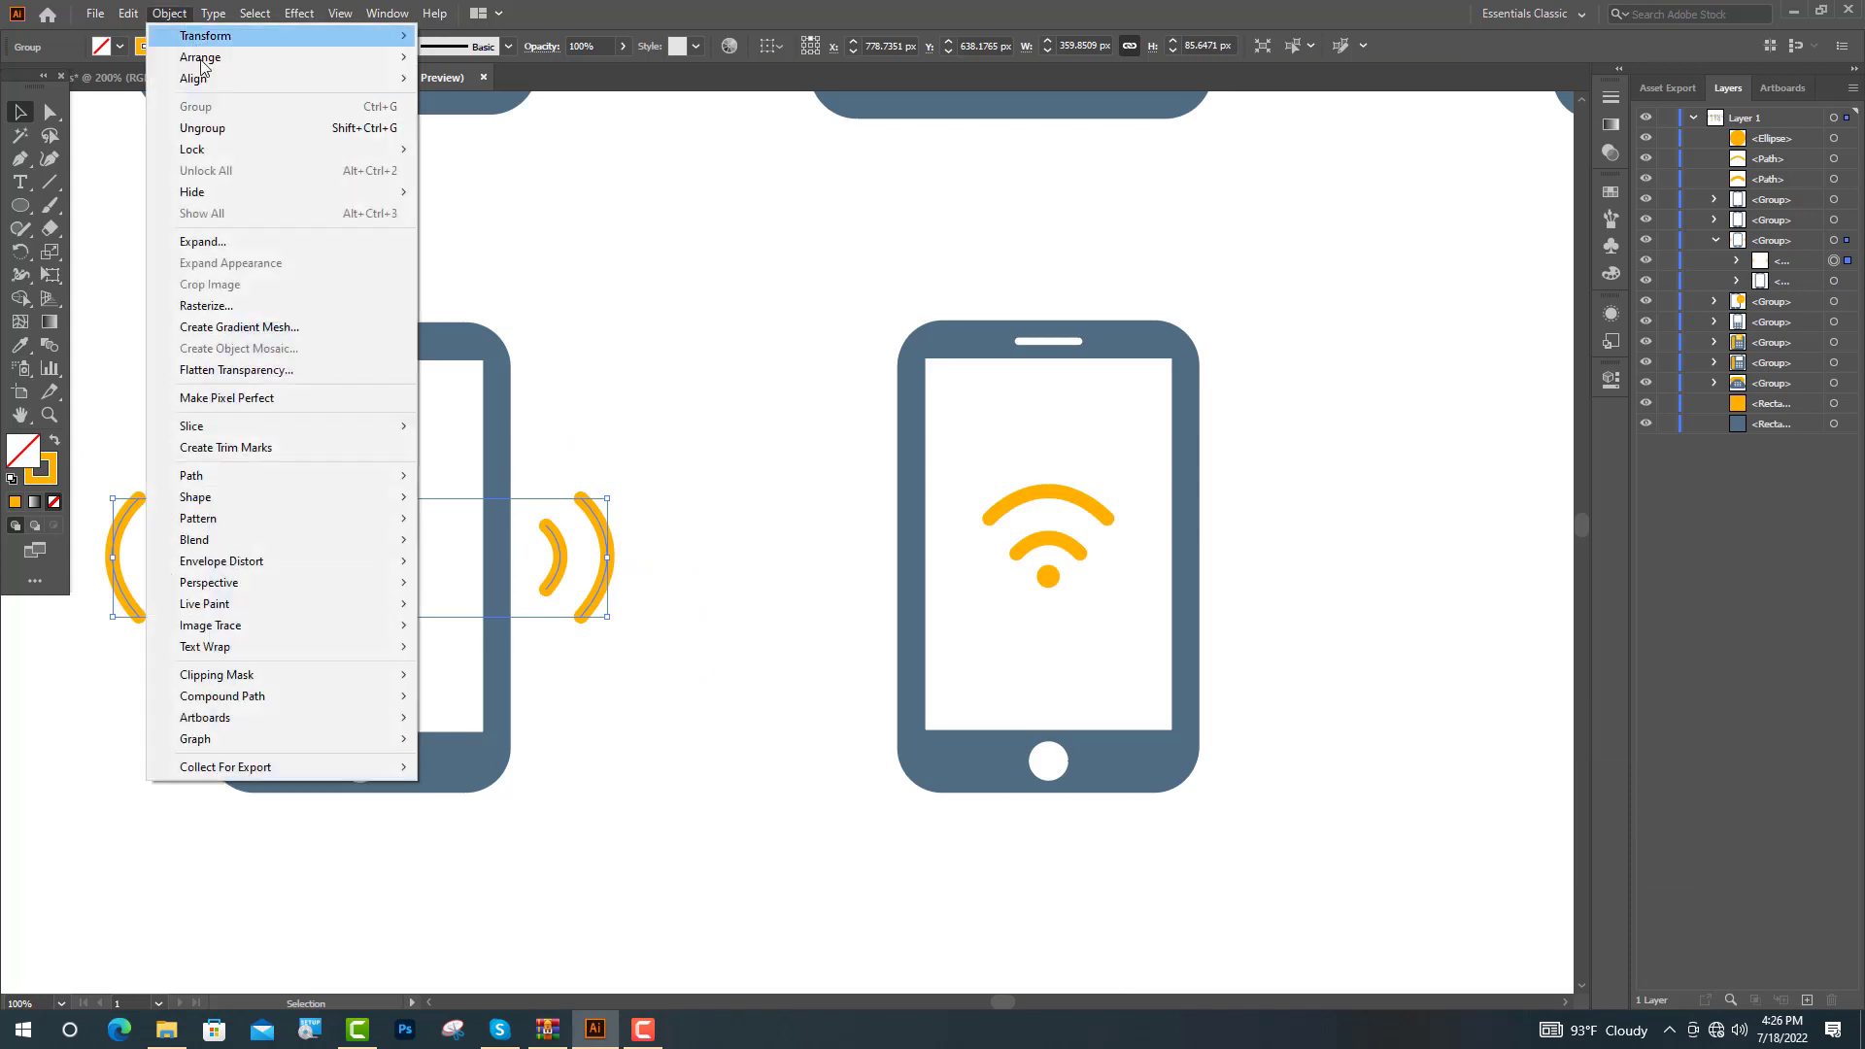
pyautogui.click(247, 248)
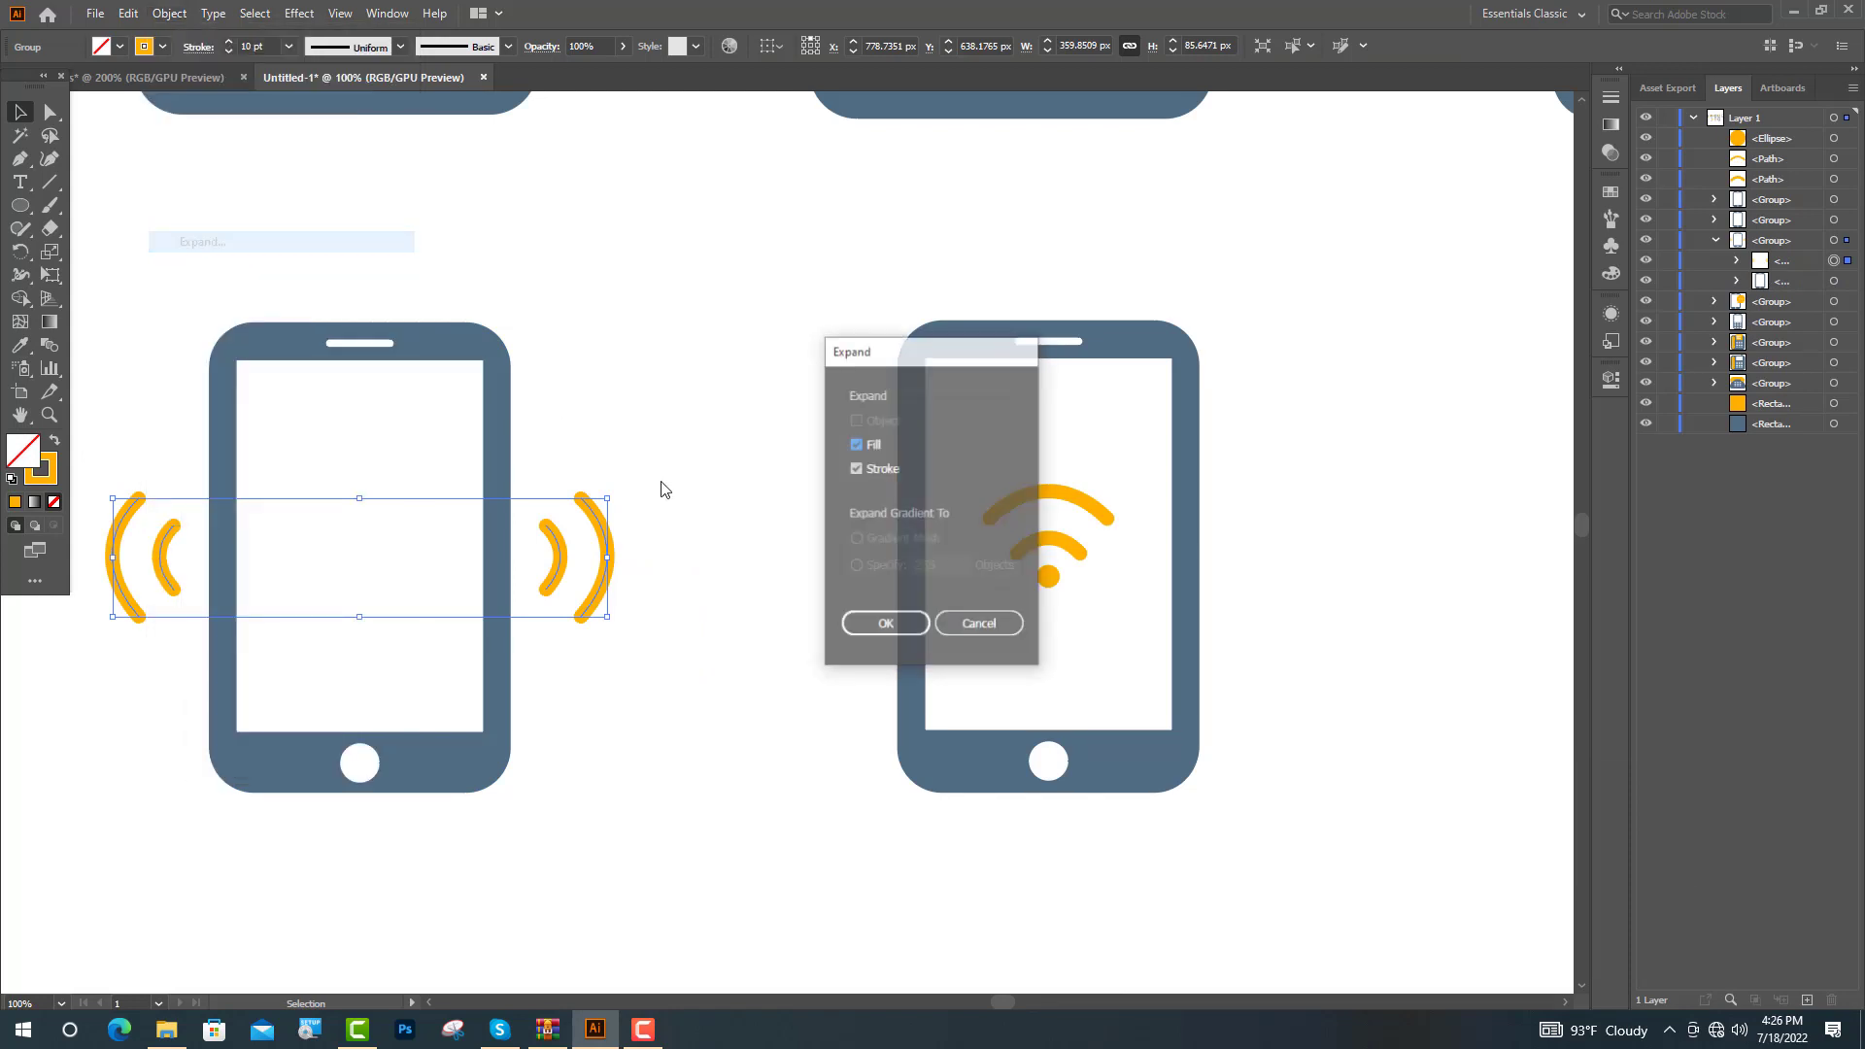
pyautogui.click(886, 622)
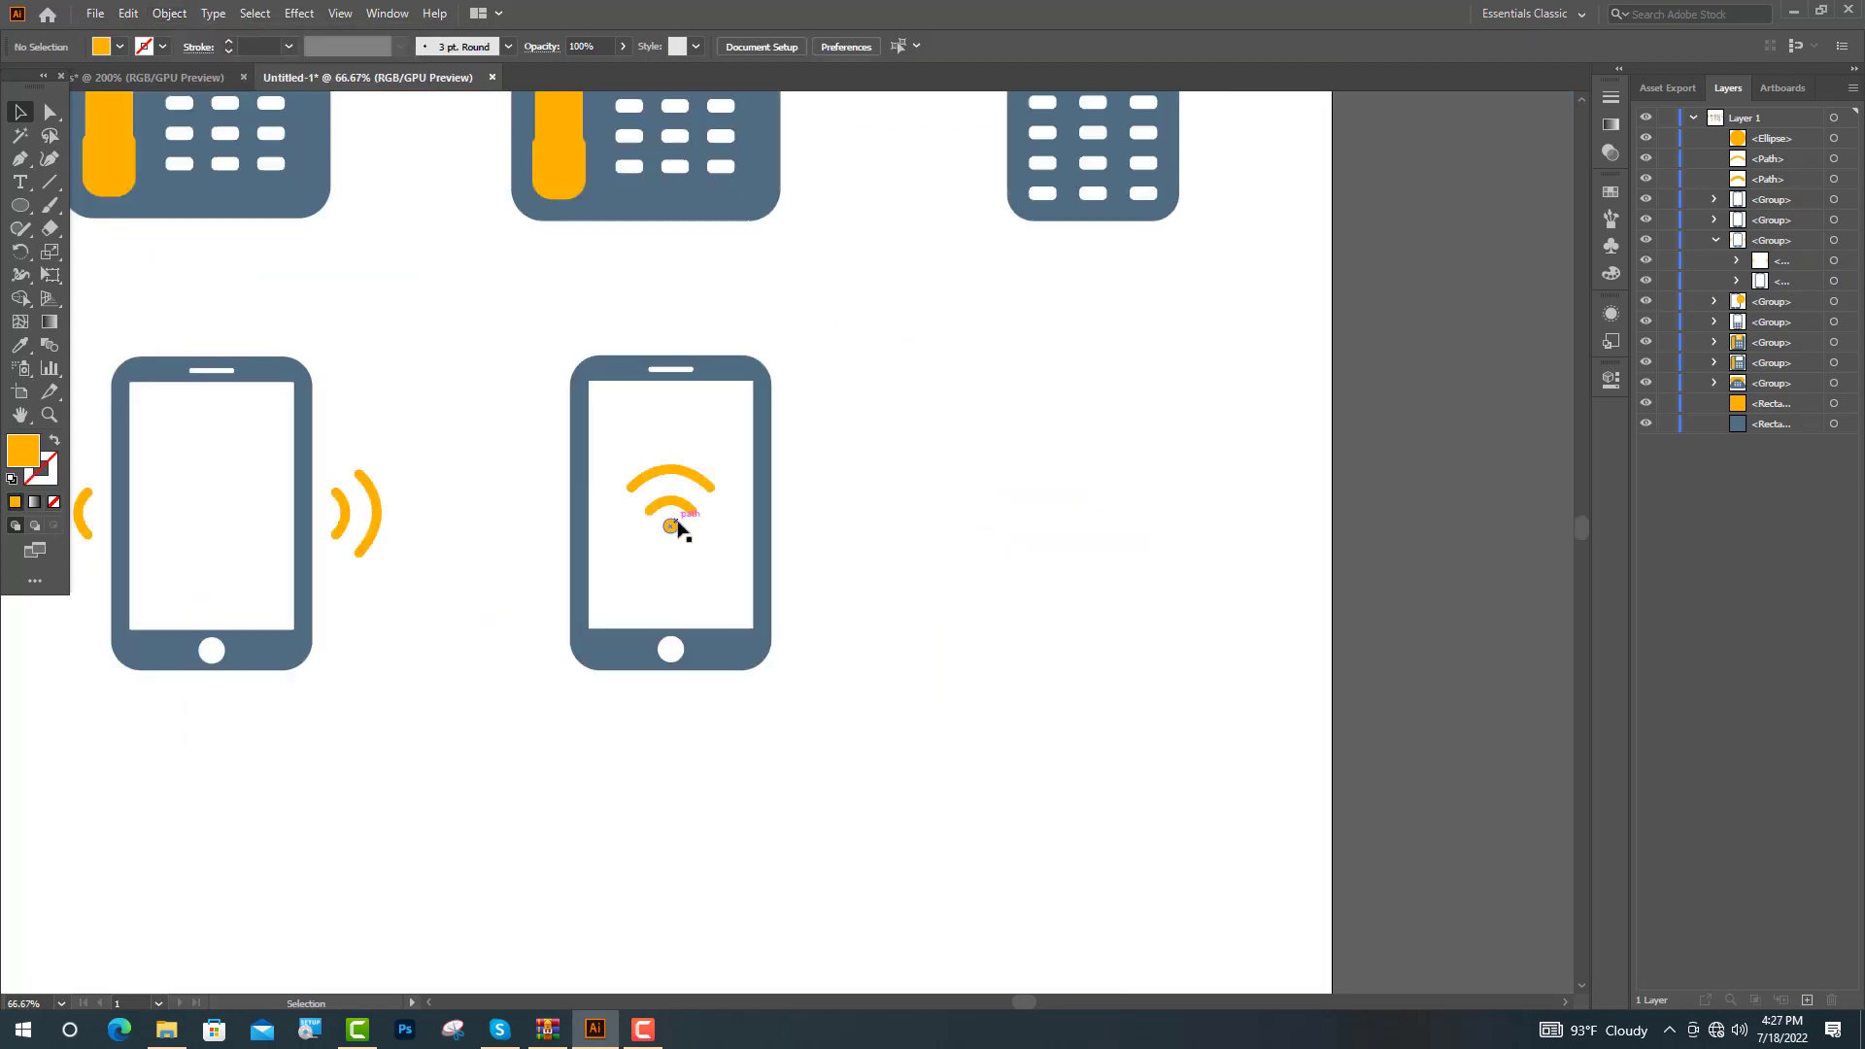
# Step: Expand the fill and stroke of the Wi-Fi symbol on the copied smartphone
pyautogui.scroll(1, 677, 527)
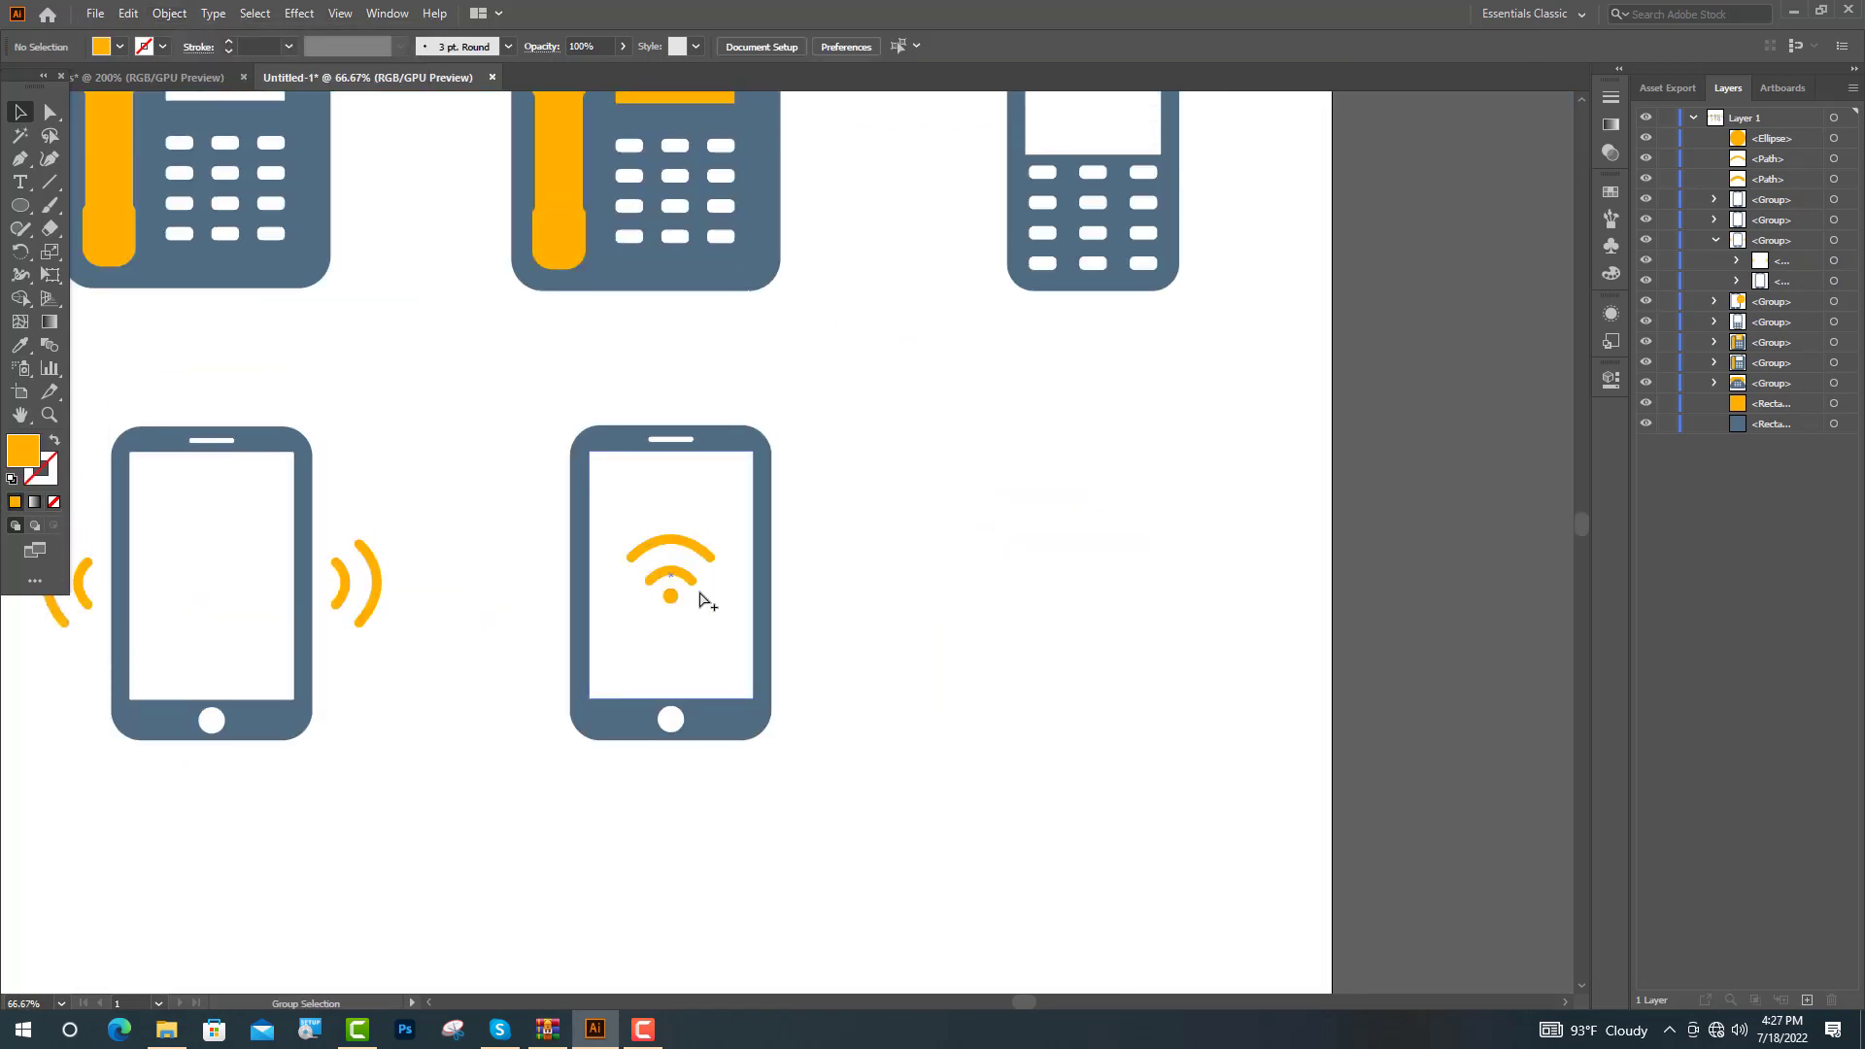
pyautogui.scroll(3, 702, 594)
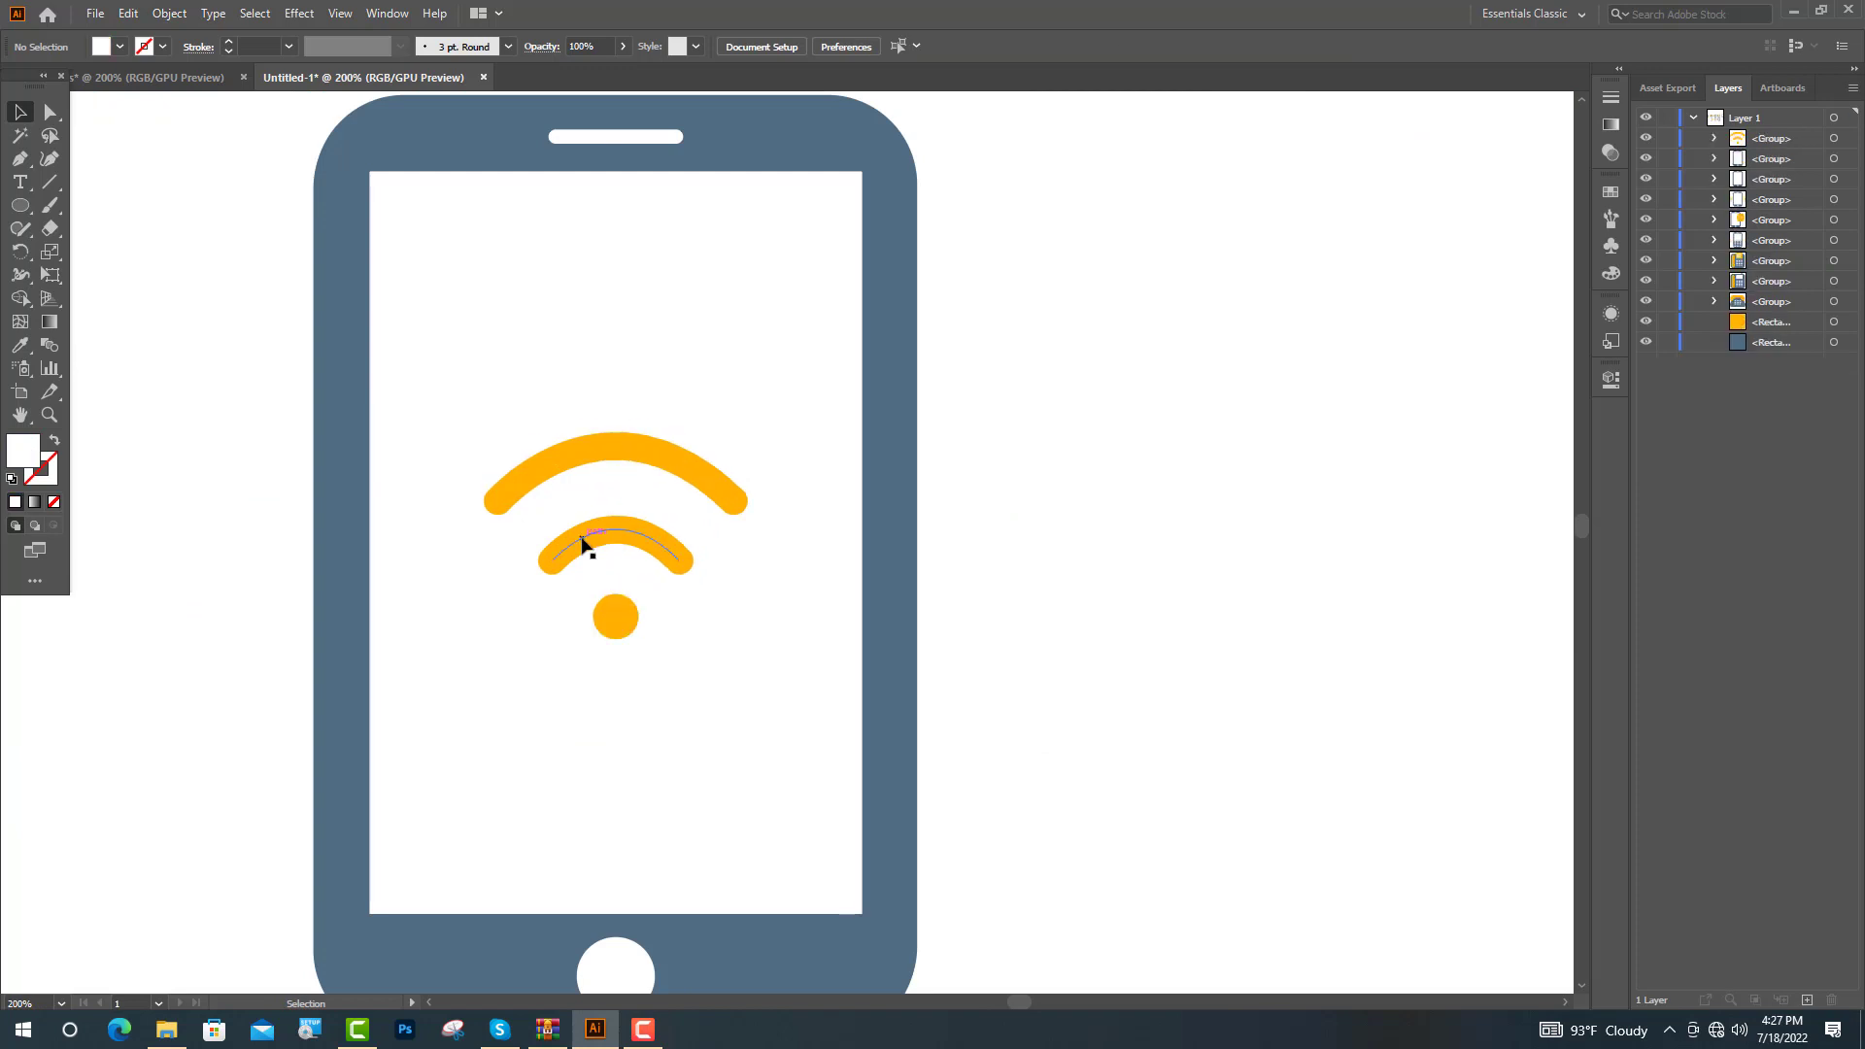
pyautogui.click(584, 540)
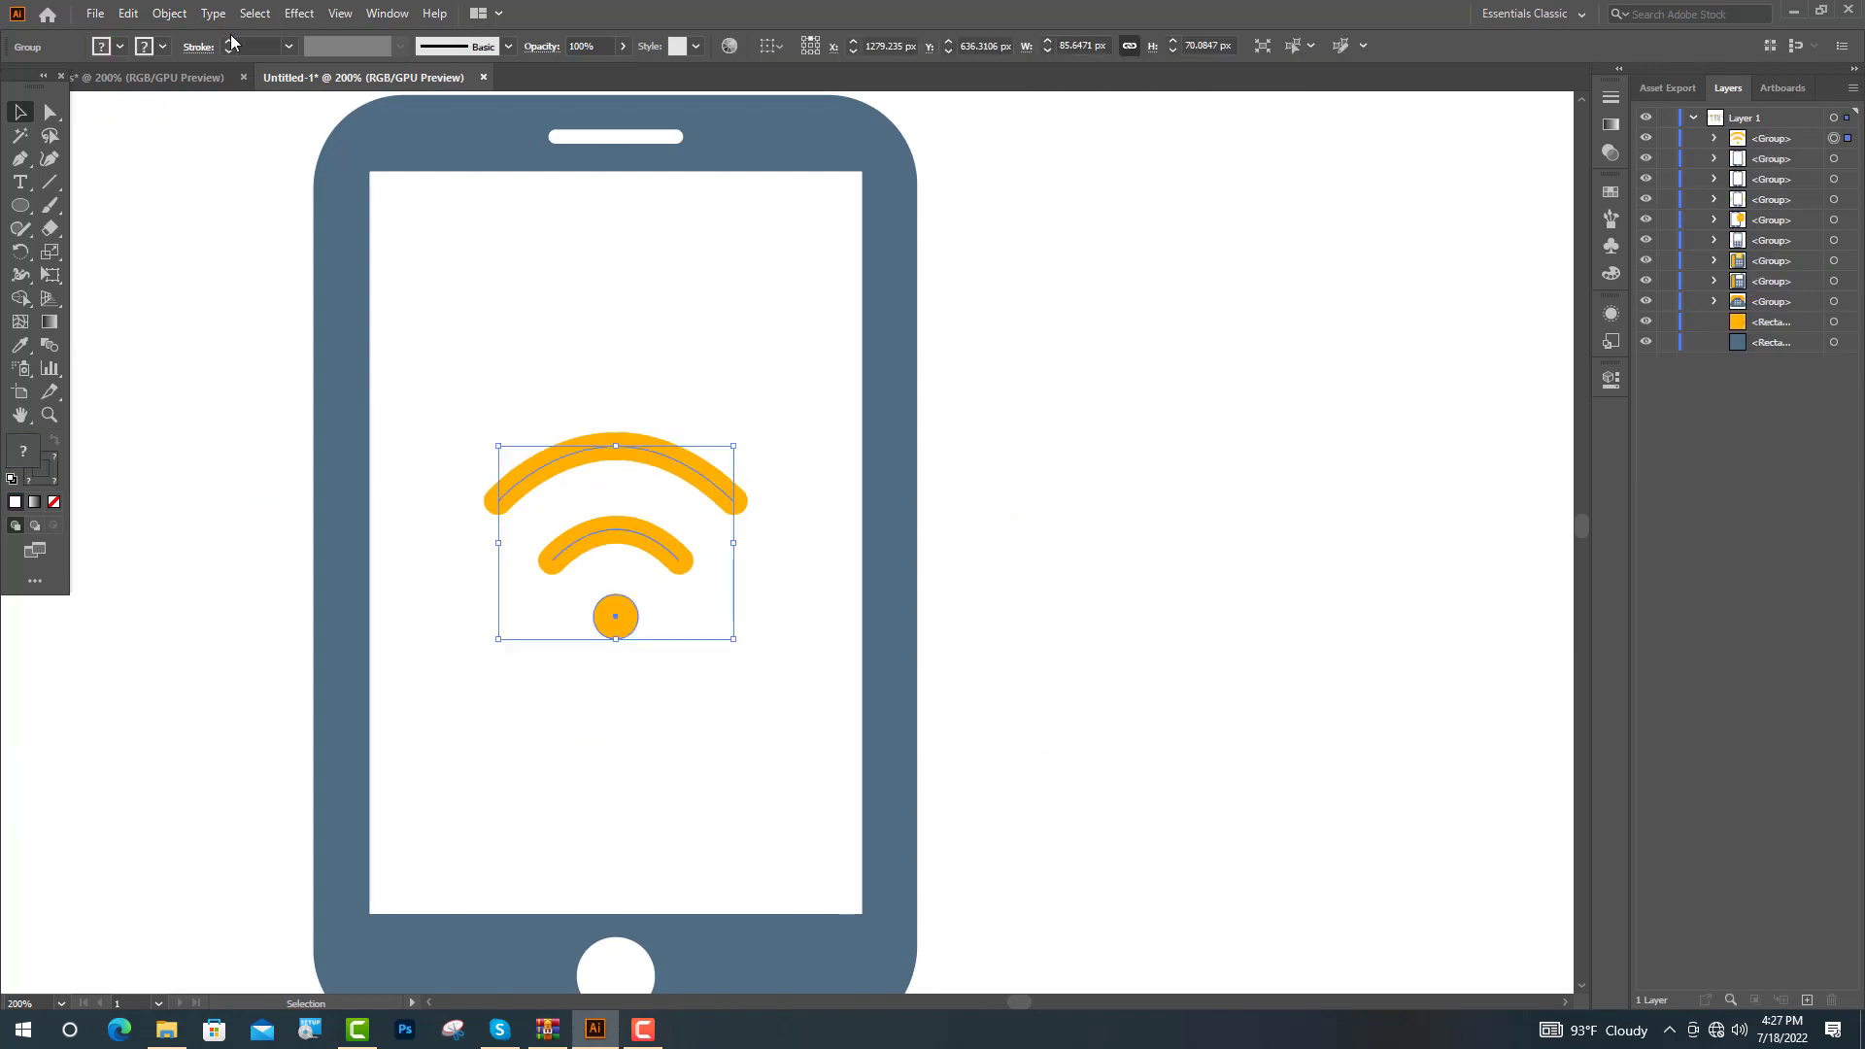
pyautogui.click(169, 13)
pyautogui.click(208, 240)
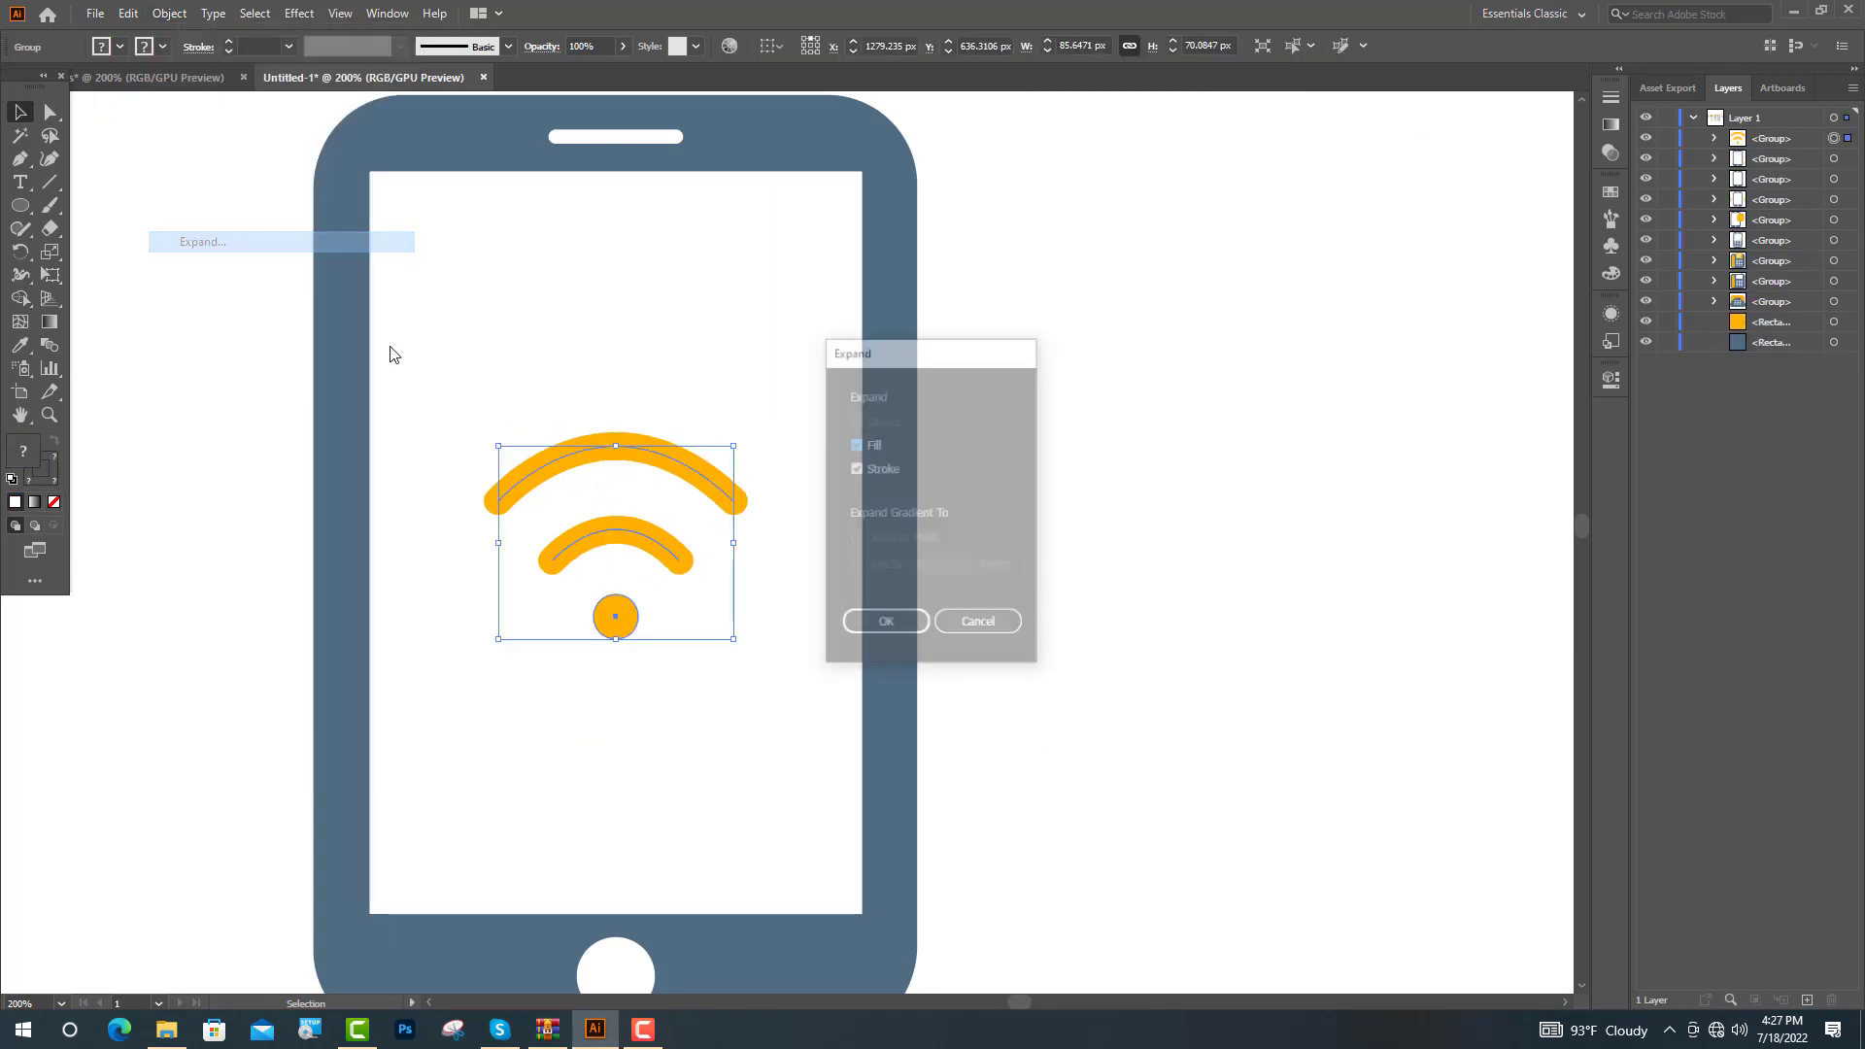
pyautogui.click(889, 625)
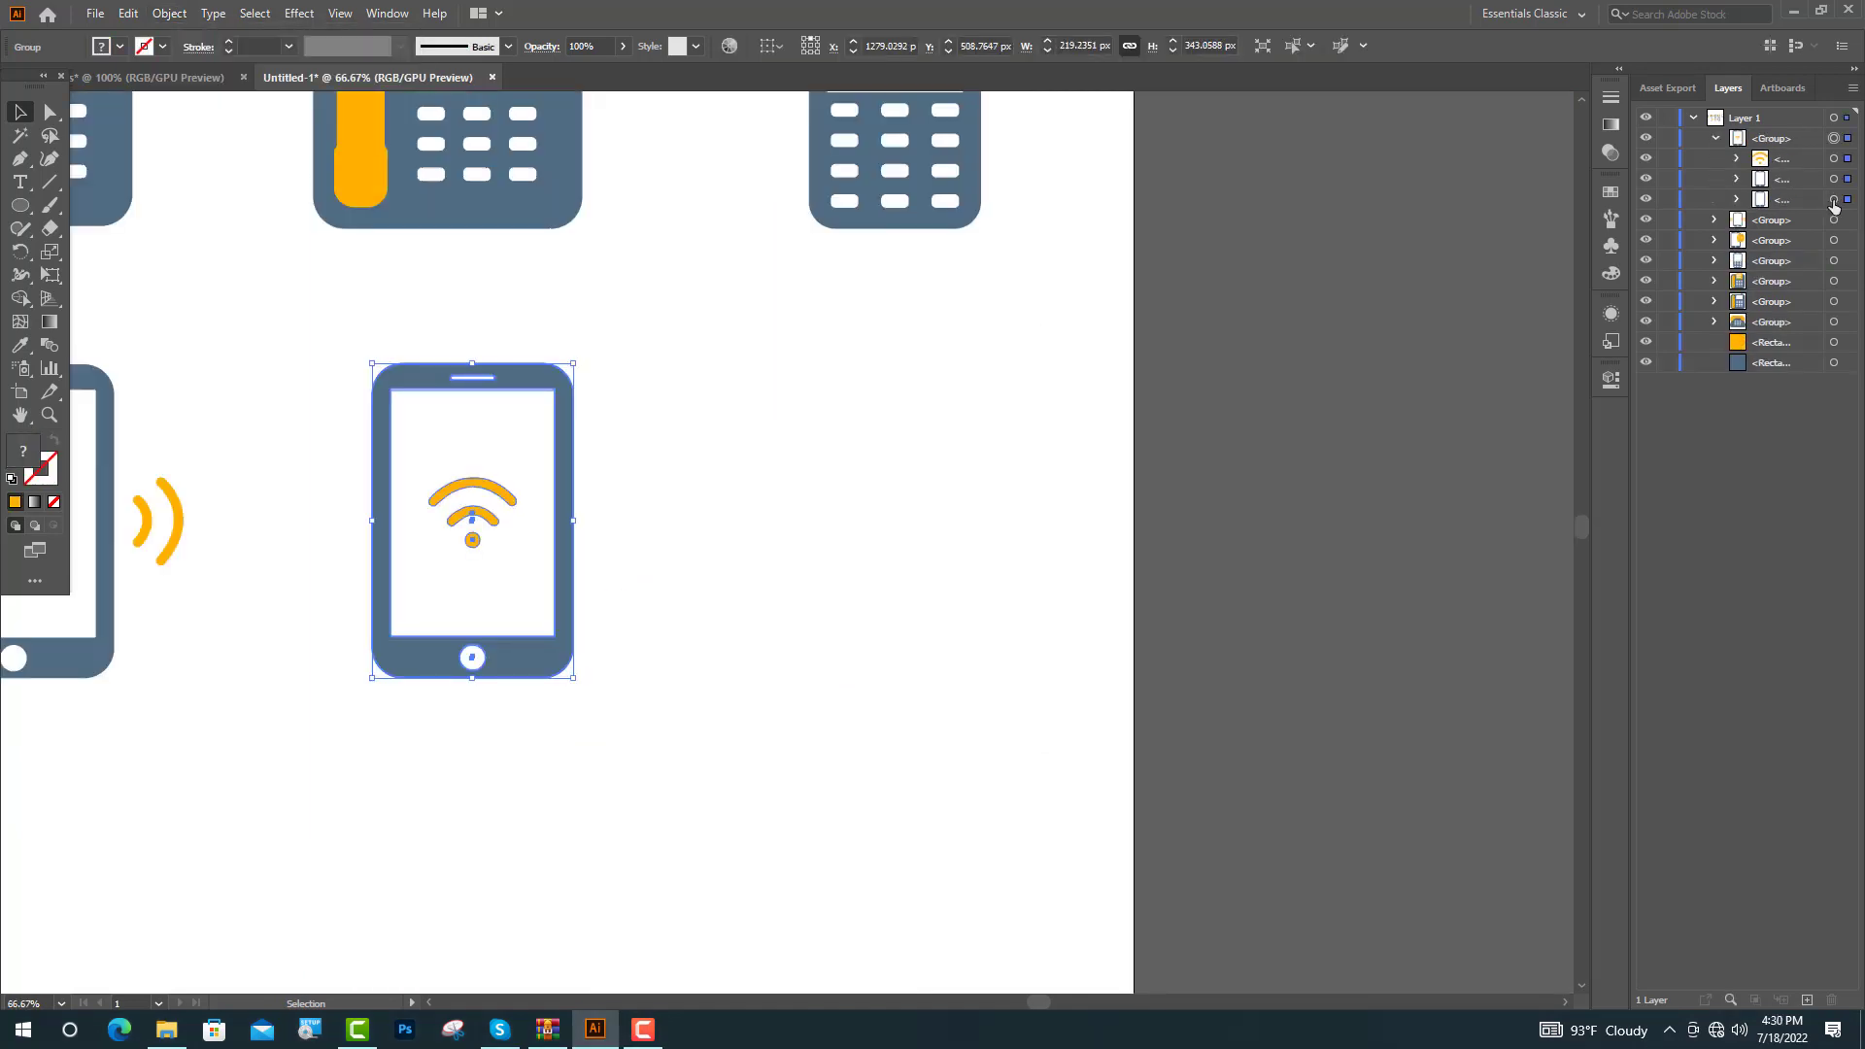
# Step: Move the duplicate smartphone lying beneath the Wi-Fi phone out to the empty space on its right
pyautogui.click(1833, 201)
pyautogui.press('Right')
pyautogui.press('Right')
pyautogui.press('Right')
pyautogui.press('Right')
pyautogui.press('Right')
pyautogui.press('Right')
pyautogui.press('Right')
pyautogui.press('Right')
pyautogui.press('Right')
pyautogui.press('Right')
pyautogui.press('Right')
pyautogui.press('Right')
pyautogui.press('Right')
pyautogui.press('Right')
pyautogui.press('Right')
pyautogui.press('Right')
pyautogui.press('Right')
pyautogui.press('Right')
pyautogui.press('Right')
pyautogui.press('Right')
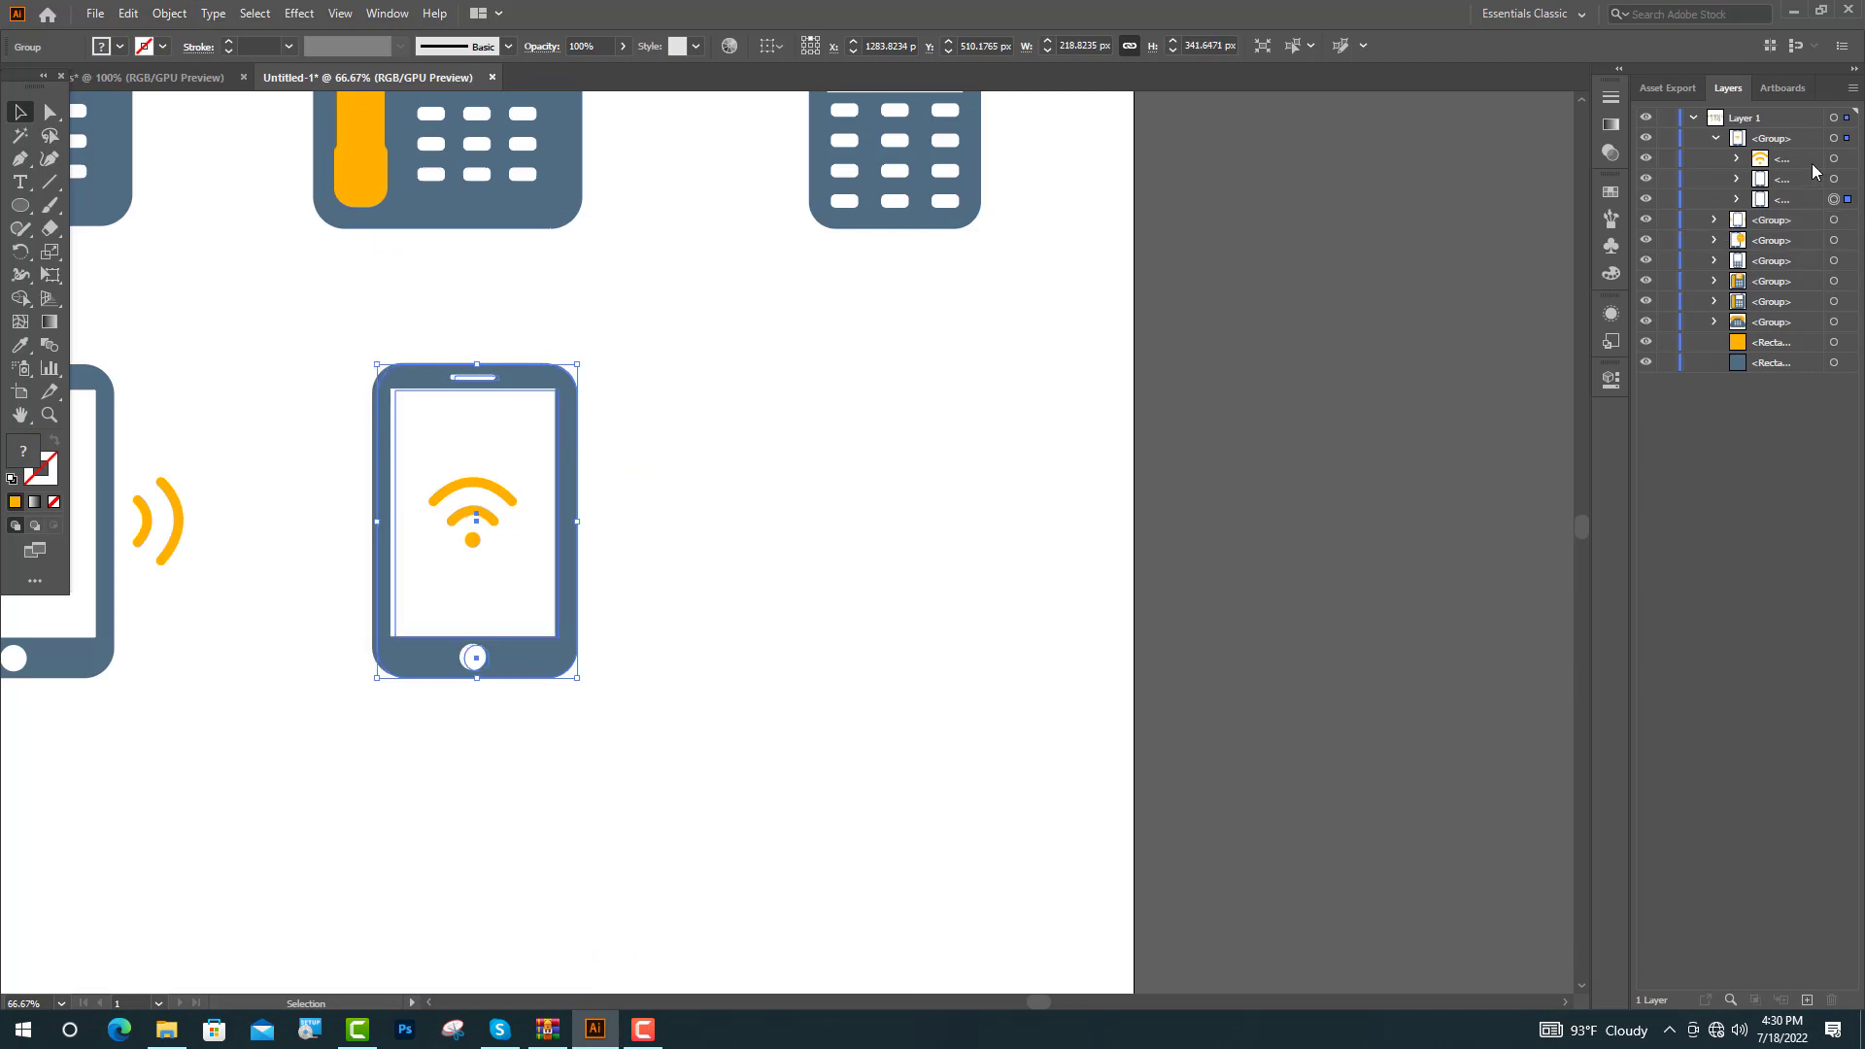
pyautogui.press('Right')
pyautogui.press('Right')
pyautogui.press('Right')
pyautogui.press('Right')
pyautogui.press('Right')
pyautogui.press('Right')
pyautogui.press('Right')
pyautogui.press('Right')
pyautogui.press('Right')
pyautogui.press('Right')
pyautogui.press('Right')
pyautogui.press('Right')
pyautogui.press('Right')
pyautogui.press('Right')
pyautogui.press('Right')
pyautogui.press('Right')
pyautogui.press('Right')
pyautogui.press('Right')
pyautogui.press('Right')
pyautogui.press('Right')
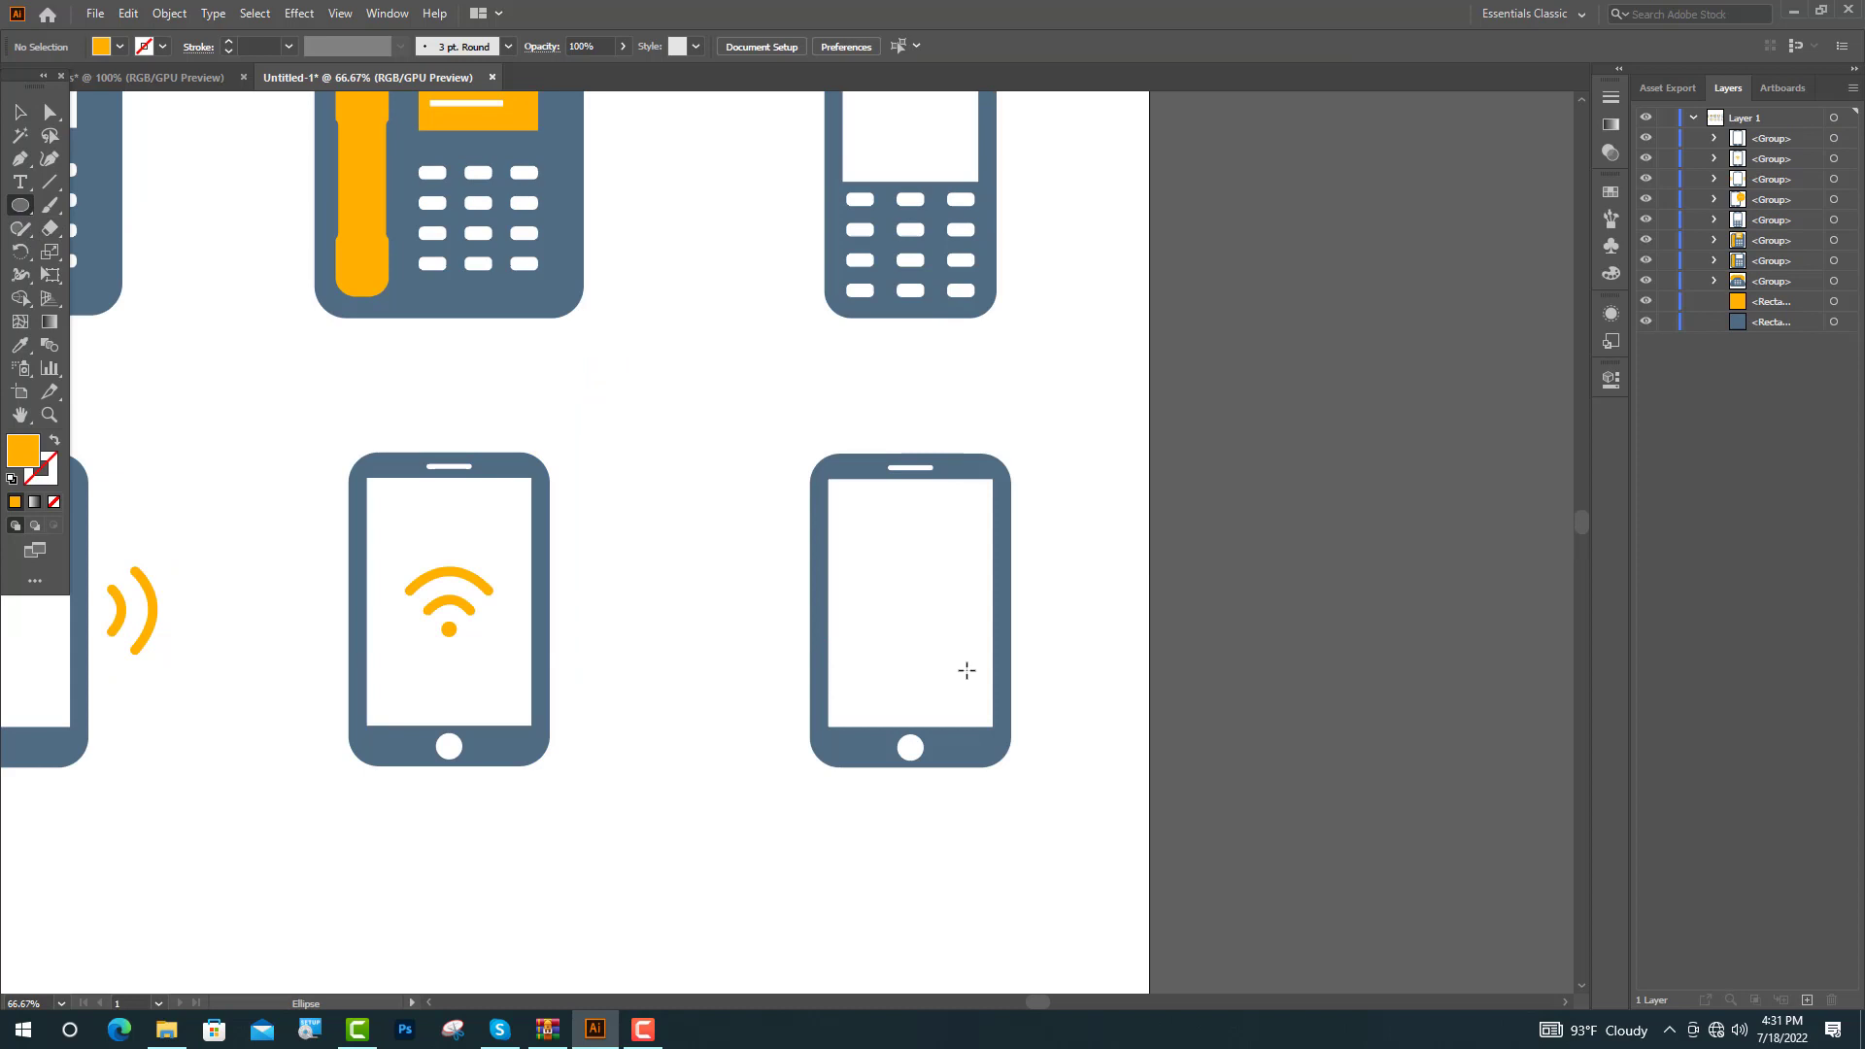
# Step: Build a cloud outline on the blank phone's screen from three overlapping orange circles, the middle one about 66 px wide
pyautogui.scroll(2, 927, 640)
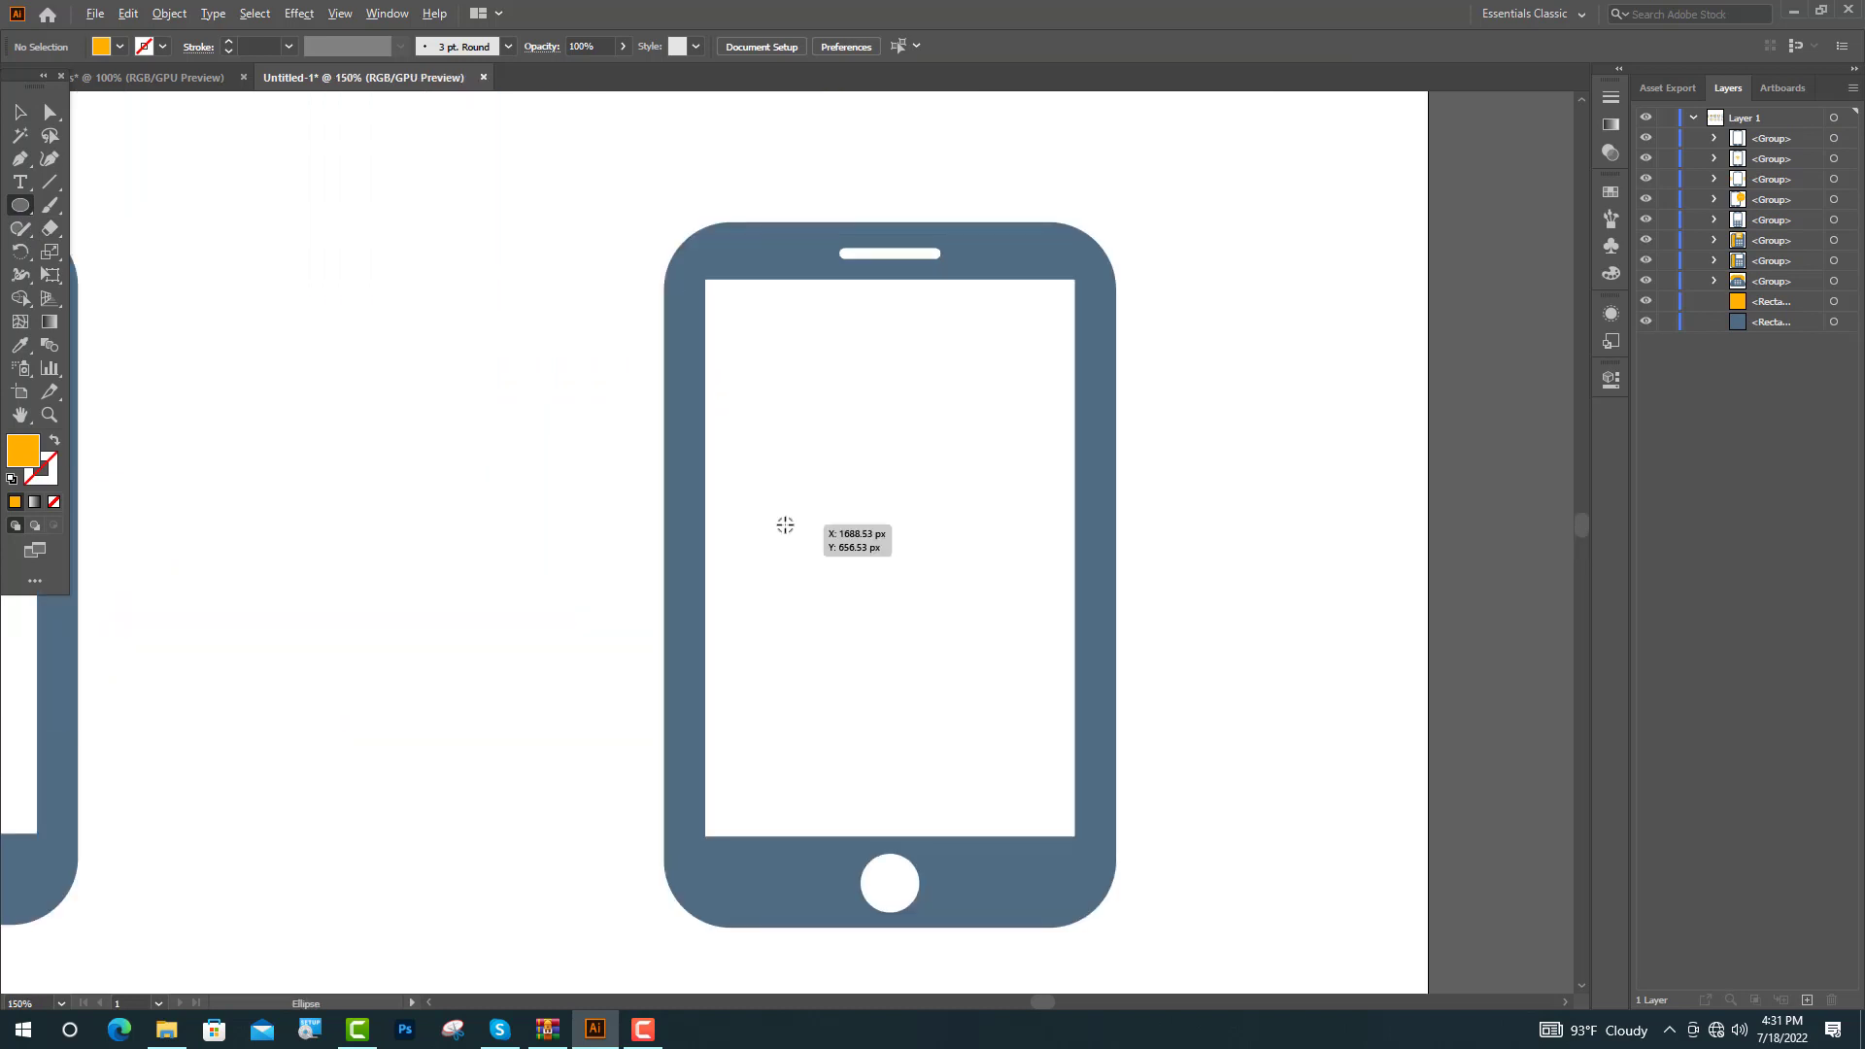
pyautogui.moveTo(783, 525); pyautogui.dragTo(815, 572)
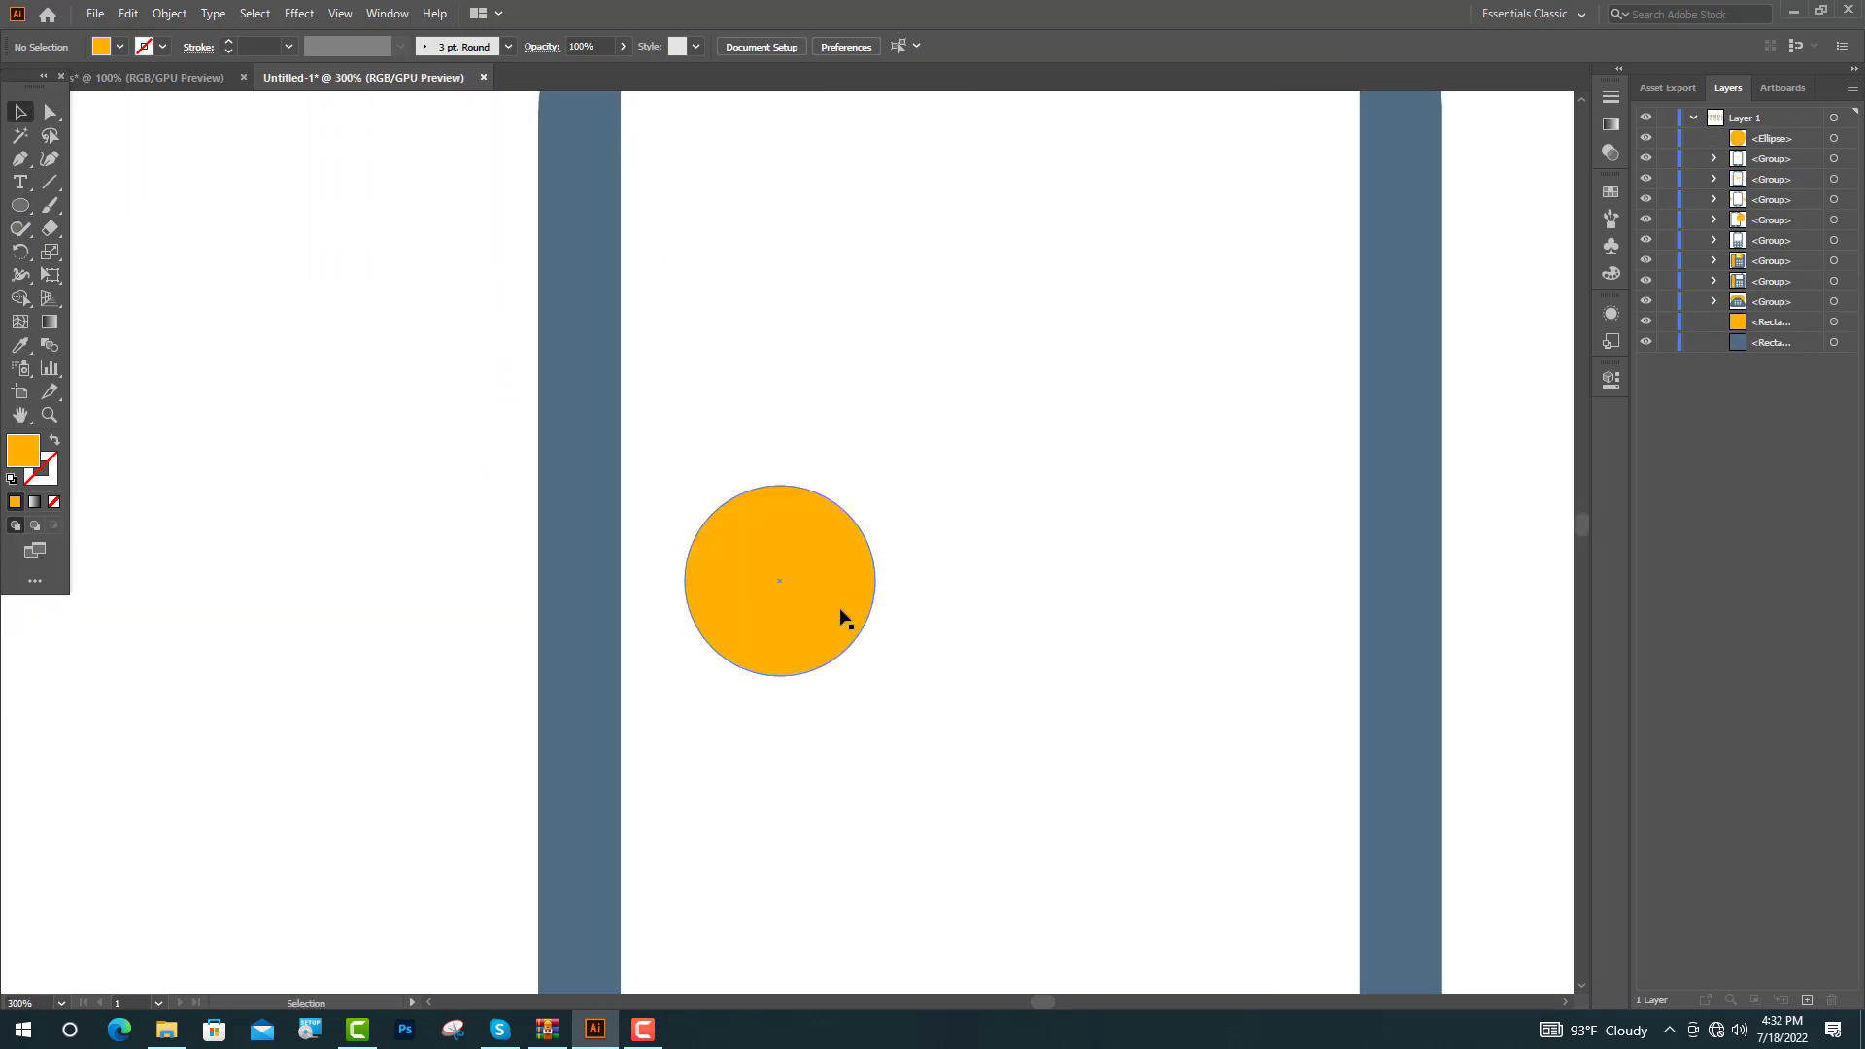
pyautogui.moveTo(842, 622); pyautogui.dragTo(982, 569)
pyautogui.moveTo(920, 434); pyautogui.dragTo(941, 396)
pyautogui.moveTo(928, 565); pyautogui.dragTo(941, 593)
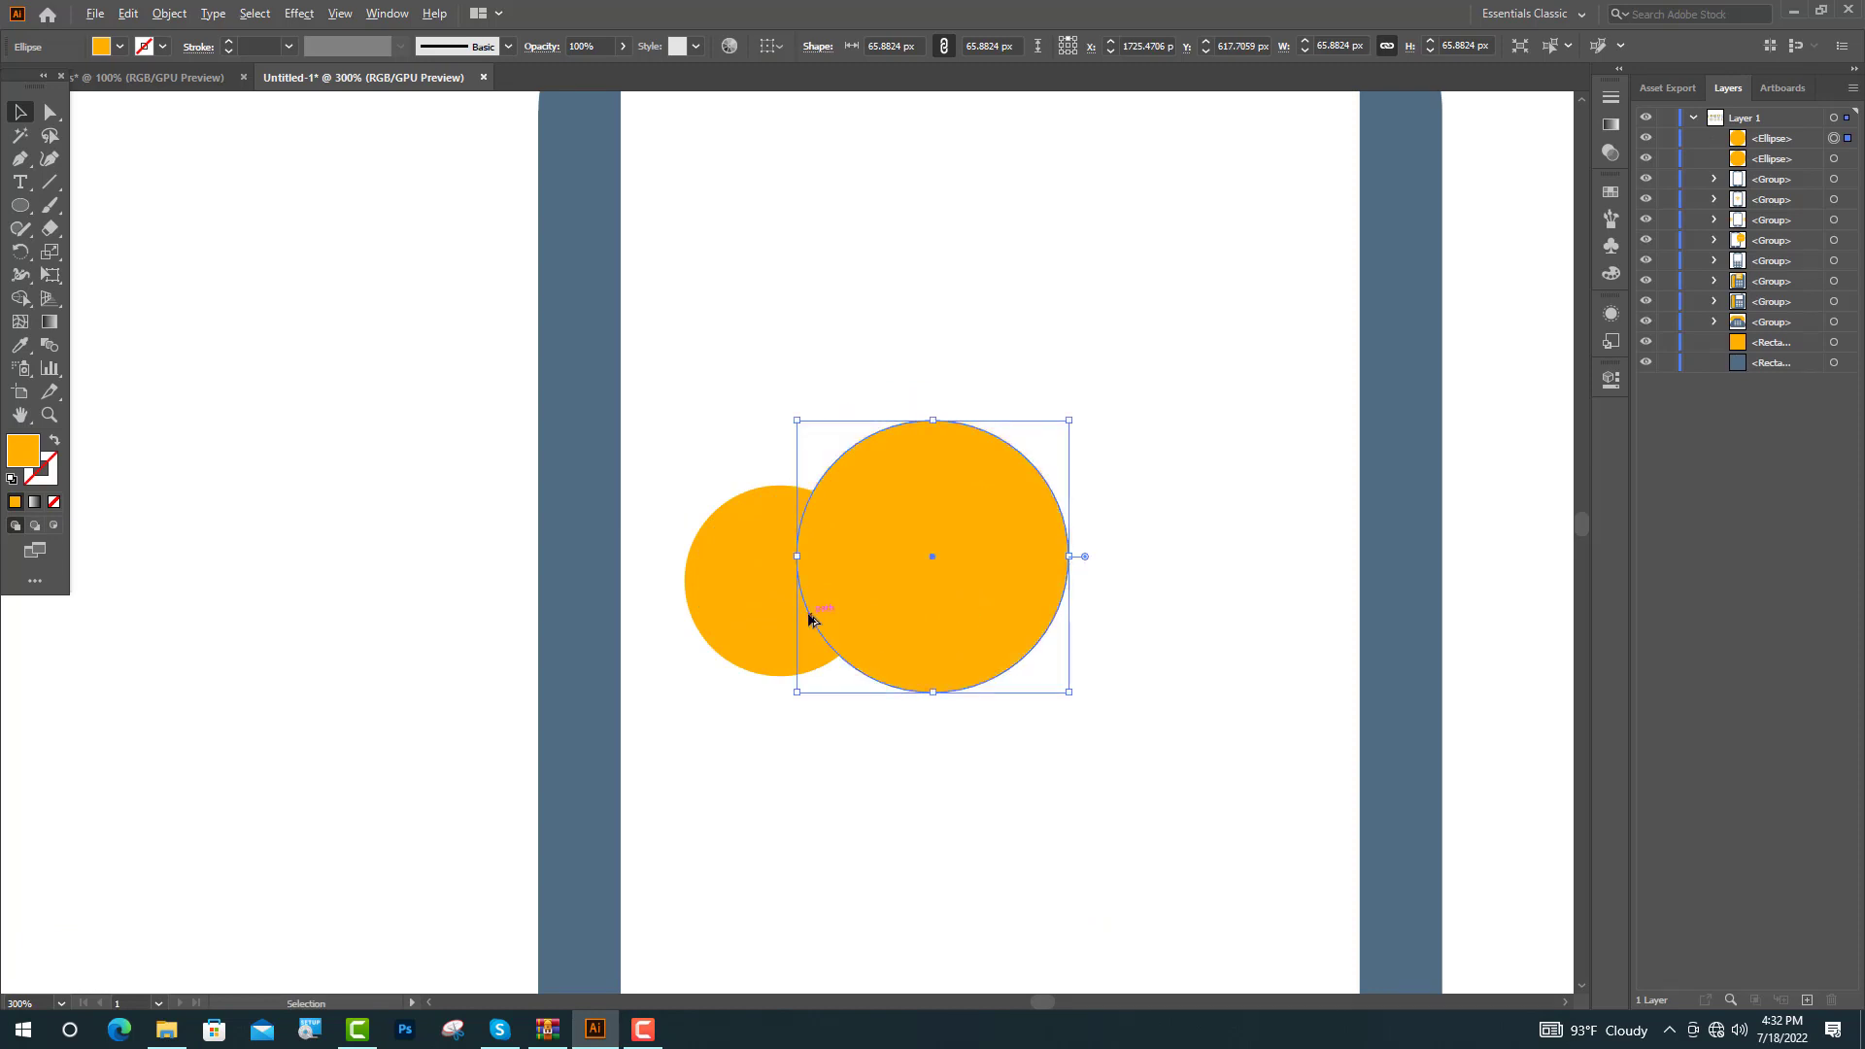
pyautogui.moveTo(777, 619); pyautogui.dragTo(1113, 625)
pyautogui.moveTo(1114, 495); pyautogui.dragTo(1115, 458)
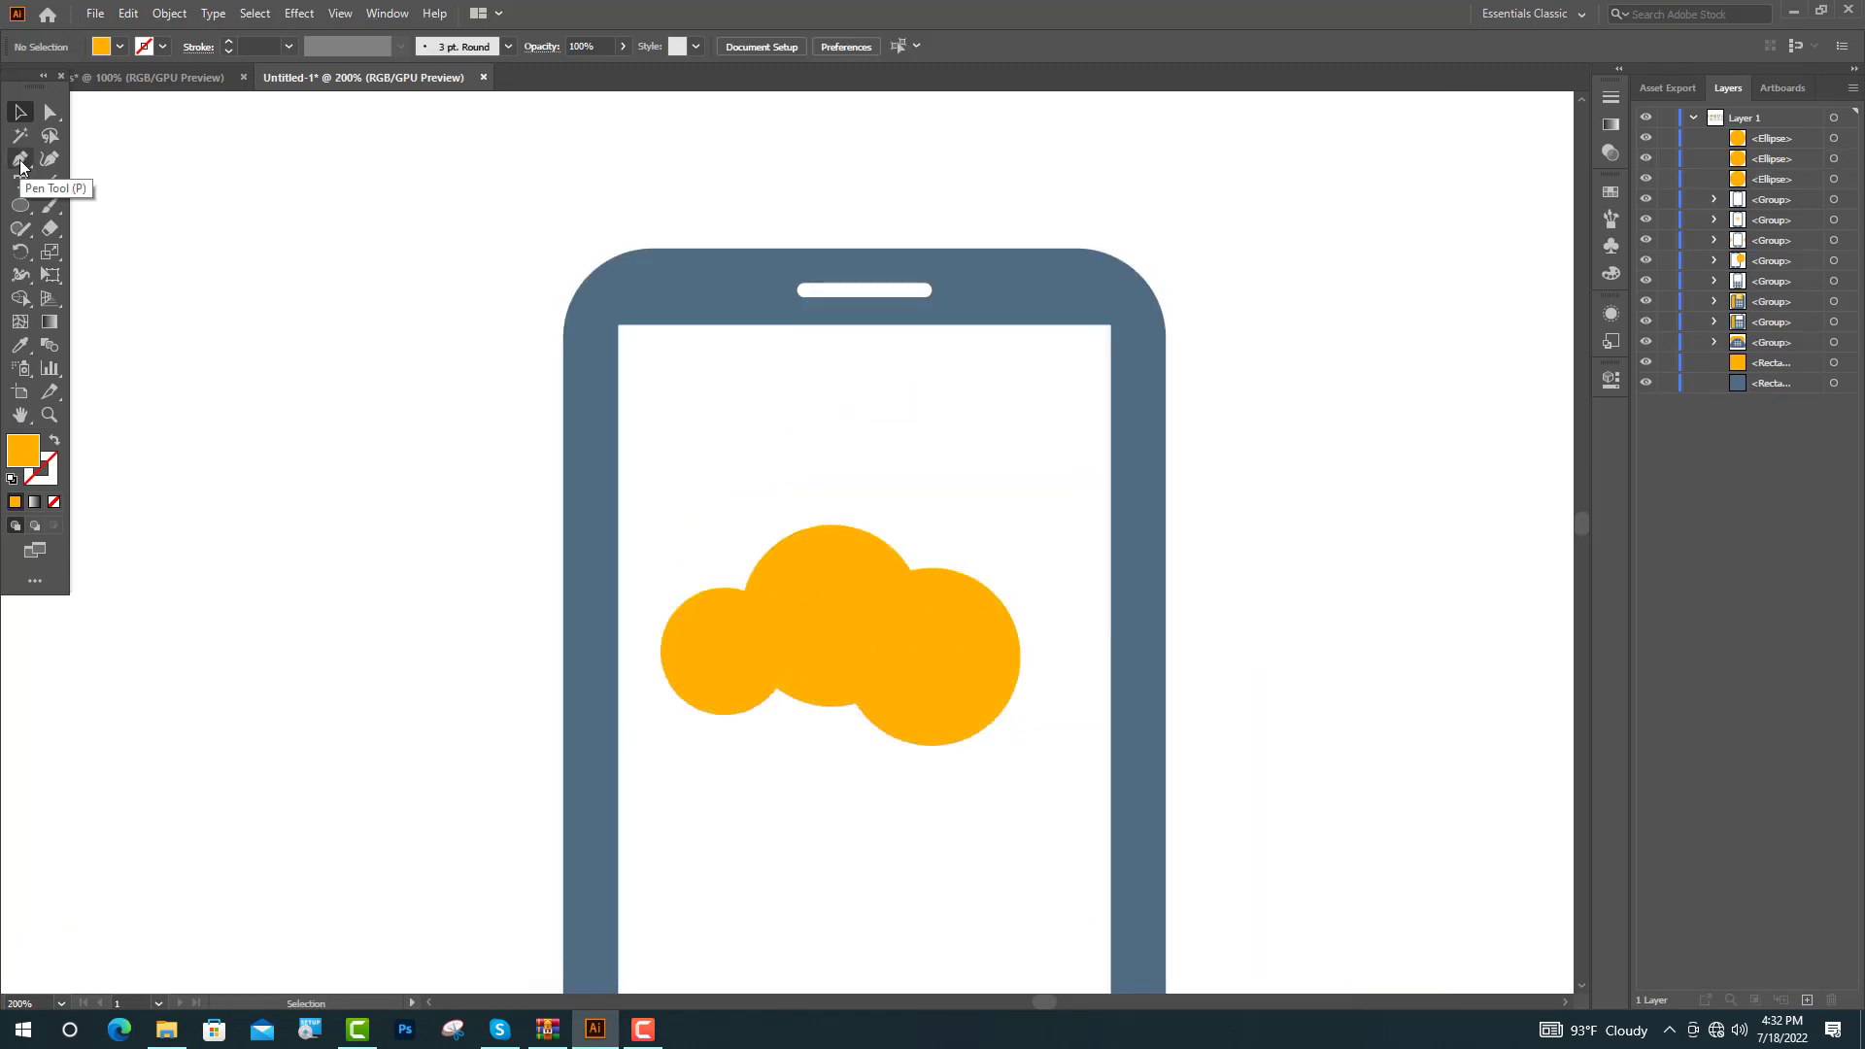
# Step: Draw a horizontal line about 145 px long across the lower part of the three circles and colour it orange
pyautogui.click(21, 161)
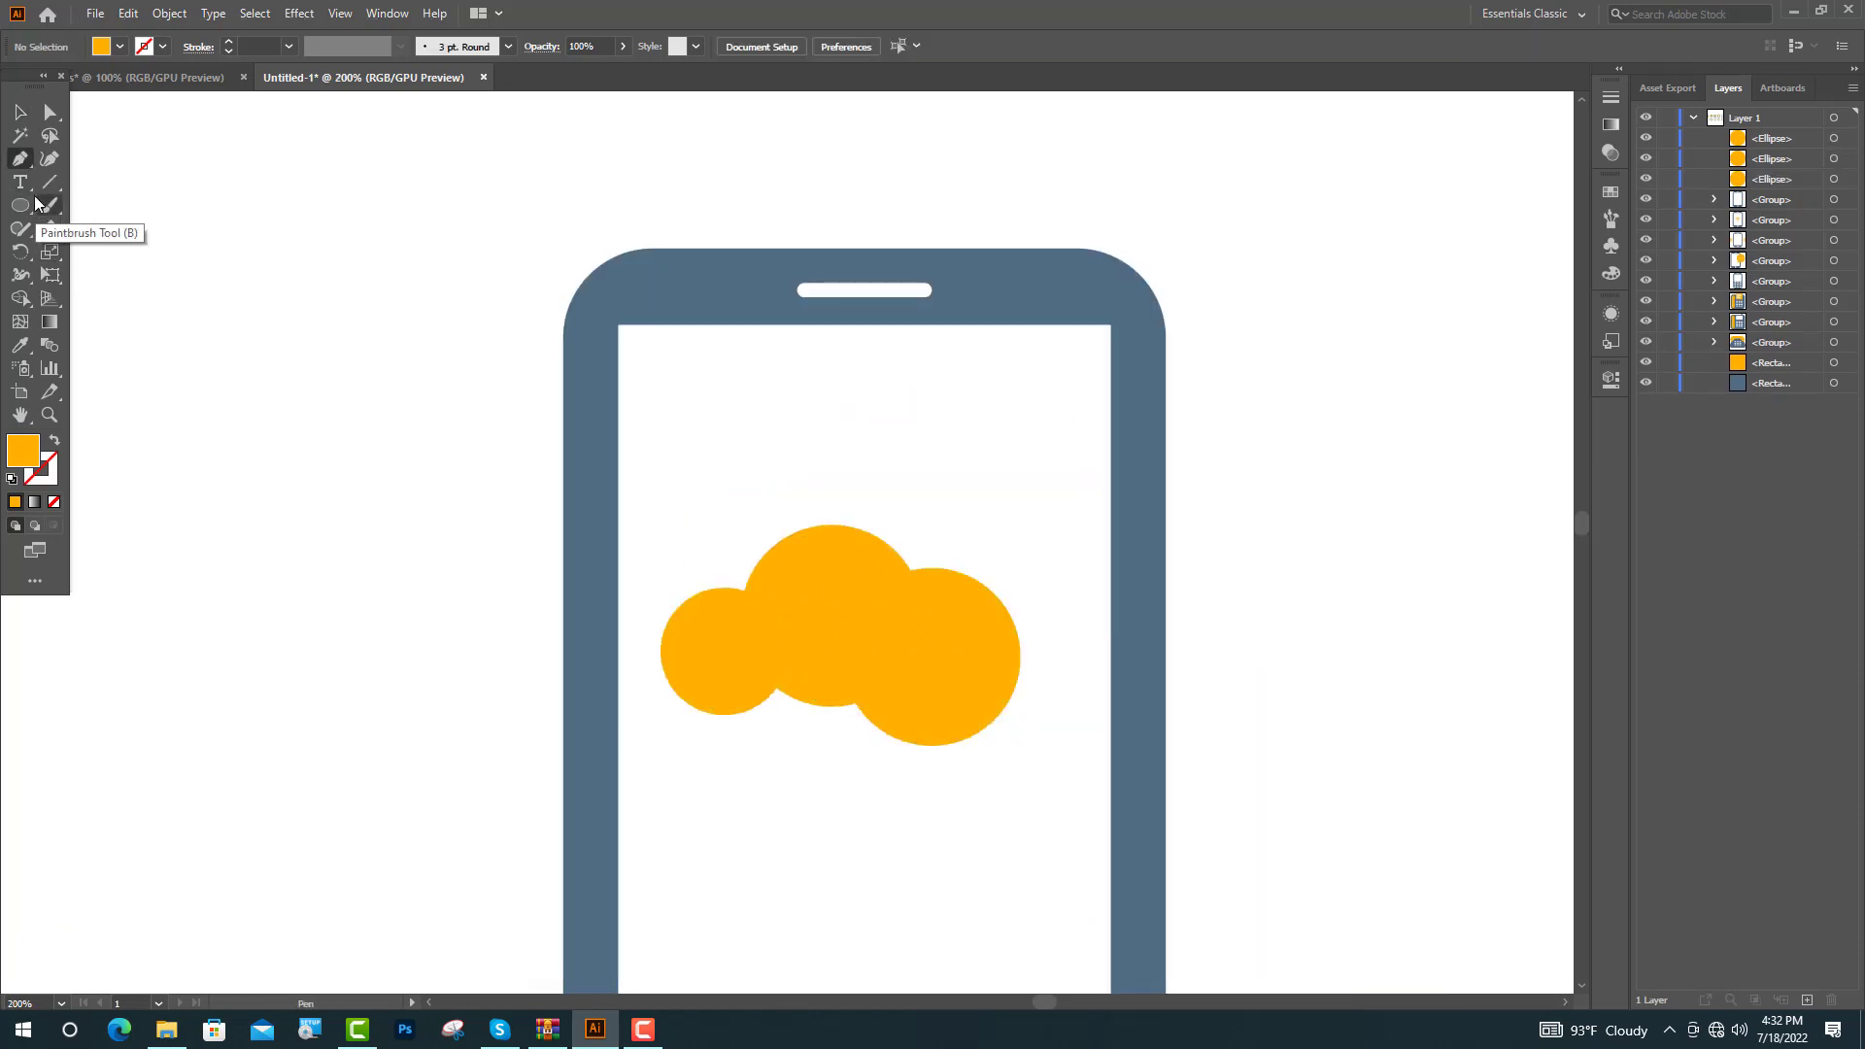
pyautogui.click(46, 183)
pyautogui.moveTo(653, 683); pyautogui.dragTo(1051, 683)
pyautogui.press('i')
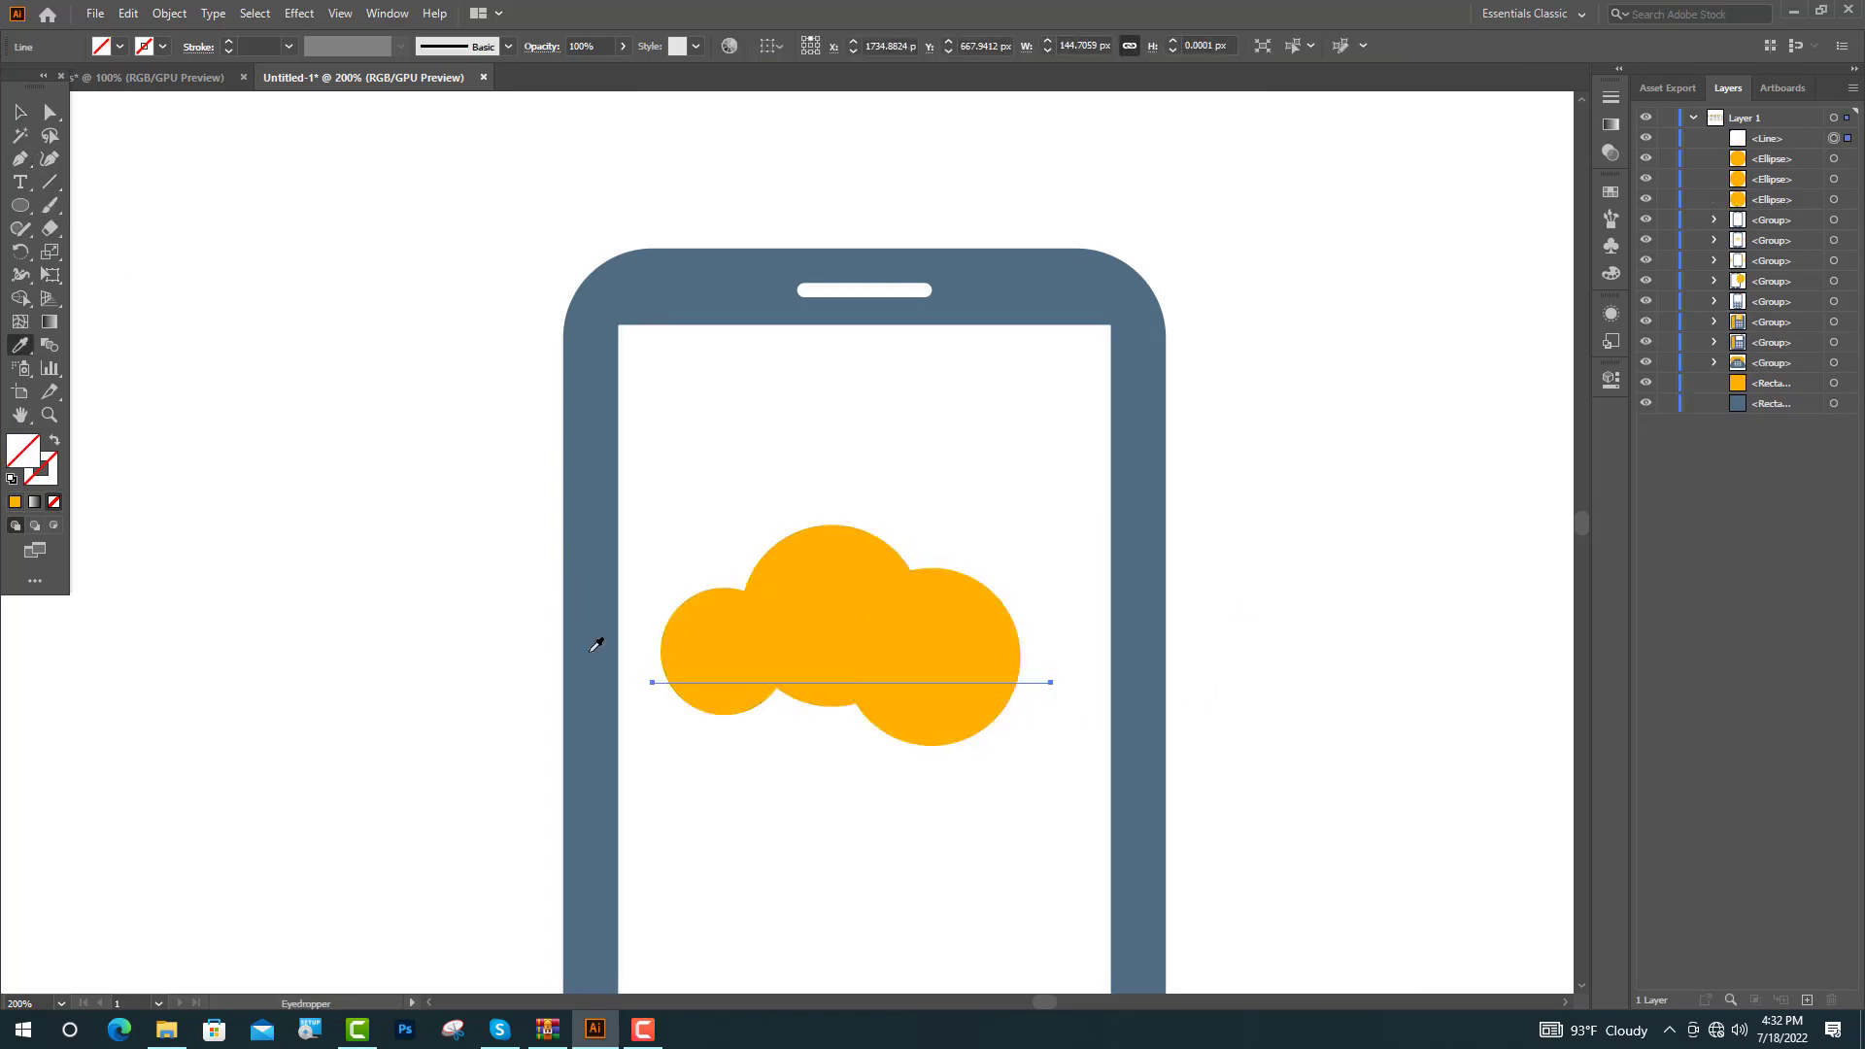
pyautogui.click(844, 632)
pyautogui.press('v')
pyautogui.click(457, 588)
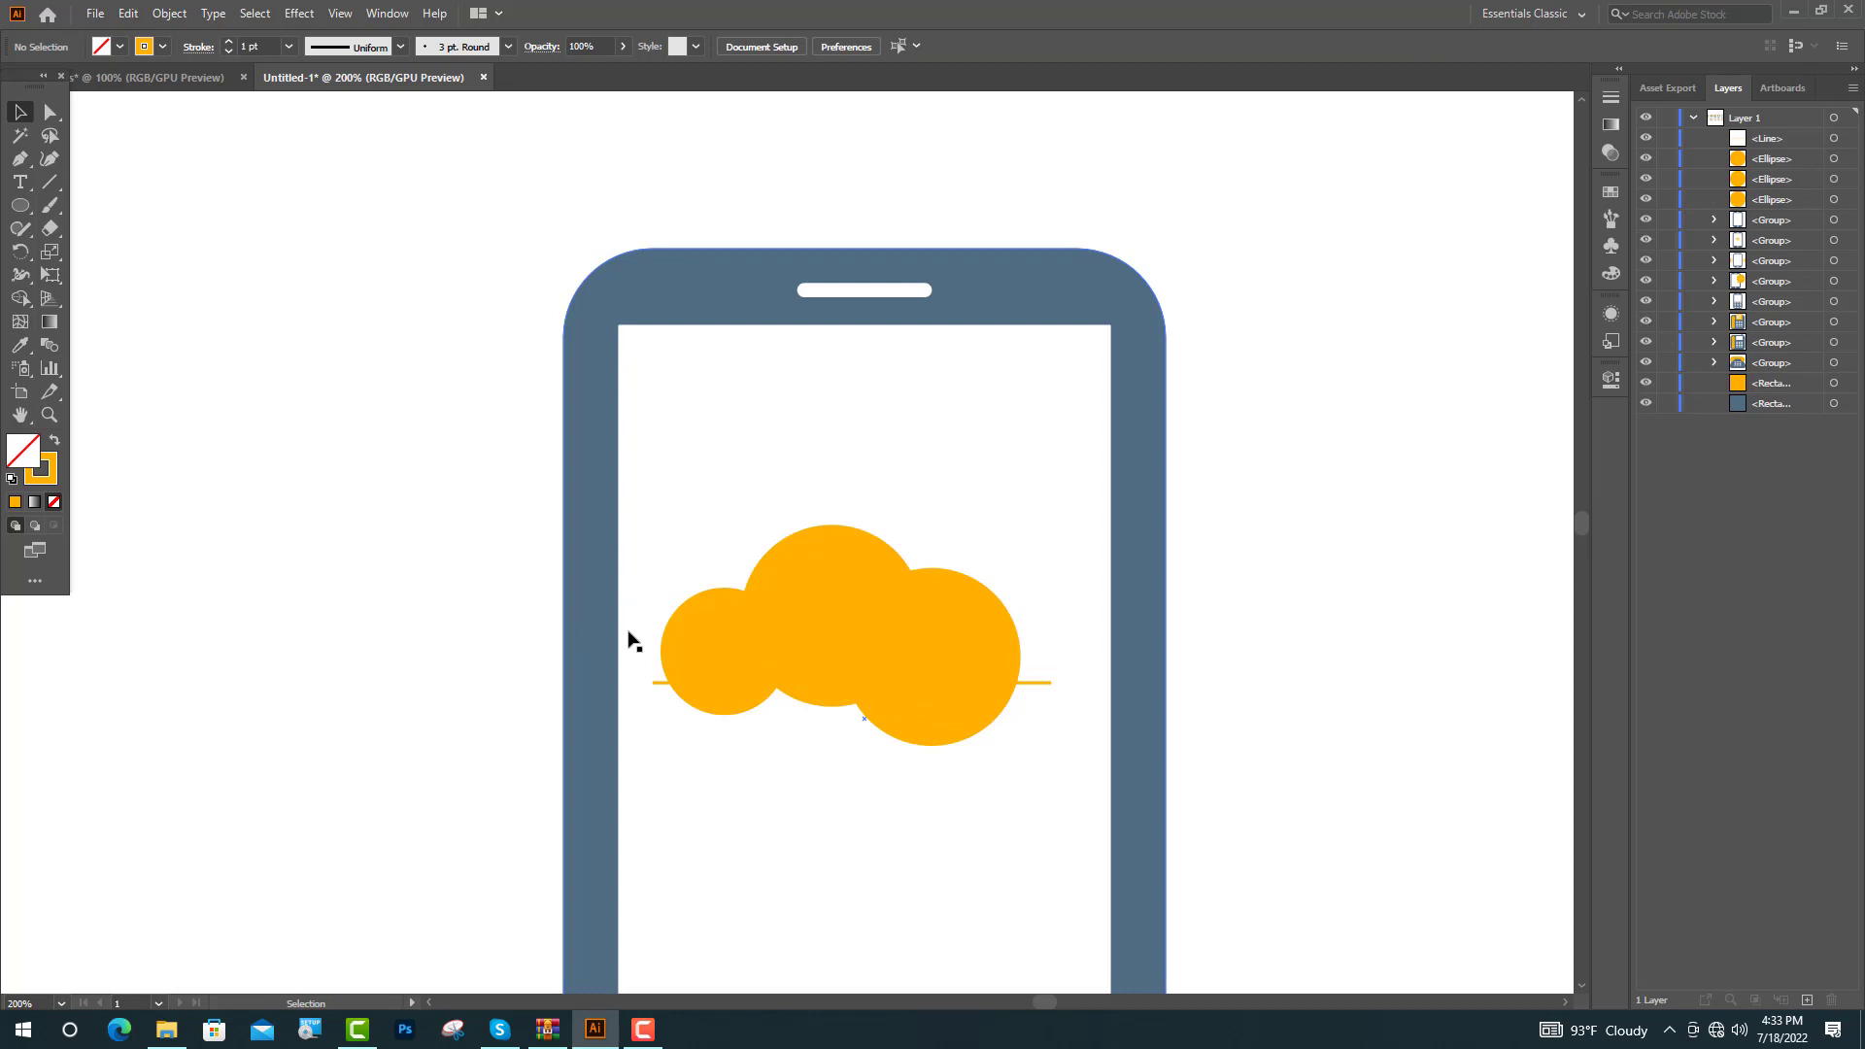
# Step: Remove the parts of the circles below the line with the Shape Builder and delete the line
pyautogui.click(733, 645)
pyautogui.keyDown('shift'); pyautogui.click(843, 634); pyautogui.keyUp('shift')
pyautogui.keyDown('shift'); pyautogui.click(1004, 684); pyautogui.keyUp('shift')
pyautogui.click(19, 298)
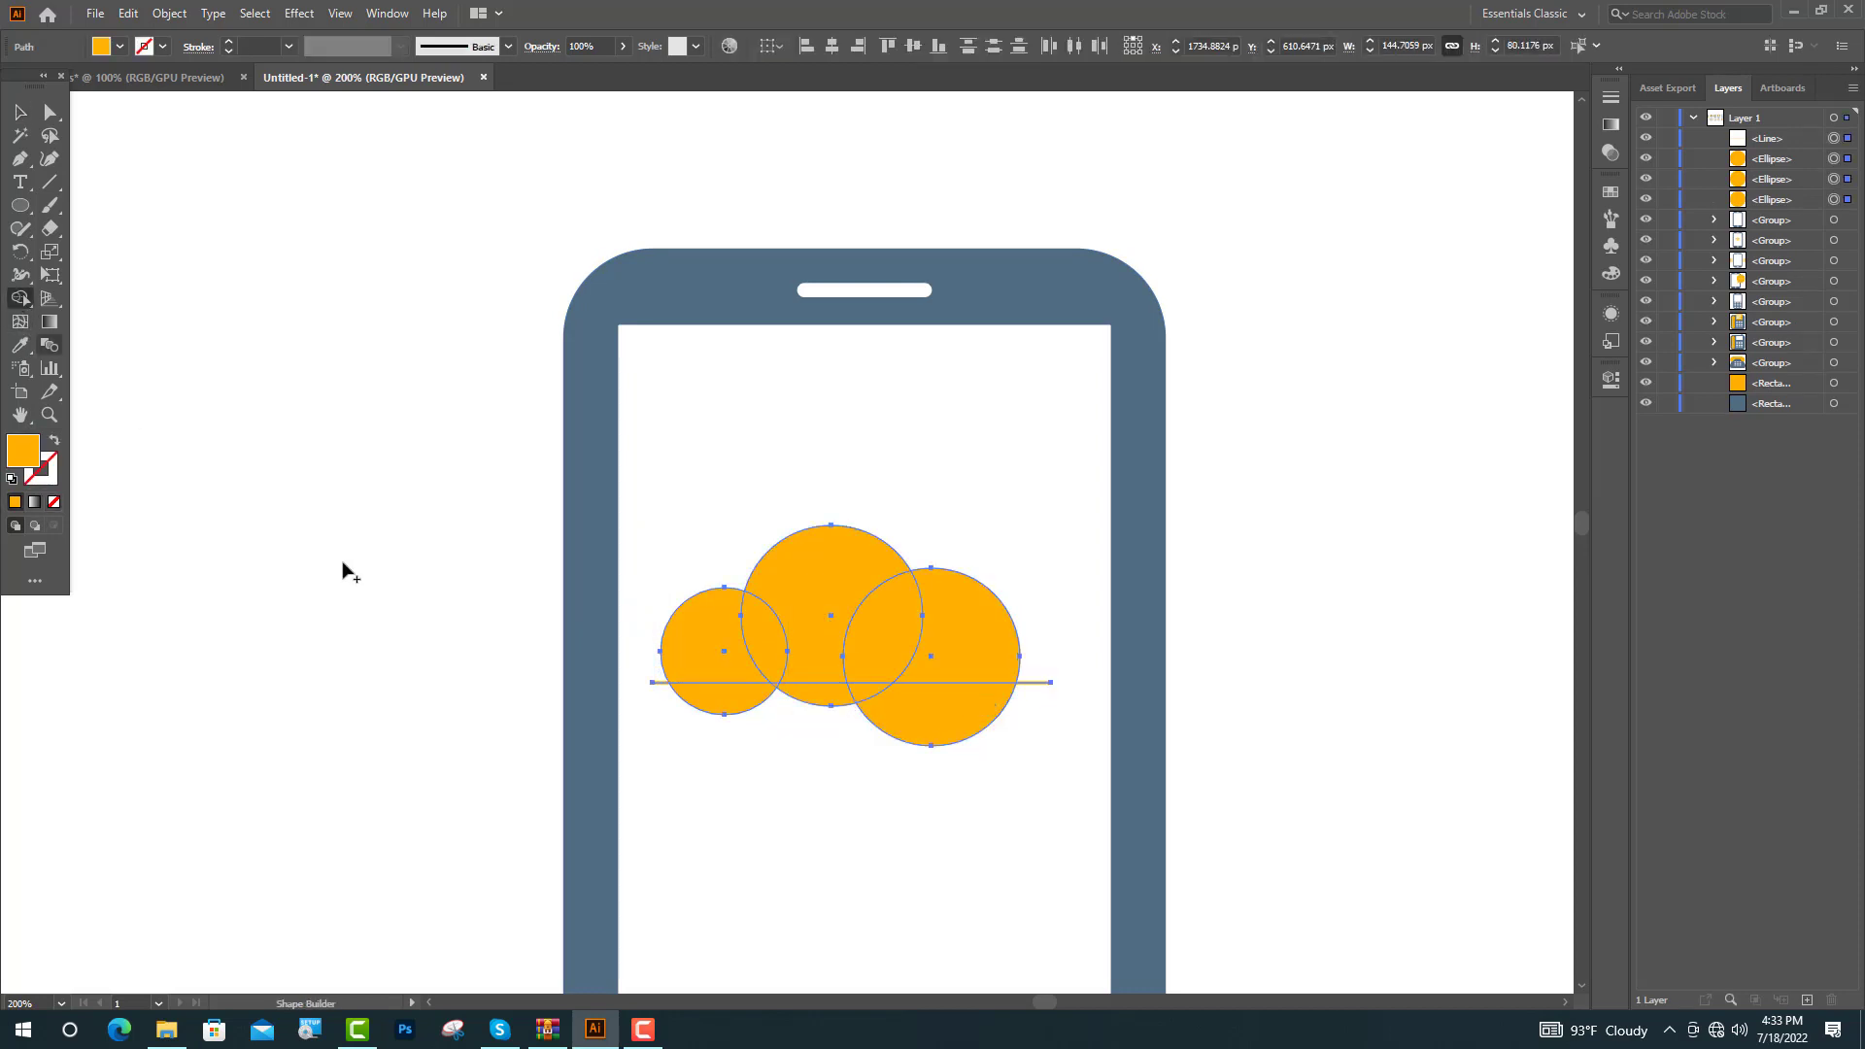
pyautogui.keyDown('alt'); pyautogui.click(738, 701); pyautogui.keyUp('alt')
pyautogui.keyDown('alt'); pyautogui.click(831, 696); pyautogui.keyUp('alt')
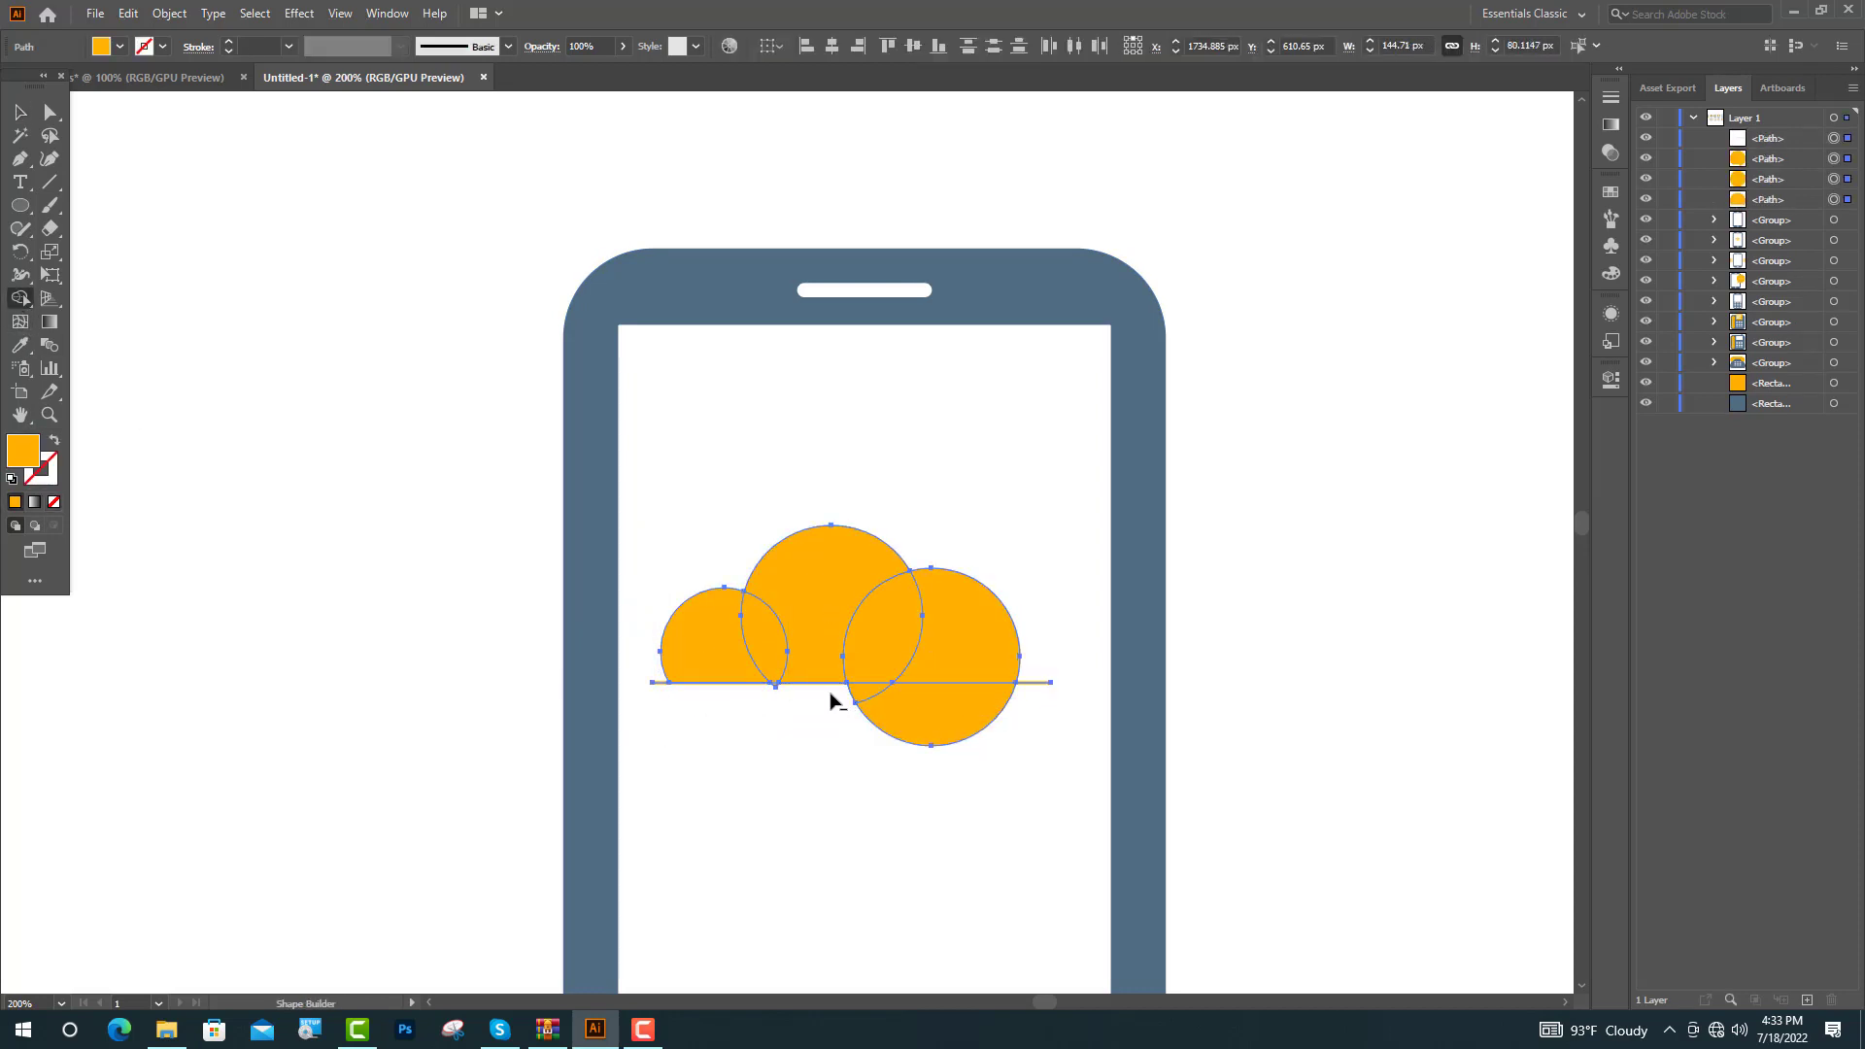
pyautogui.keyDown('alt'); pyautogui.click(933, 733); pyautogui.keyUp('alt')
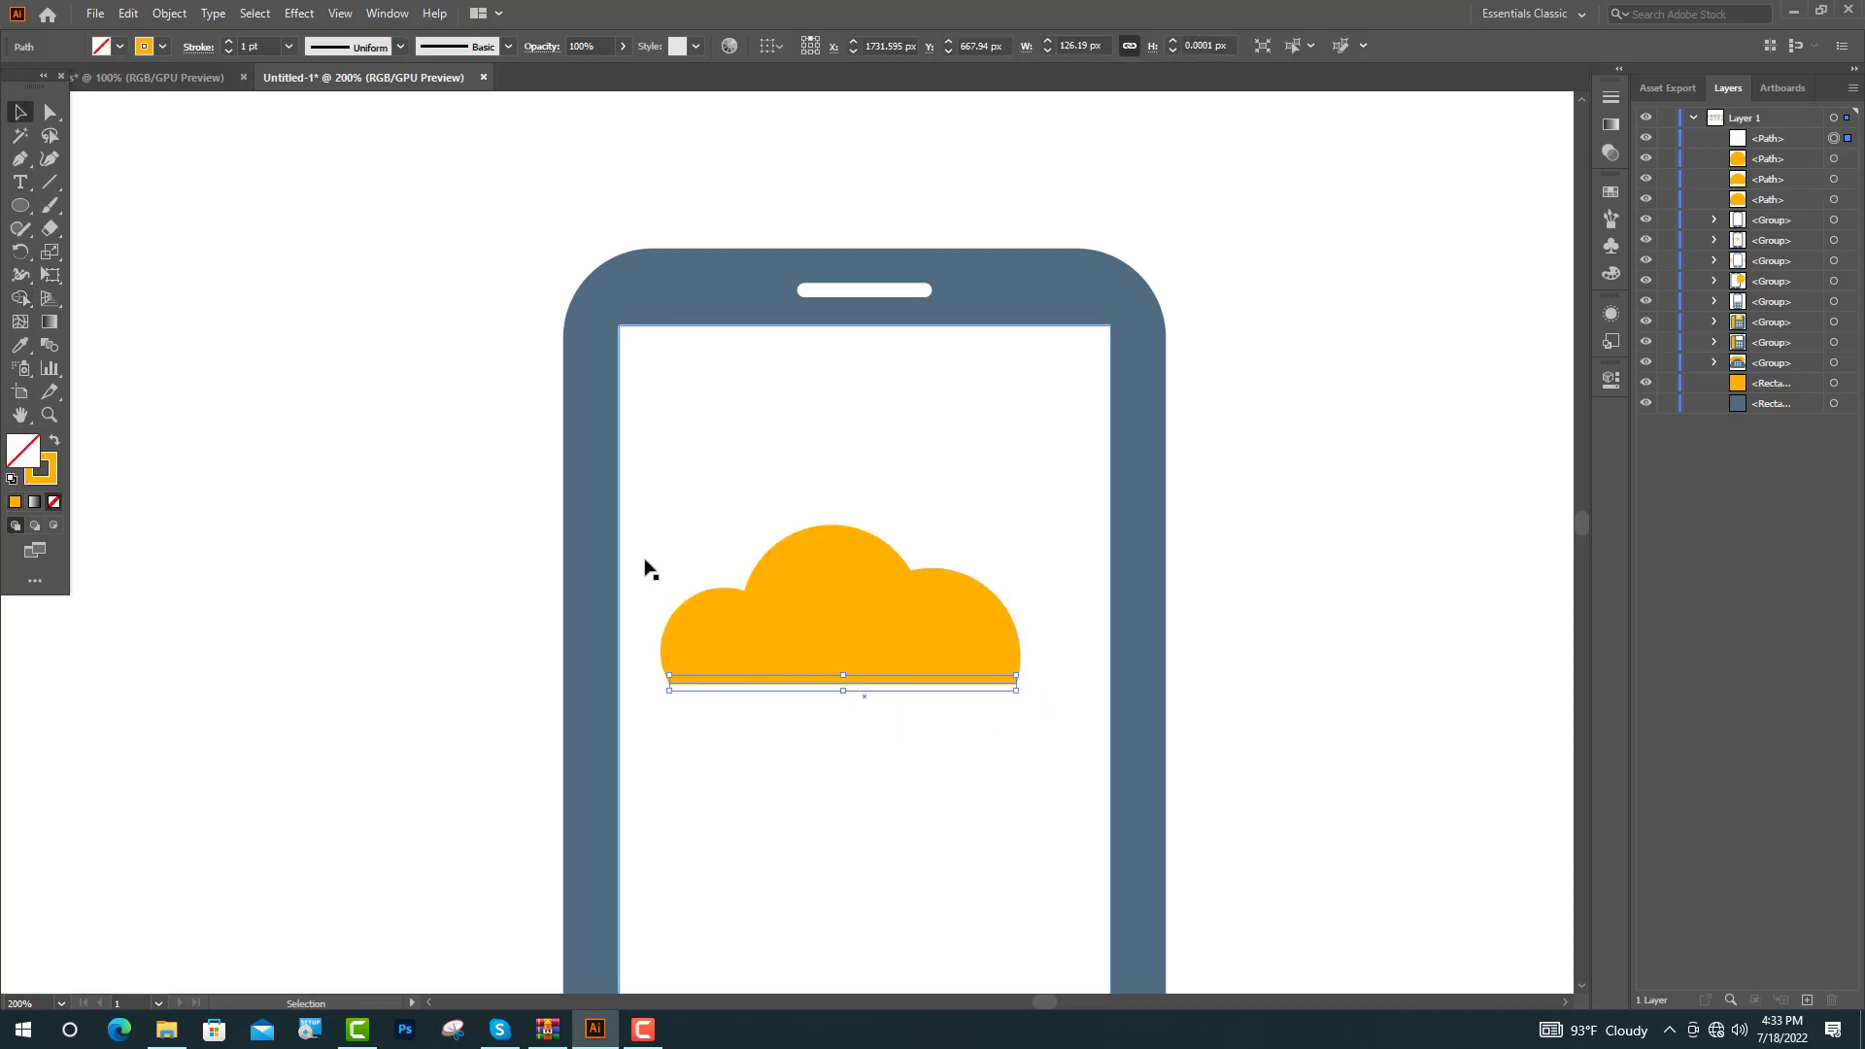
pyautogui.press('Delete')
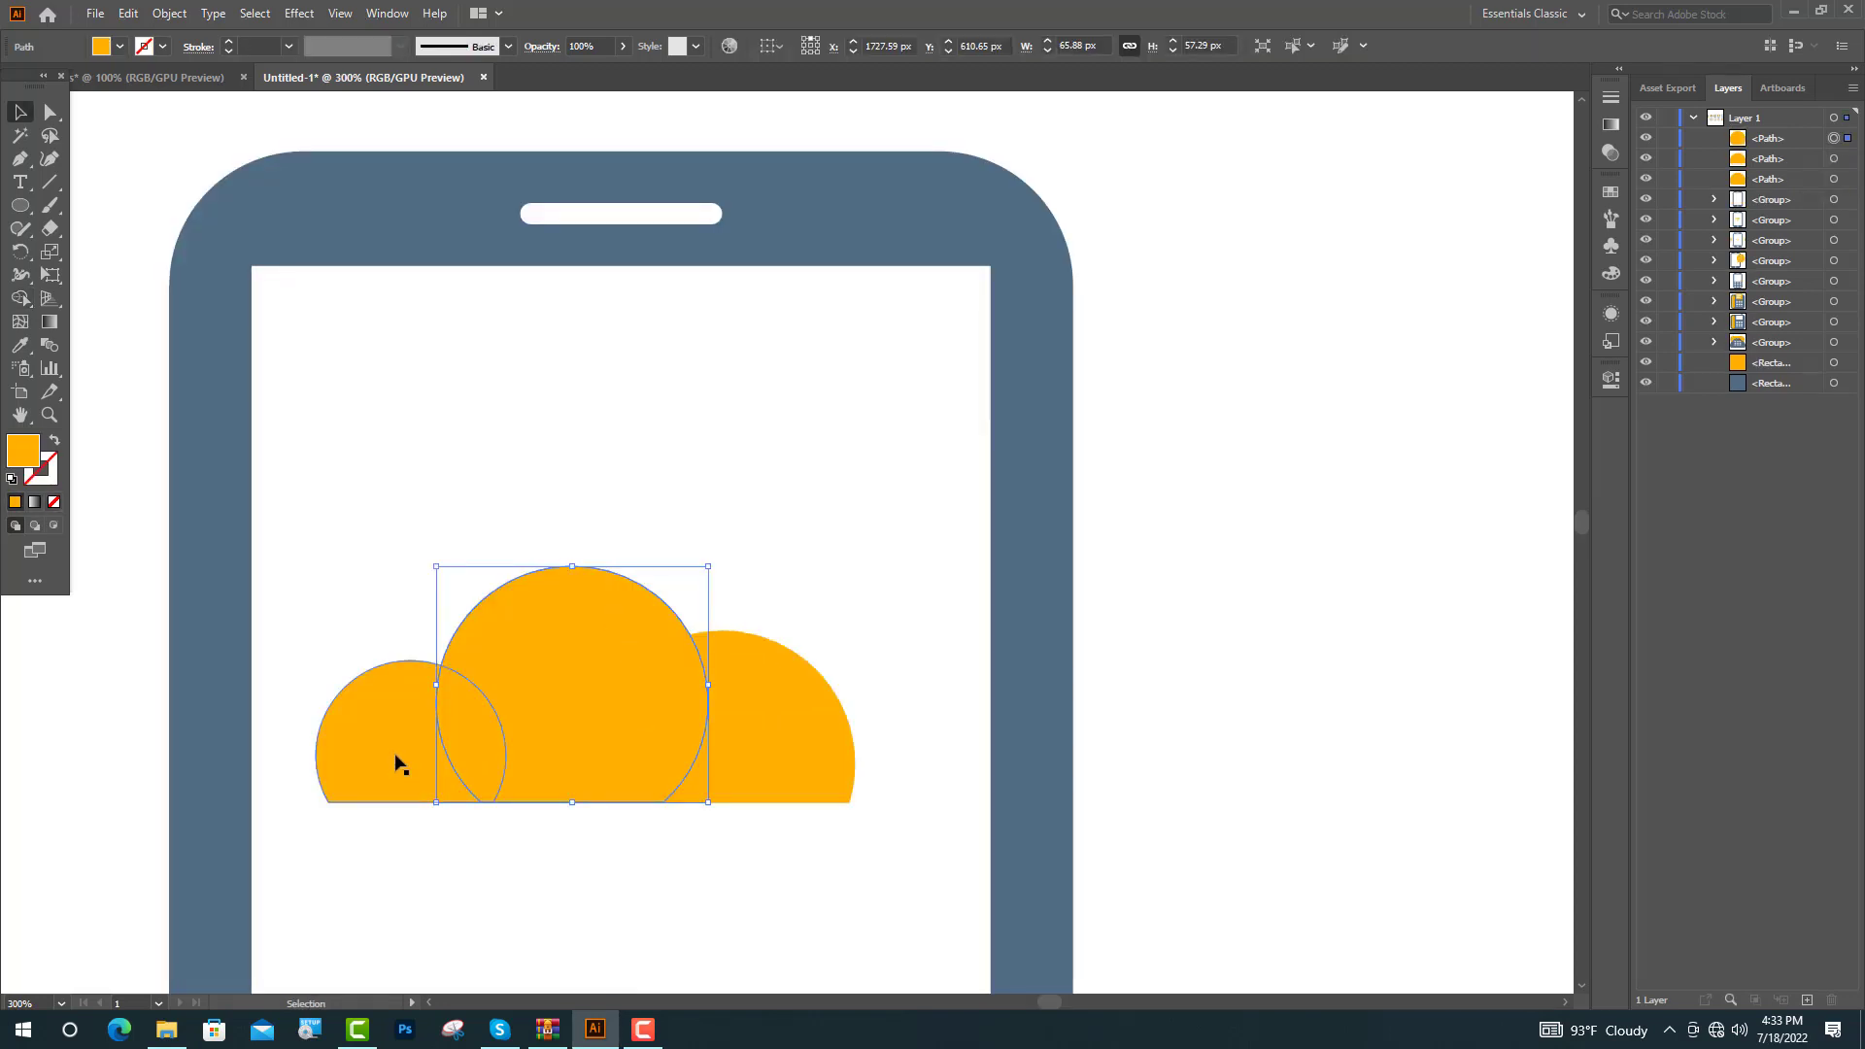
# Step: Unite the three trimmed circles into a single cloud shape
pyautogui.keyDown('shift'); pyautogui.click(398, 765); pyautogui.keyUp('shift')
pyautogui.keyDown('shift'); pyautogui.click(729, 778); pyautogui.keyUp('shift')
pyautogui.click(1611, 379)
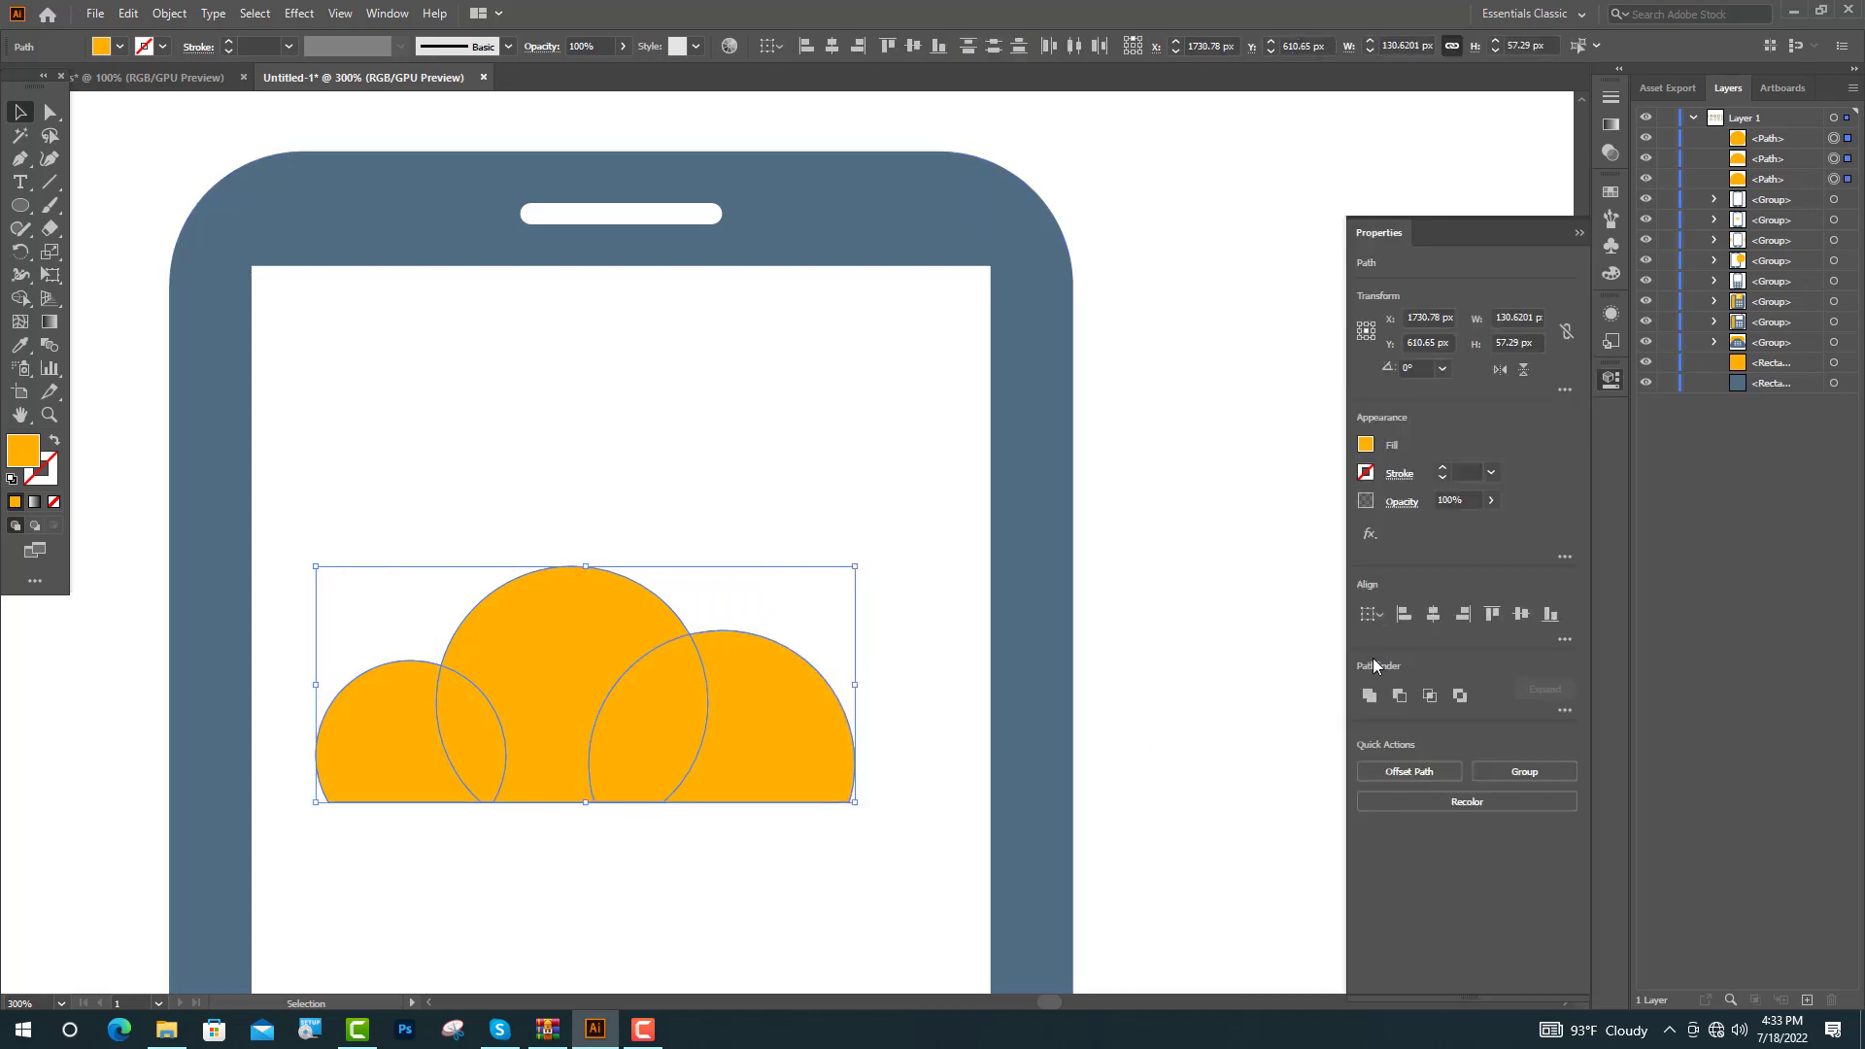
pyautogui.click(1369, 697)
# Step: Round the two bottom corners of the orange cloud
pyautogui.click(41, 111)
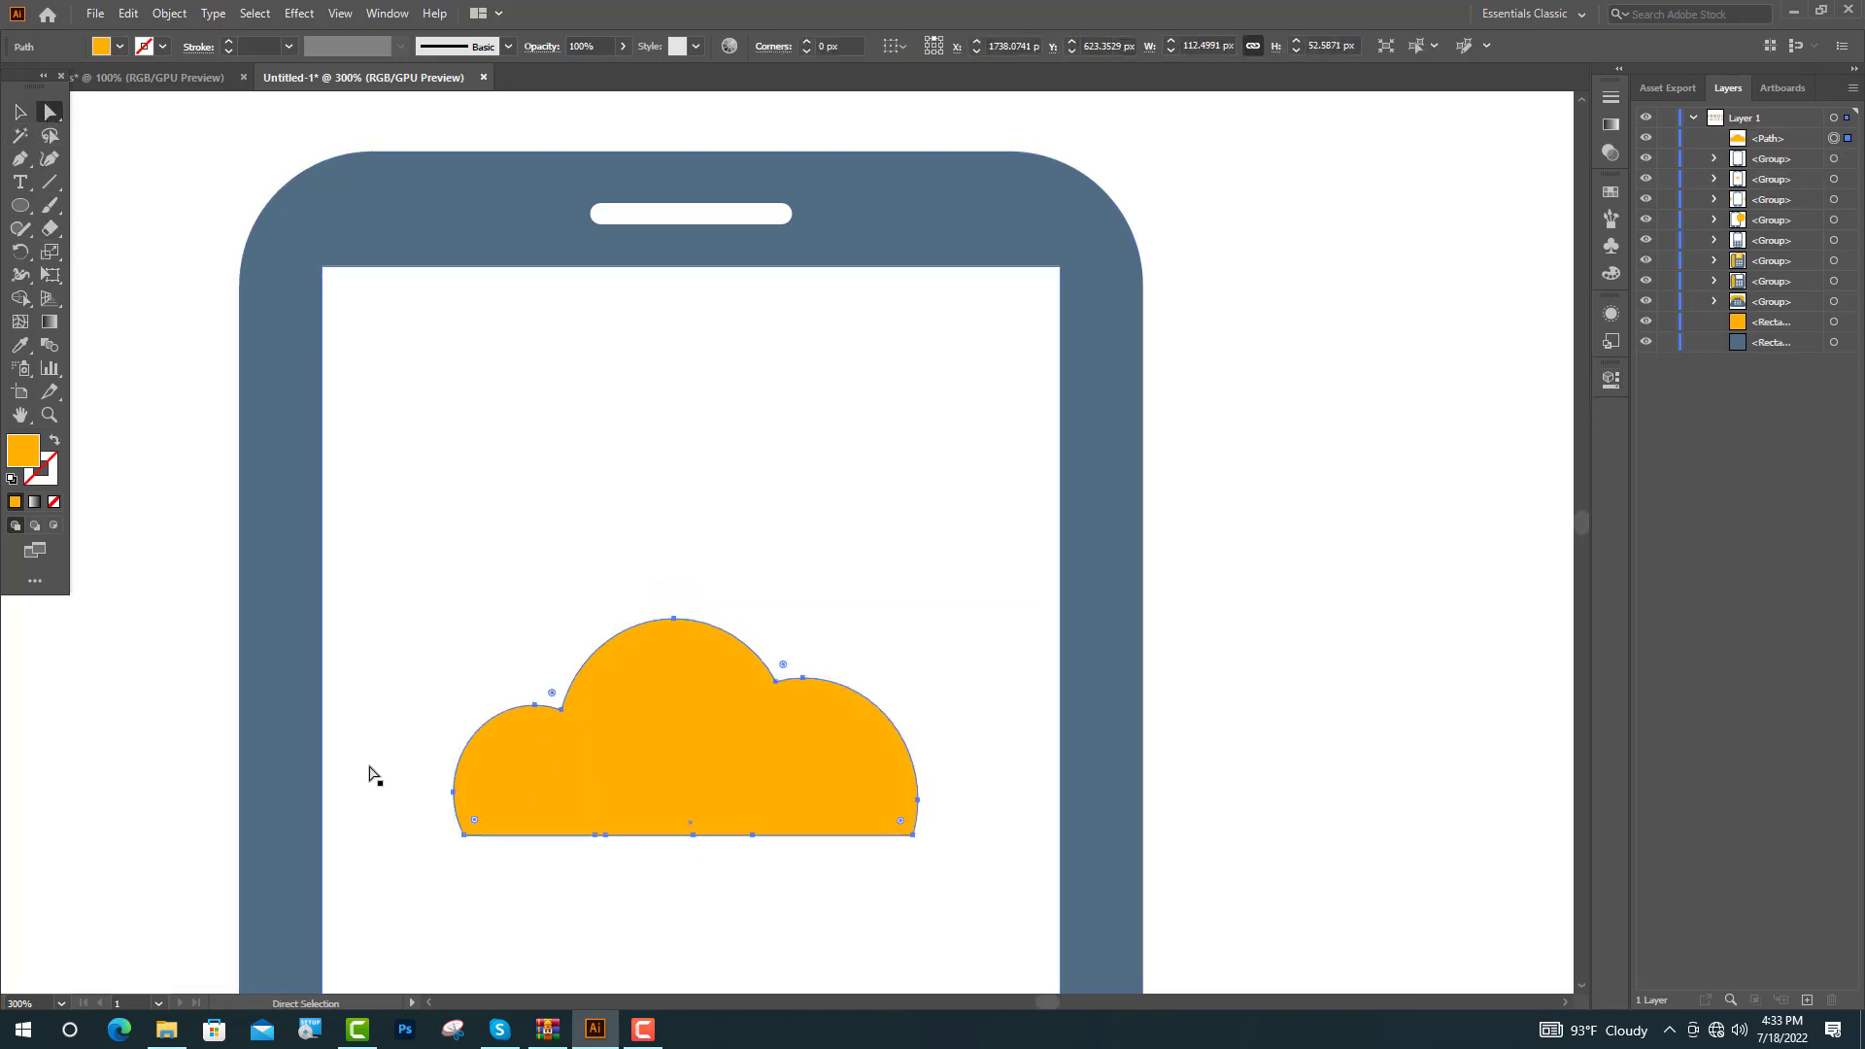
pyautogui.click(460, 836)
pyautogui.keyDown('shift'); pyautogui.click(902, 829); pyautogui.keyUp('shift')
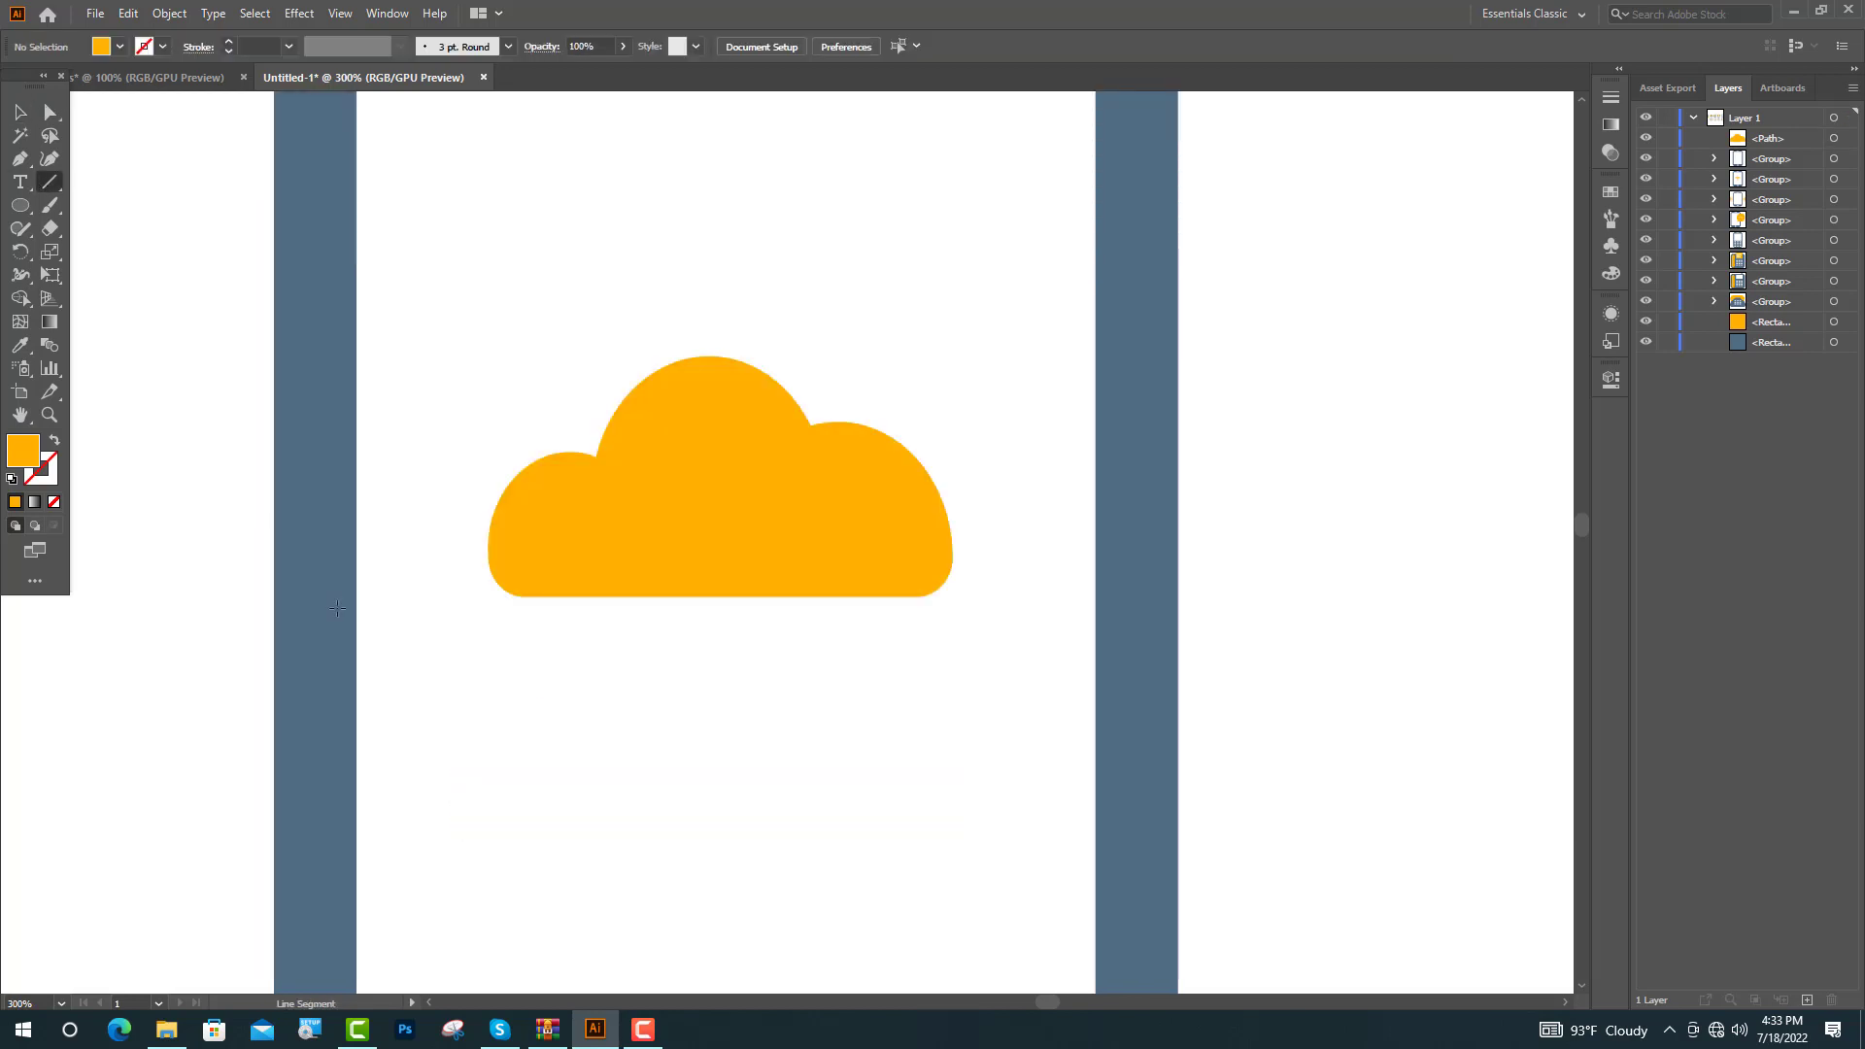
# Step: Draw a vertical line about 53 px long below the cloud and give it a blue stroke without fill
pyautogui.moveTo(727, 638); pyautogui.dragTo(727, 856)
pyautogui.press('v')
pyautogui.click(15, 347)
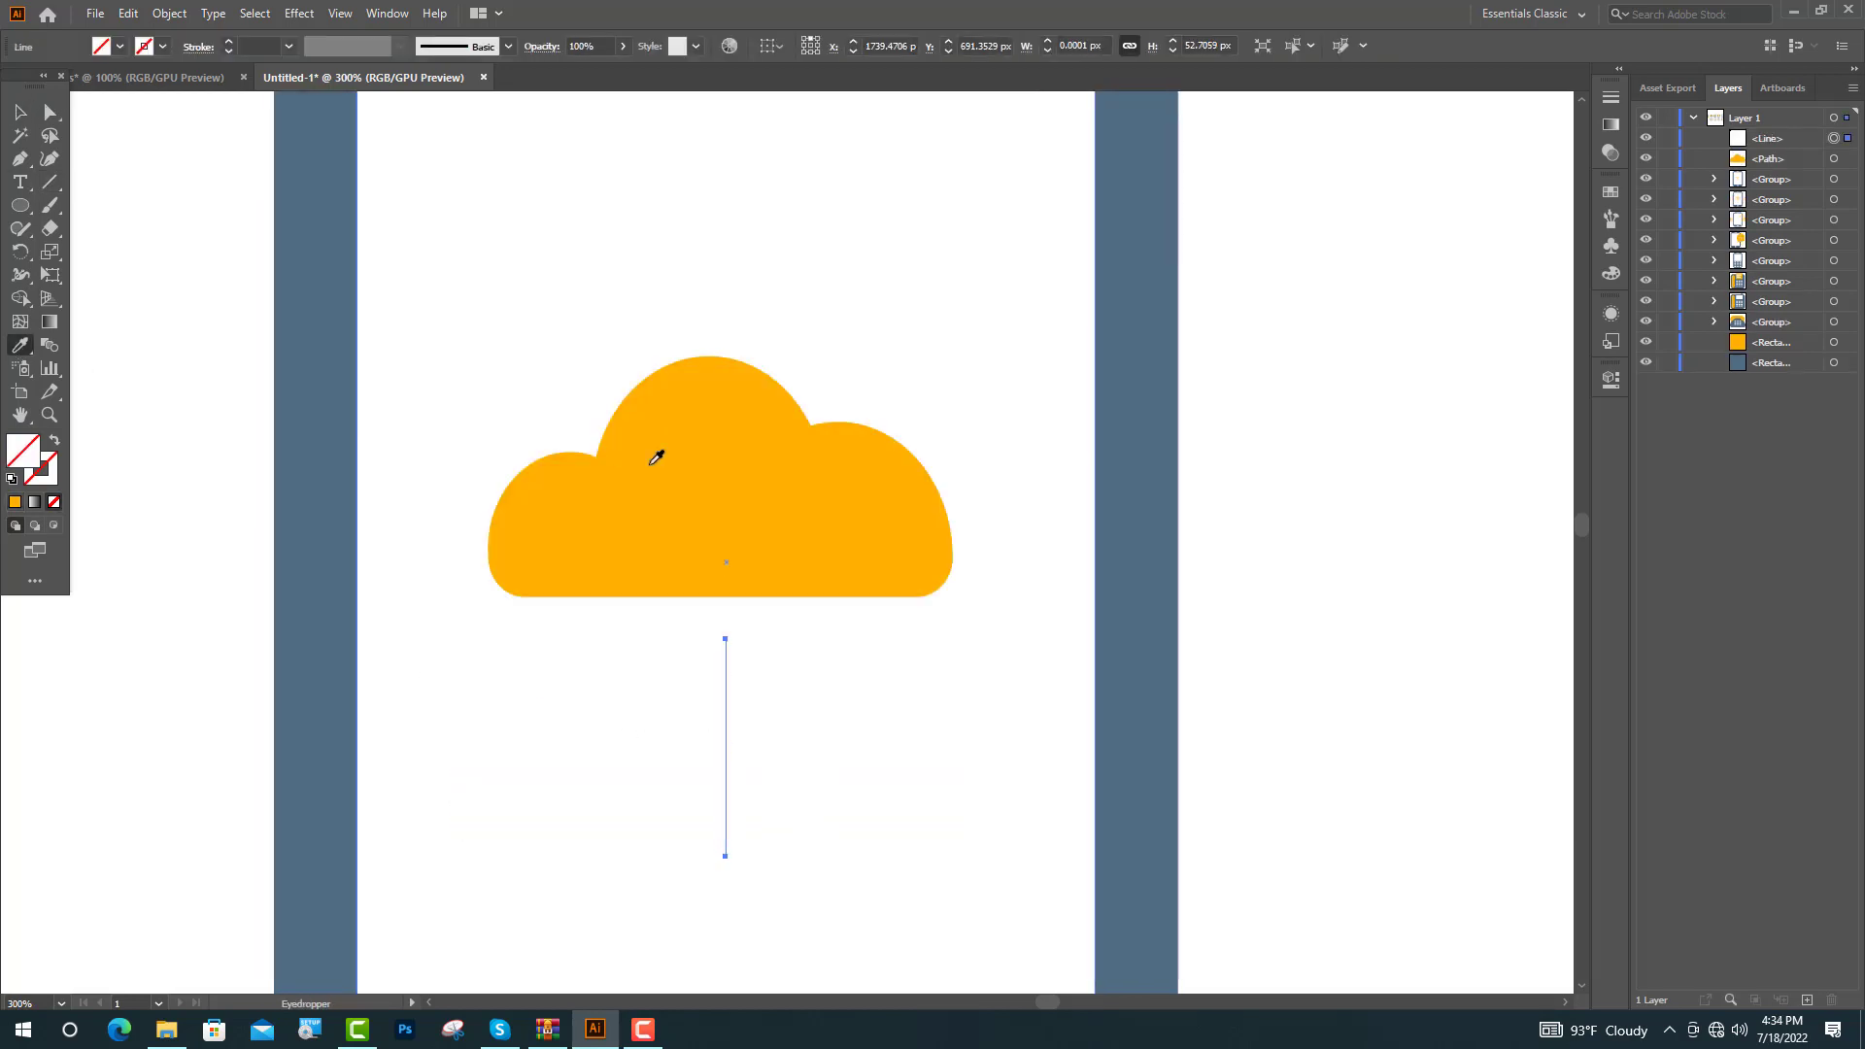
pyautogui.click(654, 450)
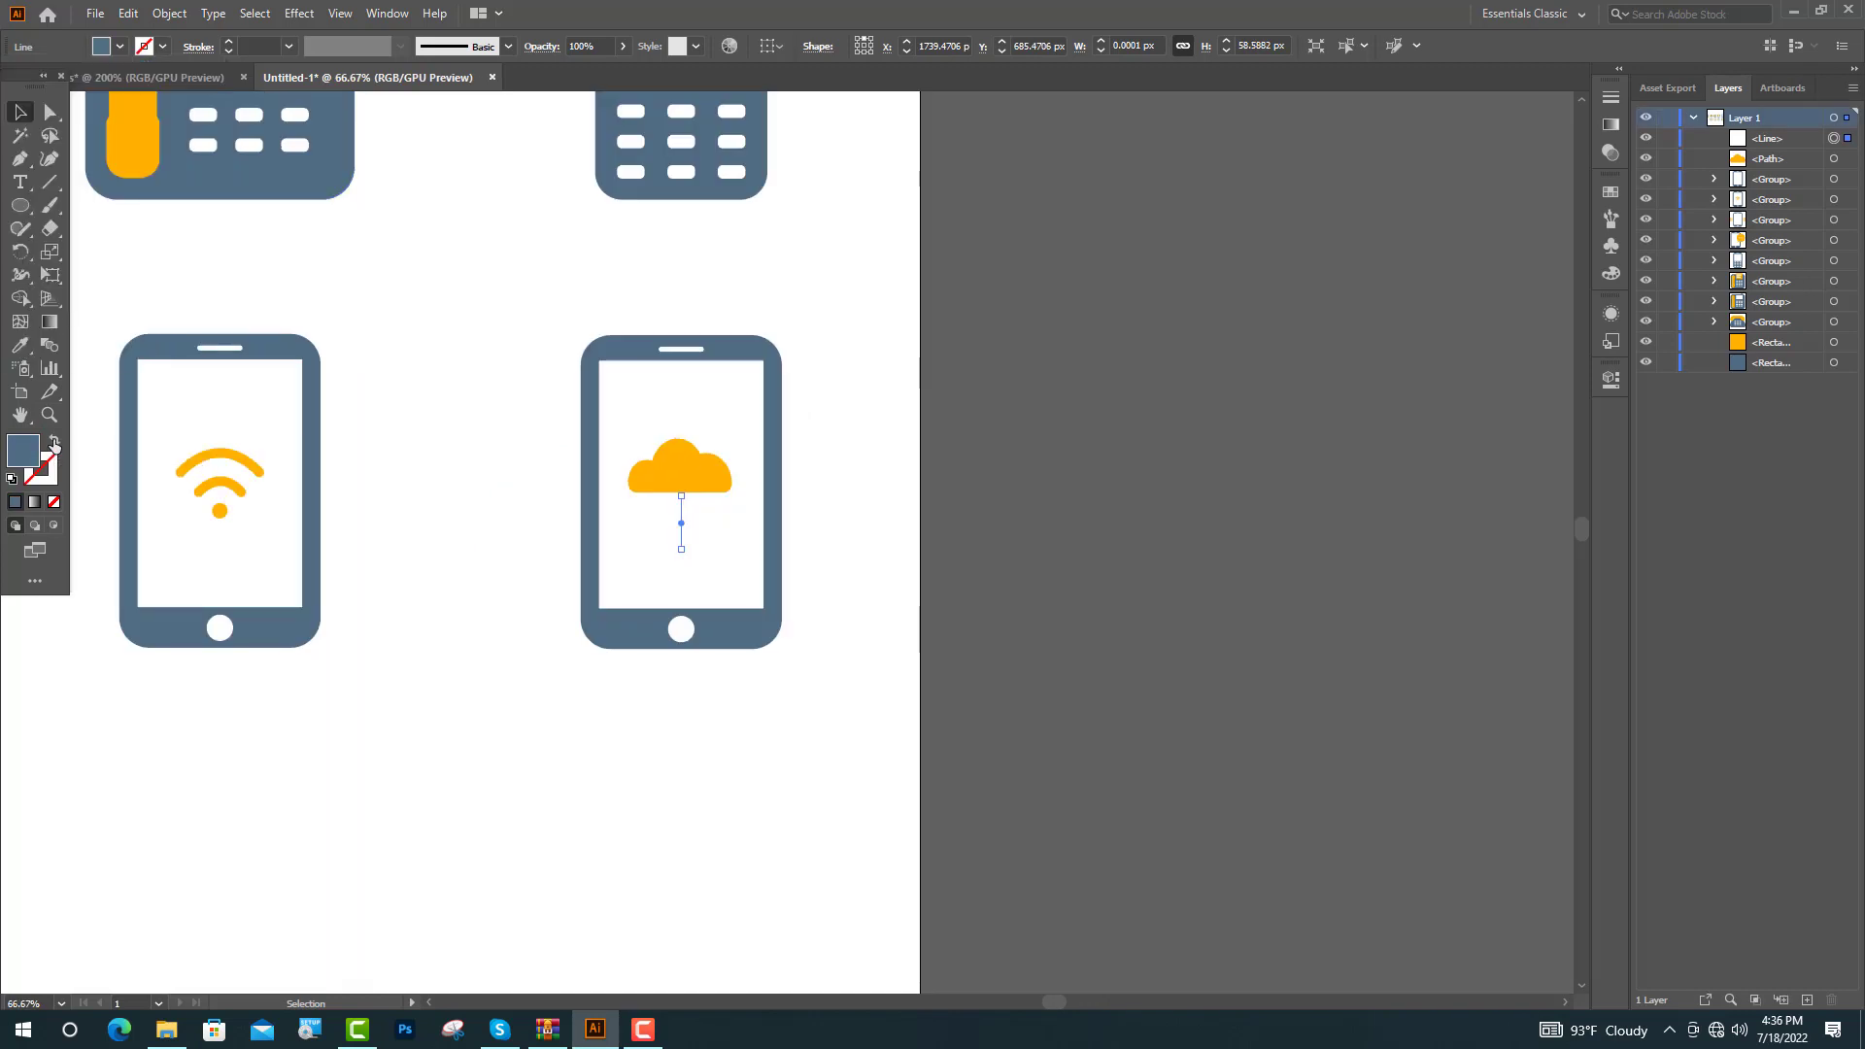
pyautogui.click(53, 444)
# Step: Add the Arrow 7 arrowhead to the lower end of the blue line below the cloud
pyautogui.click(198, 45)
pyautogui.click(163, 254)
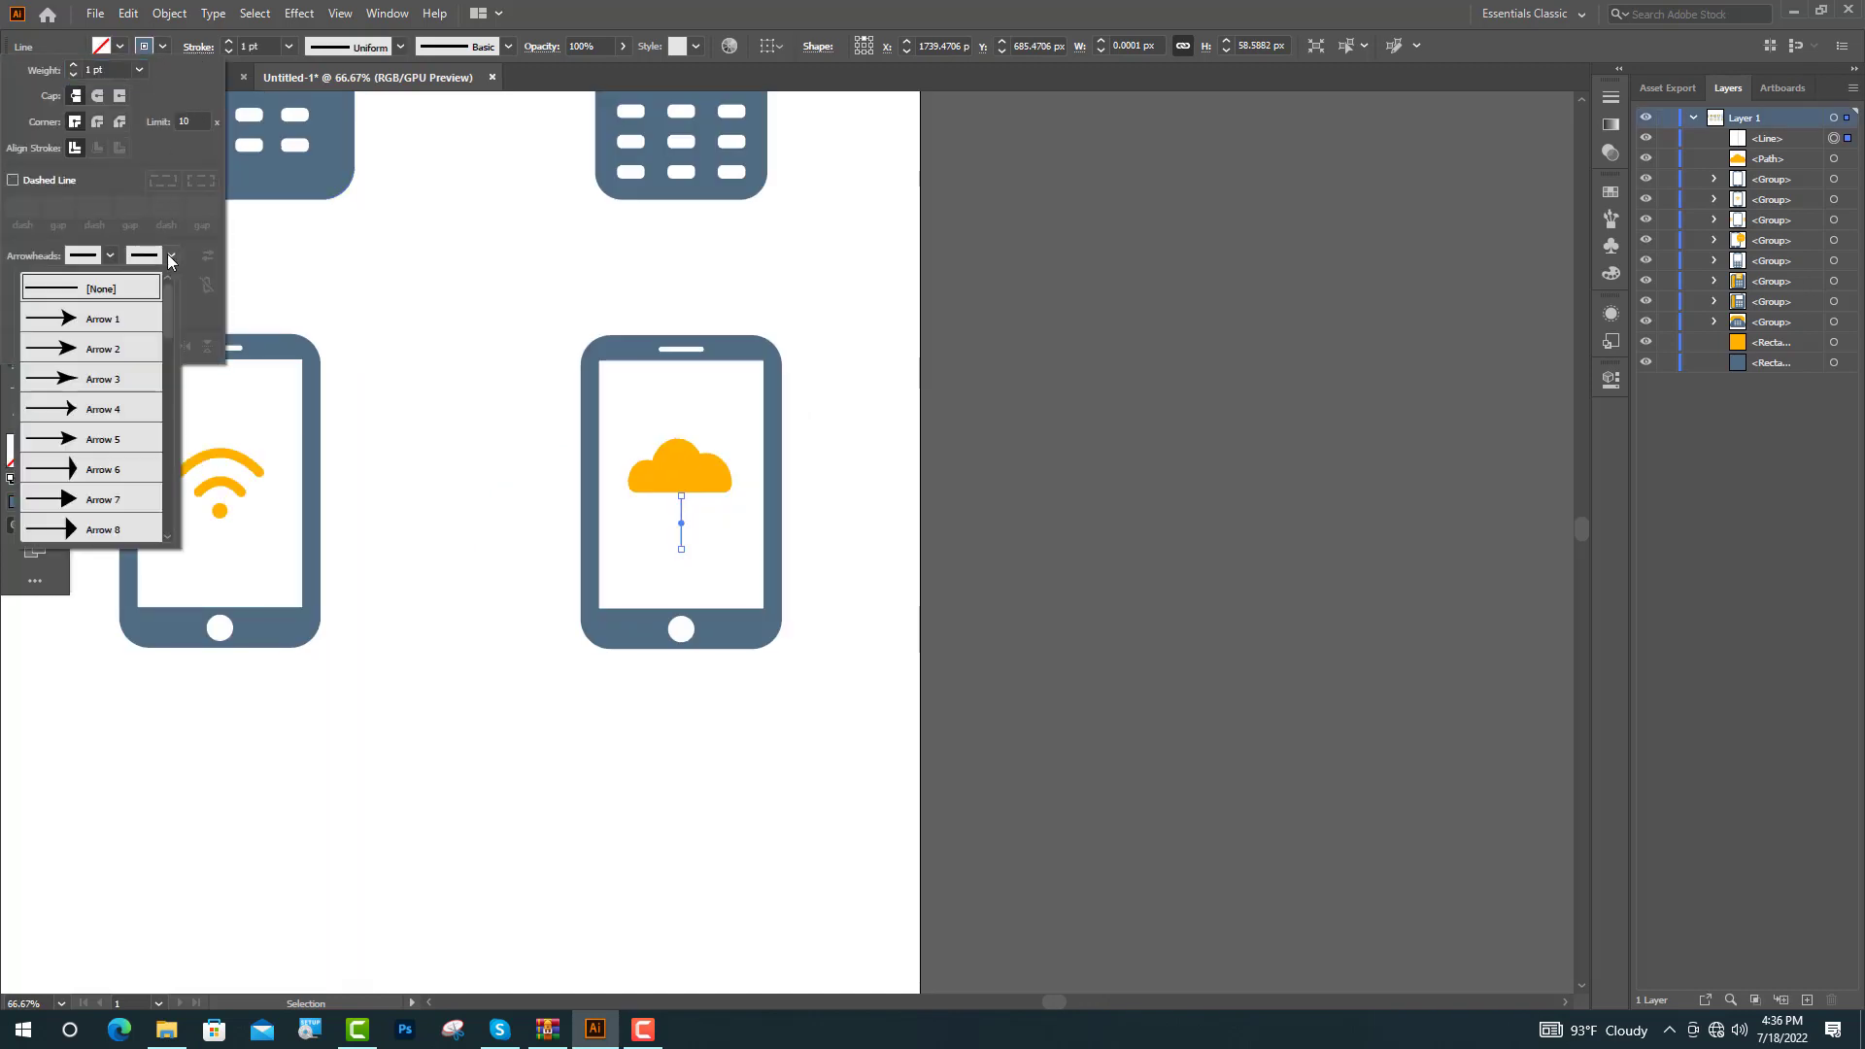
pyautogui.click(124, 500)
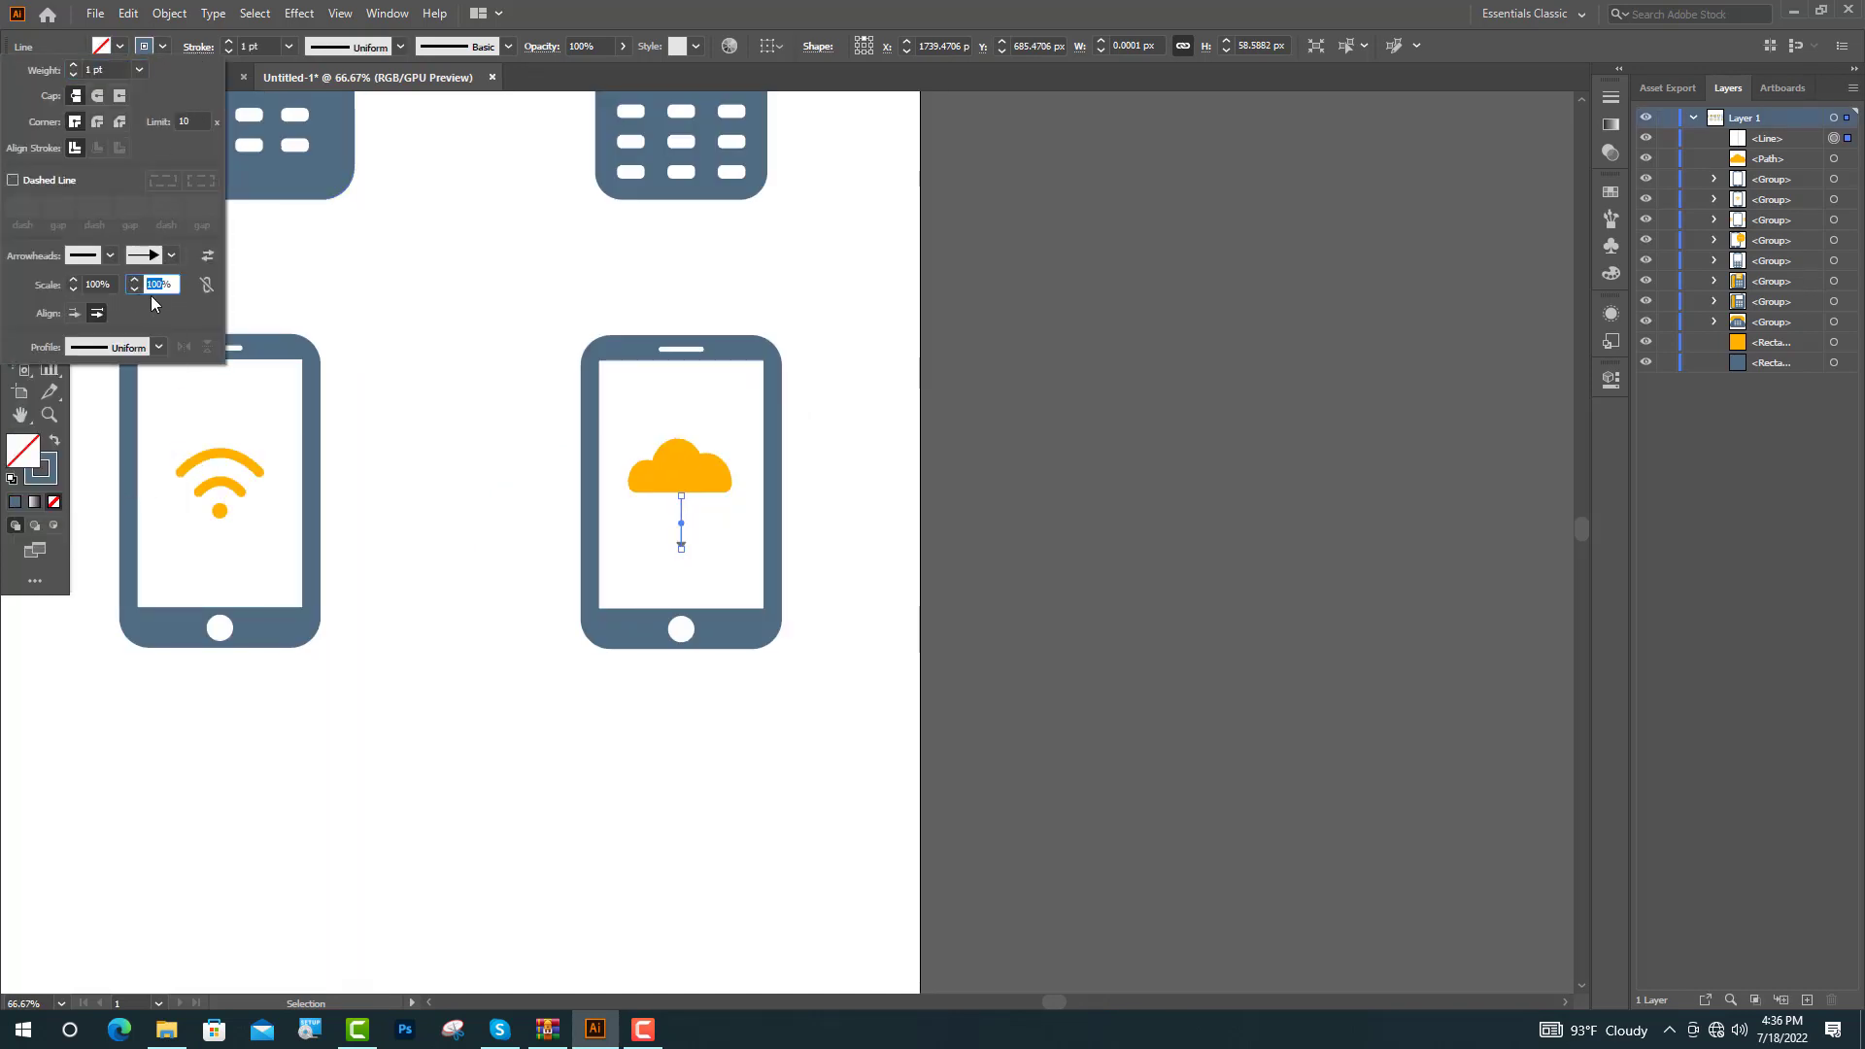
# Step: Reduce the arrowhead's scale and thicken the blue line's stroke to form a bold download arrow below the cloud
pyautogui.write('2')
pyautogui.moveTo(246, 47); pyautogui.dragTo(235, 49)
pyautogui.write('2')
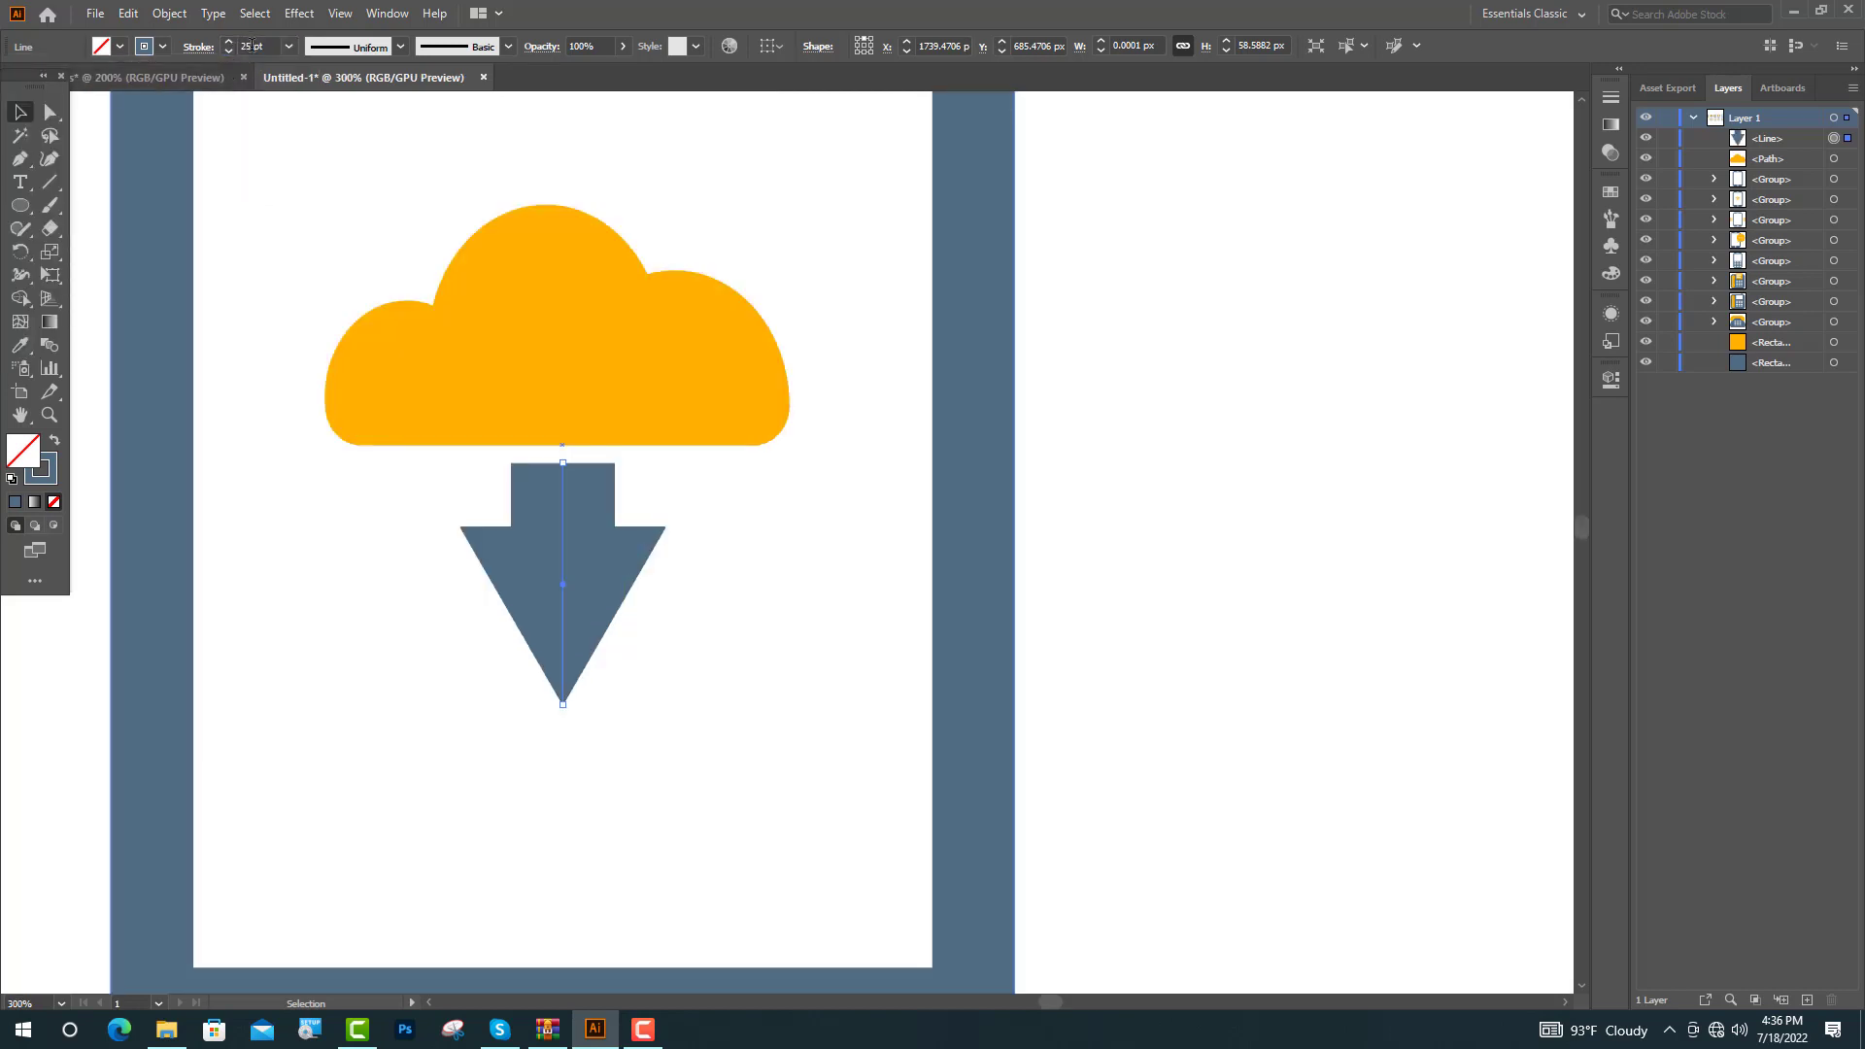
pyautogui.moveTo(249, 46); pyautogui.dragTo(238, 52)
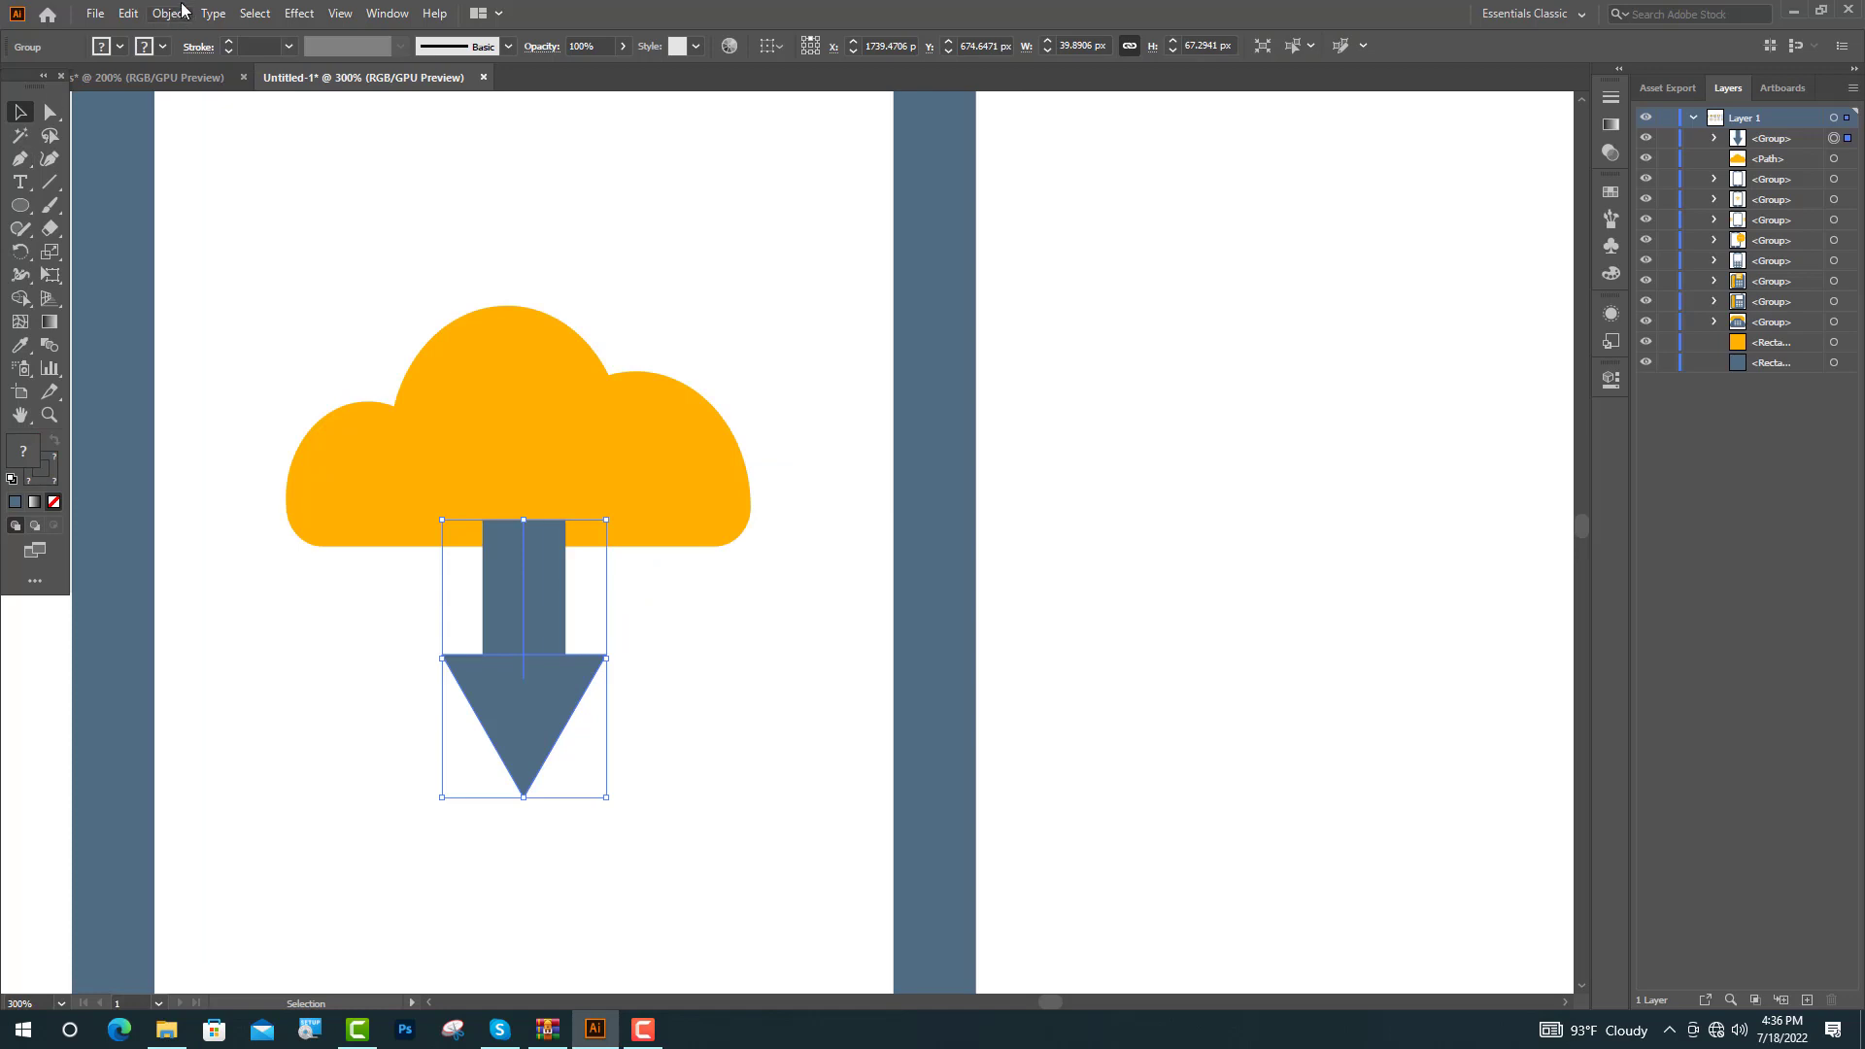
# Step: Expand the blue arrow's fill and stroke, and merge its shaft and head into one shape
pyautogui.click(169, 13)
pyautogui.click(254, 241)
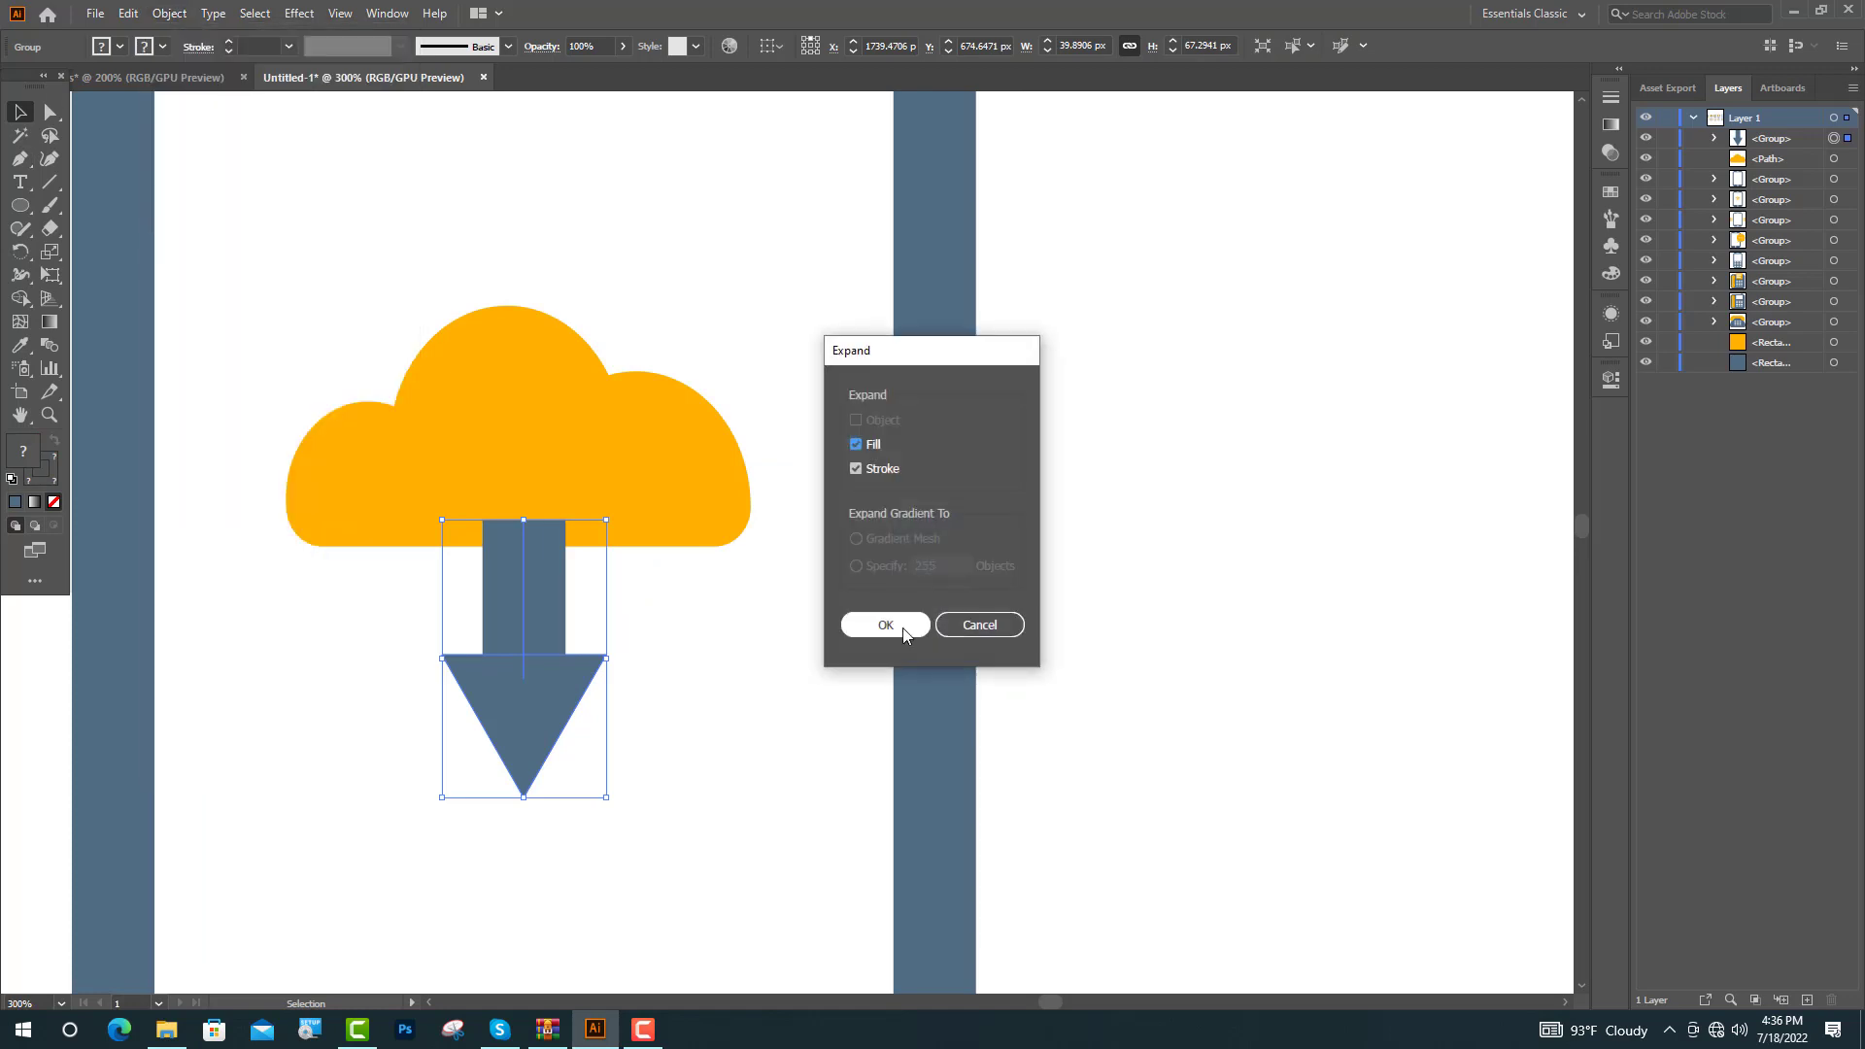
pyautogui.click(883, 626)
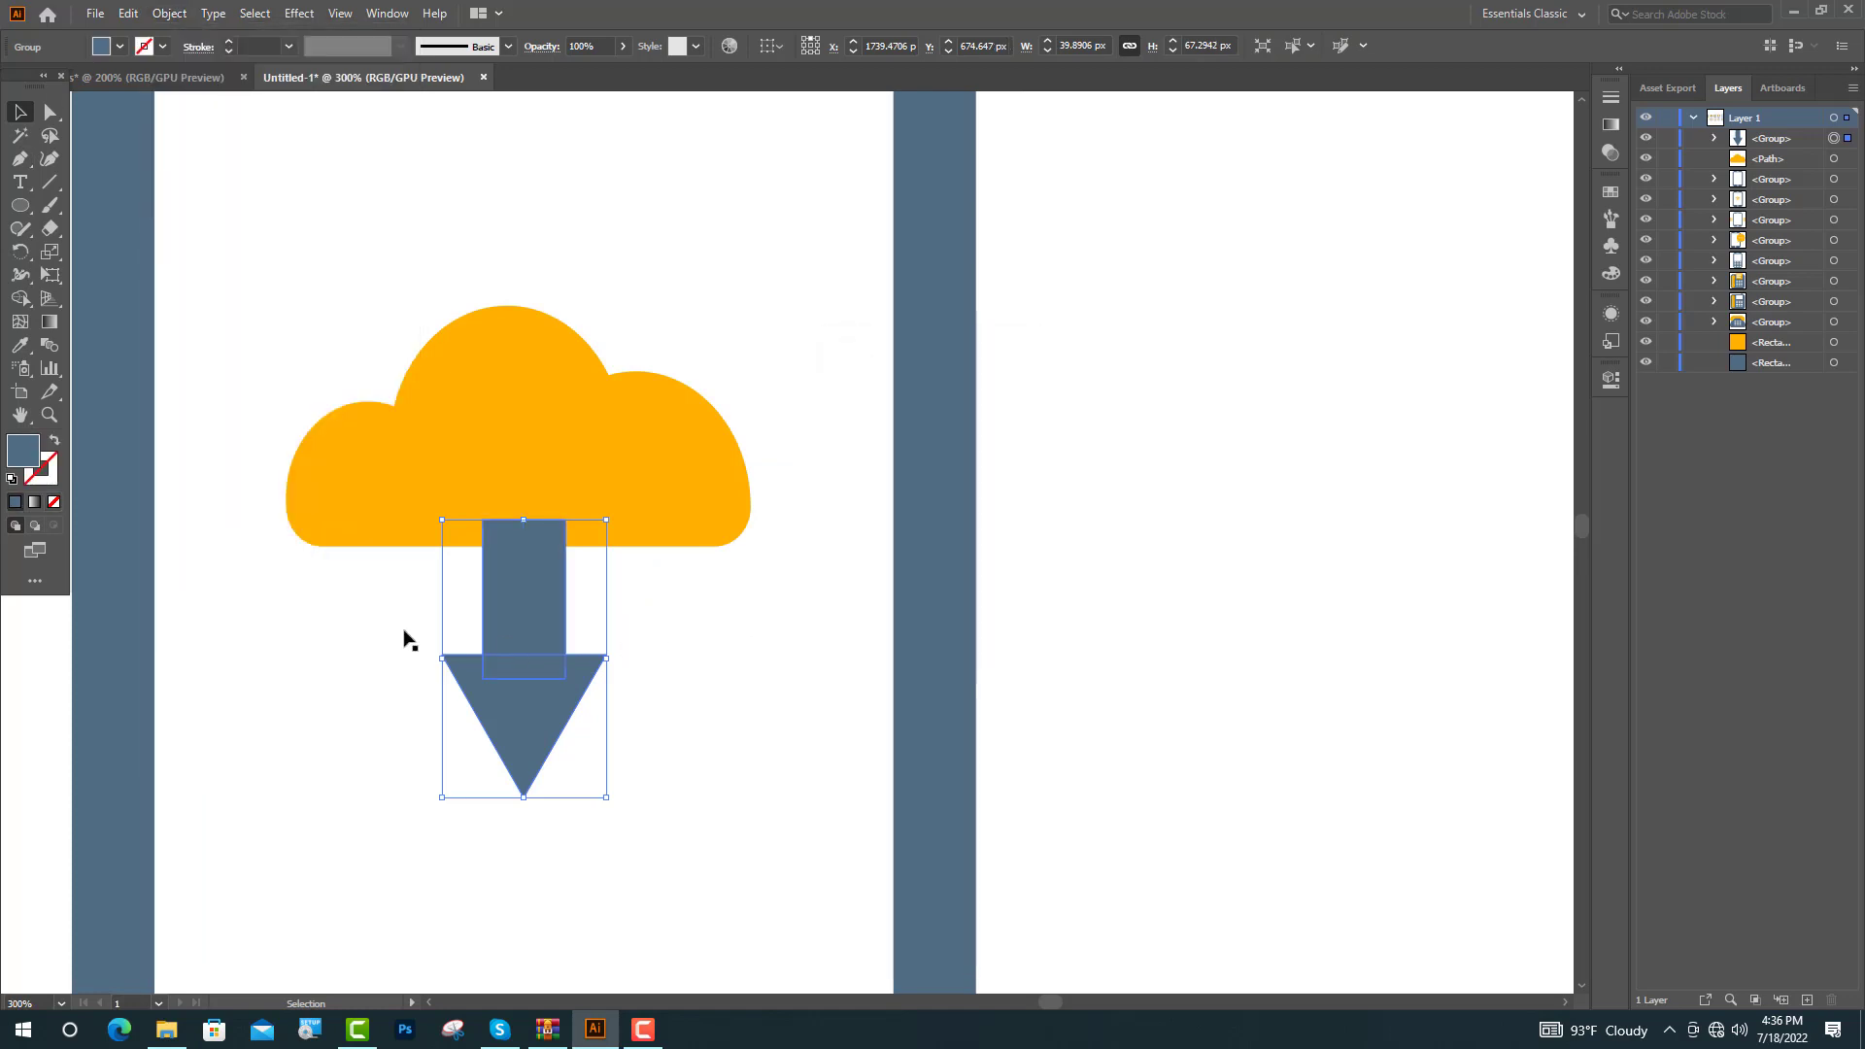
pyautogui.click(18, 307)
pyautogui.moveTo(508, 633); pyautogui.dragTo(513, 702)
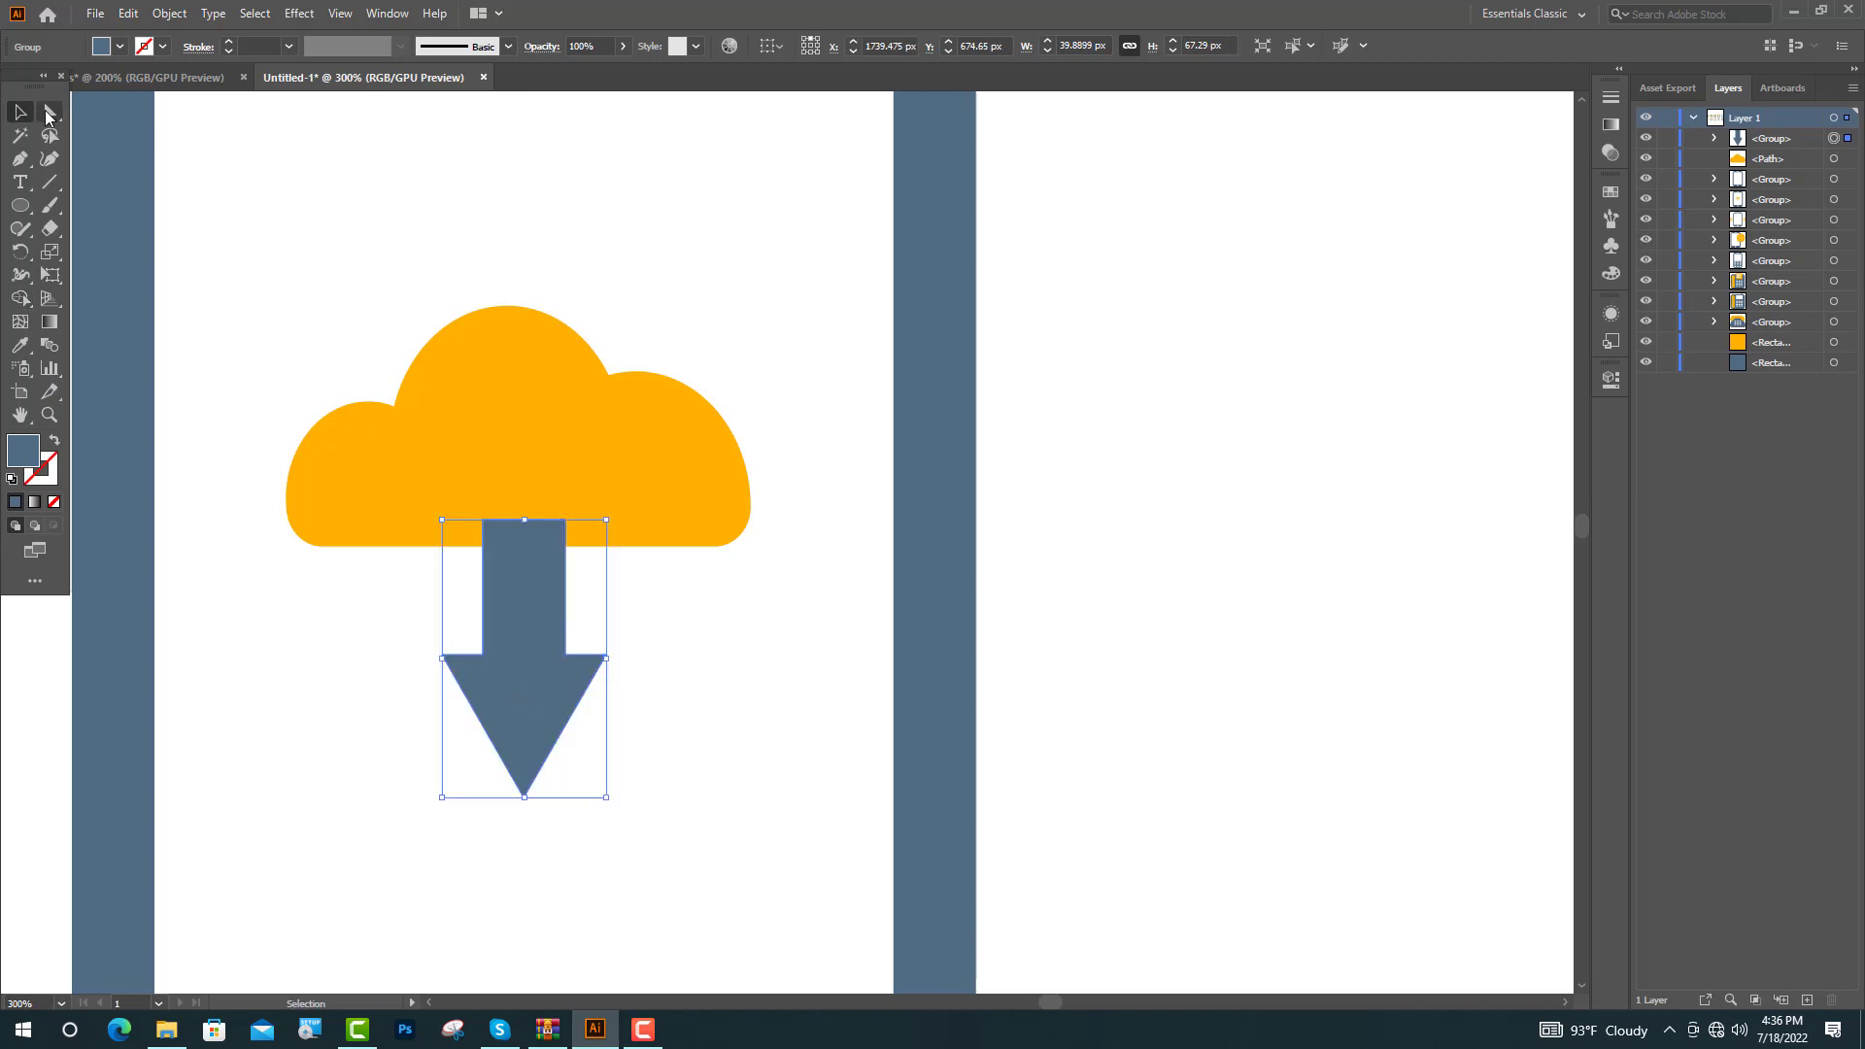
# Step: Slightly round the bottom tip of the blue download arrow
pyautogui.click(50, 115)
pyautogui.click(523, 797)
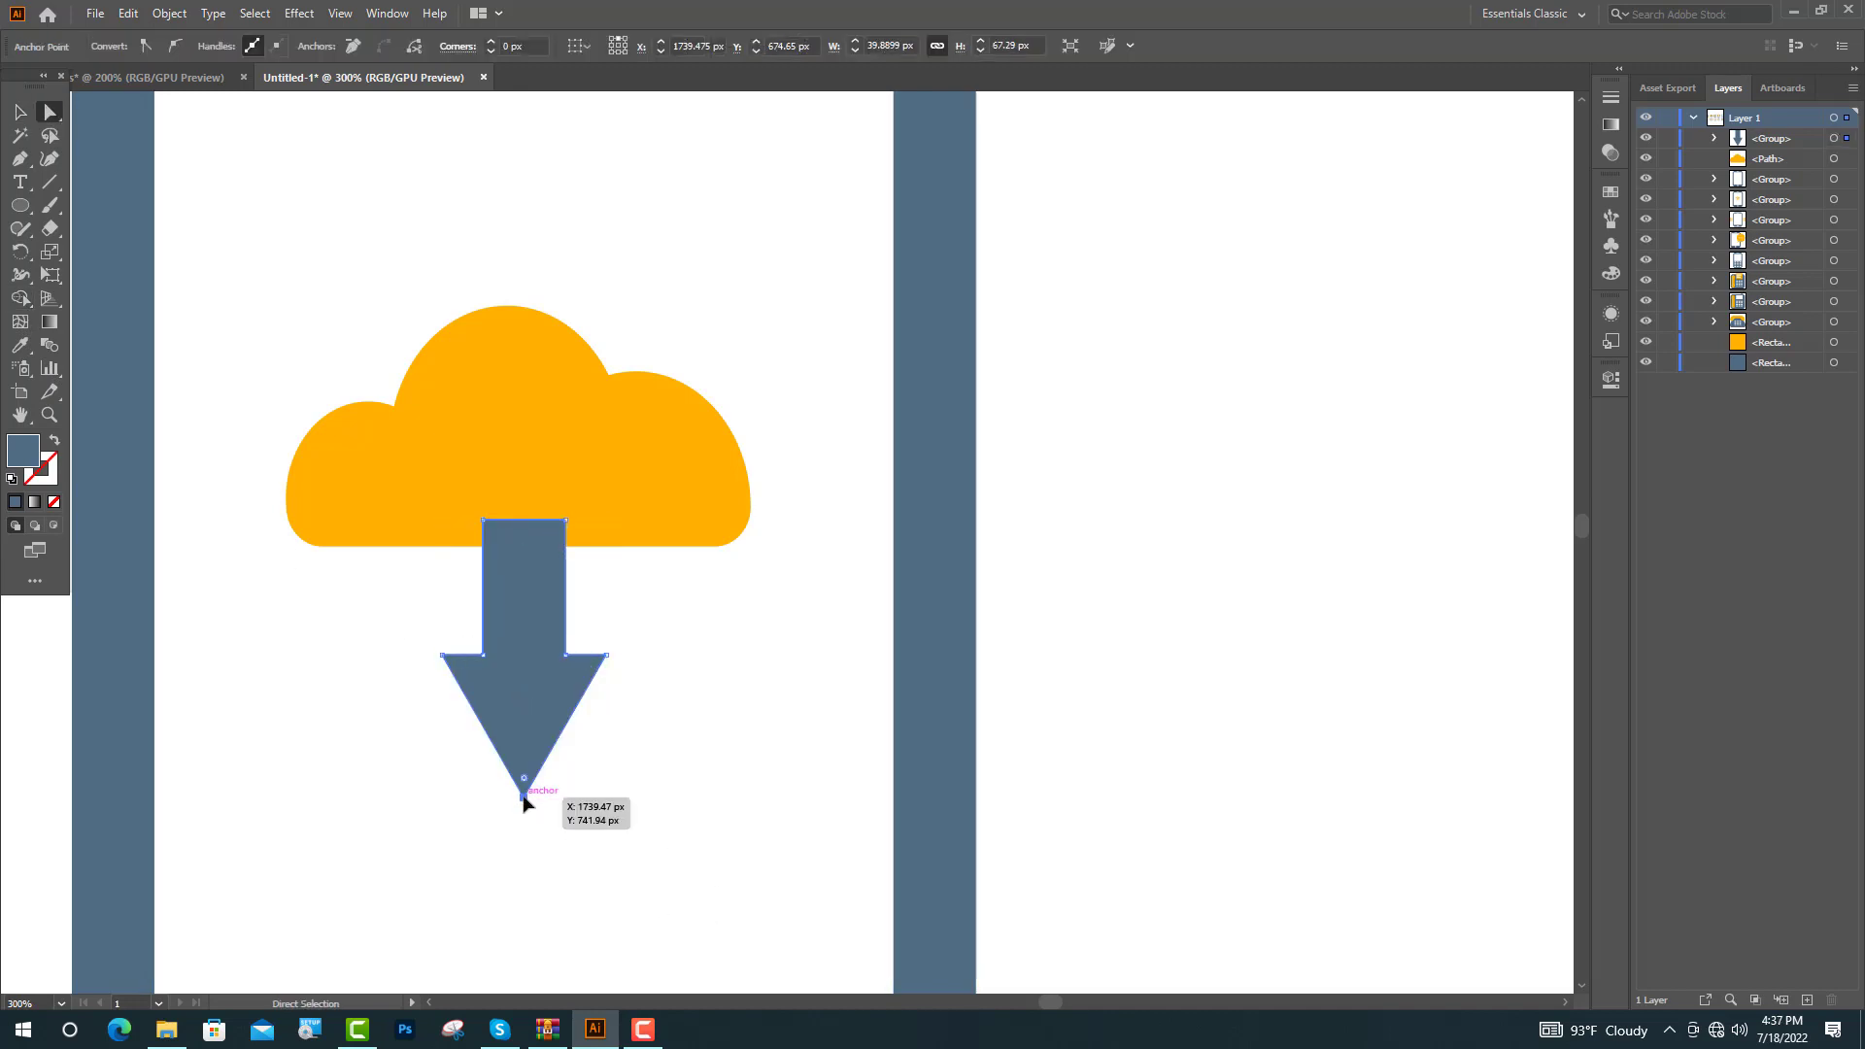
pyautogui.moveTo(524, 797); pyautogui.dragTo(524, 783)
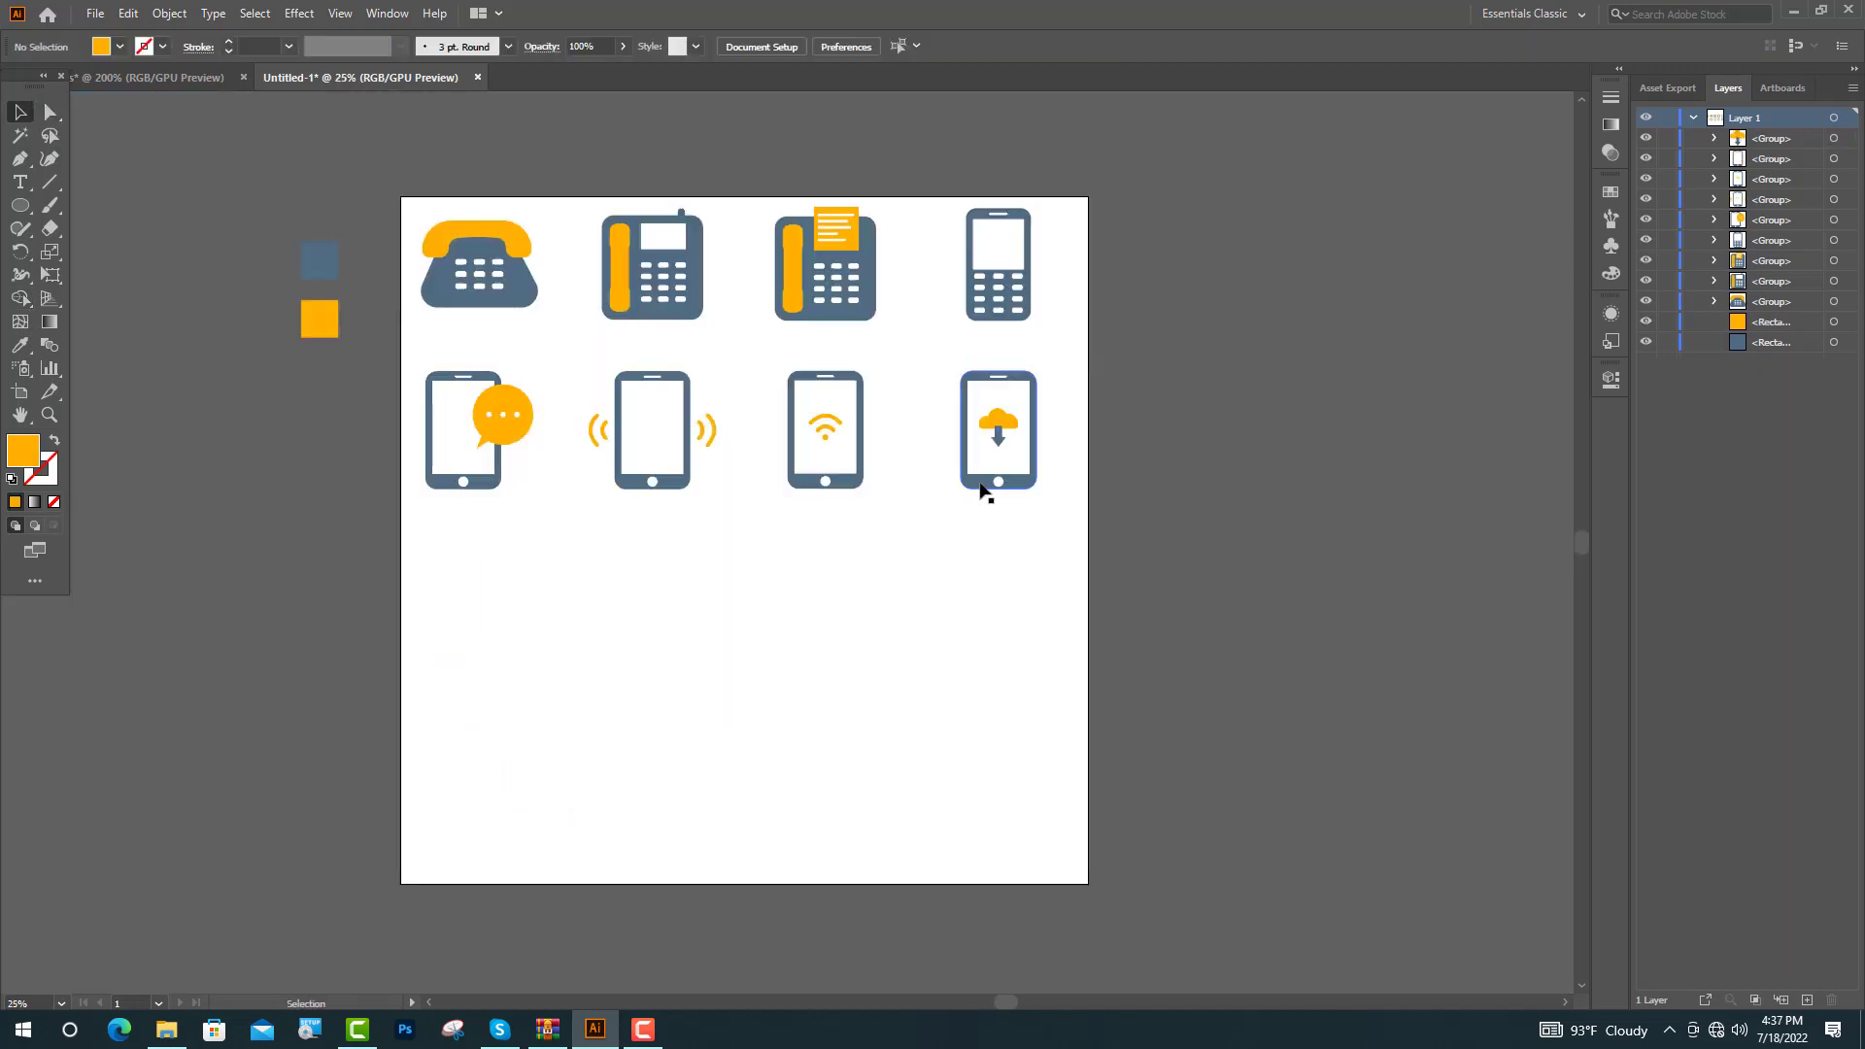
# Step: Copy the blank smartphone to the start of the third row and place a copy of the desk phone's orange handset in front of it
pyautogui.moveTo(983, 493); pyautogui.dragTo(447, 661)
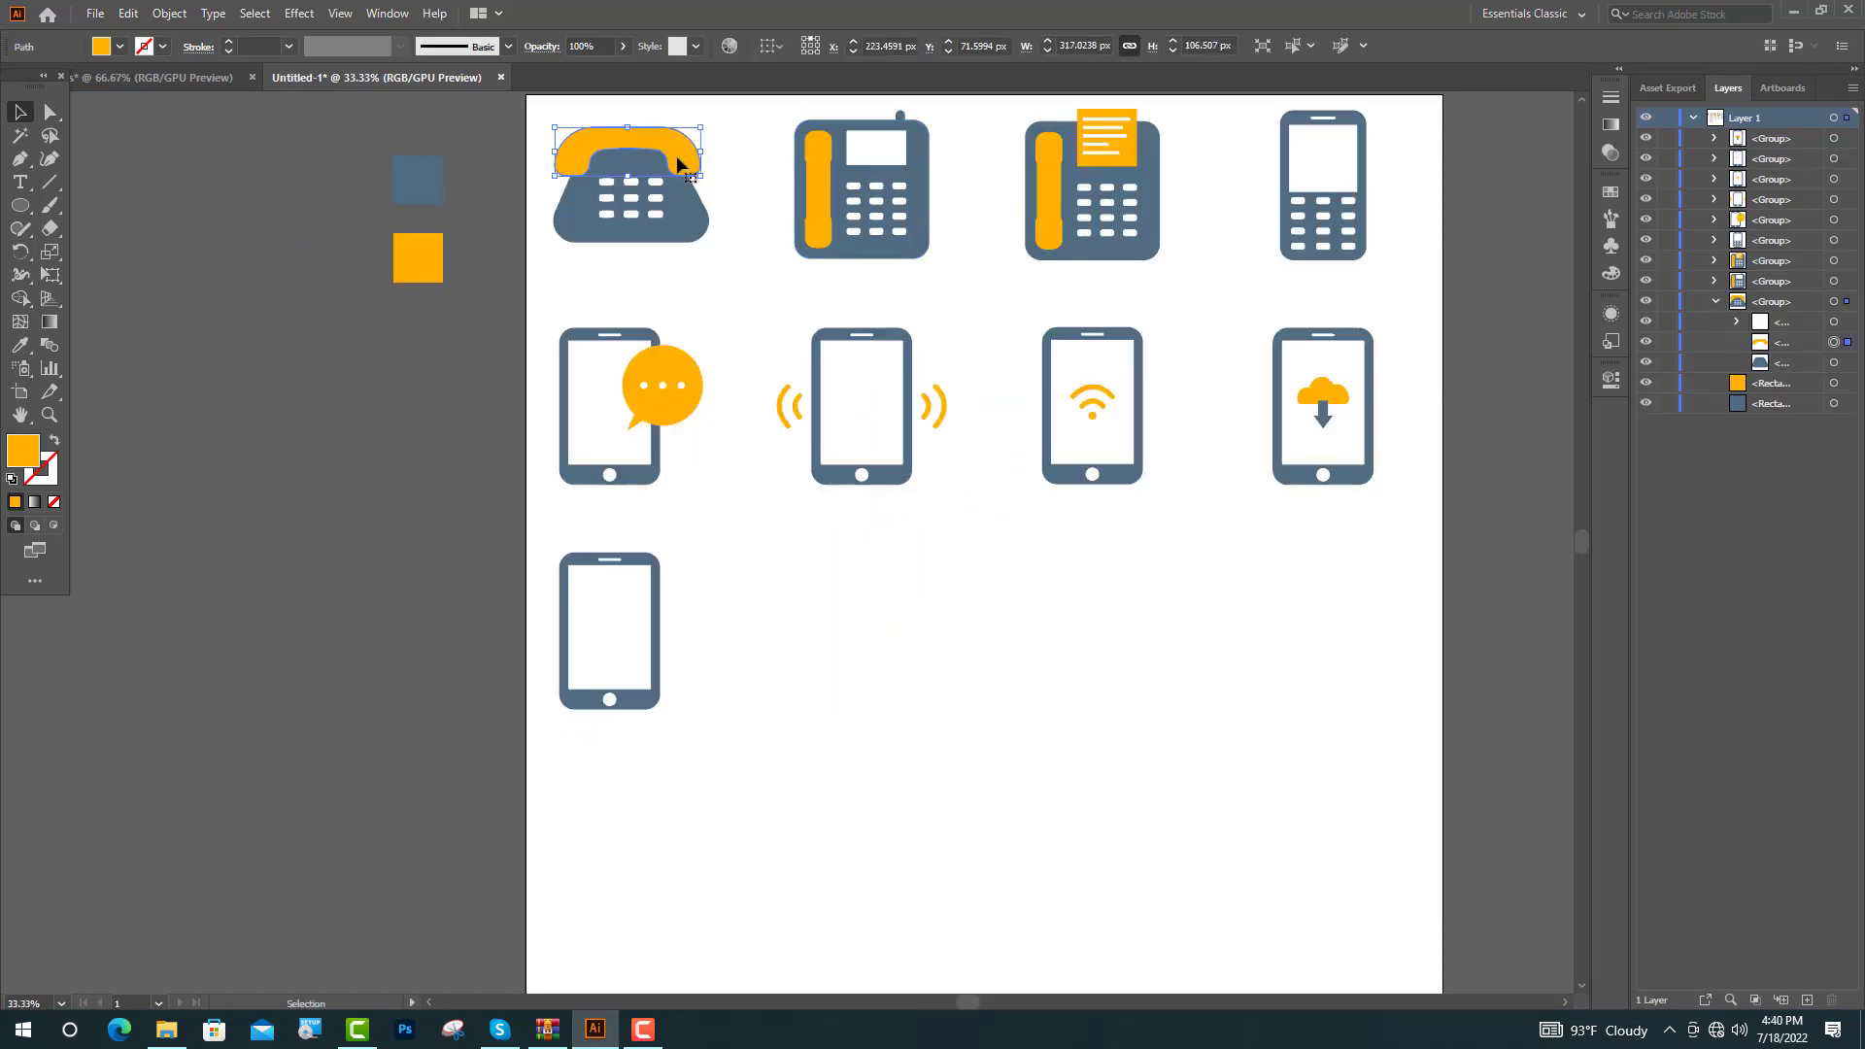
pyautogui.moveTo(680, 165); pyautogui.dragTo(708, 671)
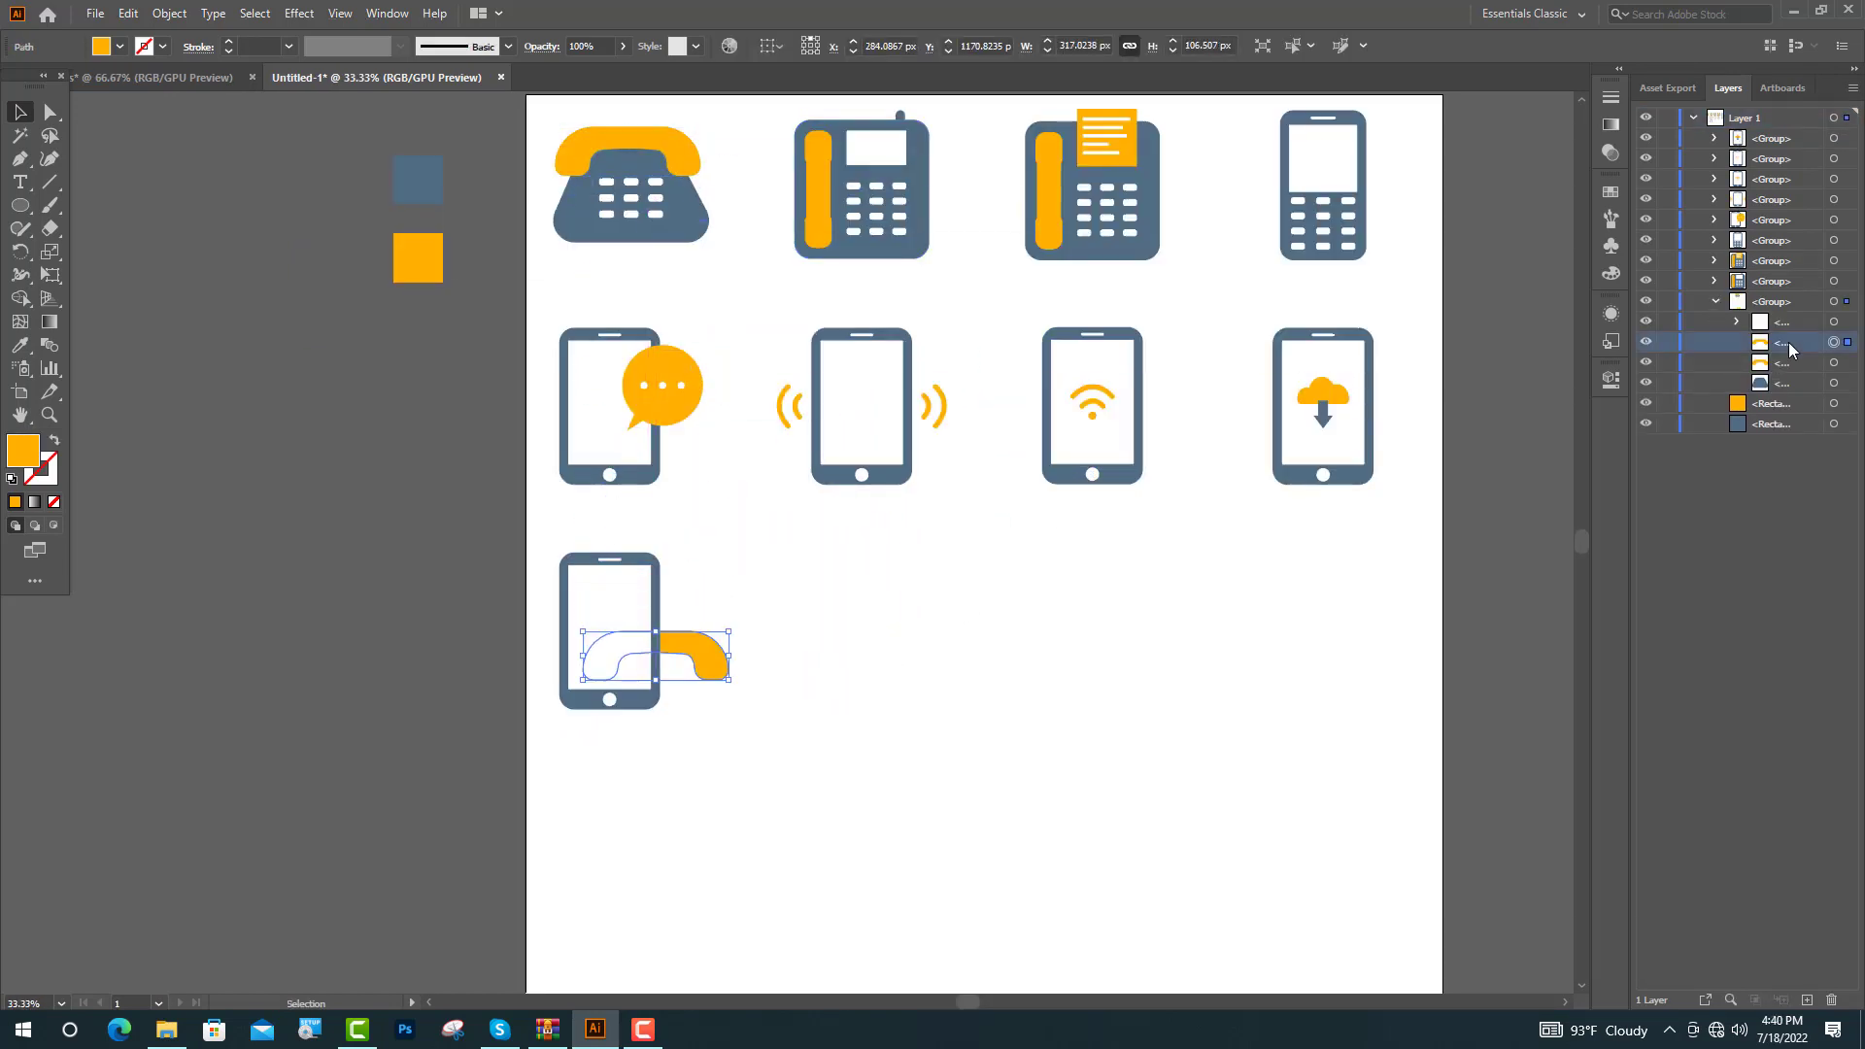
pyautogui.moveTo(1745, 120); pyautogui.dragTo(1745, 121)
pyautogui.hotkey('ctrl', '+')
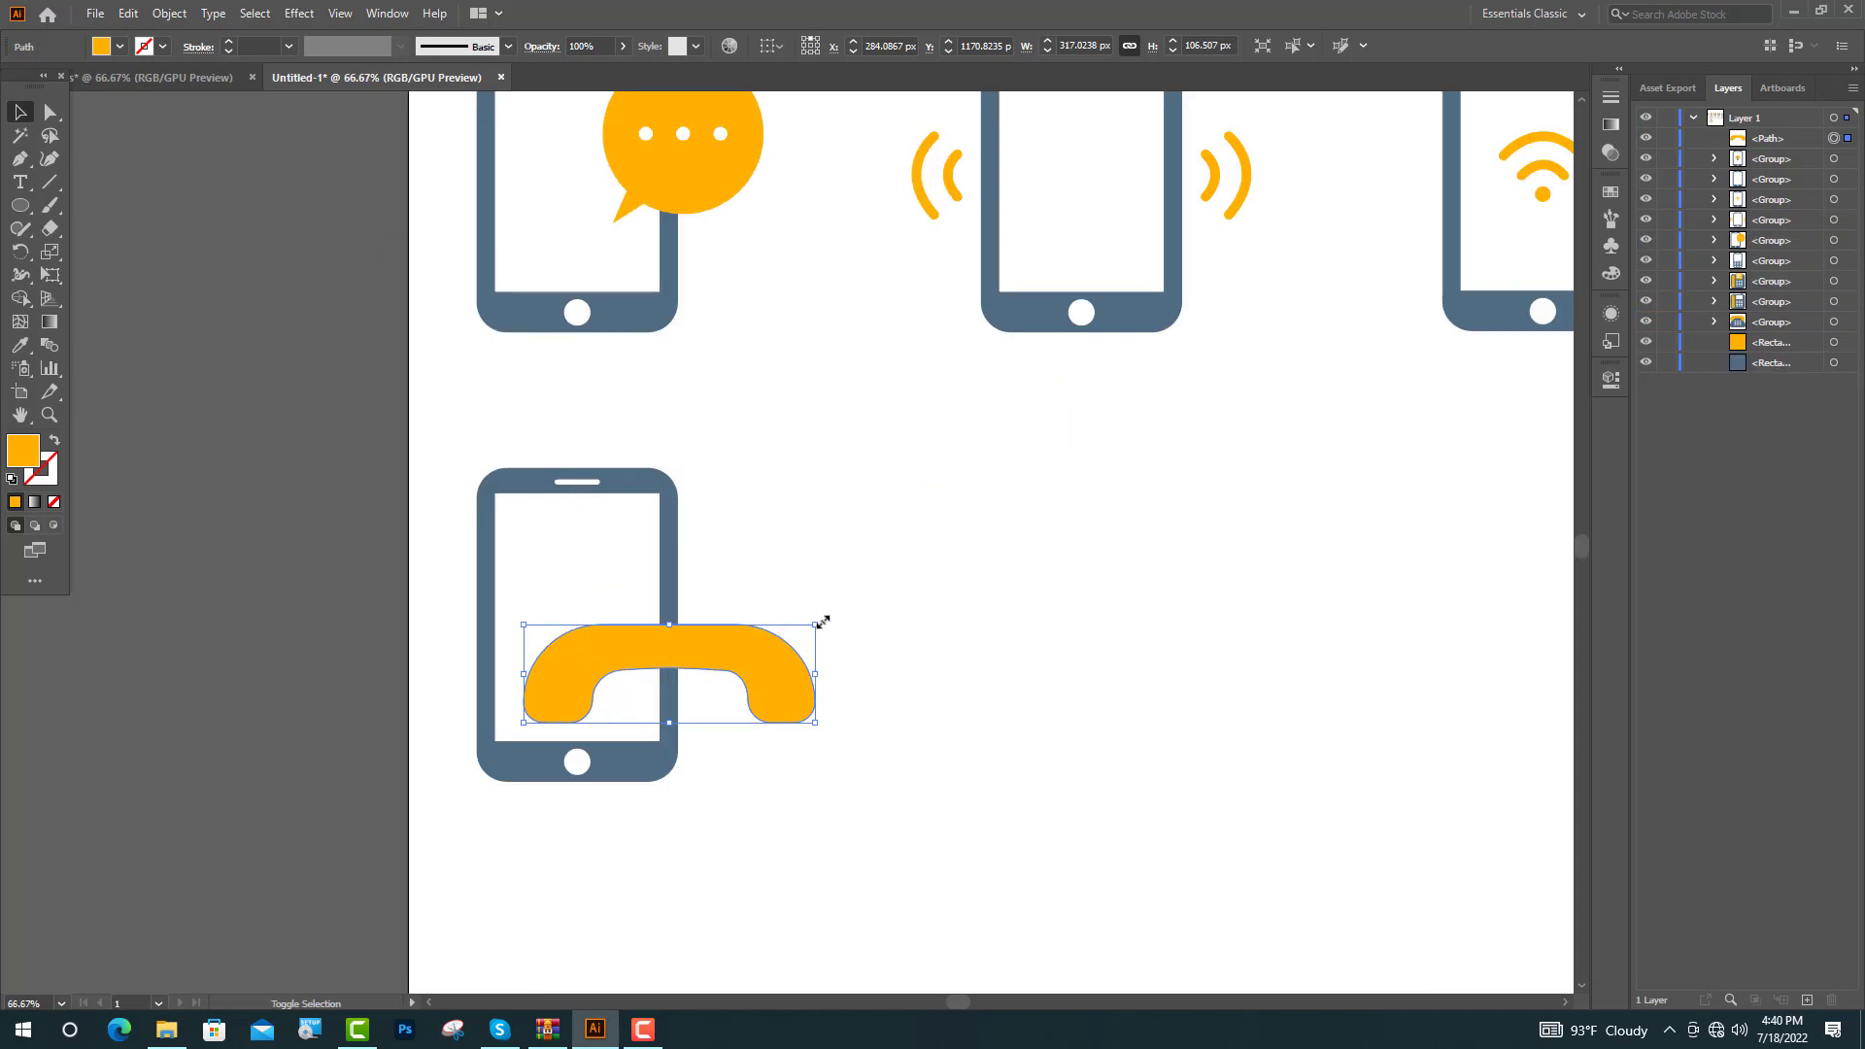
# Step: Rotate the orange handset diagonally and scale and position it to fit inside the smartphone's white screen
pyautogui.moveTo(824, 617); pyautogui.dragTo(616, 480)
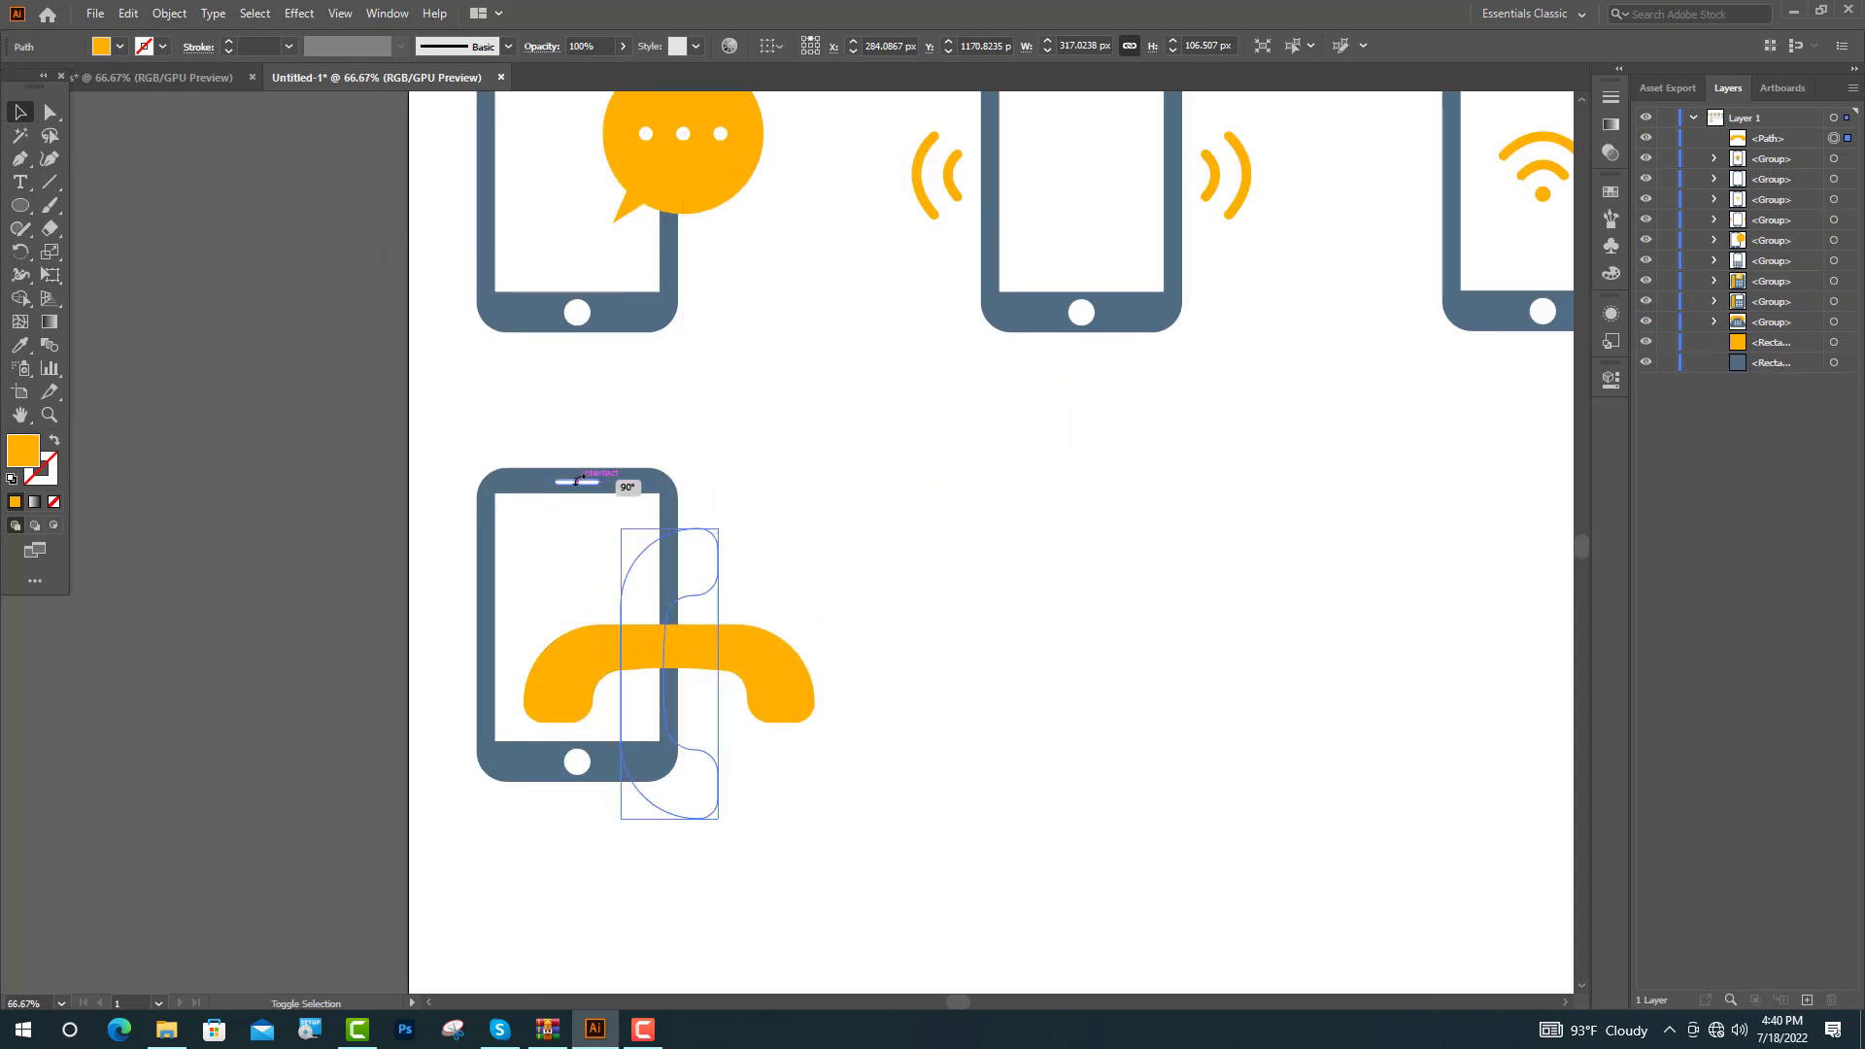
pyautogui.moveTo(506, 492); pyautogui.dragTo(476, 545)
pyautogui.moveTo(696, 715); pyautogui.dragTo(621, 680)
# Step: Draw a rectangle about 294 × 352 px beside the handset smartphone and fill it with the phone body's blue
pyautogui.hotkey('ctrl', '-')
pyautogui.hotkey('ctrl', '-')
pyautogui.hotkey('ctrl', '-')
pyautogui.click(421, 127)
pyautogui.moveTo(21, 205); pyautogui.dragTo(89, 205)
pyautogui.scroll(3, 950, 847)
pyautogui.moveTo(794, 541); pyautogui.dragTo(1065, 863)
pyautogui.press('i')
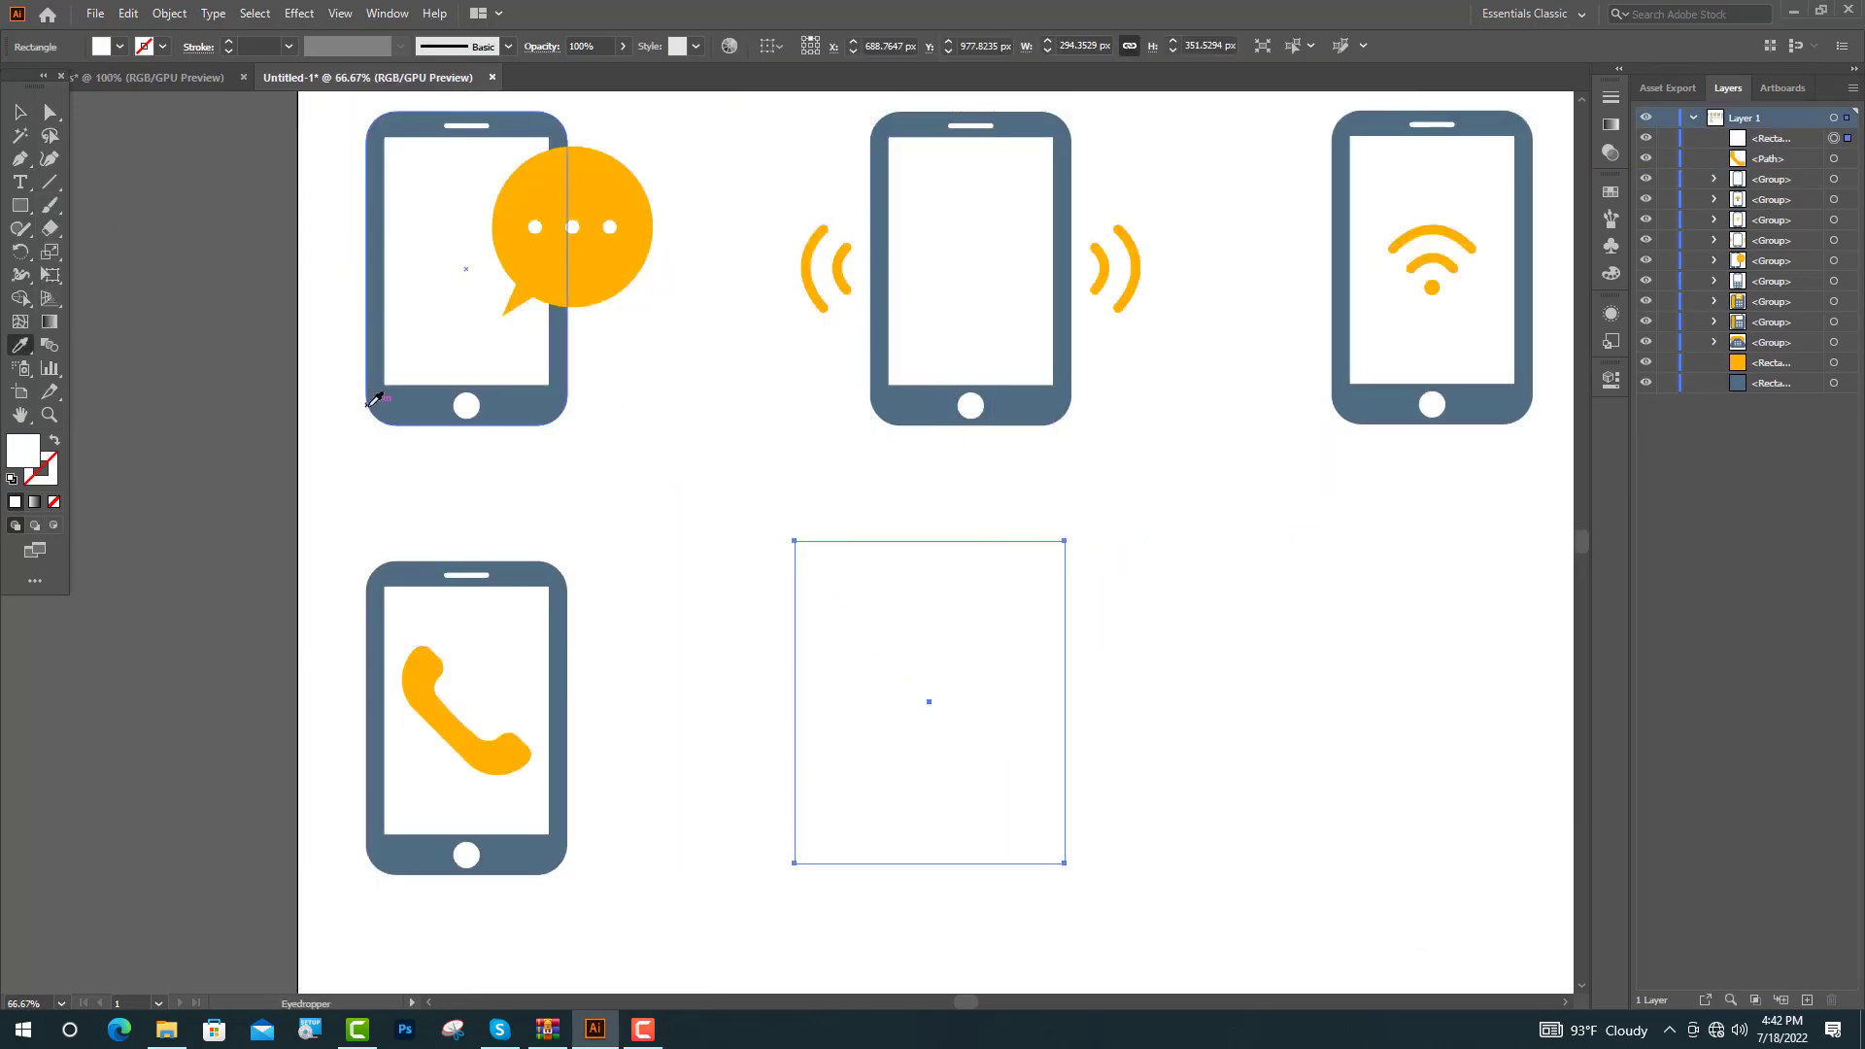
pyautogui.click(375, 399)
# Step: Round the blue rectangle's two left corners by about 61 px and narrow the shape into a notebook cover
pyautogui.press('a')
pyautogui.click(795, 864)
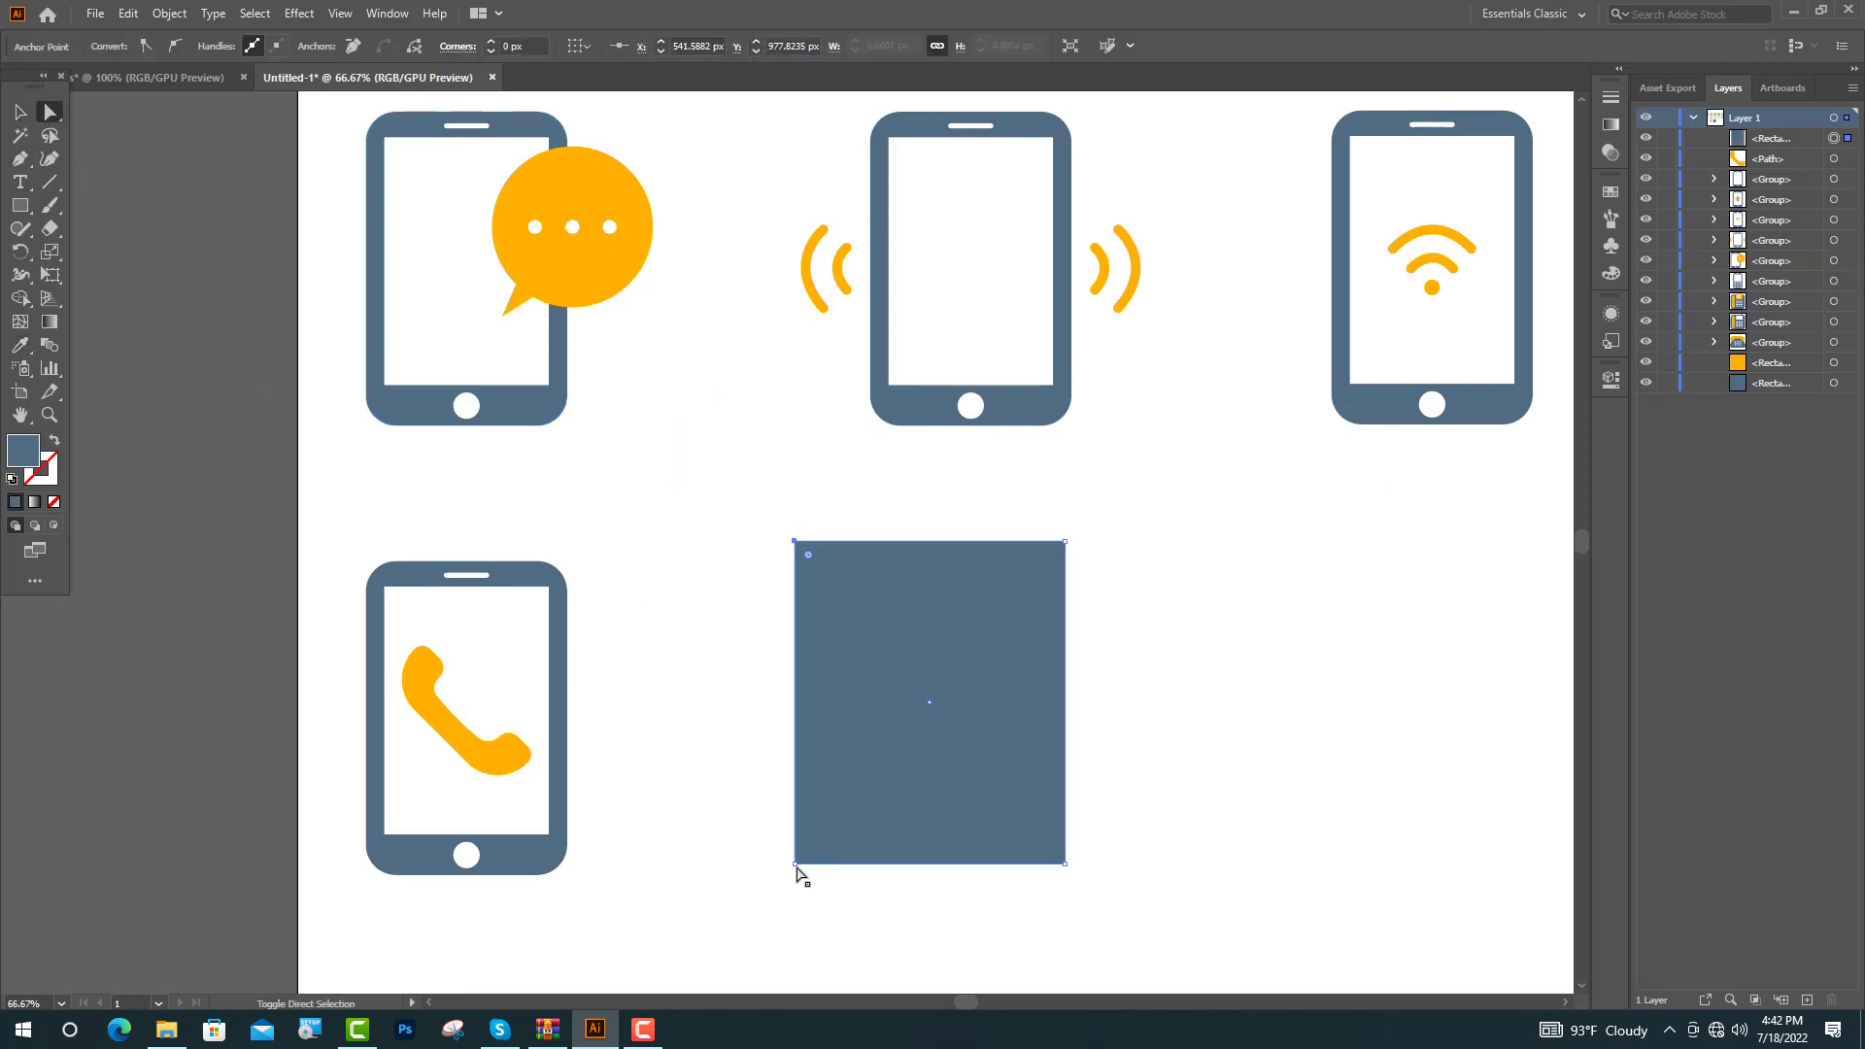
pyautogui.keyDown('shift'); pyautogui.click(794, 864); pyautogui.keyUp('shift')
pyautogui.moveTo(809, 850); pyautogui.dragTo(911, 864)
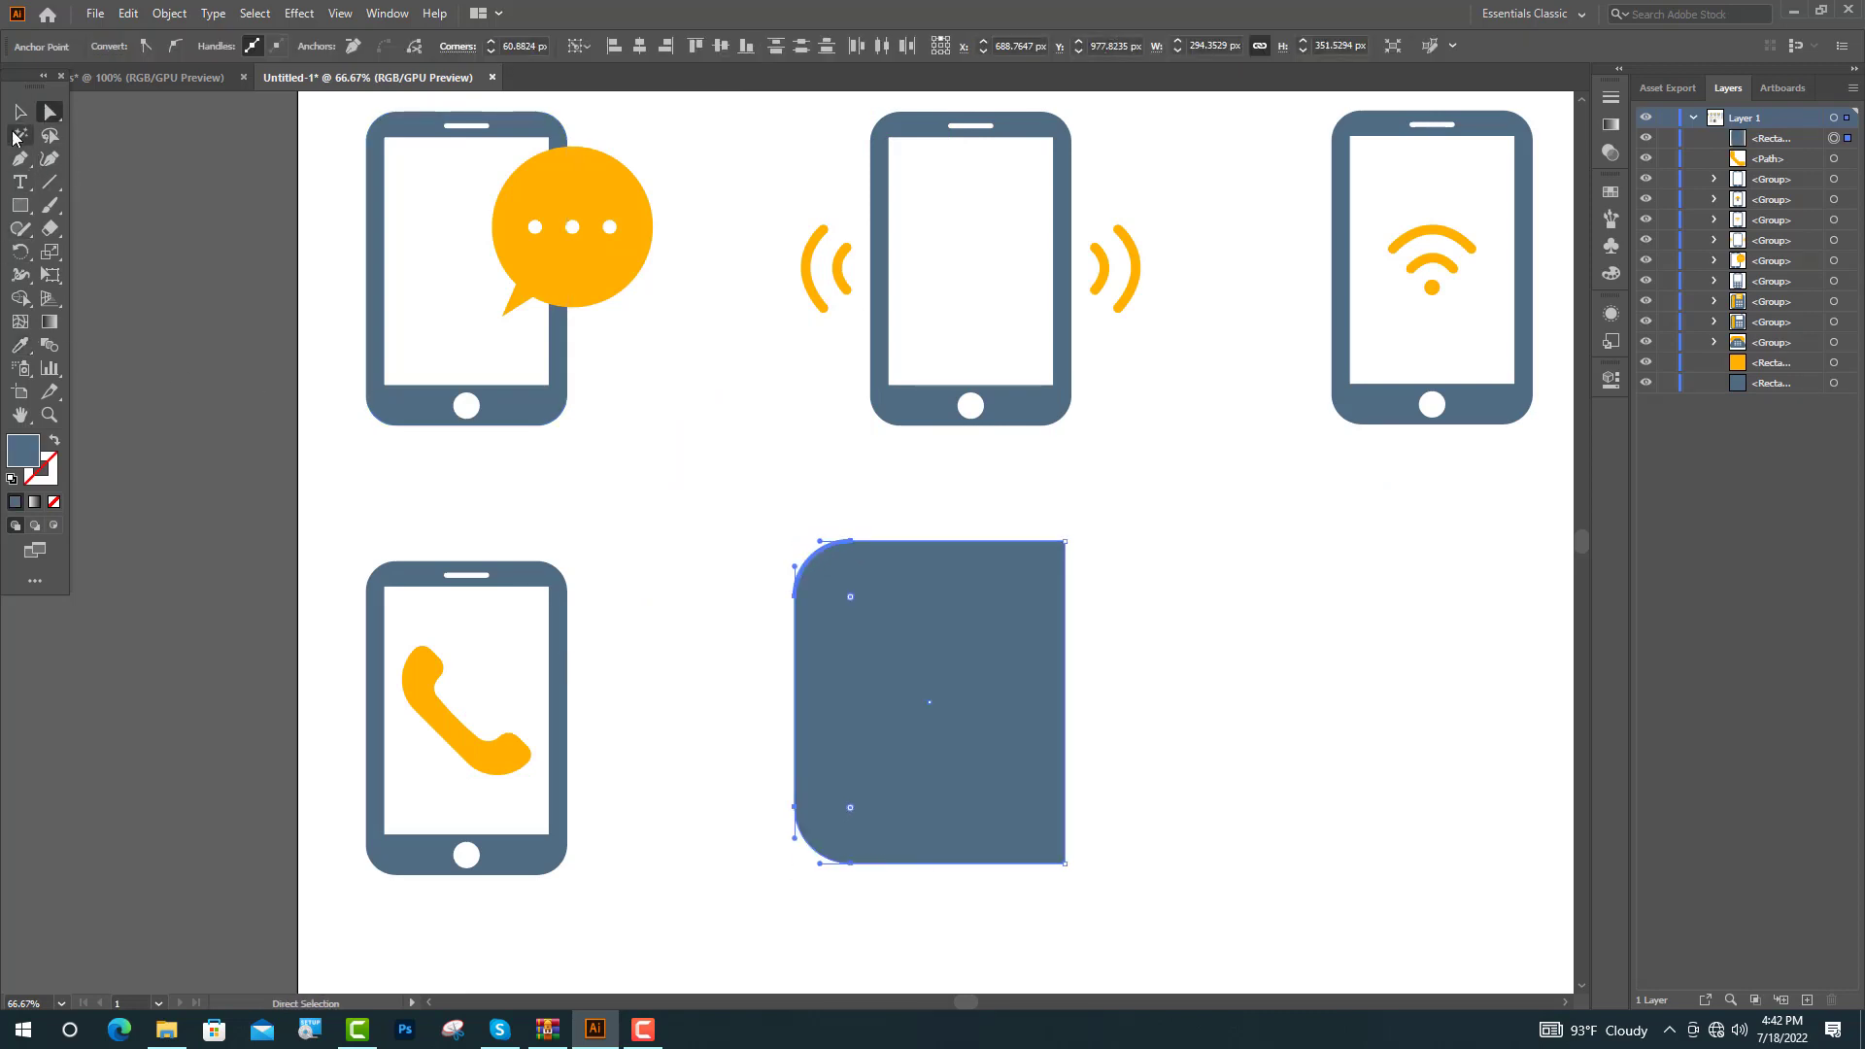
pyautogui.click(21, 113)
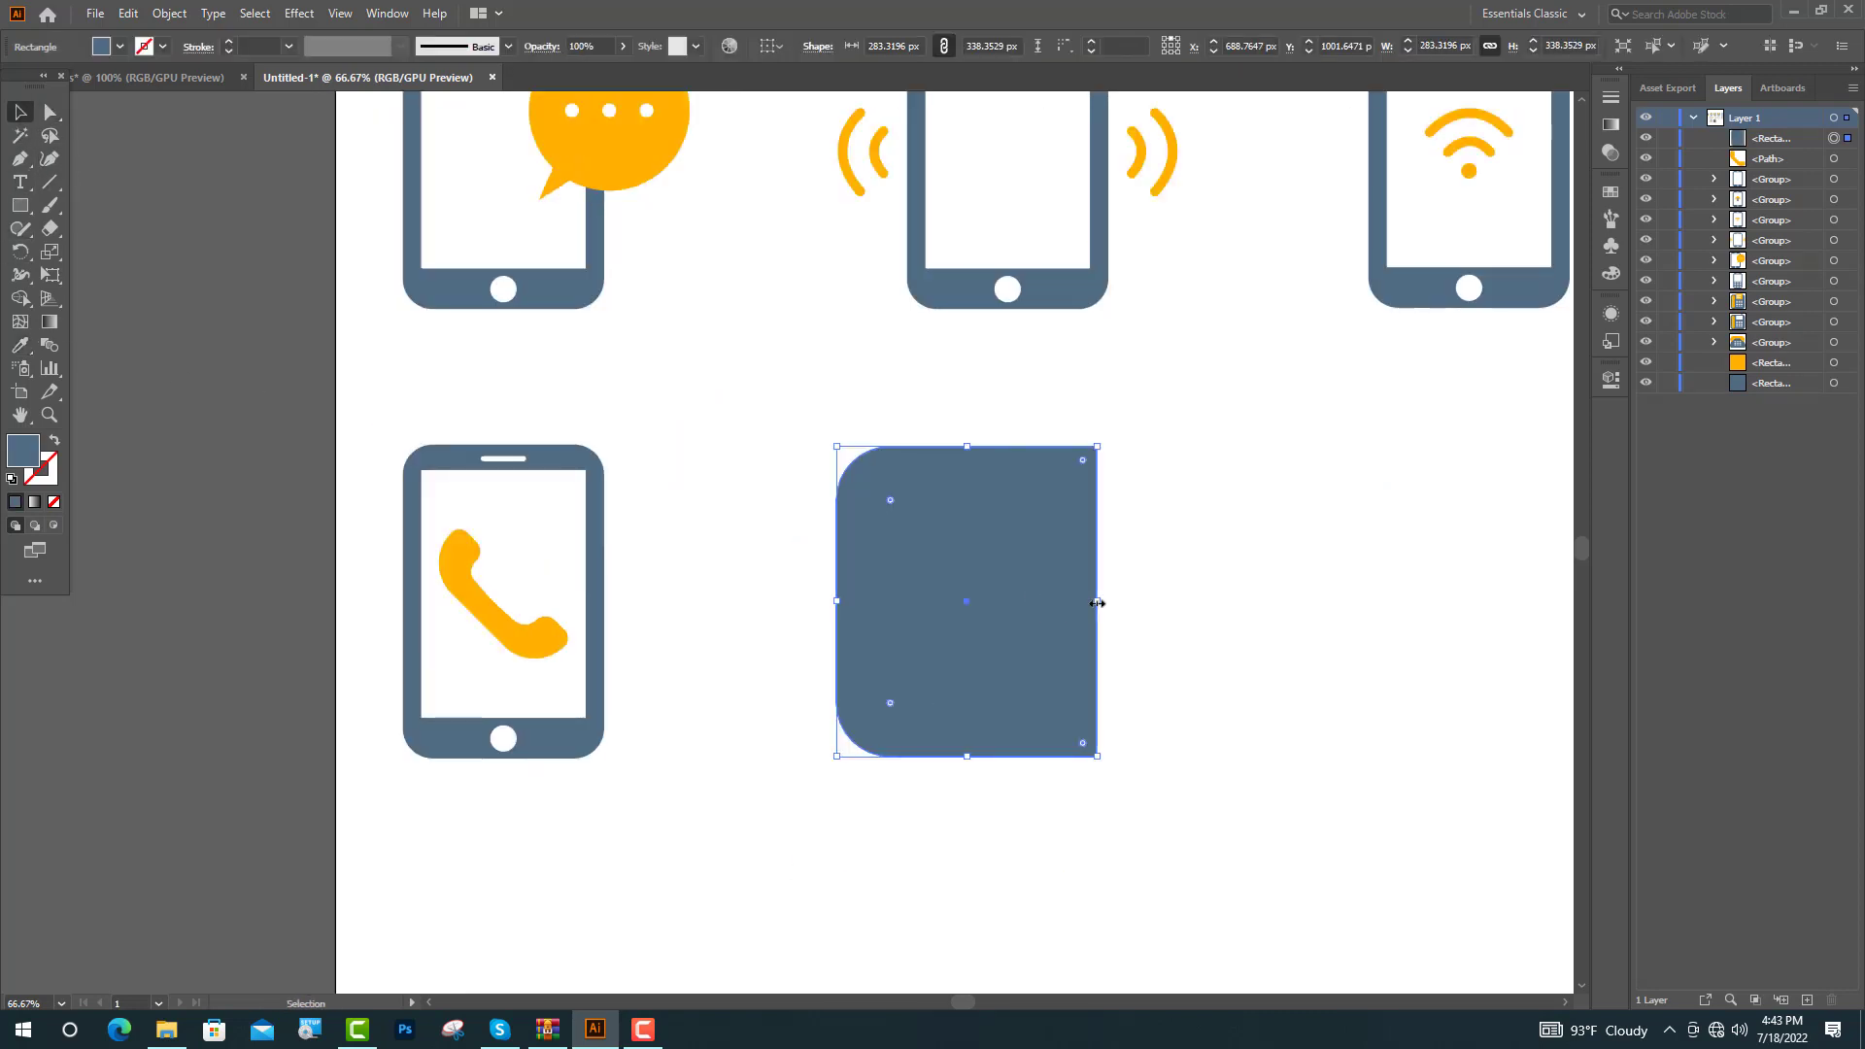
pyautogui.moveTo(1097, 603); pyautogui.dragTo(1128, 603)
pyautogui.hotkey('ctrl', 'shift', 'a')
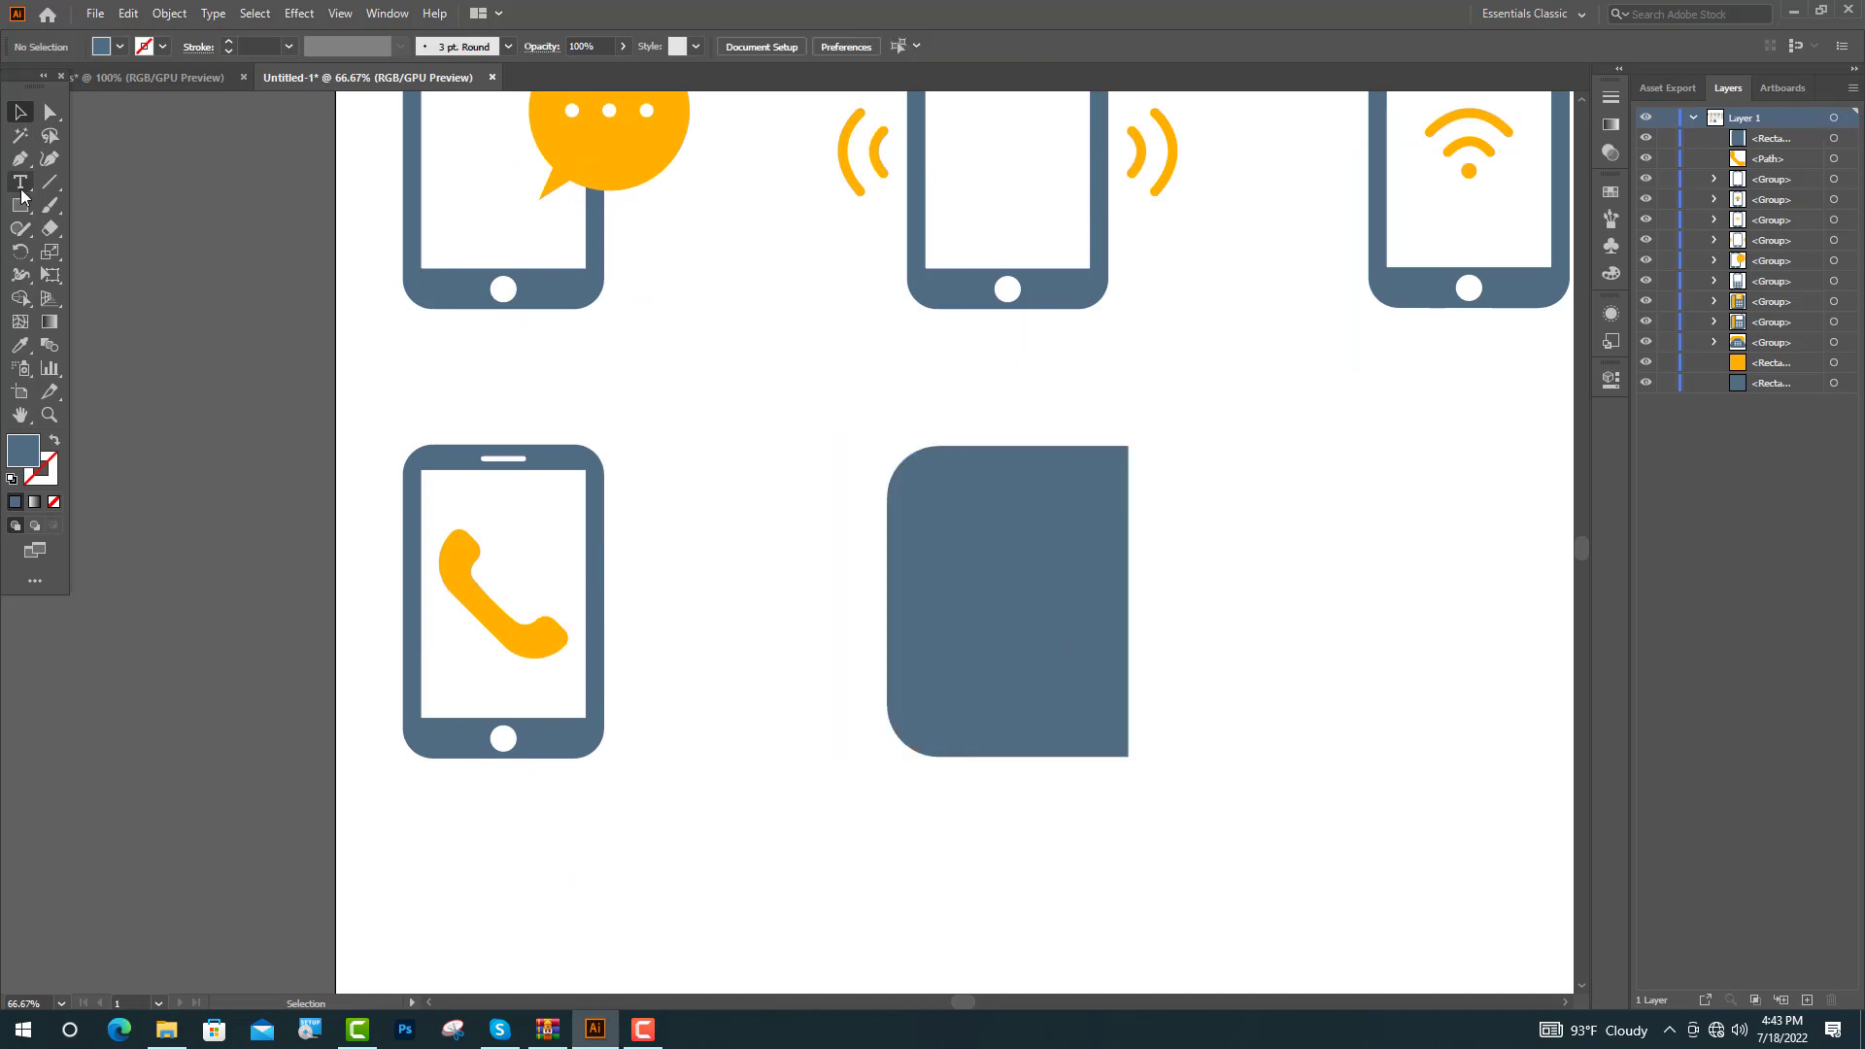
# Step: Draw a small rectangle about 30 × 11 px across the notebook's left edge near its top and fill it with the handset's orange
pyautogui.hotkey('ctrl', '=')
pyautogui.hotkey('ctrl', '=')
pyautogui.moveTo(842, 458); pyautogui.dragTo(904, 479)
pyautogui.press('i')
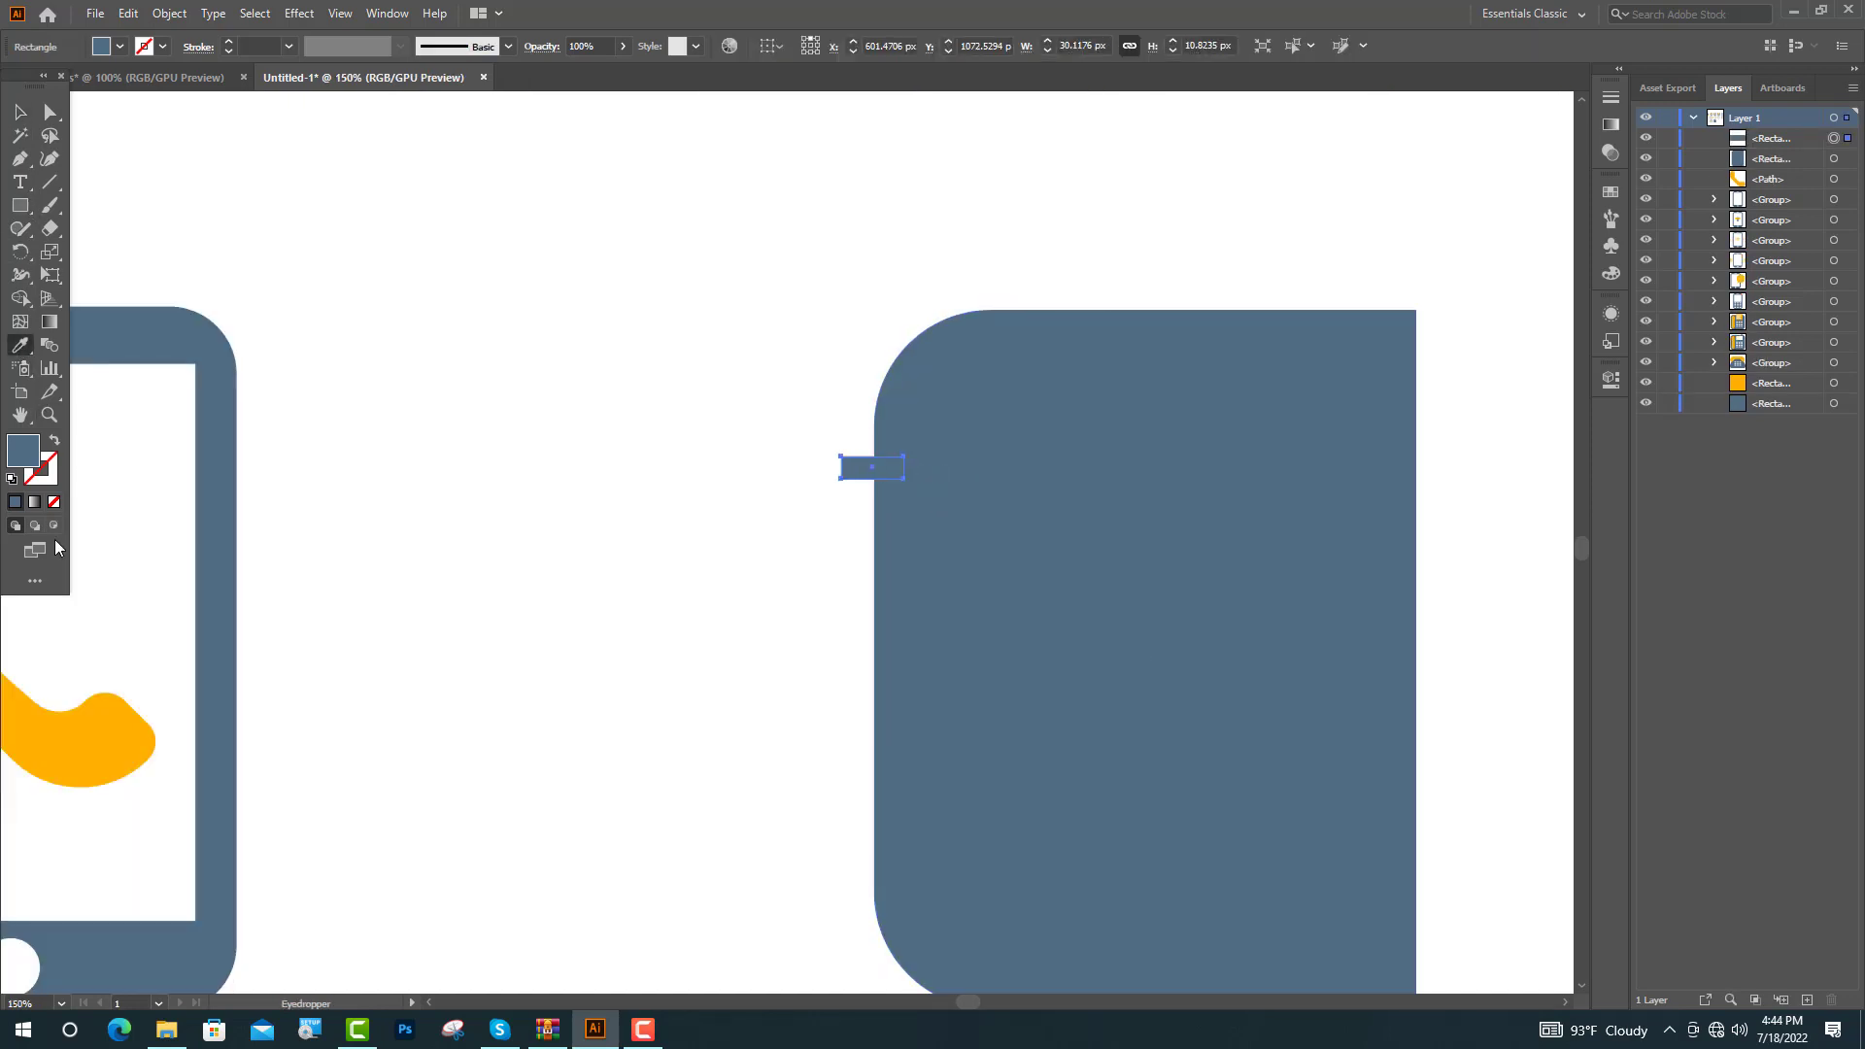
pyautogui.click(89, 729)
# Step: Enlarge the small orange rectangle to about 39 × 14 px and round its corners by about 4 px
pyautogui.hotkey('ctrl', '=')
pyautogui.hotkey('ctrl', '=')
pyautogui.hotkey('ctrl', '=')
pyautogui.hotkey('ctrl', '=')
pyautogui.hotkey('ctrl', '=')
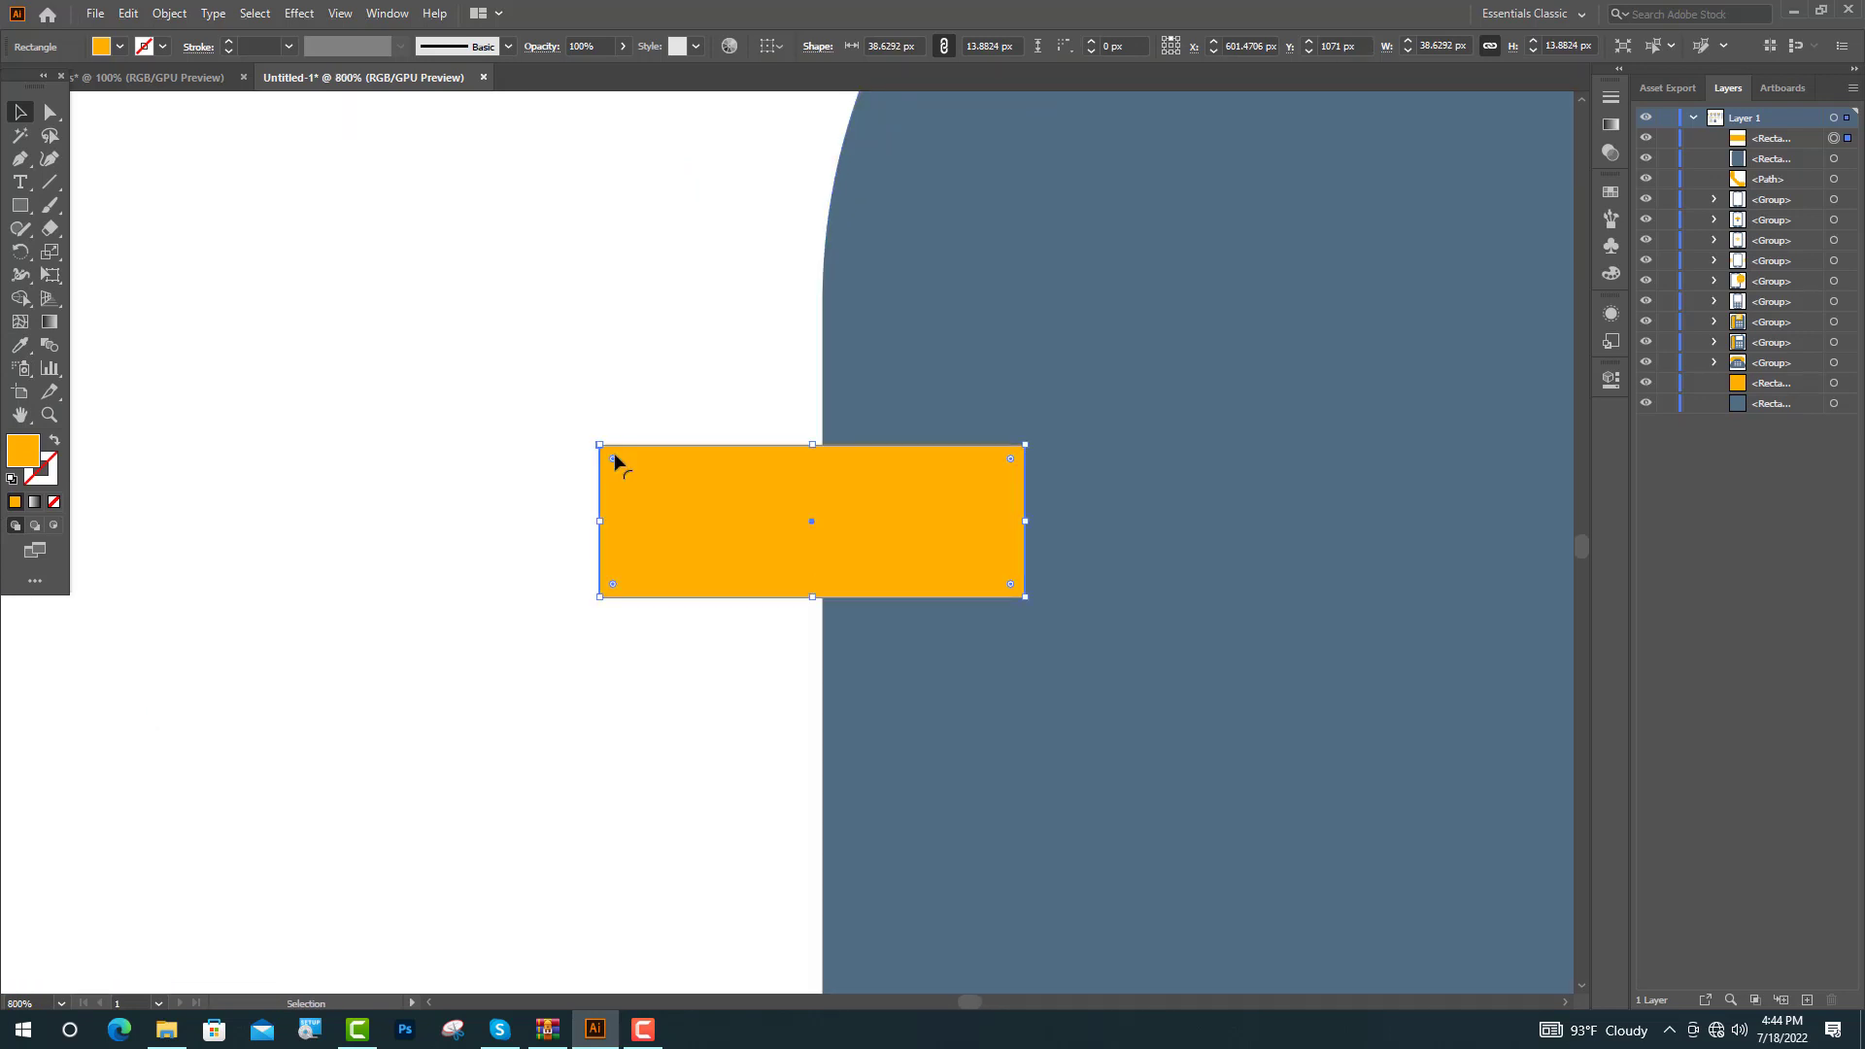
pyautogui.moveTo(613, 458); pyautogui.dragTo(649, 505)
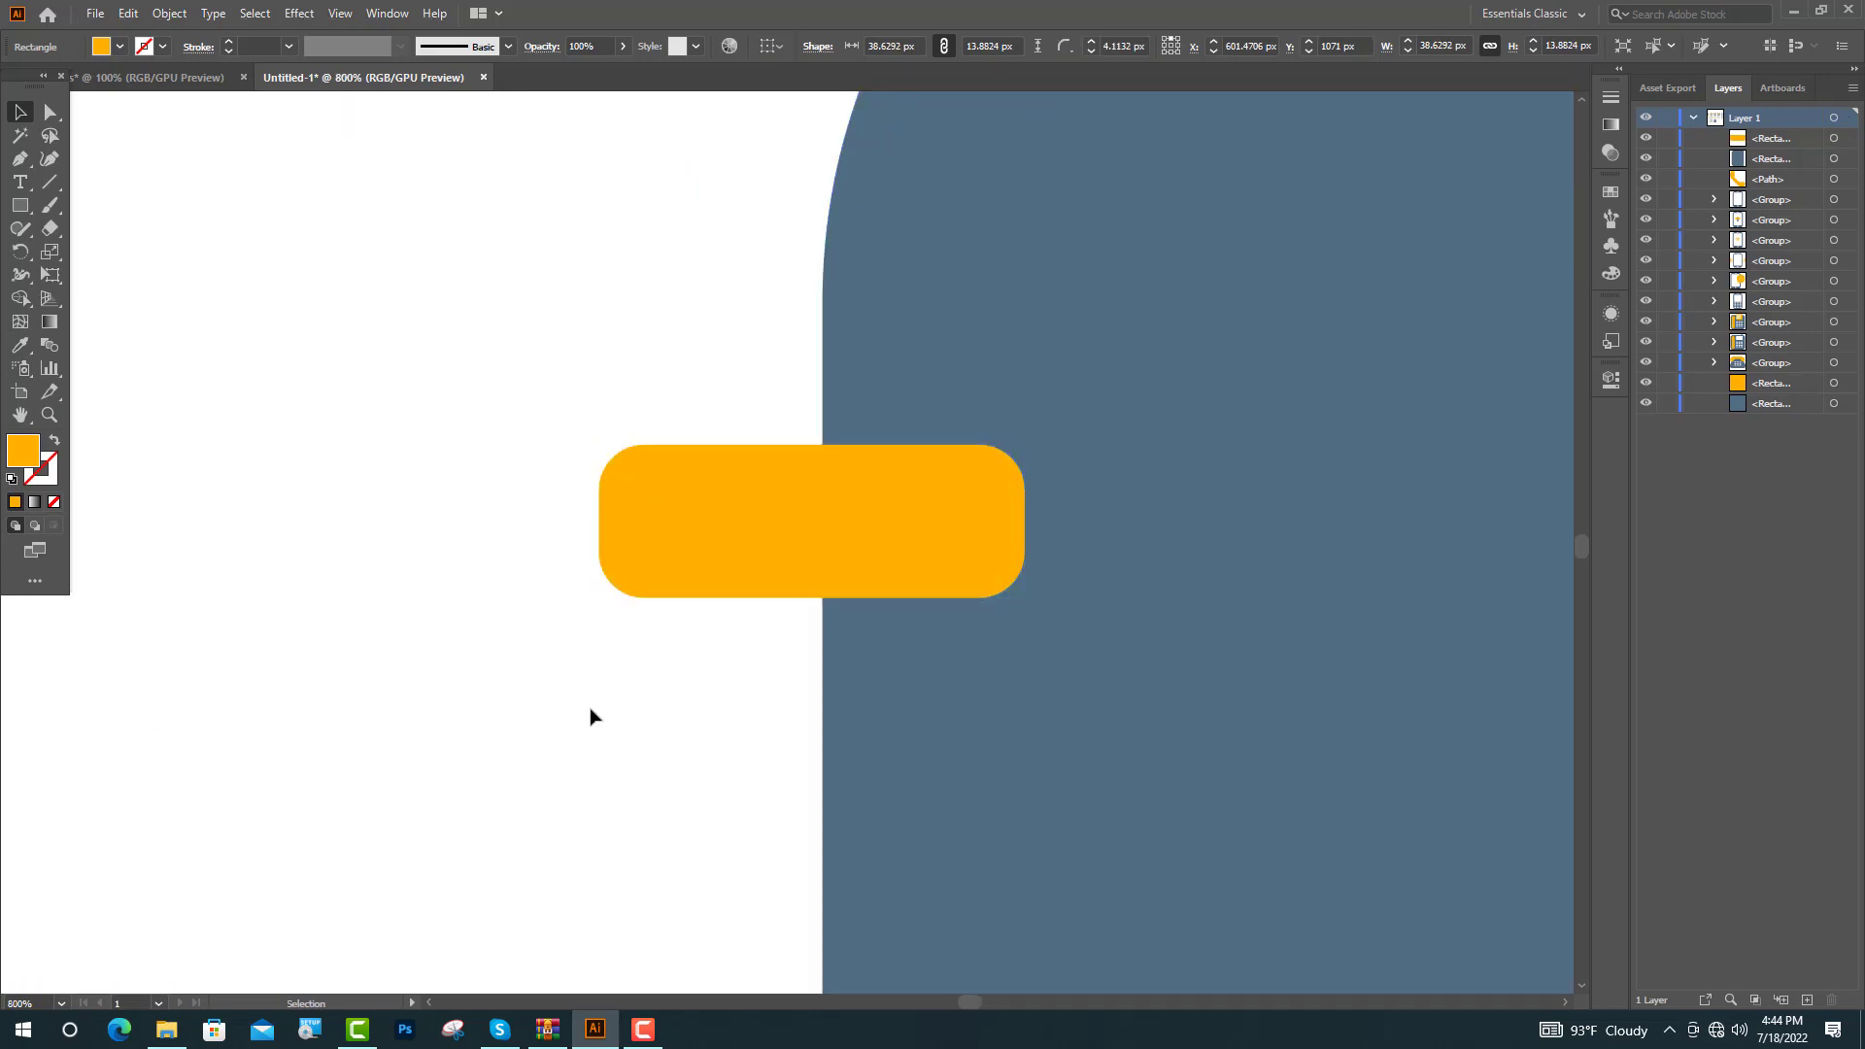
# Step: Duplicate the orange binding ring down the notebook's left edge to make five rings, the last near the lower corner
pyautogui.hotkey('ctrl', '-')
pyautogui.hotkey('ctrl', '-')
pyautogui.hotkey('ctrl', '-')
pyautogui.hotkey('ctrl', '-')
pyautogui.hotkey('ctrl', '-')
pyautogui.moveTo(854, 508); pyautogui.dragTo(924, 726)
pyautogui.hotkey('ctrl', 'd')
pyautogui.hotkey('ctrl', 'd')
pyautogui.hotkey('ctrl', 'd')
pyautogui.hotkey('ctrl', '=')
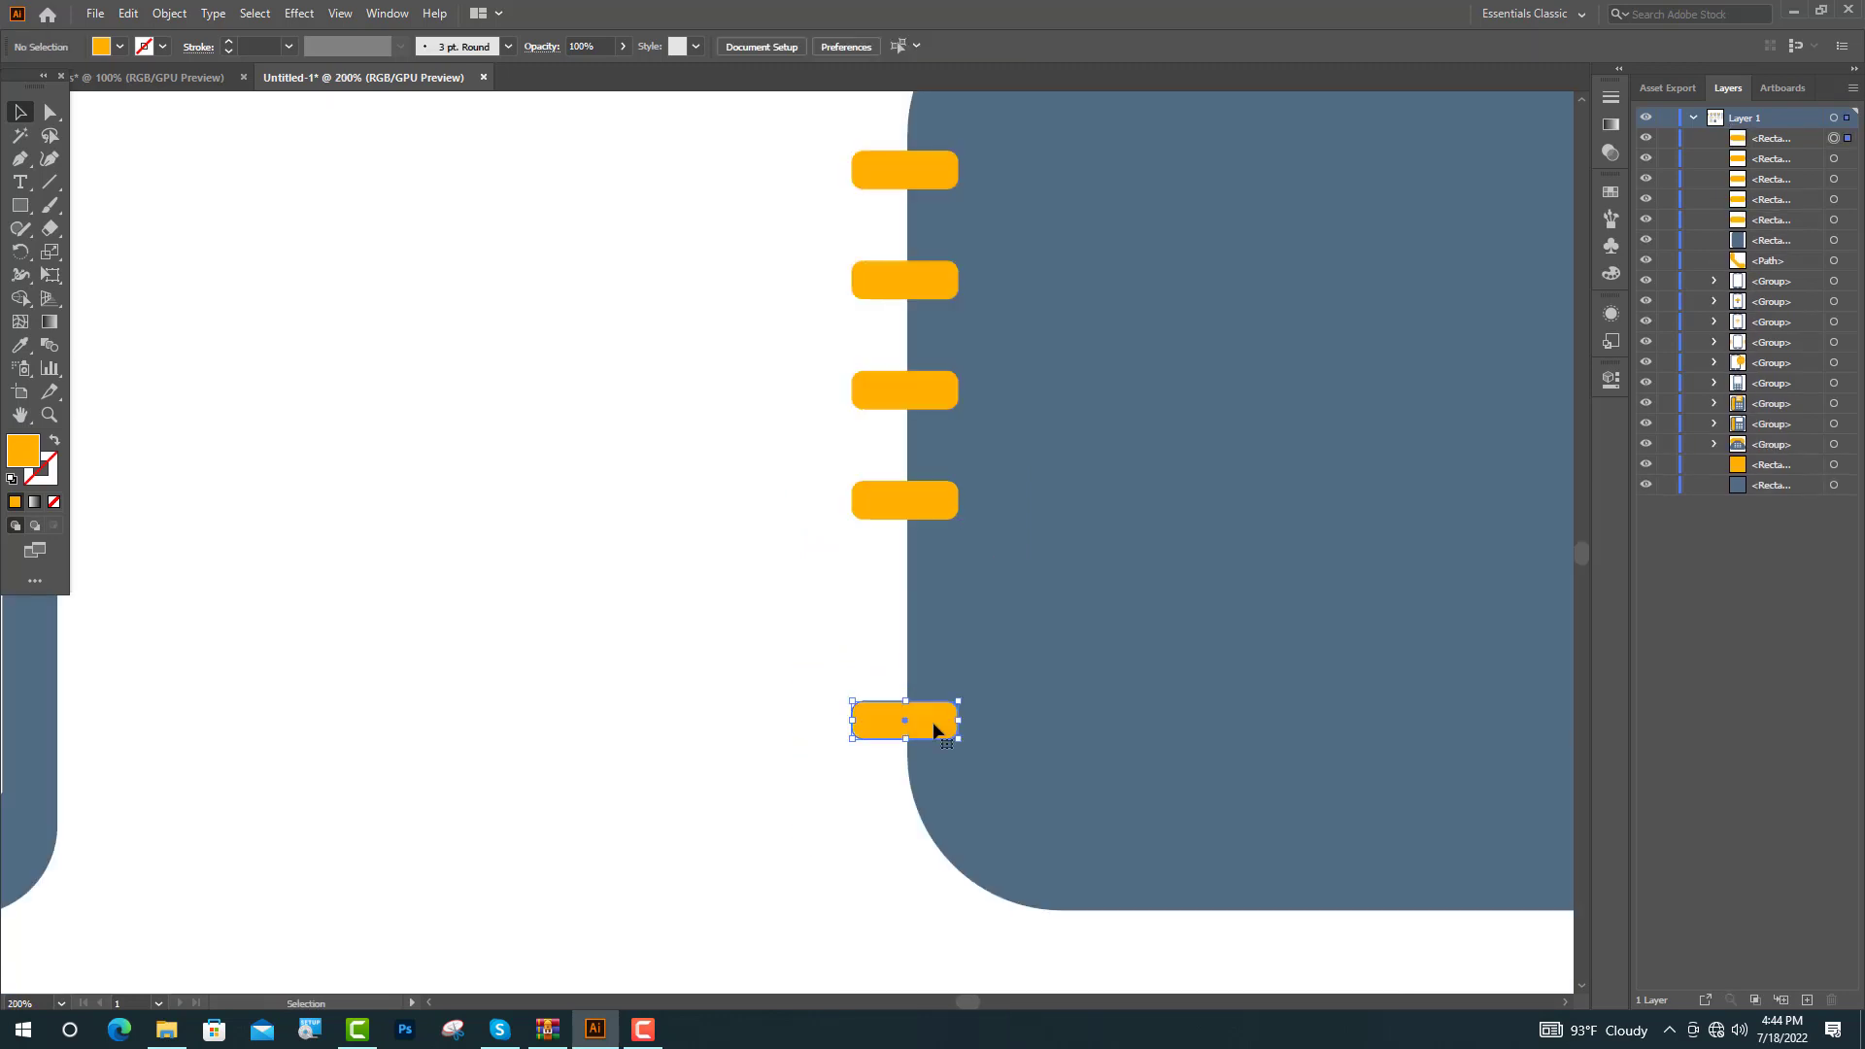
# Step: Distribute the five orange binding rings evenly in the vertical direction and group them
pyautogui.keyDown('shift'); pyautogui.click(923, 500); pyautogui.keyUp('shift')
pyautogui.keyDown('shift'); pyautogui.click(923, 400); pyautogui.keyUp('shift')
pyautogui.keyDown('shift'); pyautogui.click(918, 283); pyautogui.keyUp('shift')
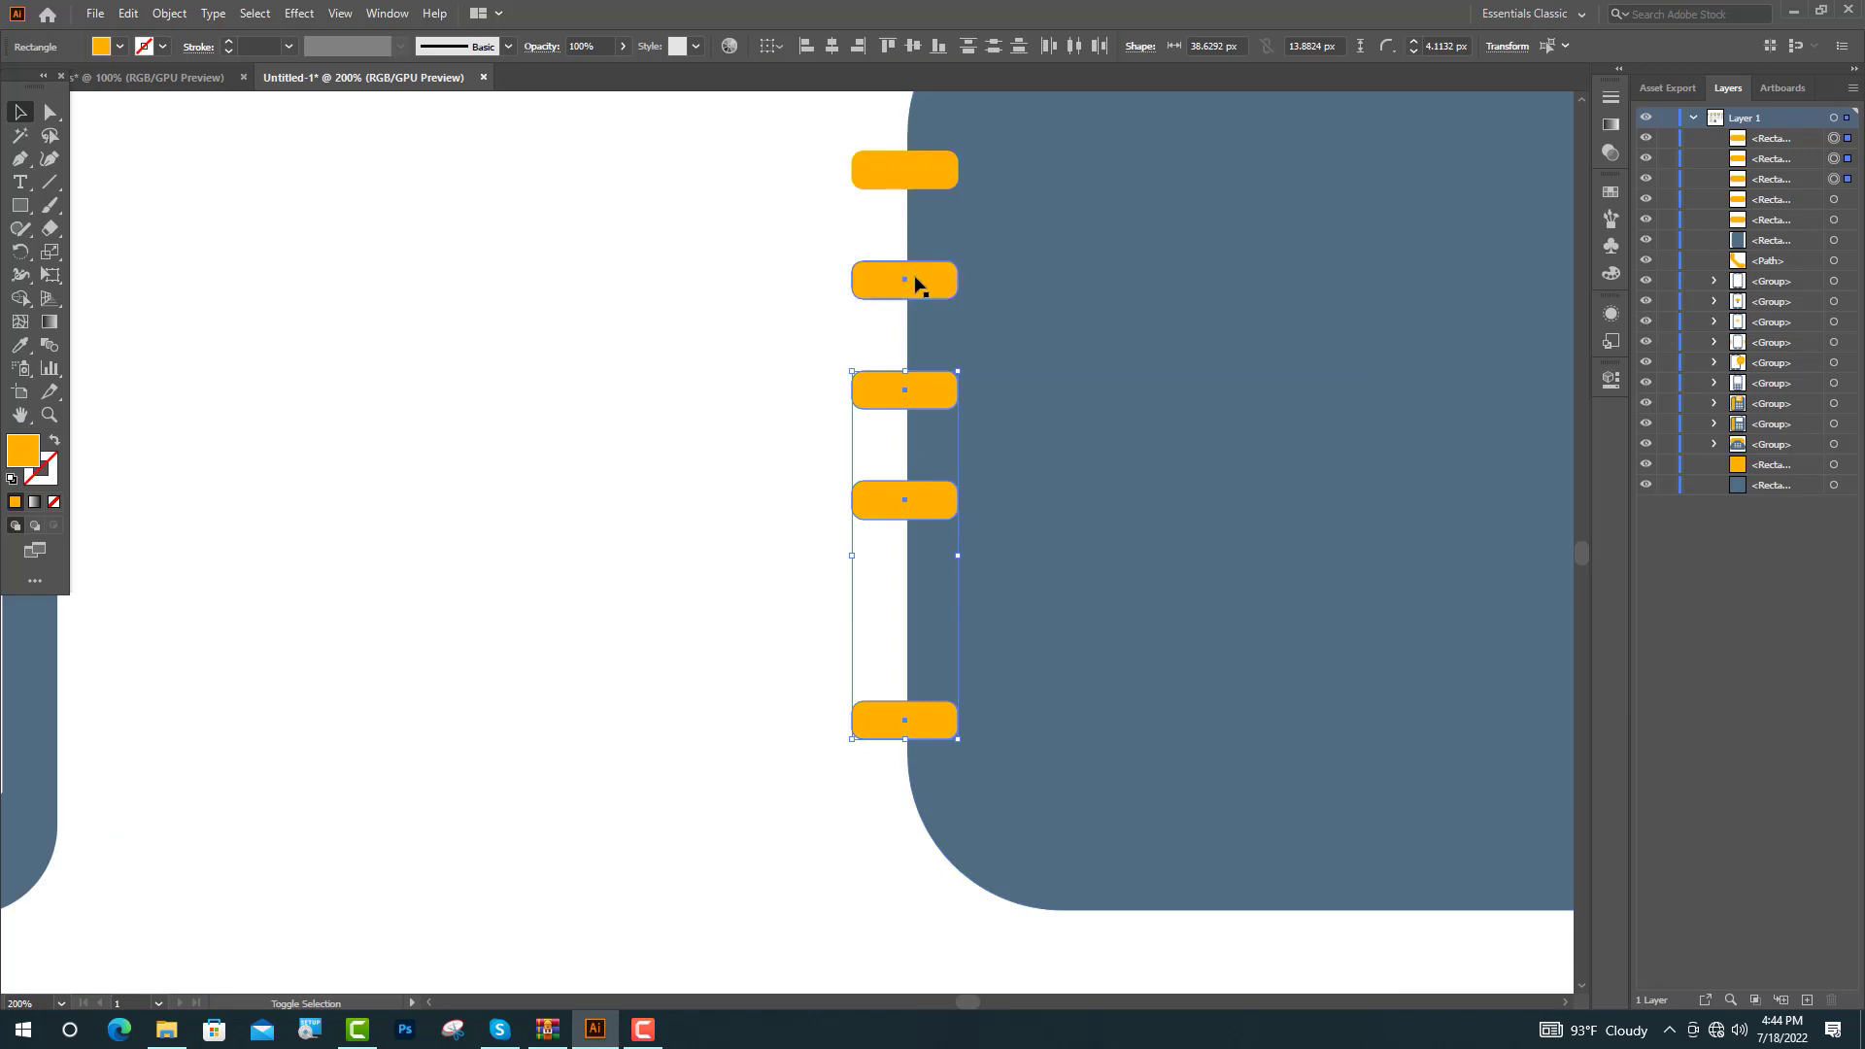
pyautogui.keyDown('shift'); pyautogui.click(913, 175); pyautogui.keyUp('shift')
pyautogui.scroll(2, 982, 117)
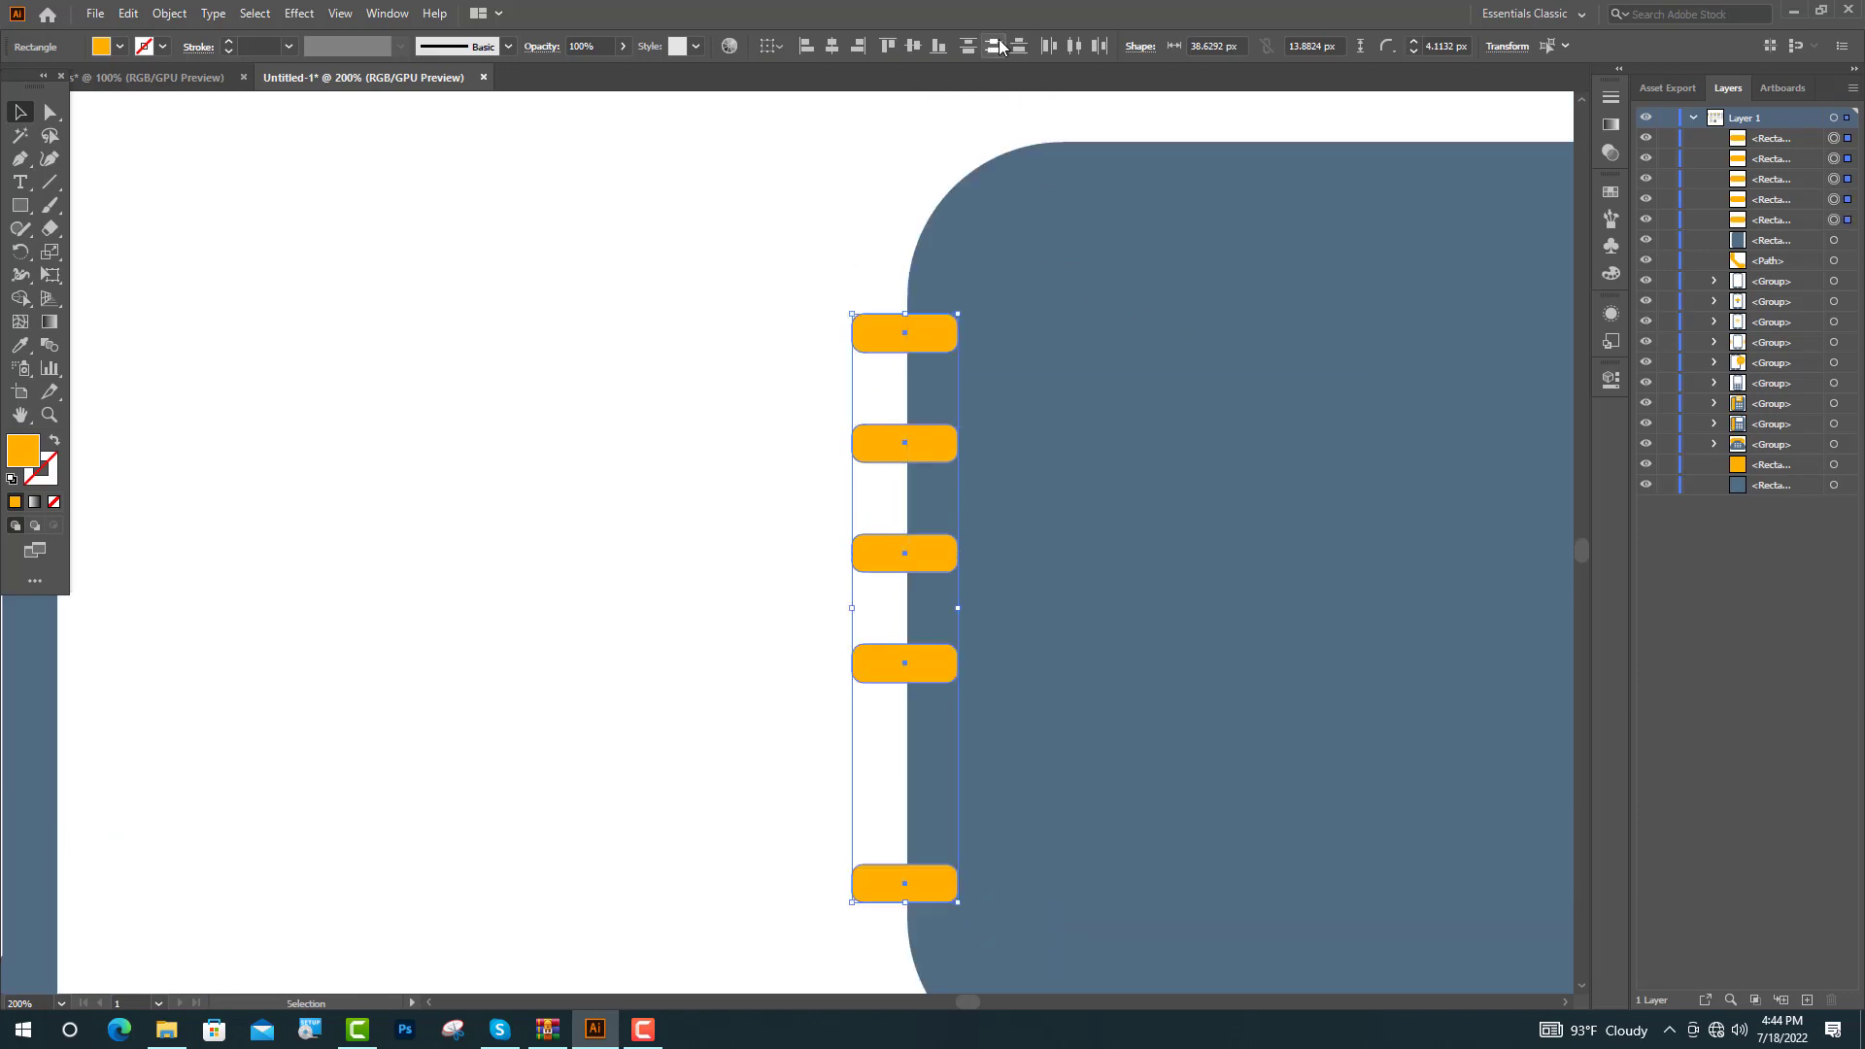
pyautogui.click(993, 46)
pyautogui.hotkey('ctrl', 'g')
pyautogui.hotkey('ctrl', 'shift', 'a')
# Step: Draw an orange rectangle about 24 × 53 px alongside the upper end of the notebook's right edge
pyautogui.hotkey('ctrl', '-')
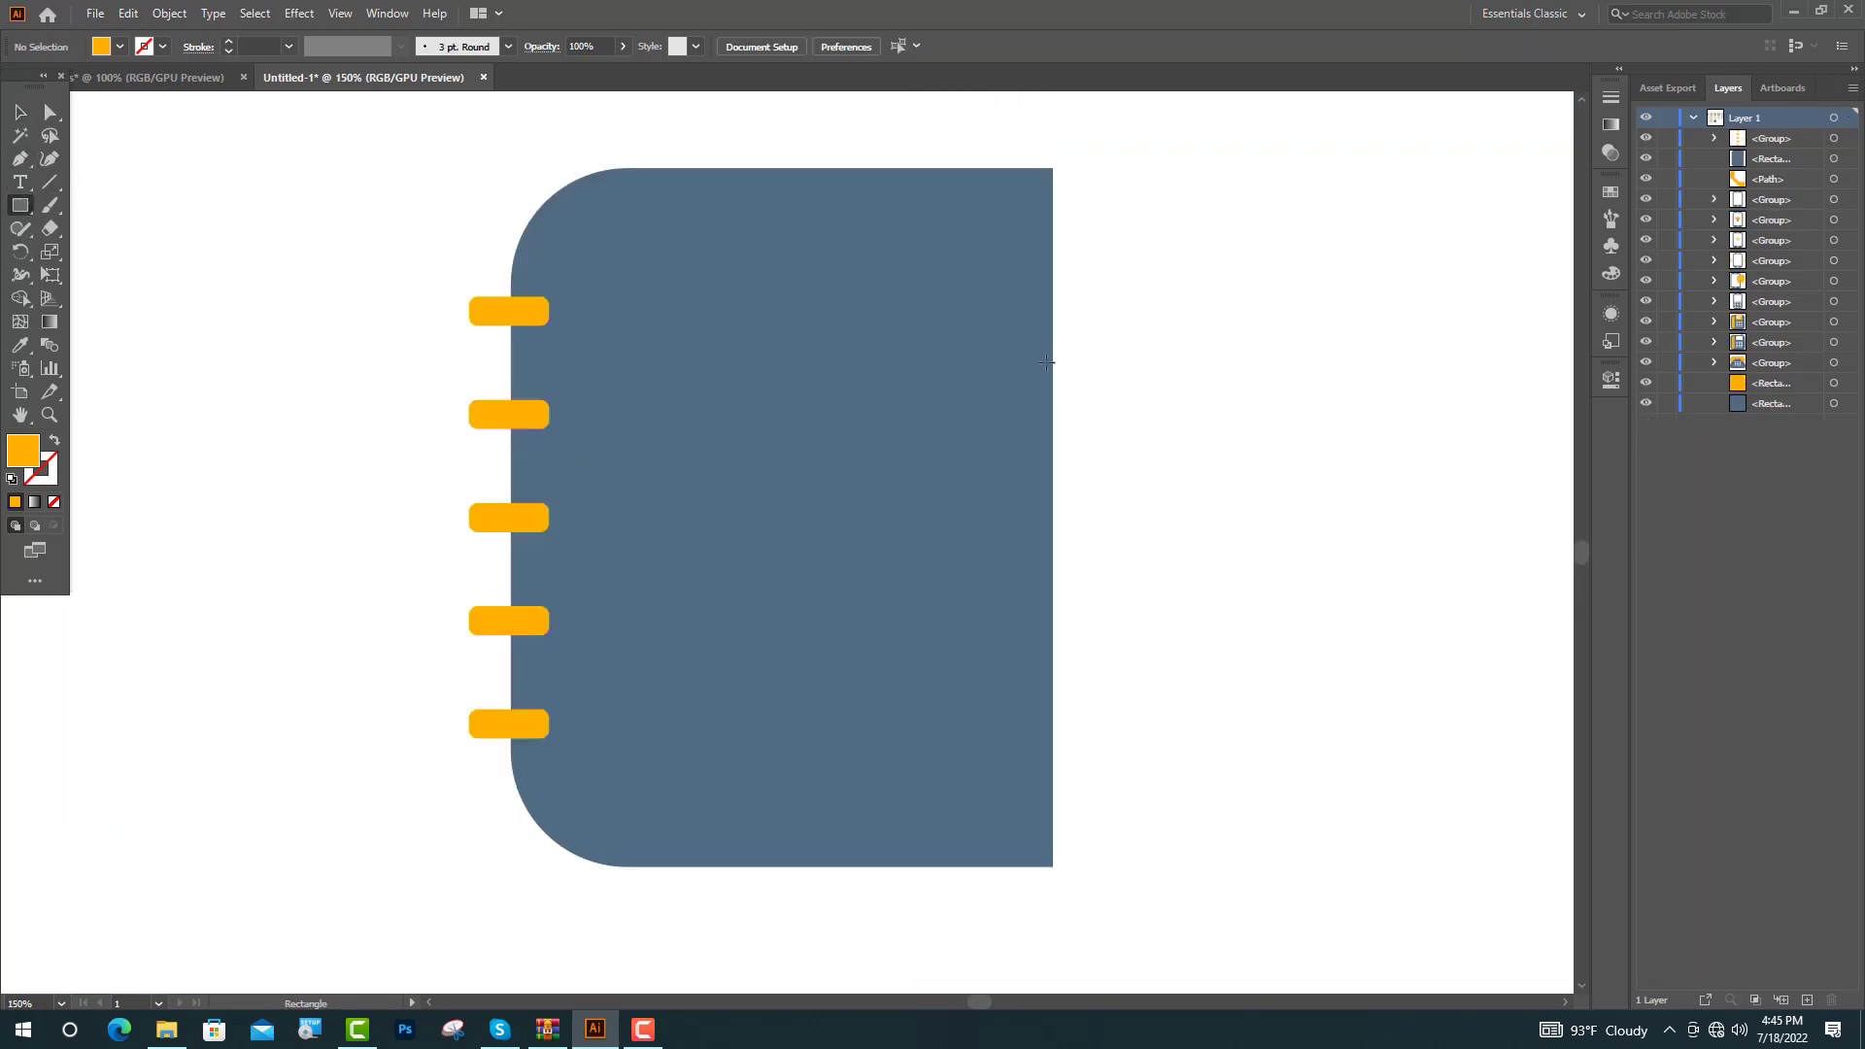
pyautogui.moveTo(1062, 171); pyautogui.dragTo(1086, 401)
pyautogui.hotkey('ctrl', '+')
# Step: Round the orange index tab's two outer corners and duplicate it down the notebook's right edge to make three tabs
pyautogui.press('a')
pyautogui.click(1113, 320)
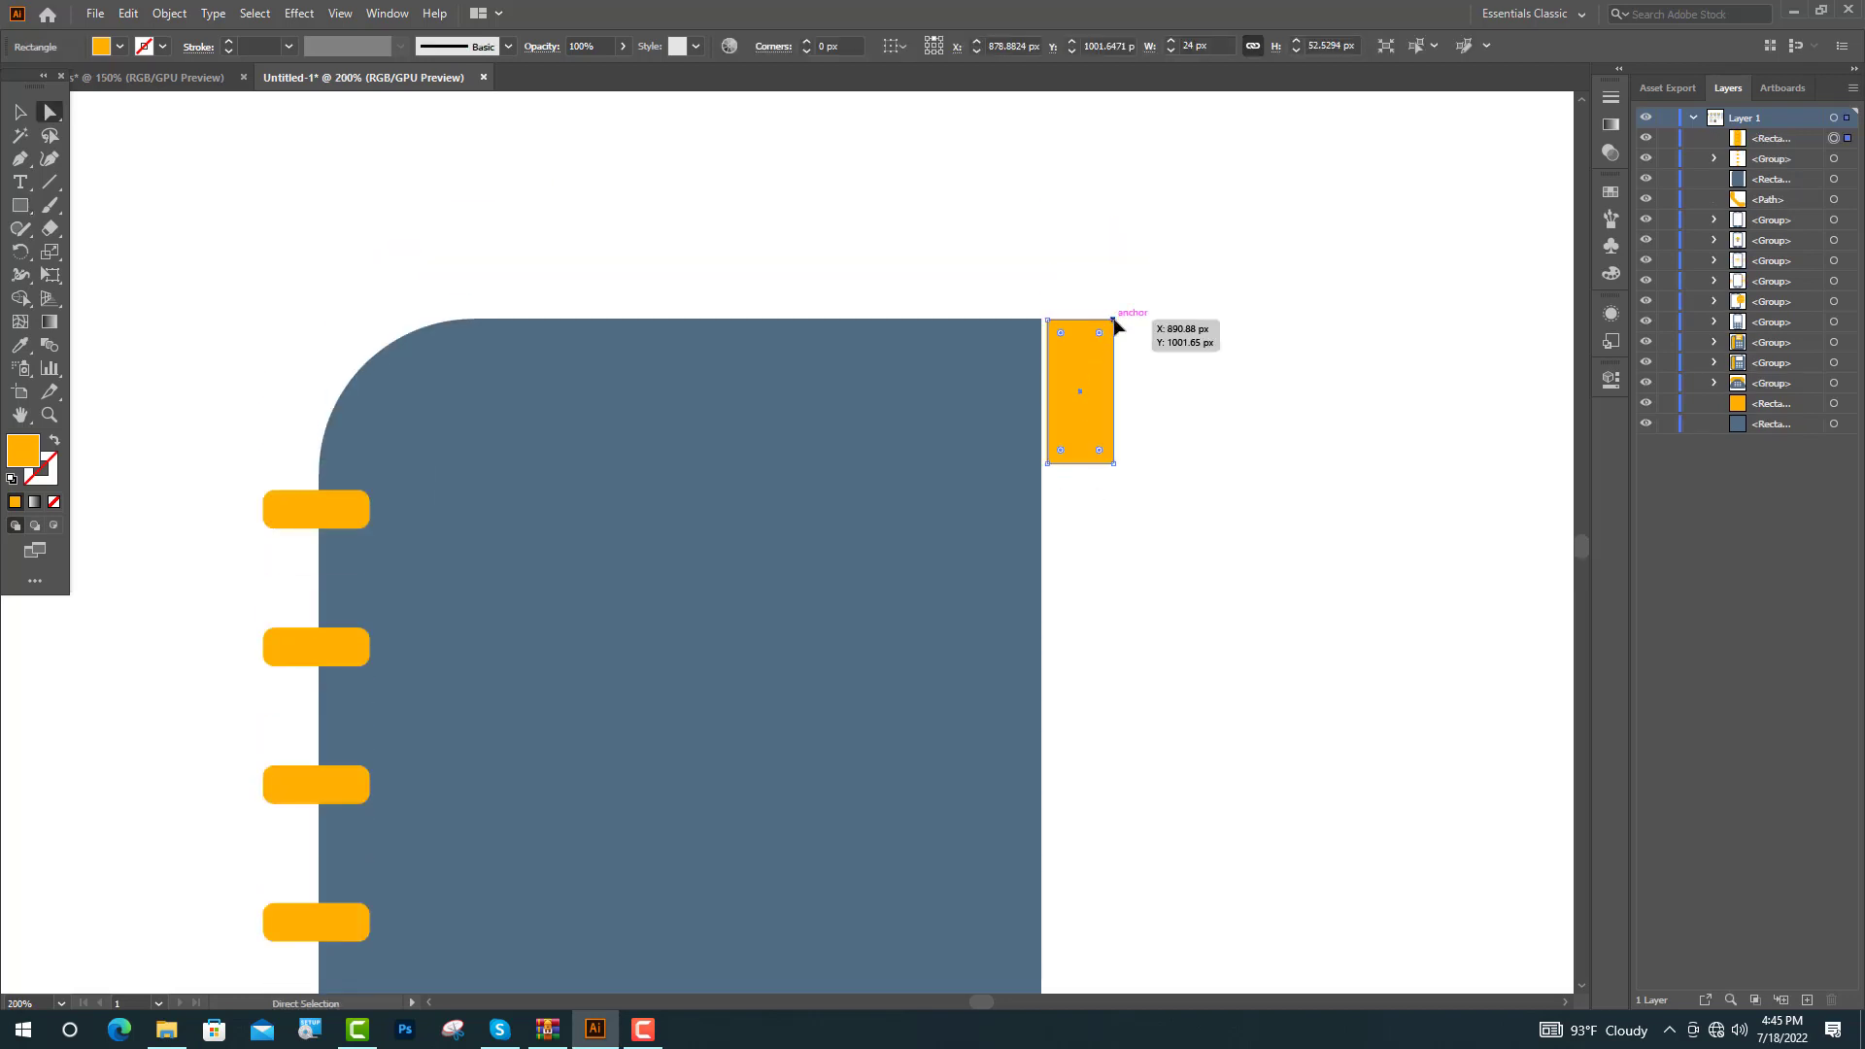
pyautogui.keyDown('shift'); pyautogui.click(1113, 461); pyautogui.keyUp('shift')
pyautogui.moveTo(1005, 464); pyautogui.dragTo(933, 479)
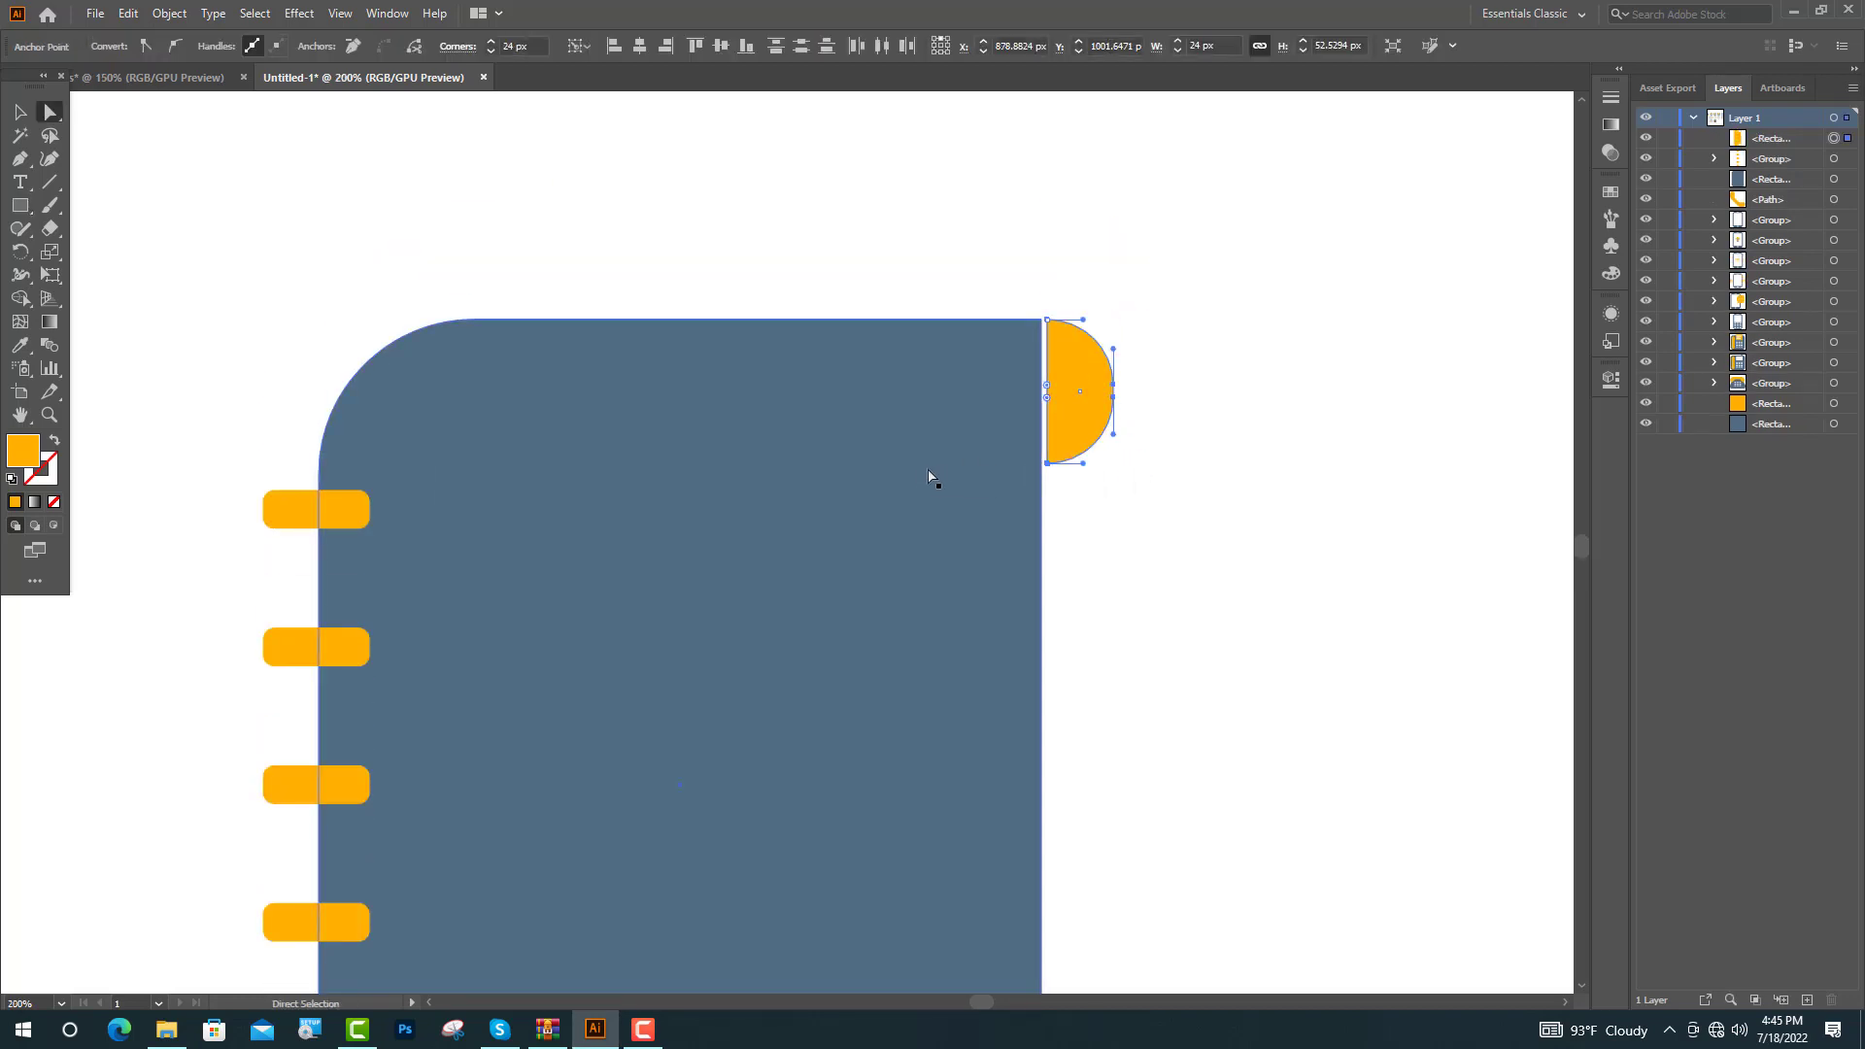
pyautogui.moveTo(1048, 397); pyautogui.dragTo(1086, 418)
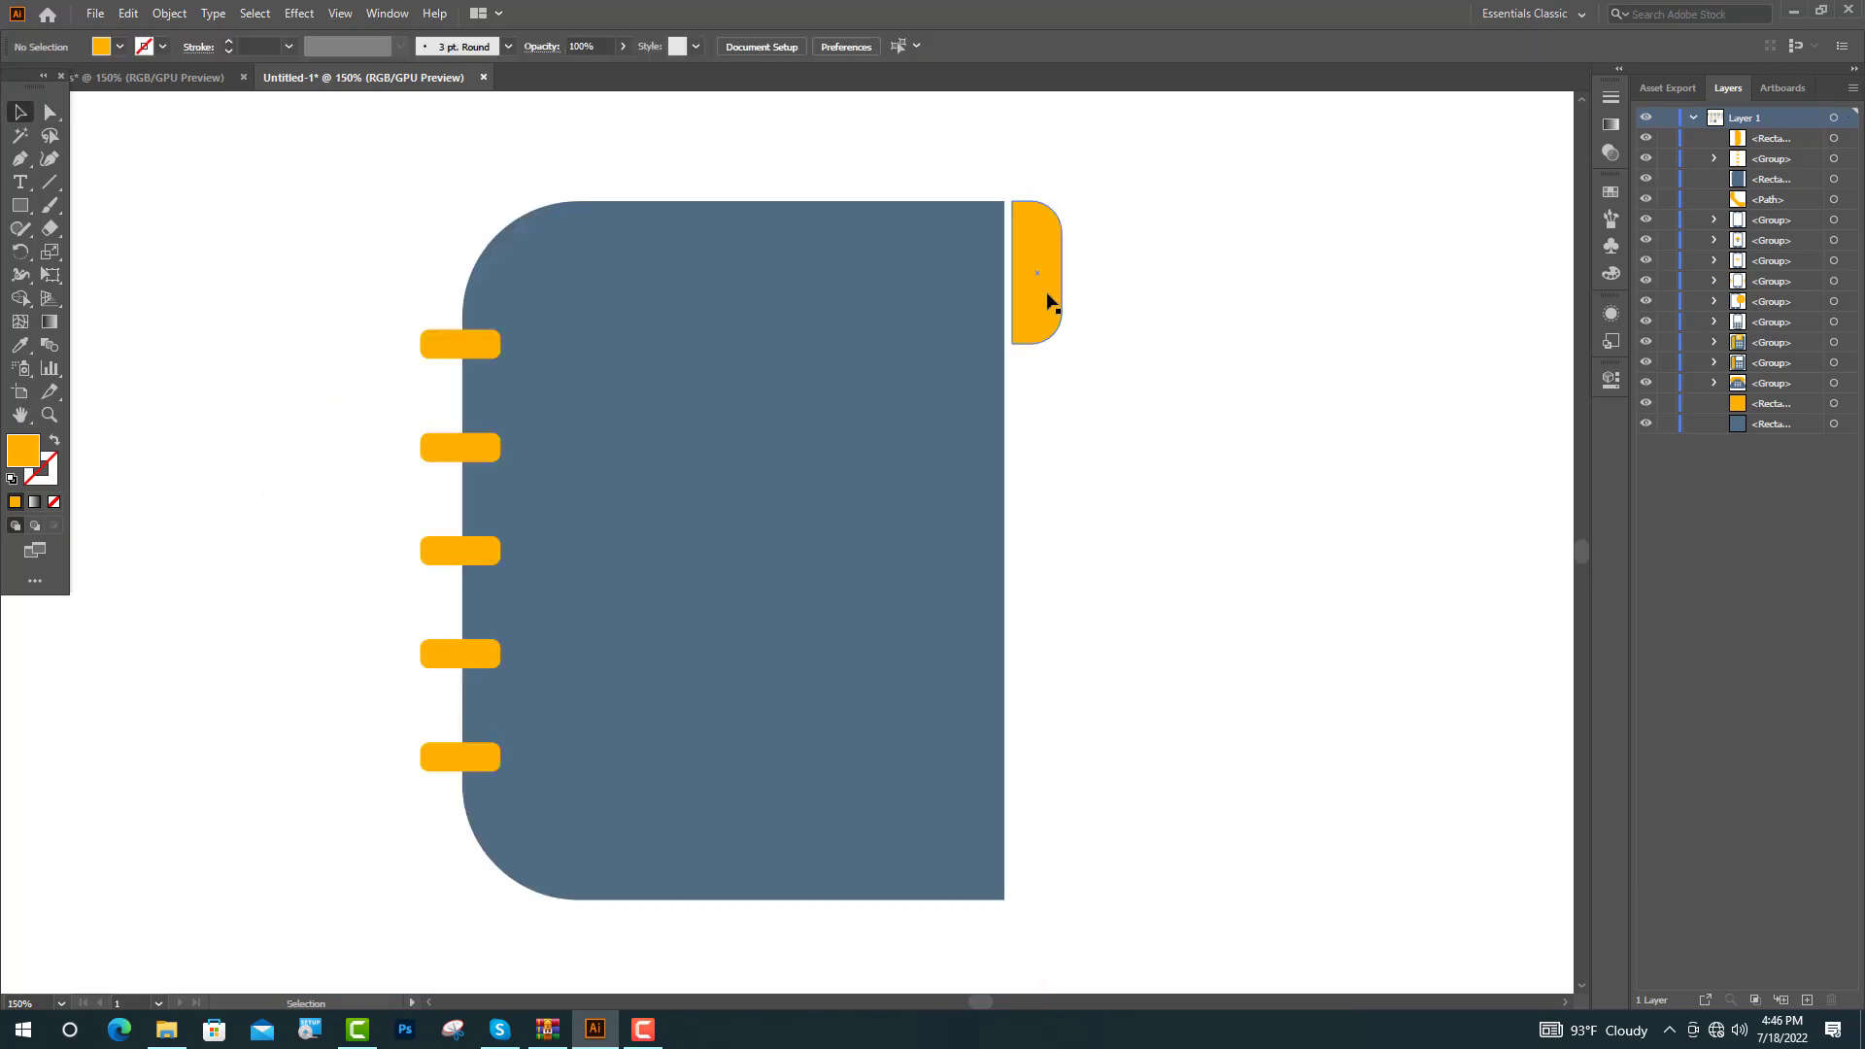
pyautogui.moveTo(1046, 297); pyautogui.dragTo(1053, 468)
pyautogui.hotkey('ctrl', '-')
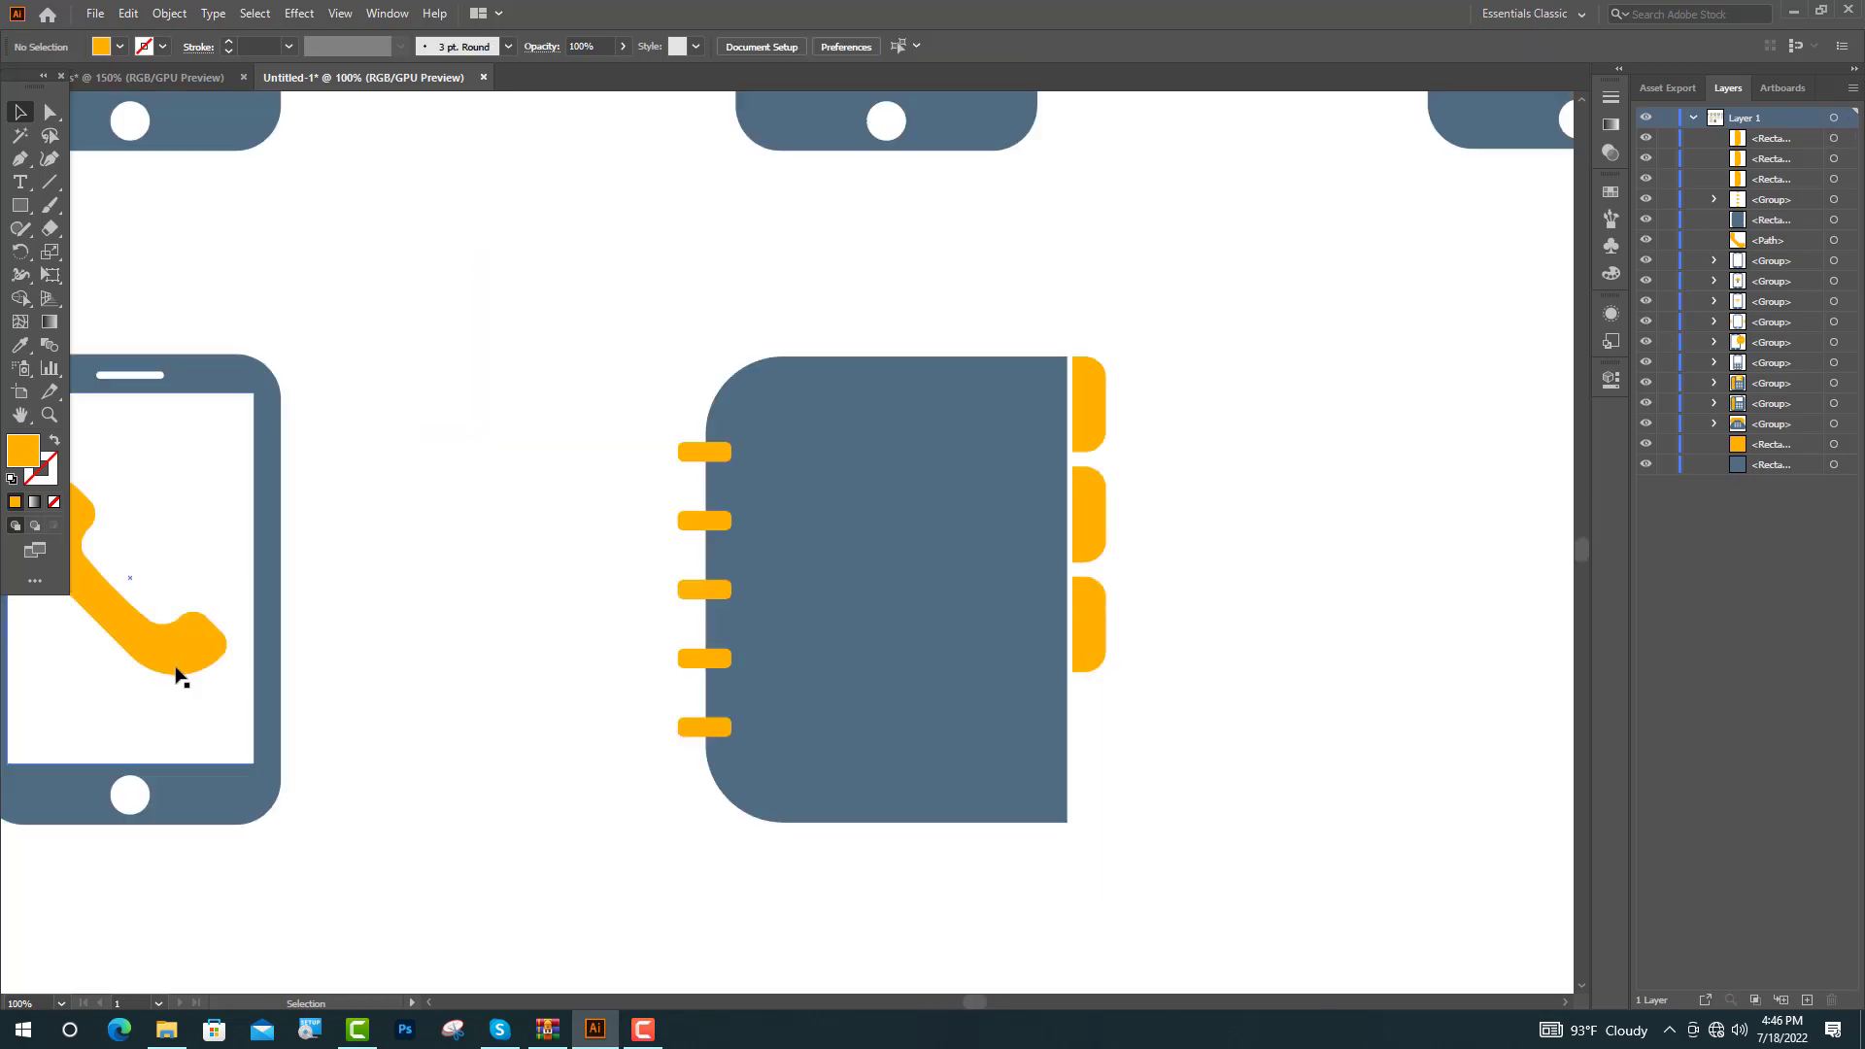
# Step: Copy the orange handset onto the blue notebook cover, bring it to the front and enlarge it
pyautogui.click(175, 671)
pyautogui.moveTo(172, 669); pyautogui.dragTo(924, 669)
pyautogui.rightClick(848, 597)
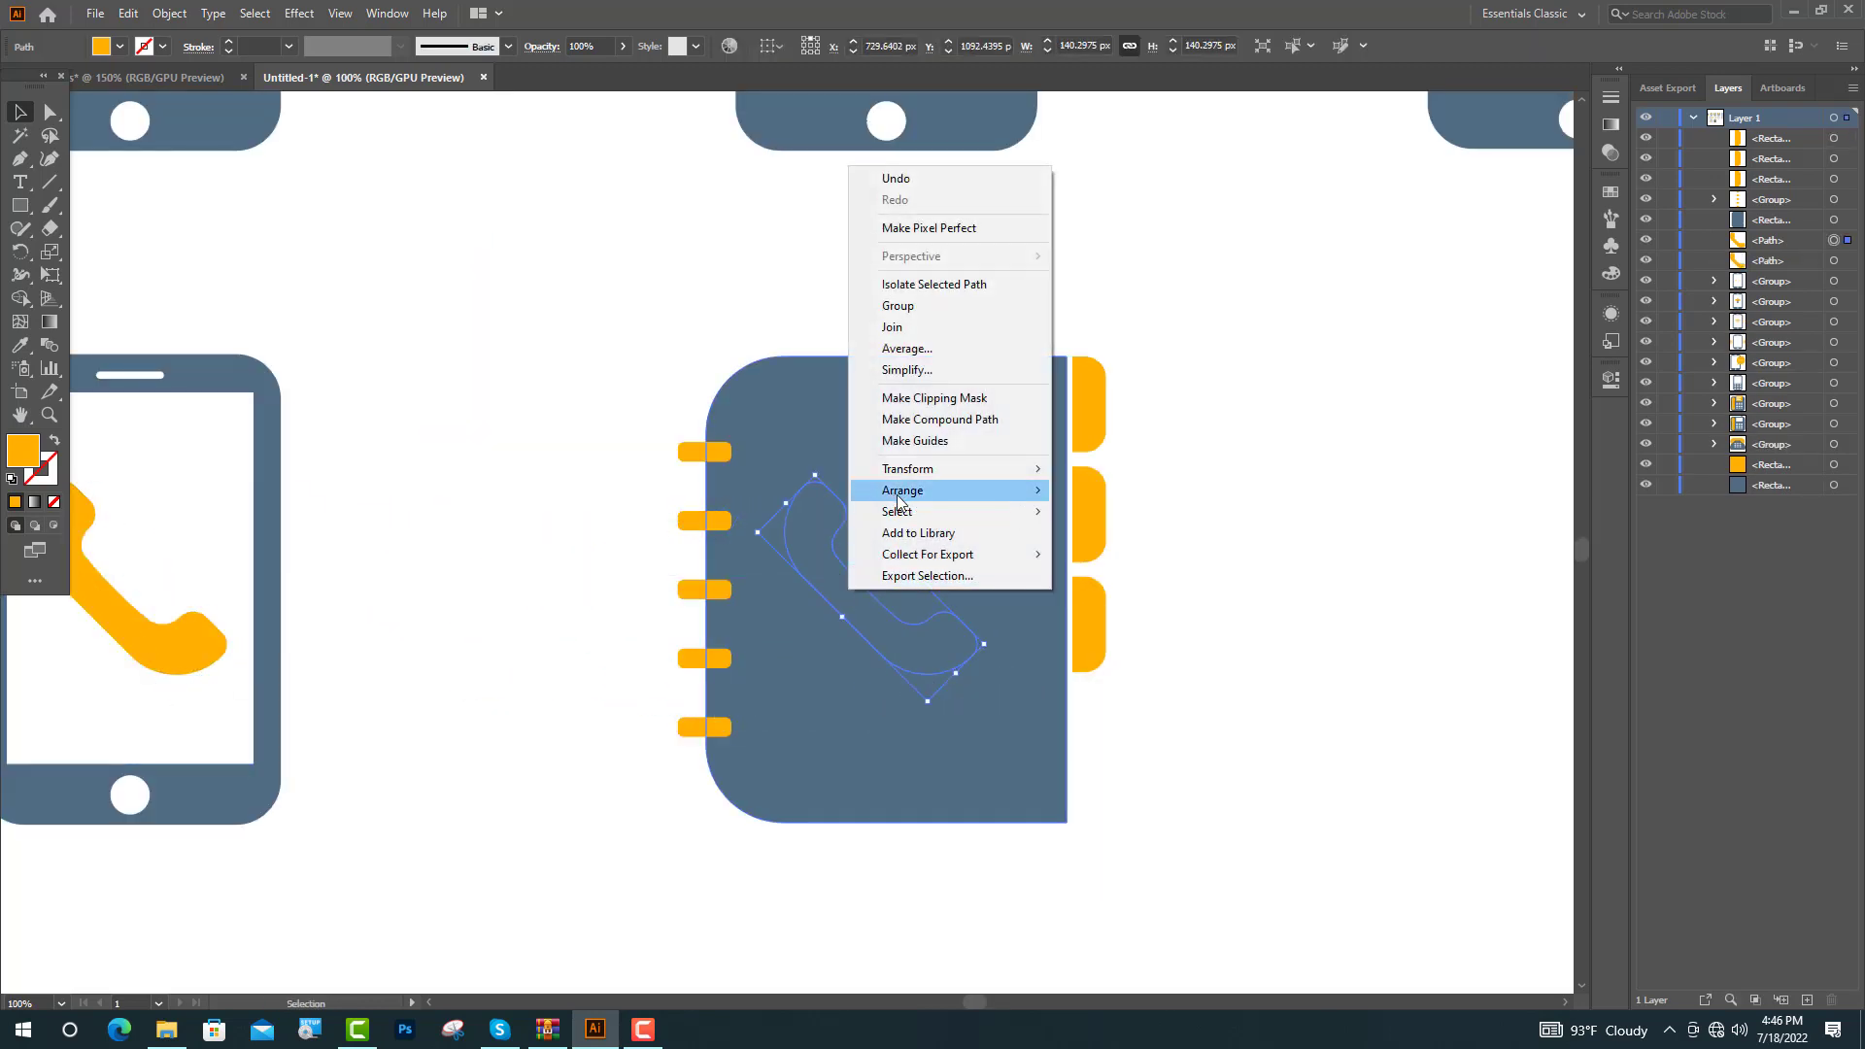
pyautogui.moveTo(958, 487)
pyautogui.click(1112, 489)
pyautogui.moveTo(819, 476); pyautogui.dragTo(886, 394)
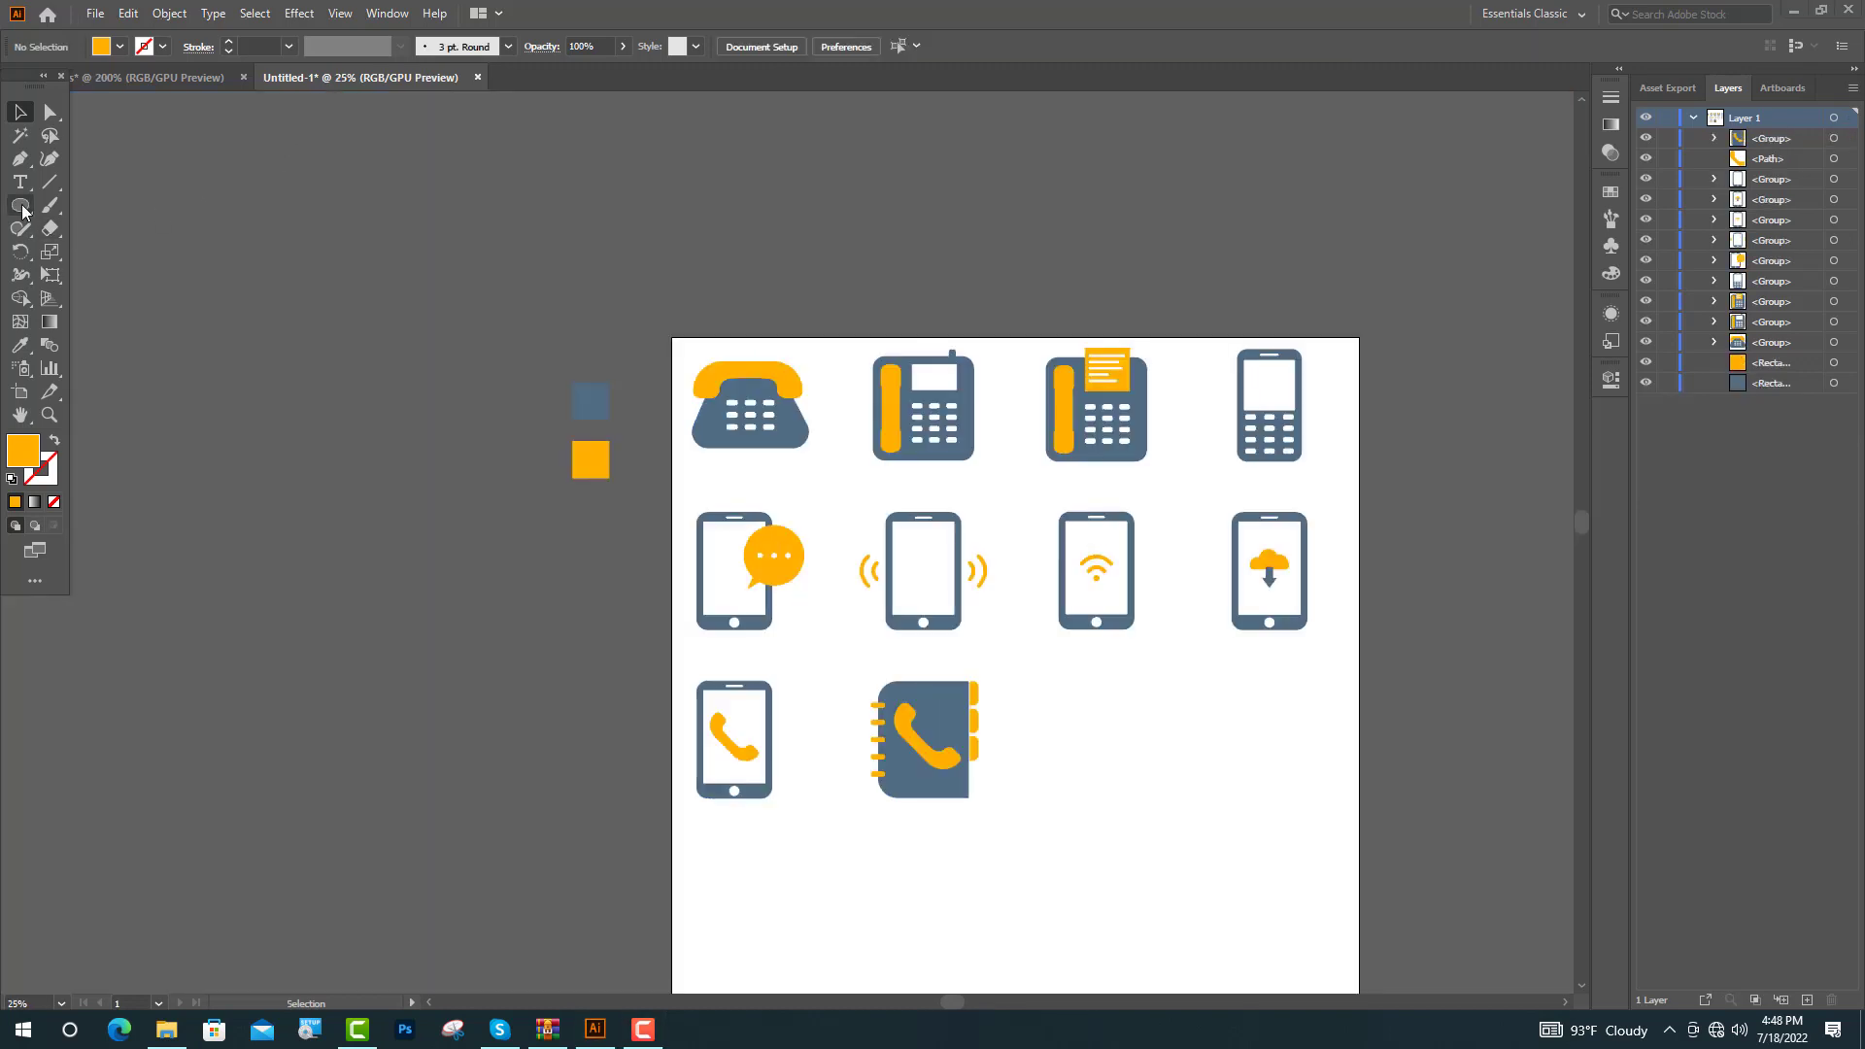
# Step: Draw an orange ellipse about 328 px wide to the right of the notebook icon
pyautogui.click(23, 211)
pyautogui.hotkey('ctrl', '+')
pyautogui.hotkey('ctrl', '+')
pyautogui.hotkey('ctrl', '+')
pyautogui.hotkey('ctrl', '+')
pyautogui.moveTo(899, 435); pyautogui.dragTo(1349, 828)
pyautogui.press('v')
pyautogui.hotkey('ctrl', 'shift', 'a')
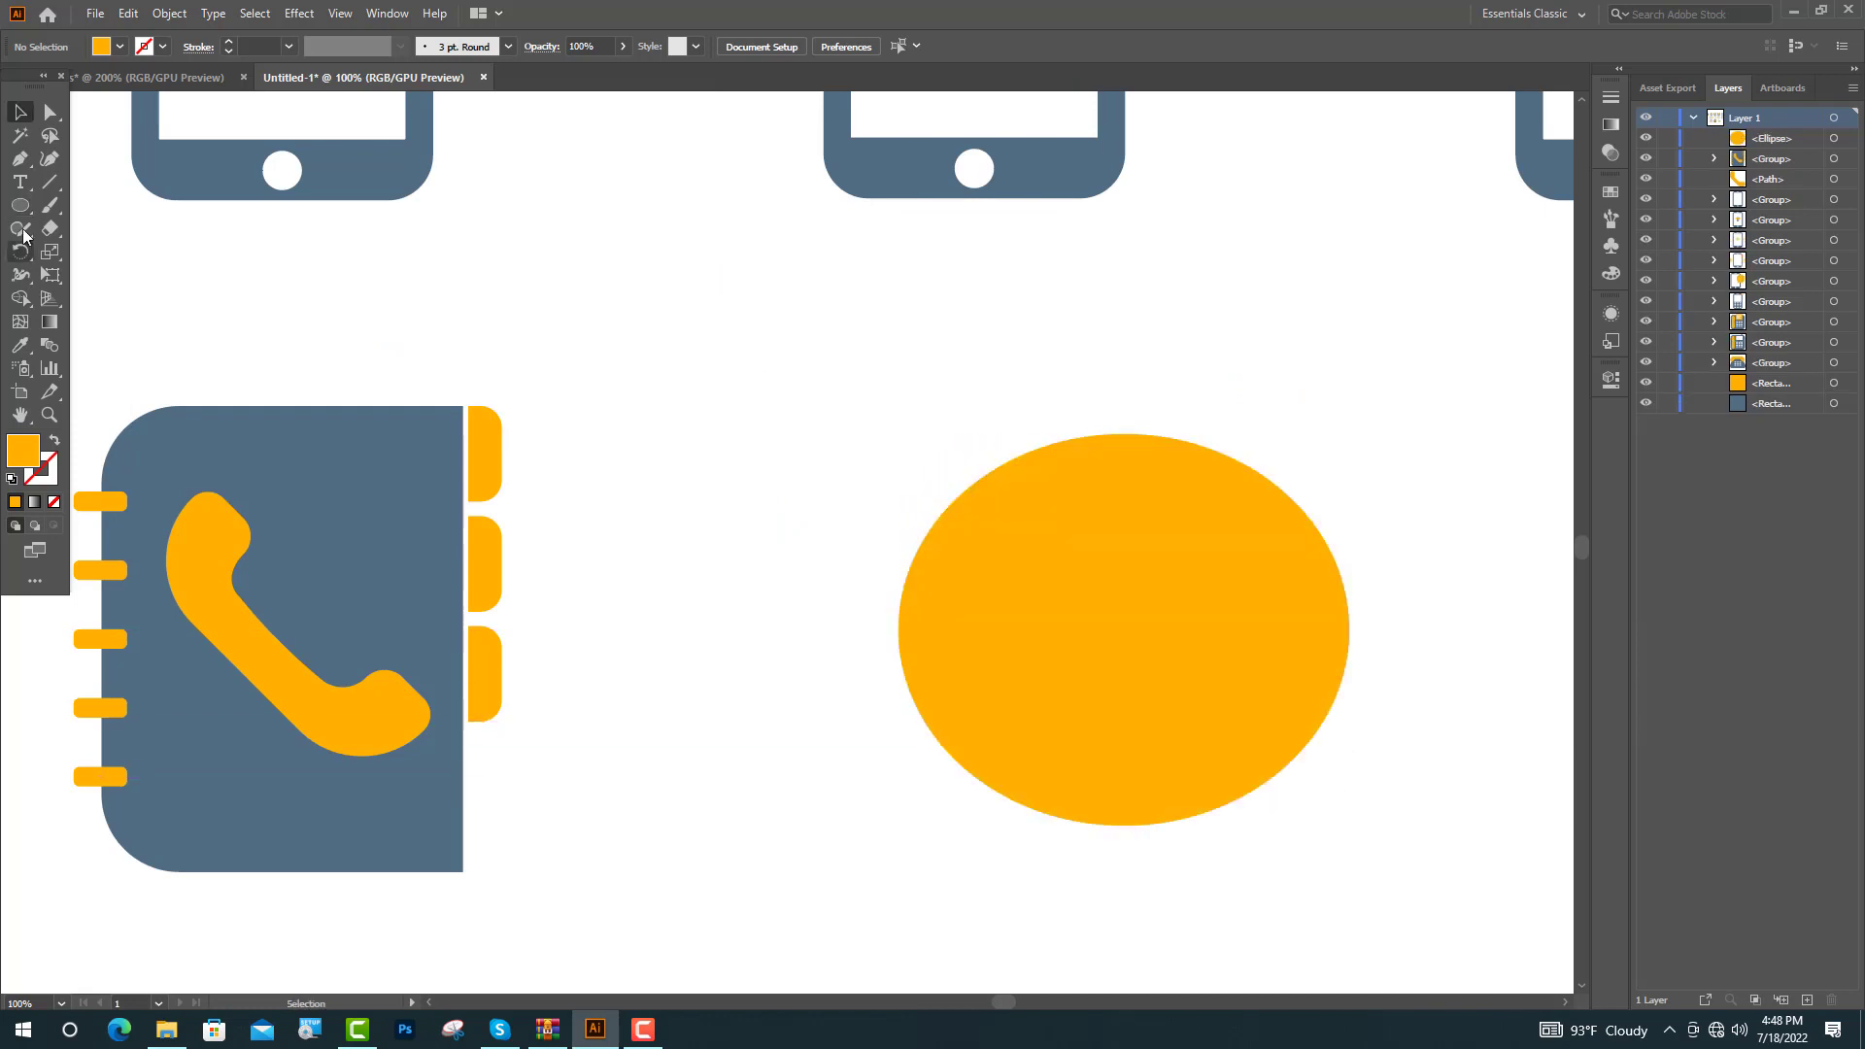
# Step: Draw a closed, curved, pointed tail at the bottom of the orange ellipse with the Pen tool
pyautogui.click(1098, 805)
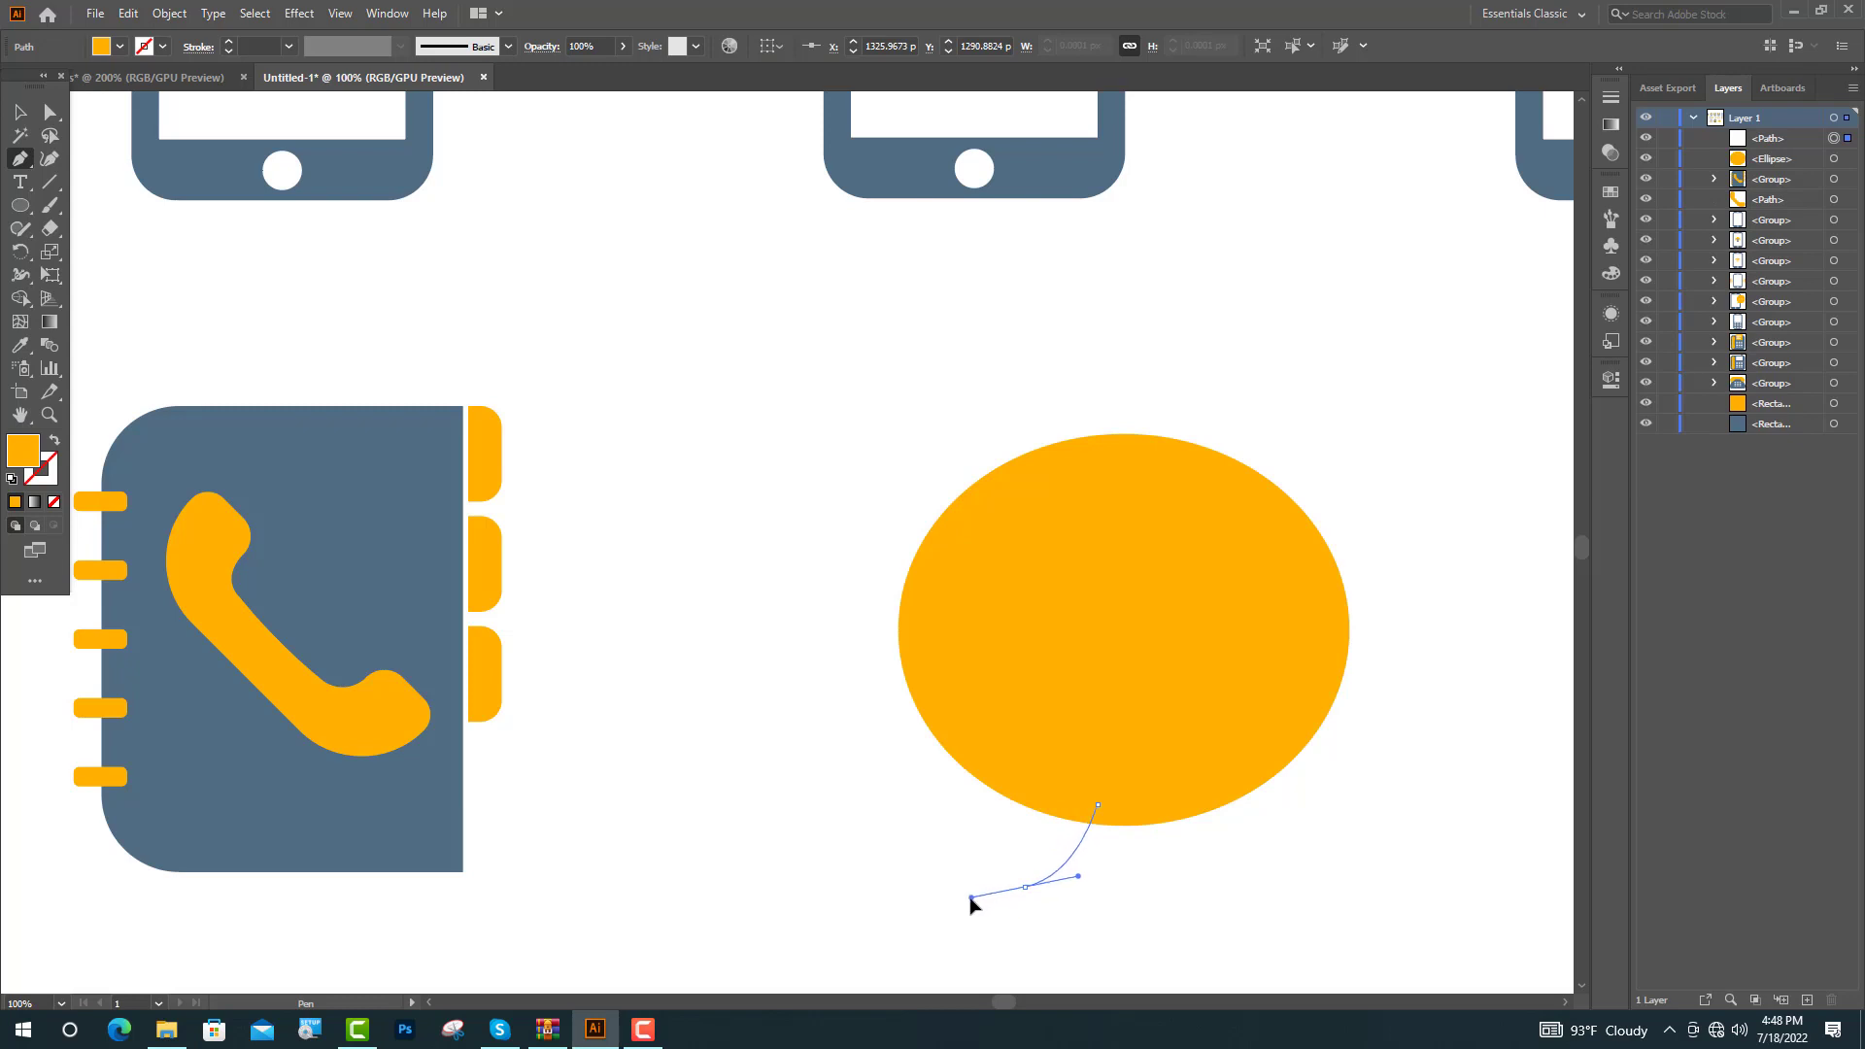
pyautogui.moveTo(972, 904); pyautogui.dragTo(972, 909)
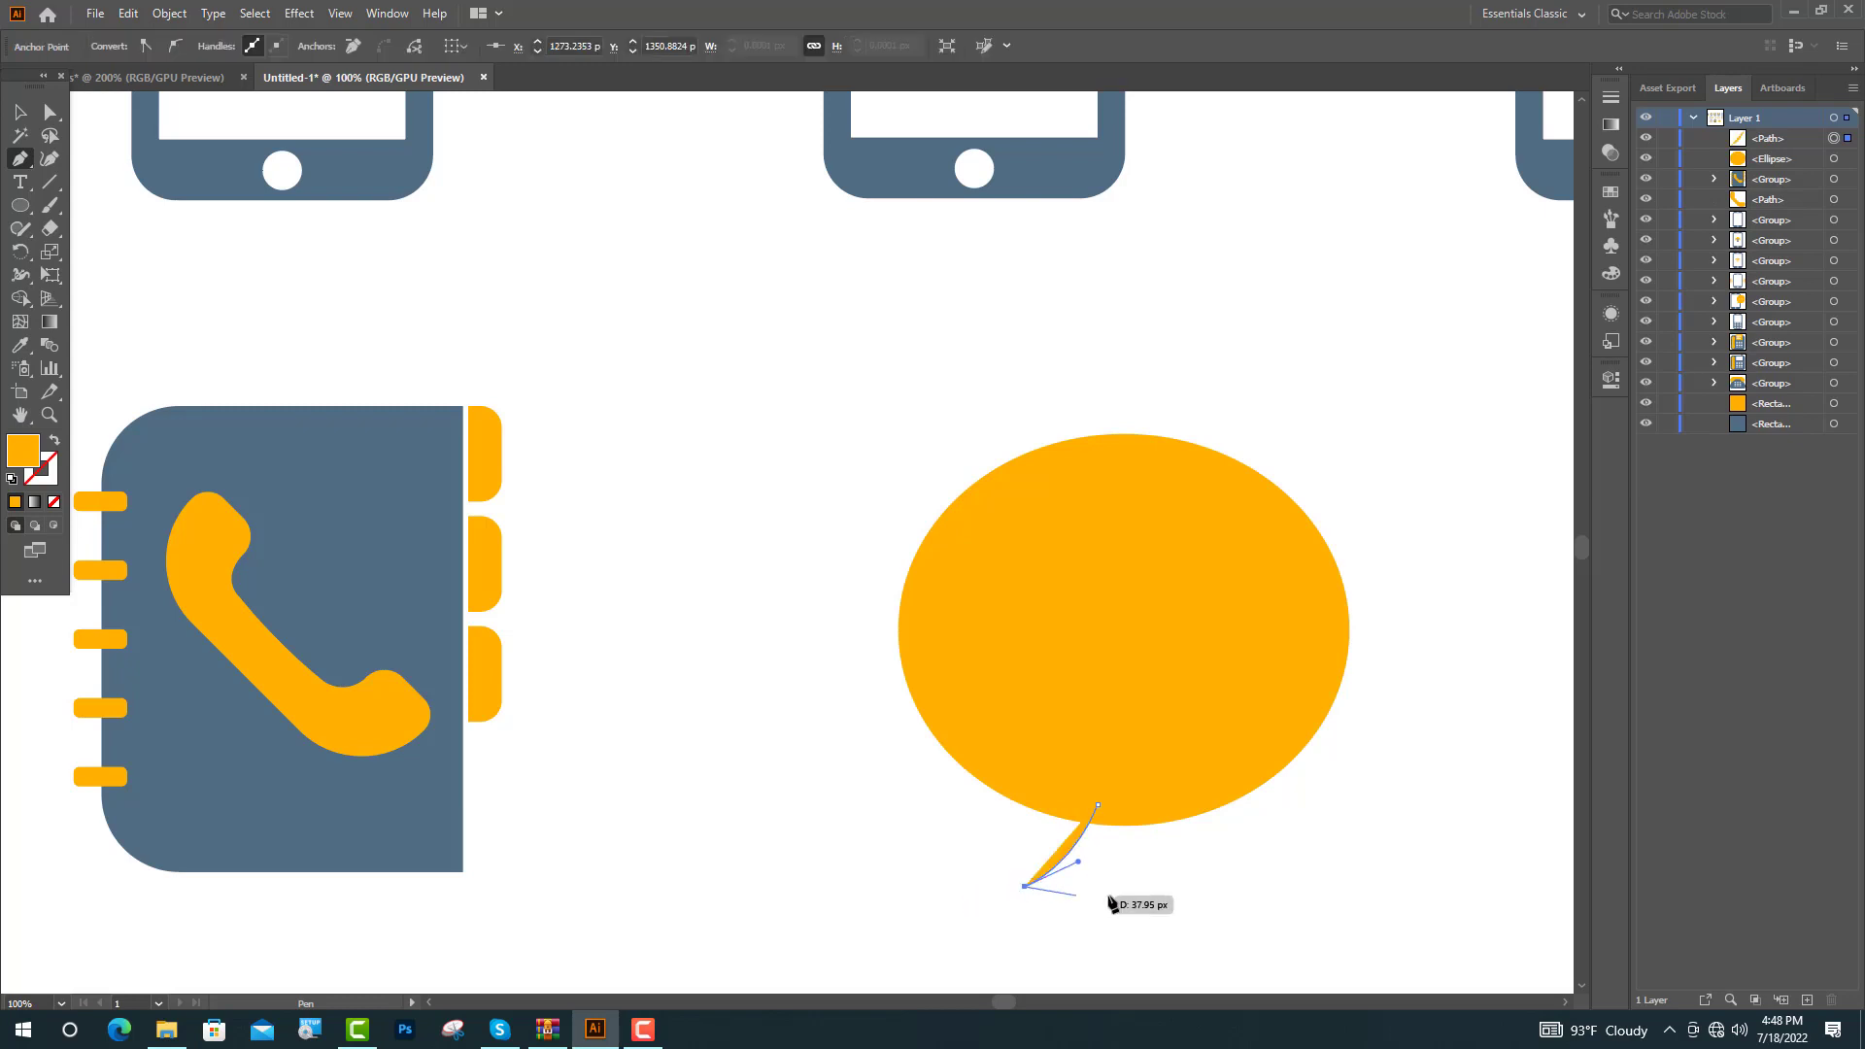
pyautogui.moveTo(1216, 748); pyautogui.dragTo(1198, 742)
pyautogui.click(1166, 809)
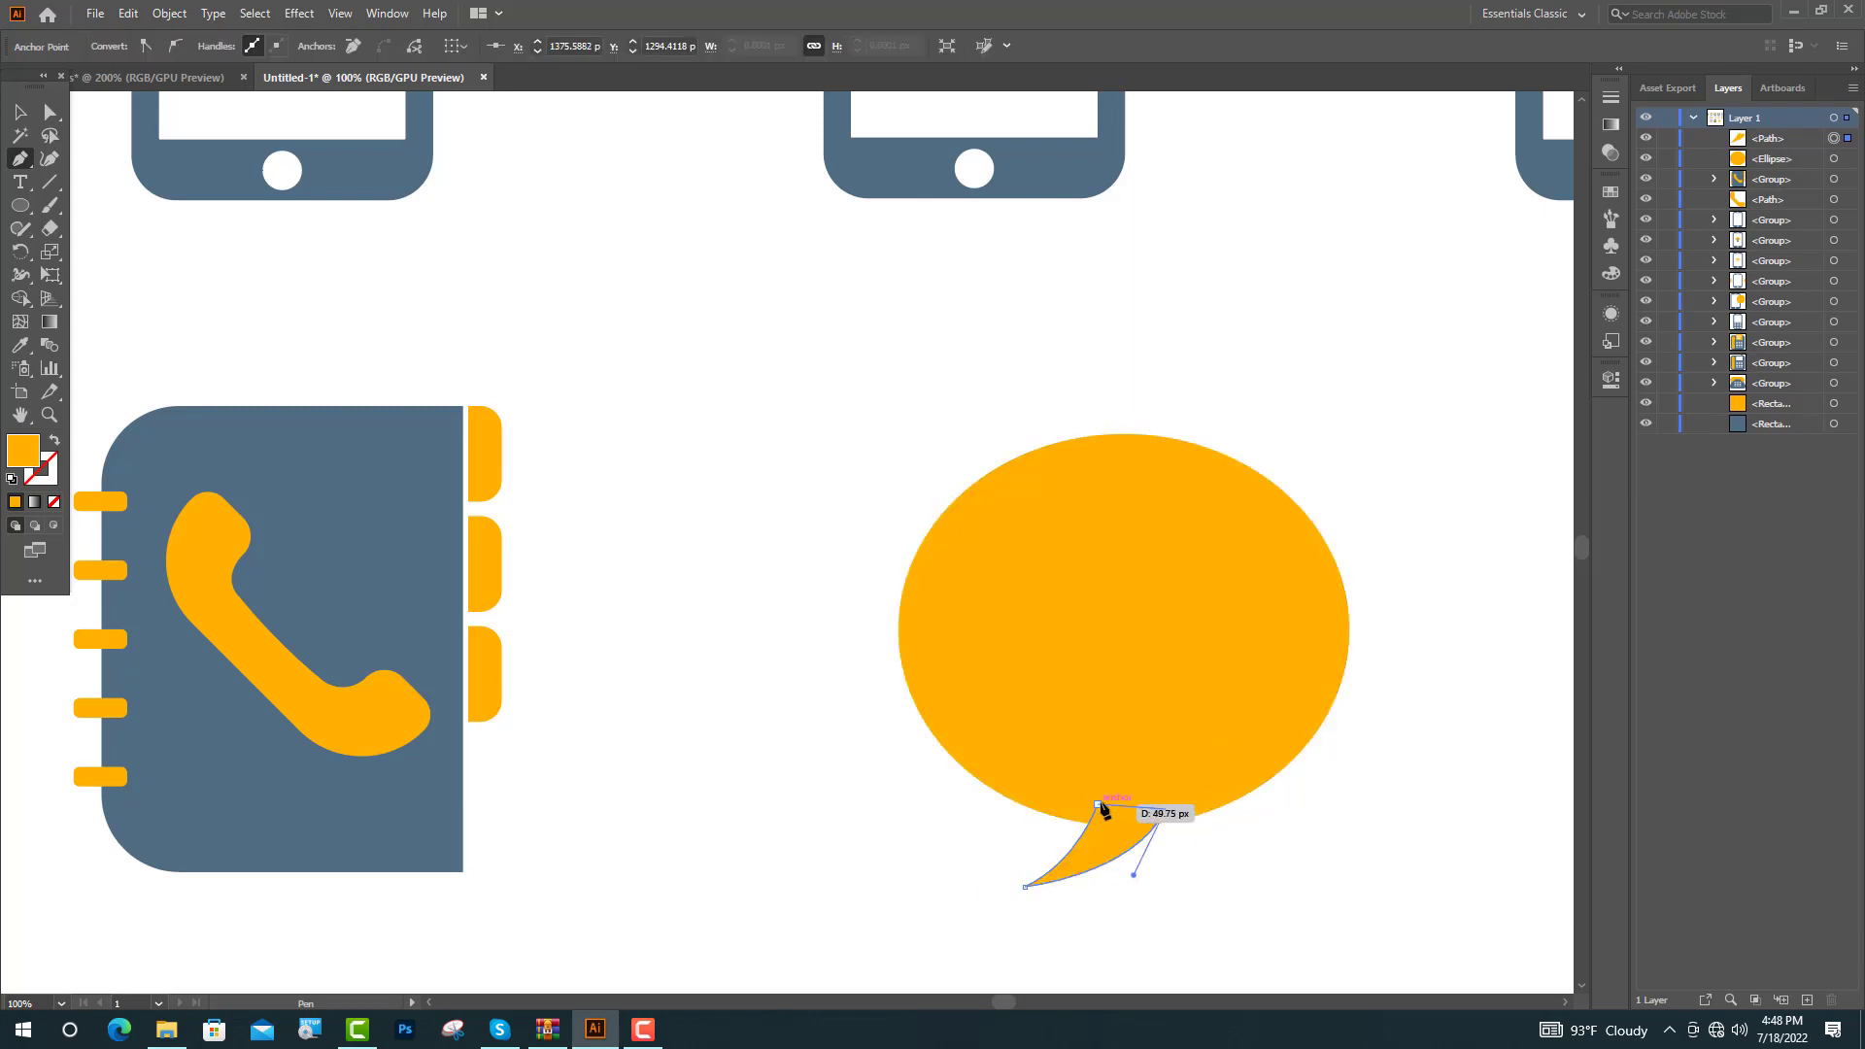
pyautogui.click(1098, 805)
pyautogui.press('v')
pyautogui.click(748, 761)
# Step: Merge the orange ellipse and its pointed tail into one speech bubble shape with the Shape Builder
pyautogui.scroll(-2, 1112, 627)
pyautogui.moveTo(962, 613); pyautogui.dragTo(1175, 790)
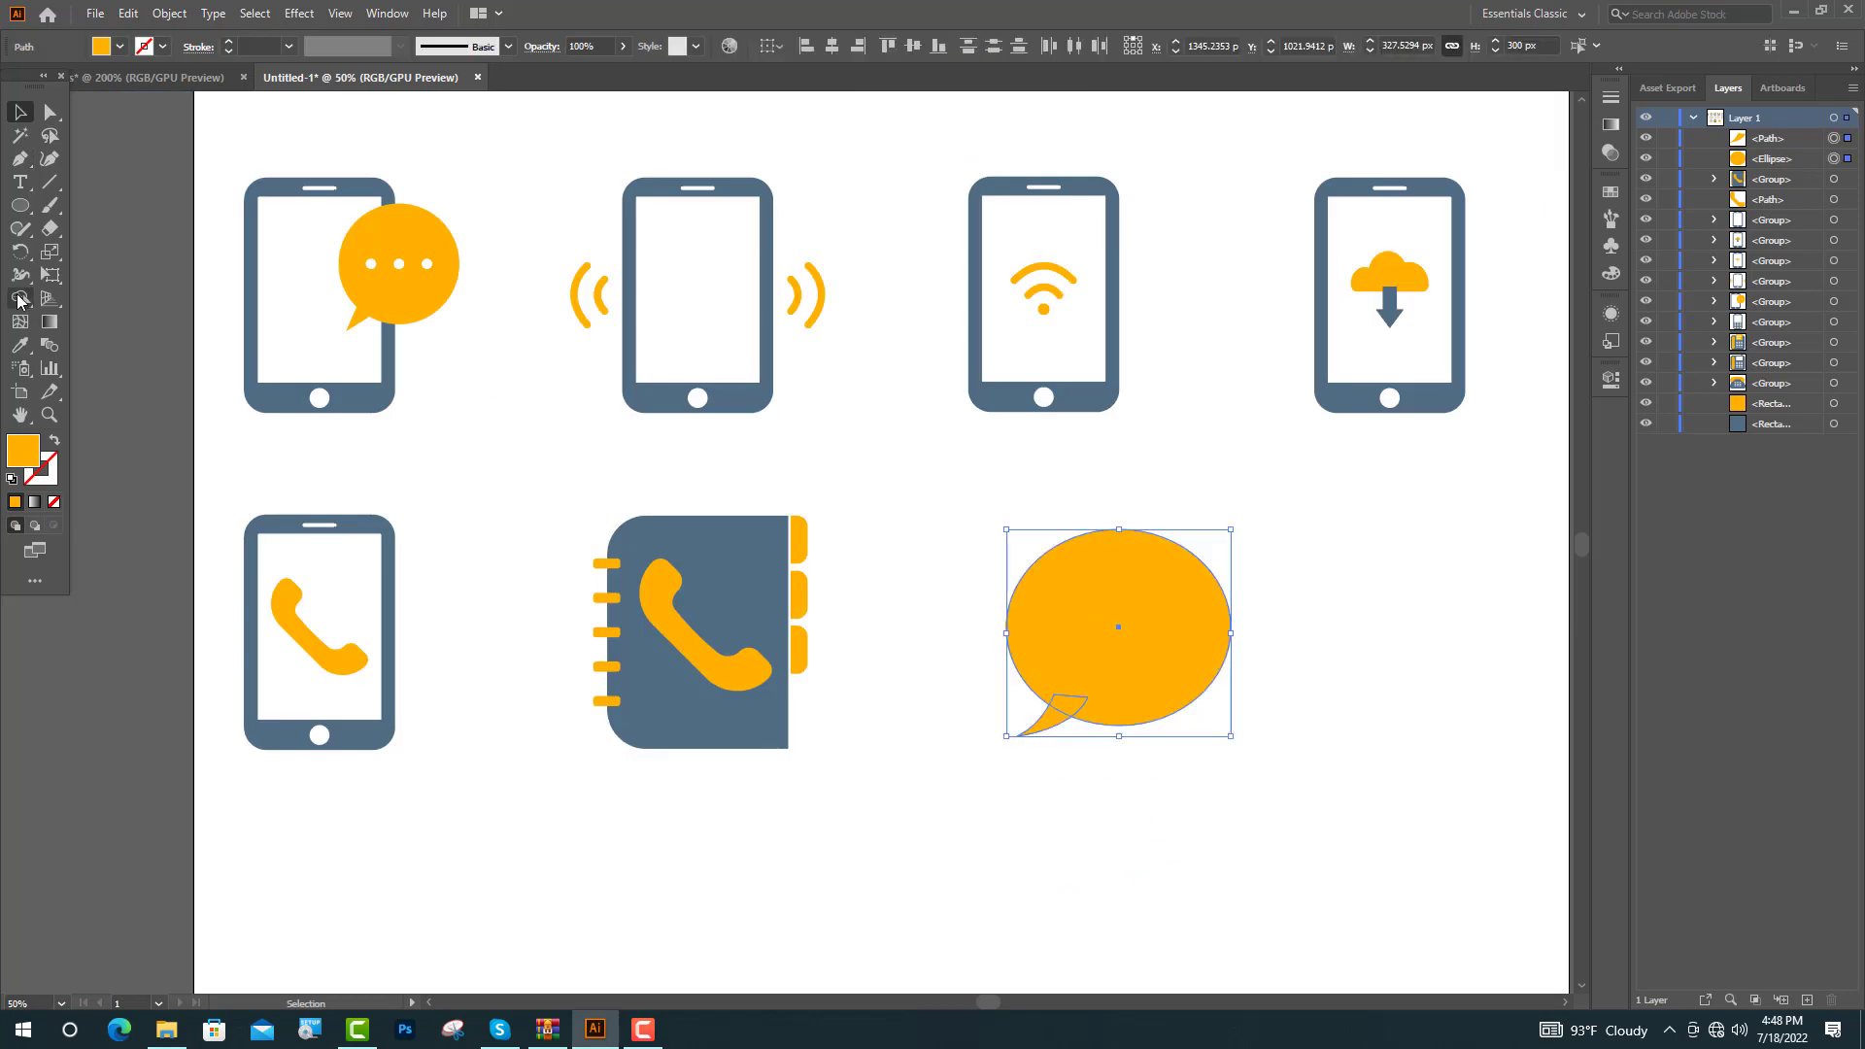
pyautogui.hotkey('shift', 'm')
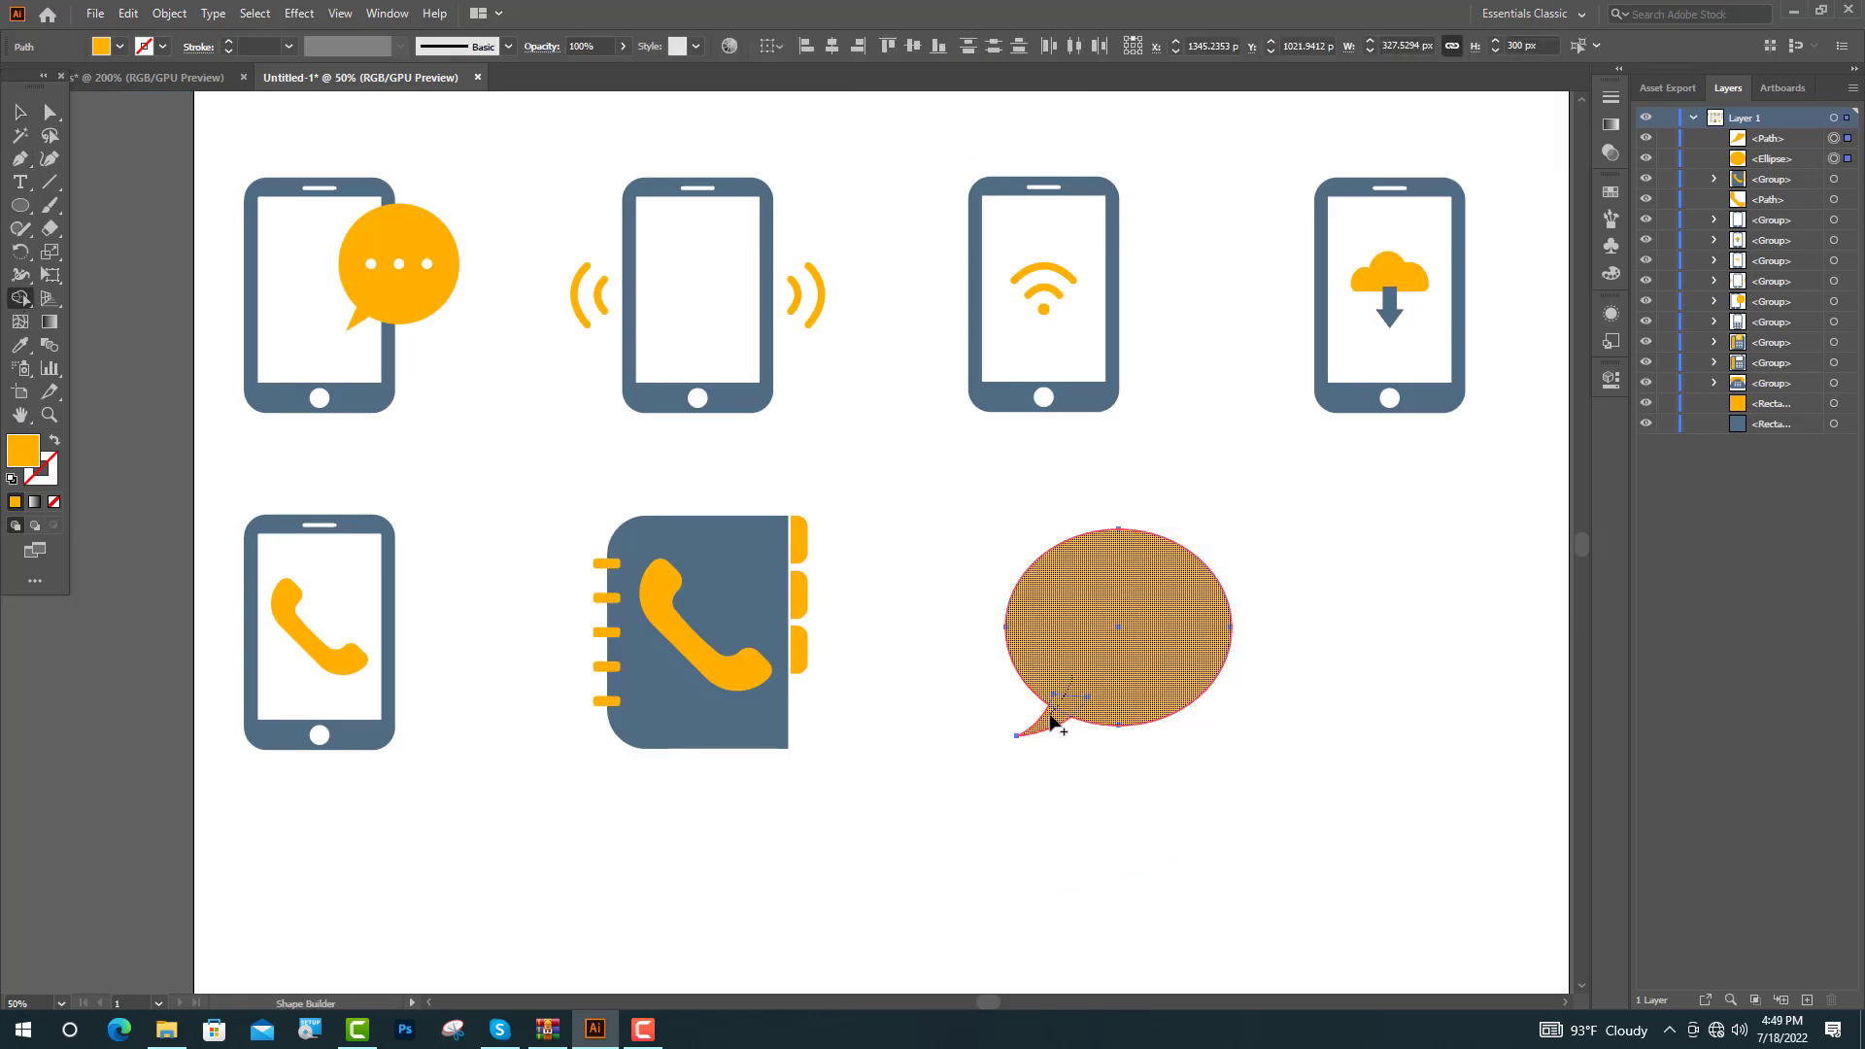
pyautogui.scroll(2, 1117, 632)
pyautogui.press('v')
pyautogui.moveTo(1054, 723)
pyautogui.mouseDown()
pyautogui.moveTo(1095, 708)
pyautogui.moveTo(1171, 741)
pyautogui.mouseUp()
# Step: Draw a white circle about 21 px wide inside the orange speech bubble and duplicate it to make three dots
pyautogui.click(17, 209)
pyautogui.scroll(3, 1082, 716)
pyautogui.click(11, 344)
pyautogui.click(117, 281)
pyautogui.click(14, 111)
pyautogui.click(622, 437)
pyautogui.hotkey('ctrl', 'd')
# Step: Space the three white dots evenly in a row across the middle of the speech bubble and group them
pyautogui.moveTo(1282, 730); pyautogui.dragTo(1353, 731)
pyautogui.moveTo(1174, 730); pyautogui.dragTo(1206, 731)
pyautogui.keyDown('shift'); pyautogui.click(1068, 729); pyautogui.keyUp('shift')
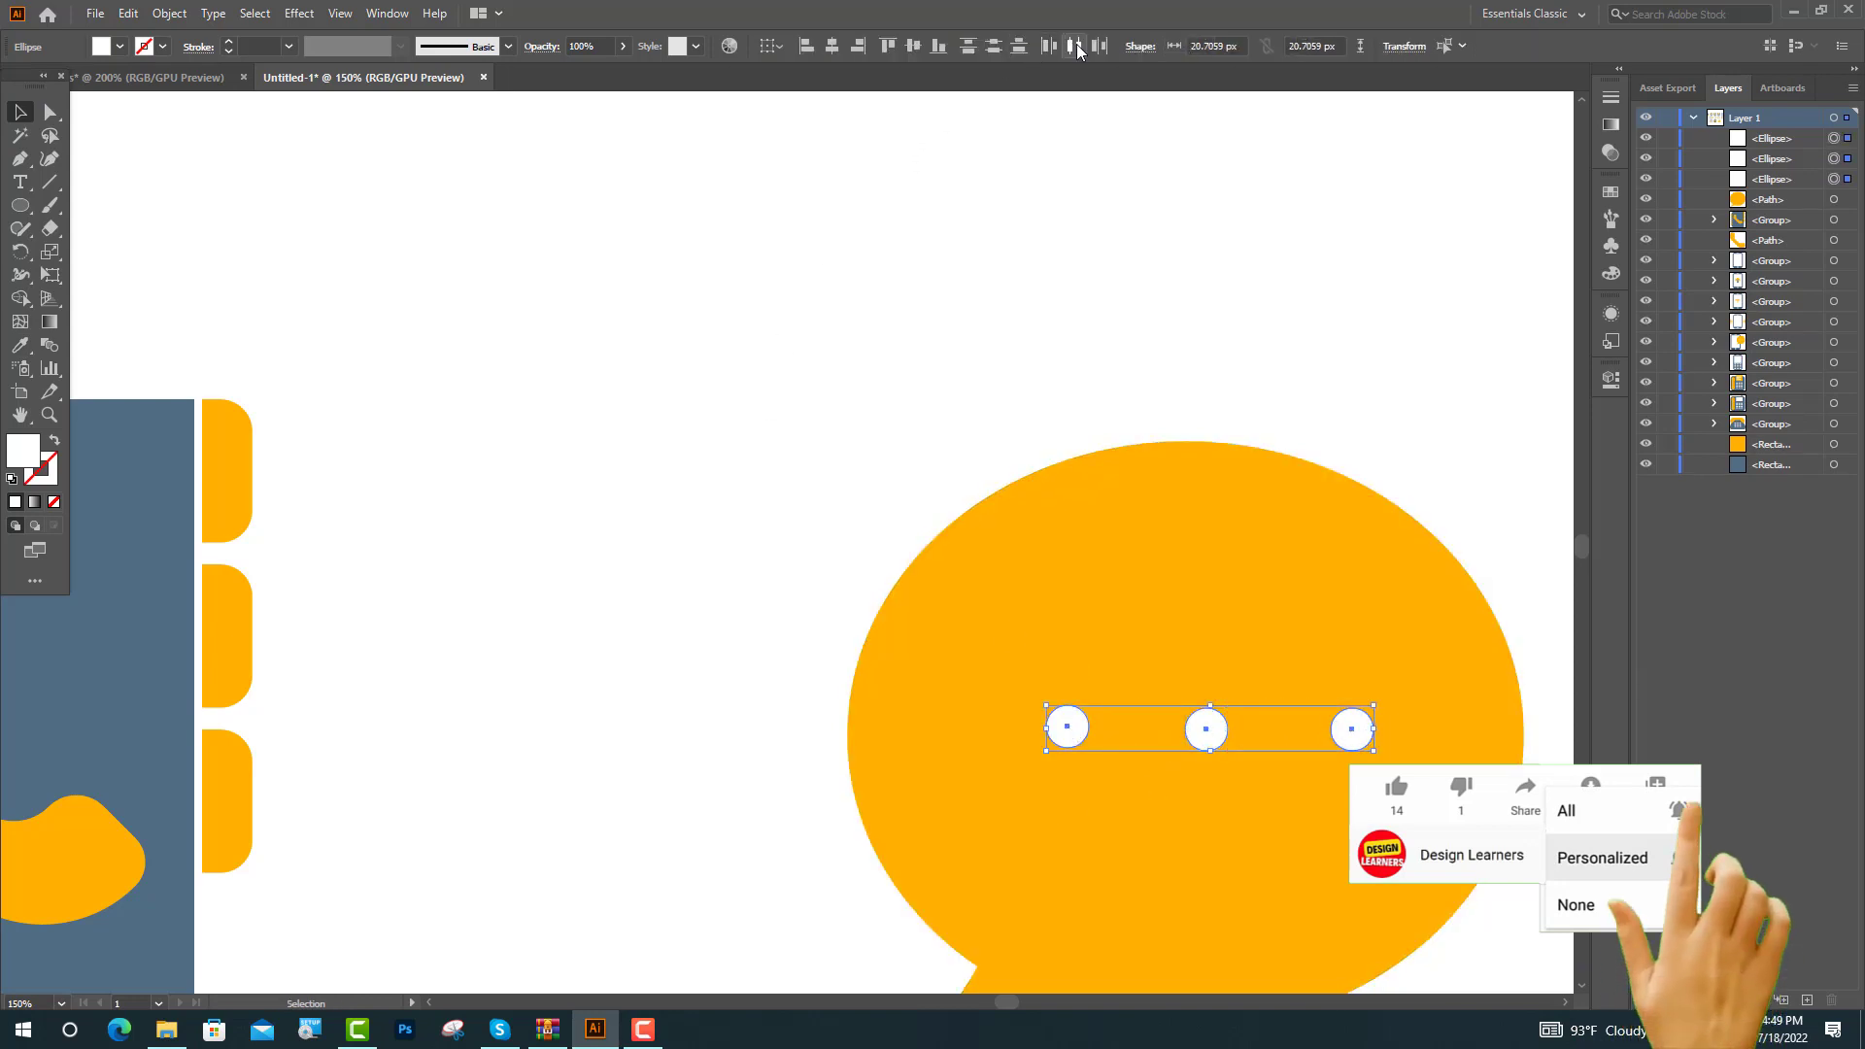
pyautogui.hotkey('ctrl', '-')
pyautogui.hotkey('ctrl', '-')
# Step: Create a copy of the orange speech bubble reflected across the vertical axis, without the dots
pyautogui.rightClick(861, 517)
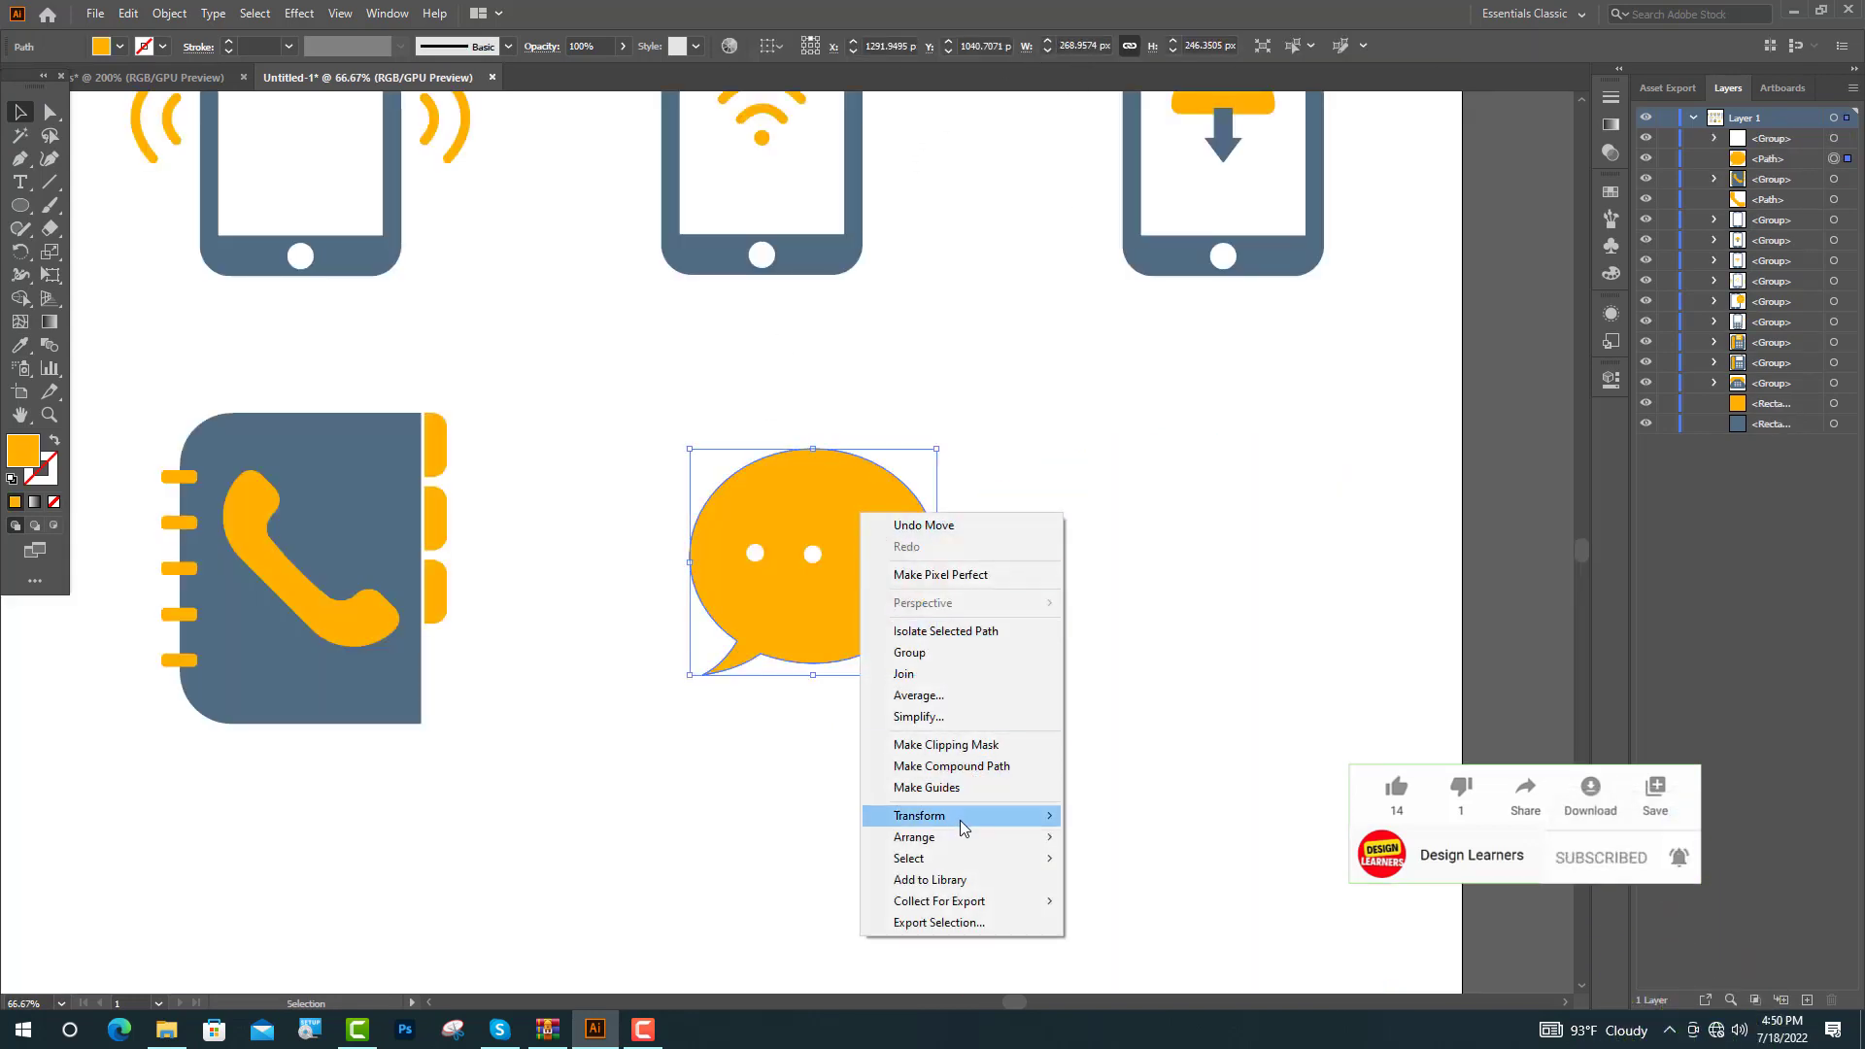
pyautogui.moveTo(959, 818)
pyautogui.click(1128, 894)
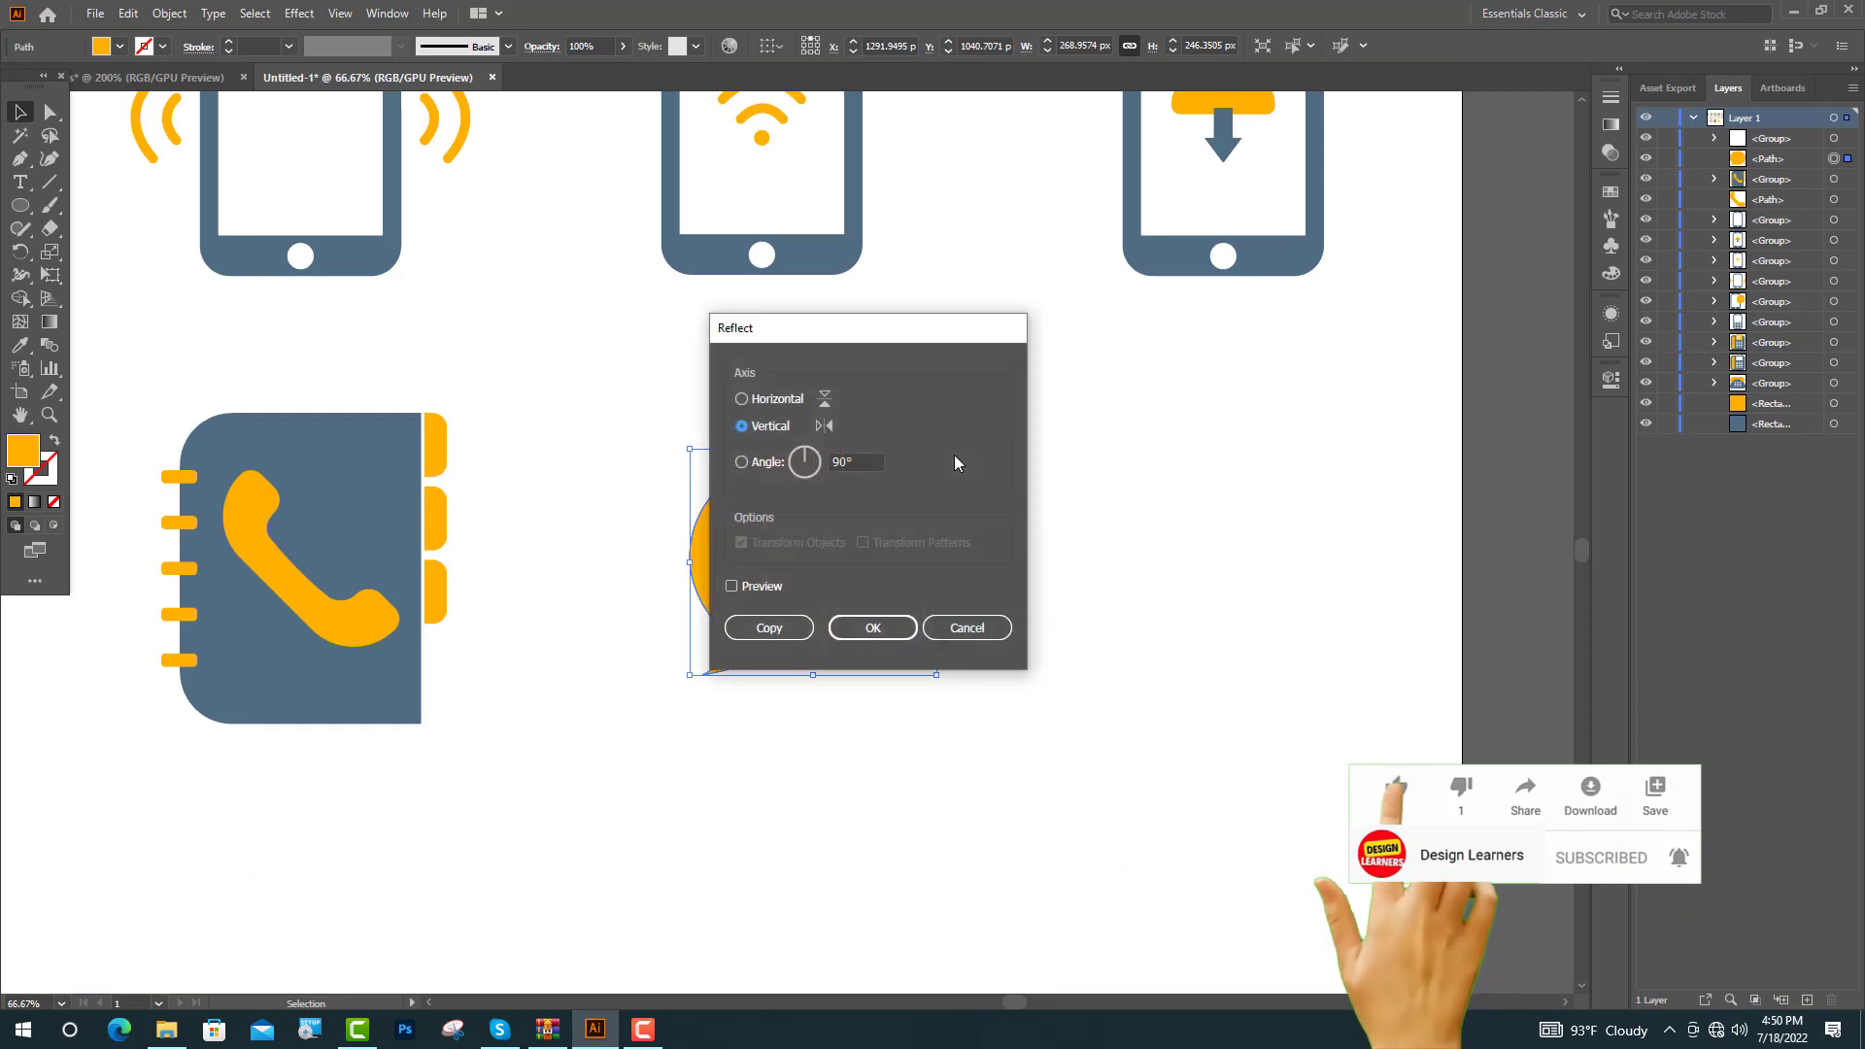
pyautogui.click(787, 633)
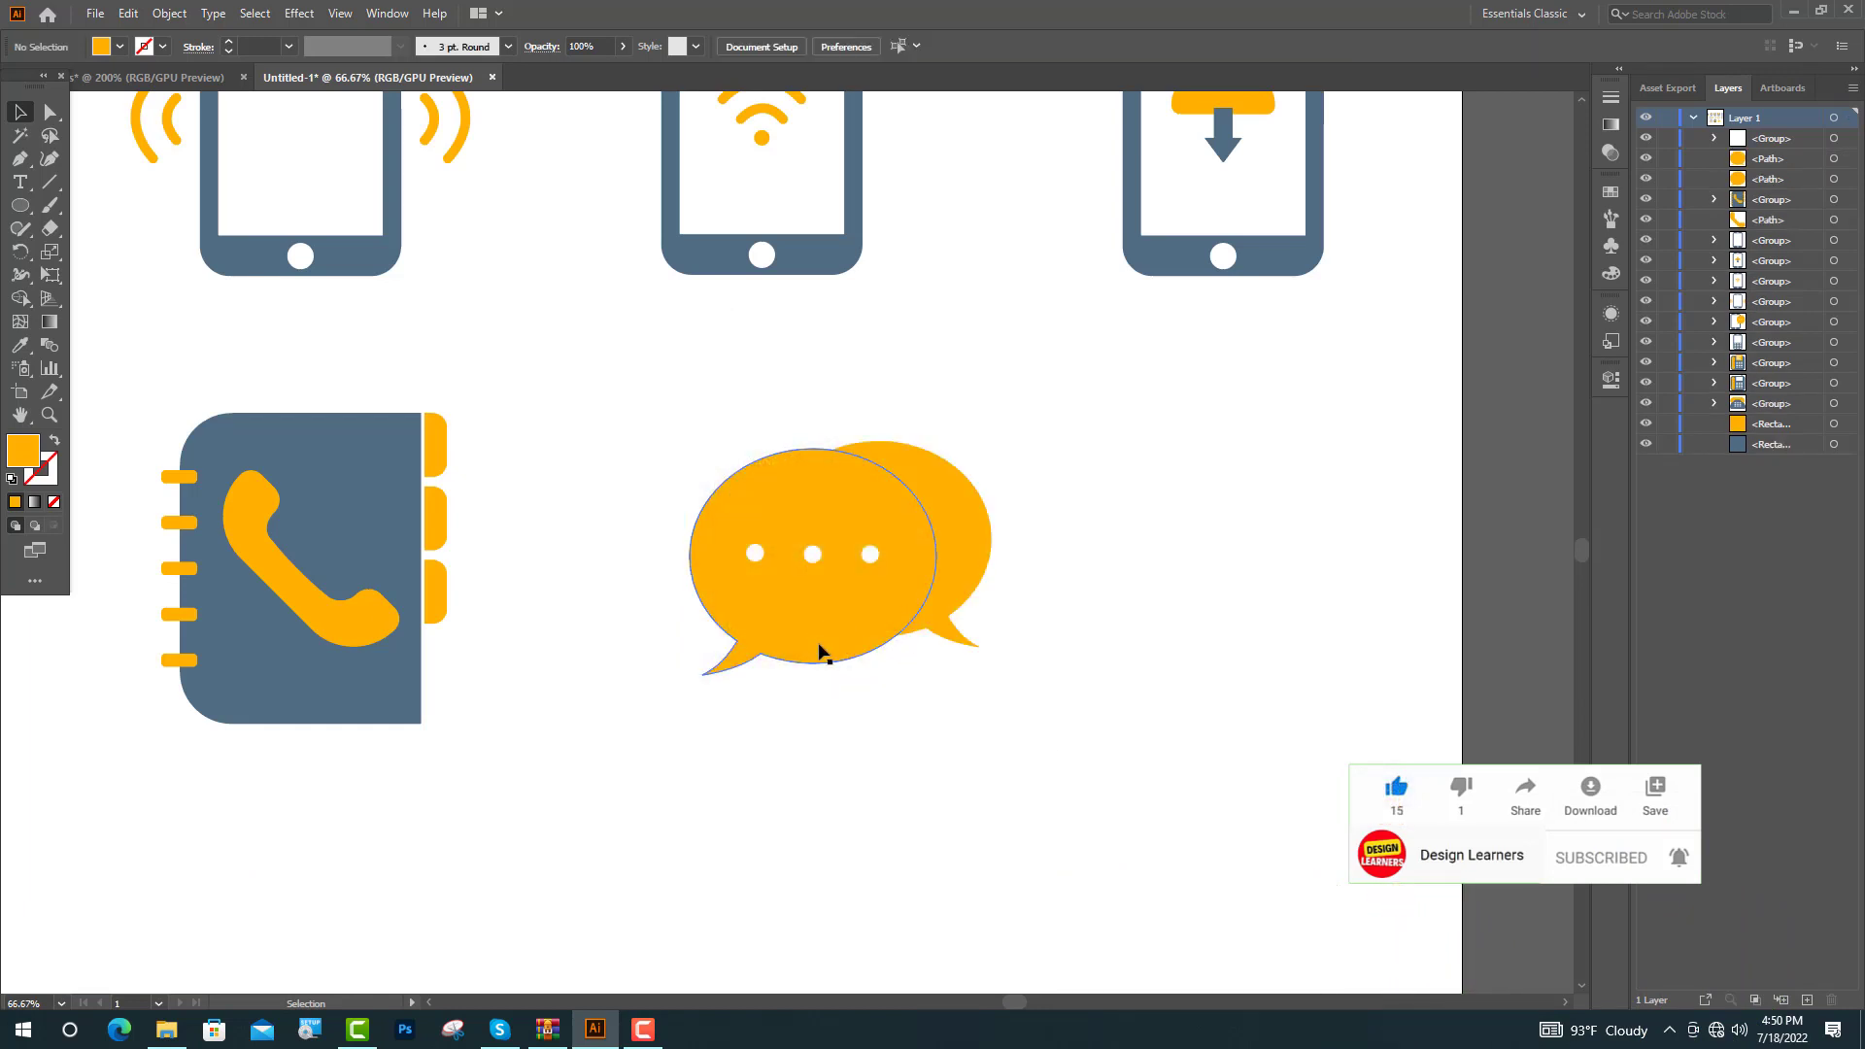
# Step: Bring the original speech bubble and its three white dots to the front of the mirrored copy
pyautogui.click(819, 646)
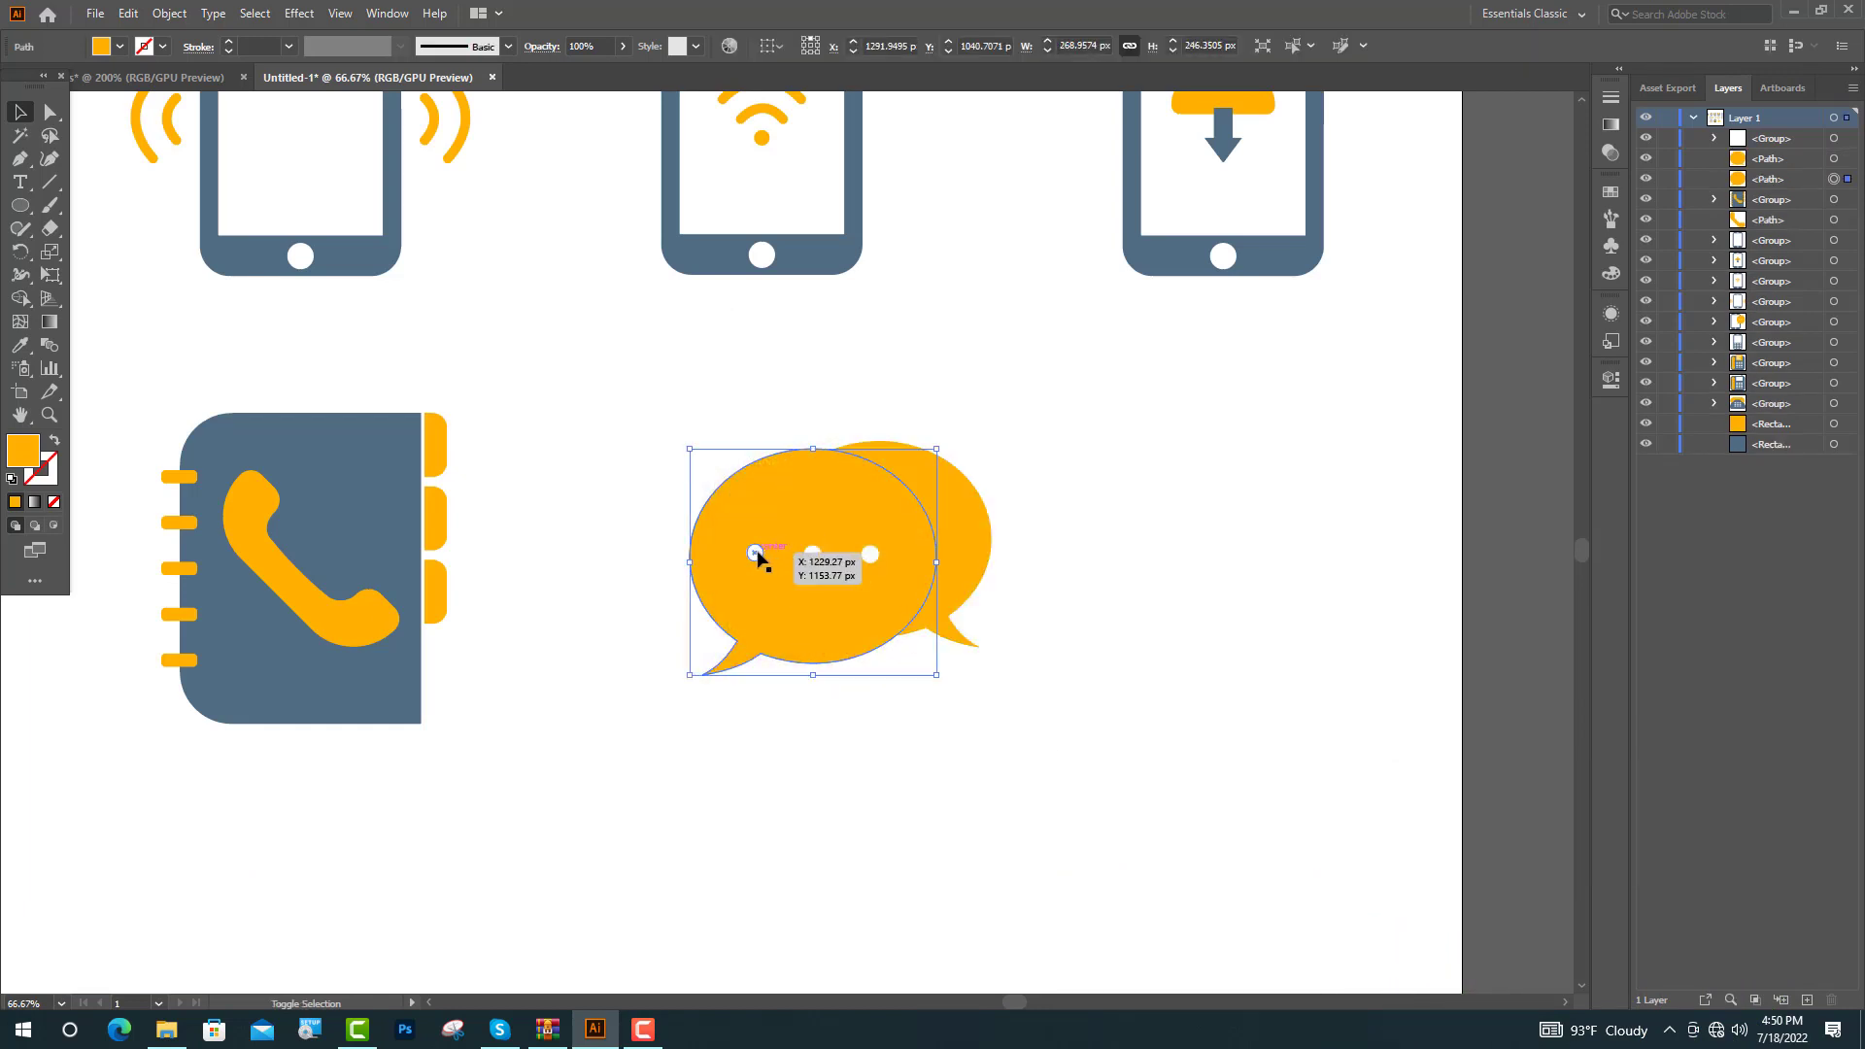
pyautogui.keyDown('shift'); pyautogui.click(758, 553); pyautogui.keyUp('shift')
pyautogui.rightClick(792, 615)
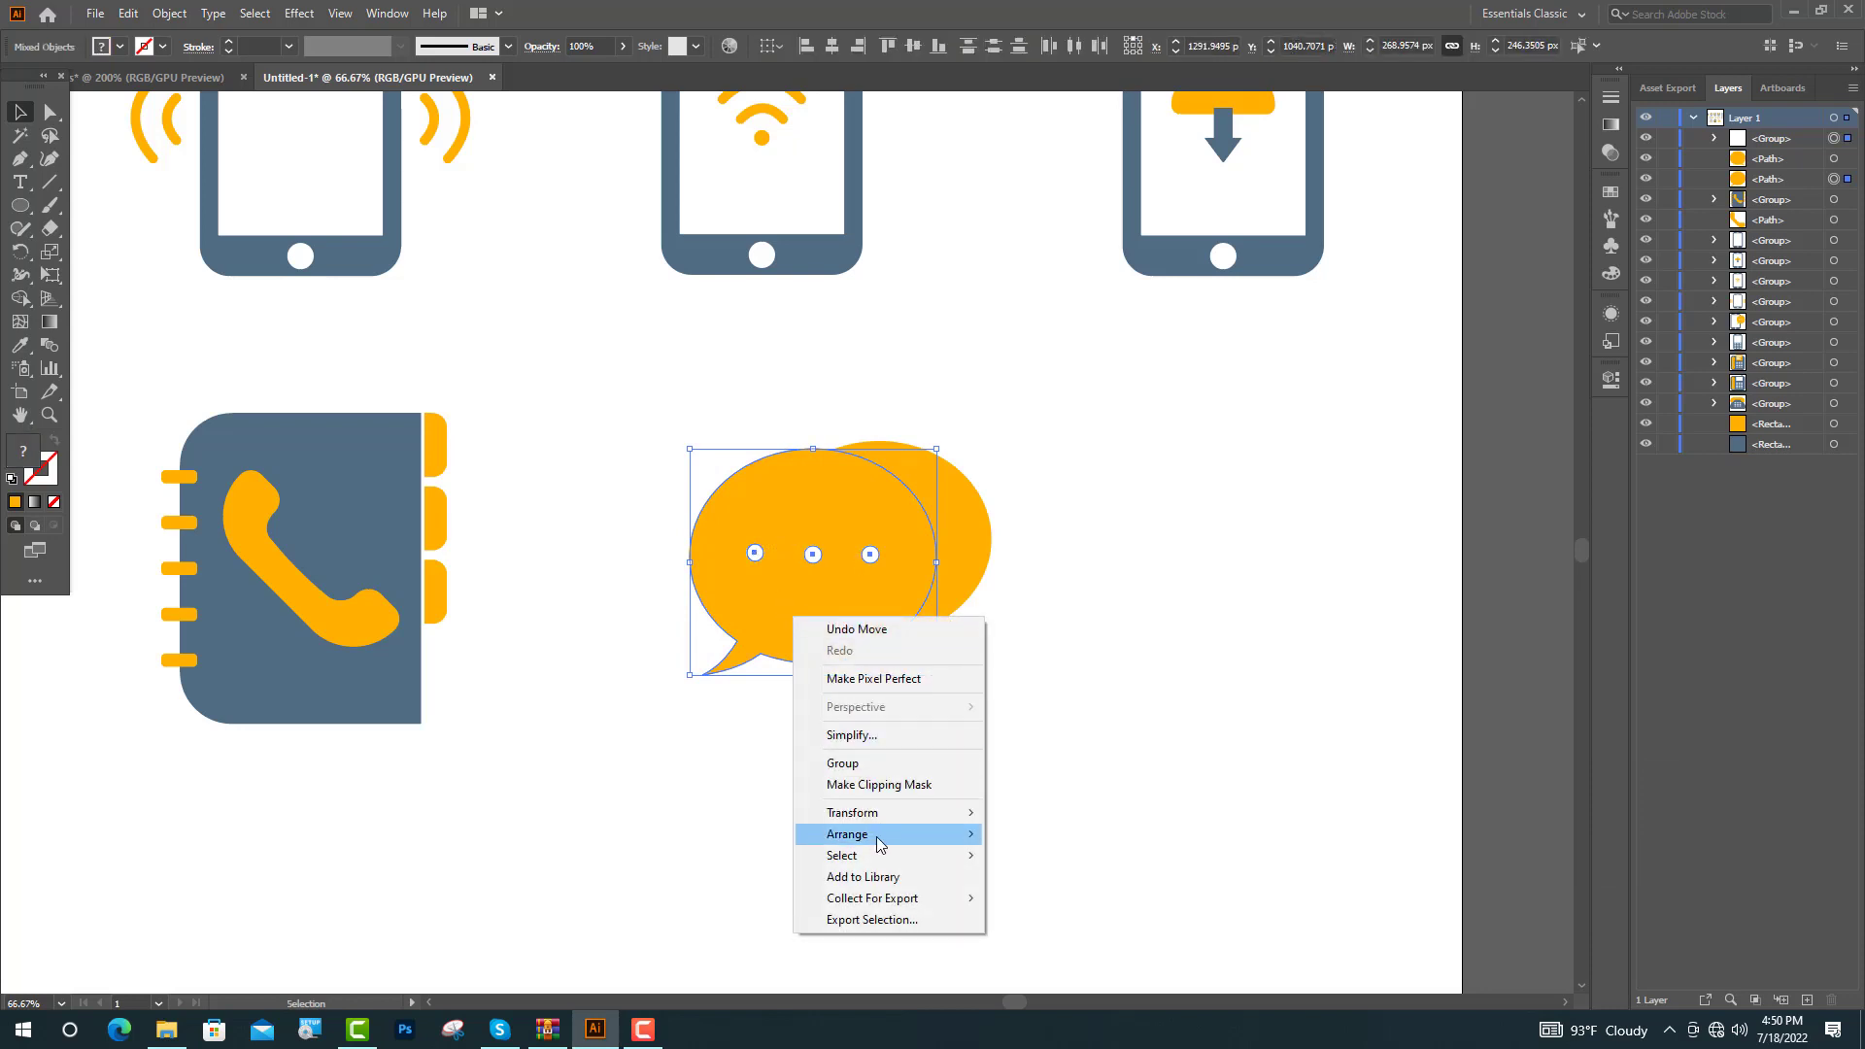
pyautogui.moveTo(876, 836)
pyautogui.click(1055, 838)
pyautogui.click(1133, 669)
# Step: Recolour the mirrored rear bubble with the notebook's blue and shift it slightly right
pyautogui.click(967, 551)
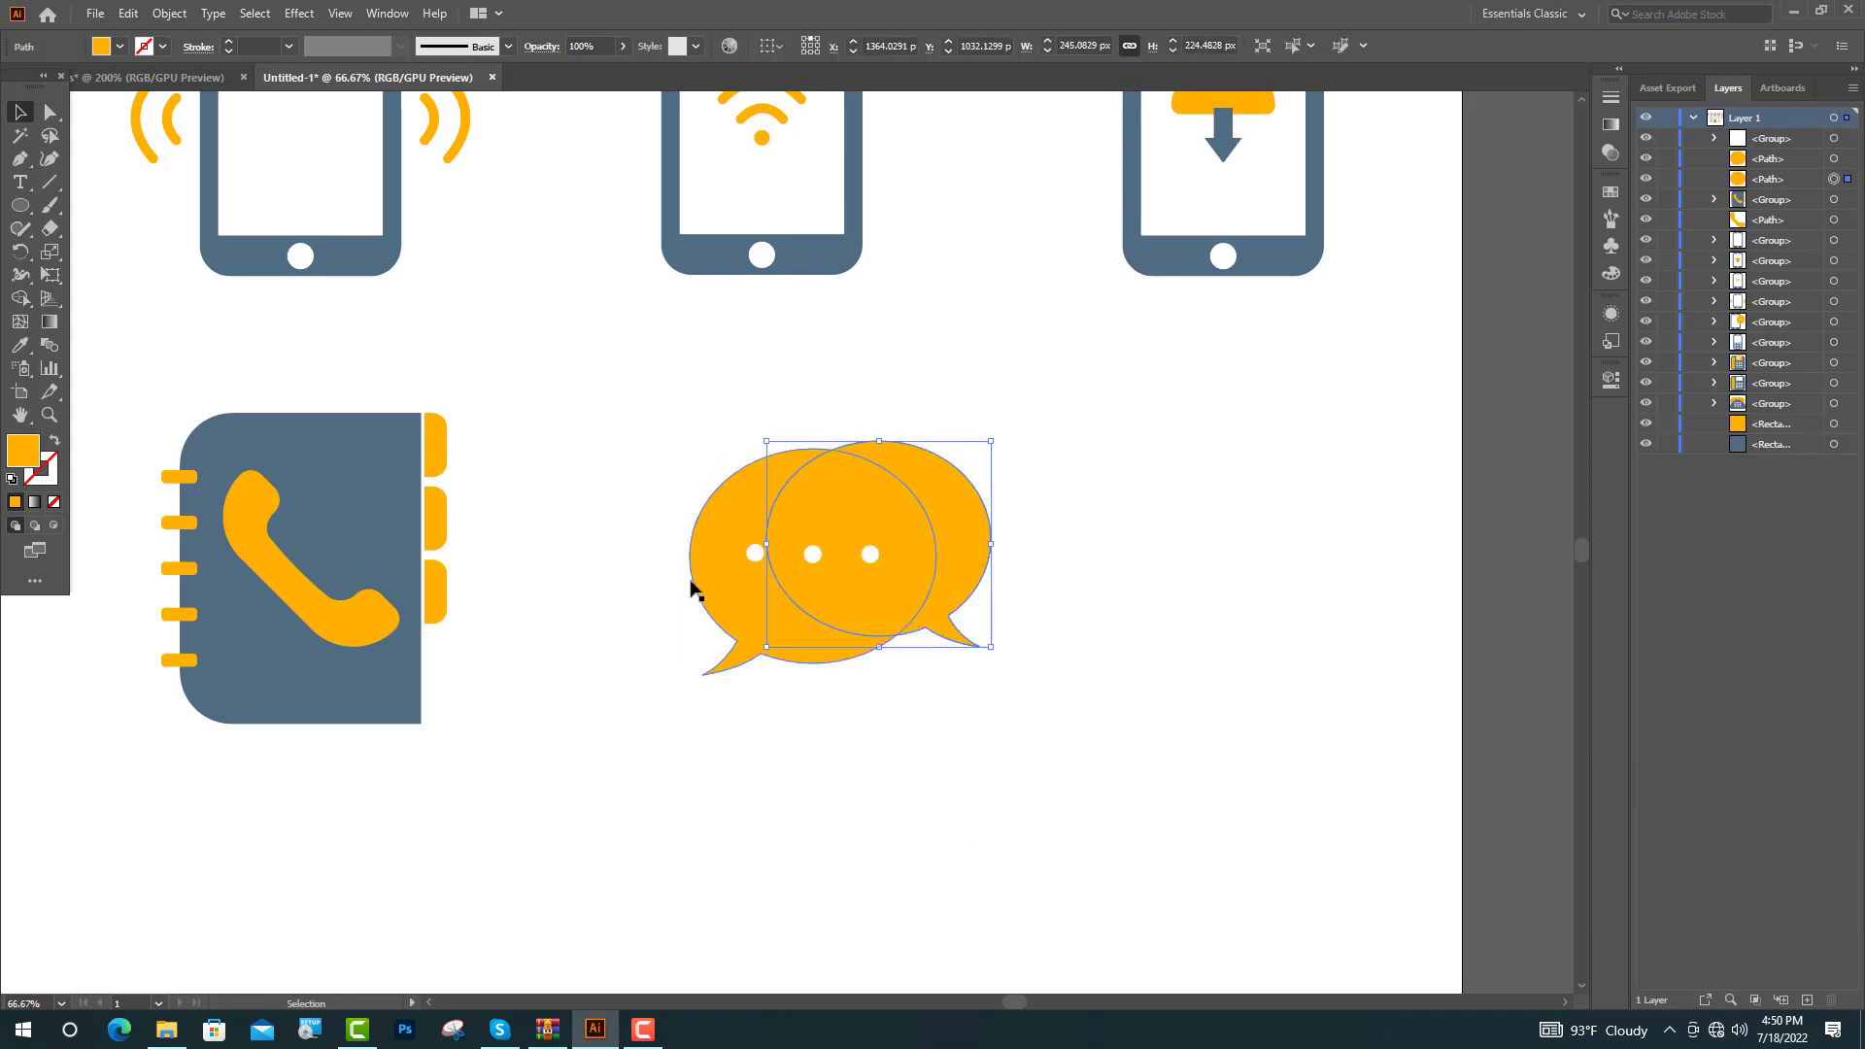
pyautogui.click(357, 445)
pyautogui.press('v')
pyautogui.moveTo(975, 557); pyautogui.dragTo(1011, 563)
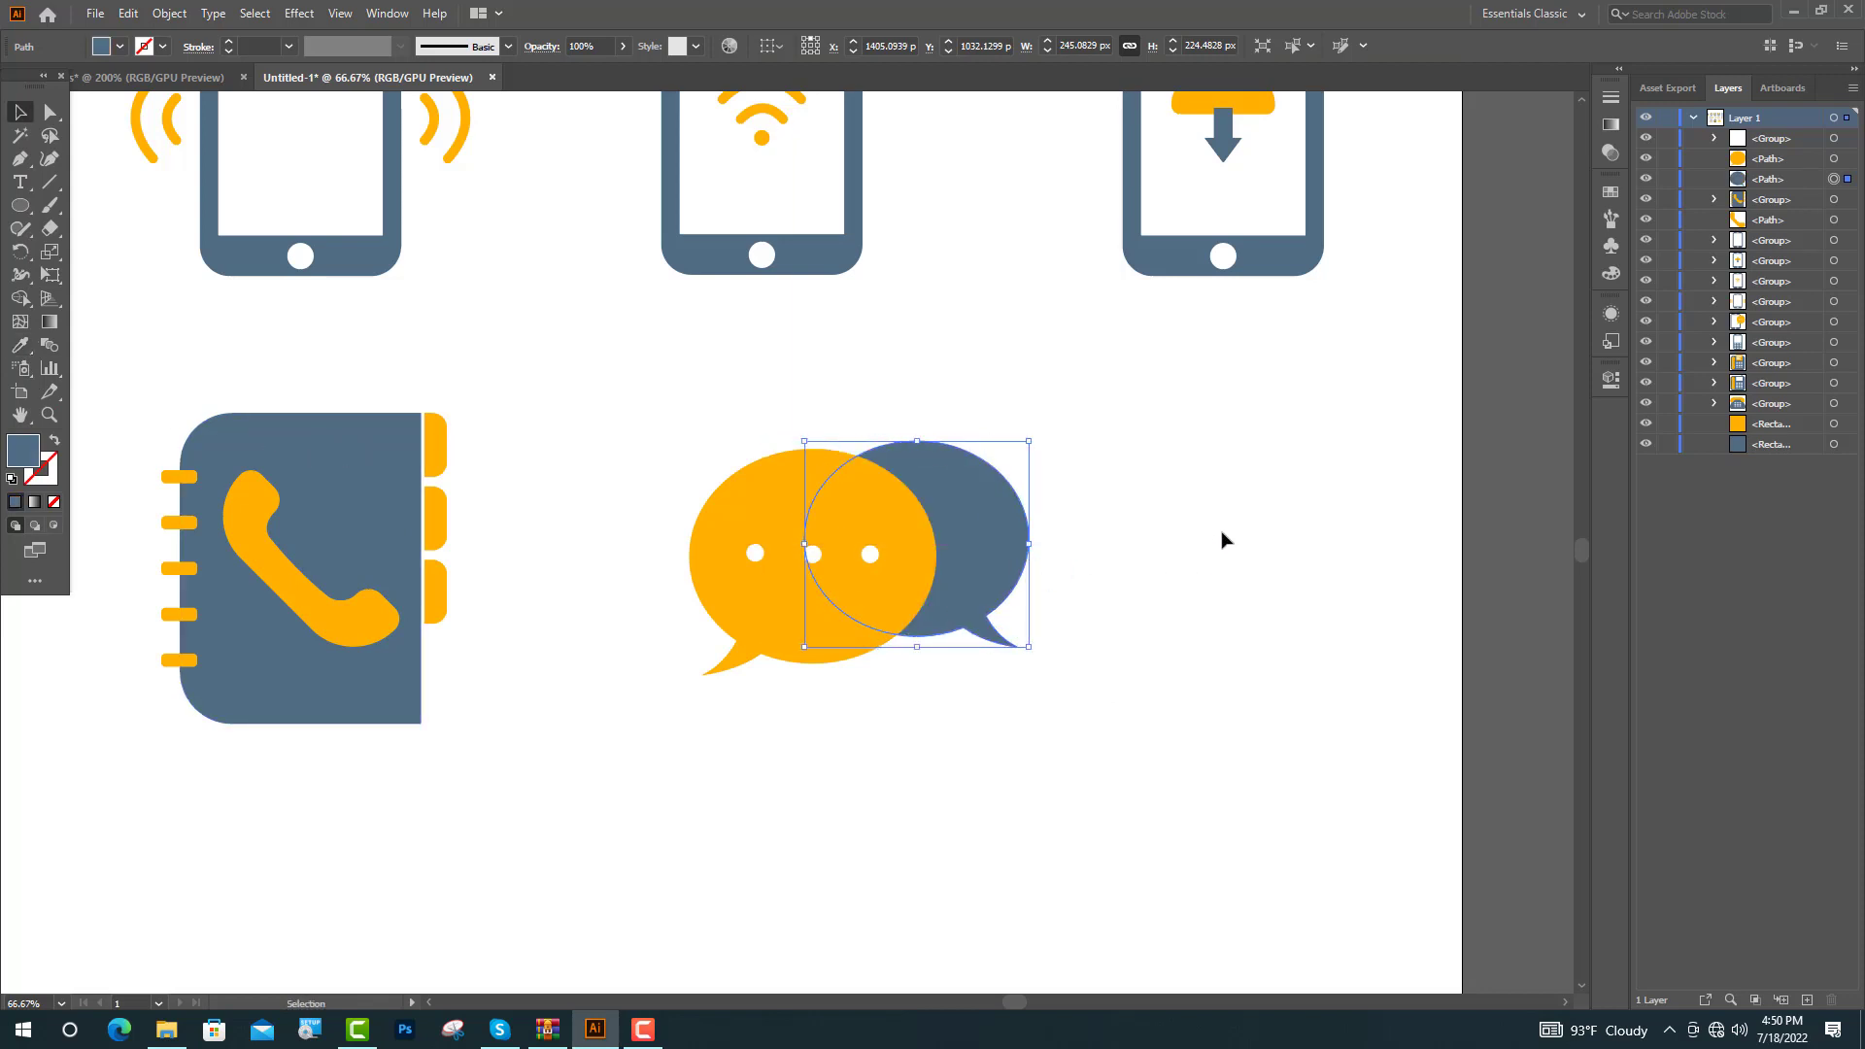
pyautogui.click(1222, 532)
# Step: Group the orange bubble, blue bubble and dots, and position the icon in the row's third column
pyautogui.moveTo(855, 544); pyautogui.dragTo(880, 627)
pyautogui.moveTo(673, 471); pyautogui.dragTo(1120, 801)
pyautogui.hotkey('ctrl', 'g')
pyautogui.moveTo(872, 703); pyautogui.dragTo(811, 703)
pyautogui.scroll(-1, 811, 704)
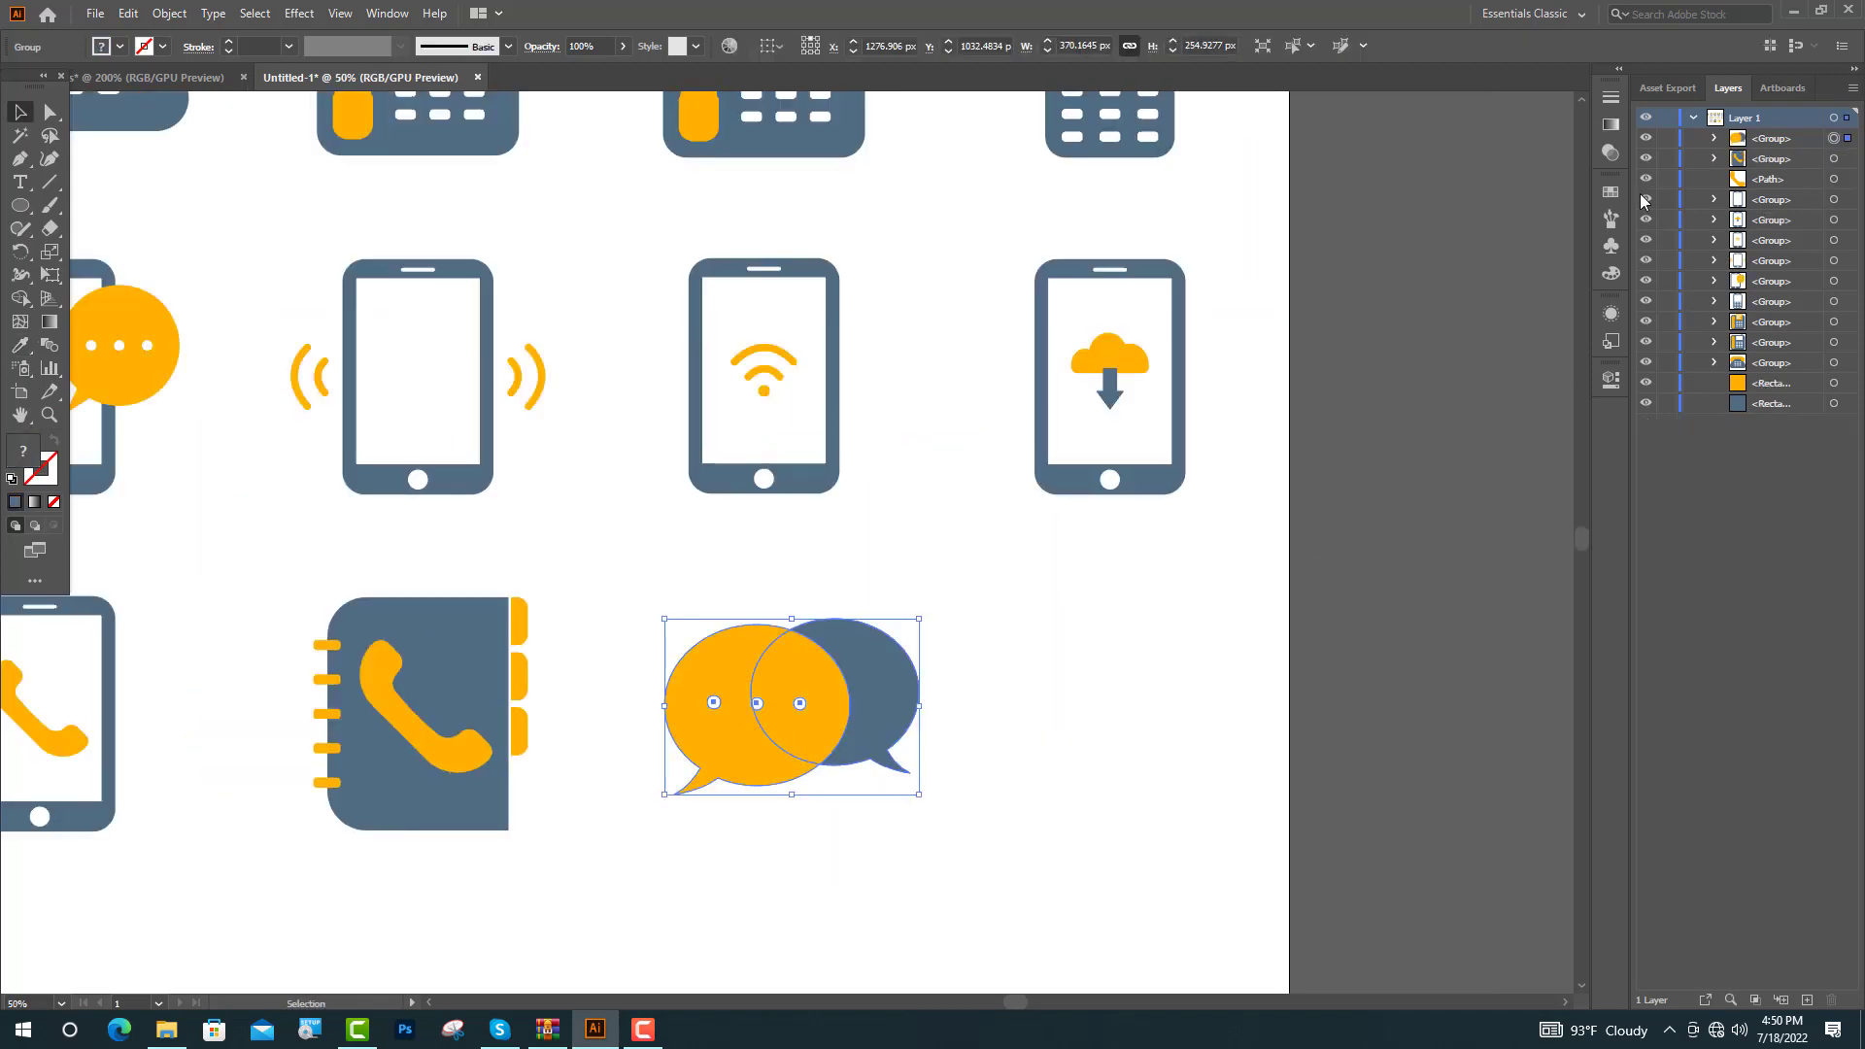
# Step: Copy the orange bubble without its dots into the empty space on the right and recolour the copy blue
pyautogui.click(1834, 180)
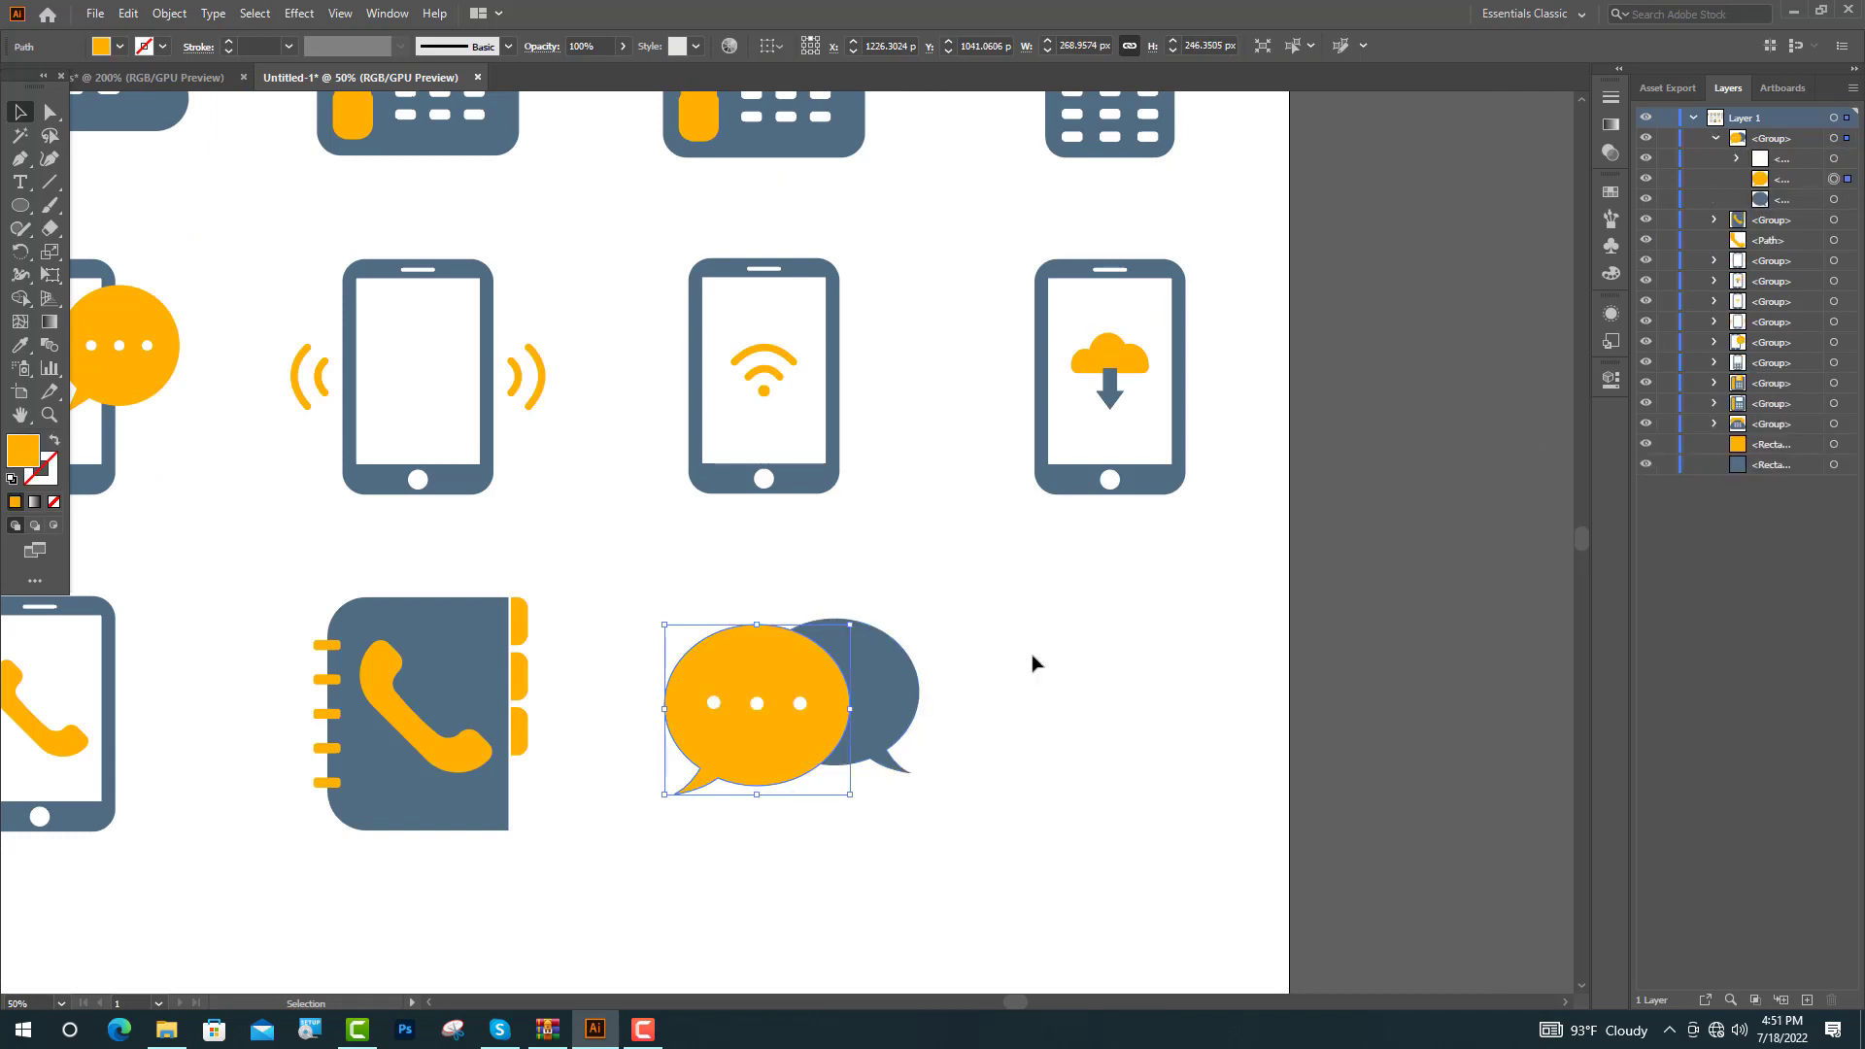
pyautogui.moveTo(804, 757); pyautogui.dragTo(1170, 753)
pyautogui.hotkey('ctrl', '=')
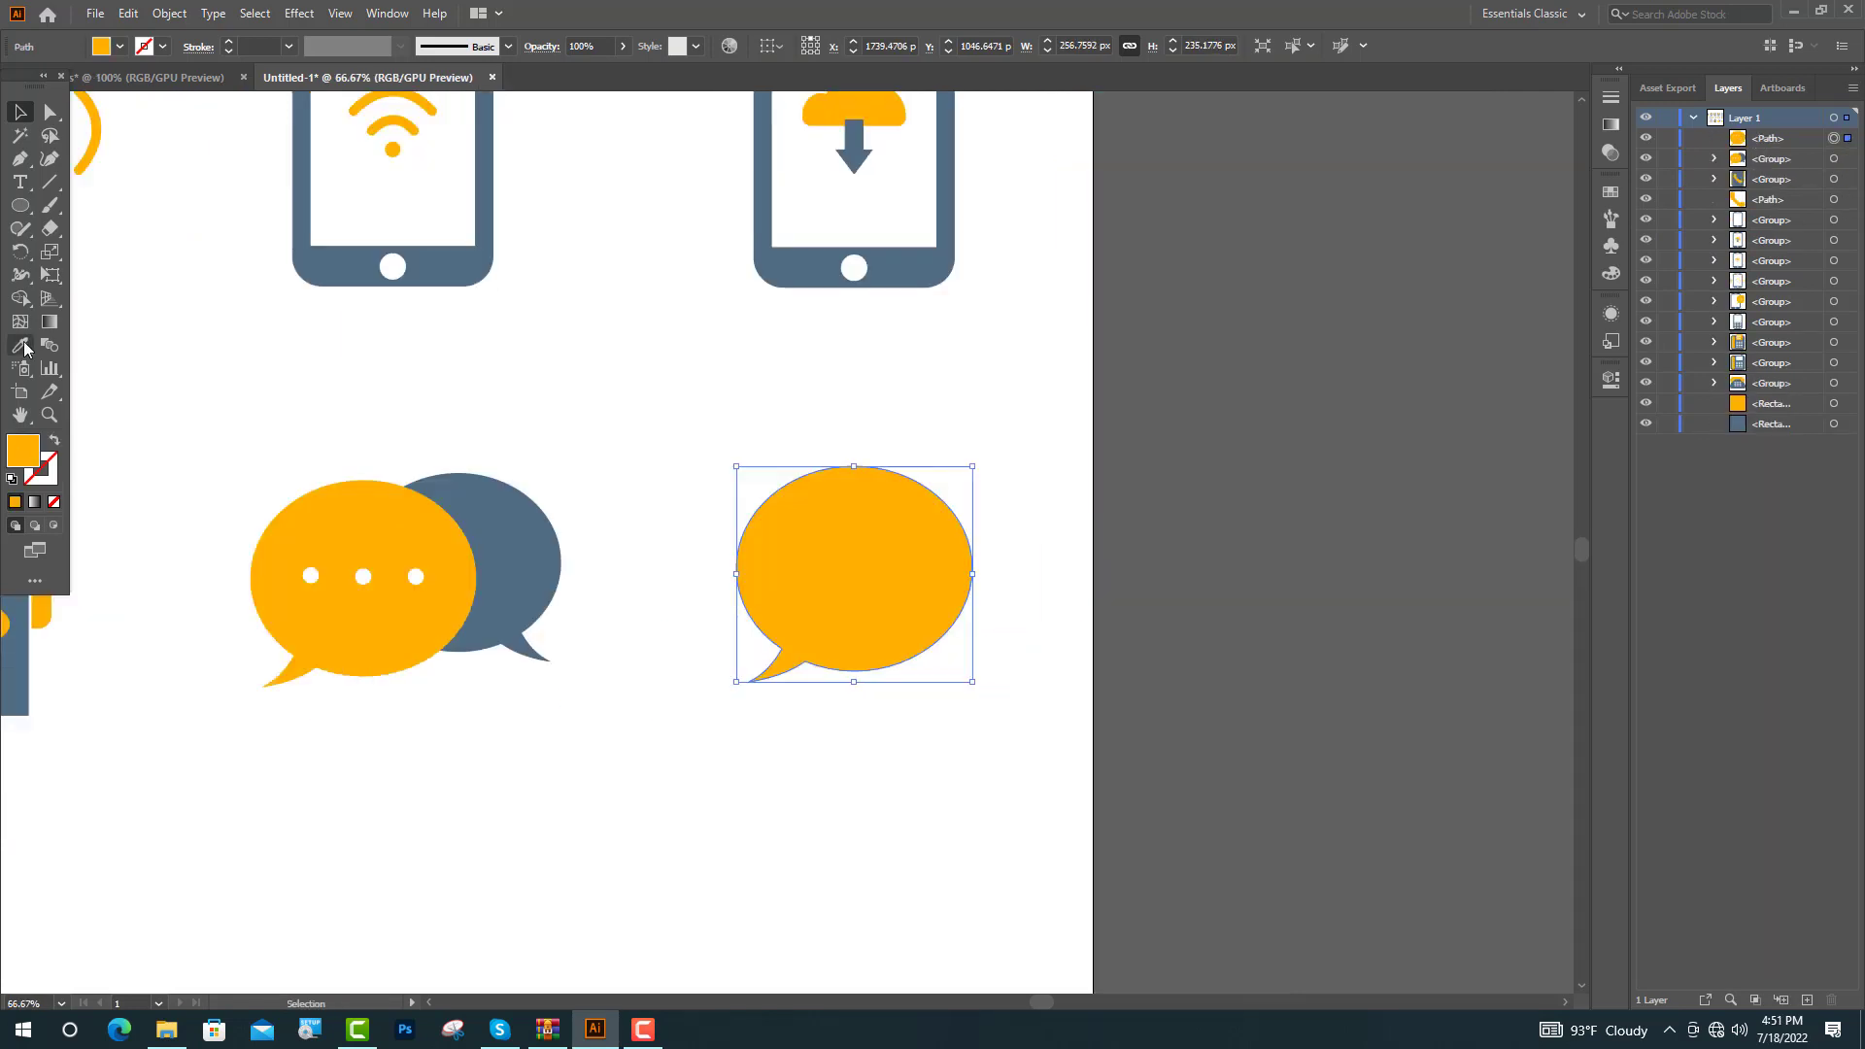
pyautogui.press('i')
pyautogui.click(491, 501)
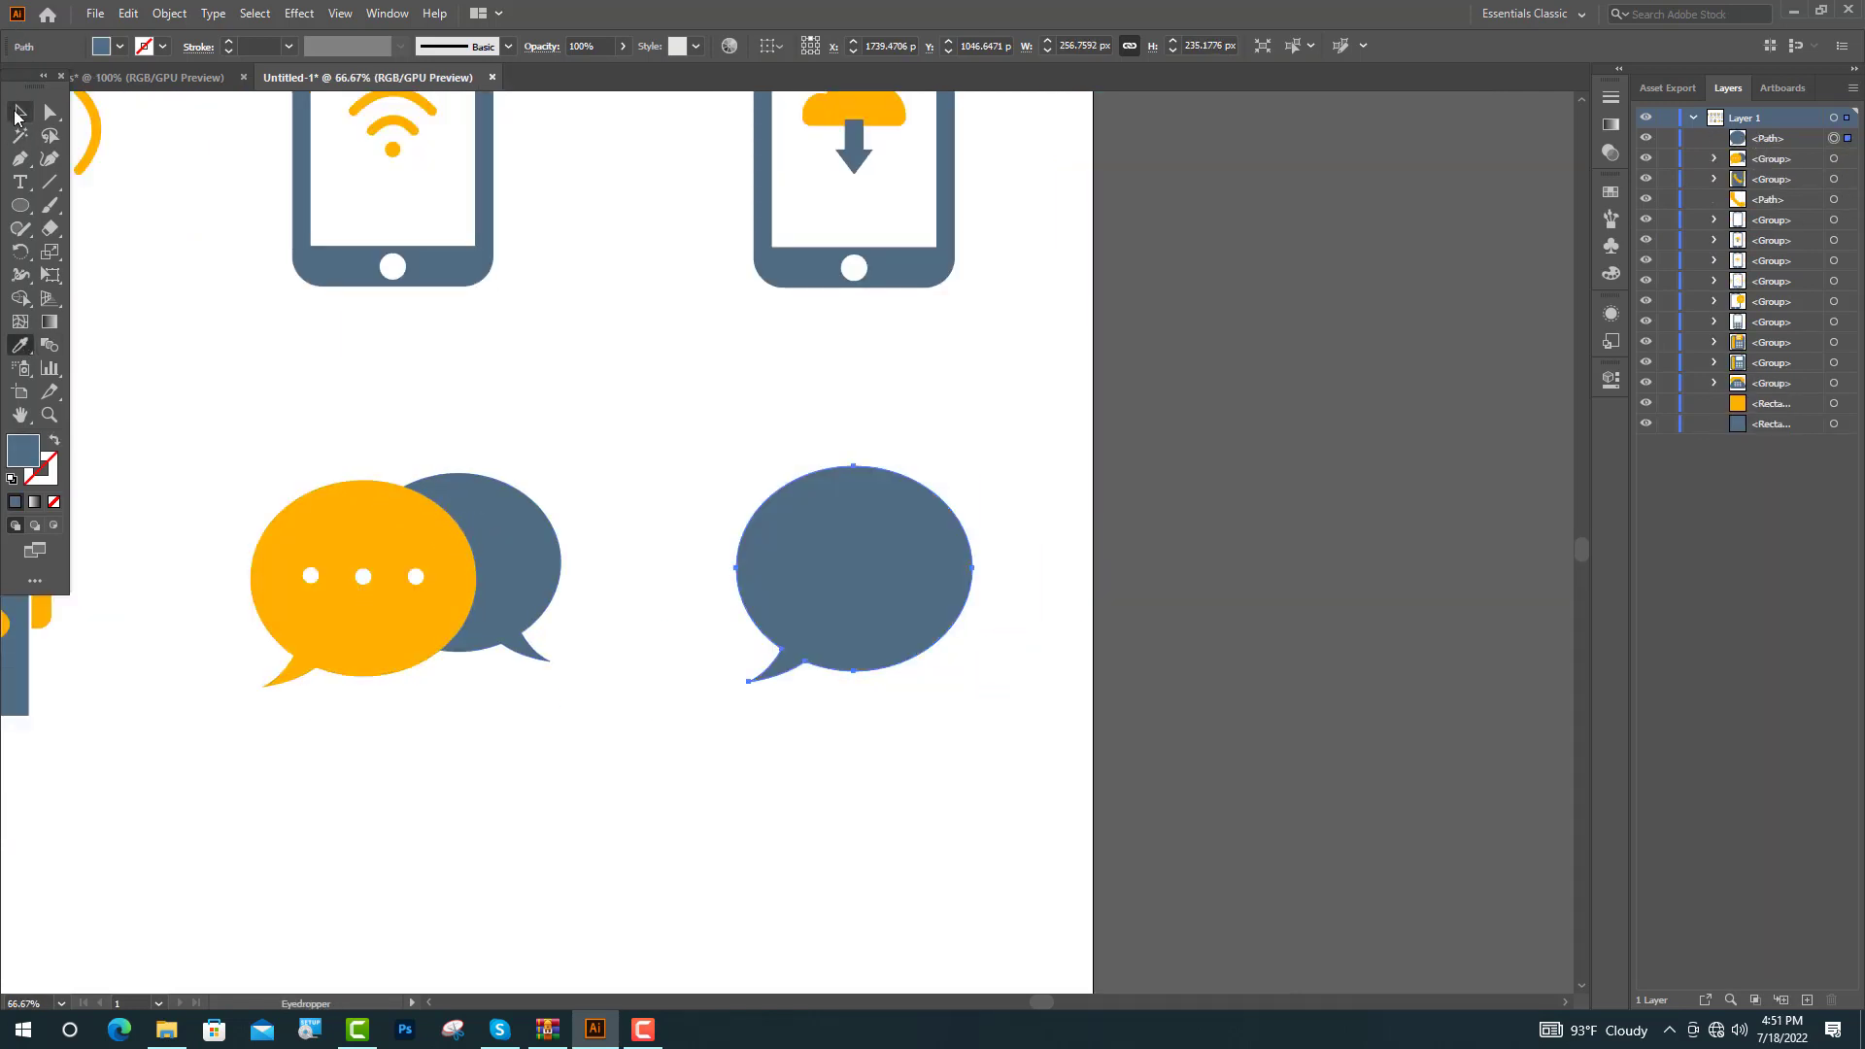
pyautogui.click(17, 117)
# Step: Draw a circle about 58 px wide inside the new blue speech bubble and fill it with the icon orange
pyautogui.click(953, 737)
pyautogui.scroll(1, 953, 736)
pyautogui.moveTo(758, 406); pyautogui.dragTo(812, 475)
pyautogui.click(16, 115)
pyautogui.click(22, 346)
pyautogui.click(127, 408)
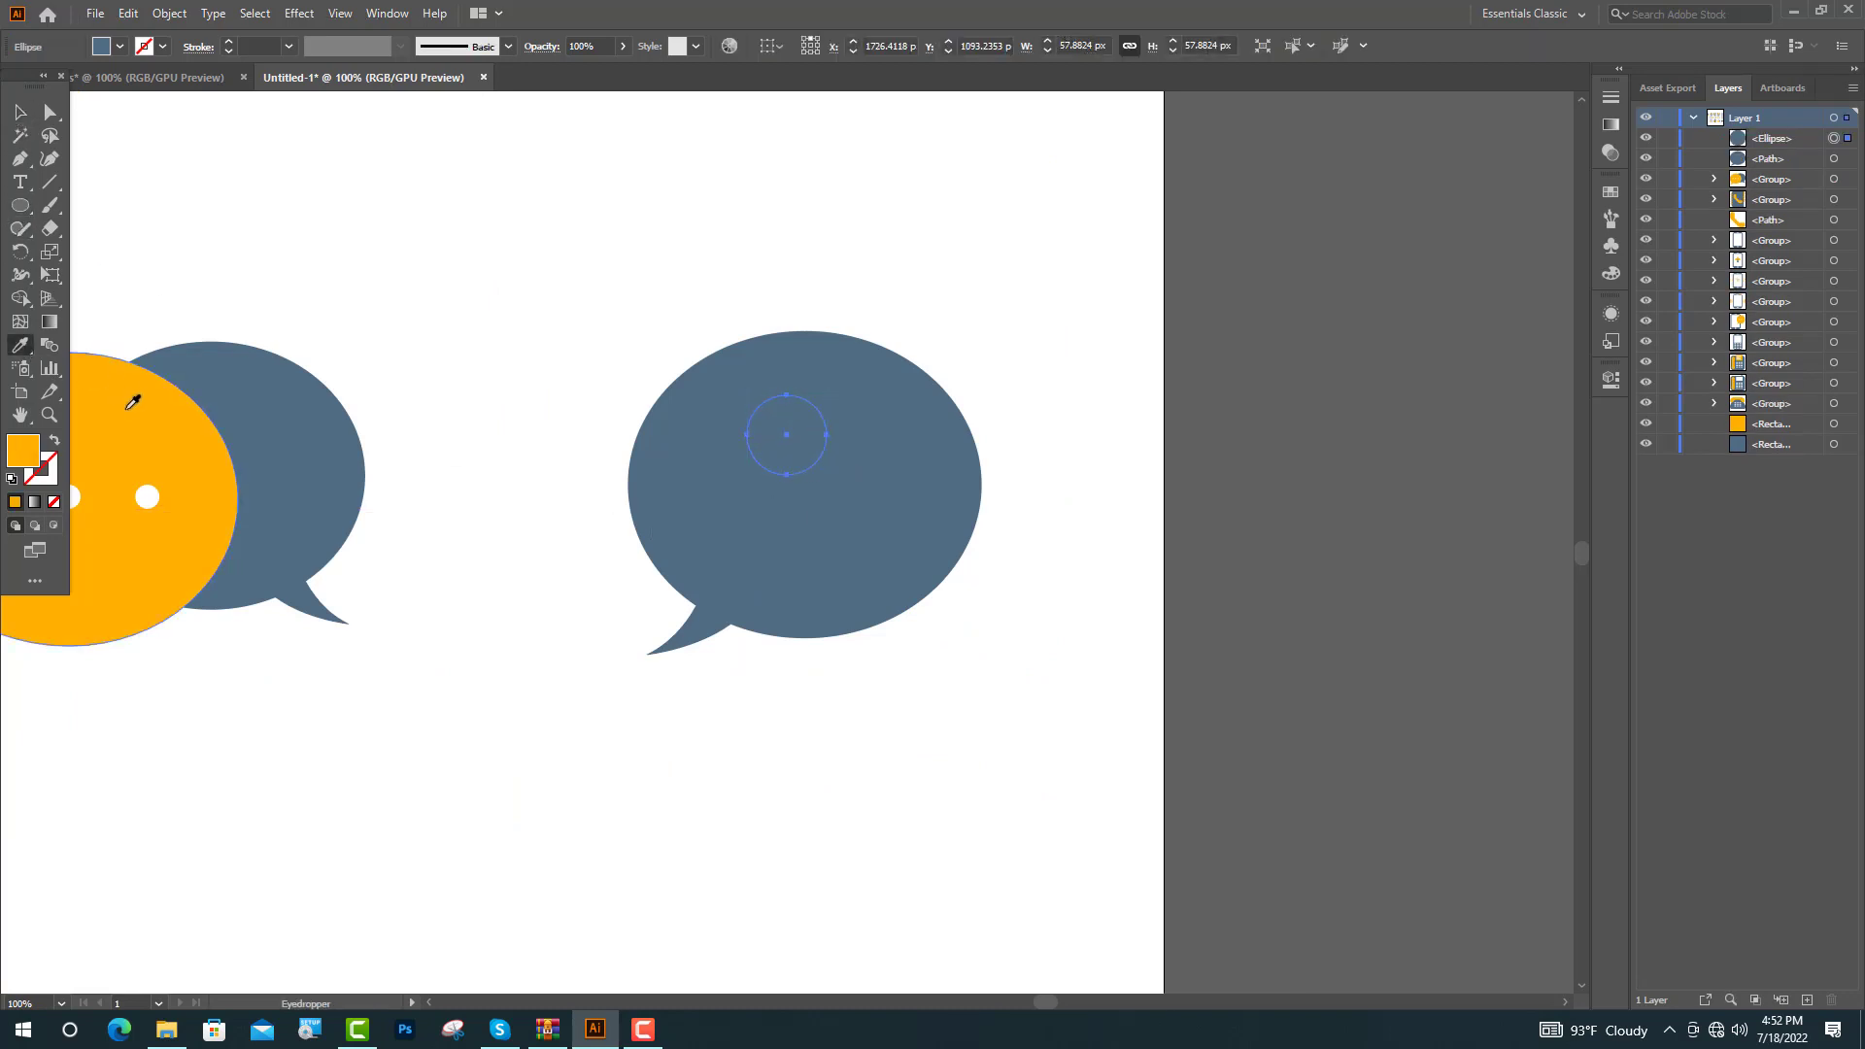
# Step: Enlarge the orange circle to roughly half the bubble's width and centre it in the blue speech bubble
pyautogui.click(17, 115)
pyautogui.click(486, 282)
pyautogui.moveTo(804, 453); pyautogui.dragTo(814, 490)
pyautogui.scroll(3, 883, 522)
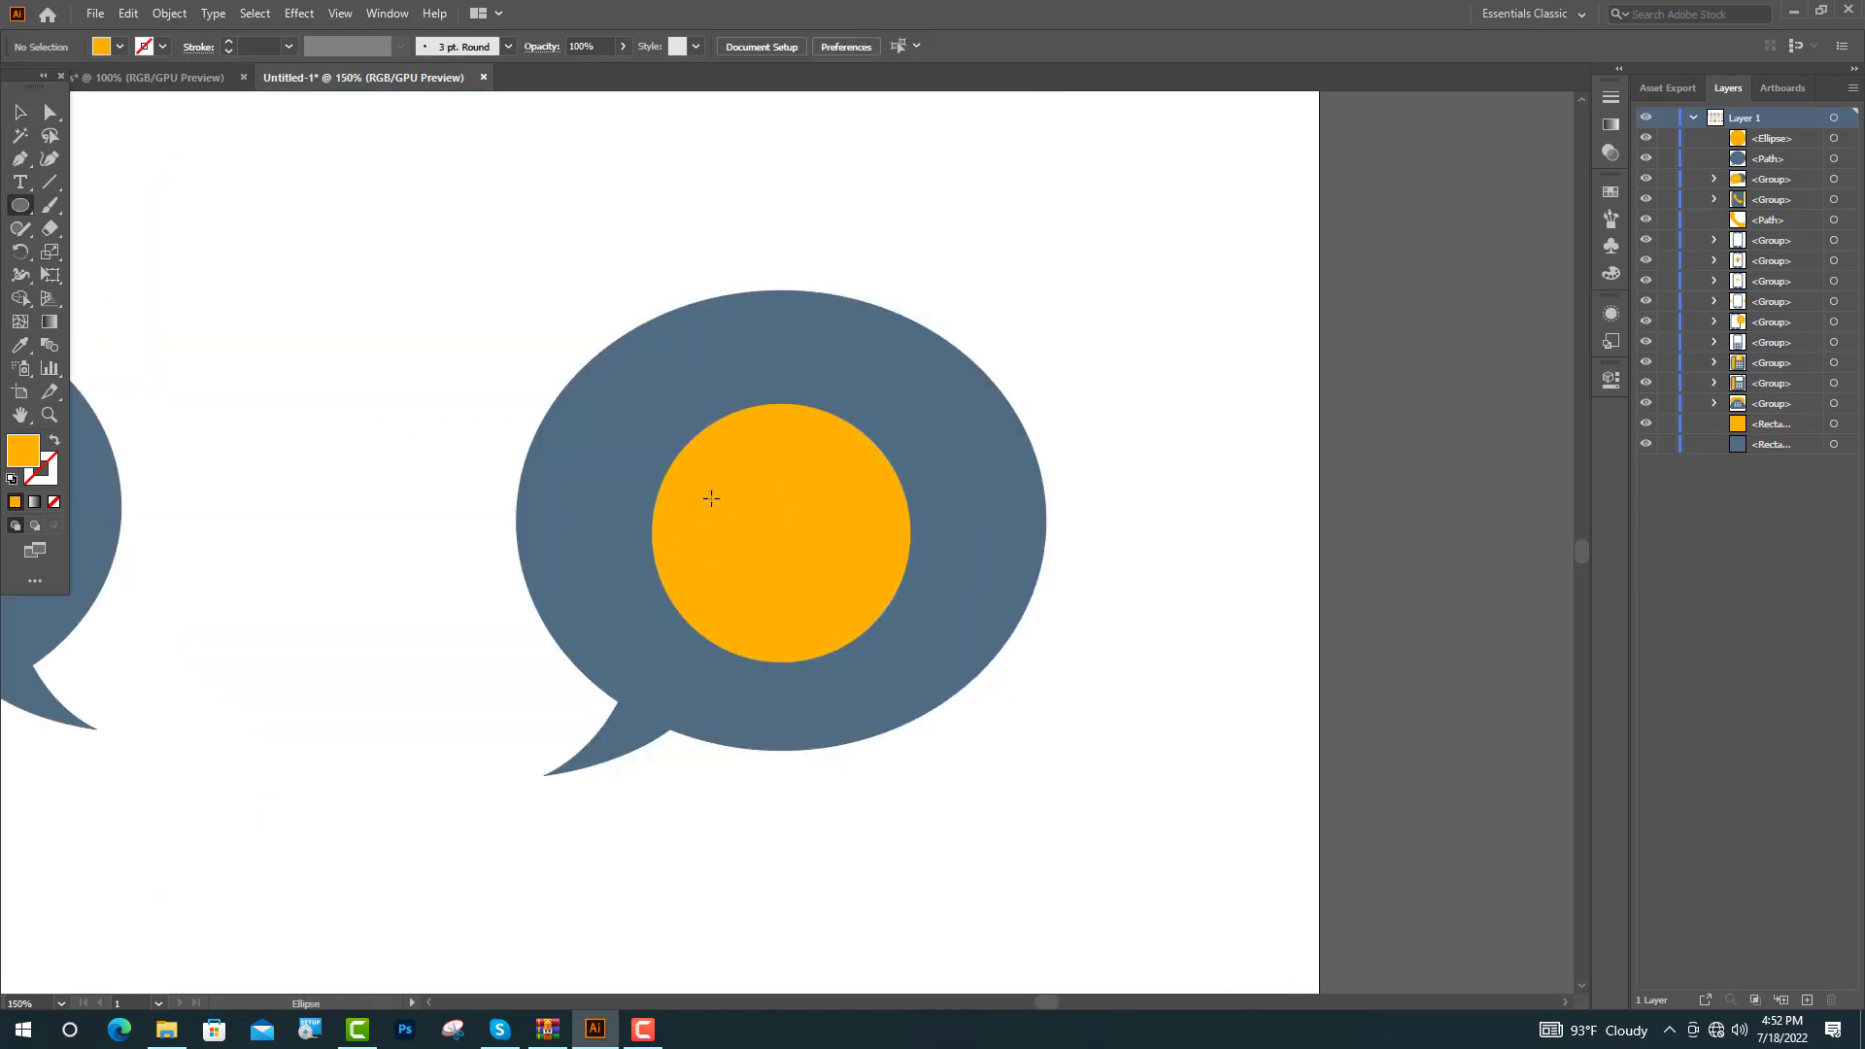
# Step: Draw a small white circle as an eye on the orange face and duplicate it for the second eye
pyautogui.click(21, 346)
pyautogui.moveTo(703, 488)
pyautogui.mouseDown()
pyautogui.moveTo(728, 513)
pyautogui.moveTo(845, 505)
pyautogui.mouseUp()
pyautogui.click(229, 337)
pyautogui.click(20, 113)
pyautogui.click(243, 233)
pyautogui.click(1335, 464)
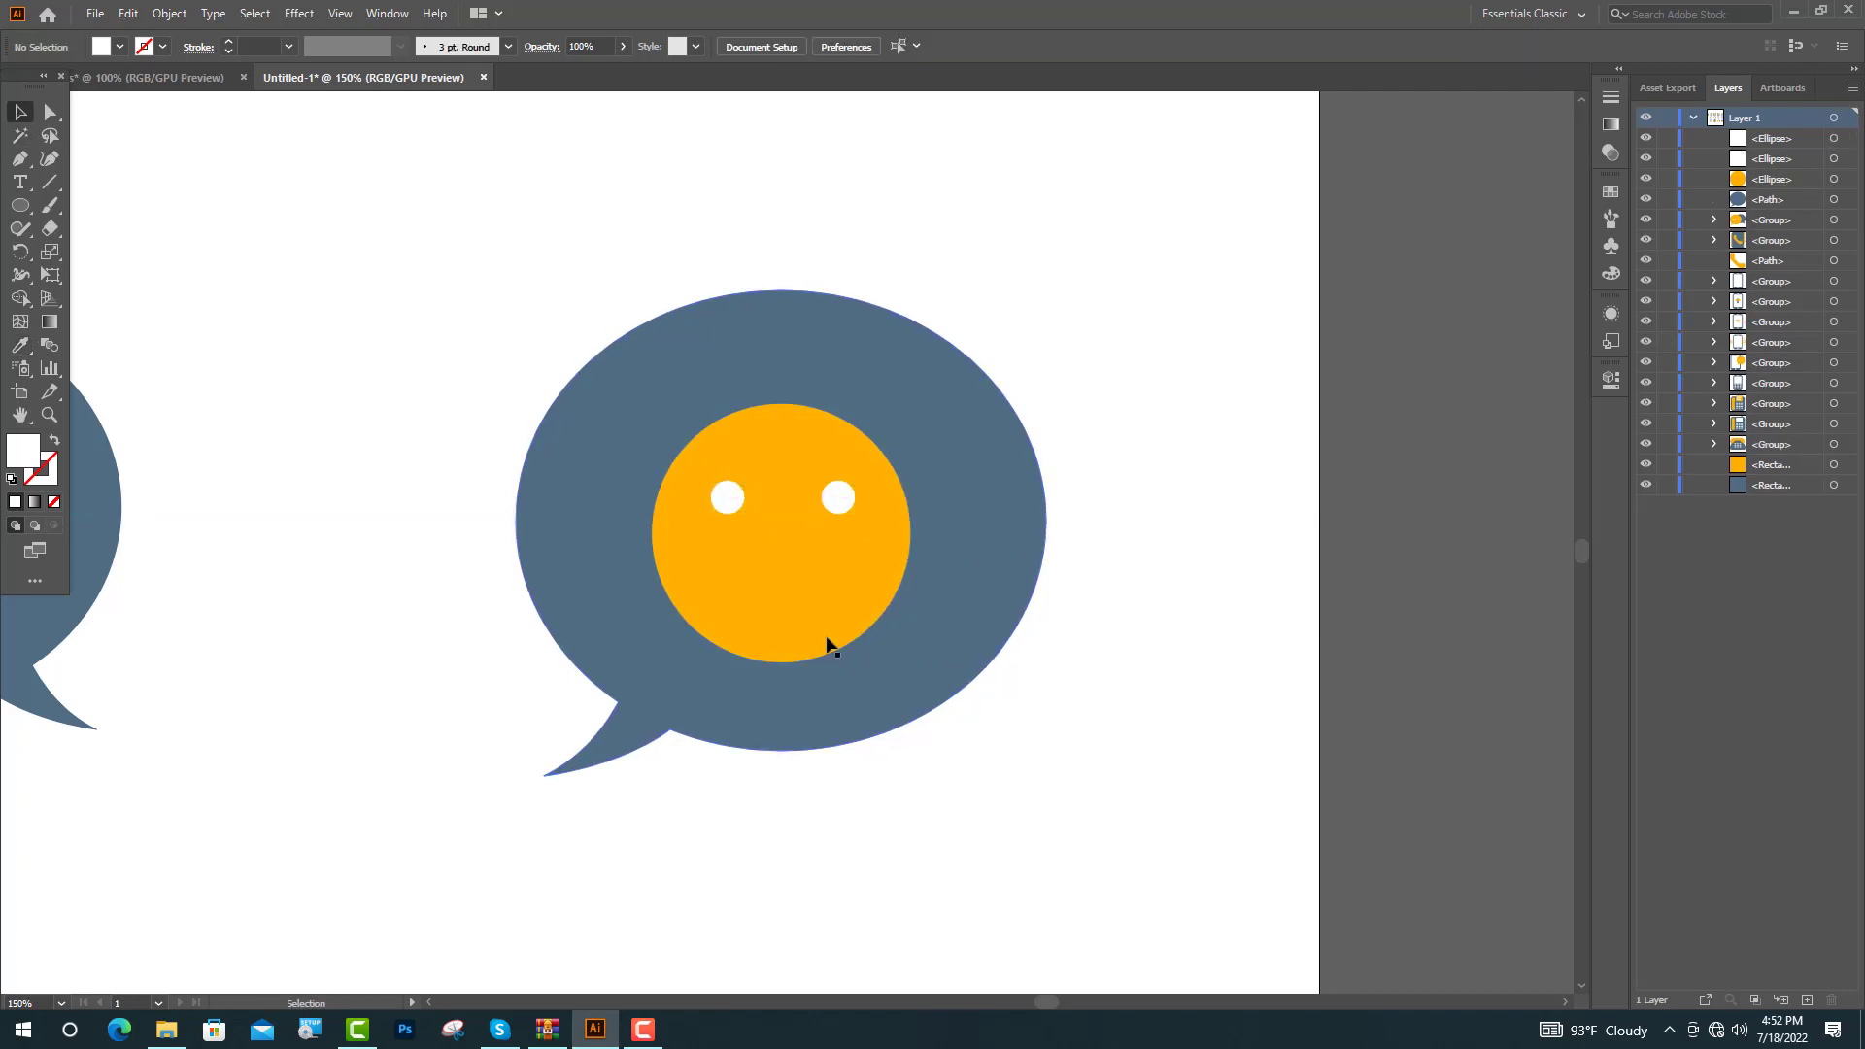
# Step: Draw a white circle about 59 px wide and place it over the lower part of the orange face
pyautogui.scroll(-2, 777, 575)
pyautogui.scroll(2, 835, 643)
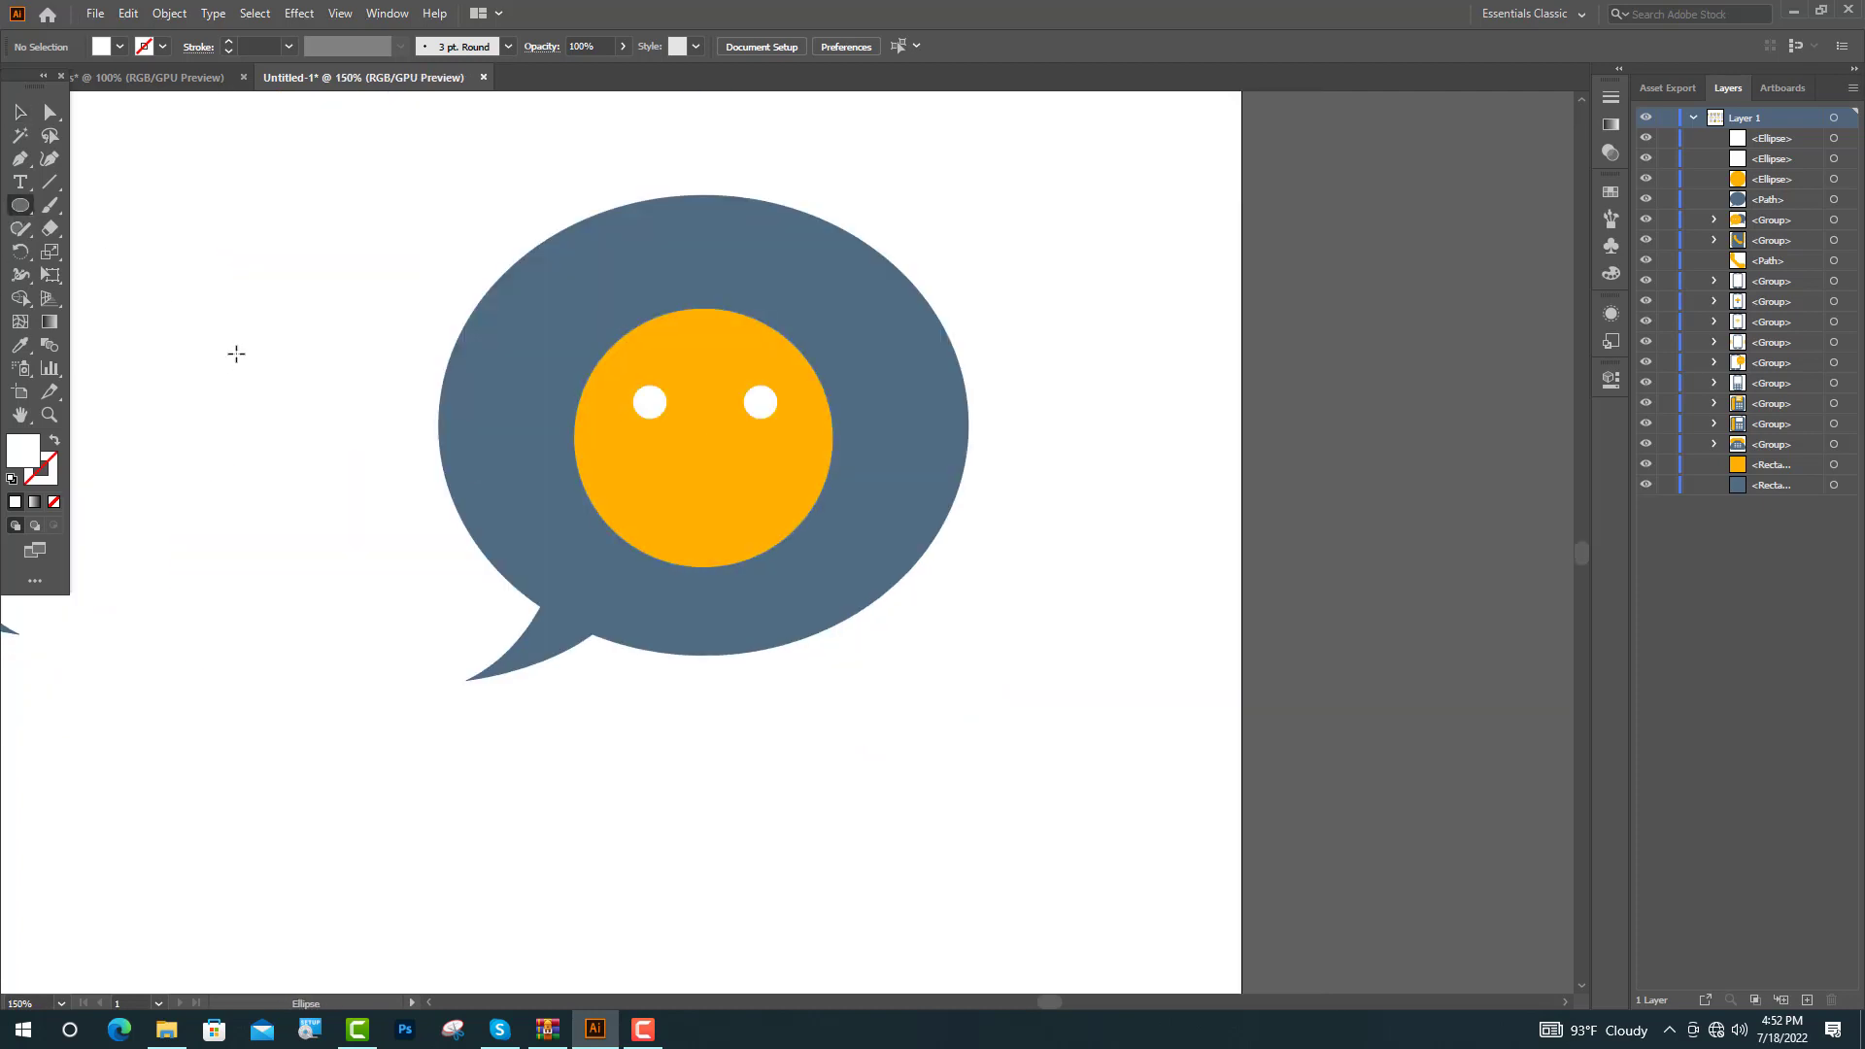
pyautogui.moveTo(237, 353); pyautogui.dragTo(282, 414)
pyautogui.press('v')
pyautogui.moveTo(256, 371)
pyautogui.mouseDown()
pyautogui.moveTo(454, 438)
pyautogui.moveTo(703, 482)
pyautogui.moveTo(724, 513)
pyautogui.mouseUp()
# Step: Intersect the large white circle with a rectangle over its lower half to form a smiling mouth, and centre it on the face
pyautogui.moveTo(19, 205); pyautogui.dragTo(98, 199)
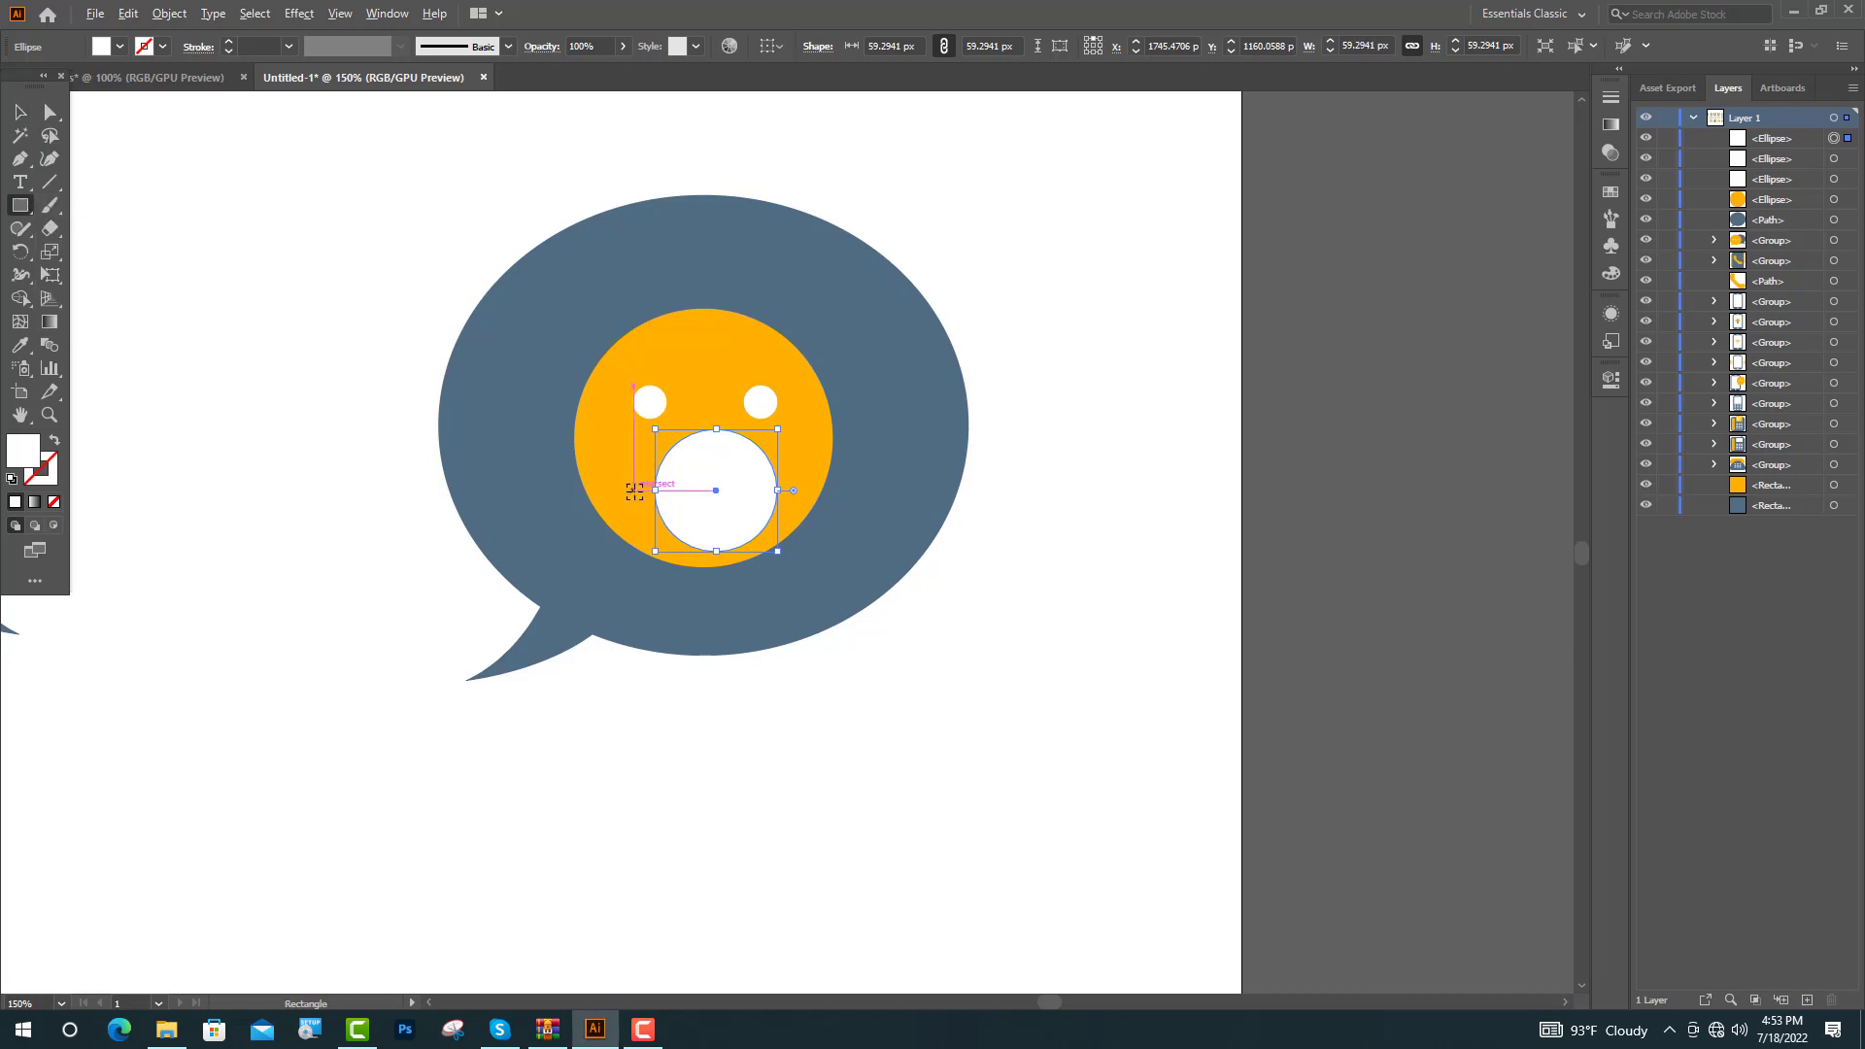
pyautogui.moveTo(633, 490); pyautogui.dragTo(796, 568)
pyautogui.press('v')
pyautogui.keyDown('shift'); pyautogui.click(746, 470); pyautogui.keyUp('shift')
pyautogui.click(1611, 379)
pyautogui.click(1430, 698)
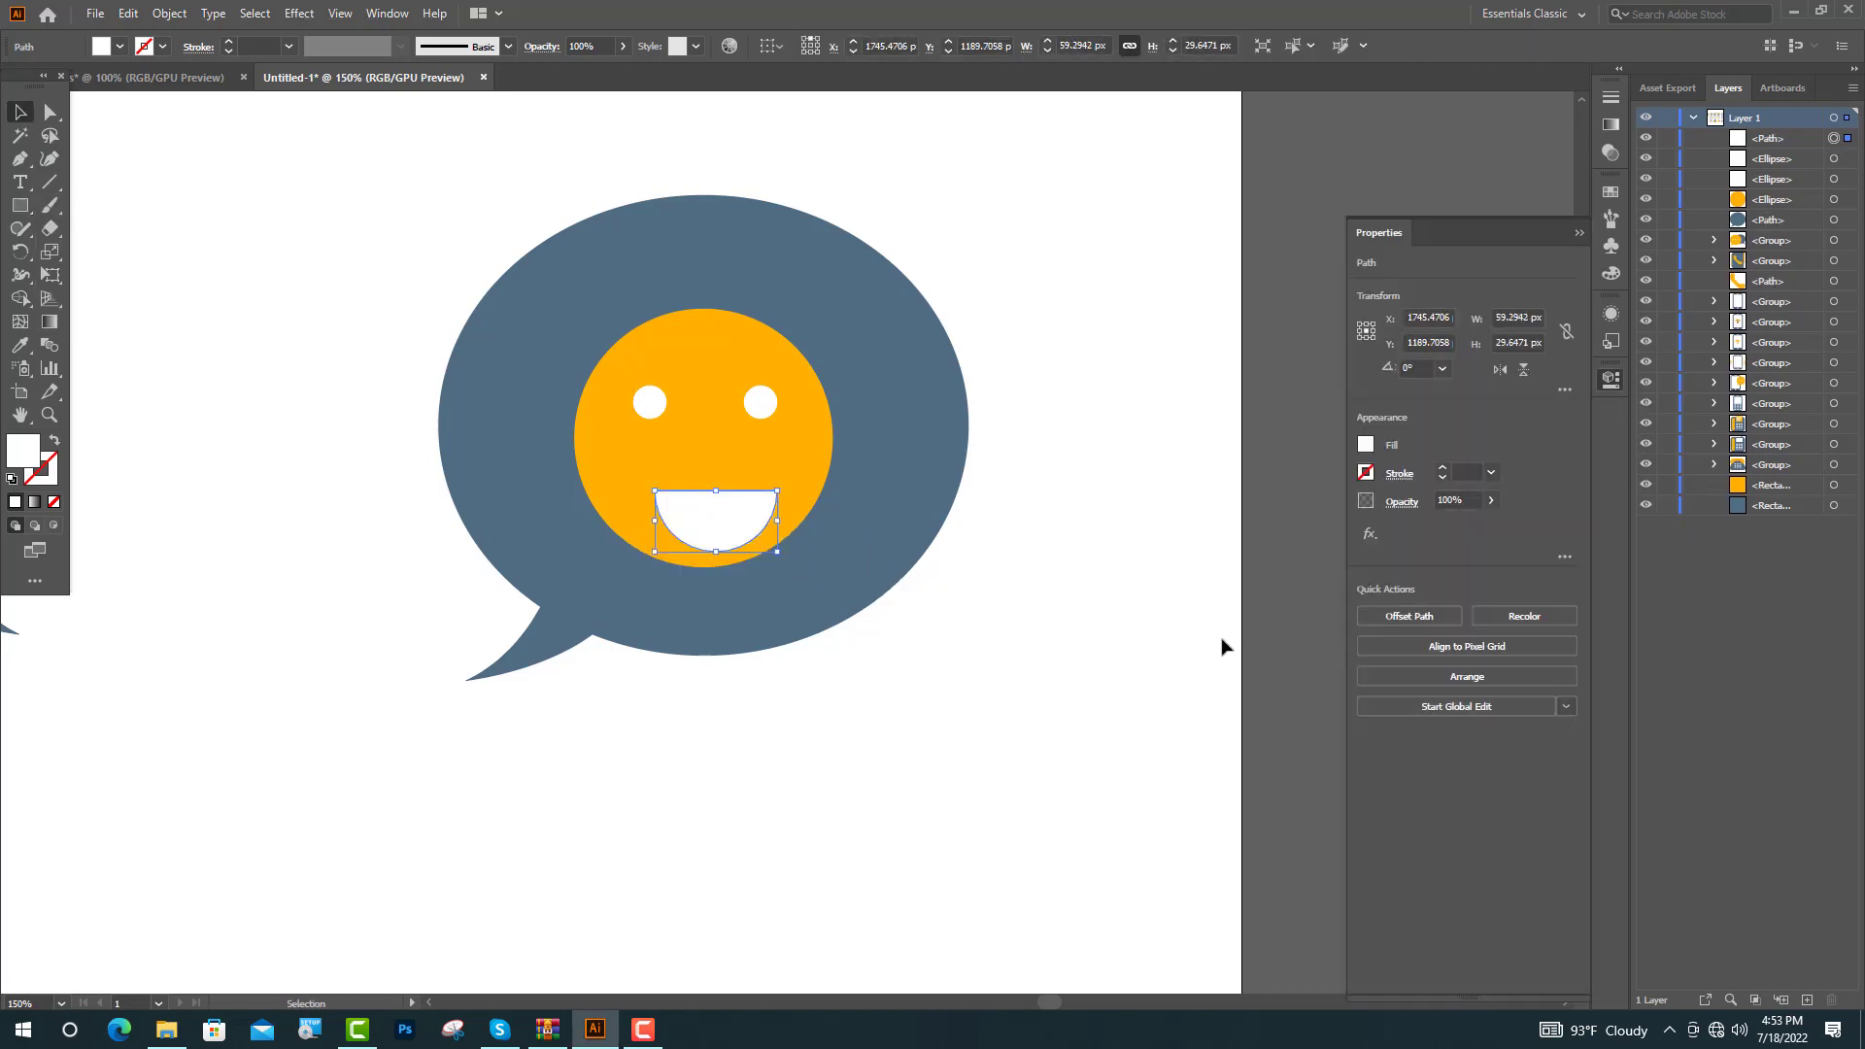
pyautogui.click(1153, 475)
pyautogui.moveTo(739, 512)
pyautogui.mouseDown()
pyautogui.moveTo(704, 523)
pyautogui.moveTo(706, 506)
pyautogui.mouseUp()
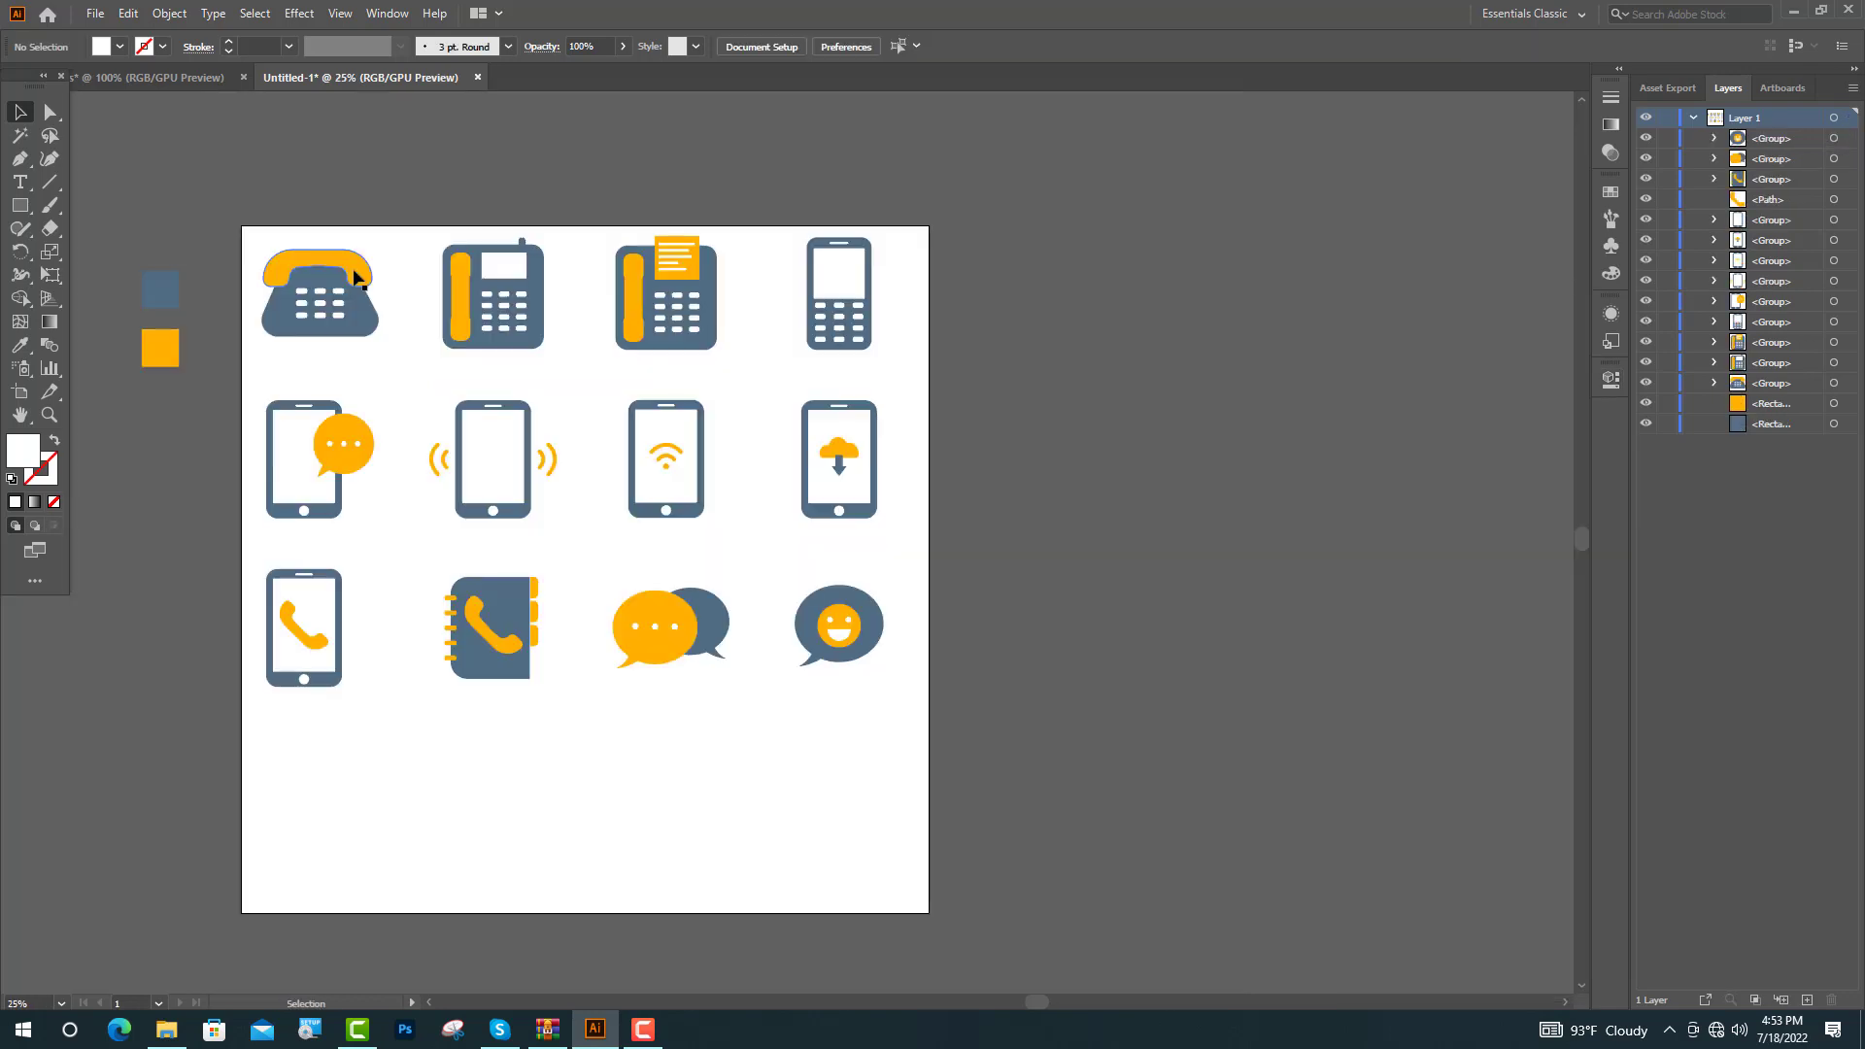
# Step: Copy the orange handset from the smartphone icon into the empty row below and enlarge it to about 237 px
pyautogui.click(321, 291)
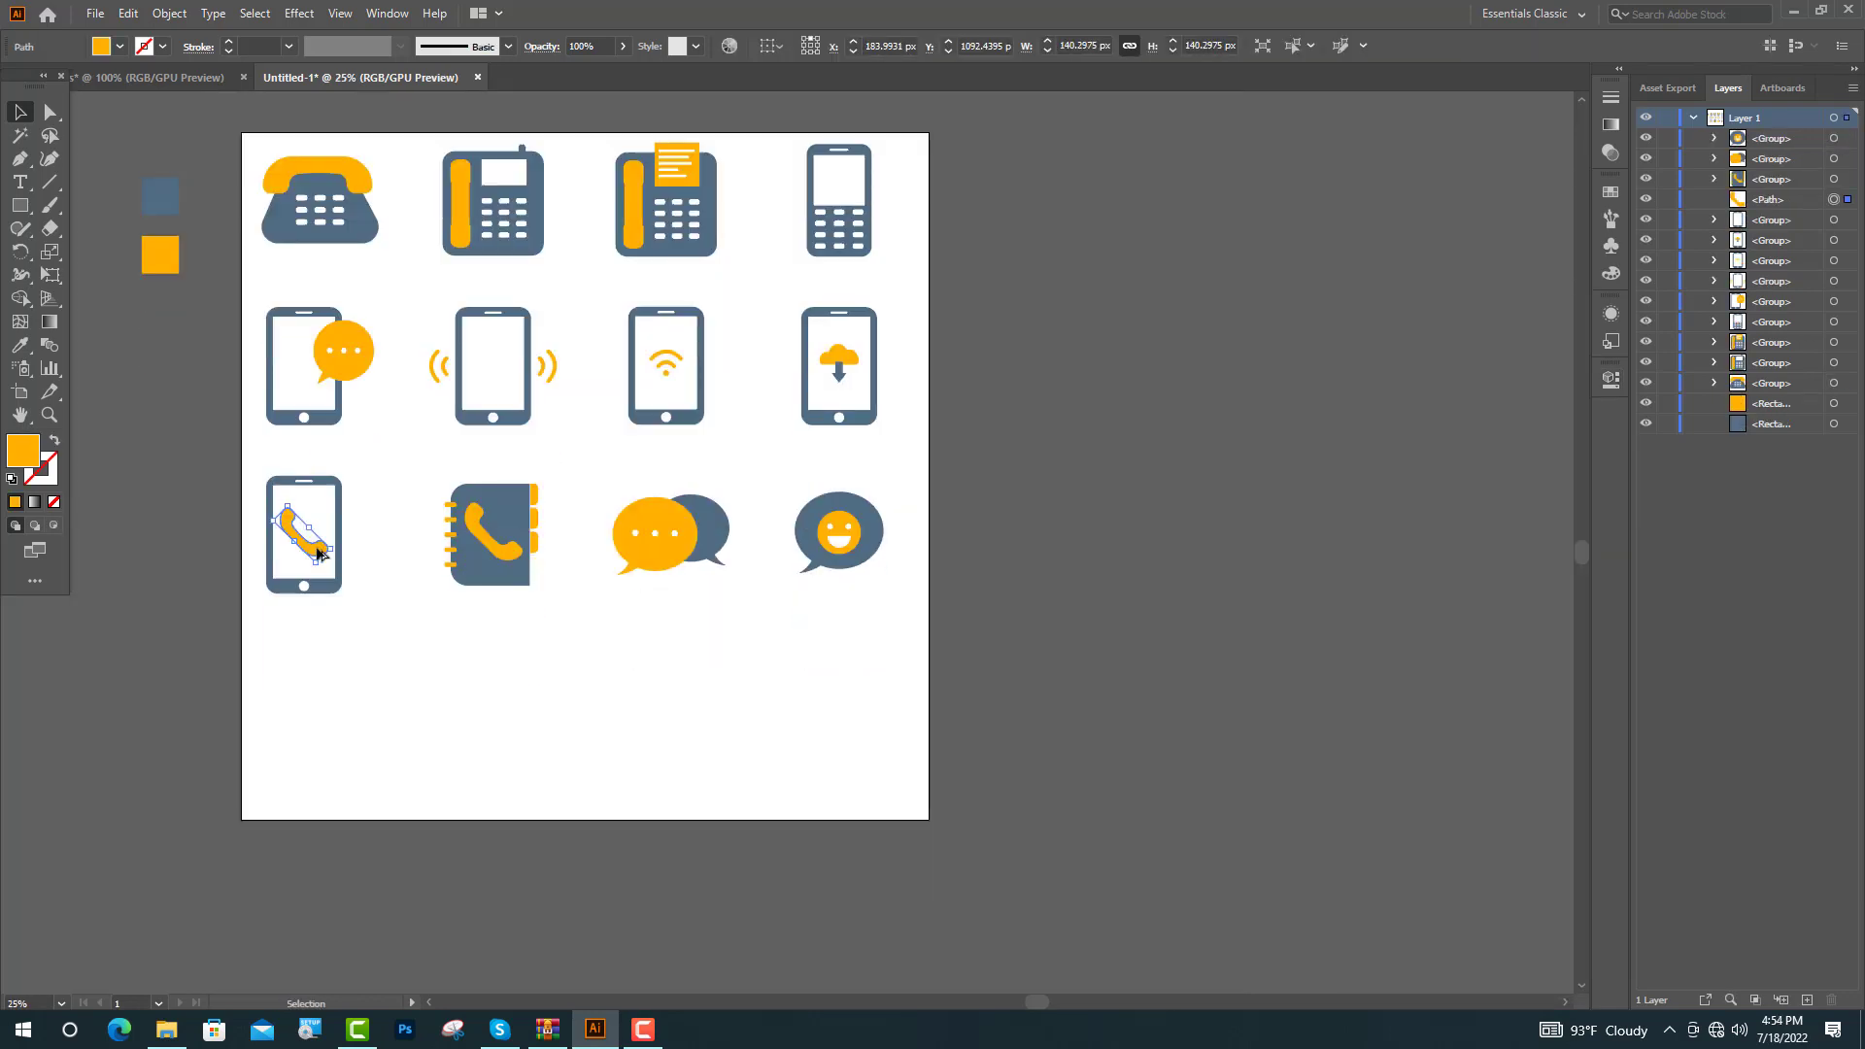
pyautogui.moveTo(317, 548); pyautogui.dragTo(302, 633)
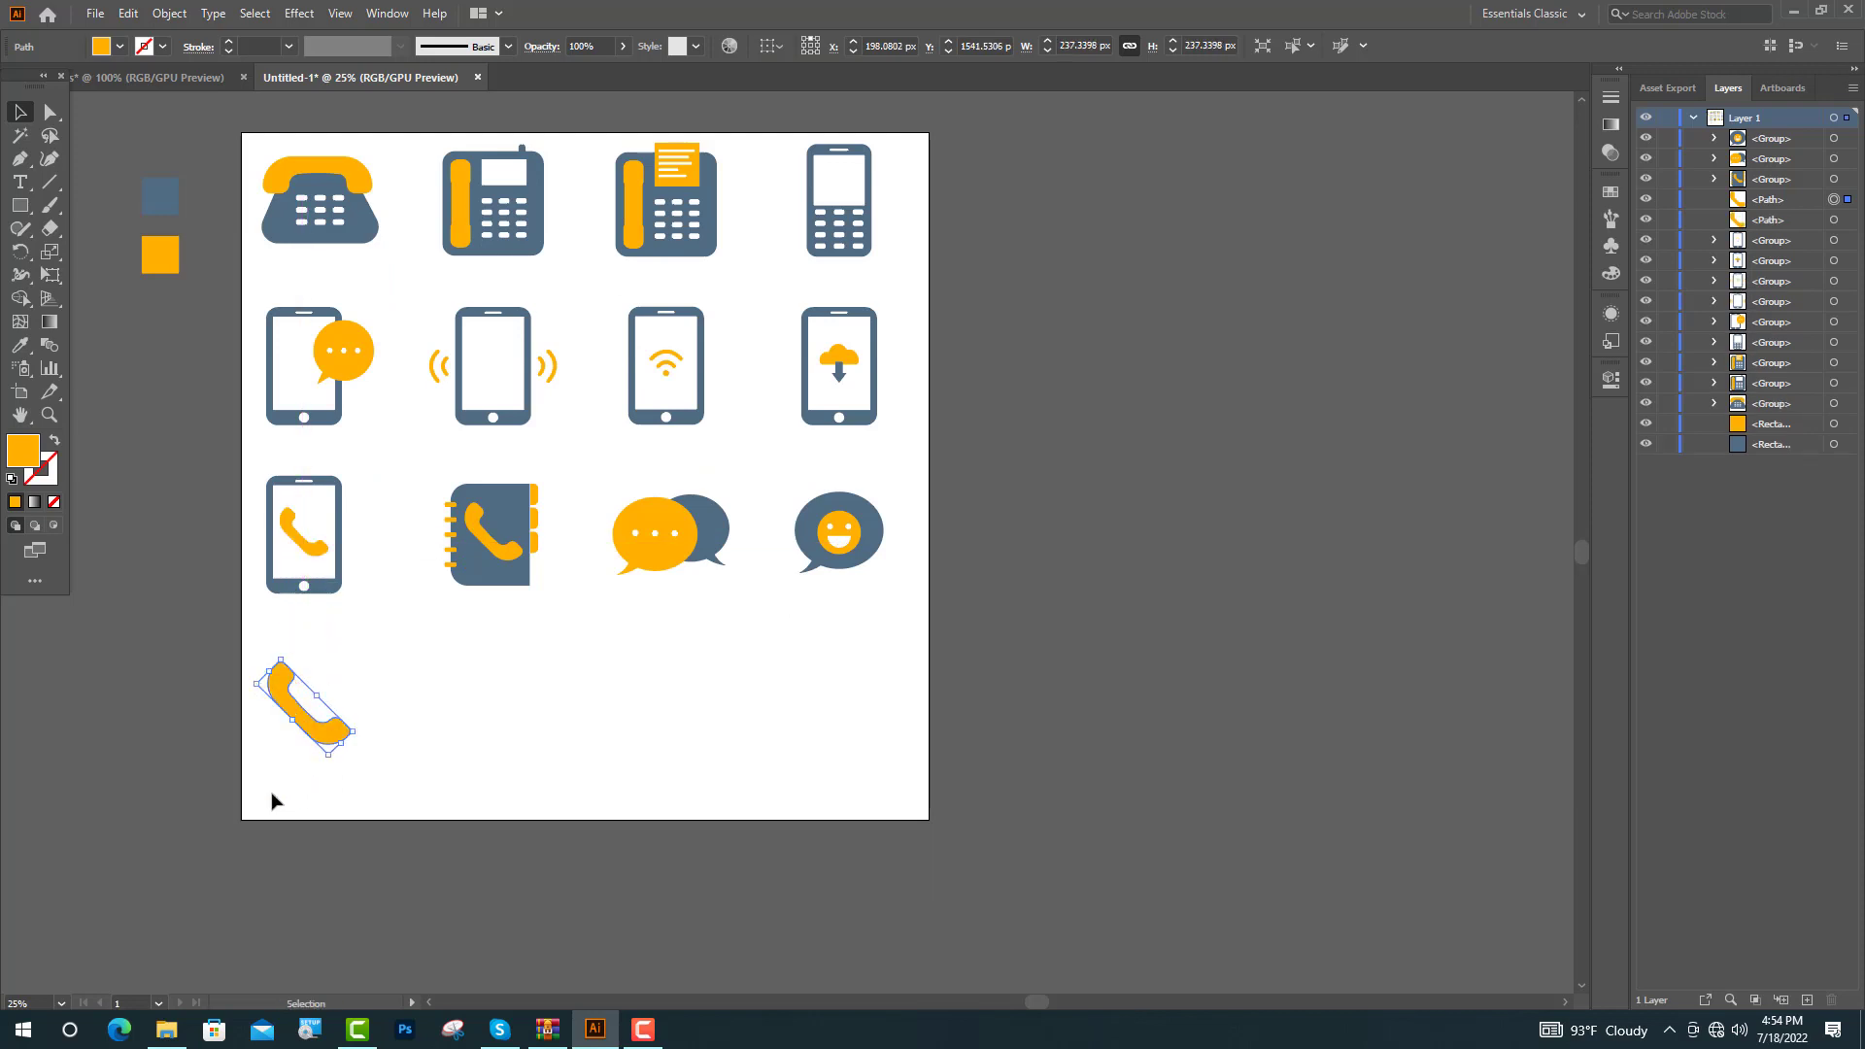
pyautogui.click(186, 742)
# Step: Draw an open curved path about 178 px wide from the enlarged handset toward the upper right with the Pen tool
pyautogui.scroll(-3, 408, 566)
pyautogui.scroll(3, 153, 731)
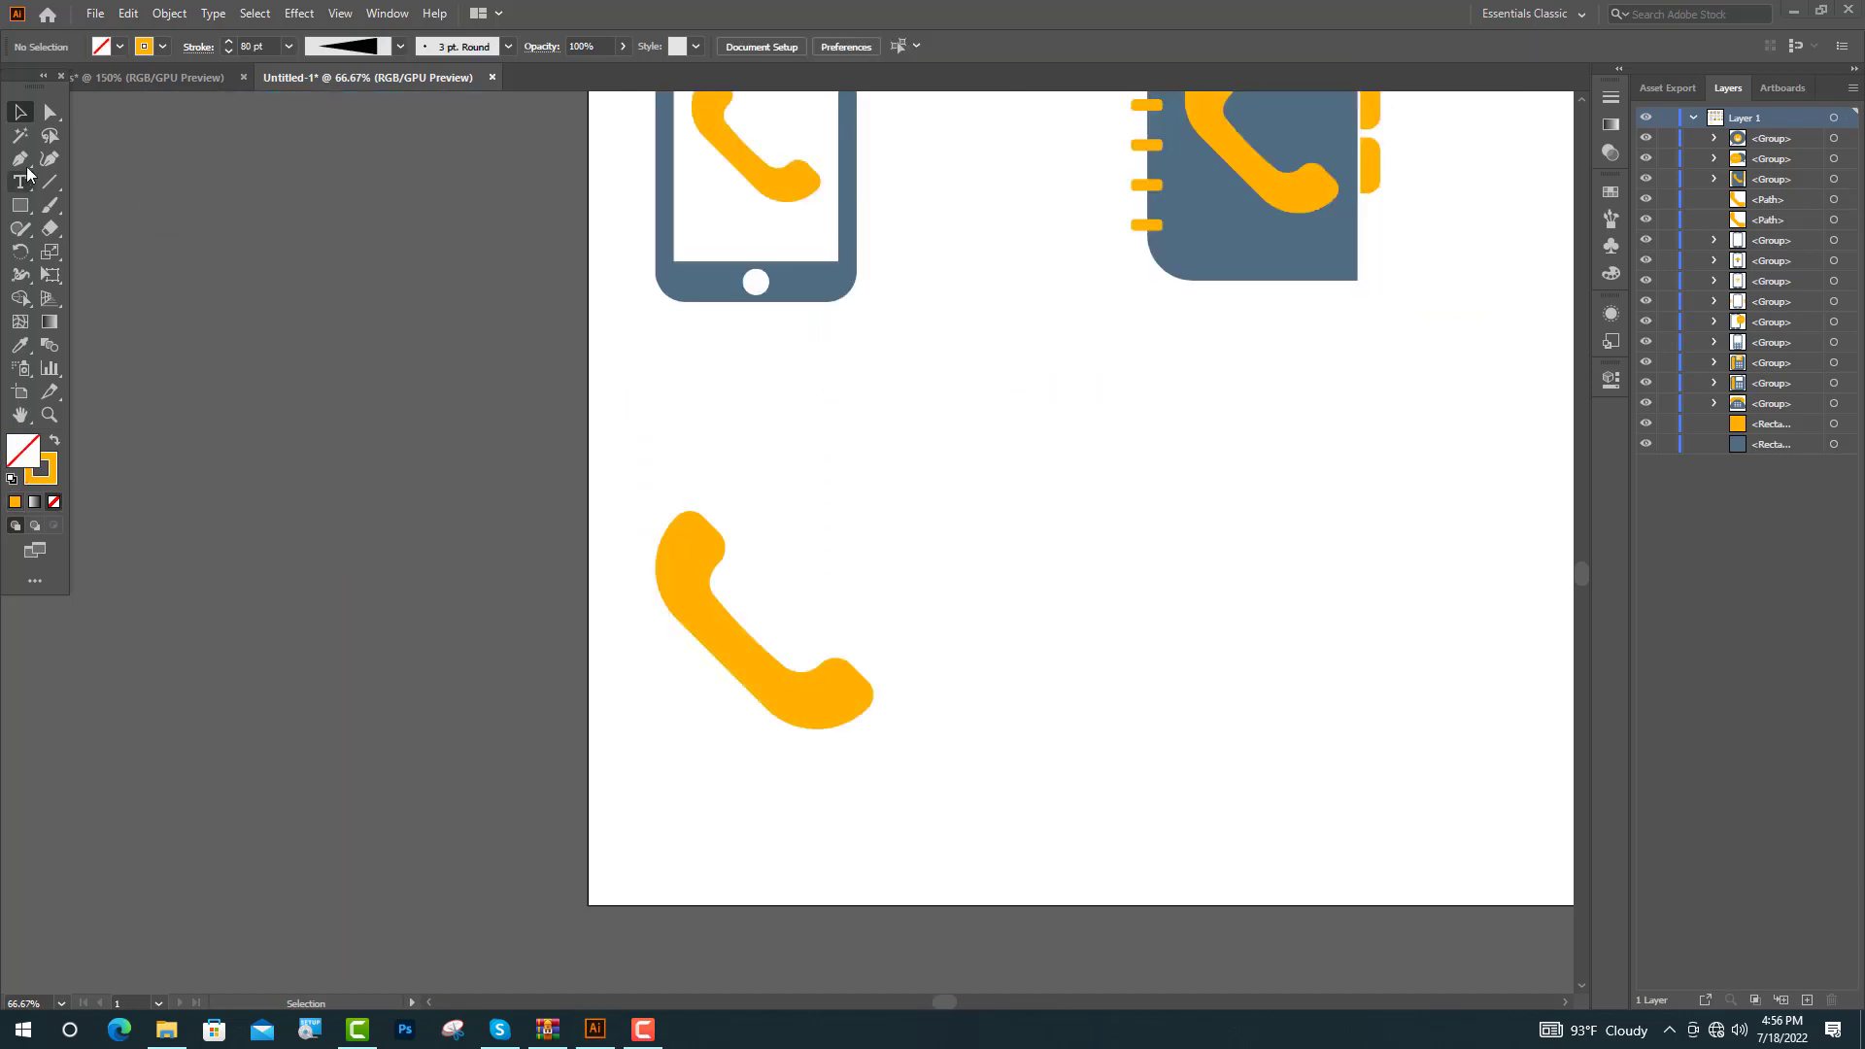
pyautogui.click(23, 162)
pyautogui.click(766, 619)
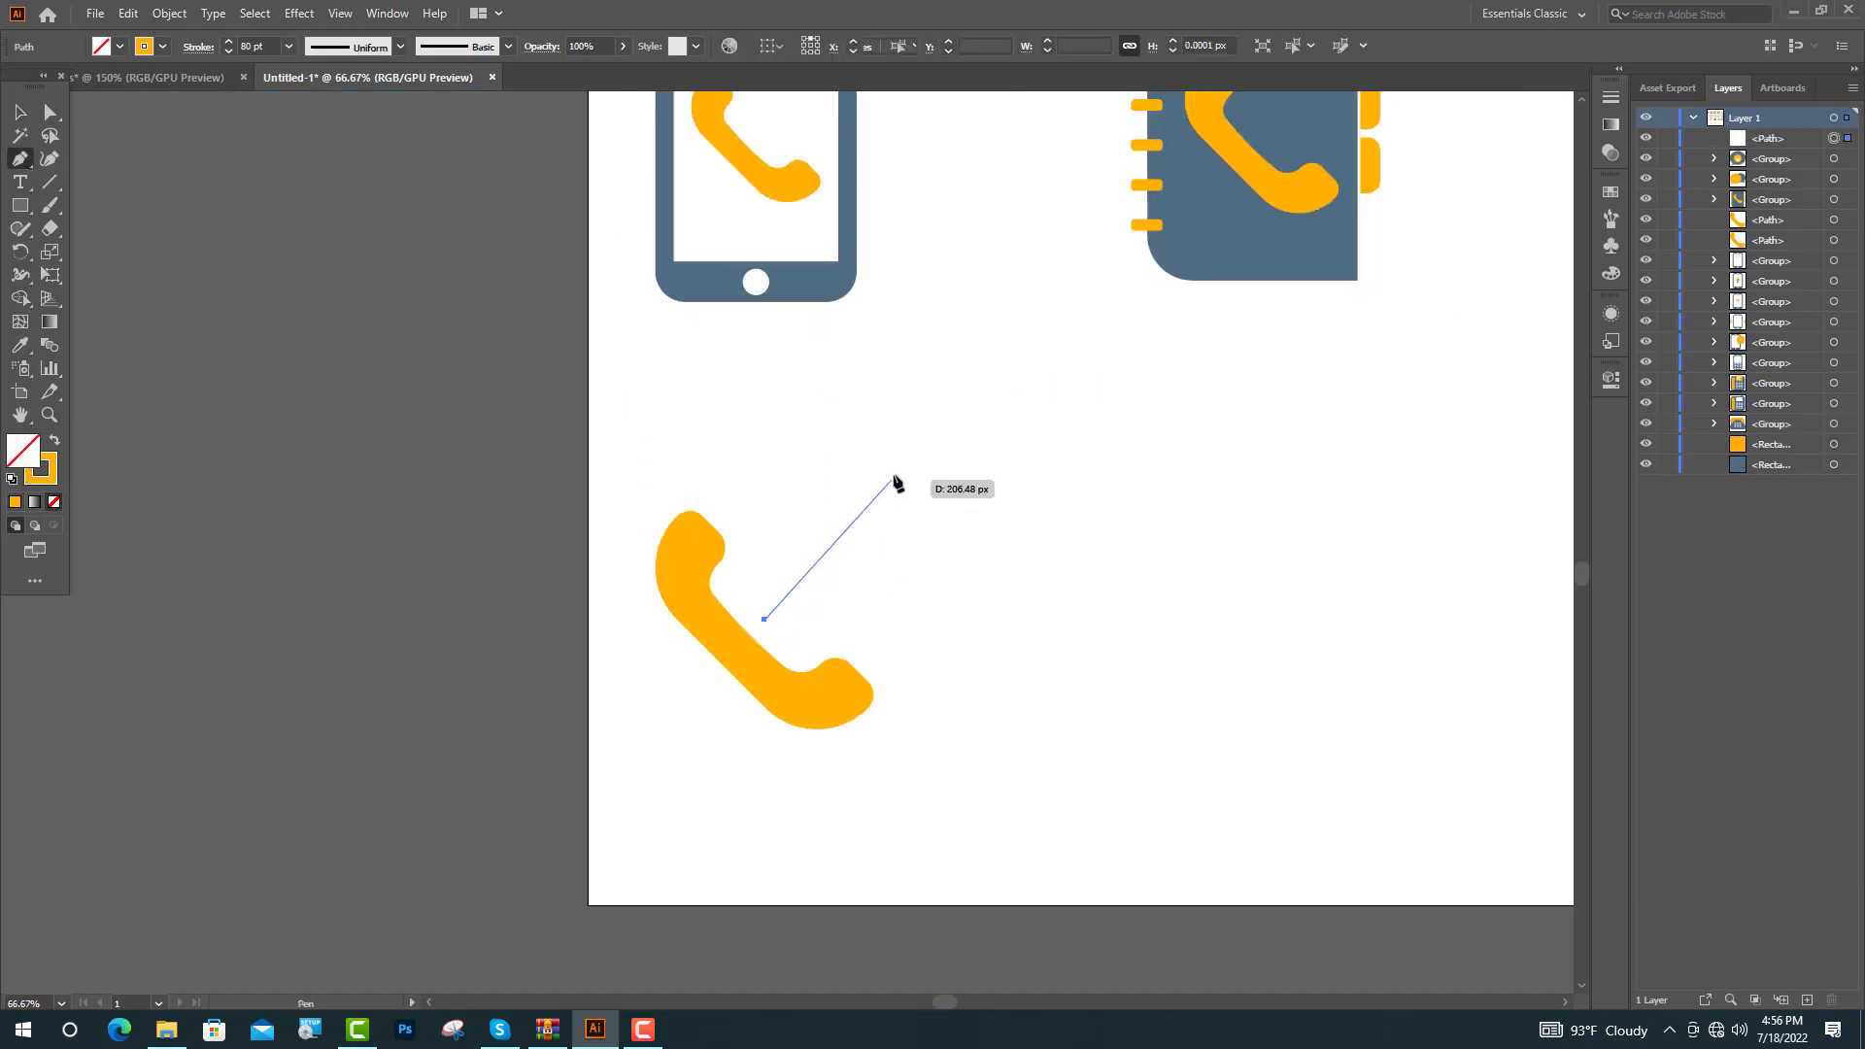
pyautogui.moveTo(924, 457); pyautogui.dragTo(995, 487)
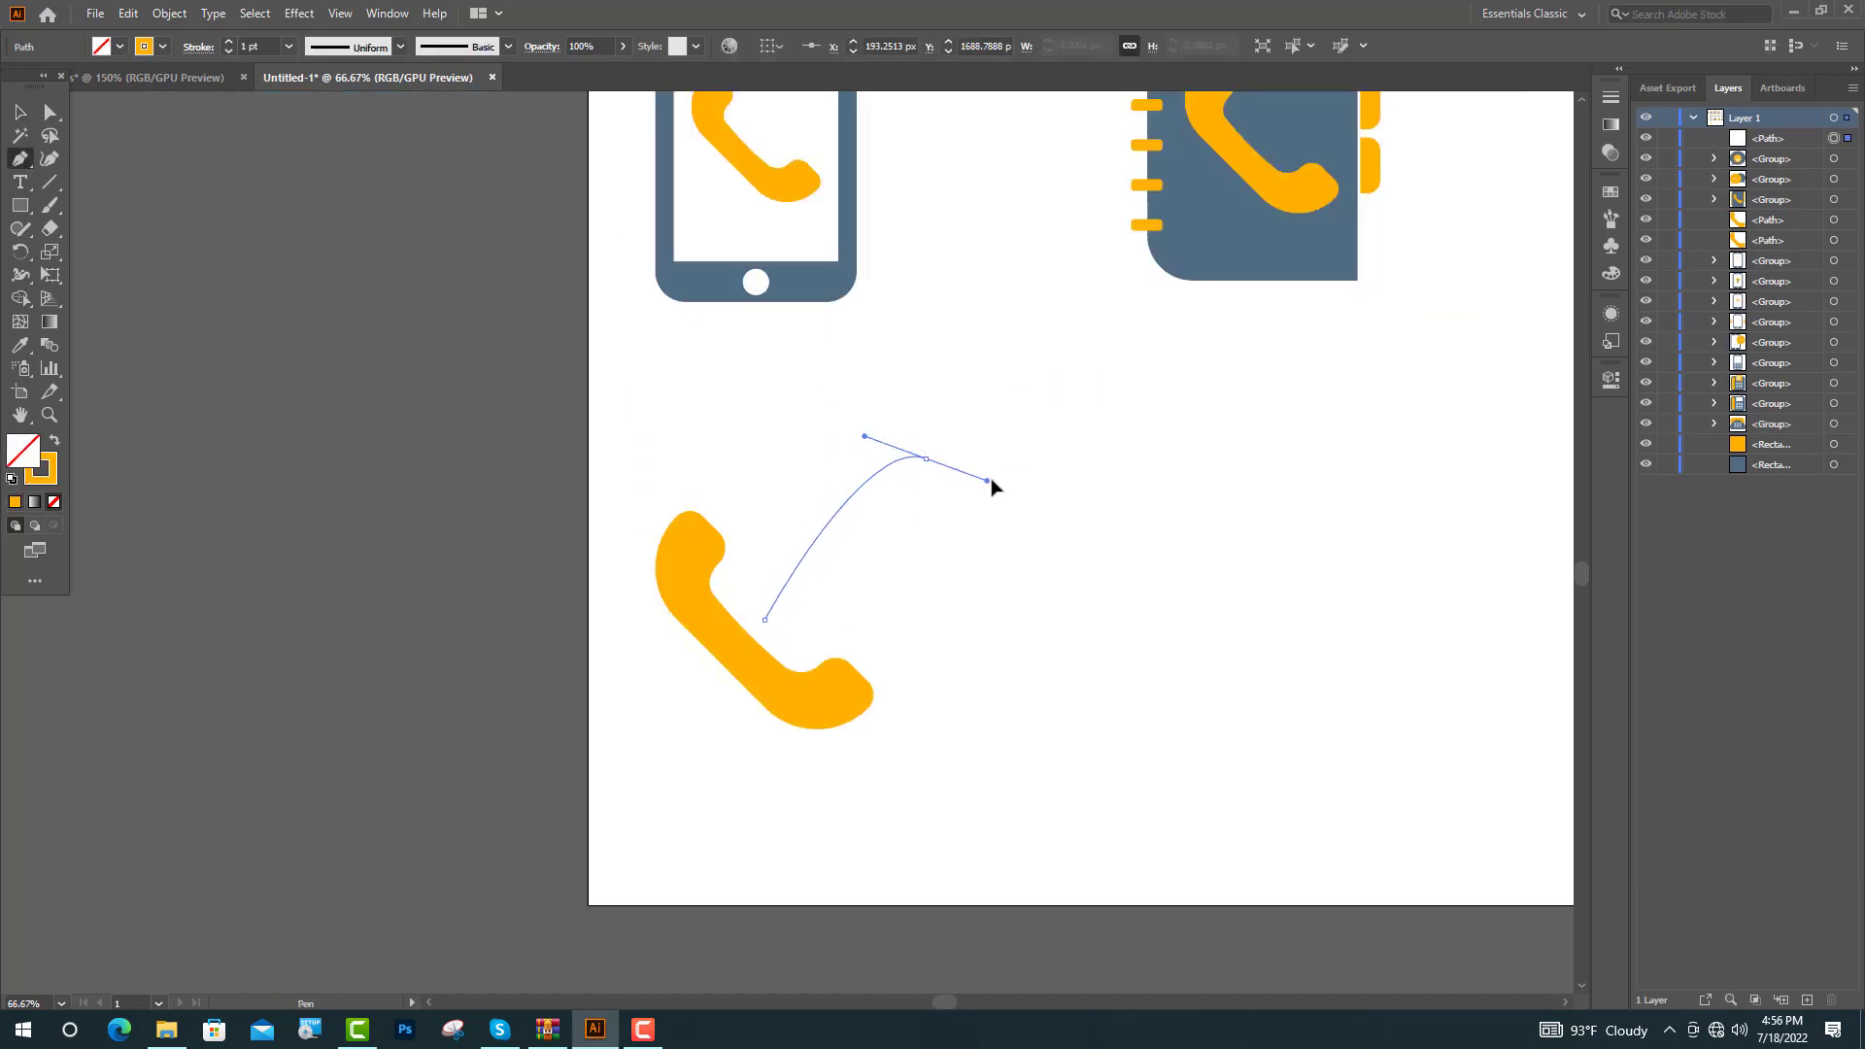
pyautogui.press('v')
pyautogui.click(195, 528)
# Step: Give the end of the curved path an Arrow 7 arrowhead at 12% scale
pyautogui.click(785, 512)
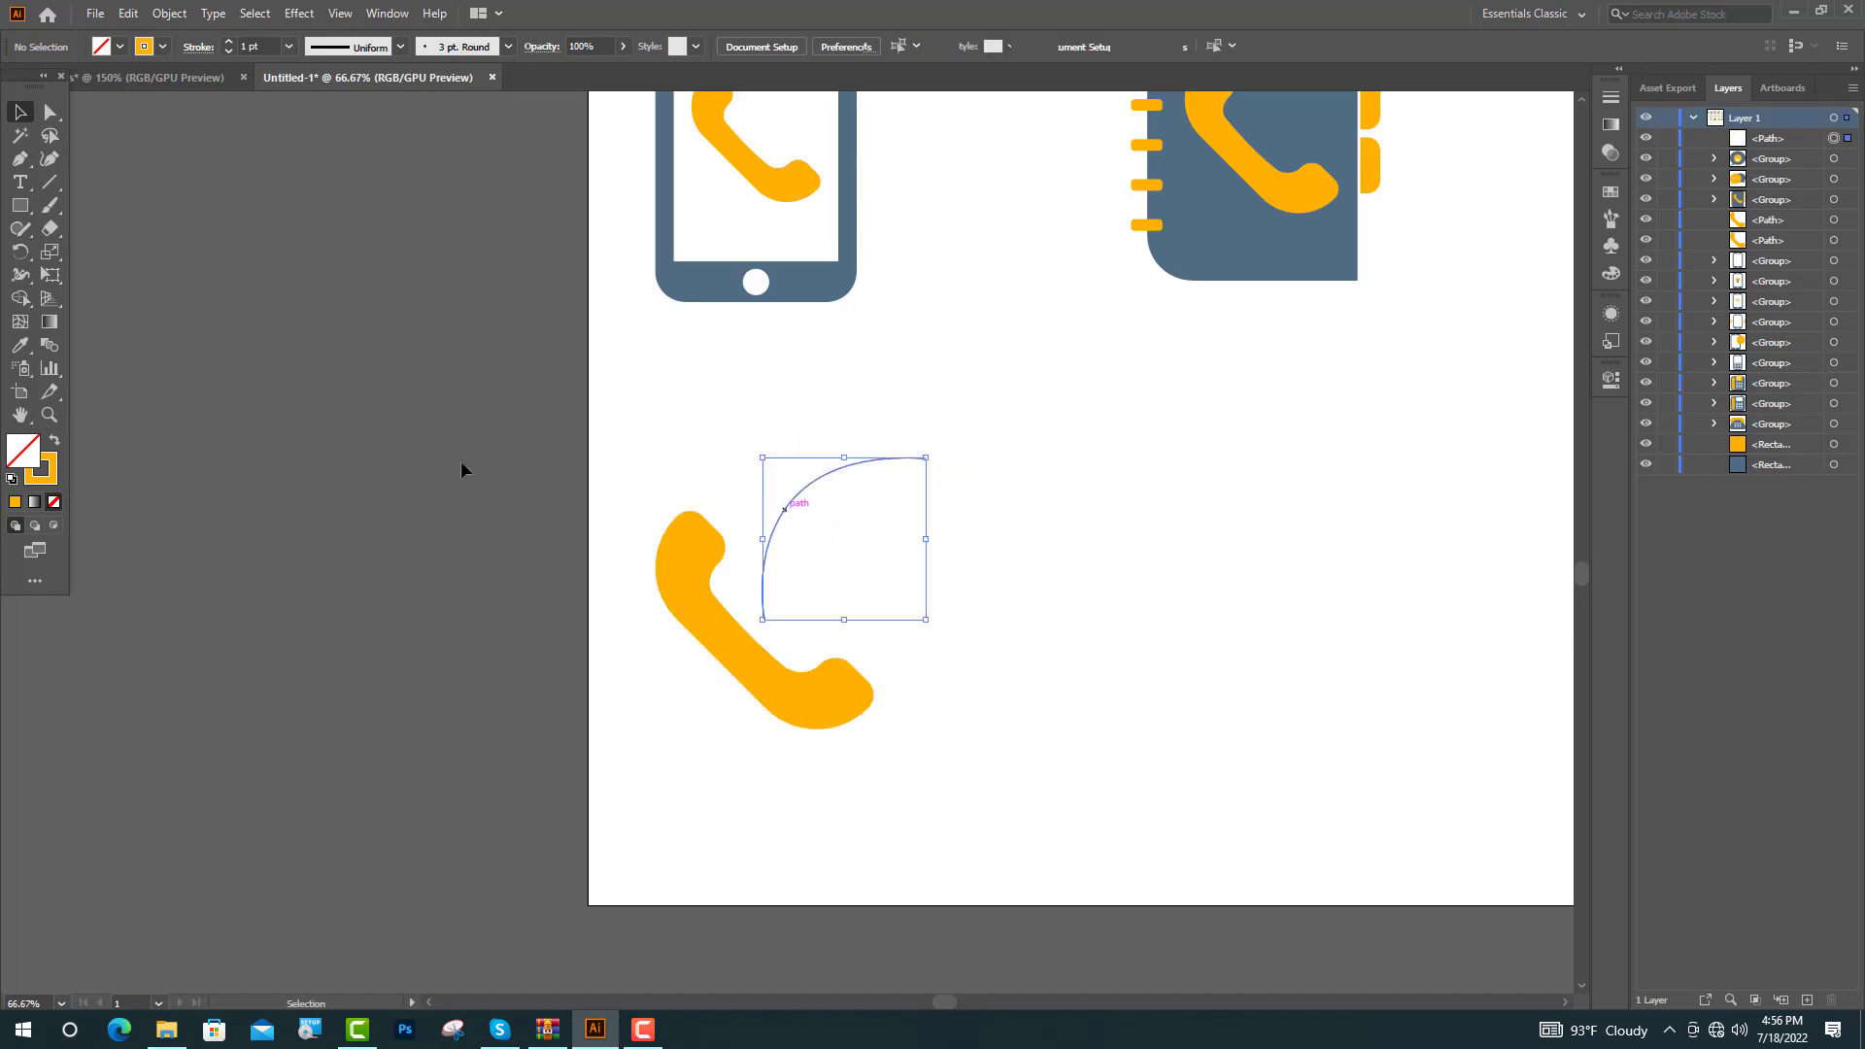
pyautogui.click(189, 49)
pyautogui.hotkey('ctrl', '+')
pyautogui.hotkey('ctrl', '+')
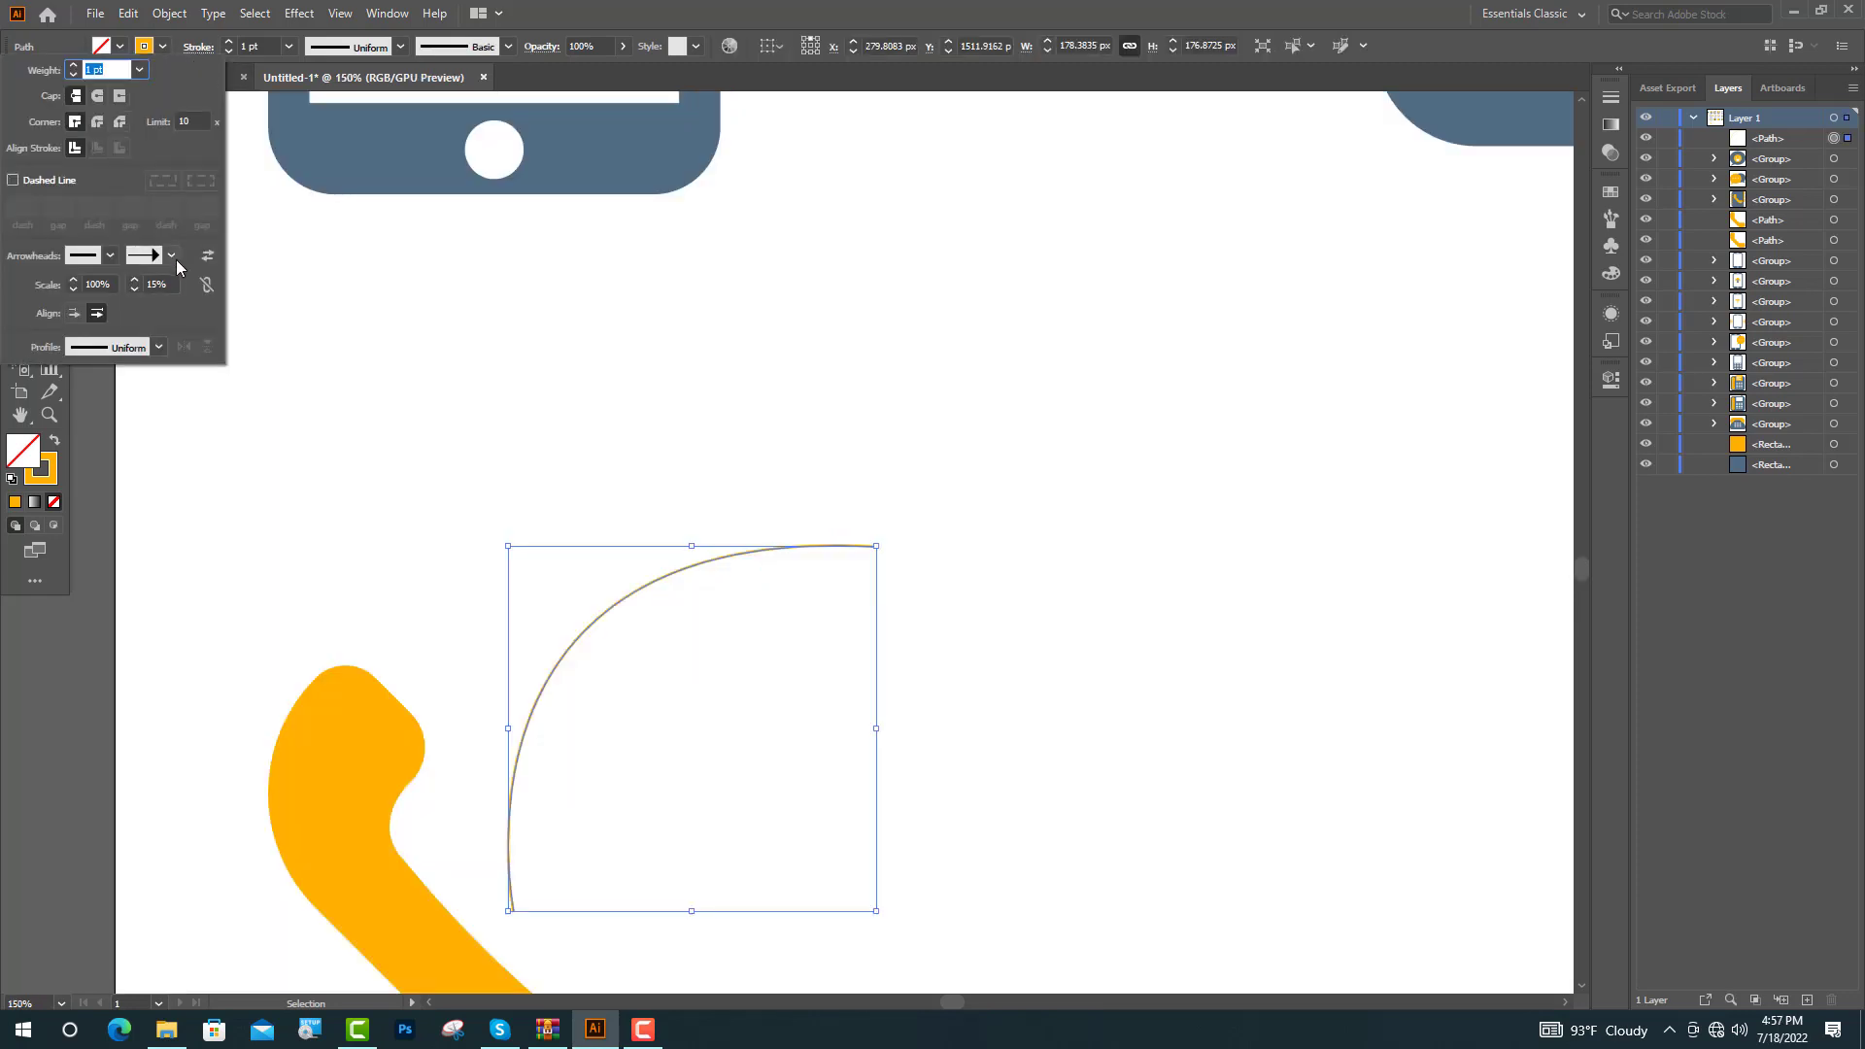
pyautogui.click(172, 255)
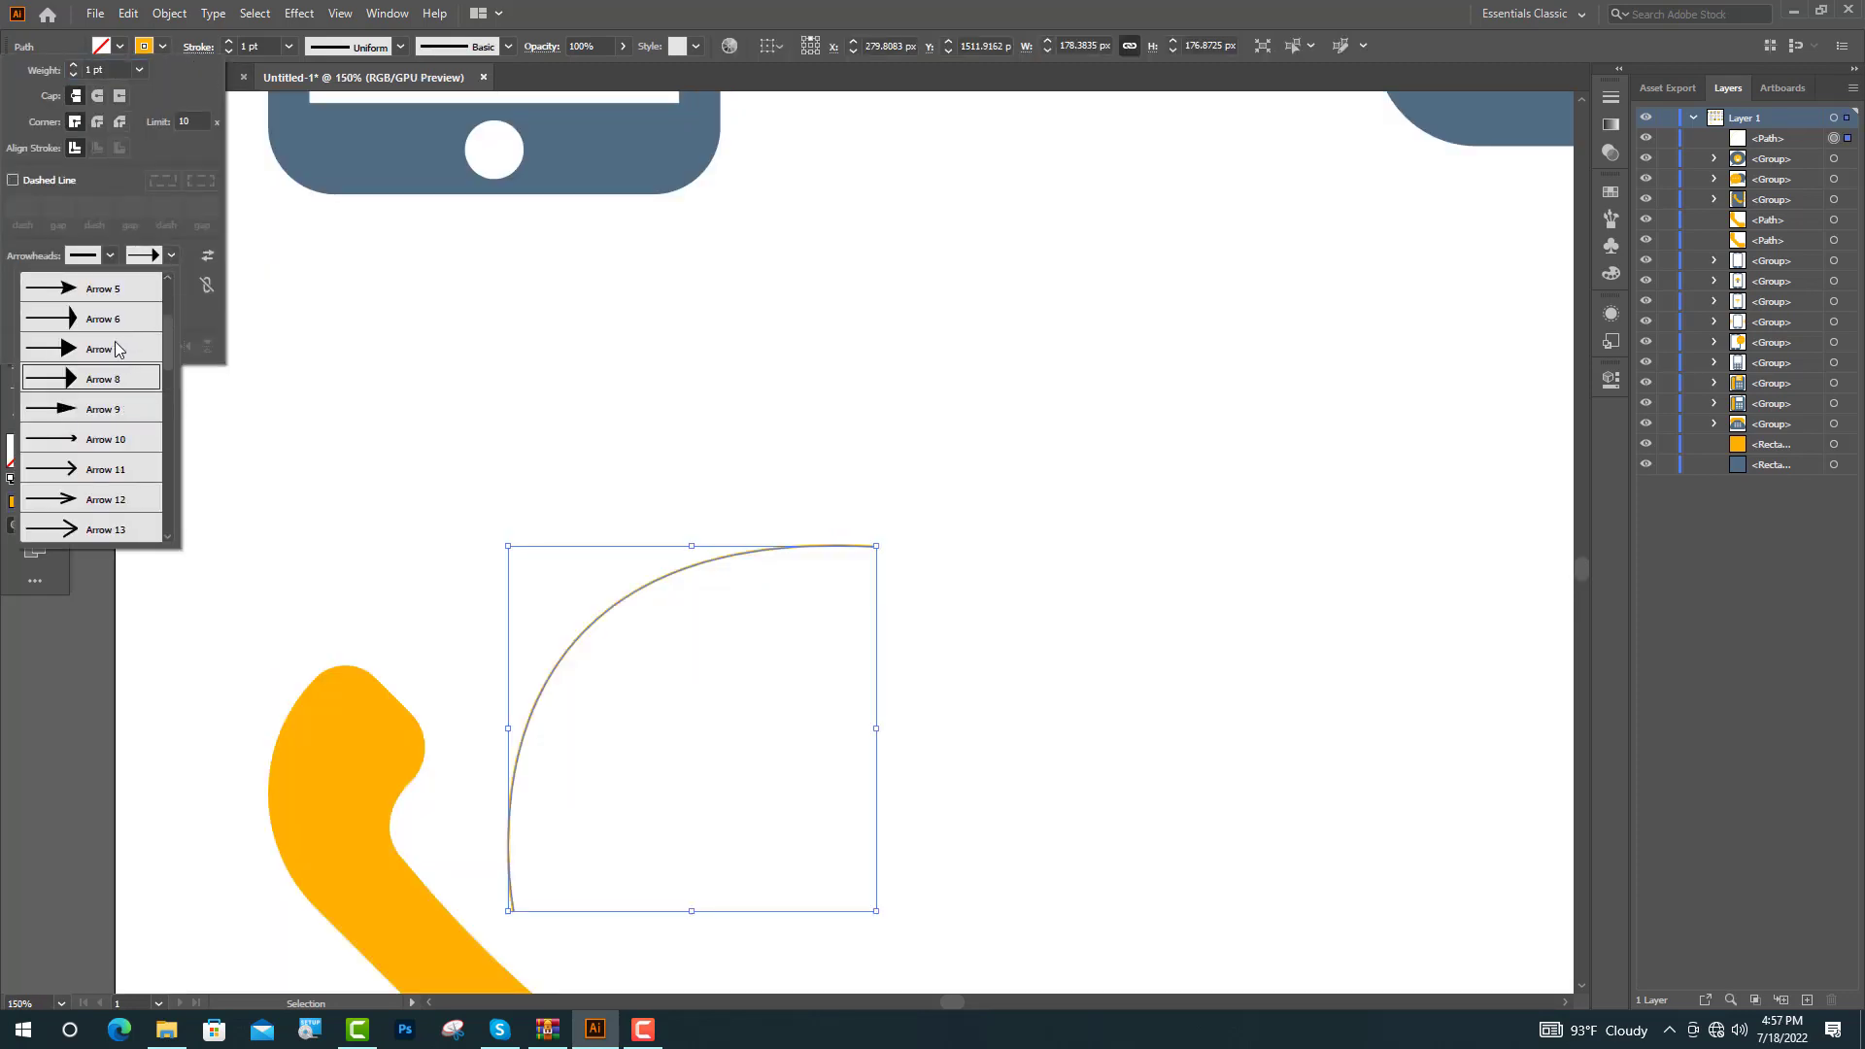
pyautogui.click(97, 348)
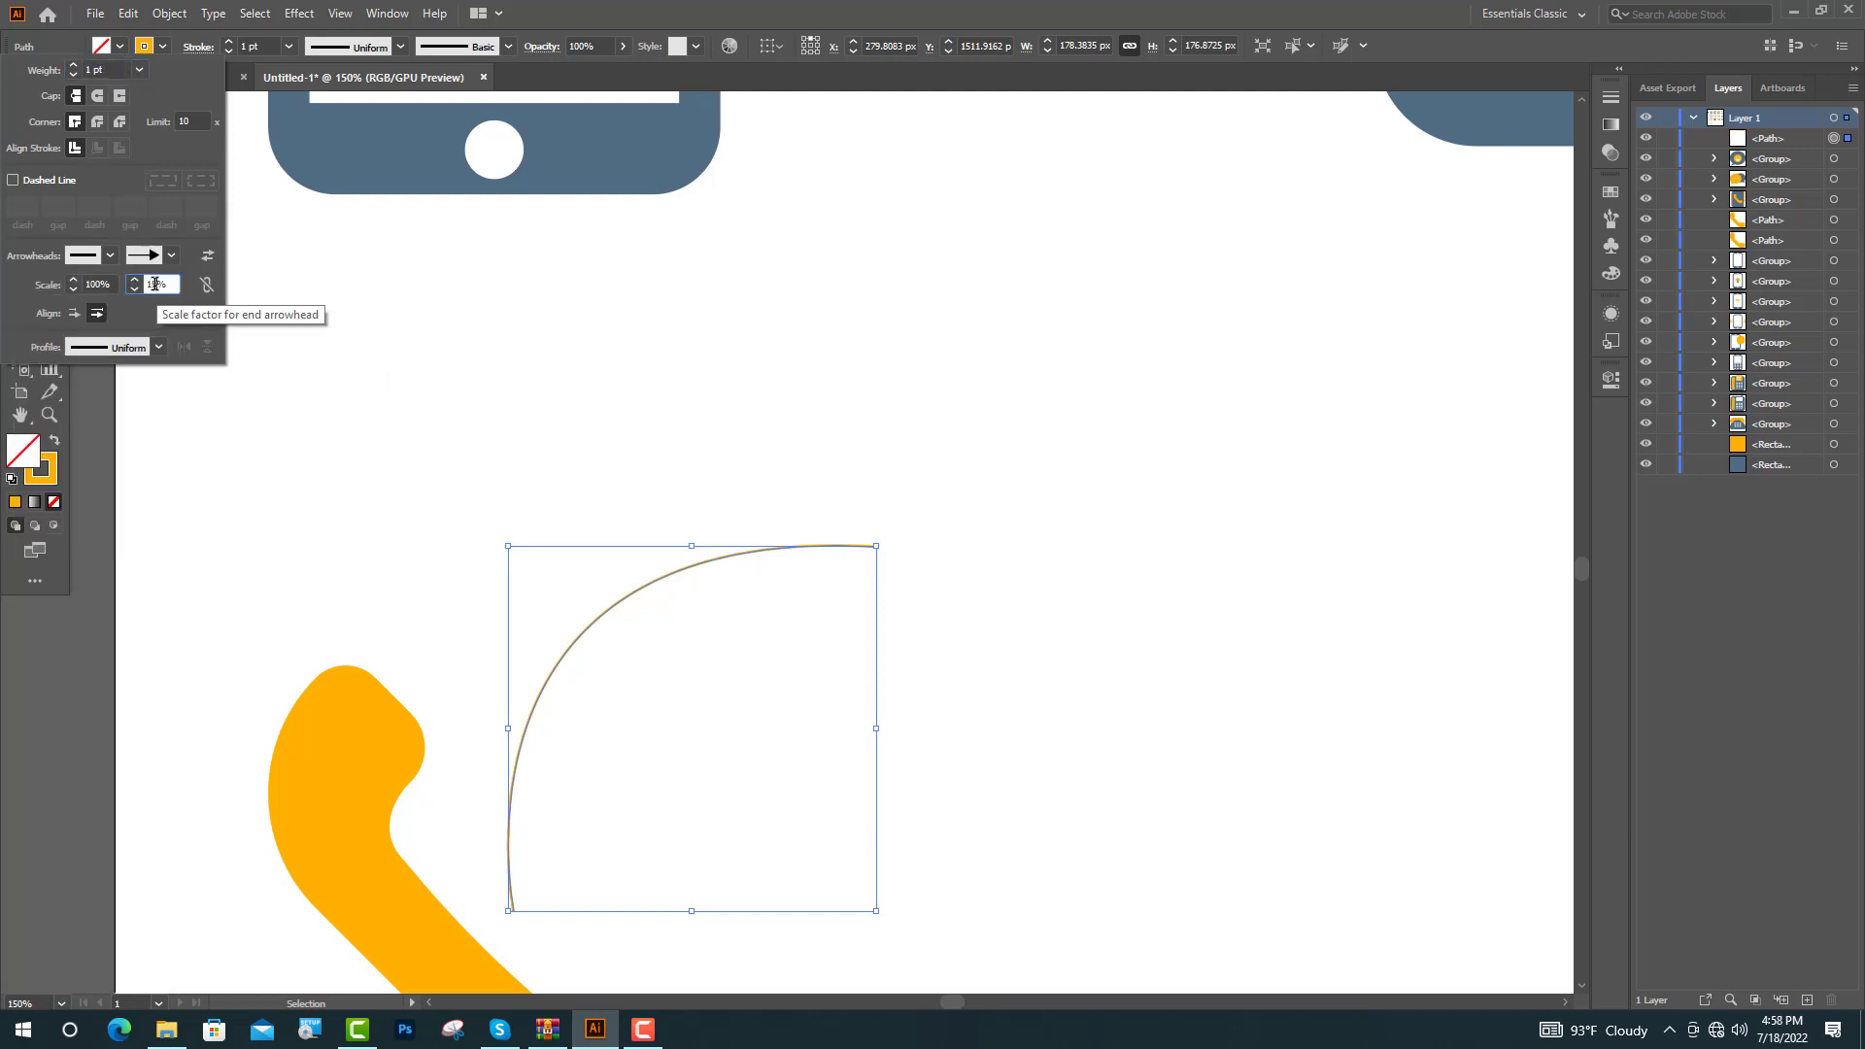
pyautogui.press('Tab')
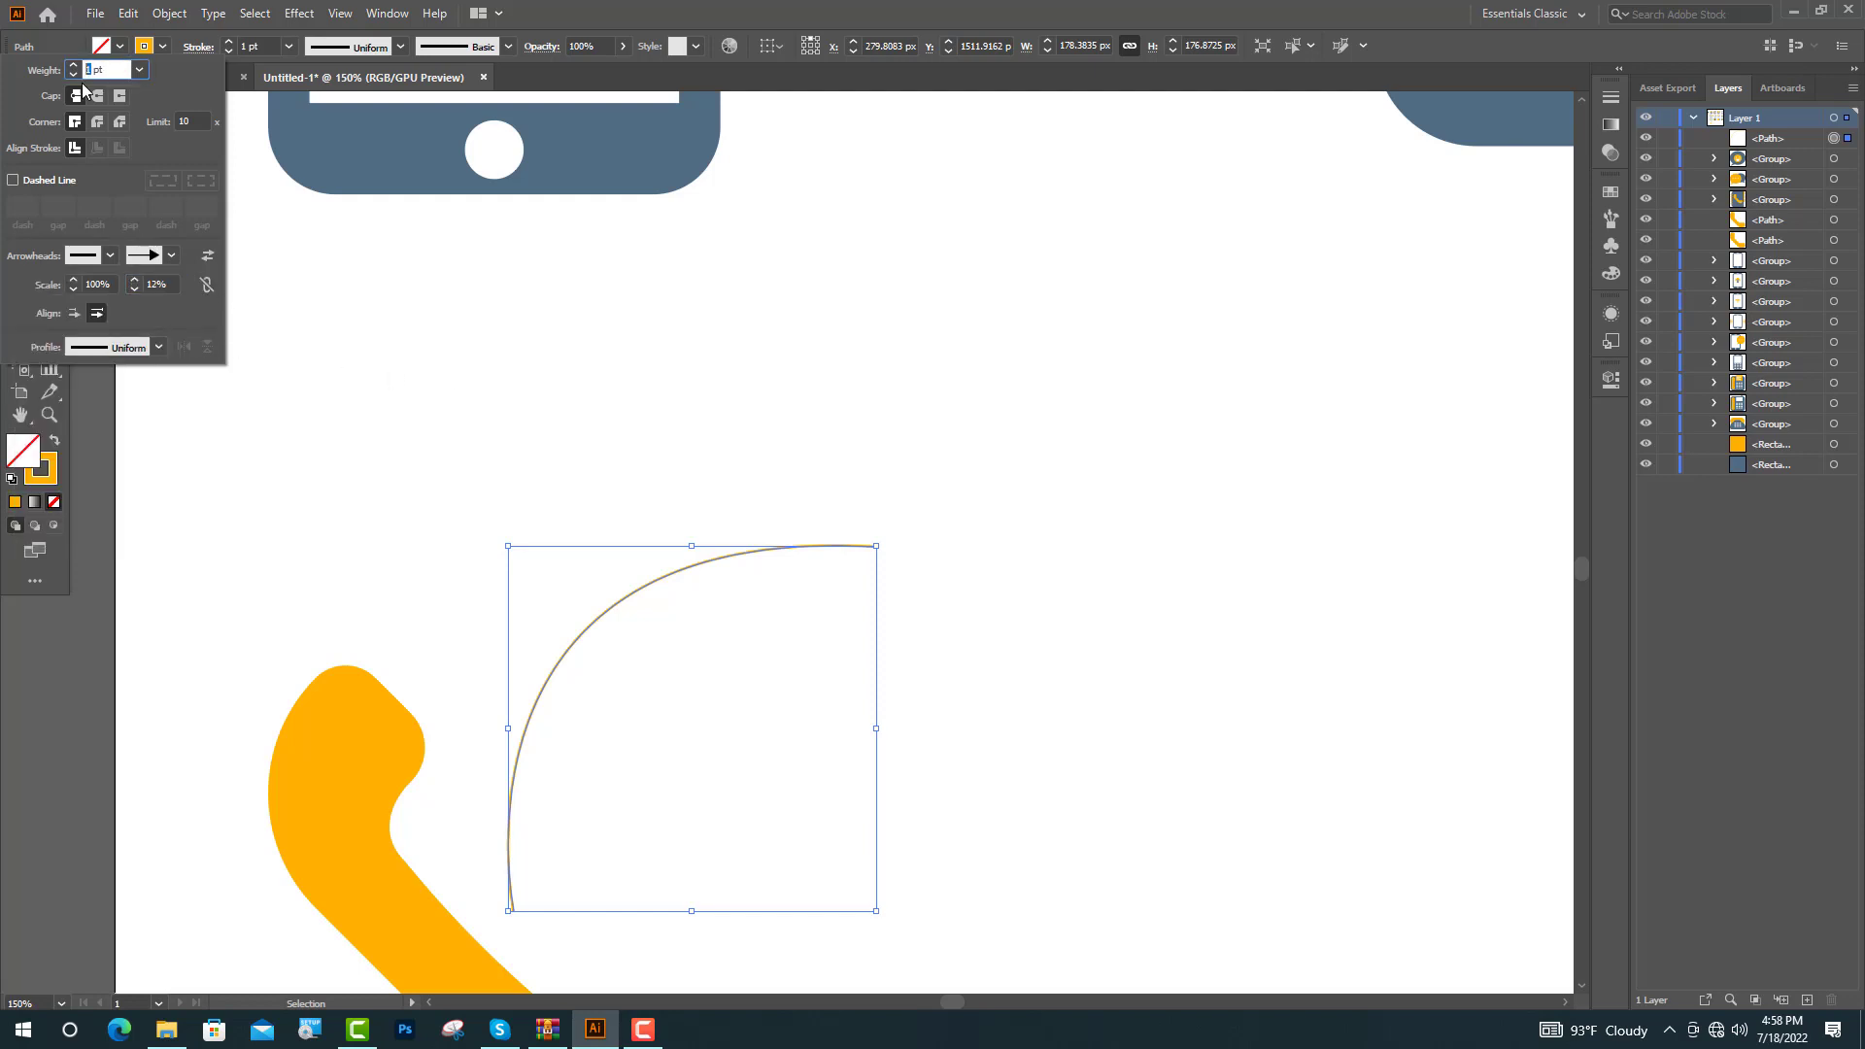
# Step: Set the curved arrow's stroke weight to 80 pt and apply Width Profile 4, flipped so the tail tapers to a point
pyautogui.write('8')
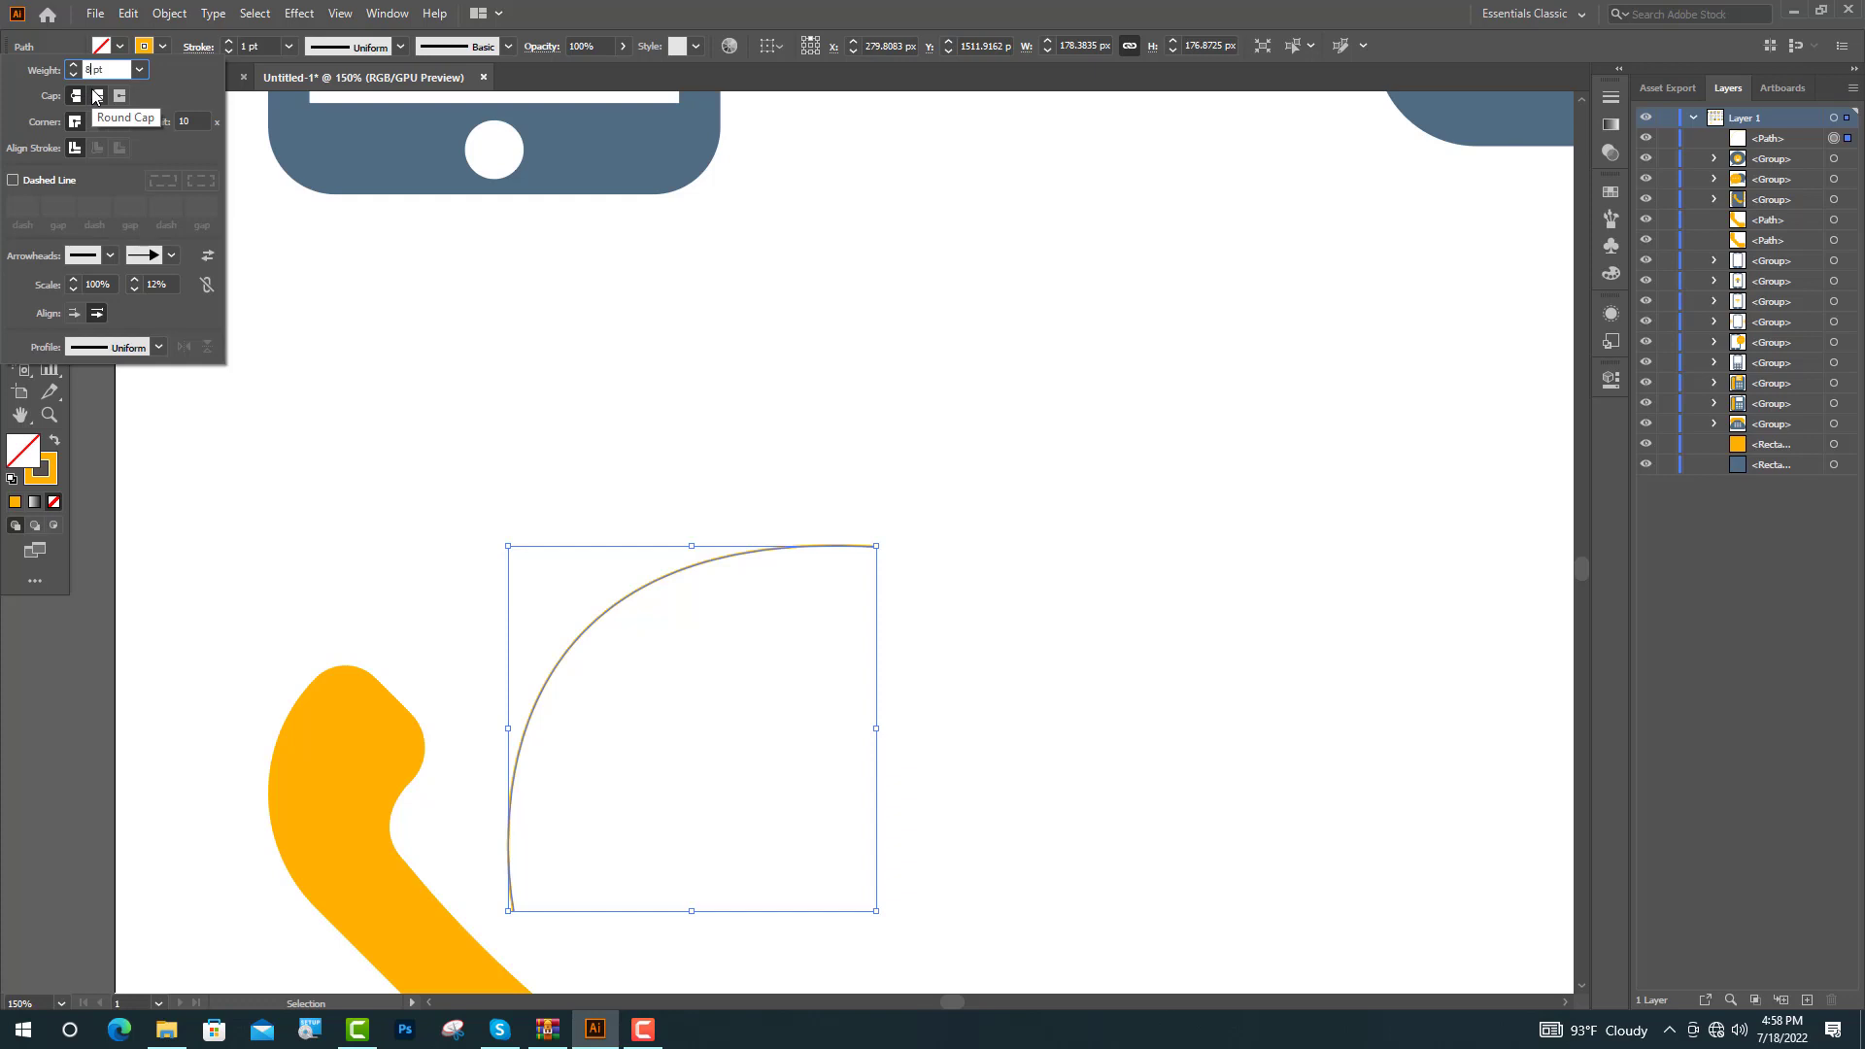
pyautogui.write('0')
pyautogui.press('Return')
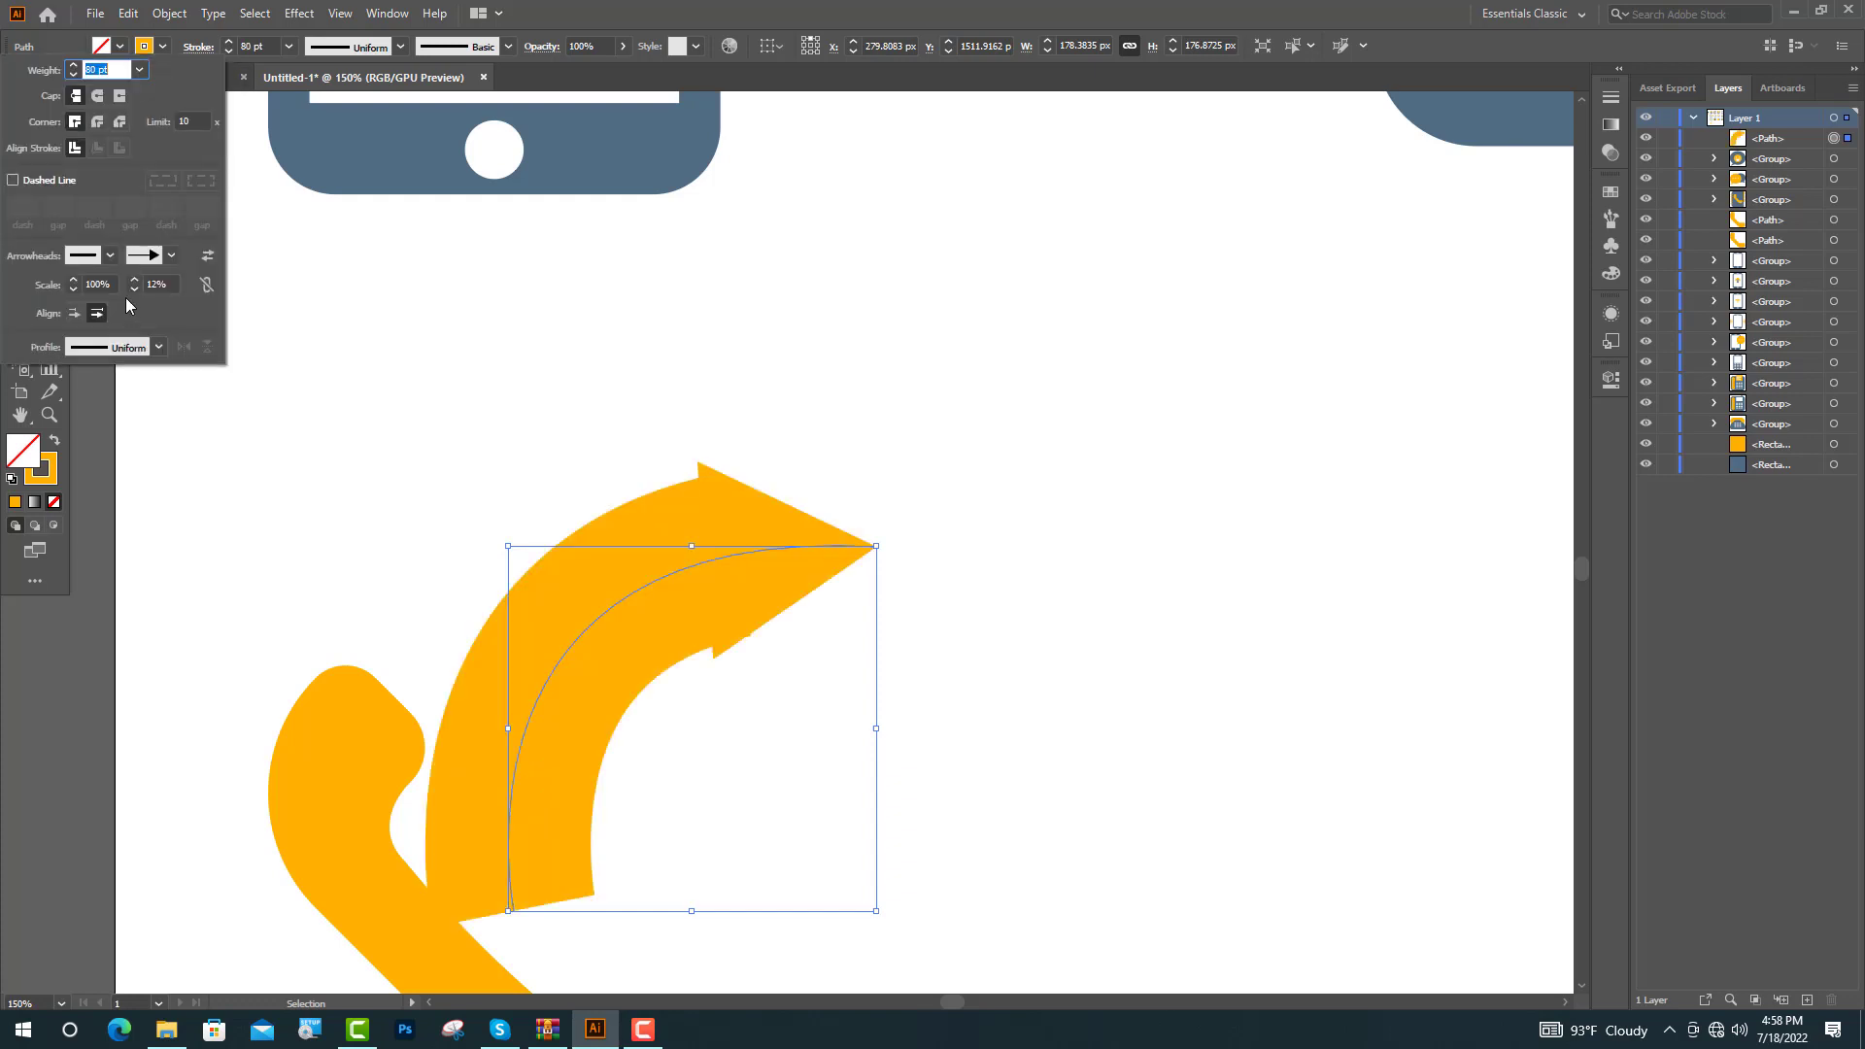
pyautogui.click(159, 348)
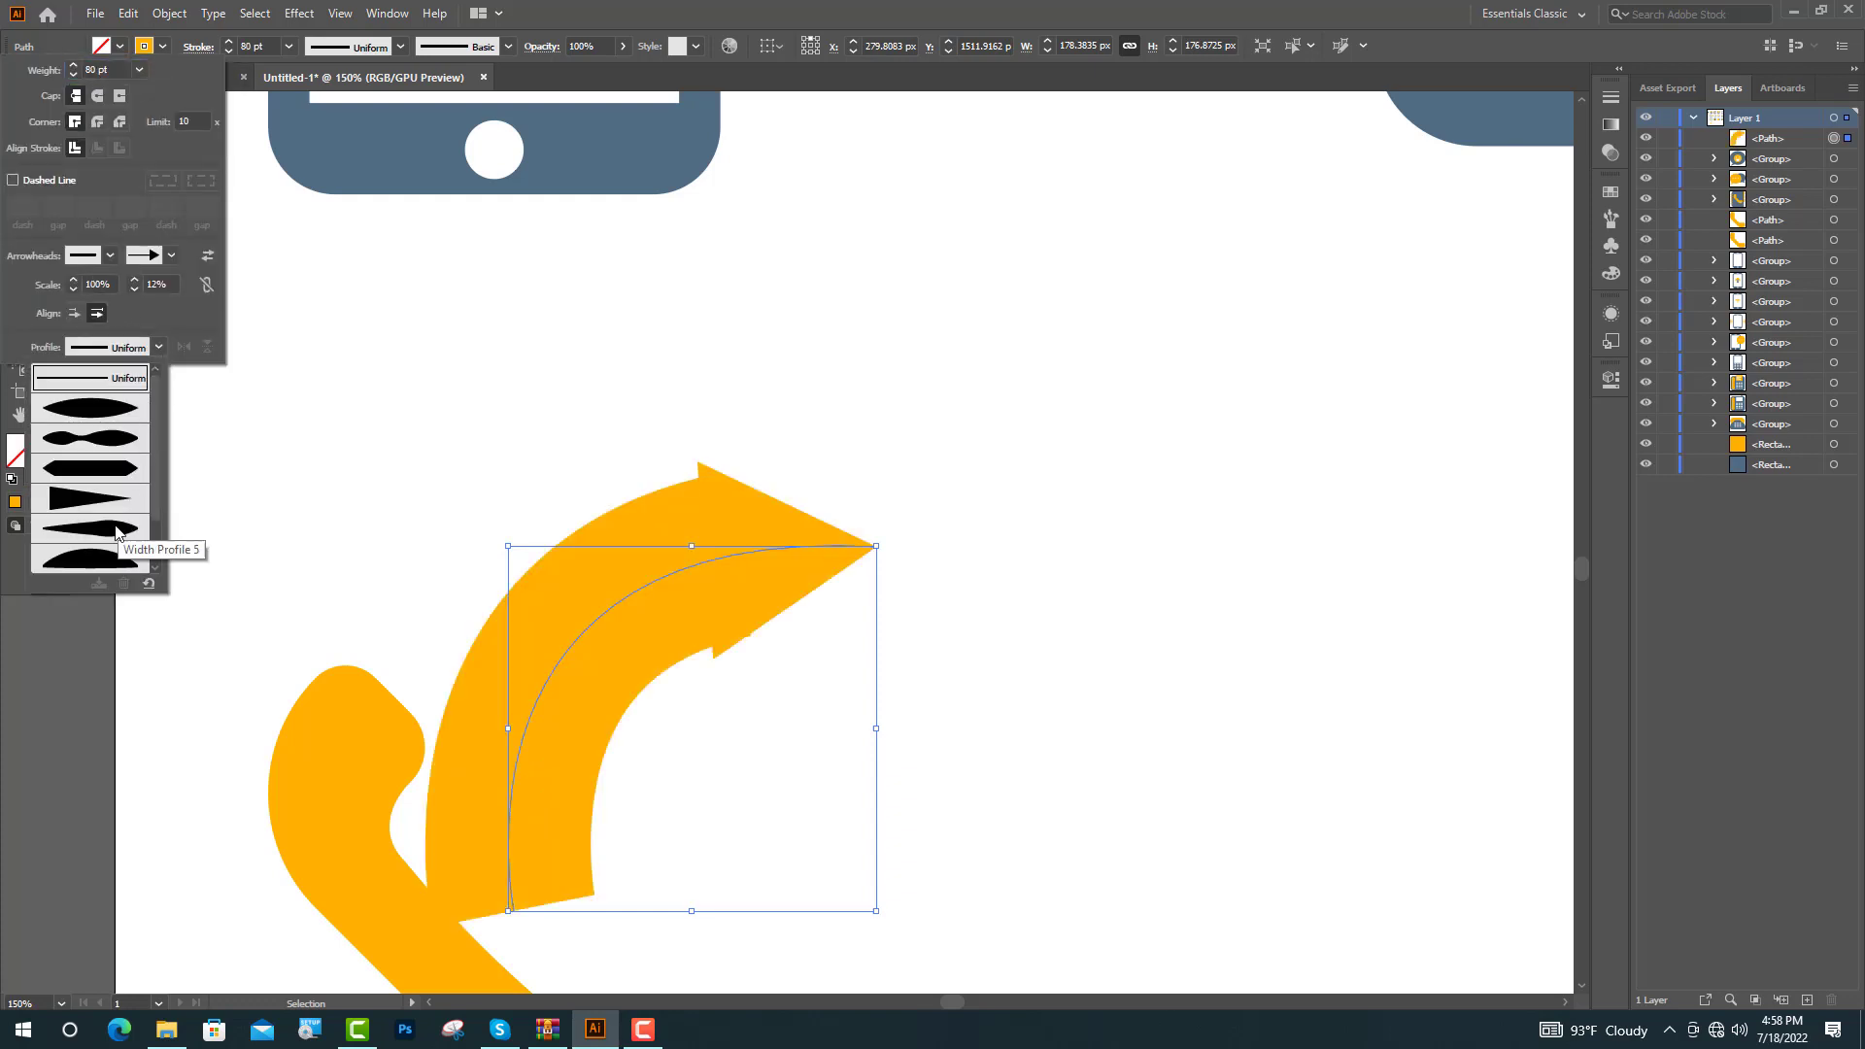
pyautogui.click(96, 442)
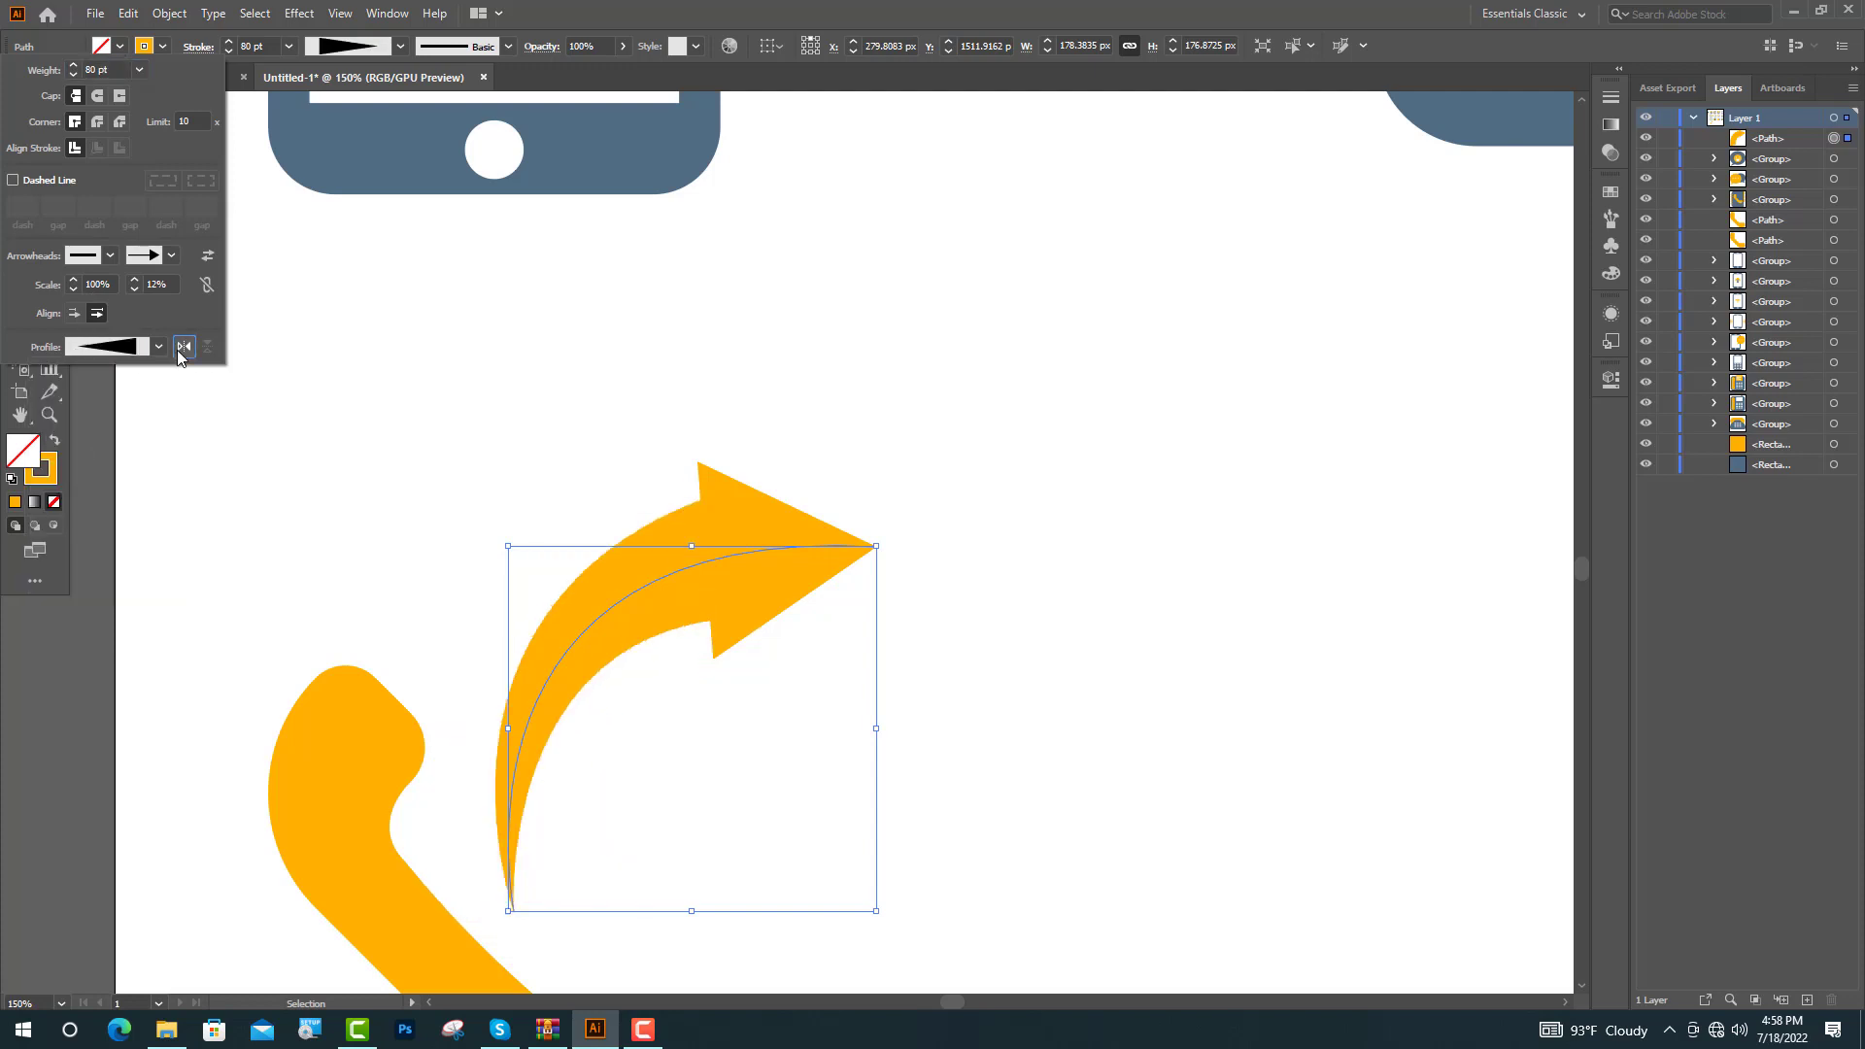
# Step: Expand the curved arrow's appearance and merge its overlapping shaft and head into one shape with the Shape Builder tool
pyautogui.hotkey('ctrl', '-')
pyautogui.hotkey('ctrl', '-')
pyautogui.hotkey('ctrl', '-')
pyautogui.rightClick(596, 567)
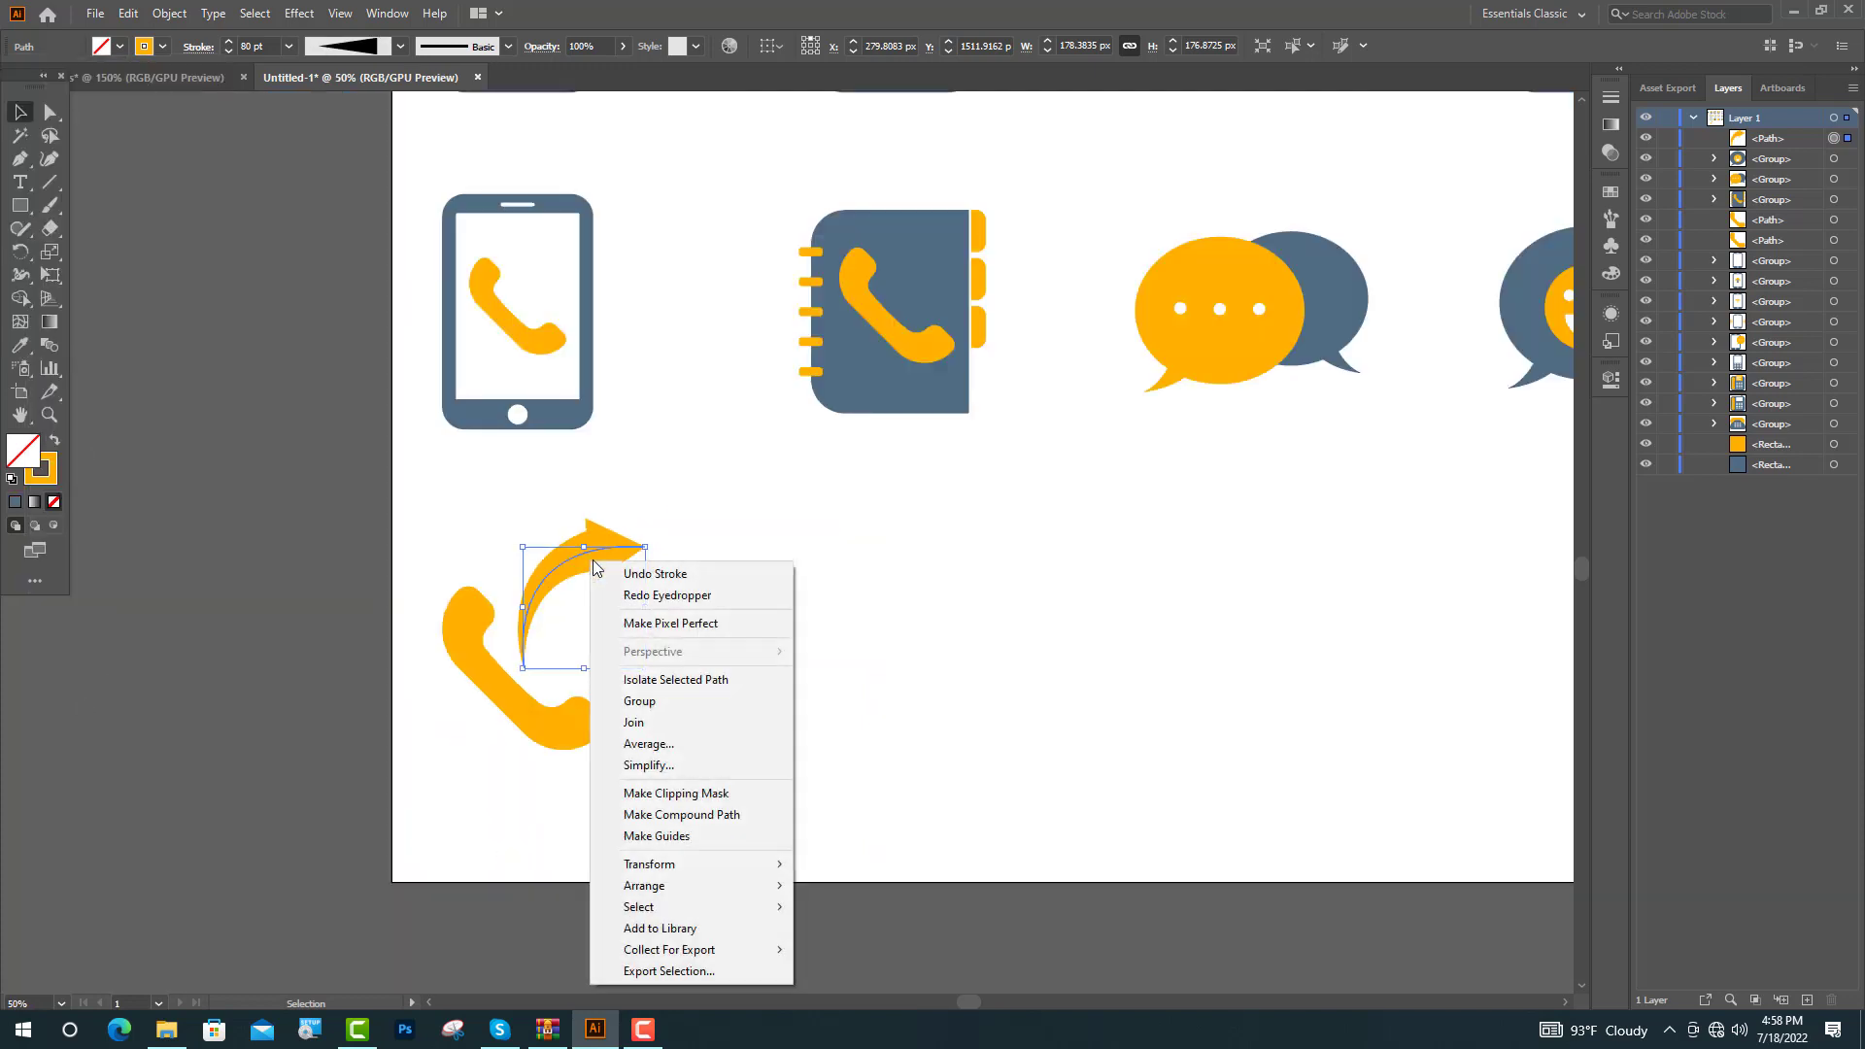
pyautogui.click(183, 21)
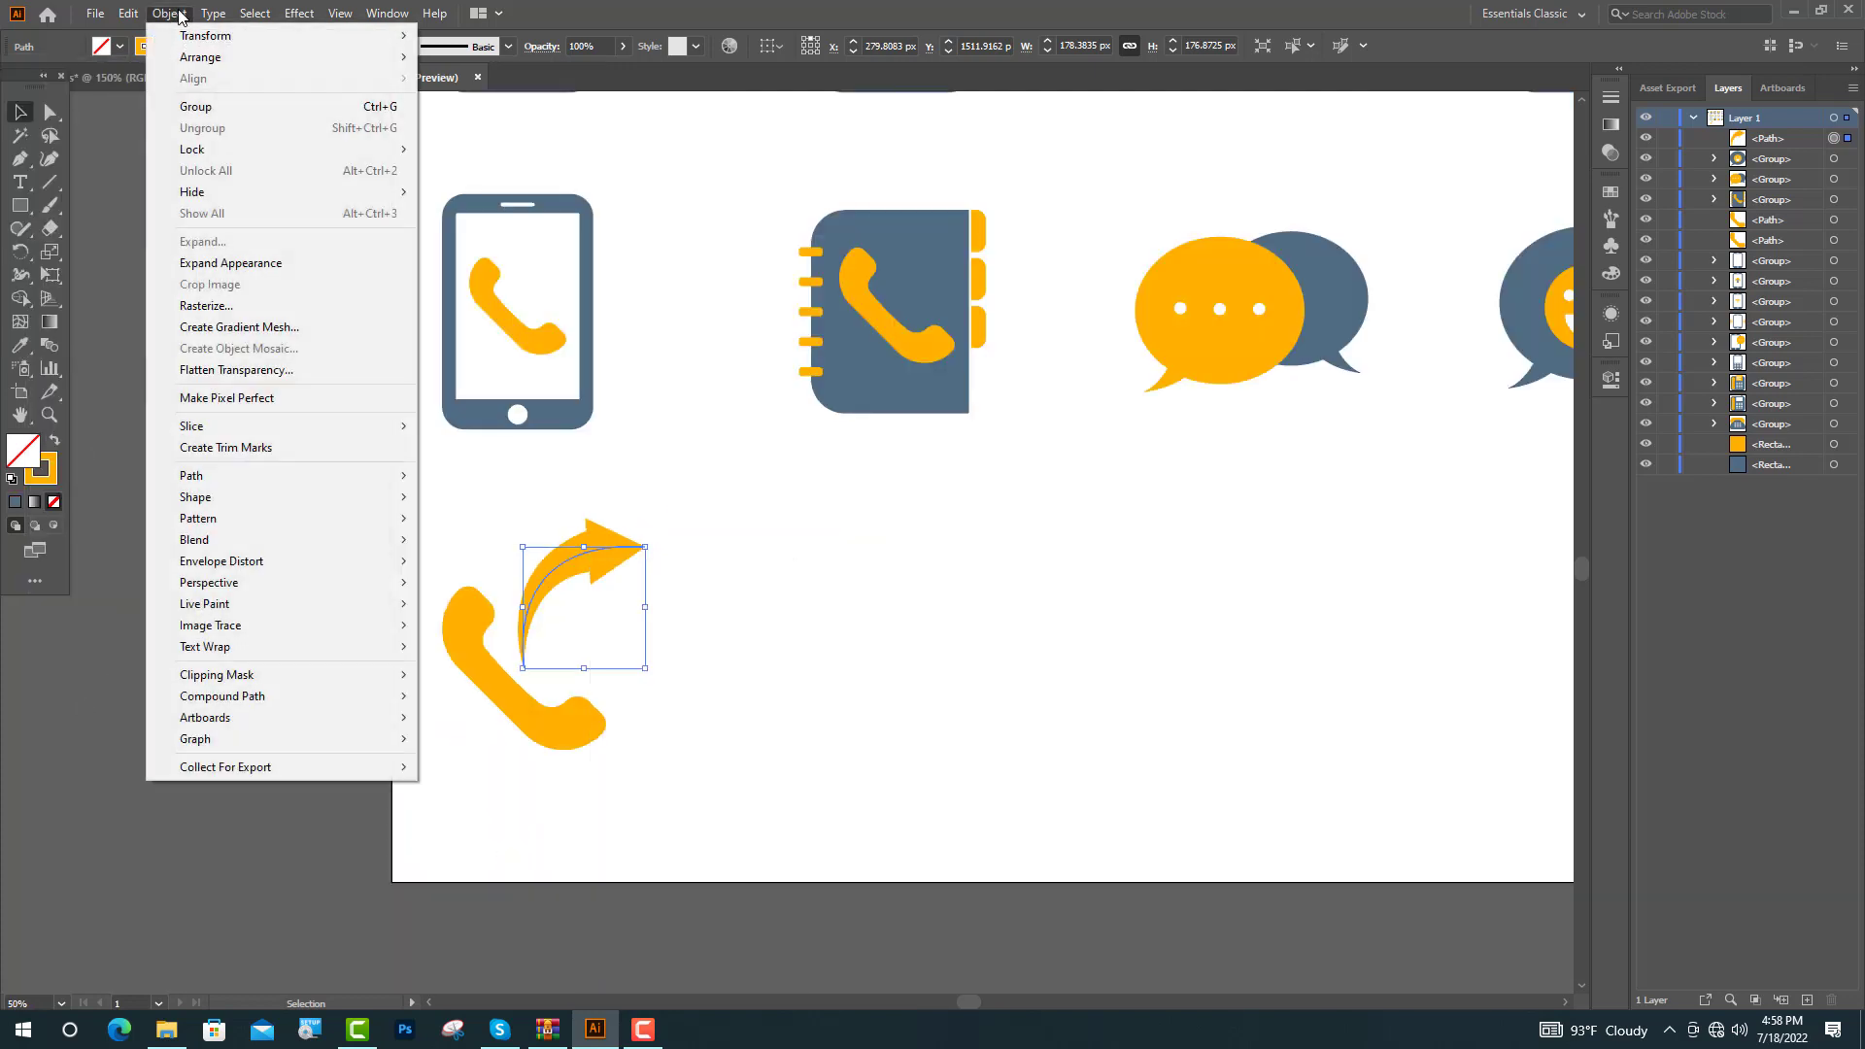
pyautogui.click(214, 258)
pyautogui.click(19, 301)
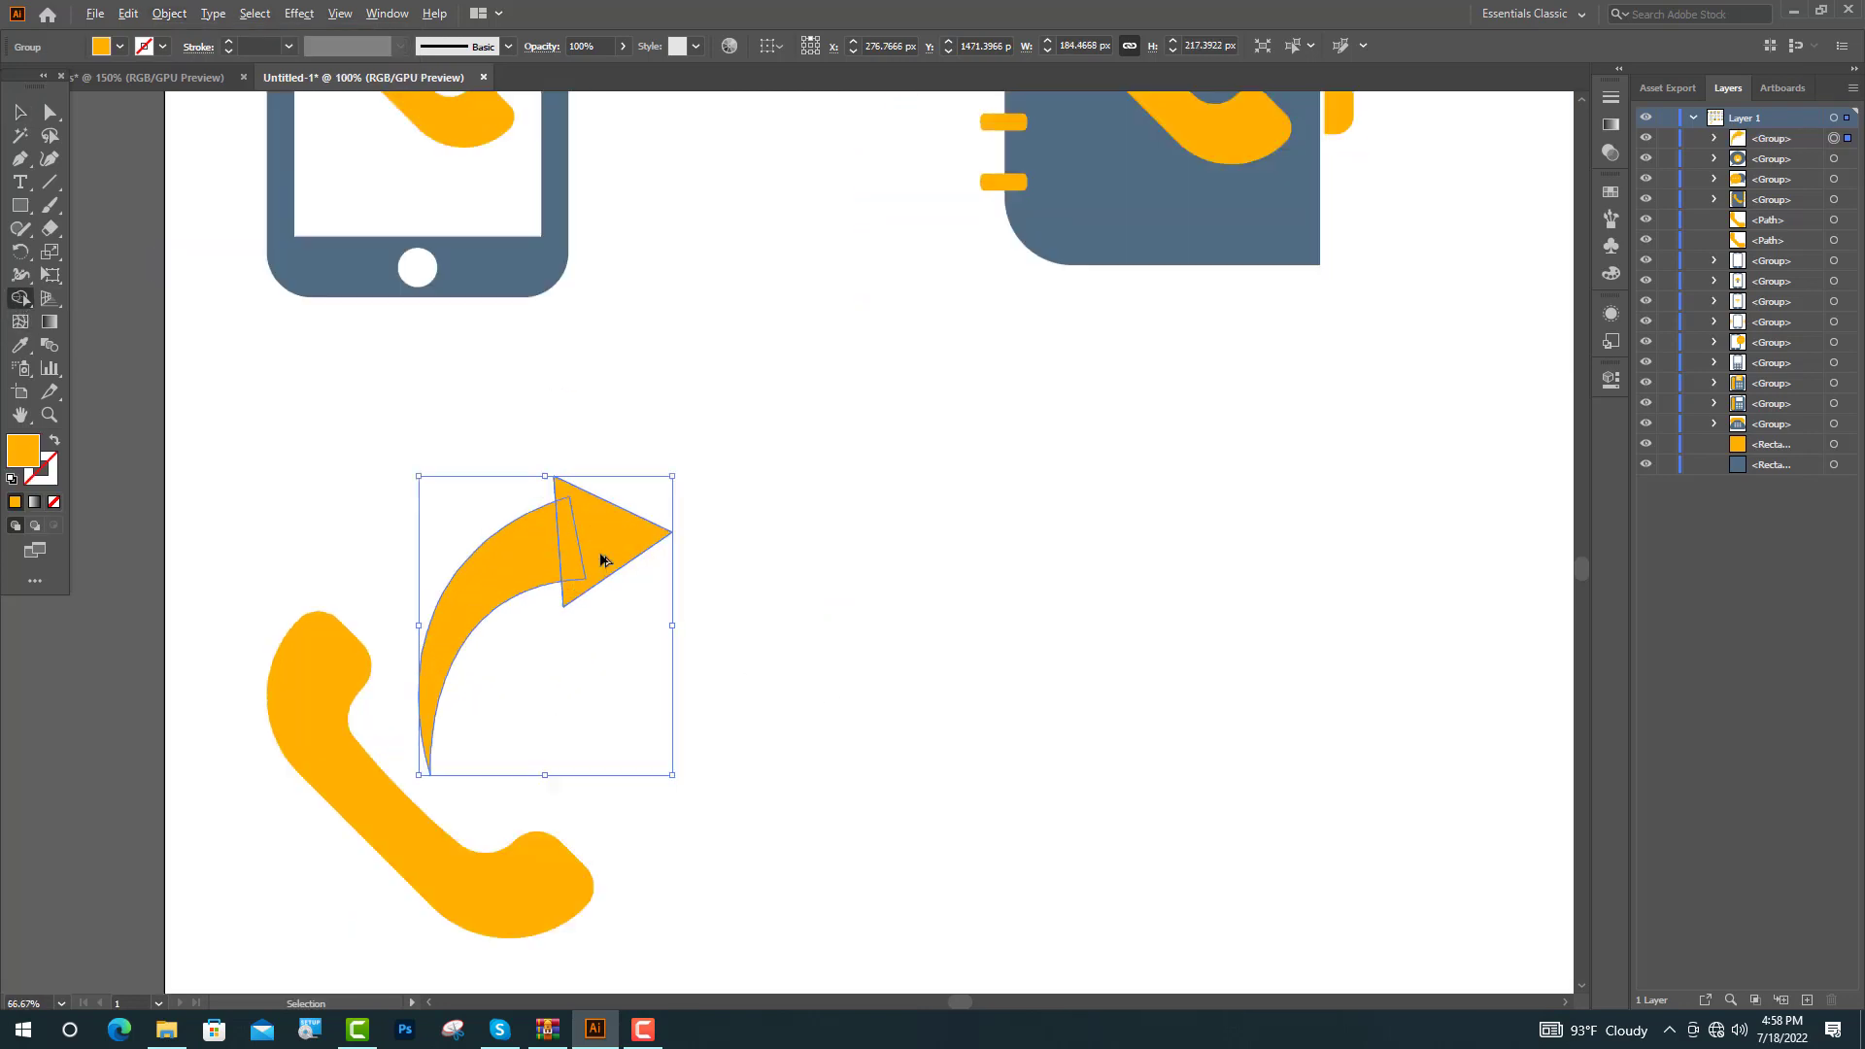
pyautogui.scroll(2, 609, 560)
pyautogui.click(597, 557)
# Step: Recolor the arrow with the smartphone body's blue, reduce it to about 136 px wide and place it closer to the handset
pyautogui.press('i')
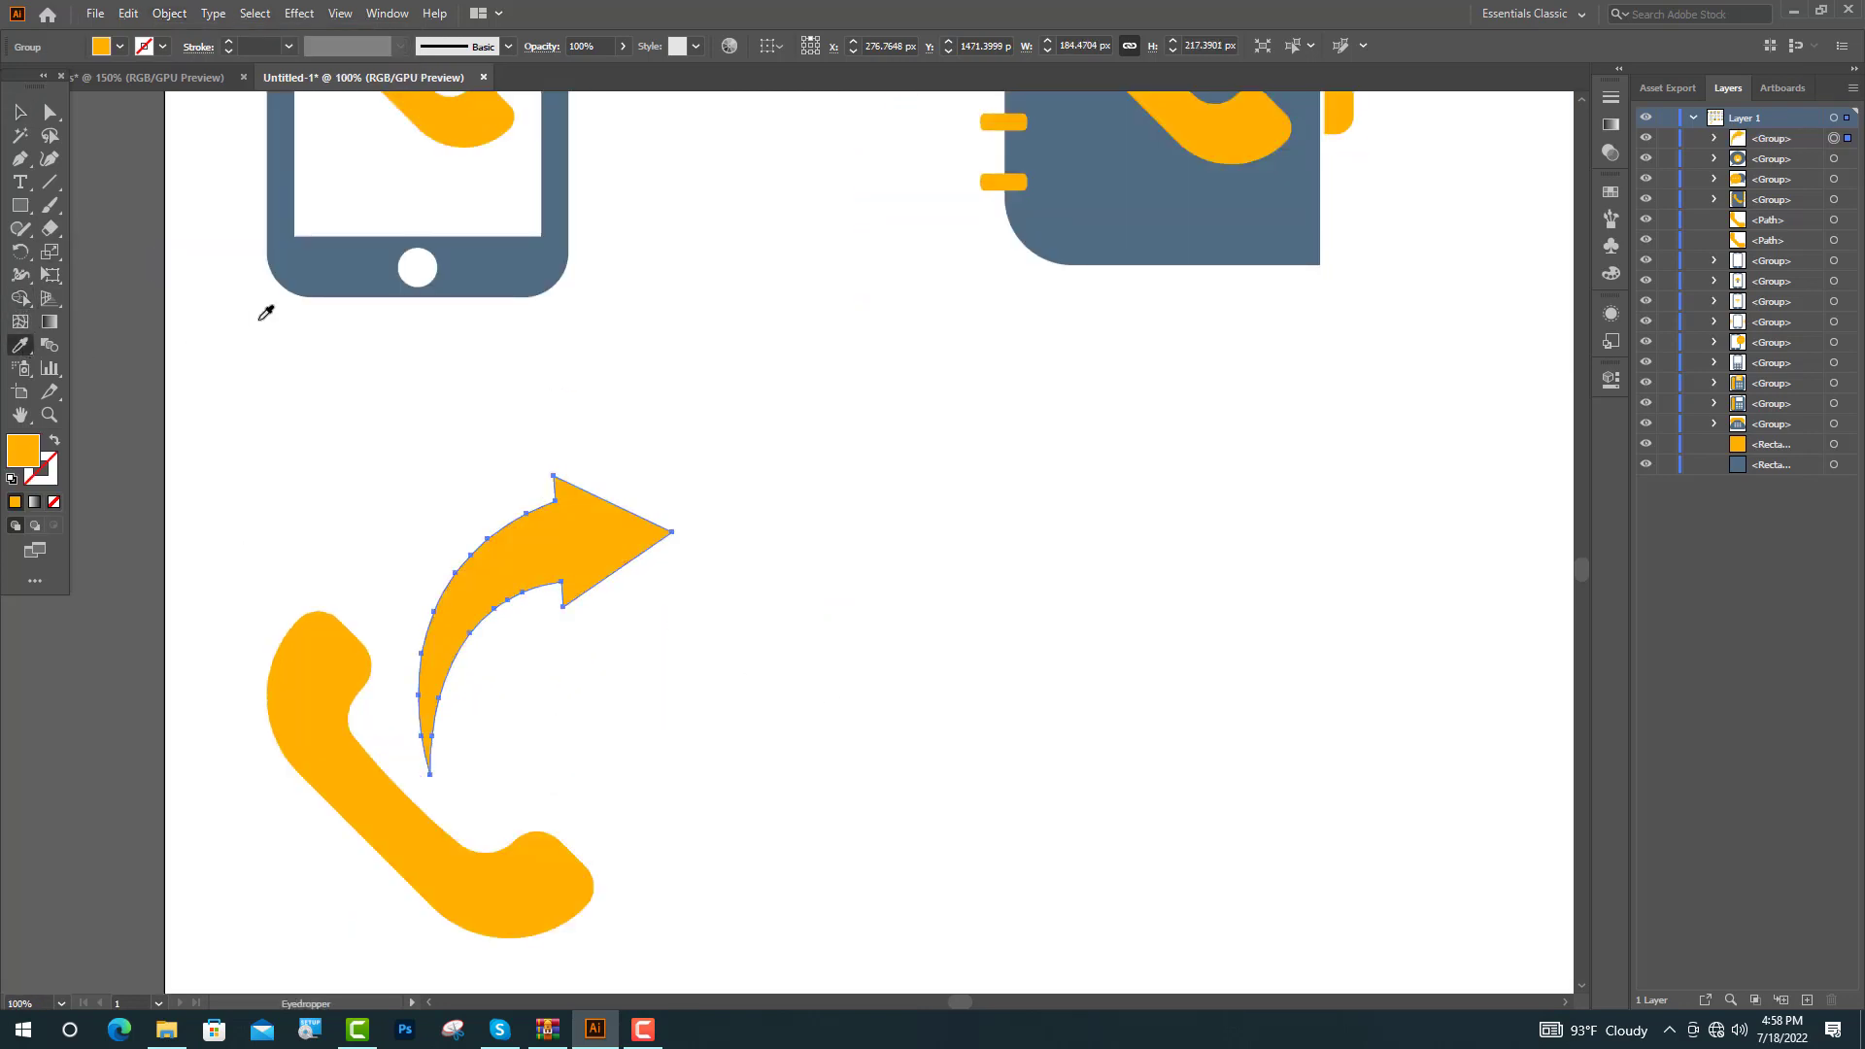
pyautogui.click(333, 280)
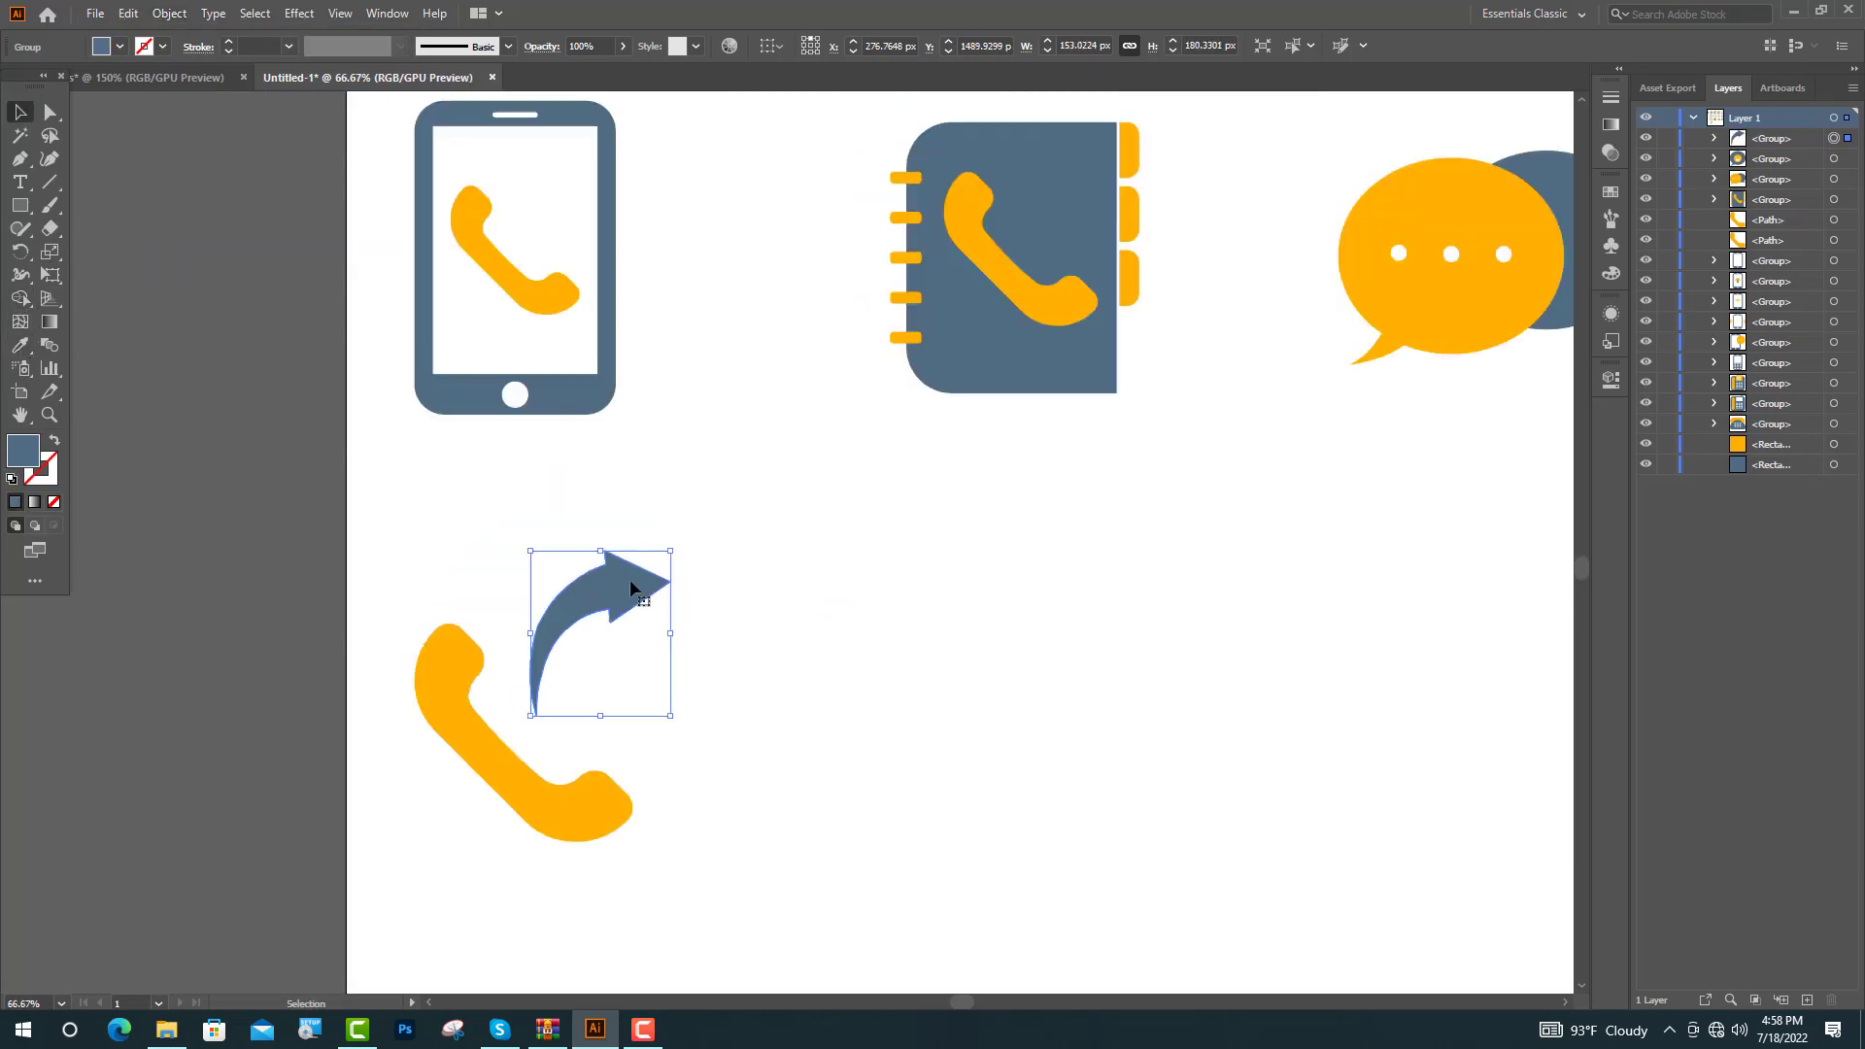
pyautogui.moveTo(632, 575)
pyautogui.mouseDown()
pyautogui.moveTo(633, 600)
pyautogui.moveTo(603, 581)
pyautogui.mouseUp()
pyautogui.hotkey('ctrl', '-')
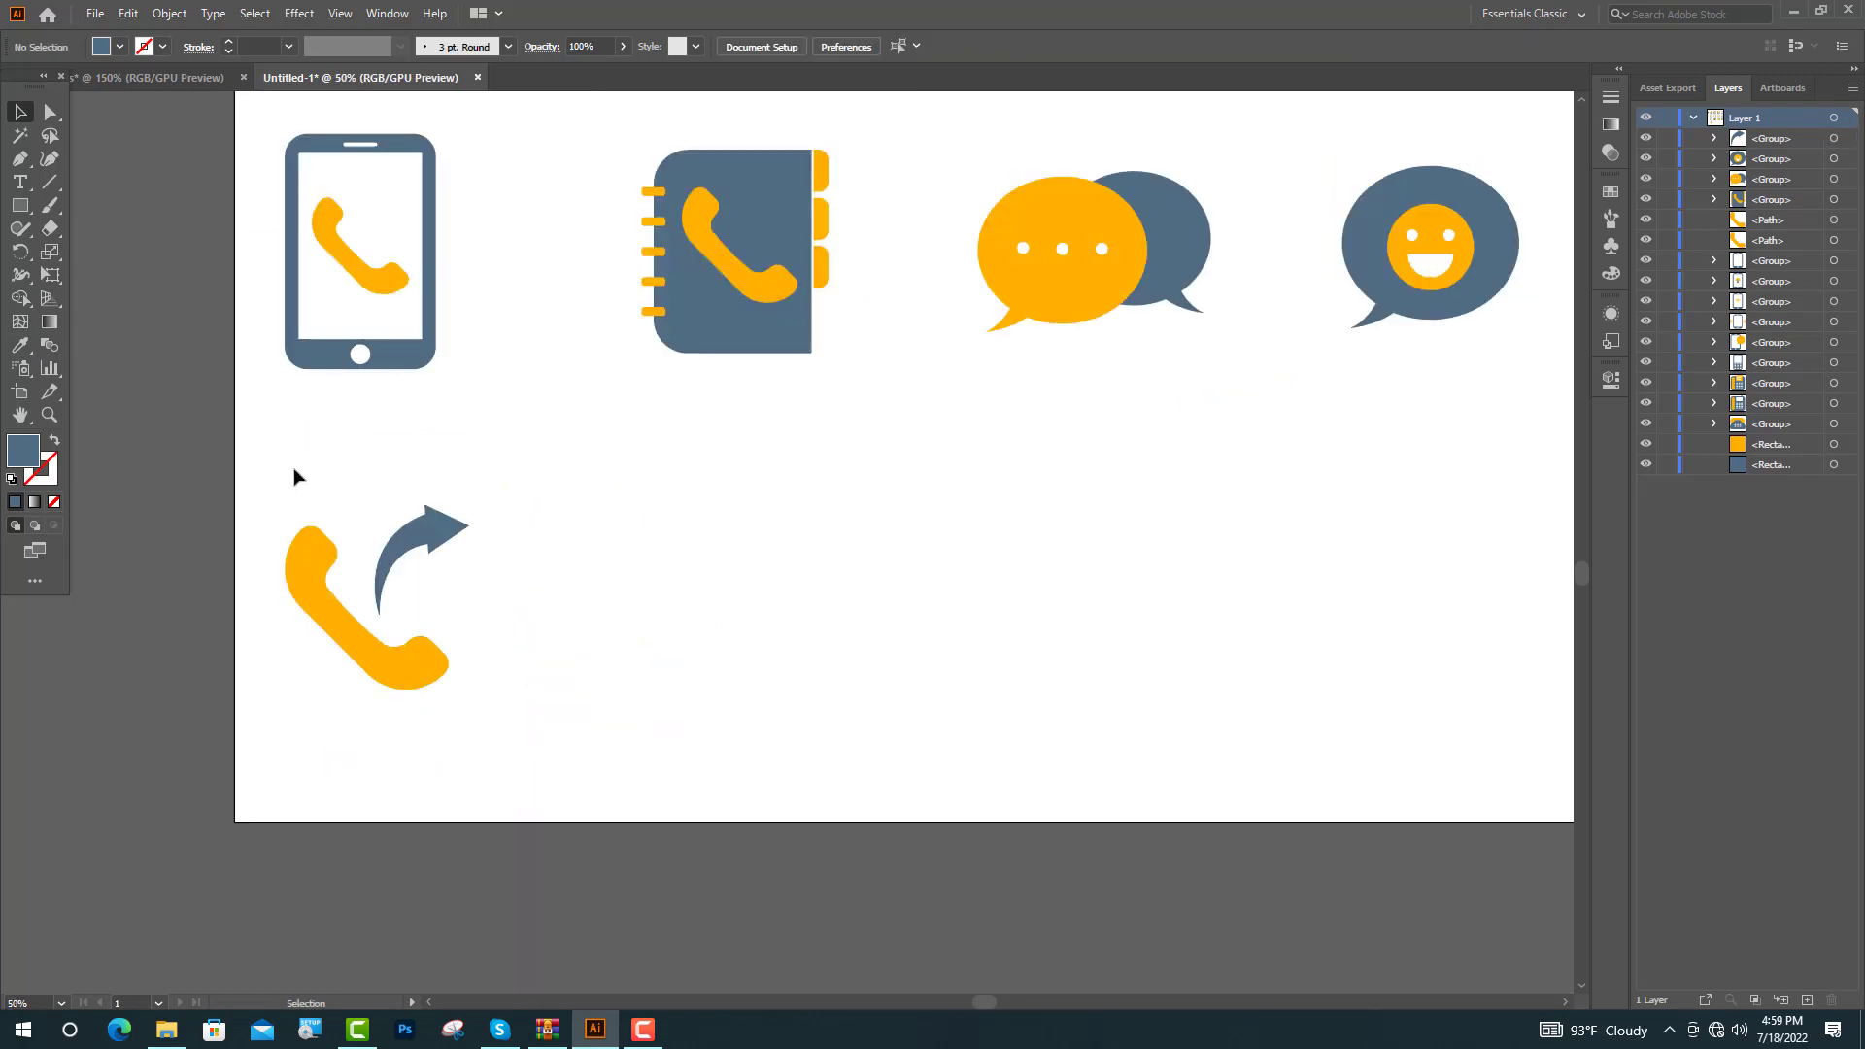
# Step: Duplicate the handset and arrow below the phone book icon, and reflect the copied arrow across the horizontal axis
pyautogui.moveTo(296, 470); pyautogui.dragTo(599, 750)
pyautogui.moveTo(412, 690); pyautogui.dragTo(774, 690)
pyautogui.click(789, 537)
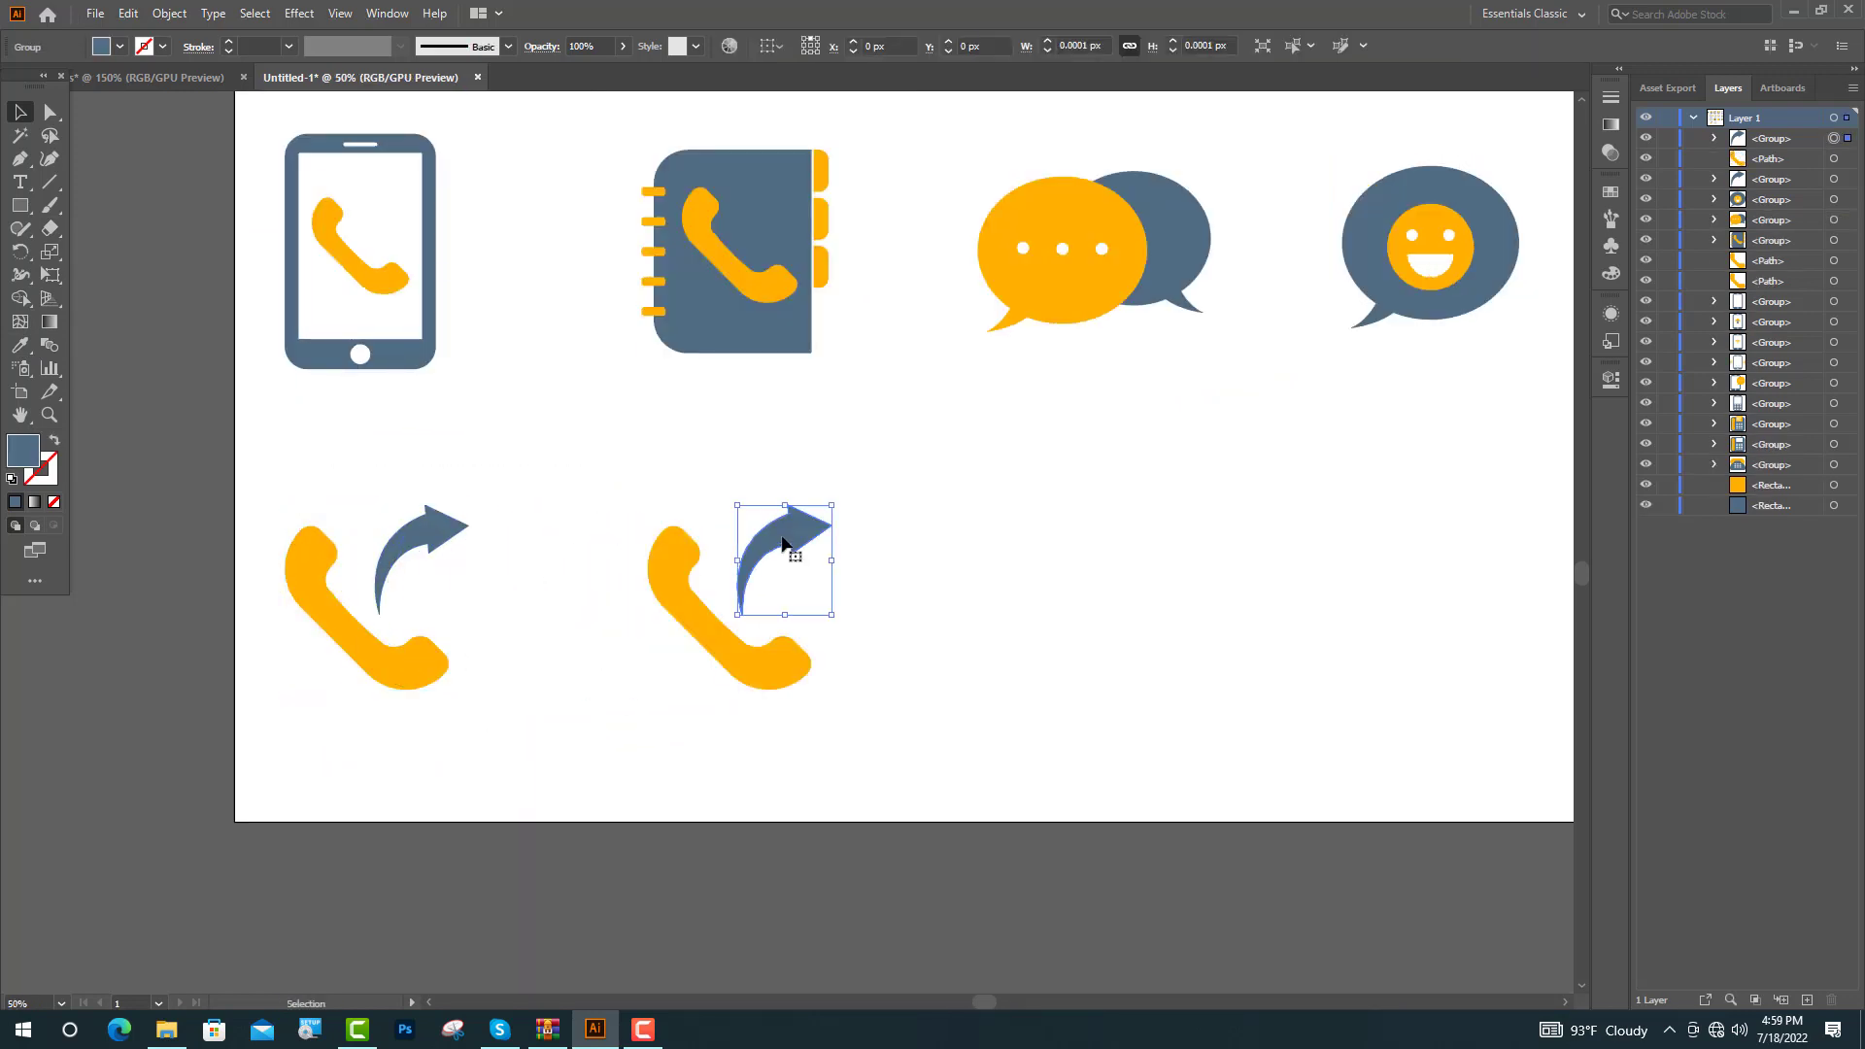
pyautogui.rightClick(786, 544)
pyautogui.moveTo(880, 756)
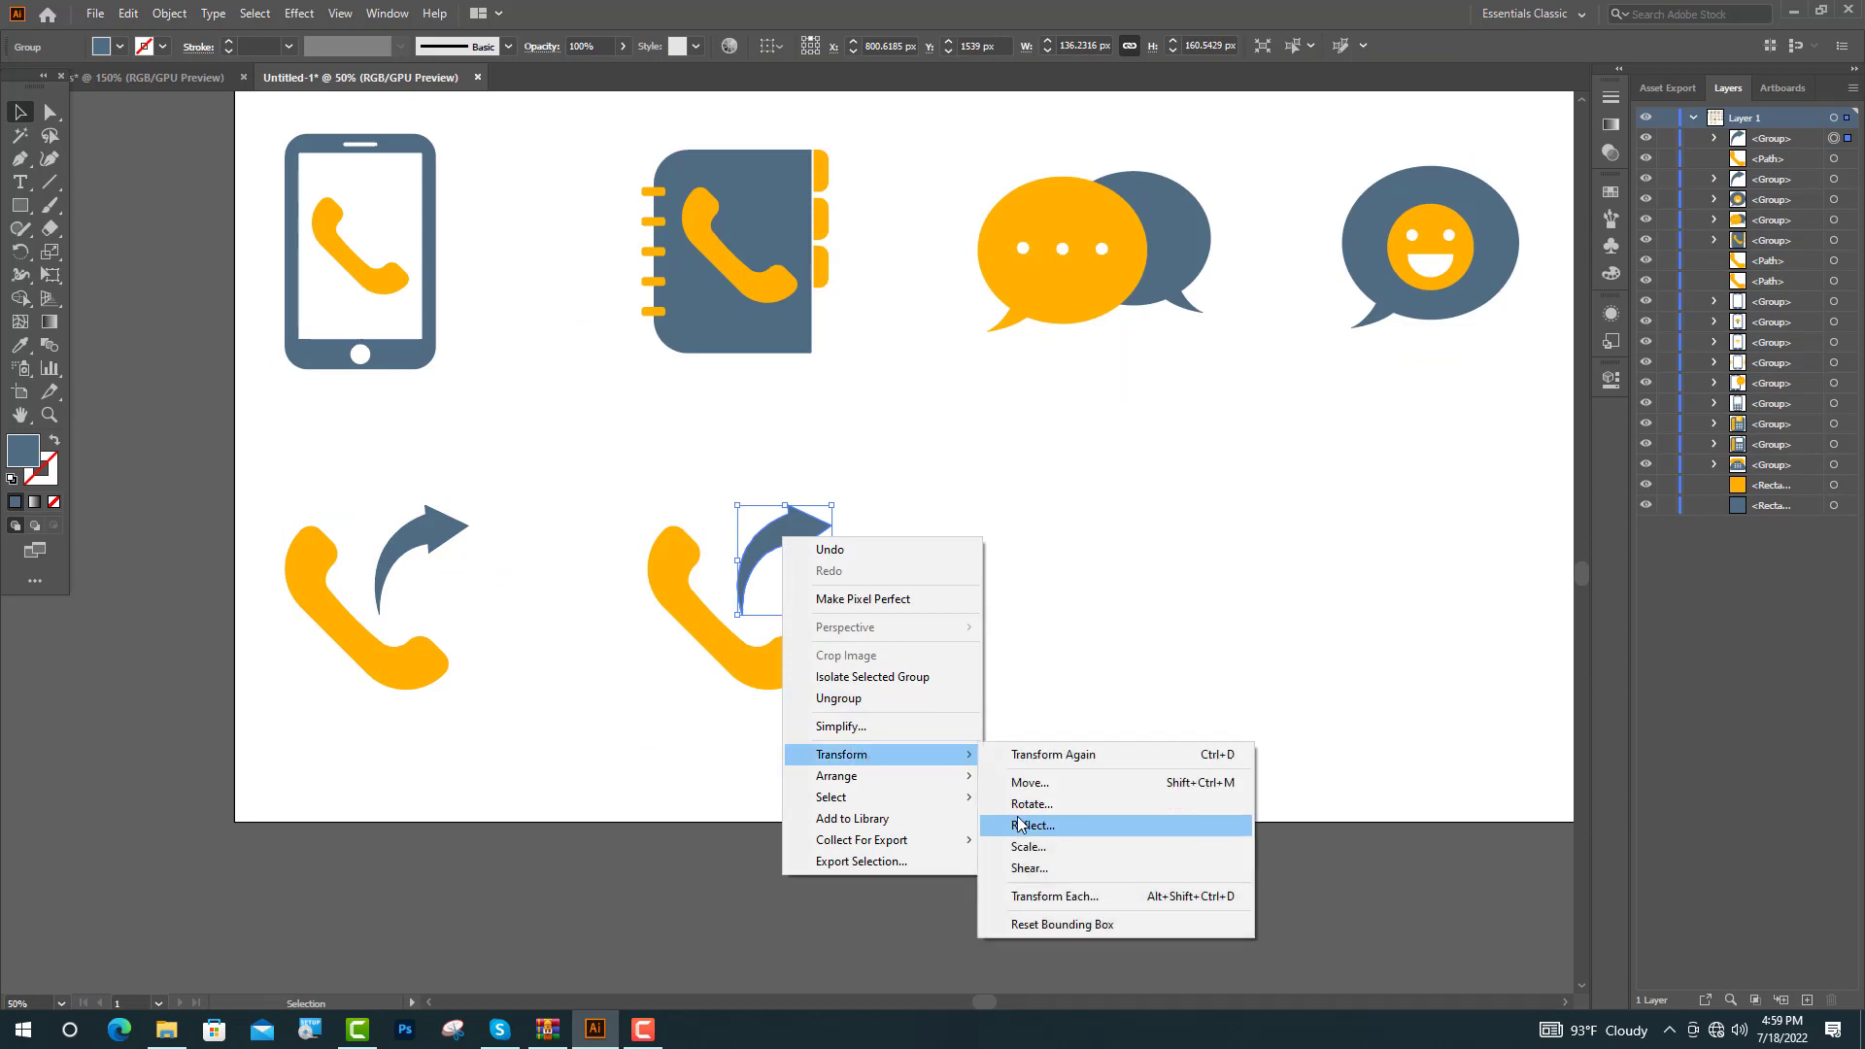
pyautogui.click(1022, 820)
pyautogui.press('Up')
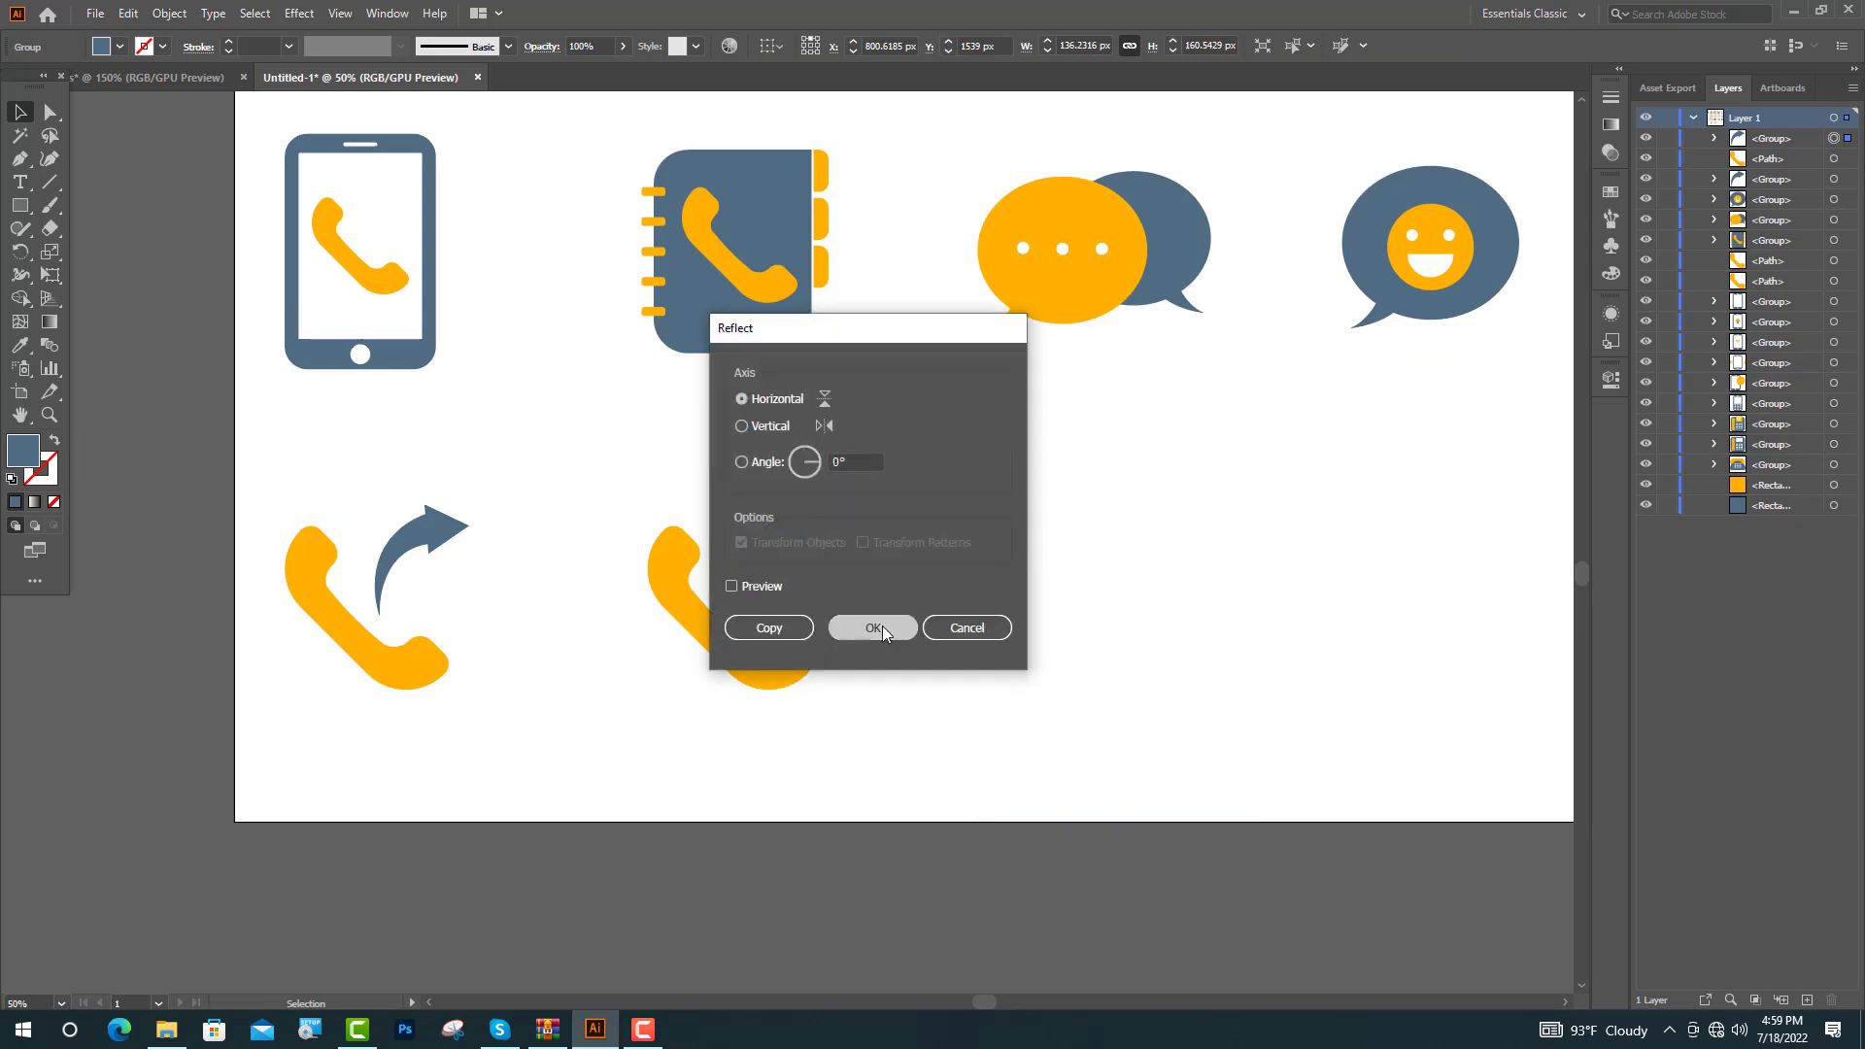
pyautogui.click(880, 626)
# Step: Reflect the copied arrow across the vertical axis
pyautogui.rightClick(805, 597)
pyautogui.moveTo(870, 819)
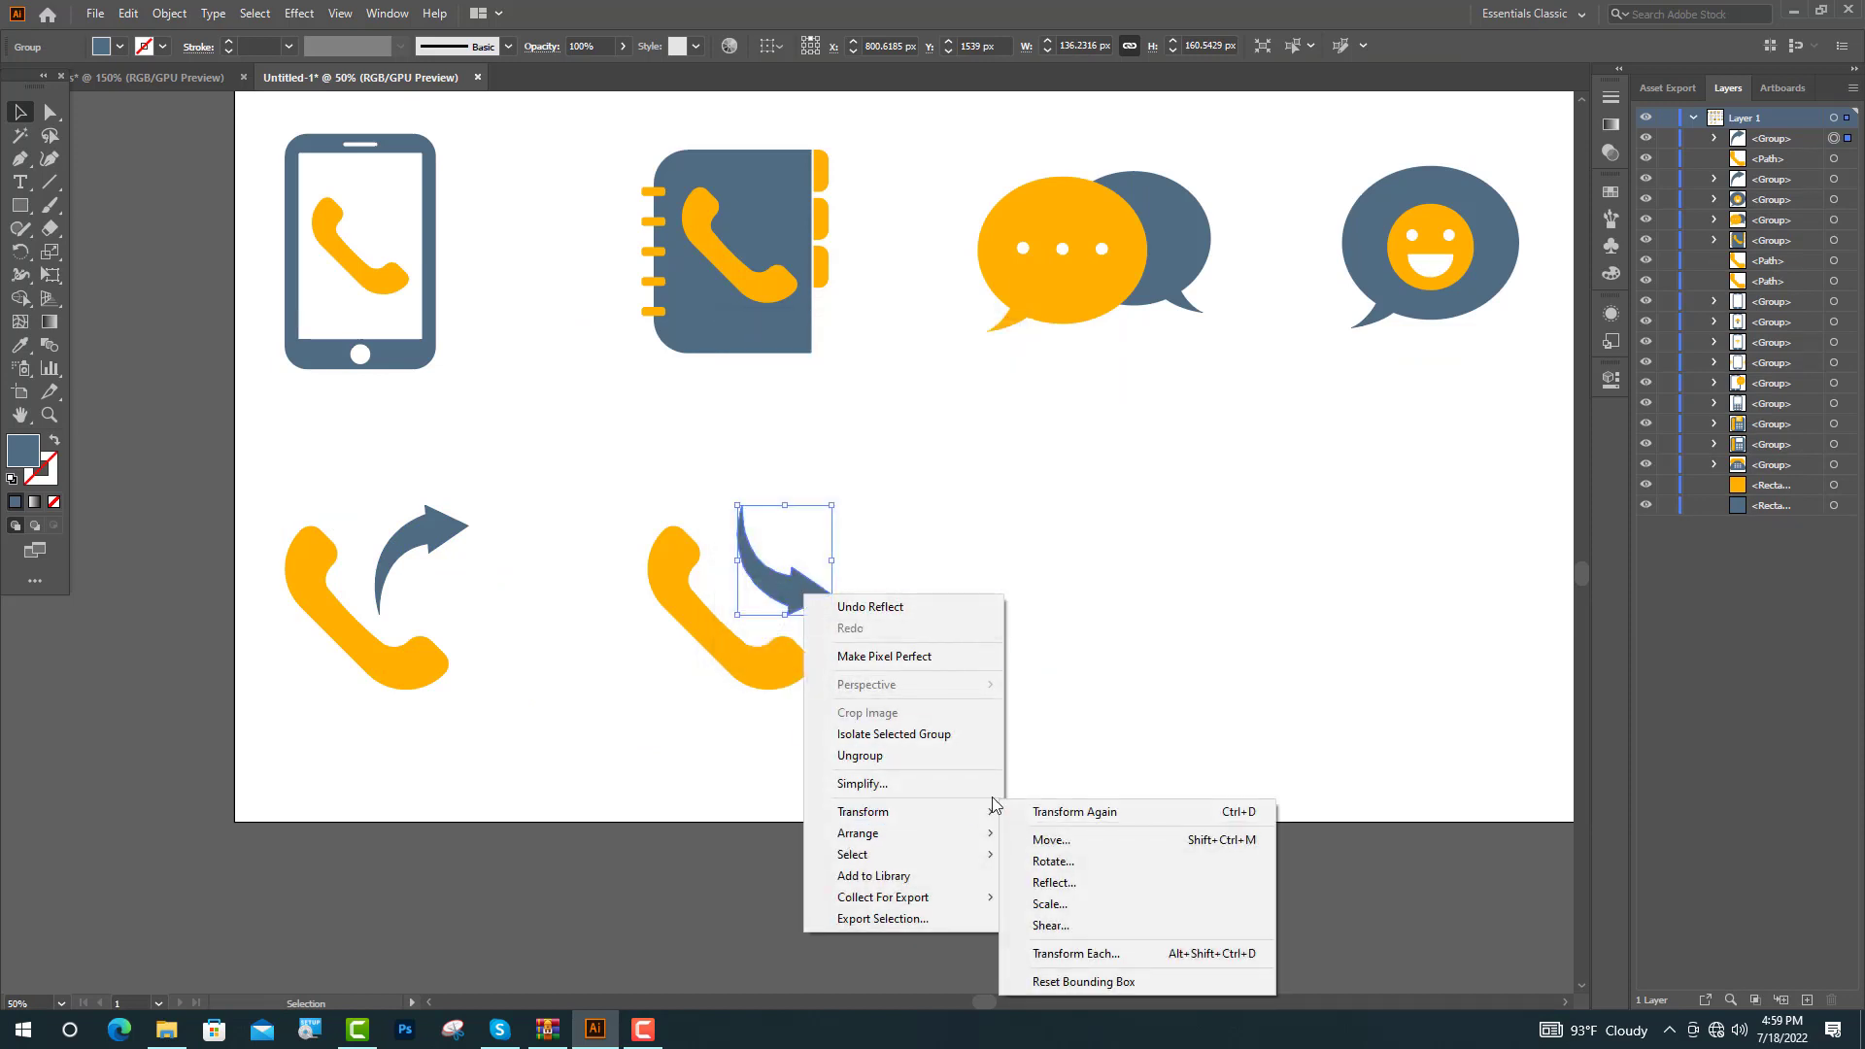
pyautogui.click(1089, 882)
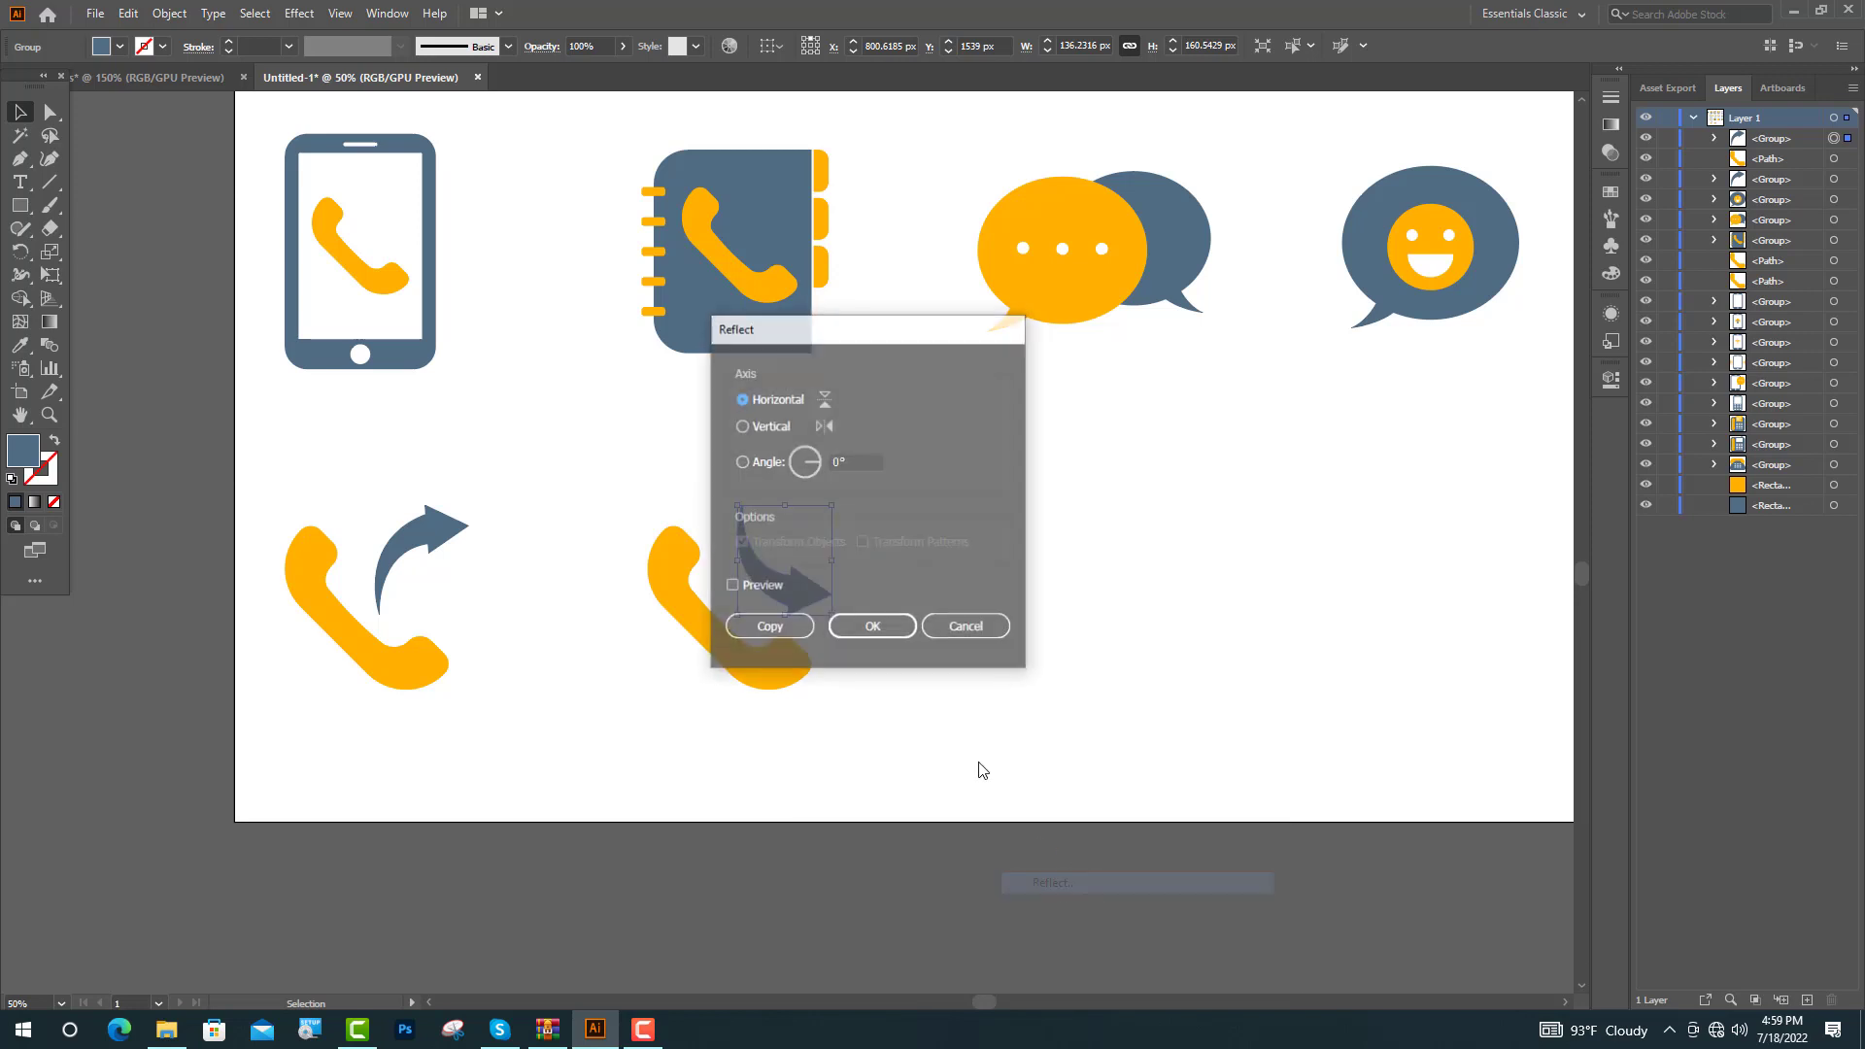
pyautogui.click(872, 630)
pyautogui.click(726, 875)
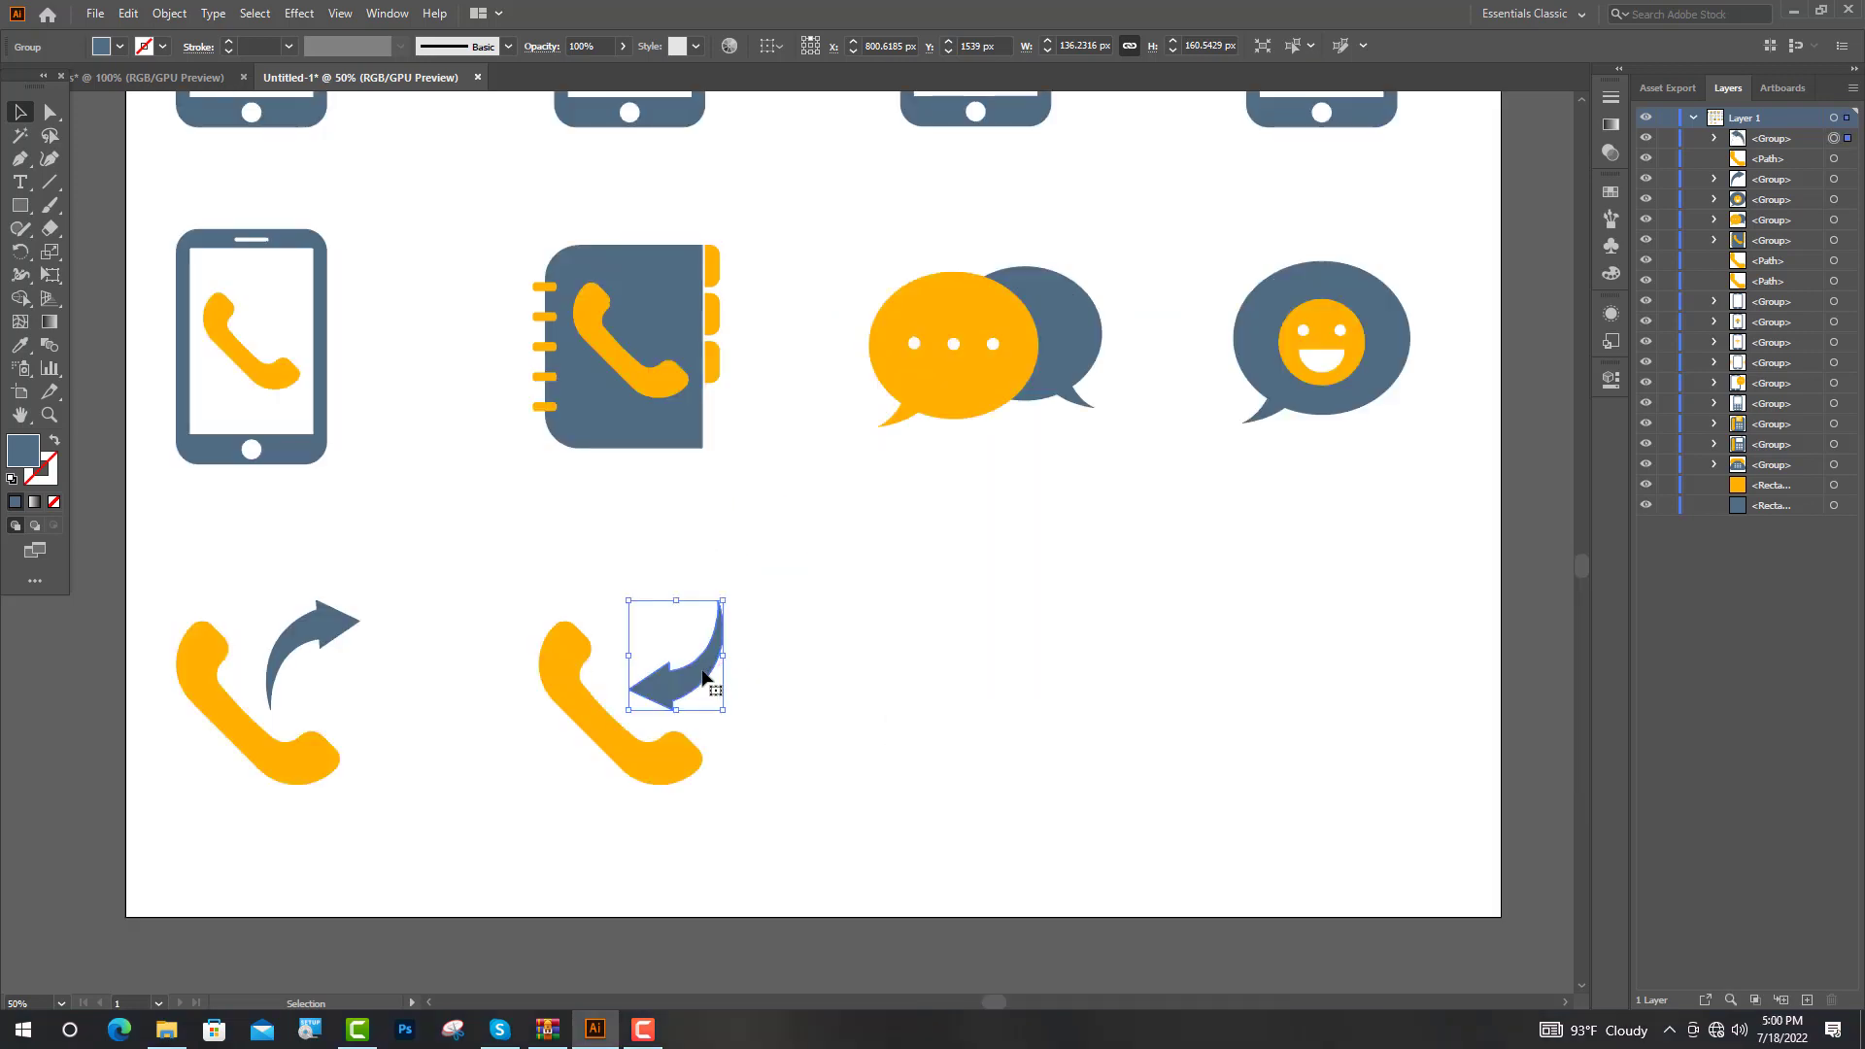
# Step: Reflect the copied arrow across the horizontal axis again and rotate it counterclockwise so it points down at the handset
pyautogui.rightClick(703, 671)
pyautogui.moveTo(777, 888)
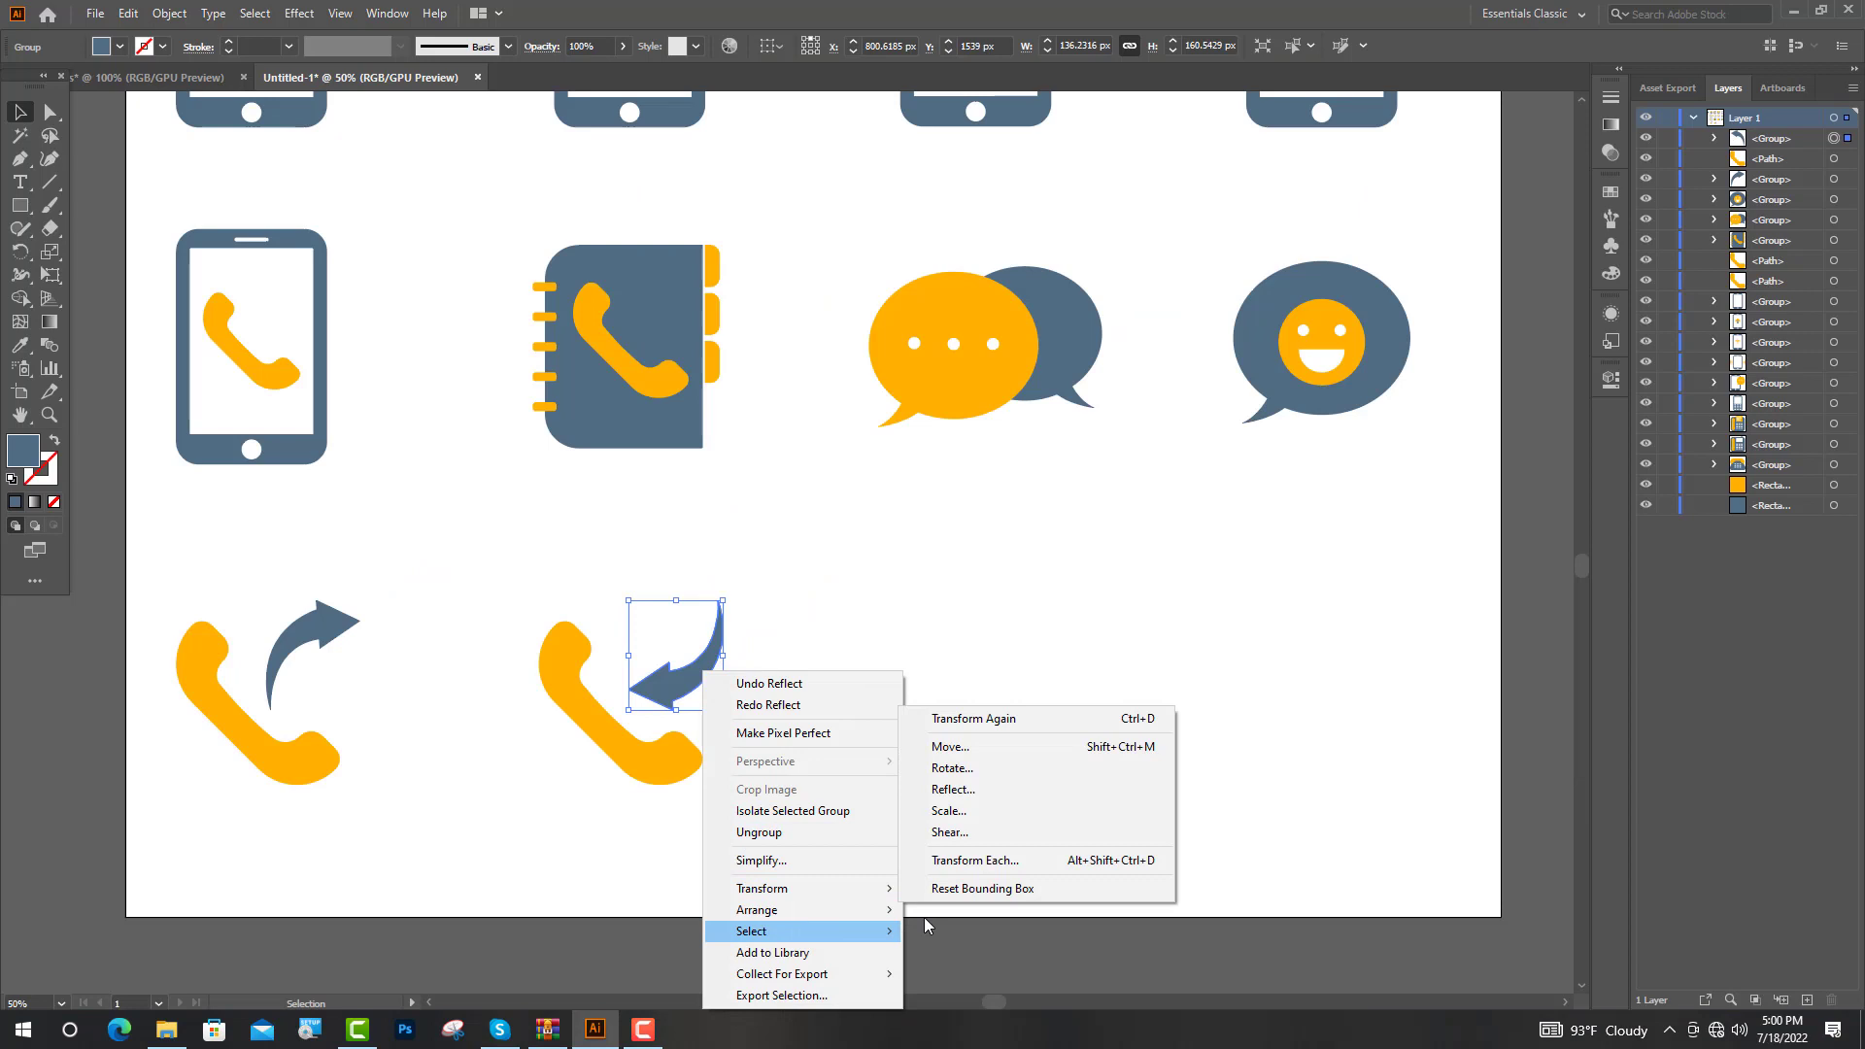
pyautogui.click(970, 789)
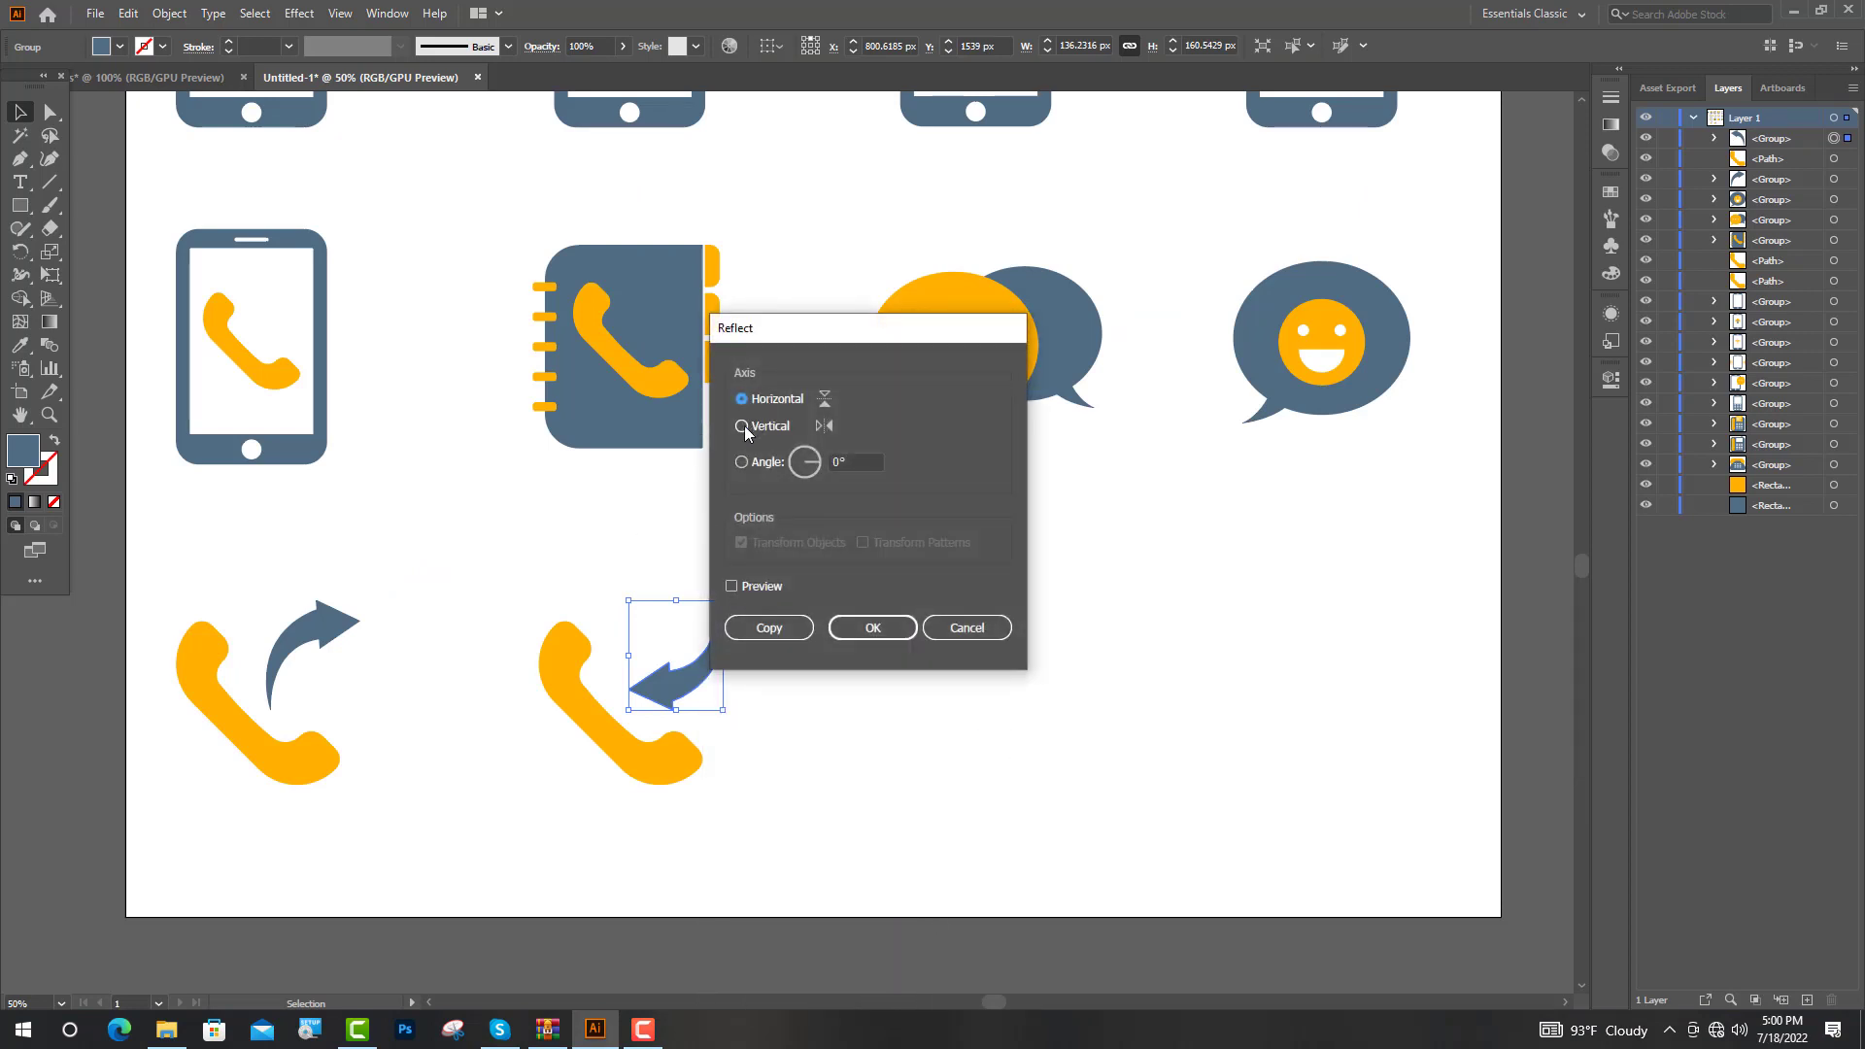
pyautogui.click(855, 627)
pyautogui.moveTo(732, 602); pyautogui.dragTo(616, 547)
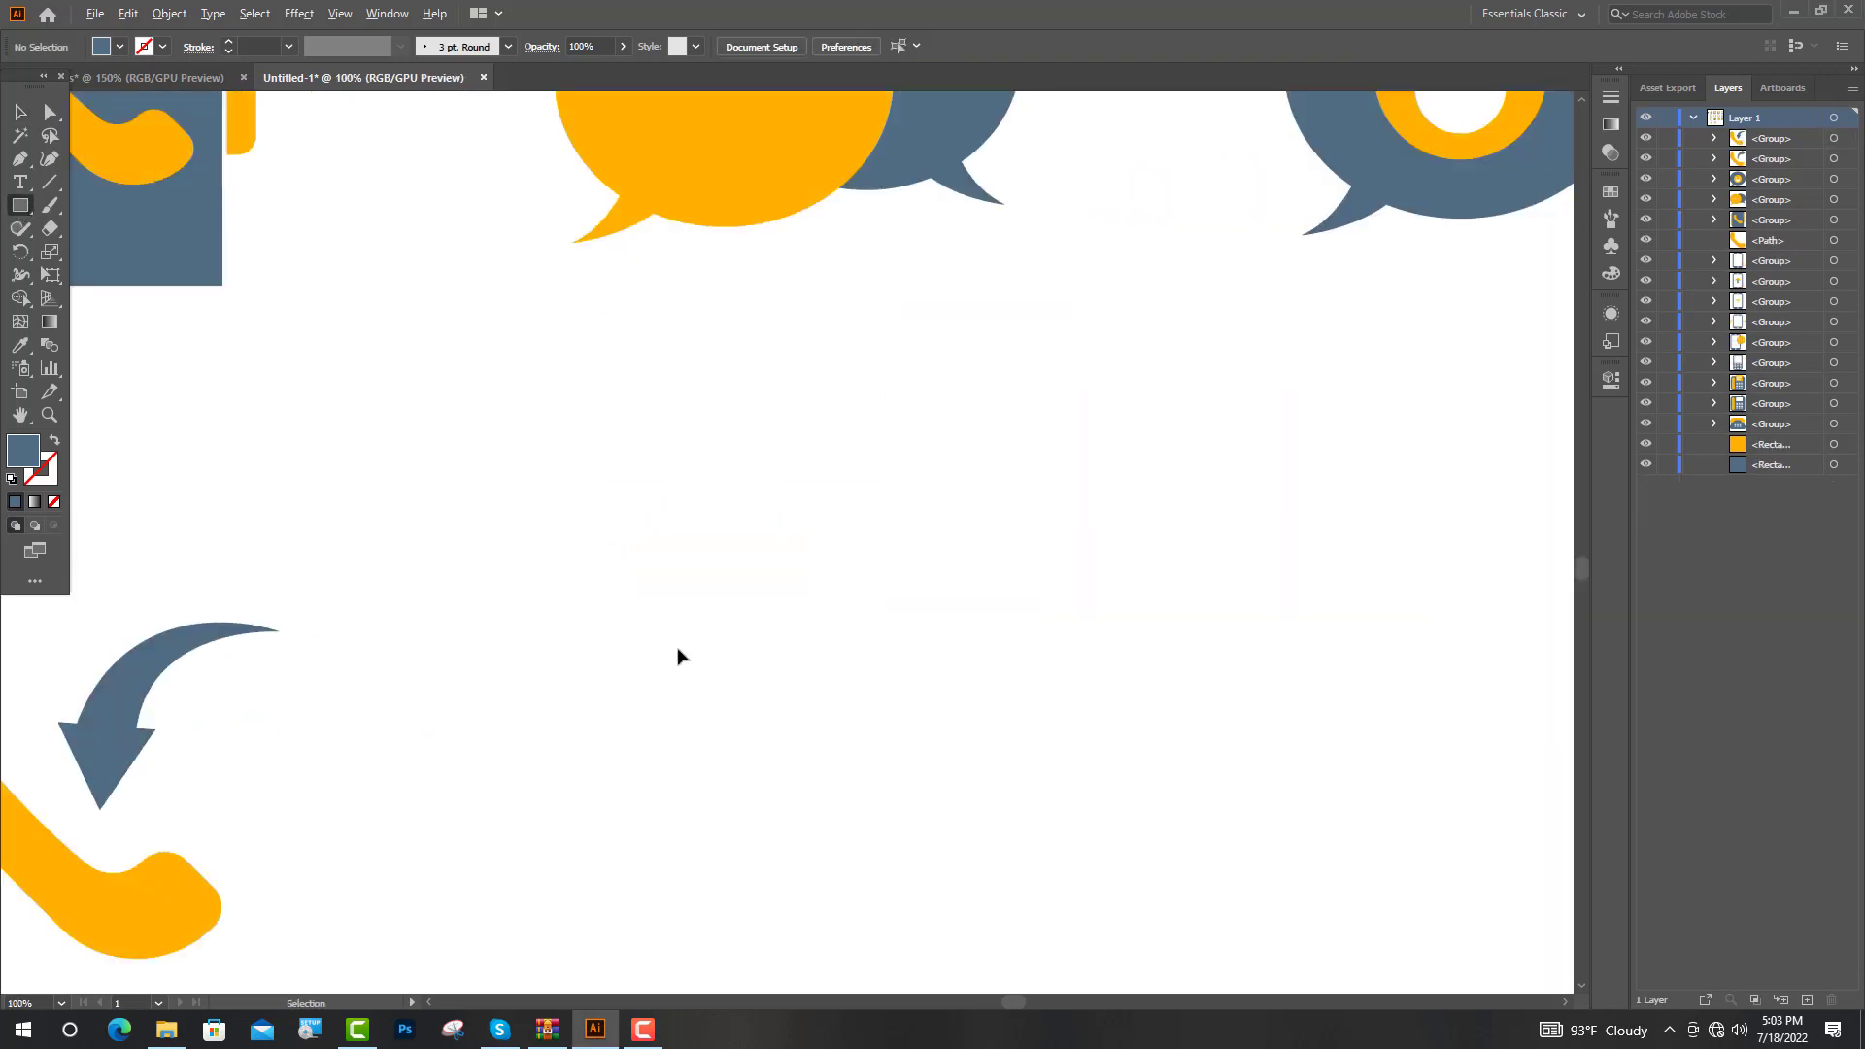
# Step: Draw a blue rectangle about 325 by 204 px below the chat bubbles and fit a triangle over its lower half, apex at the rectangle's center
pyautogui.moveTo(616, 601); pyautogui.dragTo(1064, 881)
pyautogui.hotkey('ctrl', '+')
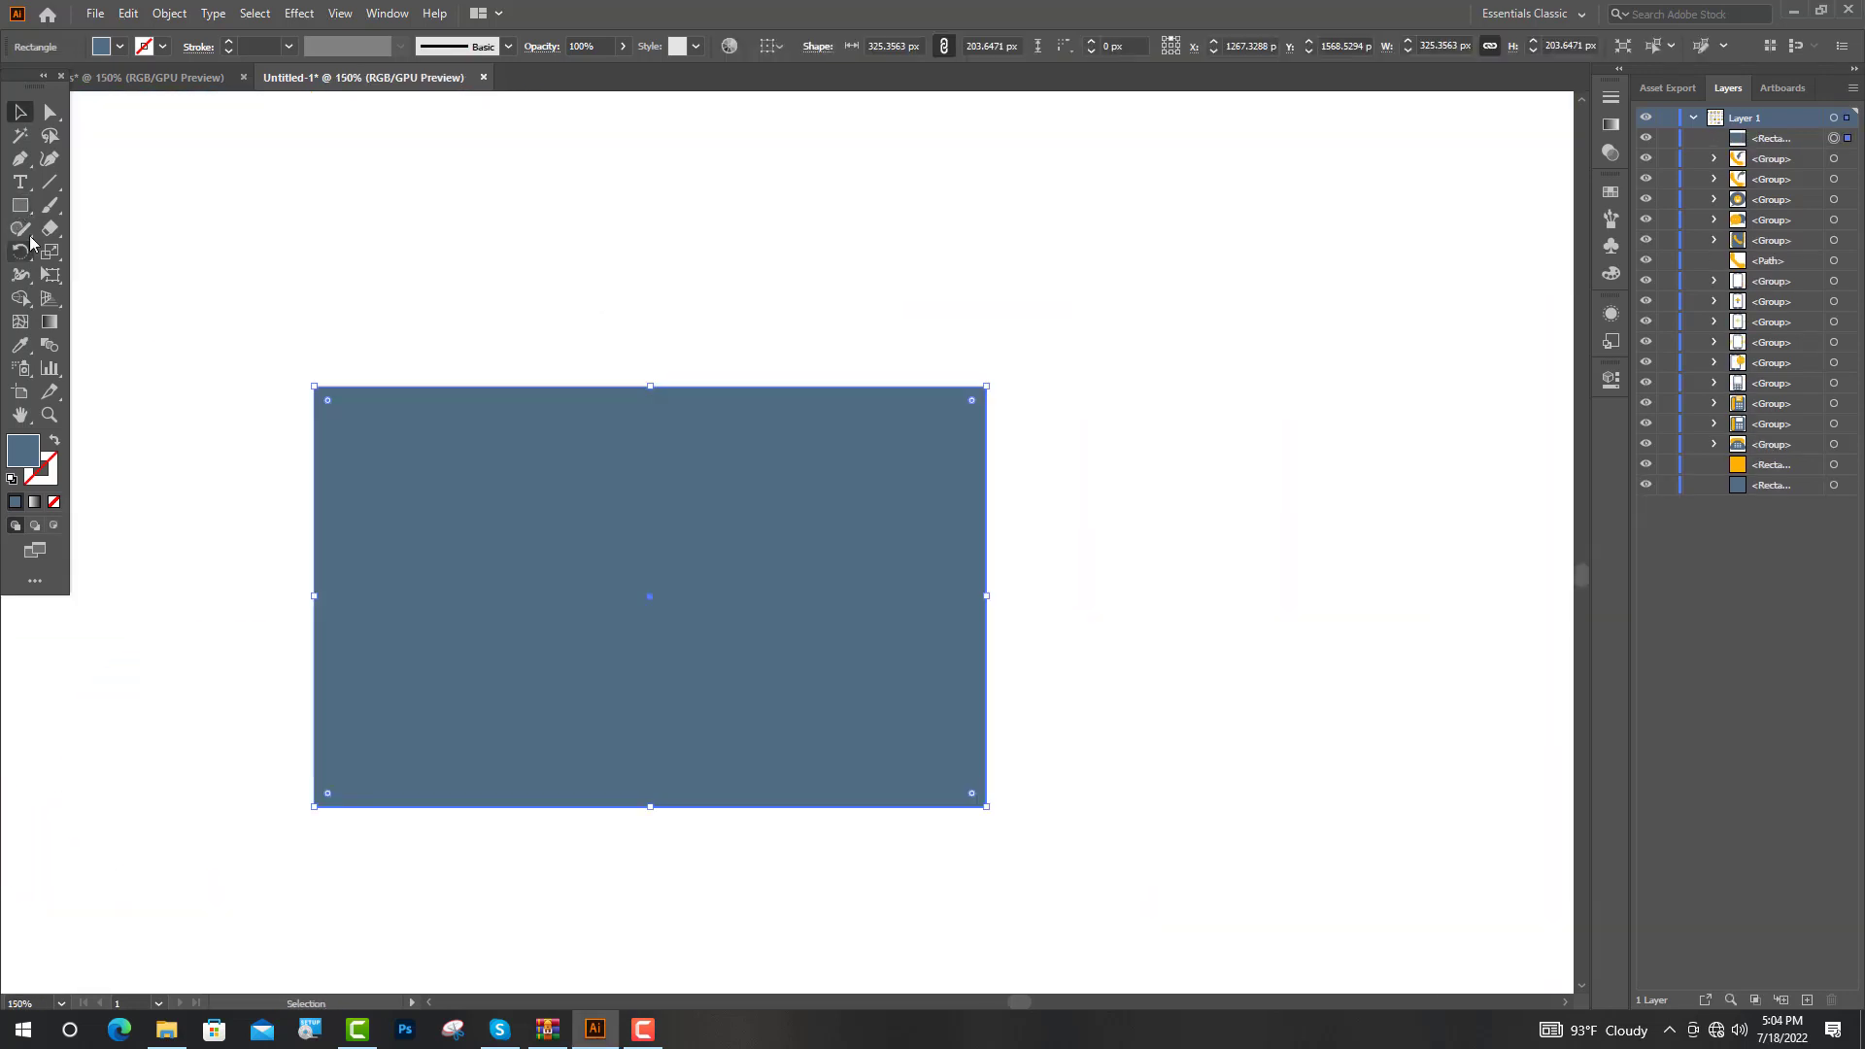
pyautogui.moveTo(19, 205); pyautogui.dragTo(105, 275)
pyautogui.moveTo(1189, 398); pyautogui.dragTo(1277, 551)
pyautogui.press('v')
pyautogui.moveTo(1243, 425)
pyautogui.mouseDown()
pyautogui.moveTo(945, 680)
pyautogui.moveTo(300, 804)
pyautogui.moveTo(504, 764)
pyautogui.moveTo(511, 746)
pyautogui.mouseUp()
pyautogui.press('a')
pyautogui.moveTo(610, 812); pyautogui.dragTo(988, 811)
pyautogui.moveTo(462, 557); pyautogui.dragTo(509, 561)
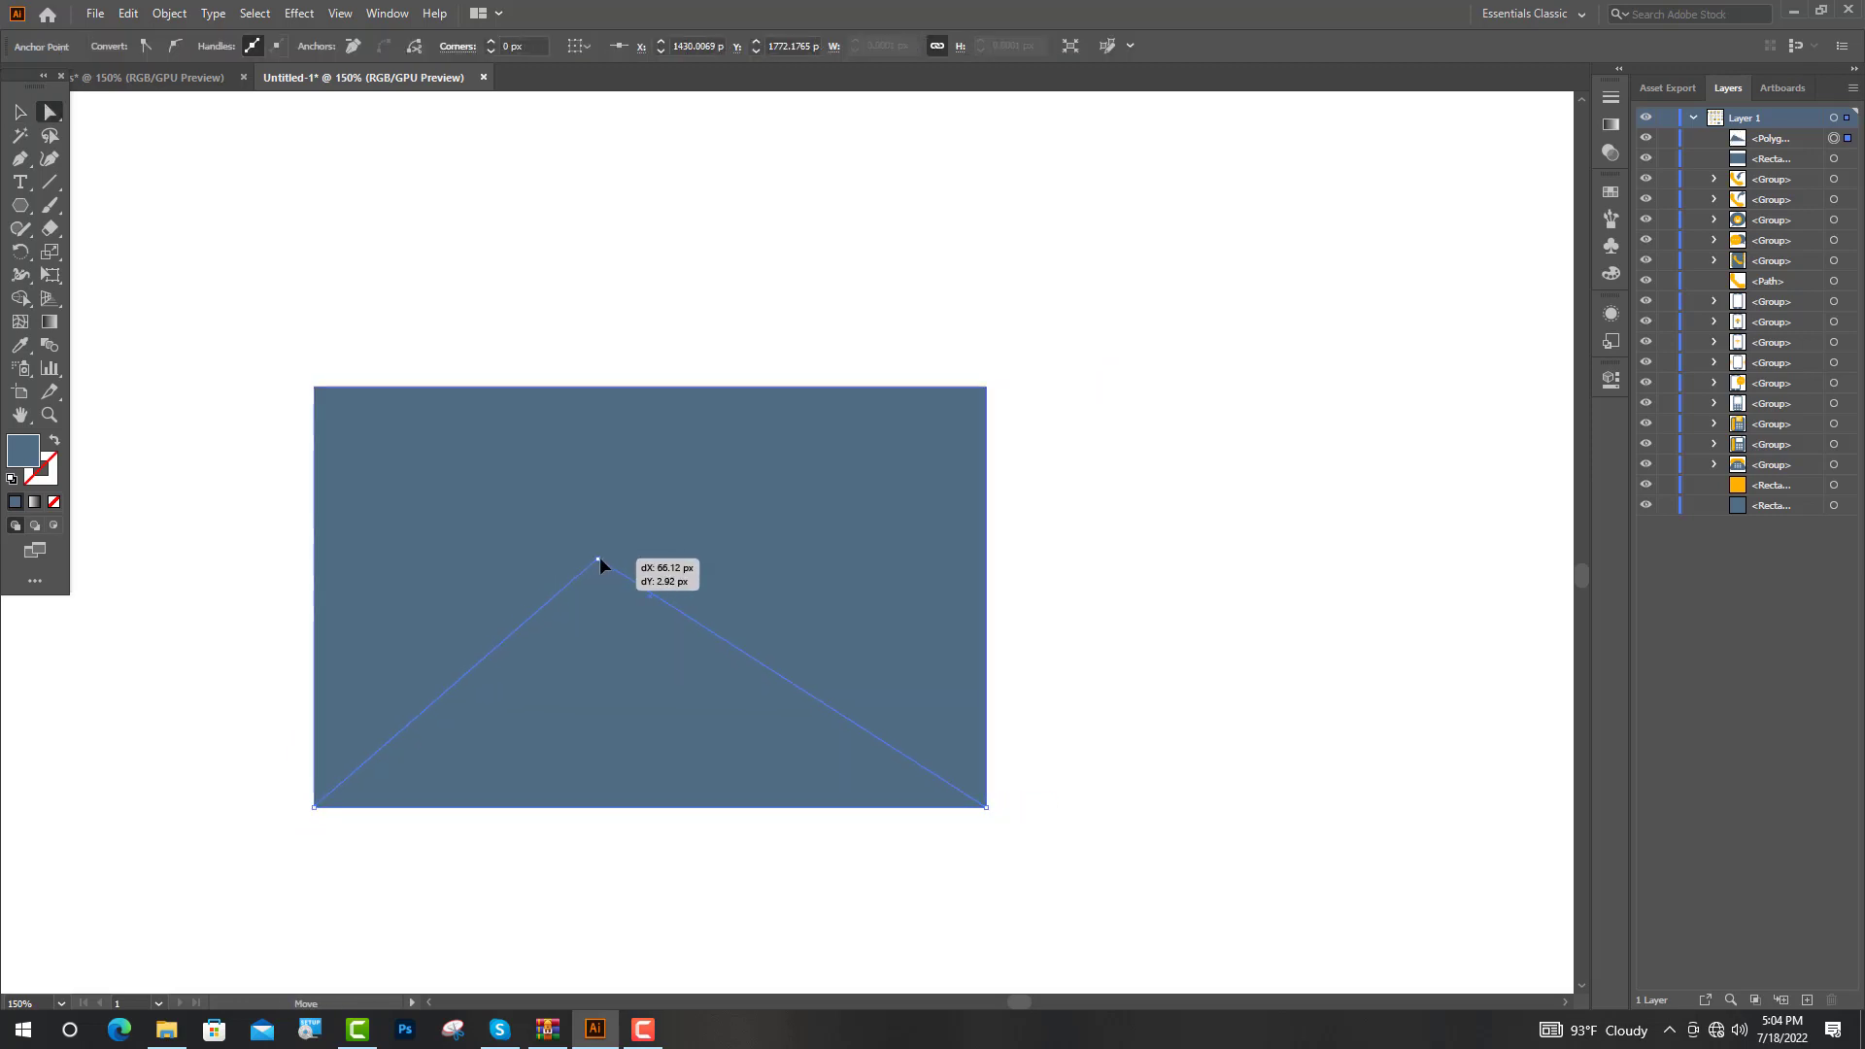
pyautogui.moveTo(634, 559); pyautogui.dragTo(650, 596)
pyautogui.press('v')
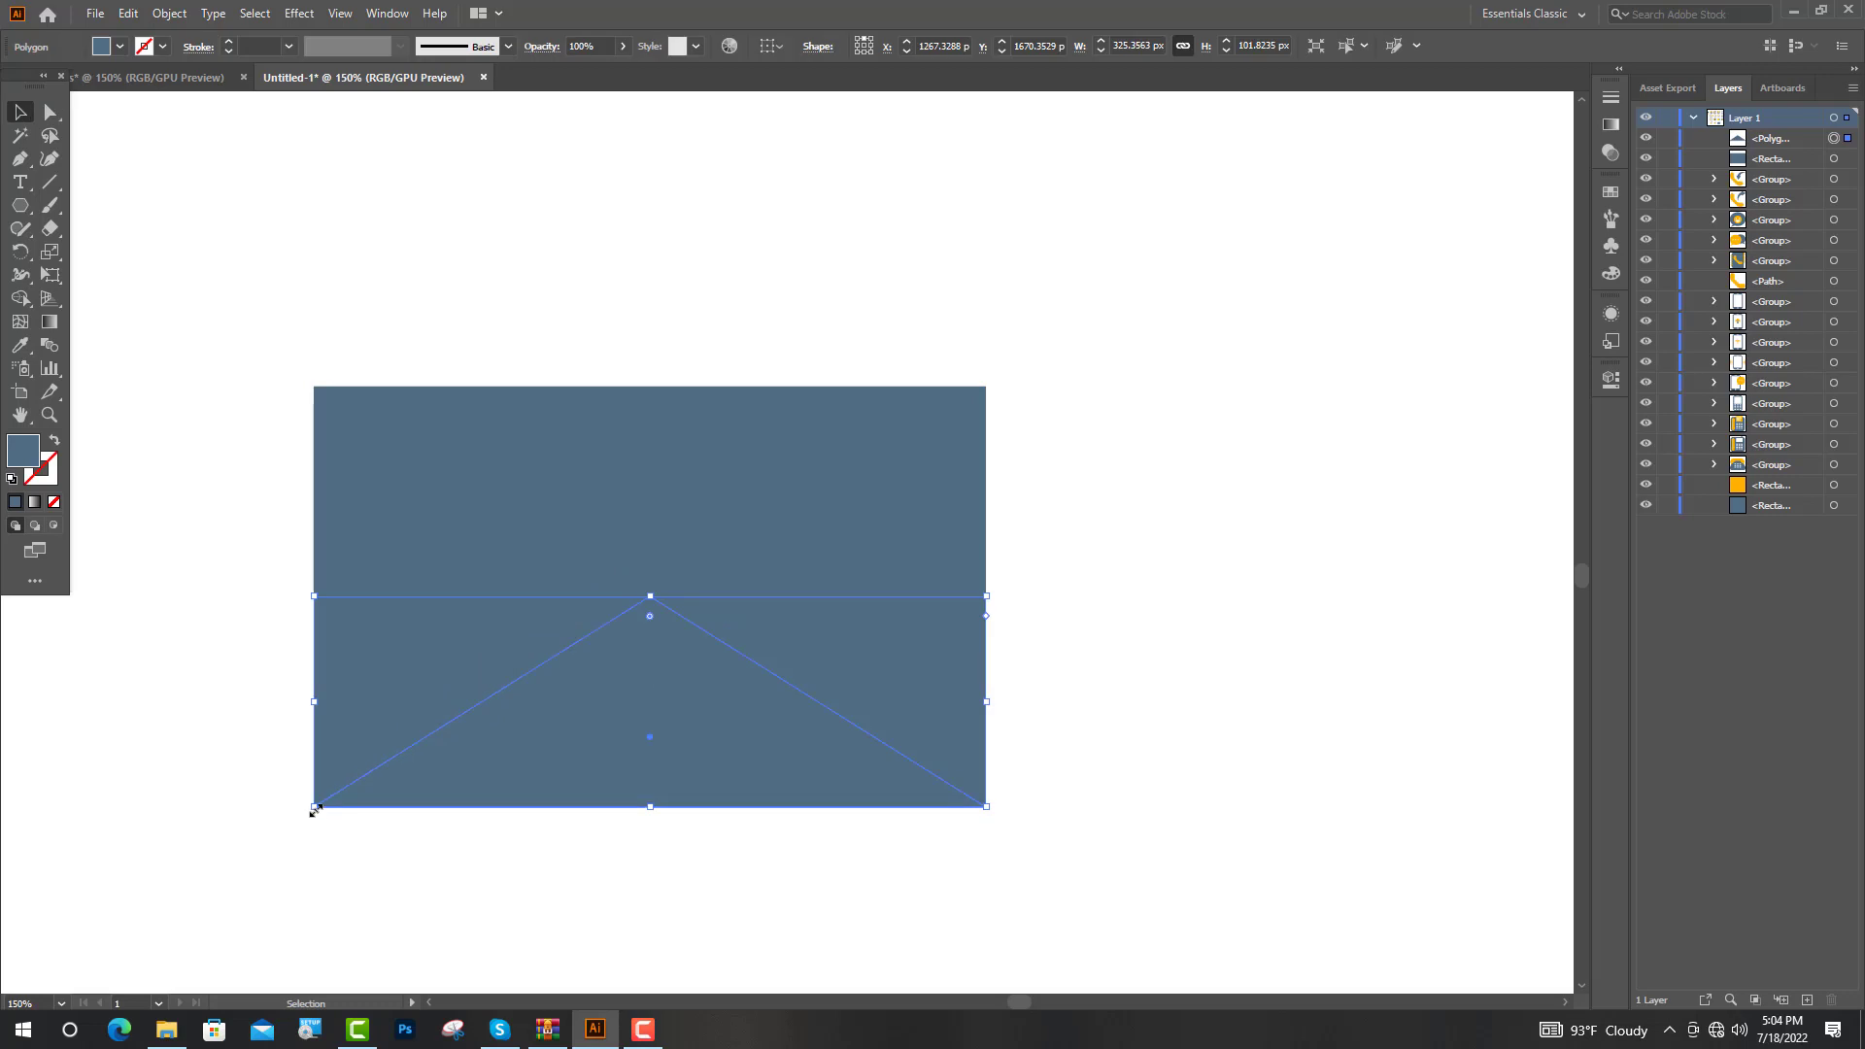
# Step: Narrow the triangle to about 303 px and round the rectangle's corners to a radius of about 12 px
pyautogui.moveTo(314, 802); pyautogui.dragTo(334, 699)
pyautogui.click(327, 785)
pyautogui.moveTo(329, 791); pyautogui.dragTo(340, 783)
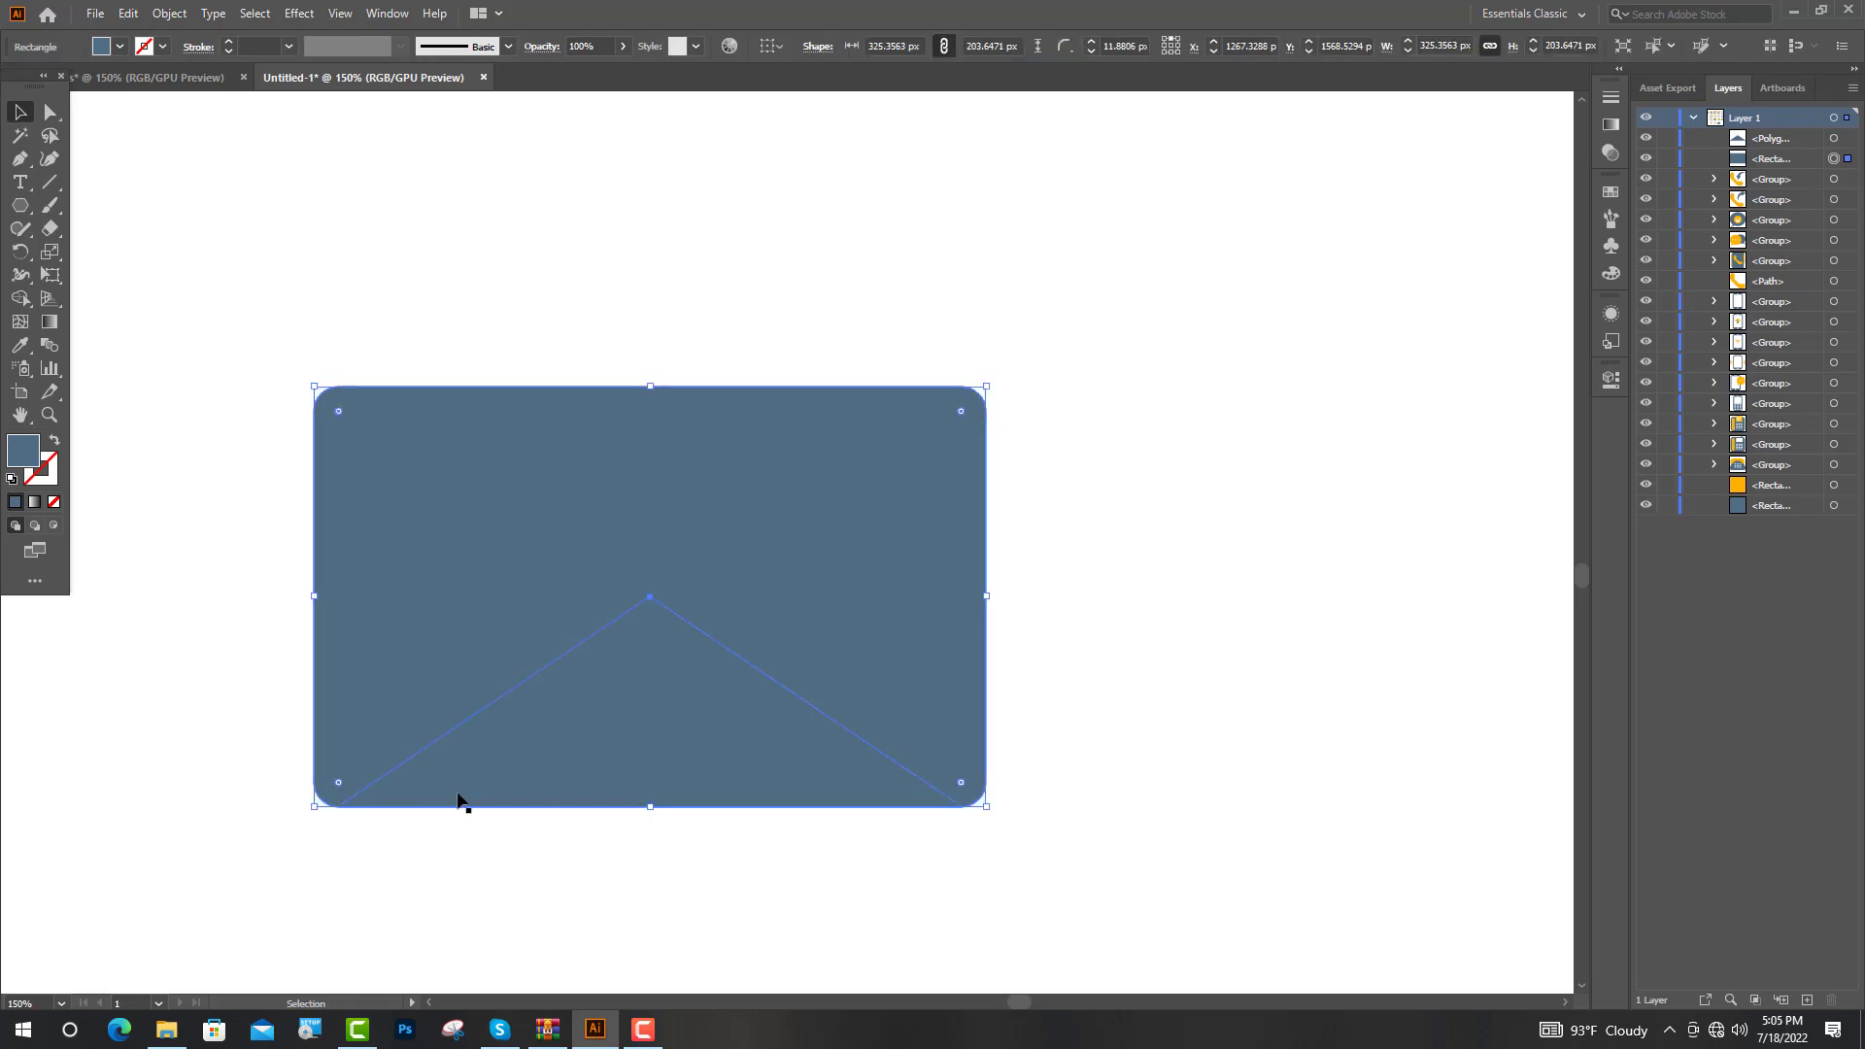
pyautogui.click(1019, 751)
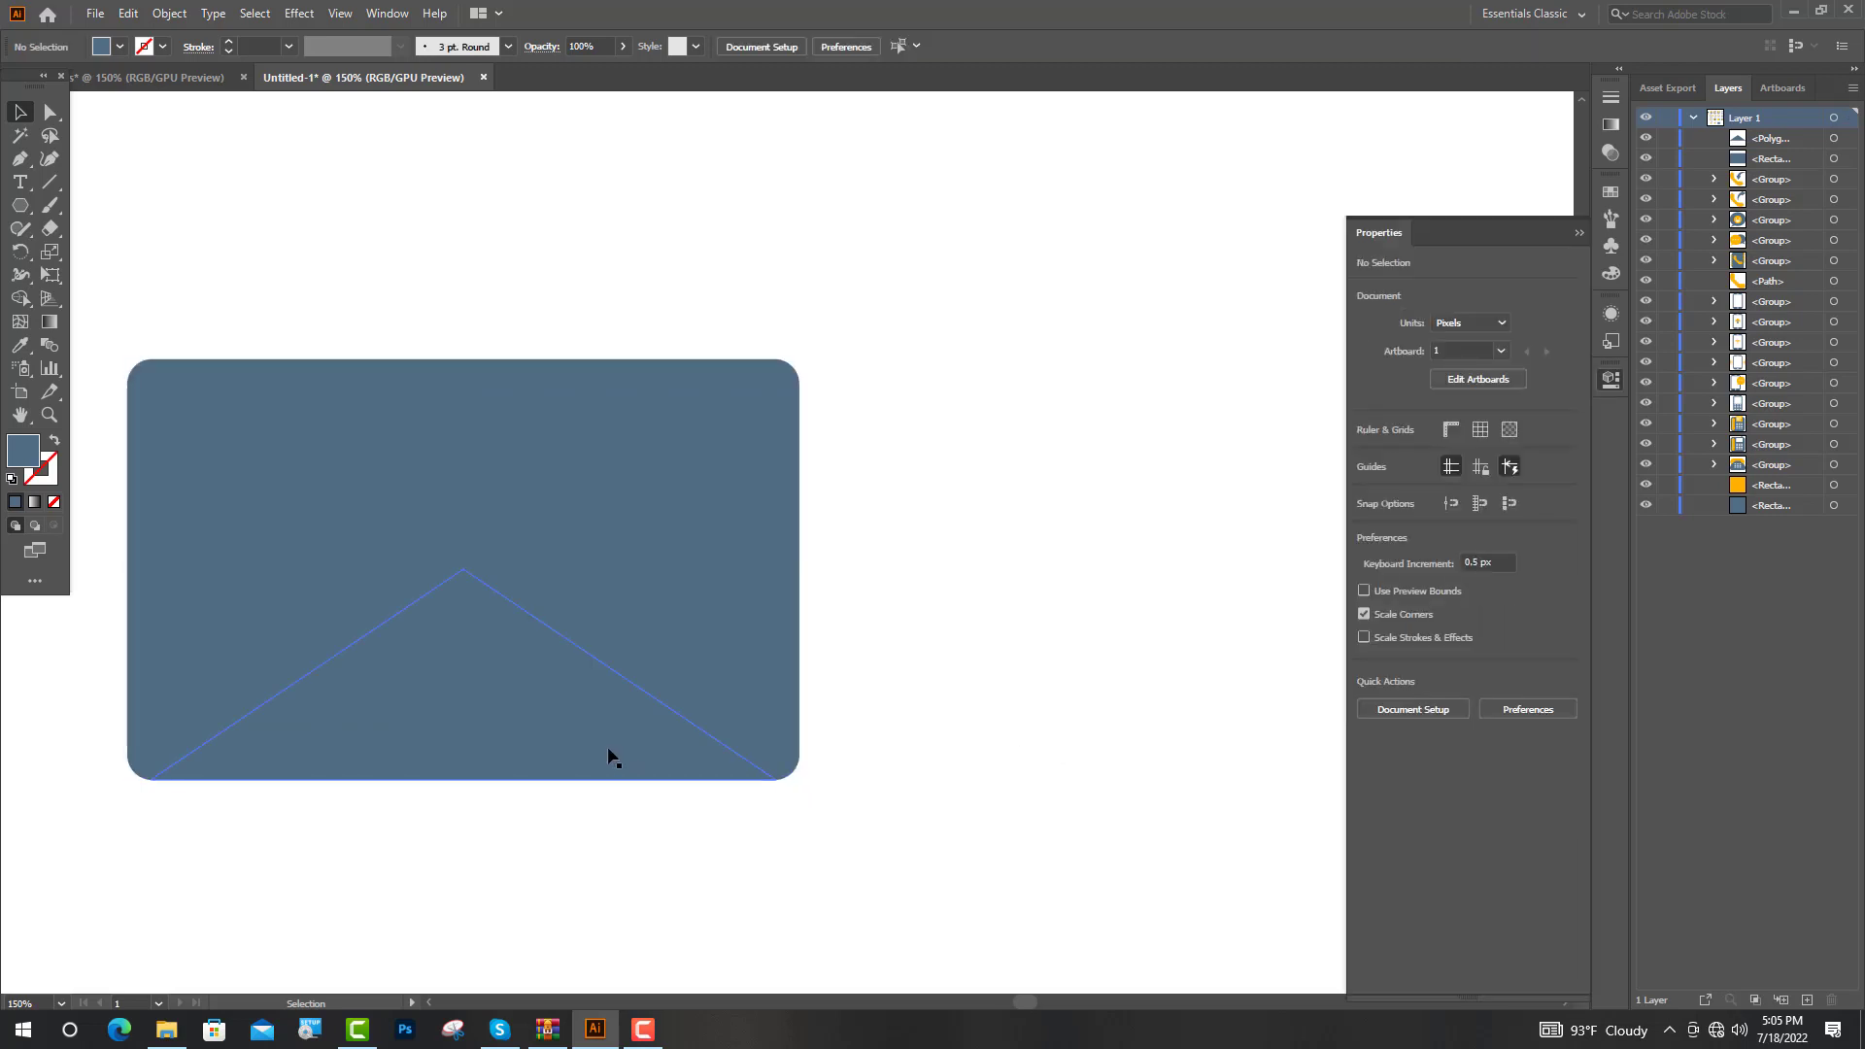
# Step: Cut the triangle out of the rectangle with Minus Front, keeping a duplicate resized to leave a thin white gap along its sloping edges
pyautogui.click(492, 634)
pyautogui.hotkey('ctrl', 'c')
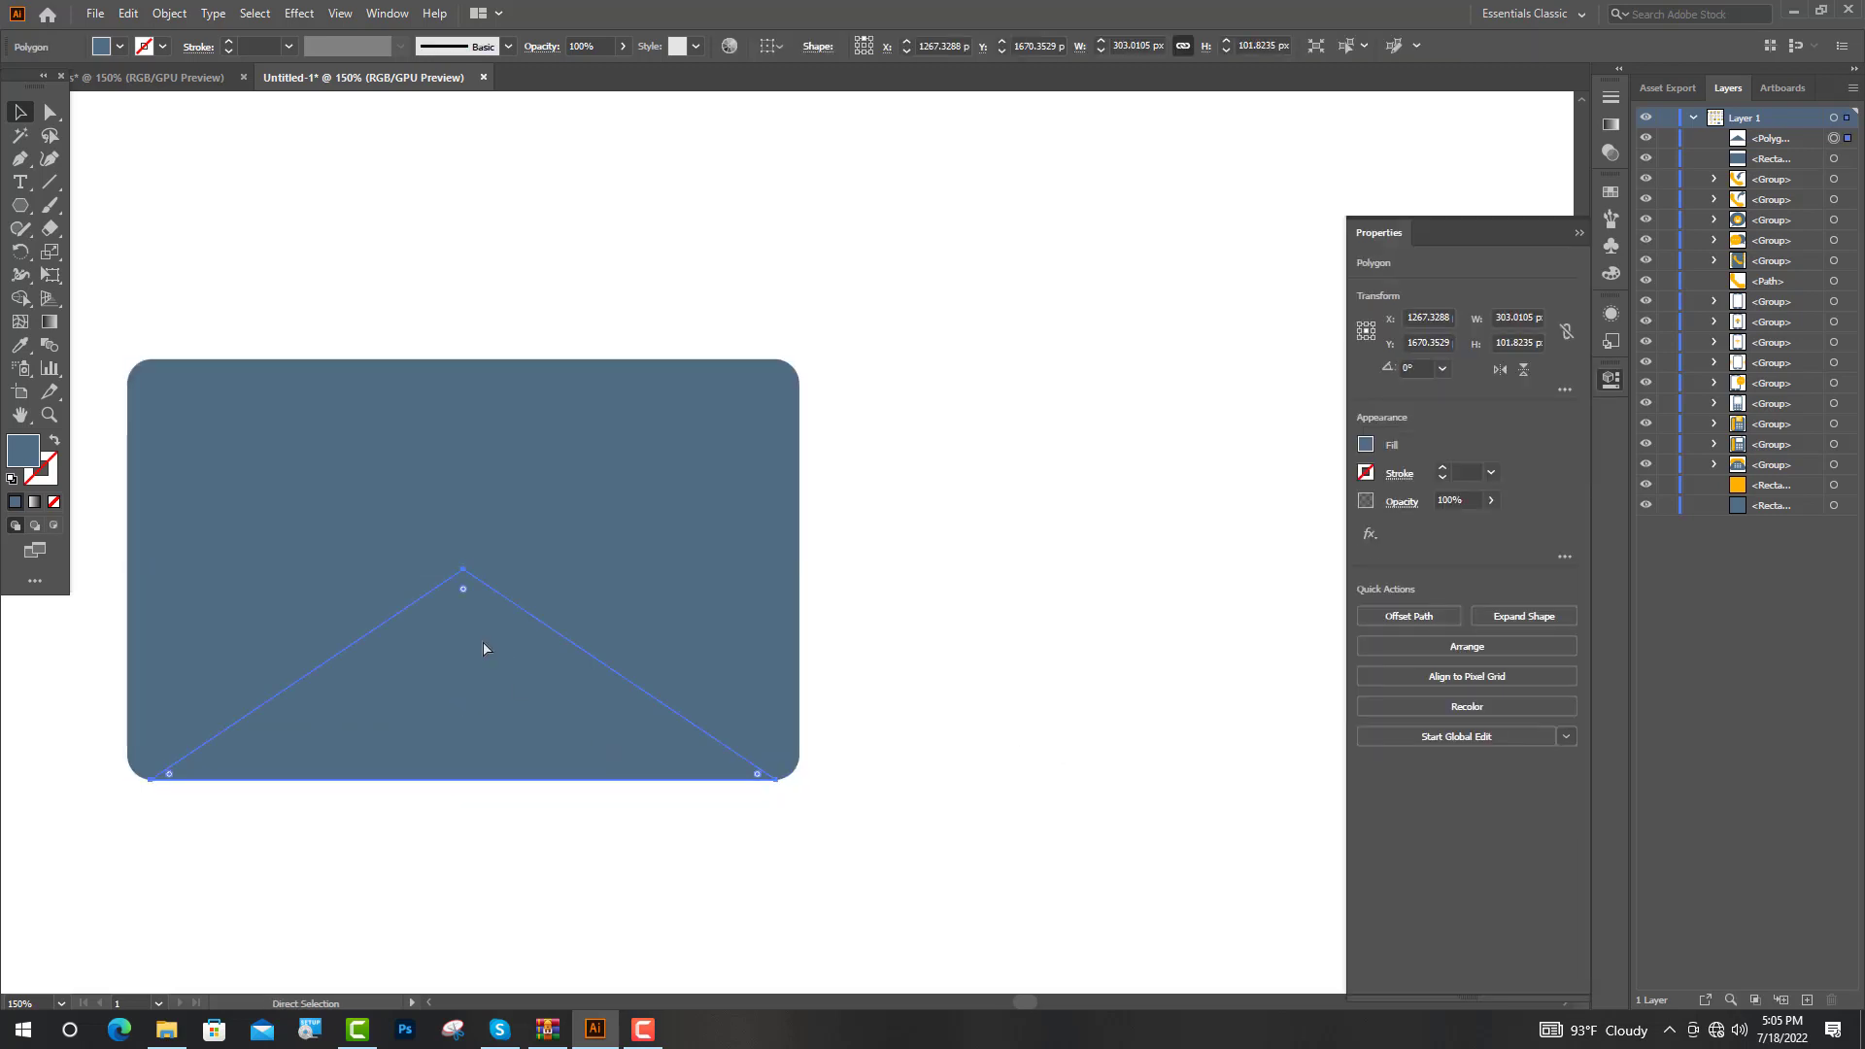
pyautogui.hotkey('ctrl', 'f')
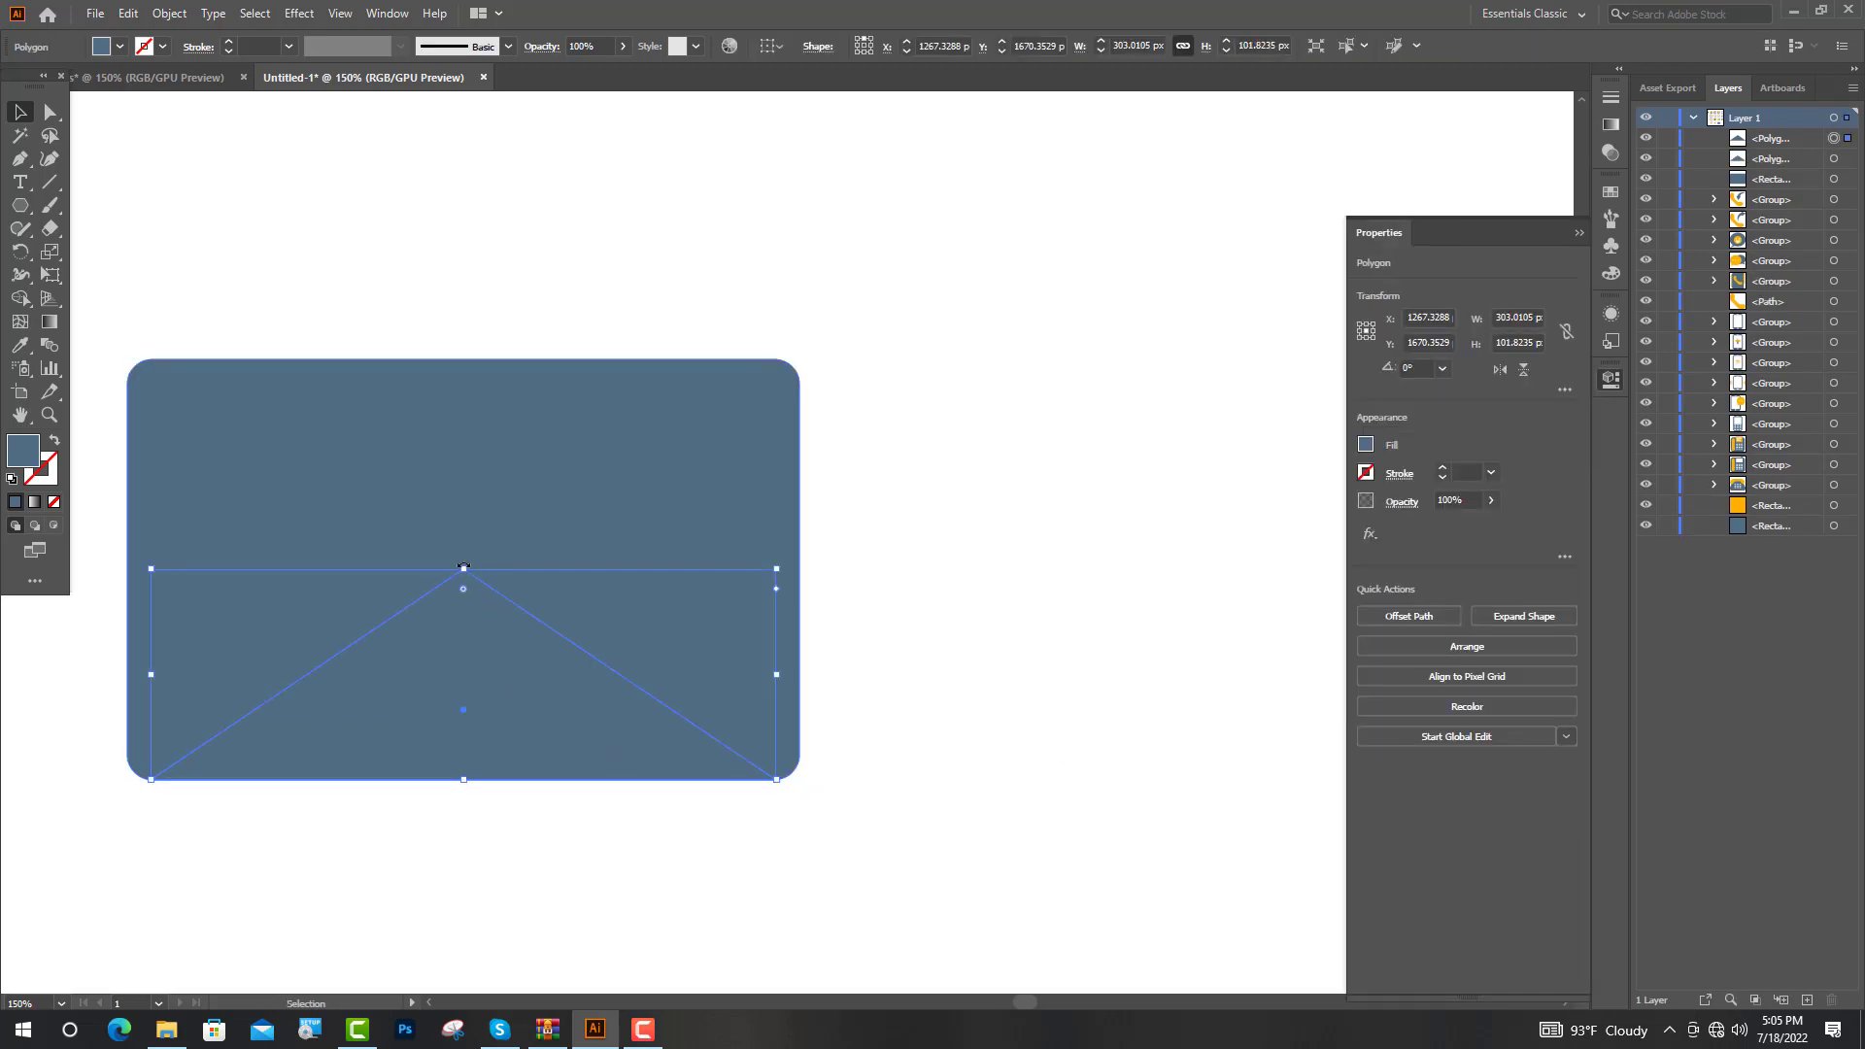
pyautogui.moveTo(463, 569); pyautogui.dragTo(477, 608)
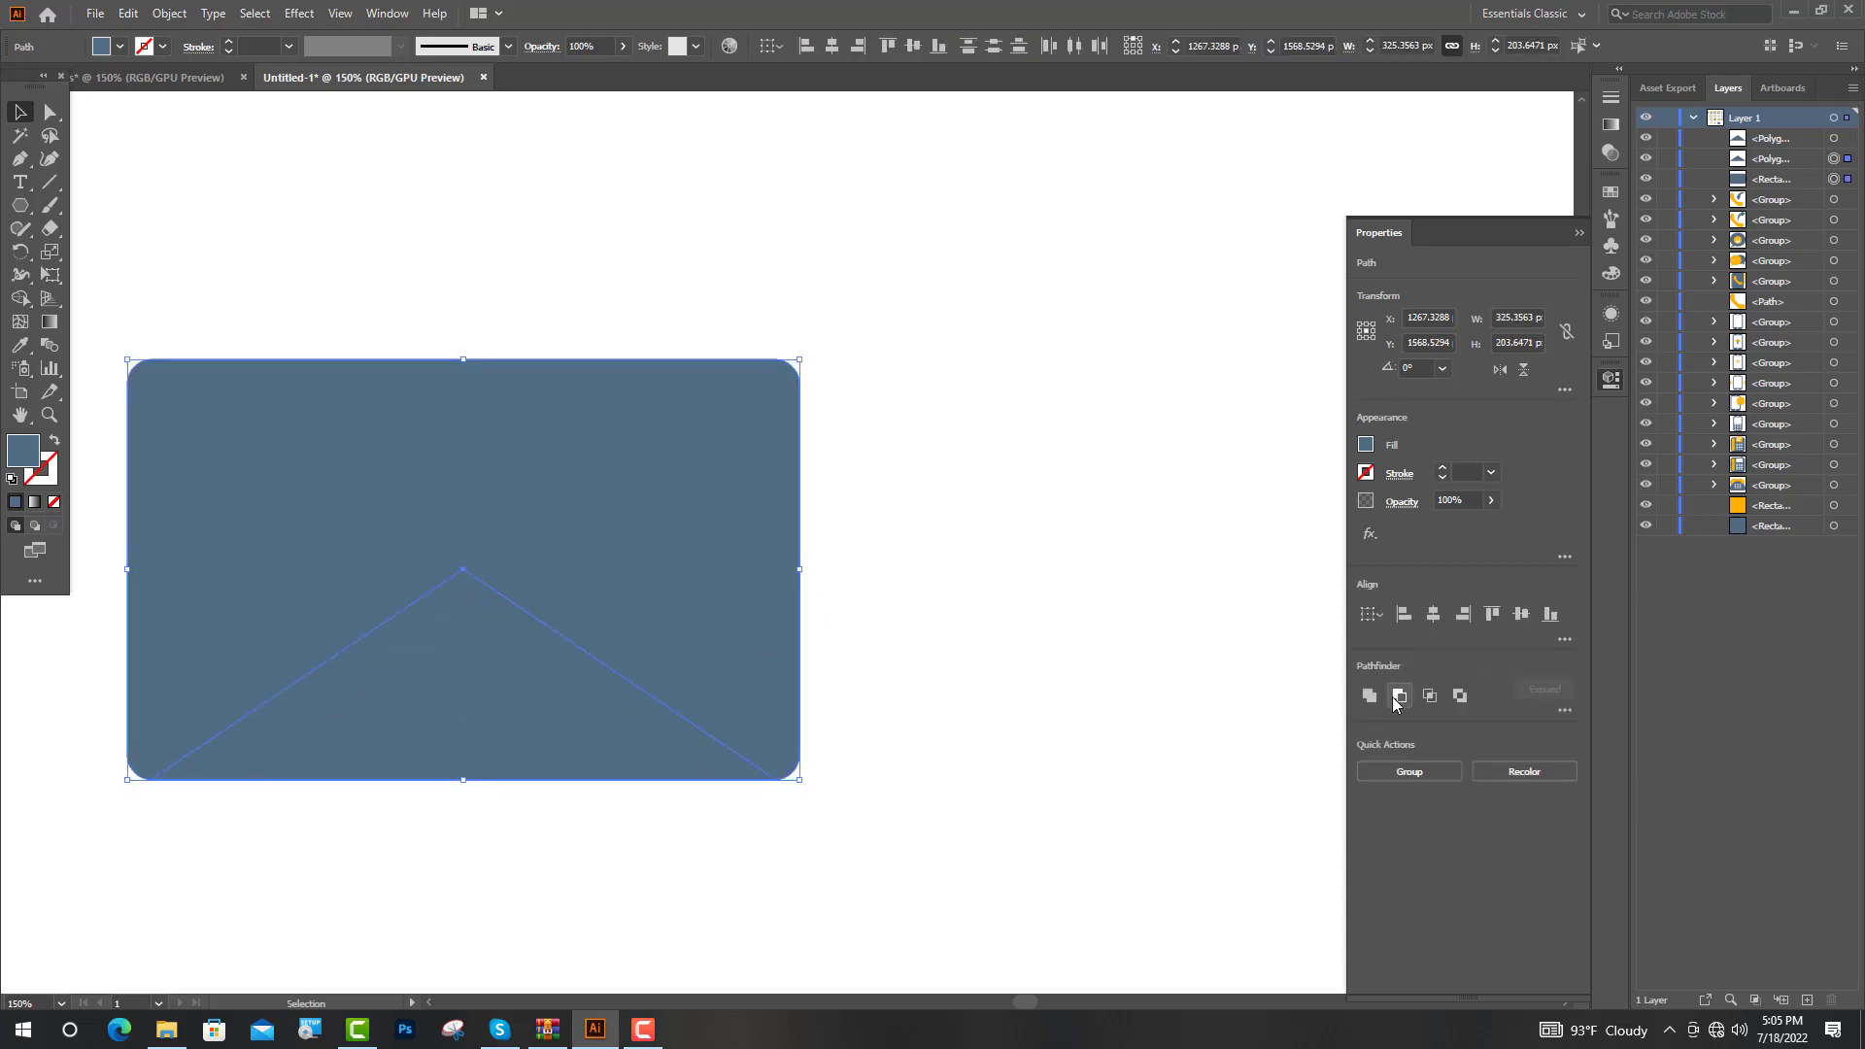
pyautogui.click(1397, 696)
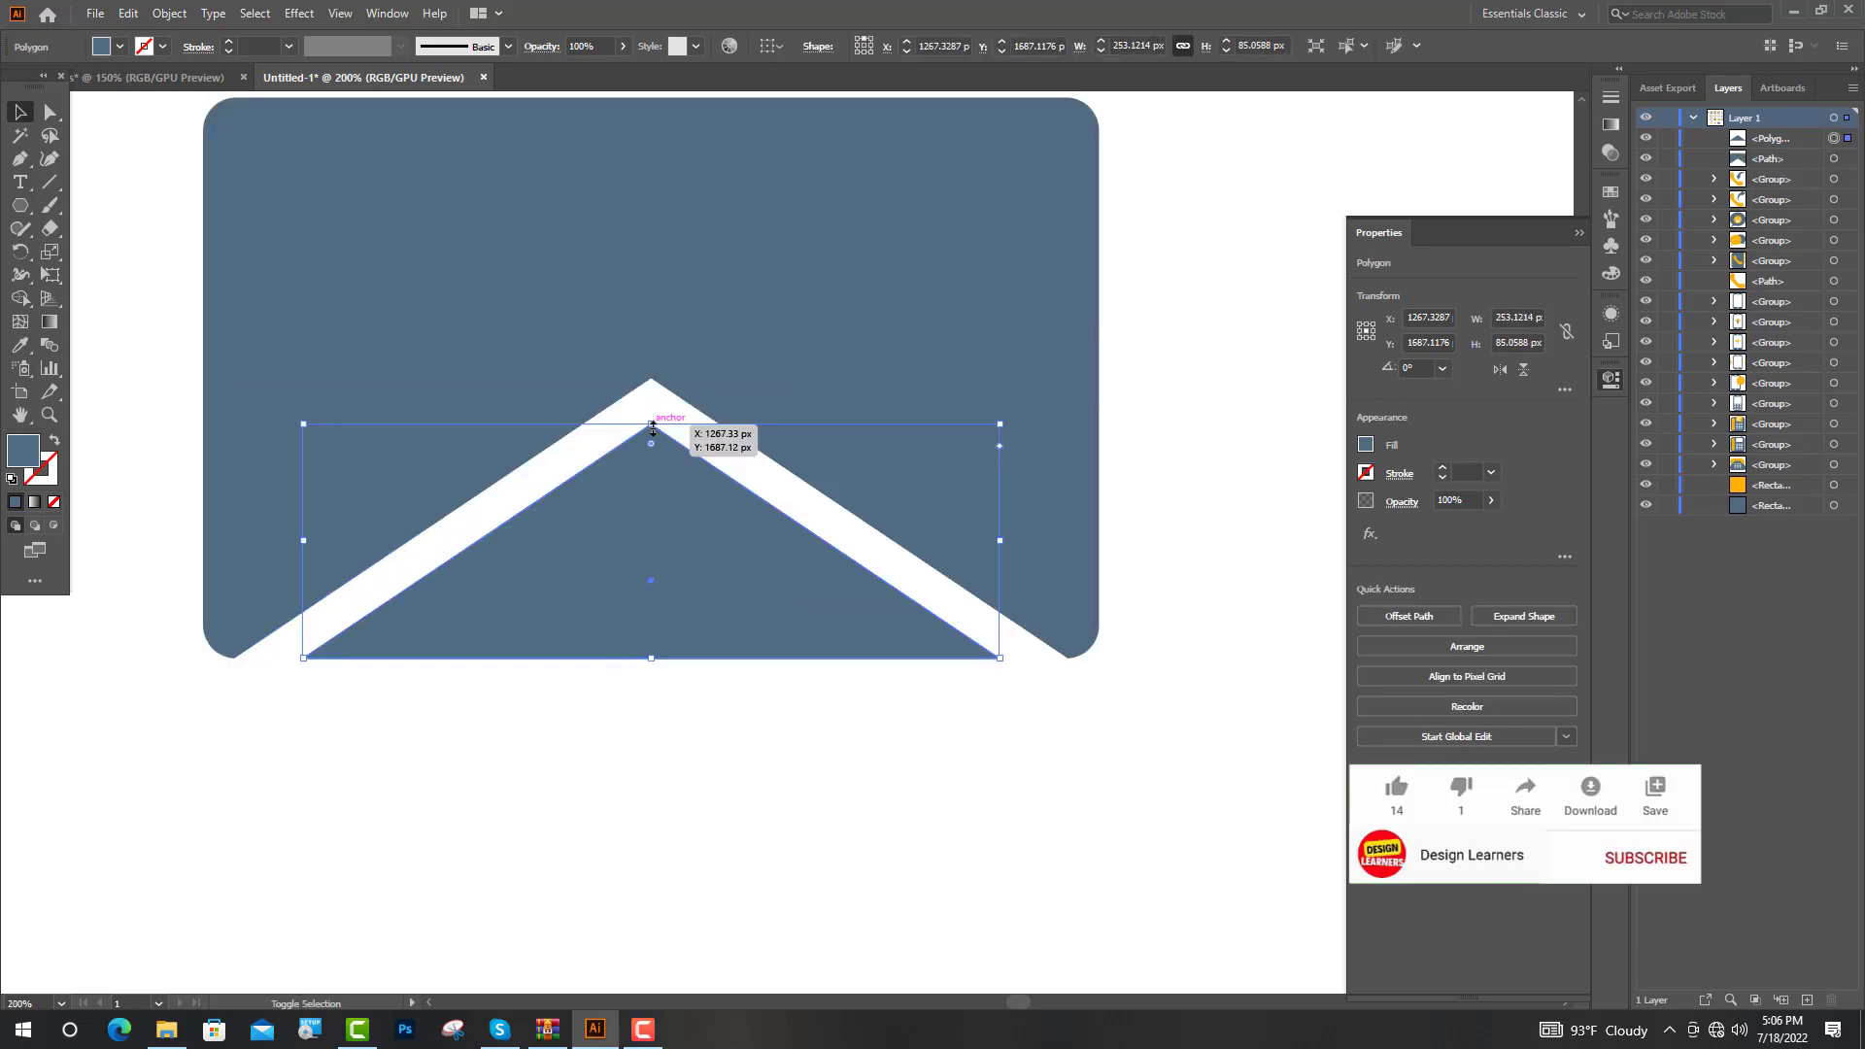
pyautogui.moveTo(653, 429); pyautogui.dragTo(652, 405)
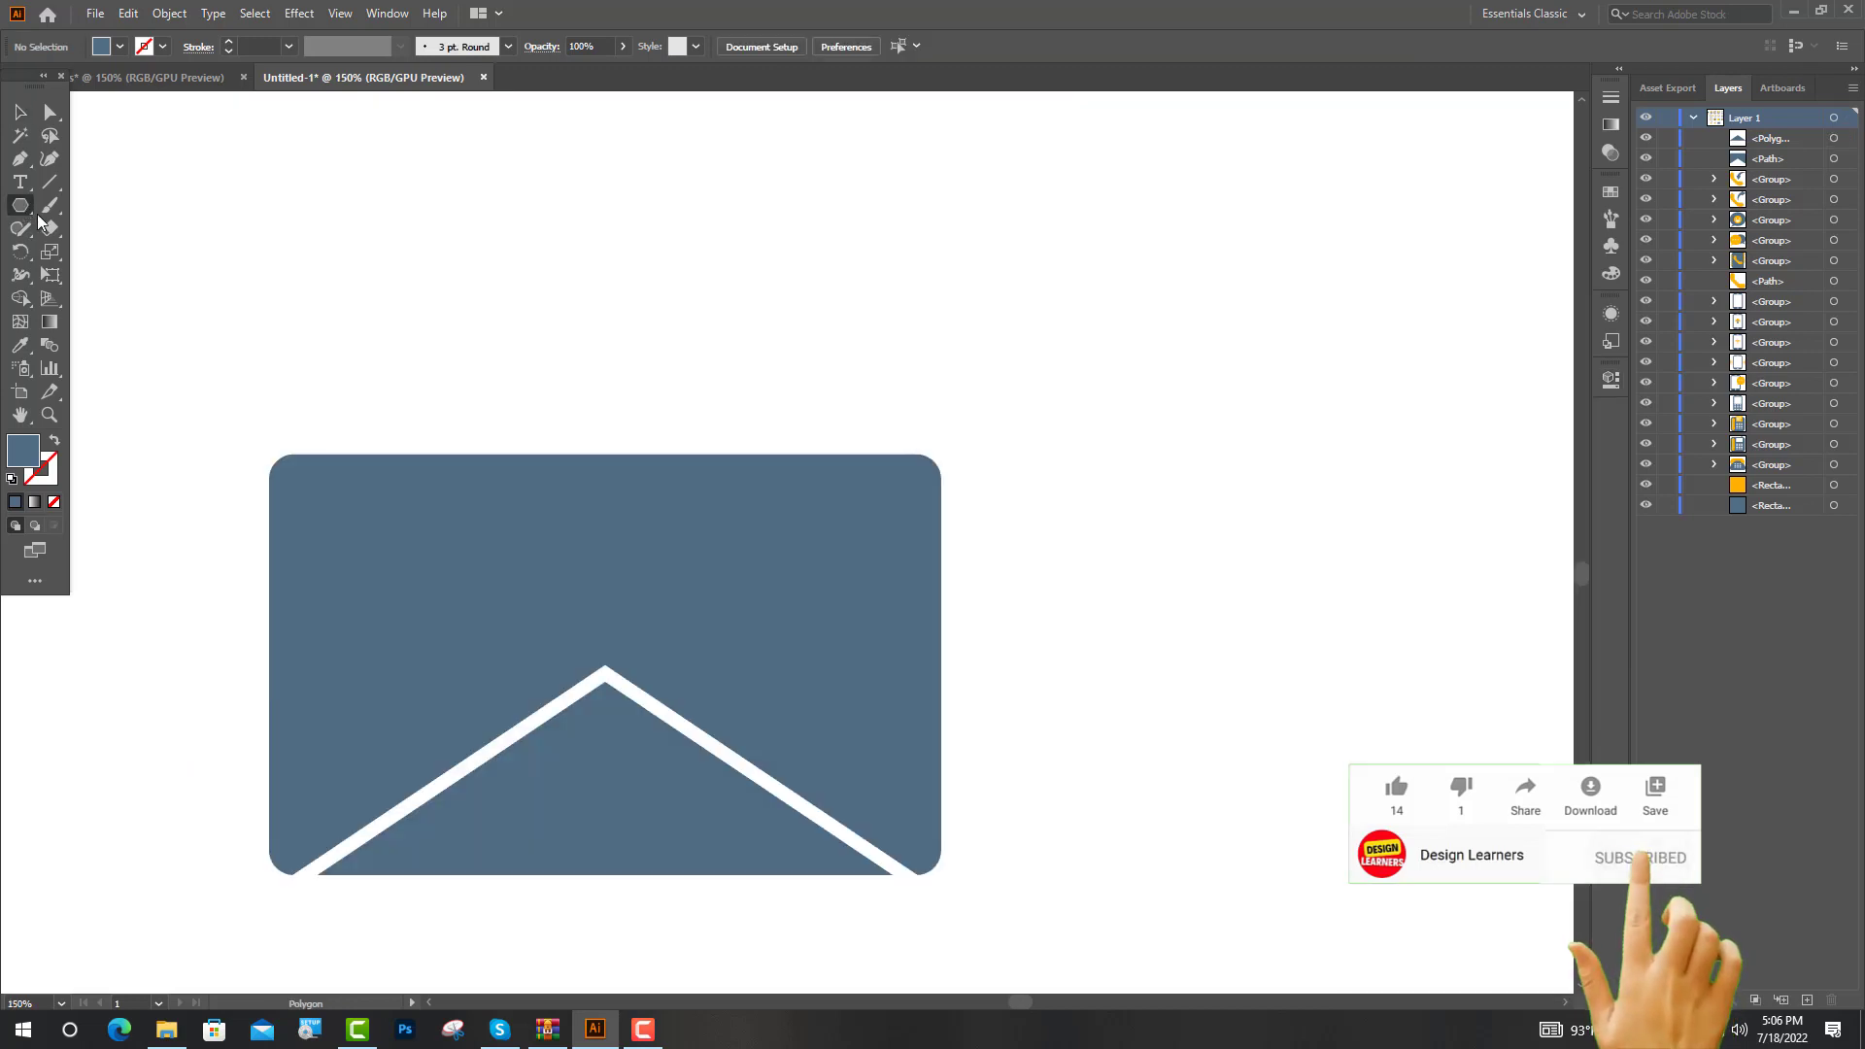
# Step: Draw another triangle about 162 by 183 px, its base along the envelope's left edge and its apex just above the lower flap's tip
pyautogui.moveTo(320, 367); pyautogui.dragTo(406, 429)
pyautogui.press('v')
pyautogui.moveTo(435, 264); pyautogui.dragTo(473, 447)
pyautogui.moveTo(348, 378); pyautogui.dragTo(358, 583)
pyautogui.press('a')
pyautogui.moveTo(272, 678); pyautogui.dragTo(278, 872)
pyautogui.moveTo(435, 573); pyautogui.dragTo(603, 667)
pyautogui.press('v')
pyautogui.click(469, 311)
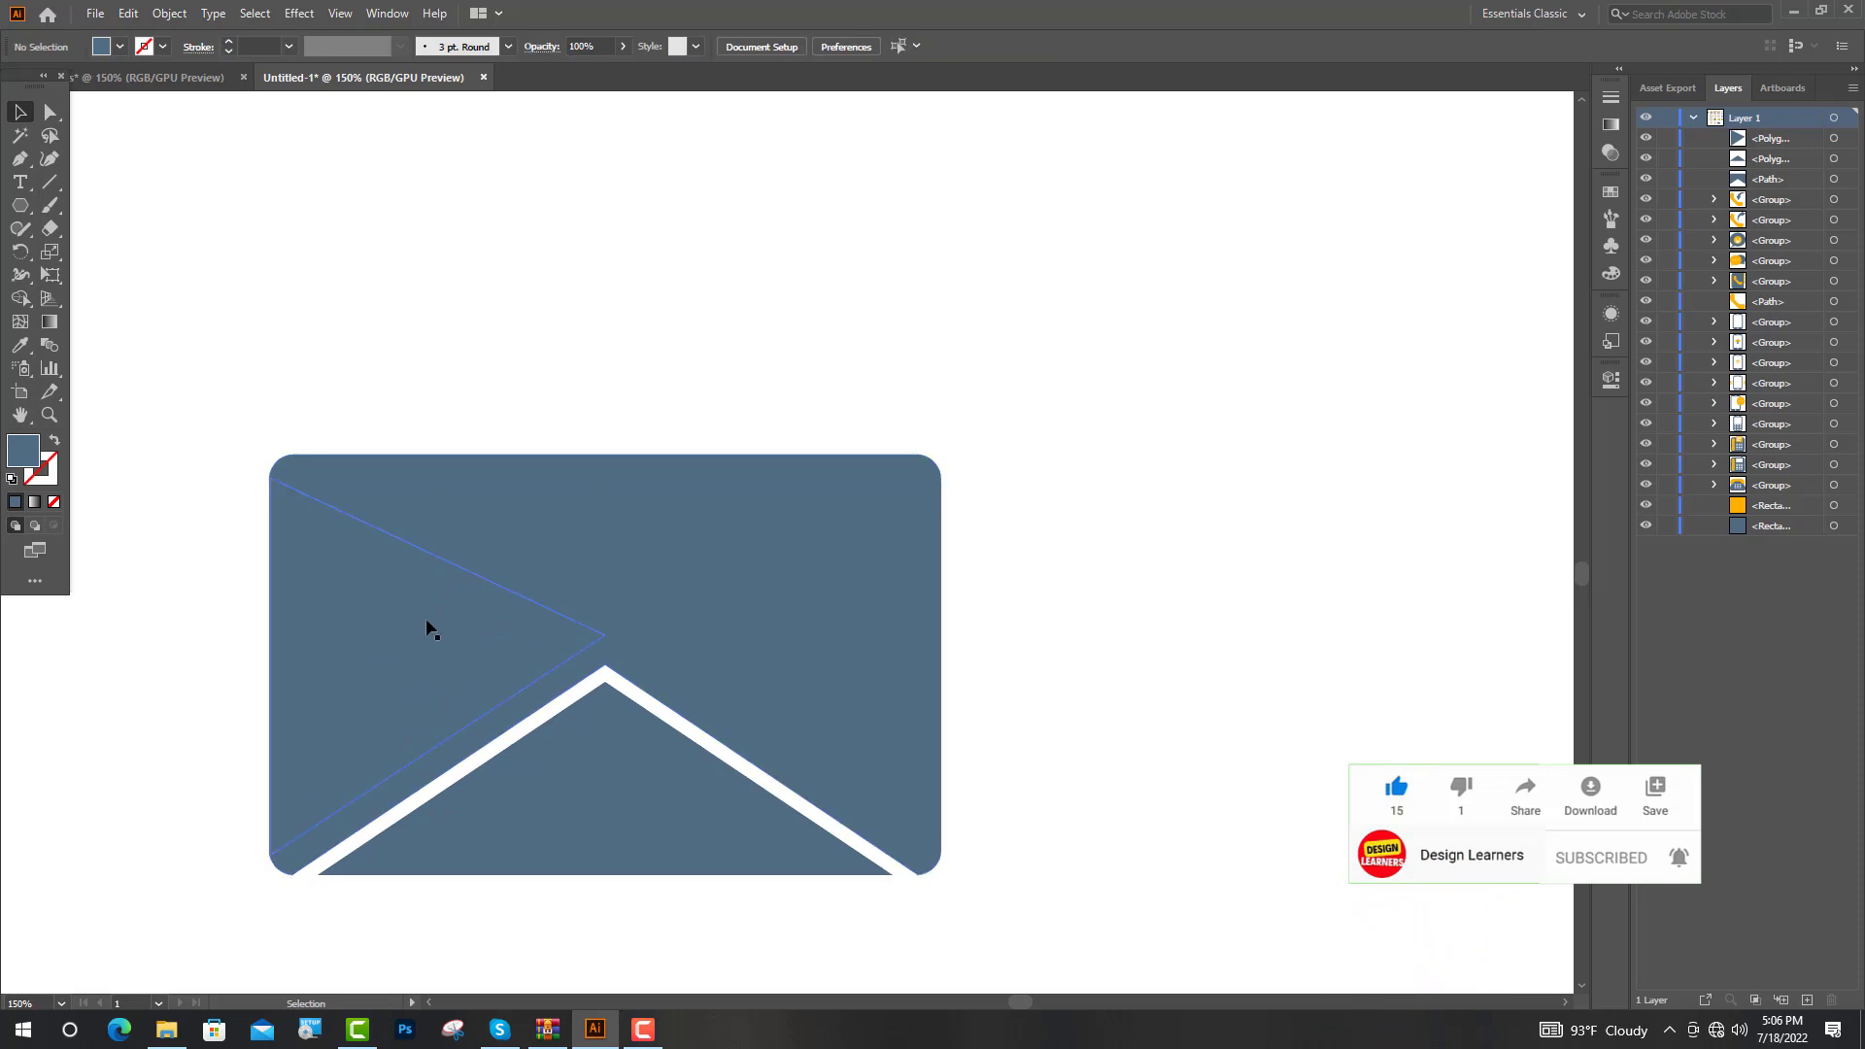
# Step: Make a copy of the side triangle reflected across the vertical axis and move it to the envelope's right edge
pyautogui.rightClick(425, 618)
pyautogui.moveTo(513, 501)
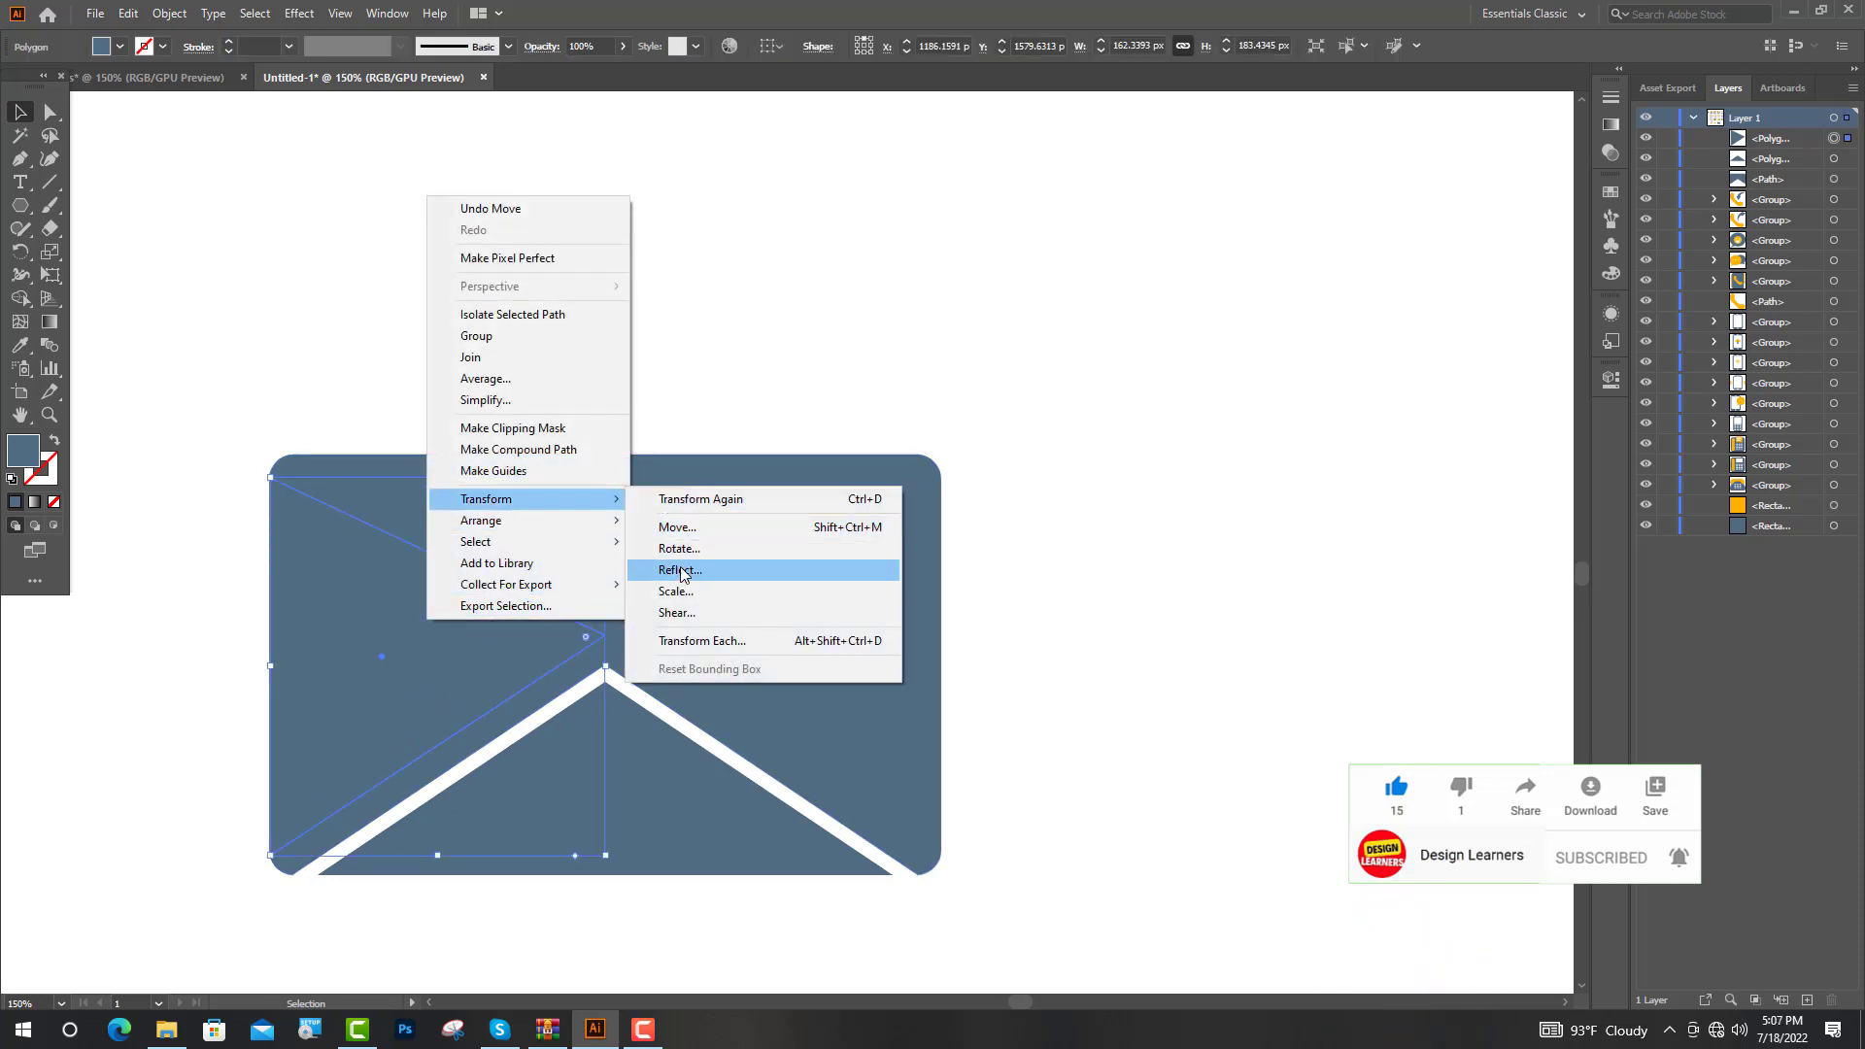
pyautogui.click(685, 575)
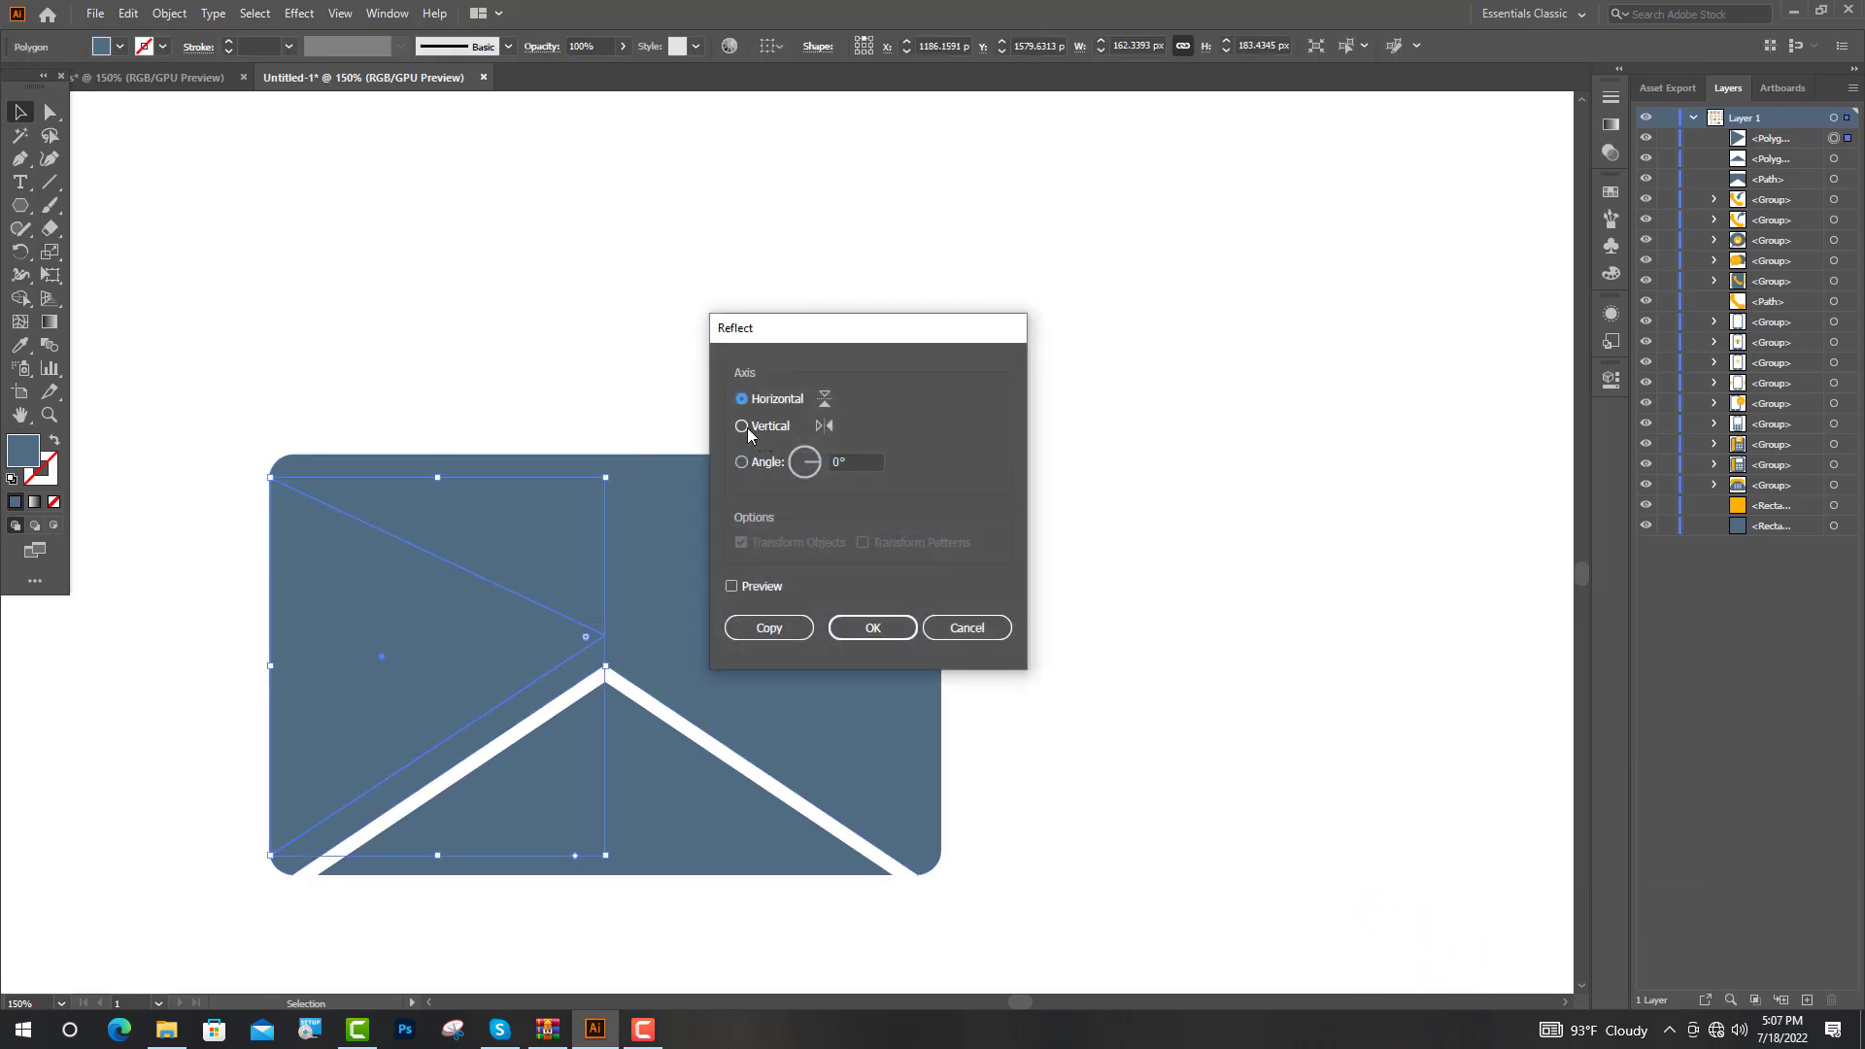
pyautogui.click(769, 628)
pyautogui.hotkey('shift', 'Right')
pyautogui.hotkey('shift', 'Right')
pyautogui.hotkey('shift', 'Right')
pyautogui.hotkey('shift', 'Right')
pyautogui.hotkey('shift', 'Right')
pyautogui.hotkey('shift', 'Right')
pyautogui.hotkey('shift', 'Right')
pyautogui.hotkey('shift', 'Right')
pyautogui.hotkey('shift', 'Right')
pyautogui.hotkey('shift', 'Right')
pyautogui.hotkey('shift', 'Right')
pyautogui.hotkey('shift', 'Right')
pyautogui.hotkey('shift', 'Right')
pyautogui.hotkey('shift', 'Right')
pyautogui.hotkey('shift', 'Right')
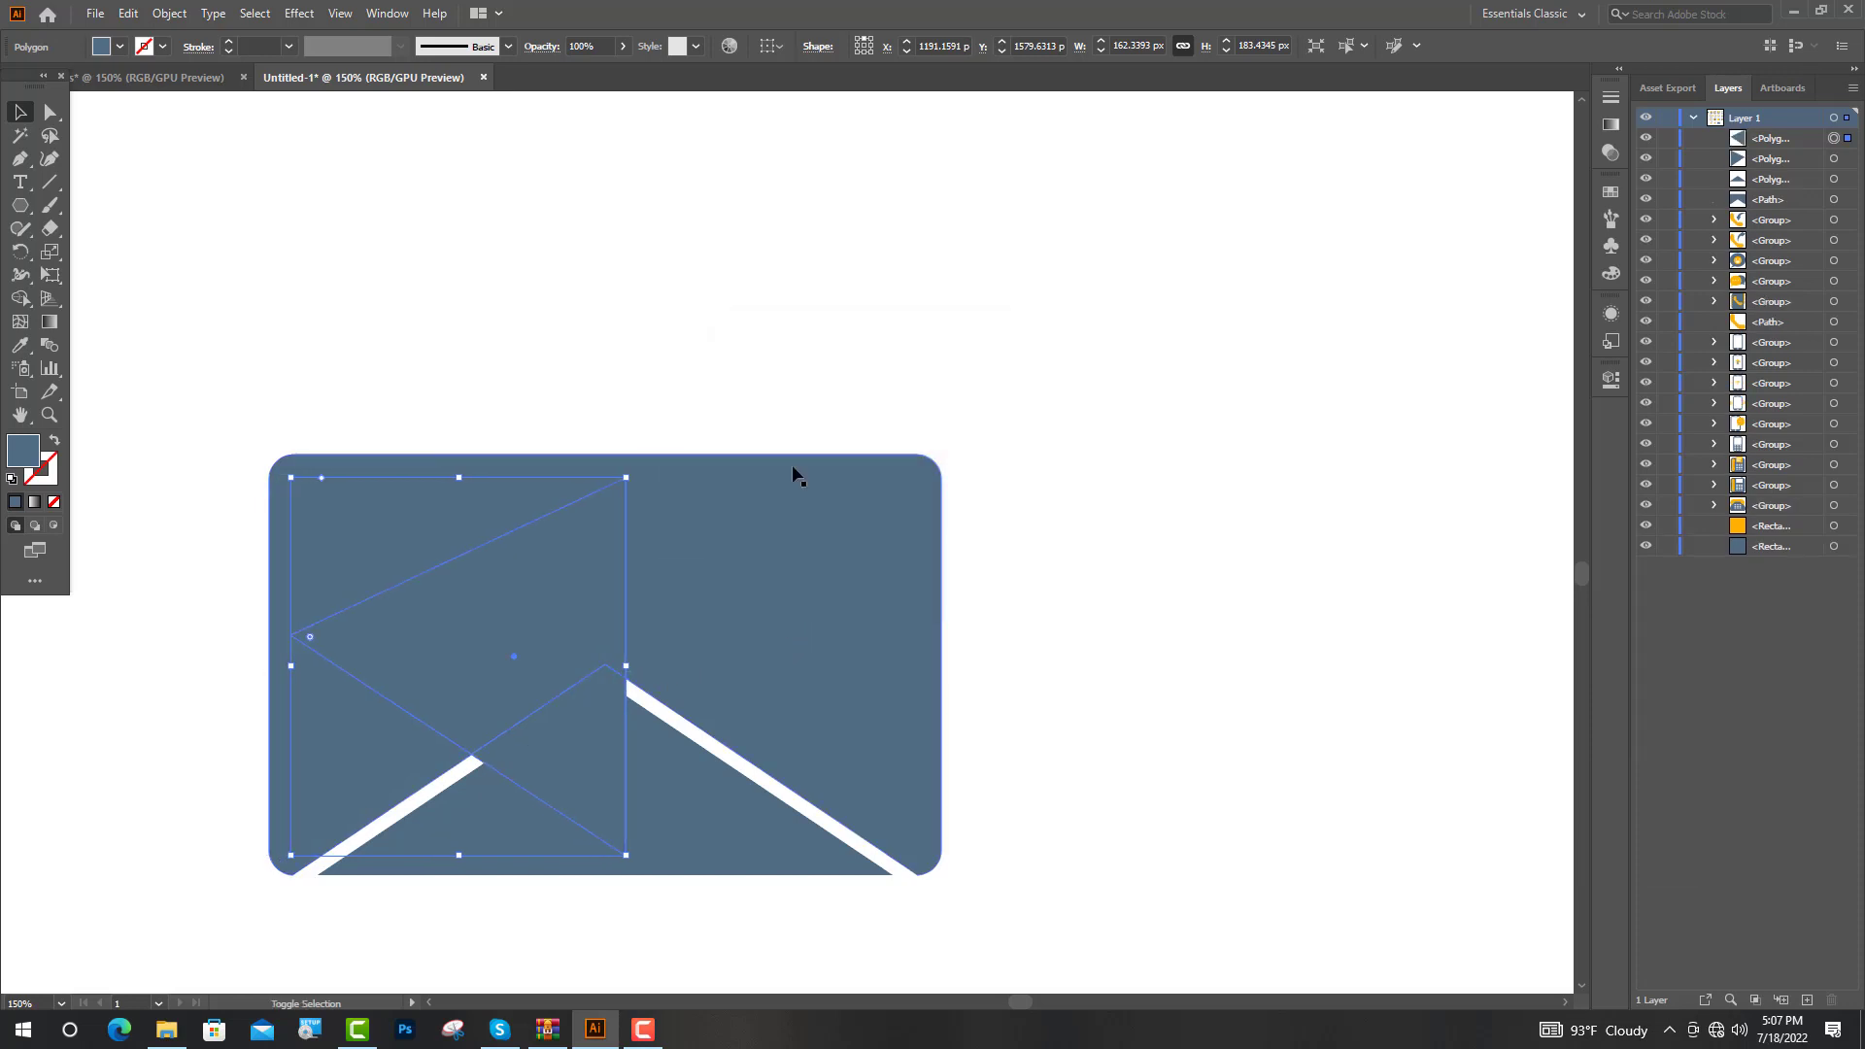
# Step: Draw a rectangle about 238 by 193 px over the envelope's upper part as the letter and color it with the handset's orange
pyautogui.moveTo(24, 212); pyautogui.dragTo(136, 204)
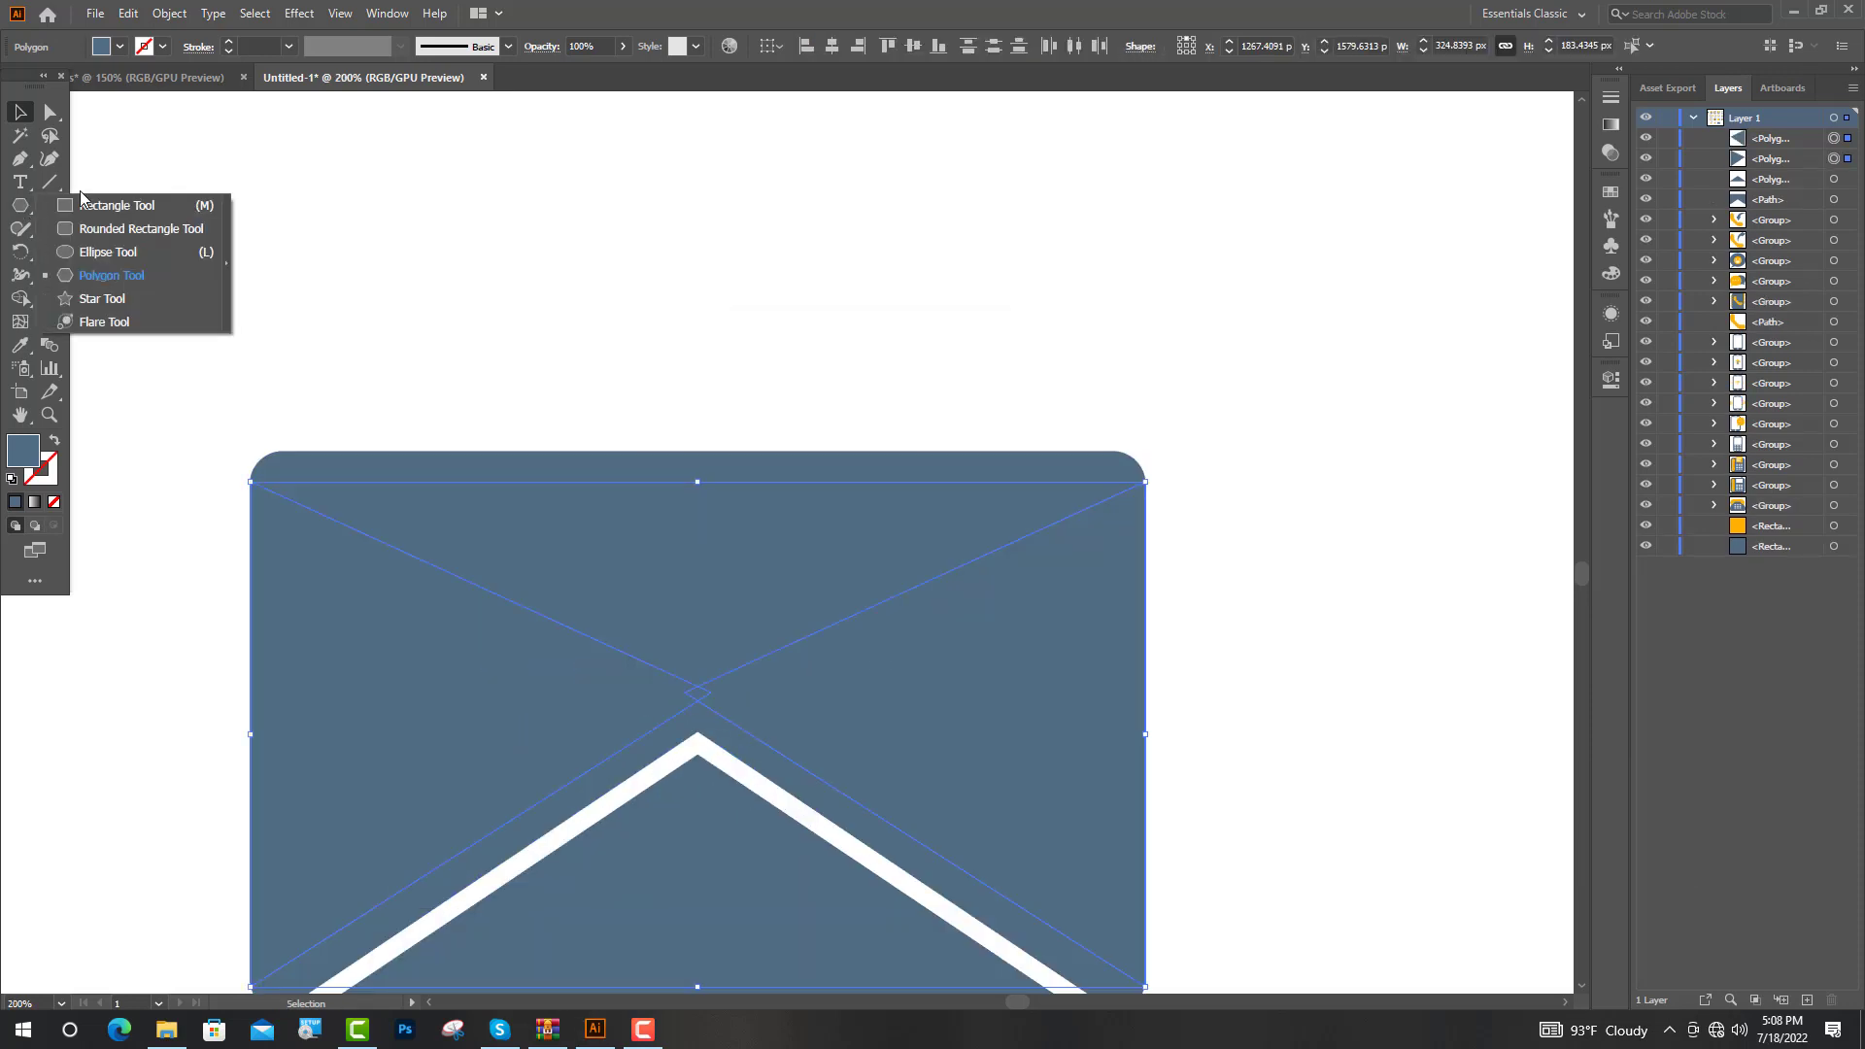
pyautogui.moveTo(314, 190); pyautogui.dragTo(992, 725)
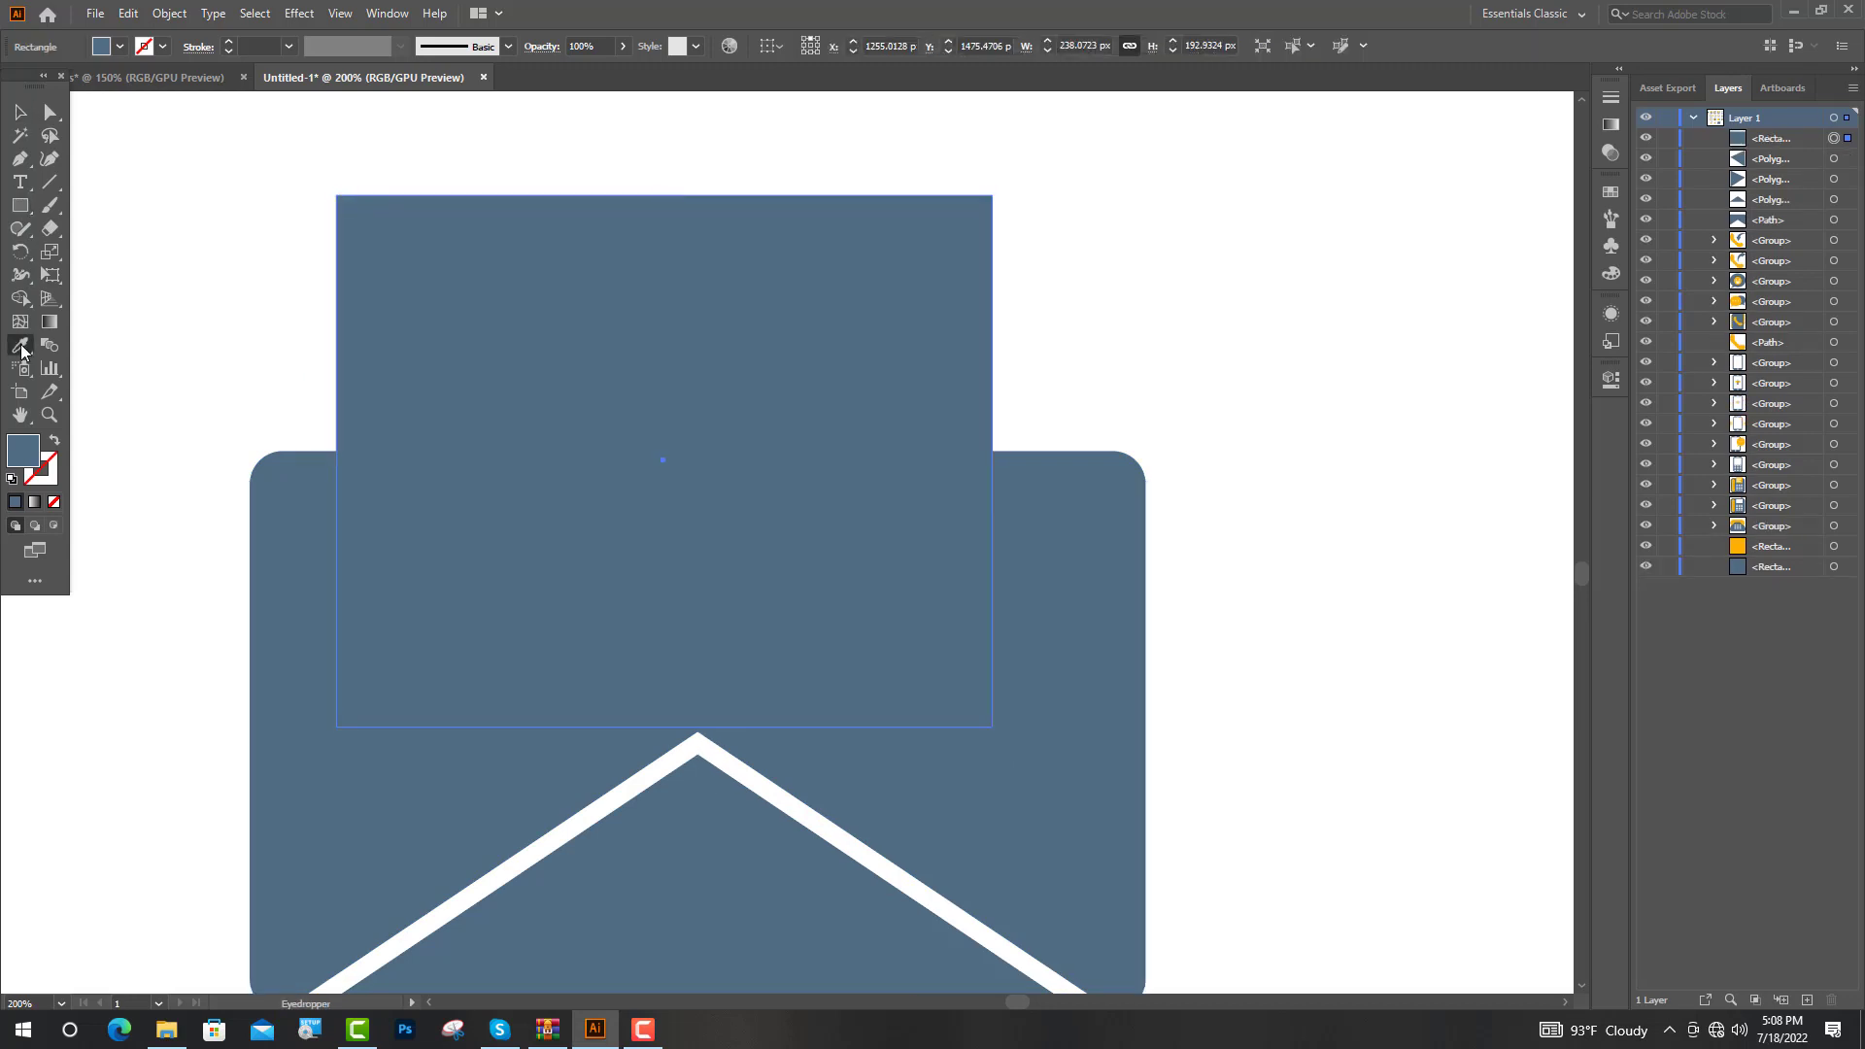
pyautogui.press('i')
pyautogui.press('v')
pyautogui.scroll(-3, 950, 461)
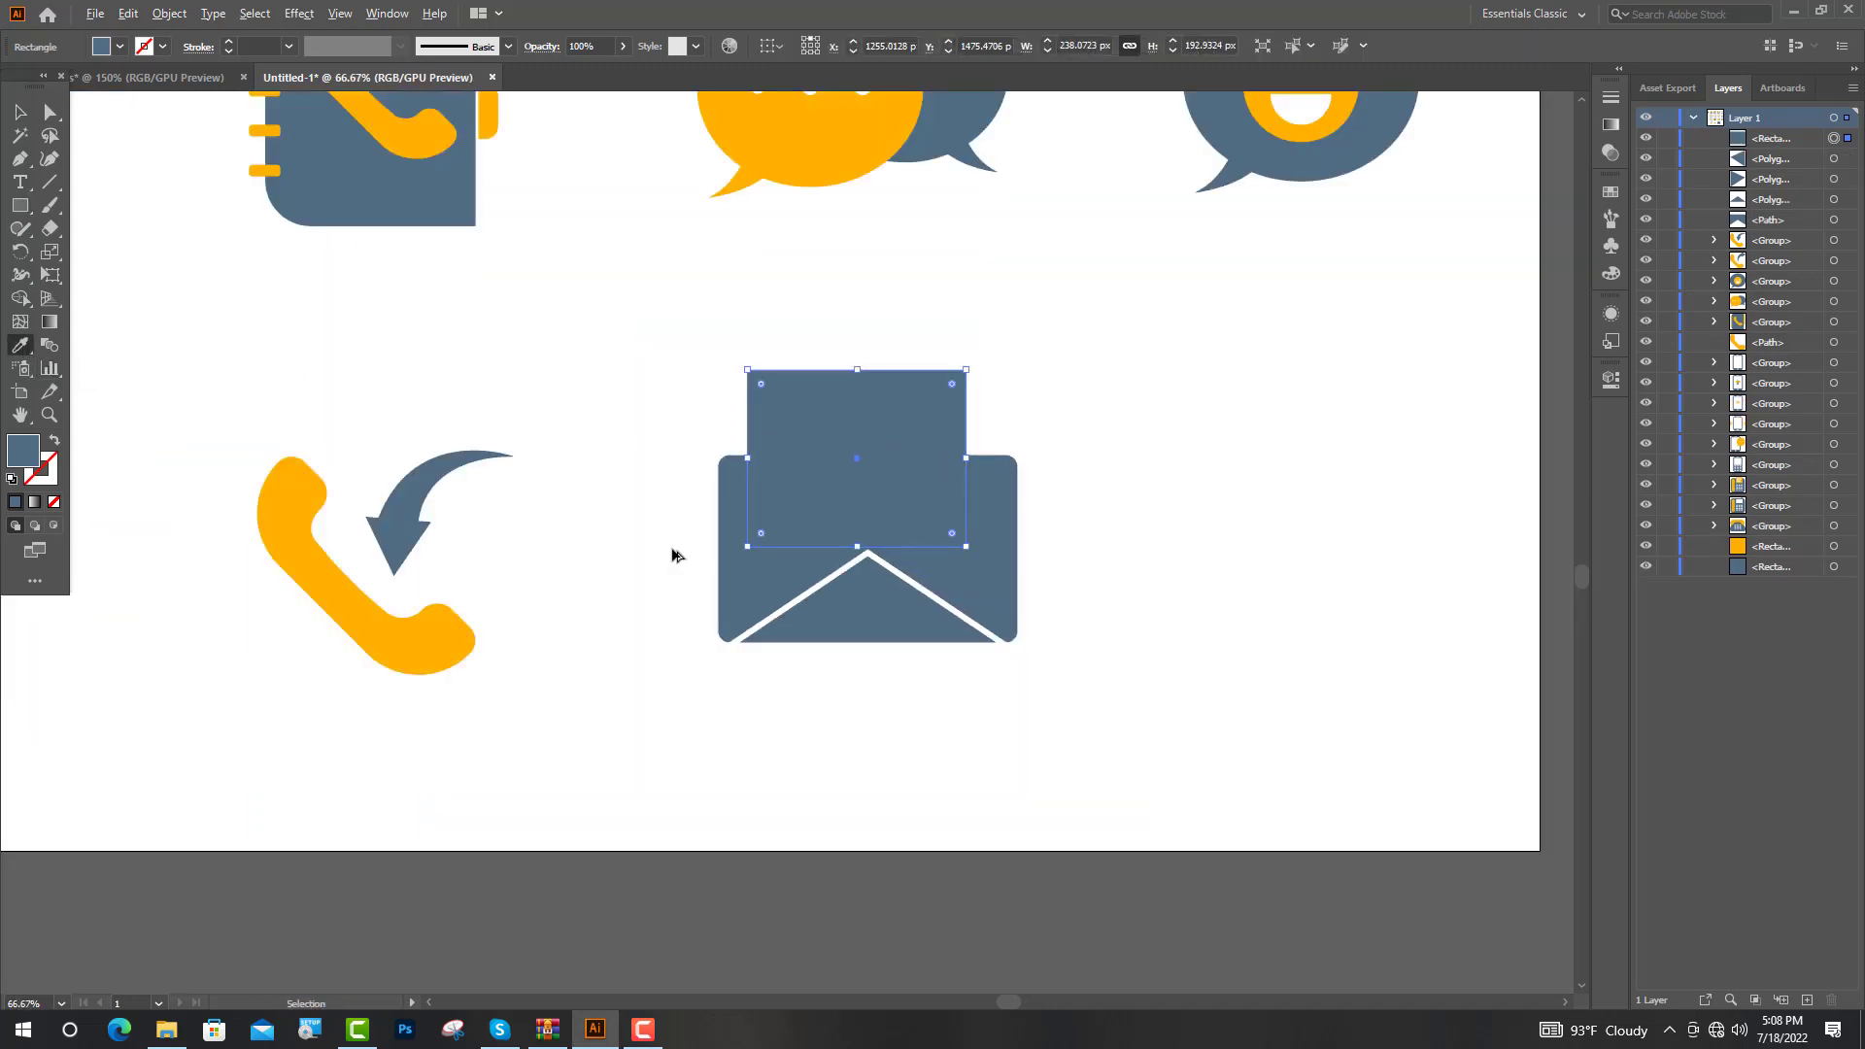
pyautogui.press('i')
pyautogui.click(406, 637)
pyautogui.press('v')
# Step: Bring the two side triangles of the envelope to the front so they overlap the orange letter
pyautogui.click(602, 601)
pyautogui.scroll(2, 830, 560)
pyautogui.click(746, 575)
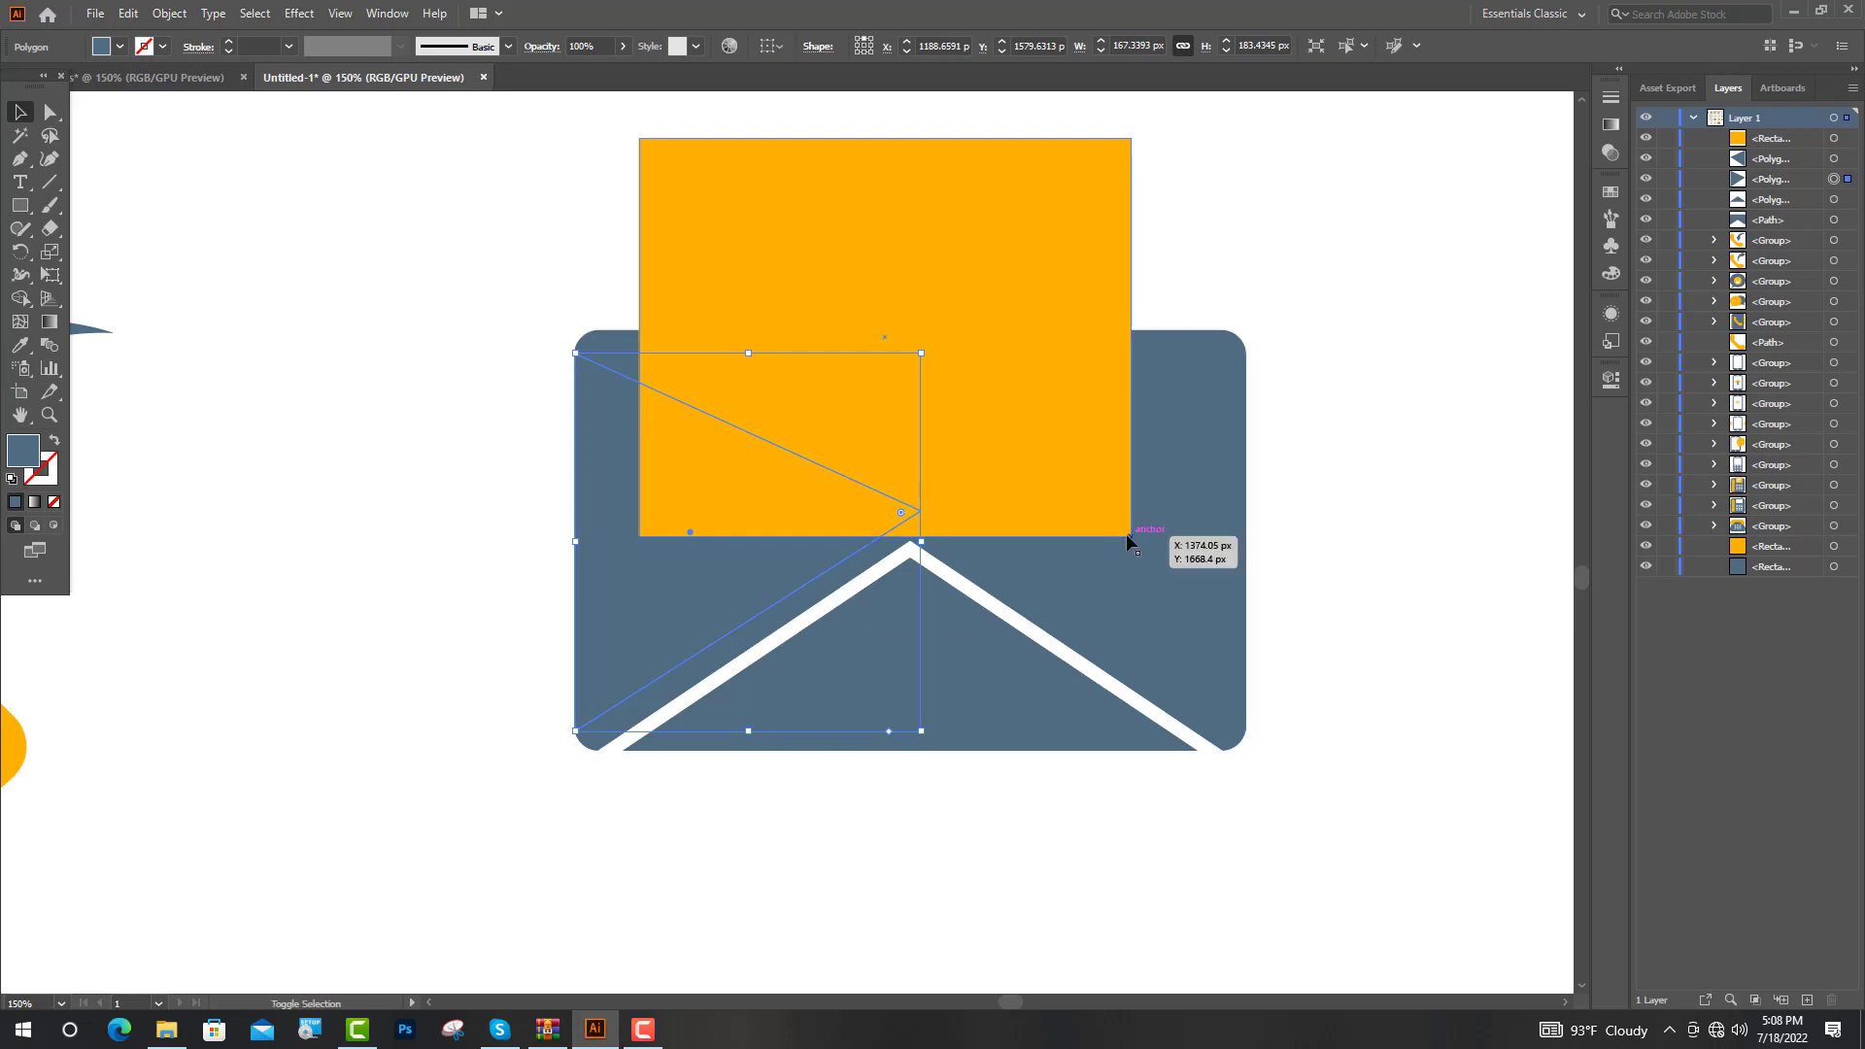
pyautogui.keyDown('shift'); pyautogui.click(1105, 594); pyautogui.keyUp('shift')
pyautogui.rightClick(1104, 592)
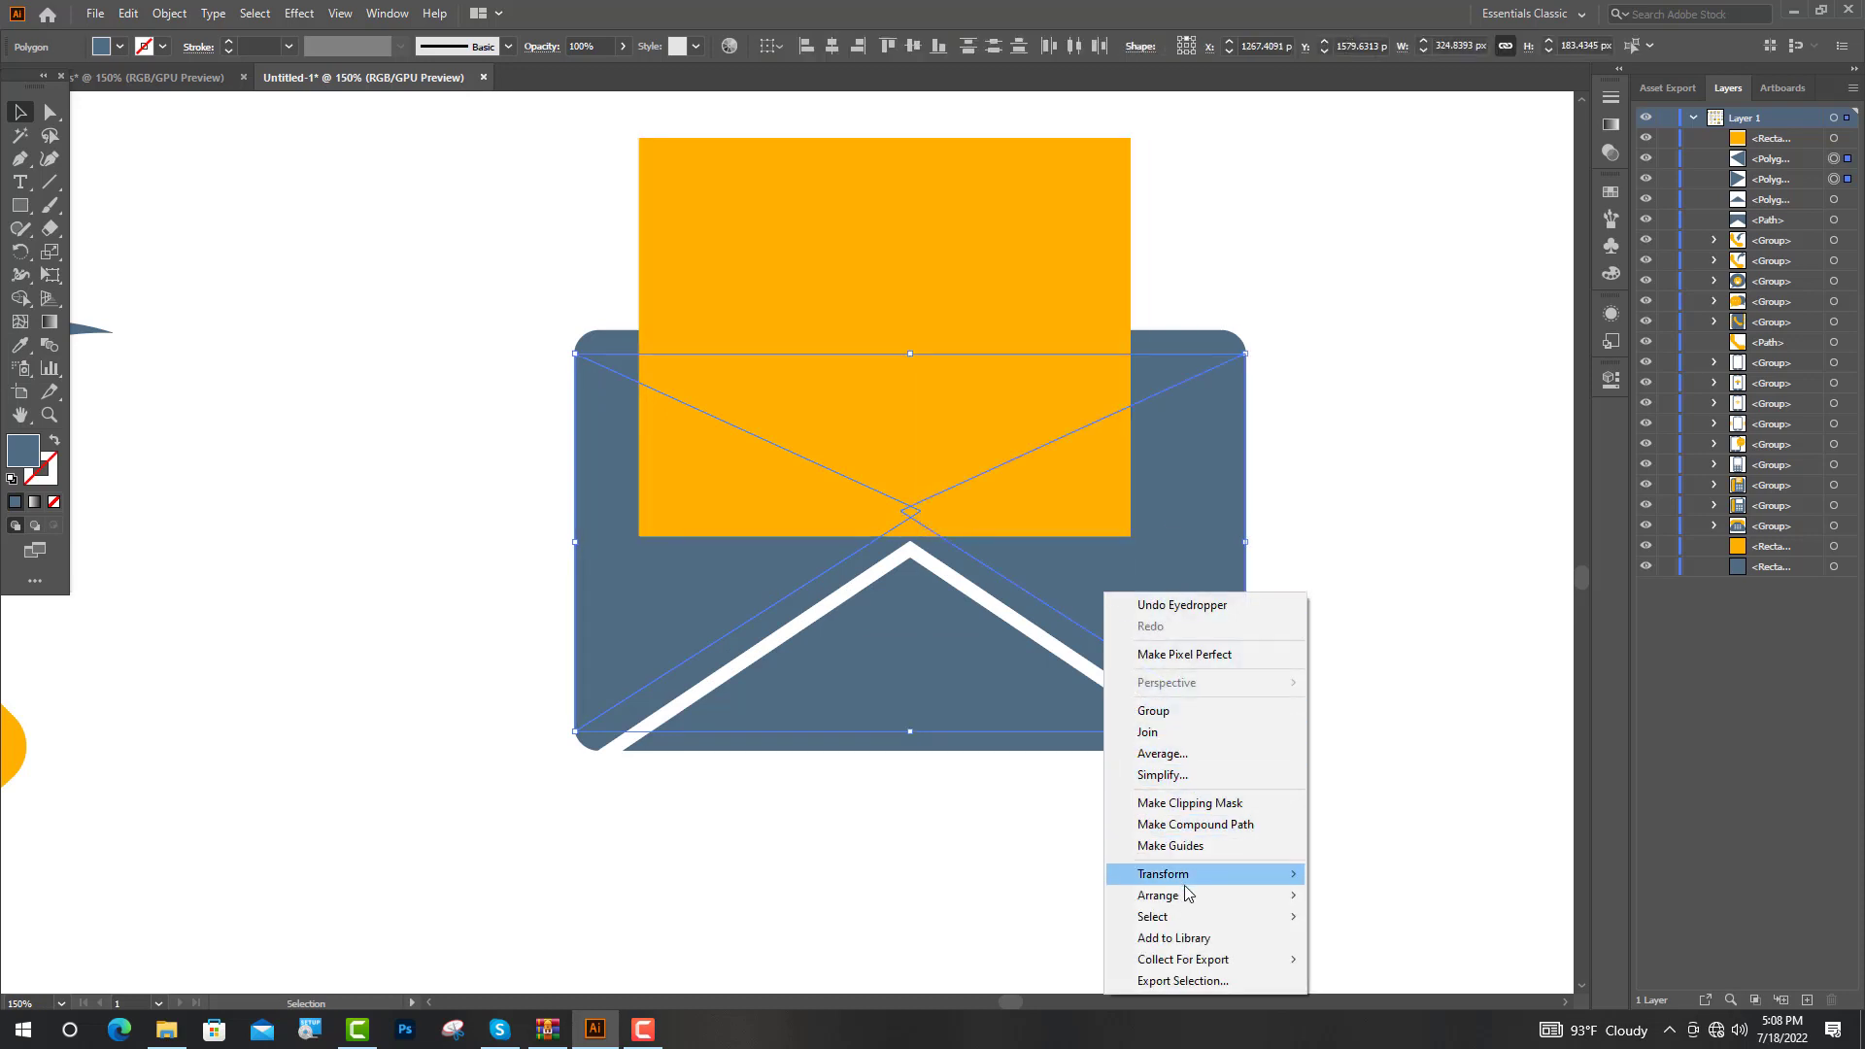
pyautogui.moveTo(1195, 895)
pyautogui.click(1370, 915)
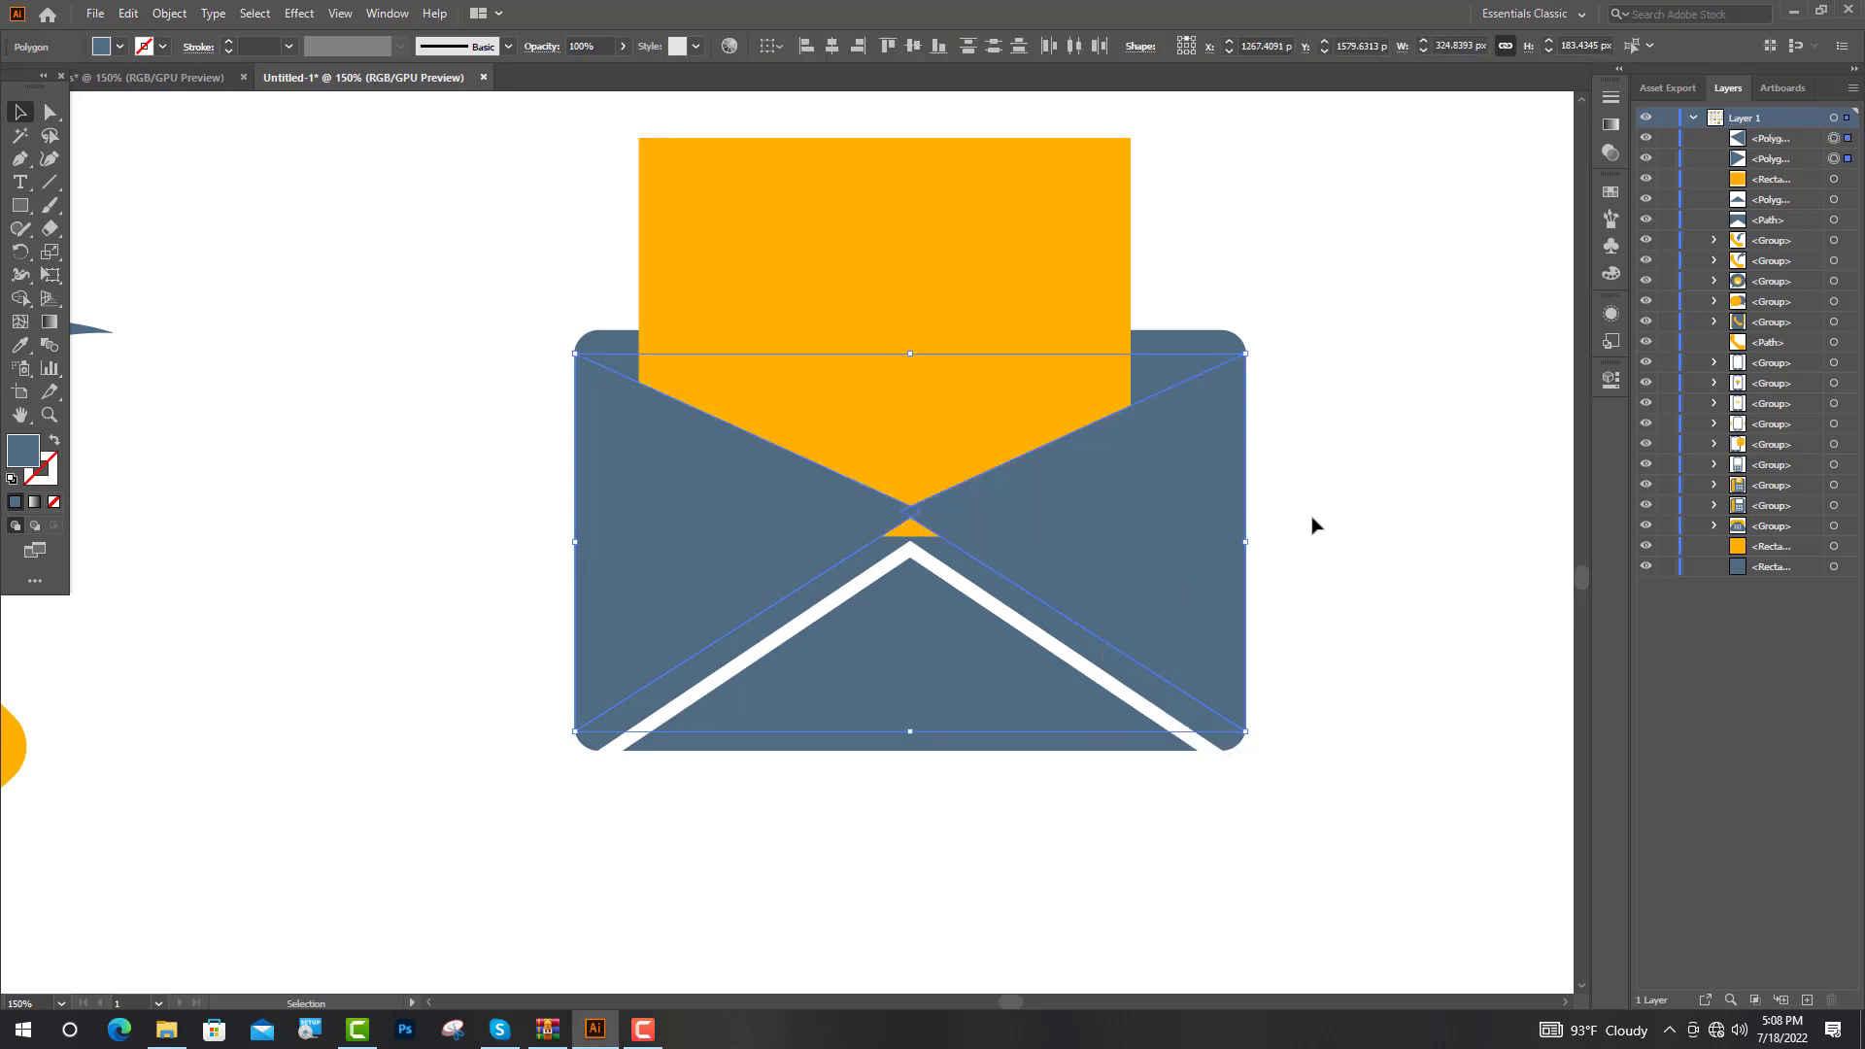
# Step: Draw a horizontal white line about 198 px long across the letter's upper part with a 5 pt stroke
pyautogui.click(1374, 466)
pyautogui.scroll(1, 956, 527)
pyautogui.moveTo(956, 528); pyautogui.dragTo(954, 496)
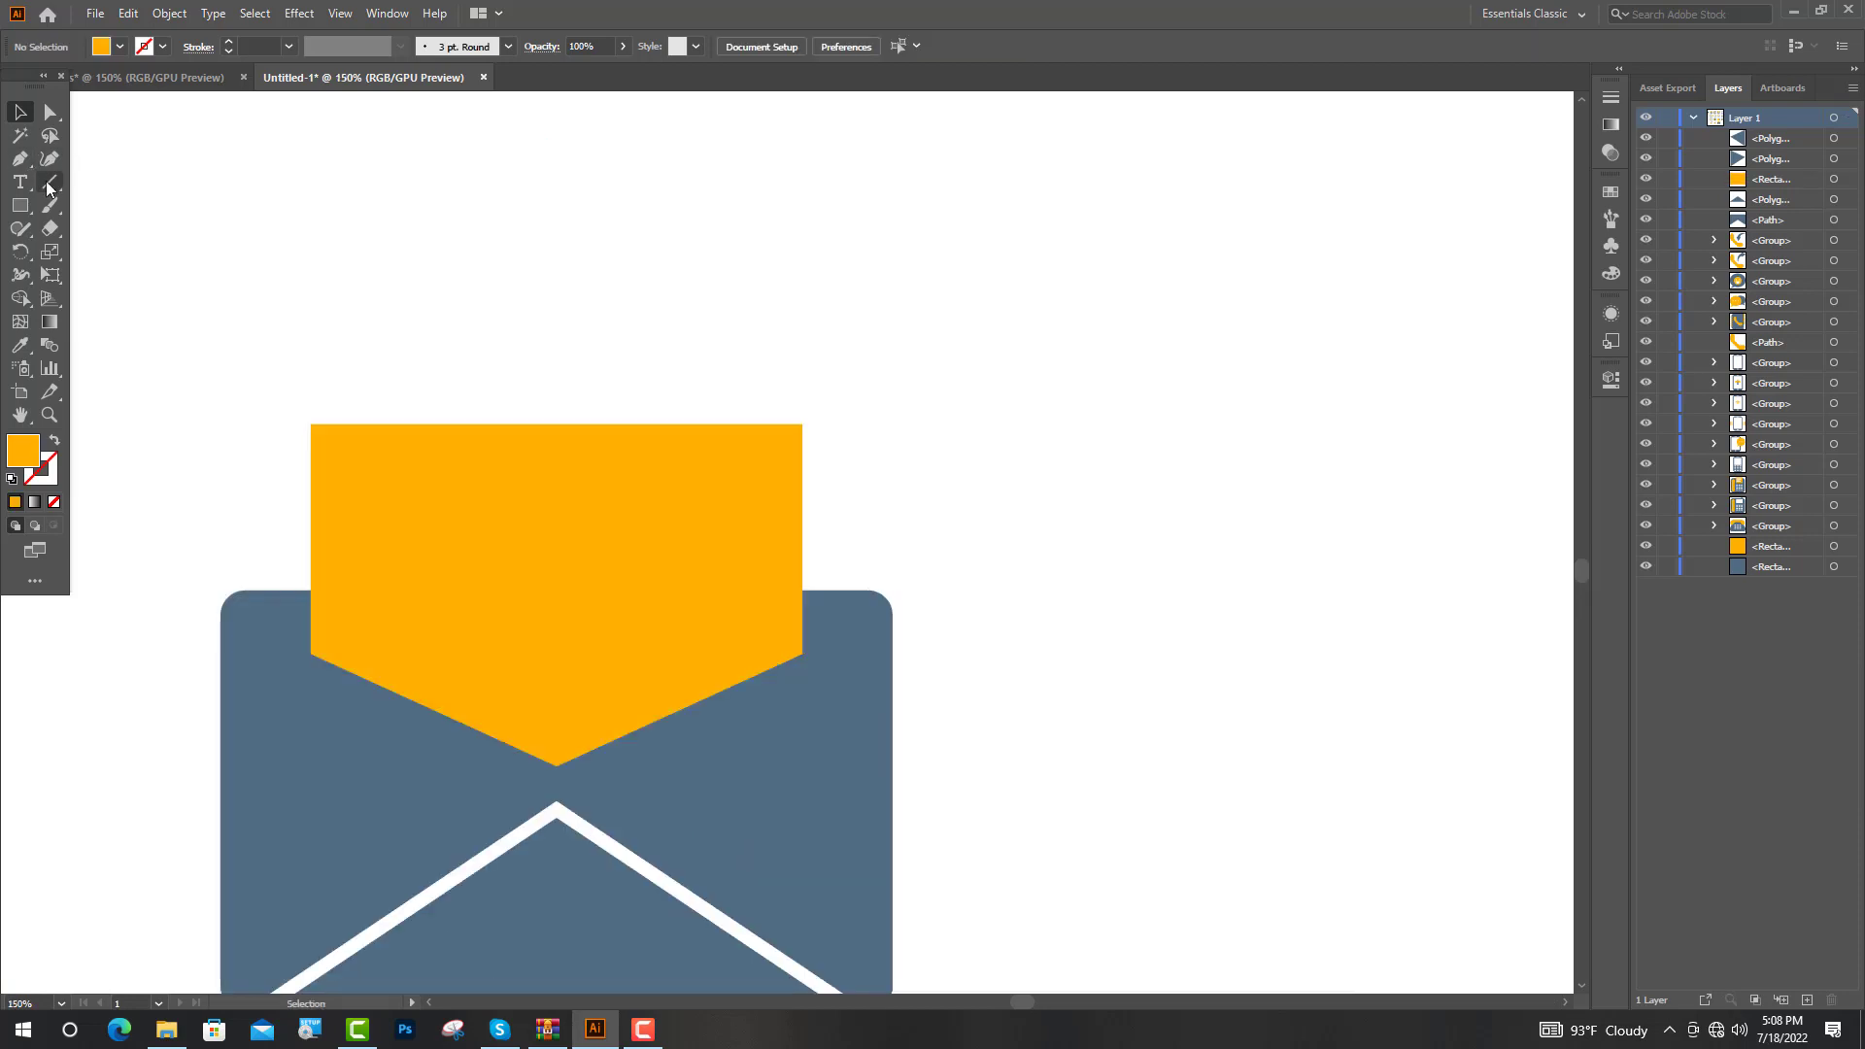
pyautogui.click(49, 183)
pyautogui.moveTo(341, 482); pyautogui.dragTo(752, 482)
pyautogui.press('v')
pyautogui.click(54, 444)
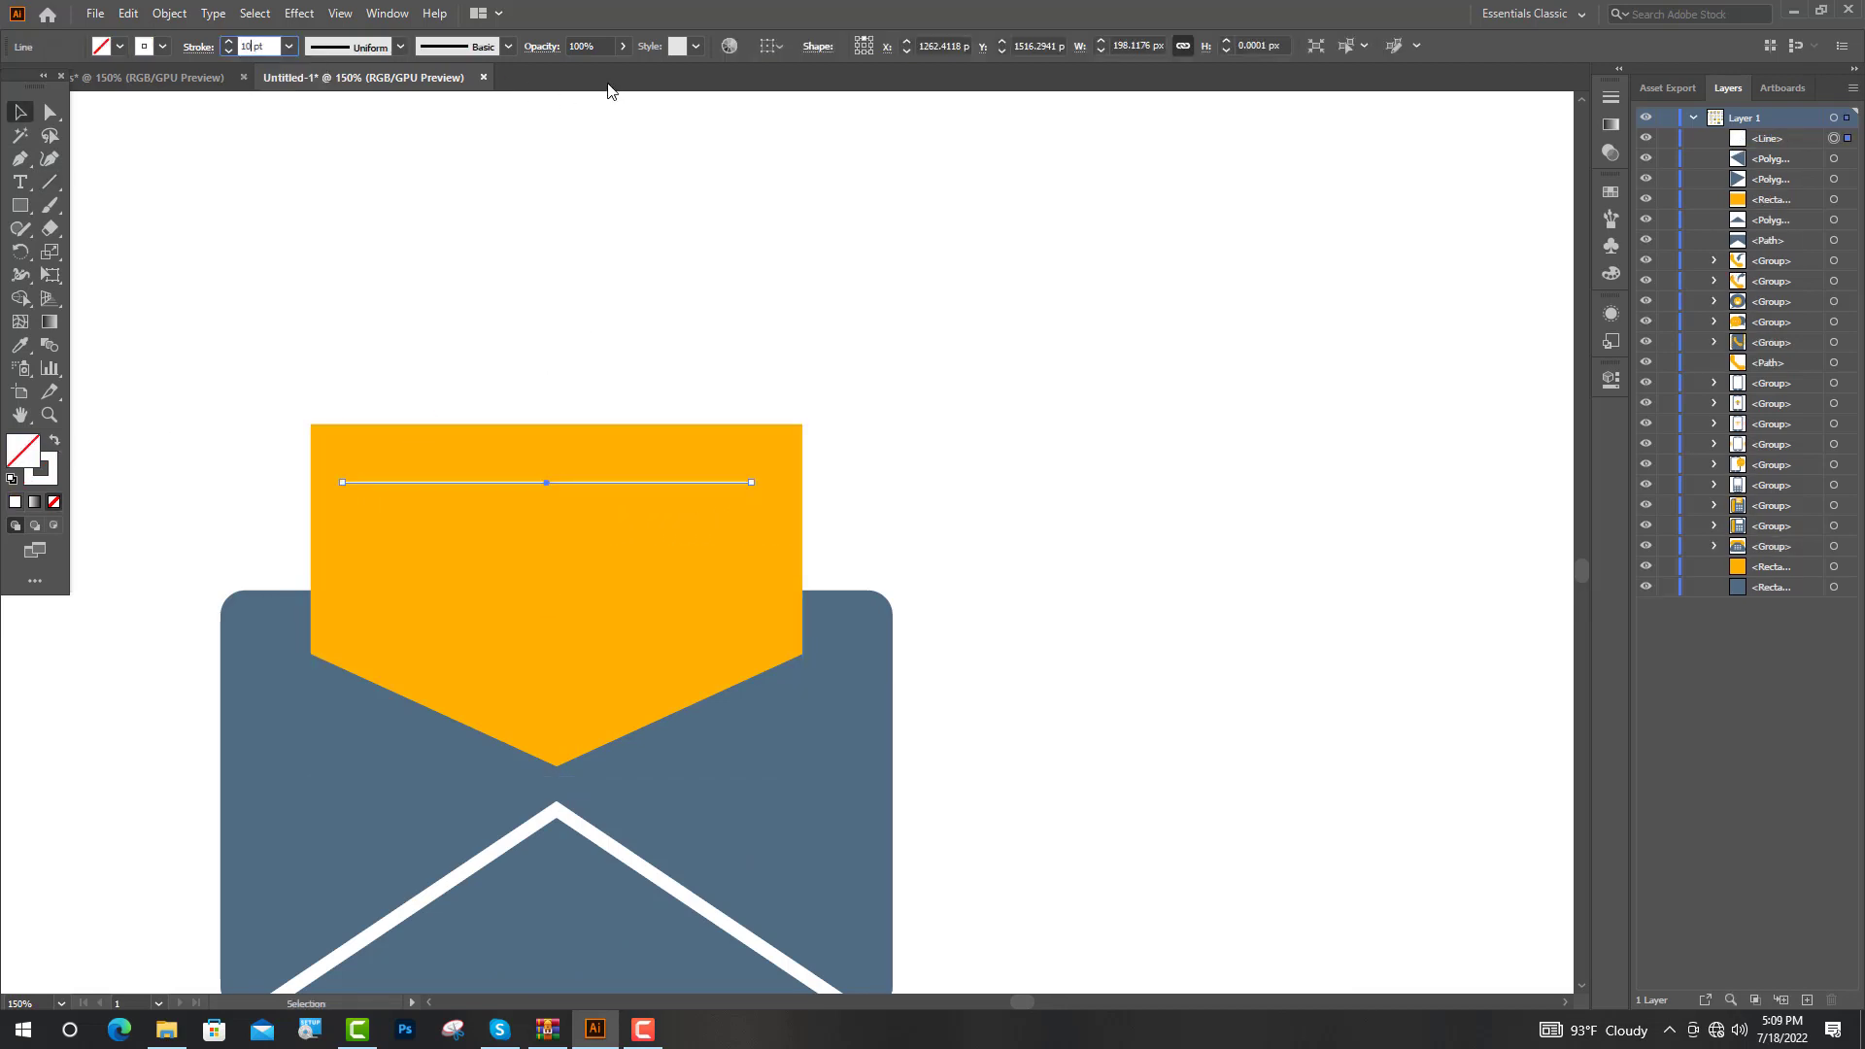
pyautogui.press('Return')
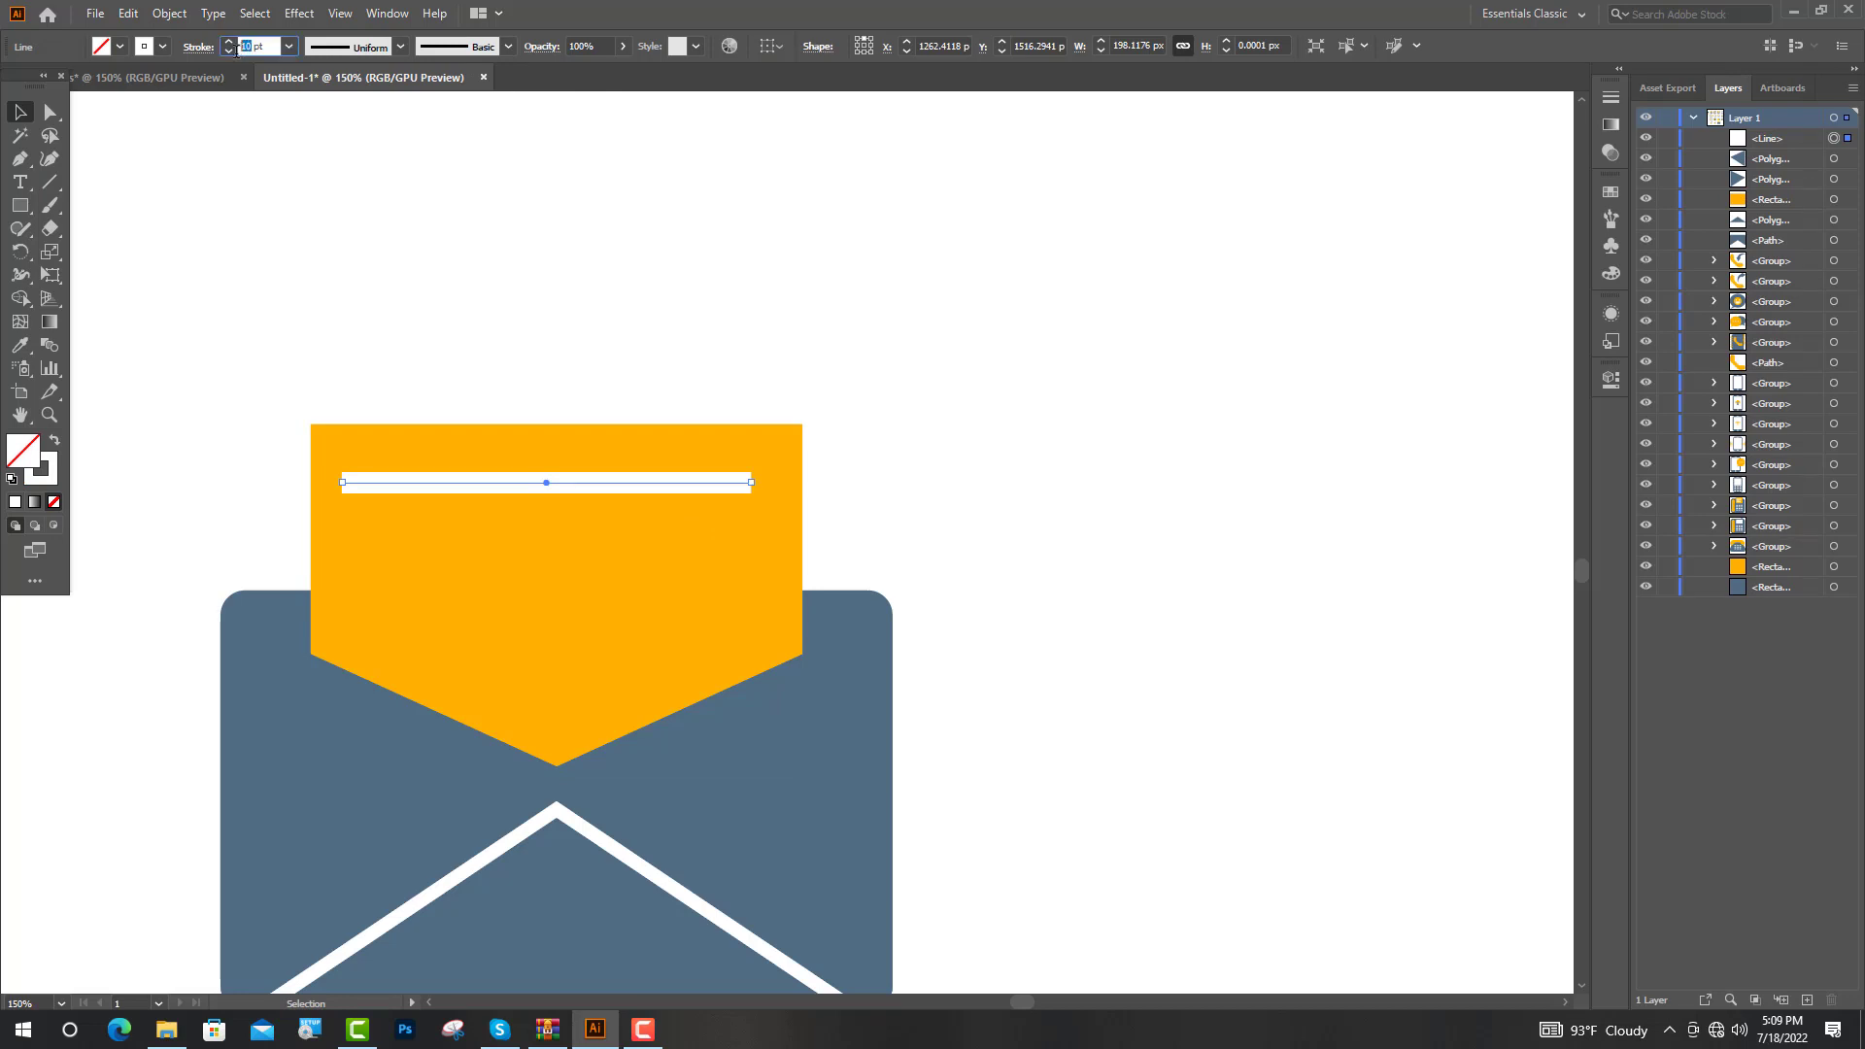
pyautogui.press('Return')
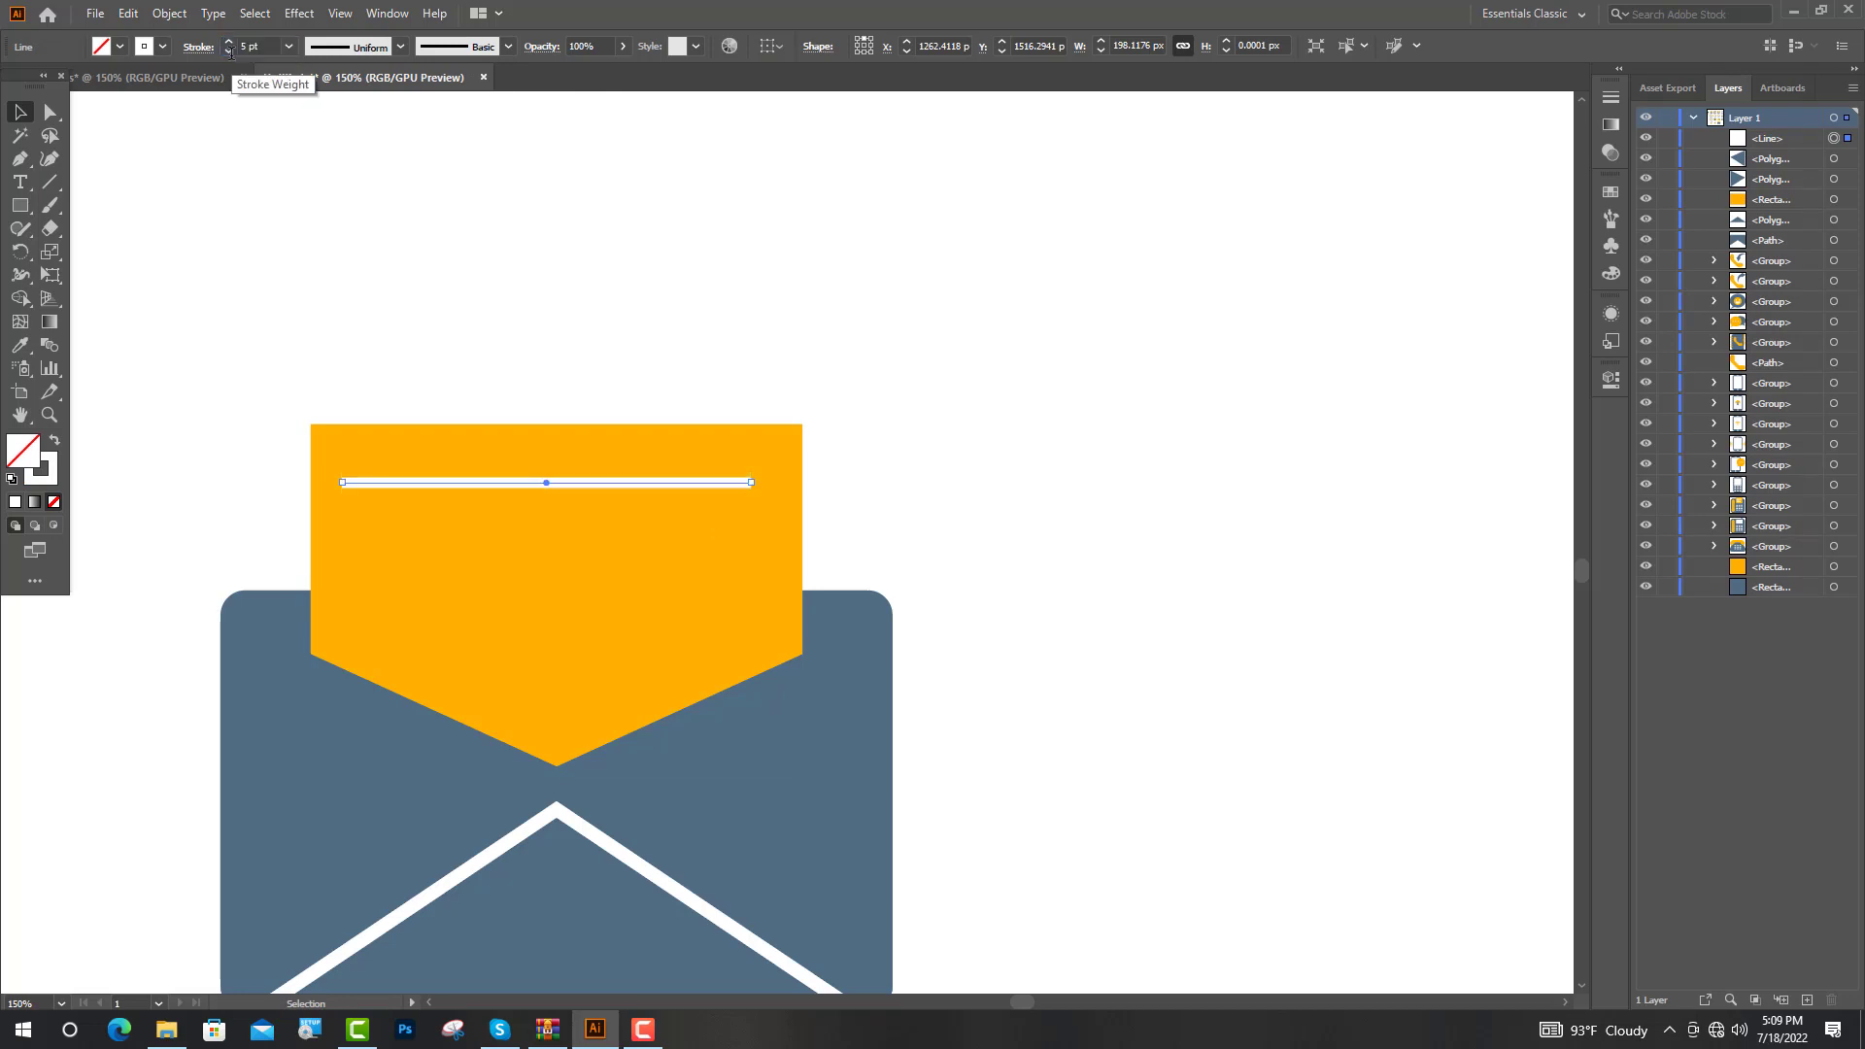
pyautogui.click(603, 259)
# Step: Make two evenly spaced copies of the line below it and shorten the second slightly and the third more at their right ends
pyautogui.moveTo(549, 483); pyautogui.dragTo(546, 550)
pyautogui.hotkey('ctrl', 'd')
pyautogui.press('a')
pyautogui.moveTo(750, 548); pyautogui.dragTo(736, 554)
pyautogui.moveTo(752, 617); pyautogui.dragTo(692, 614)
# Step: Expand the three white text lines on the letter into filled shapes
pyautogui.press('v')
pyautogui.keyDown('shift'); pyautogui.click(597, 484); pyautogui.keyUp('shift')
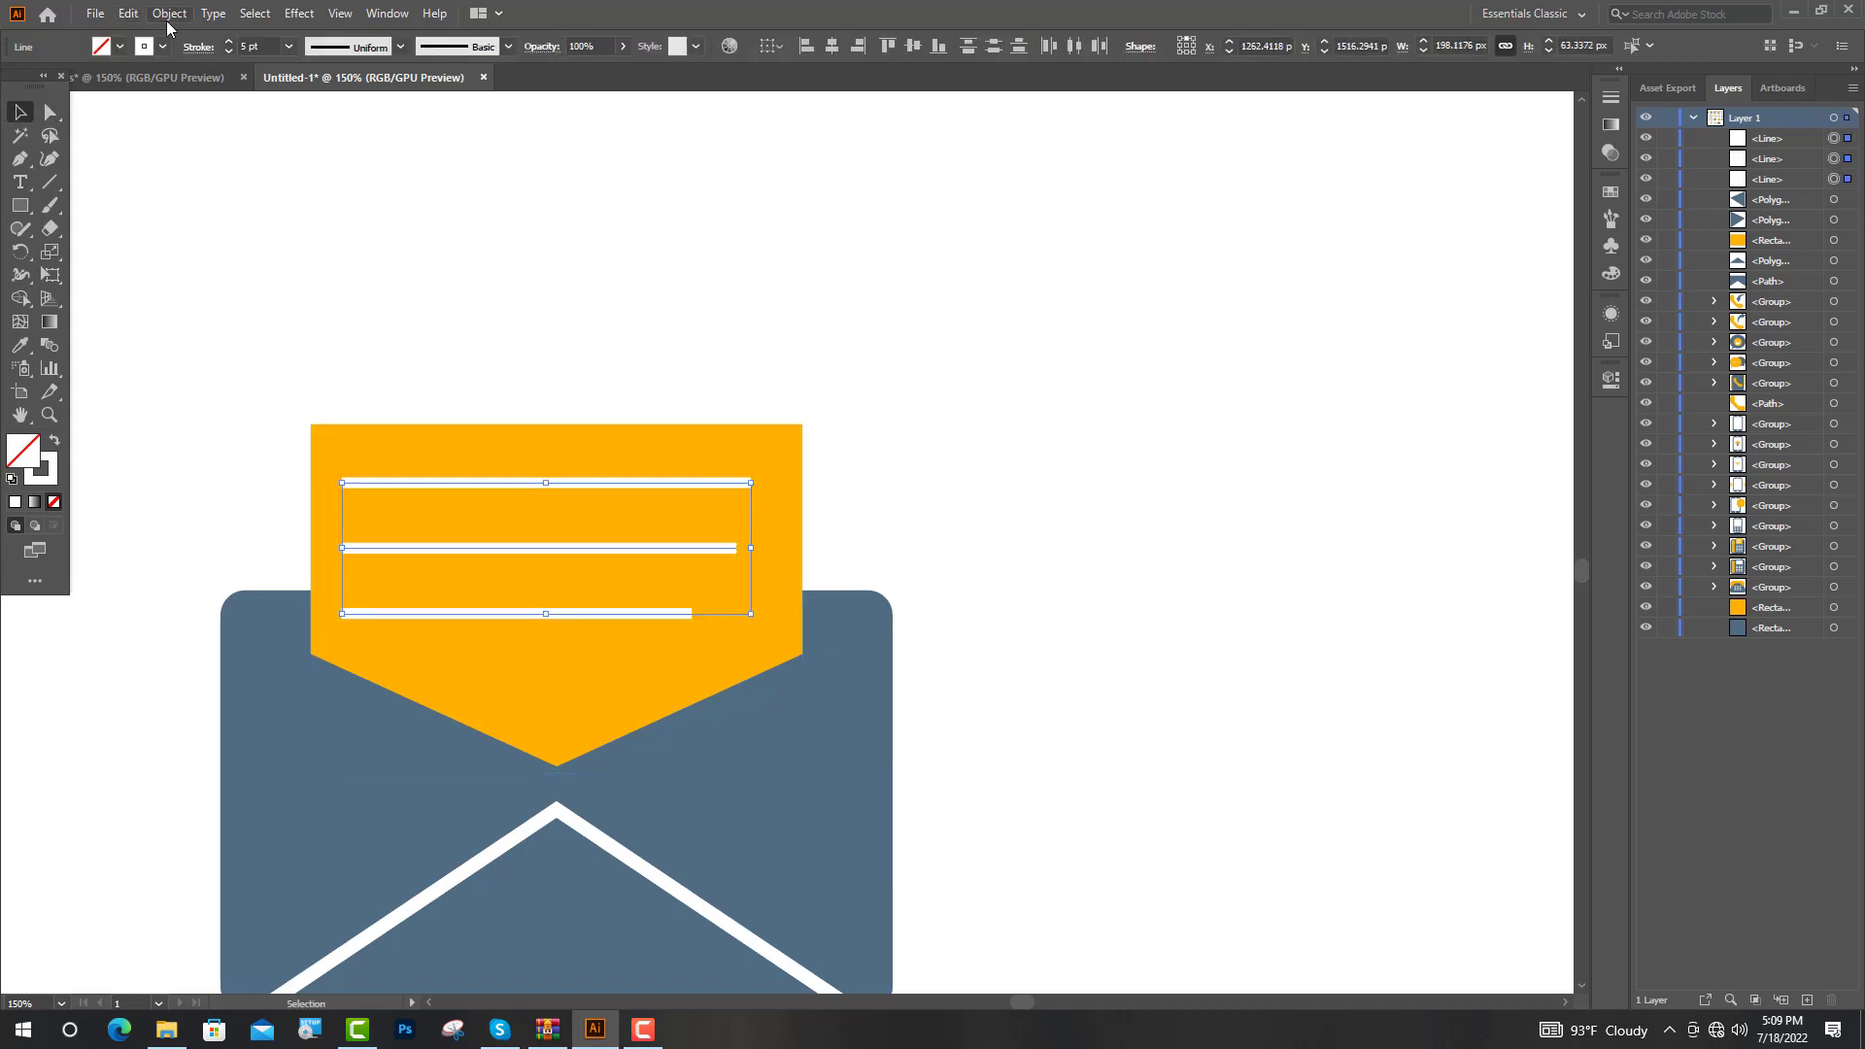
pyautogui.click(169, 14)
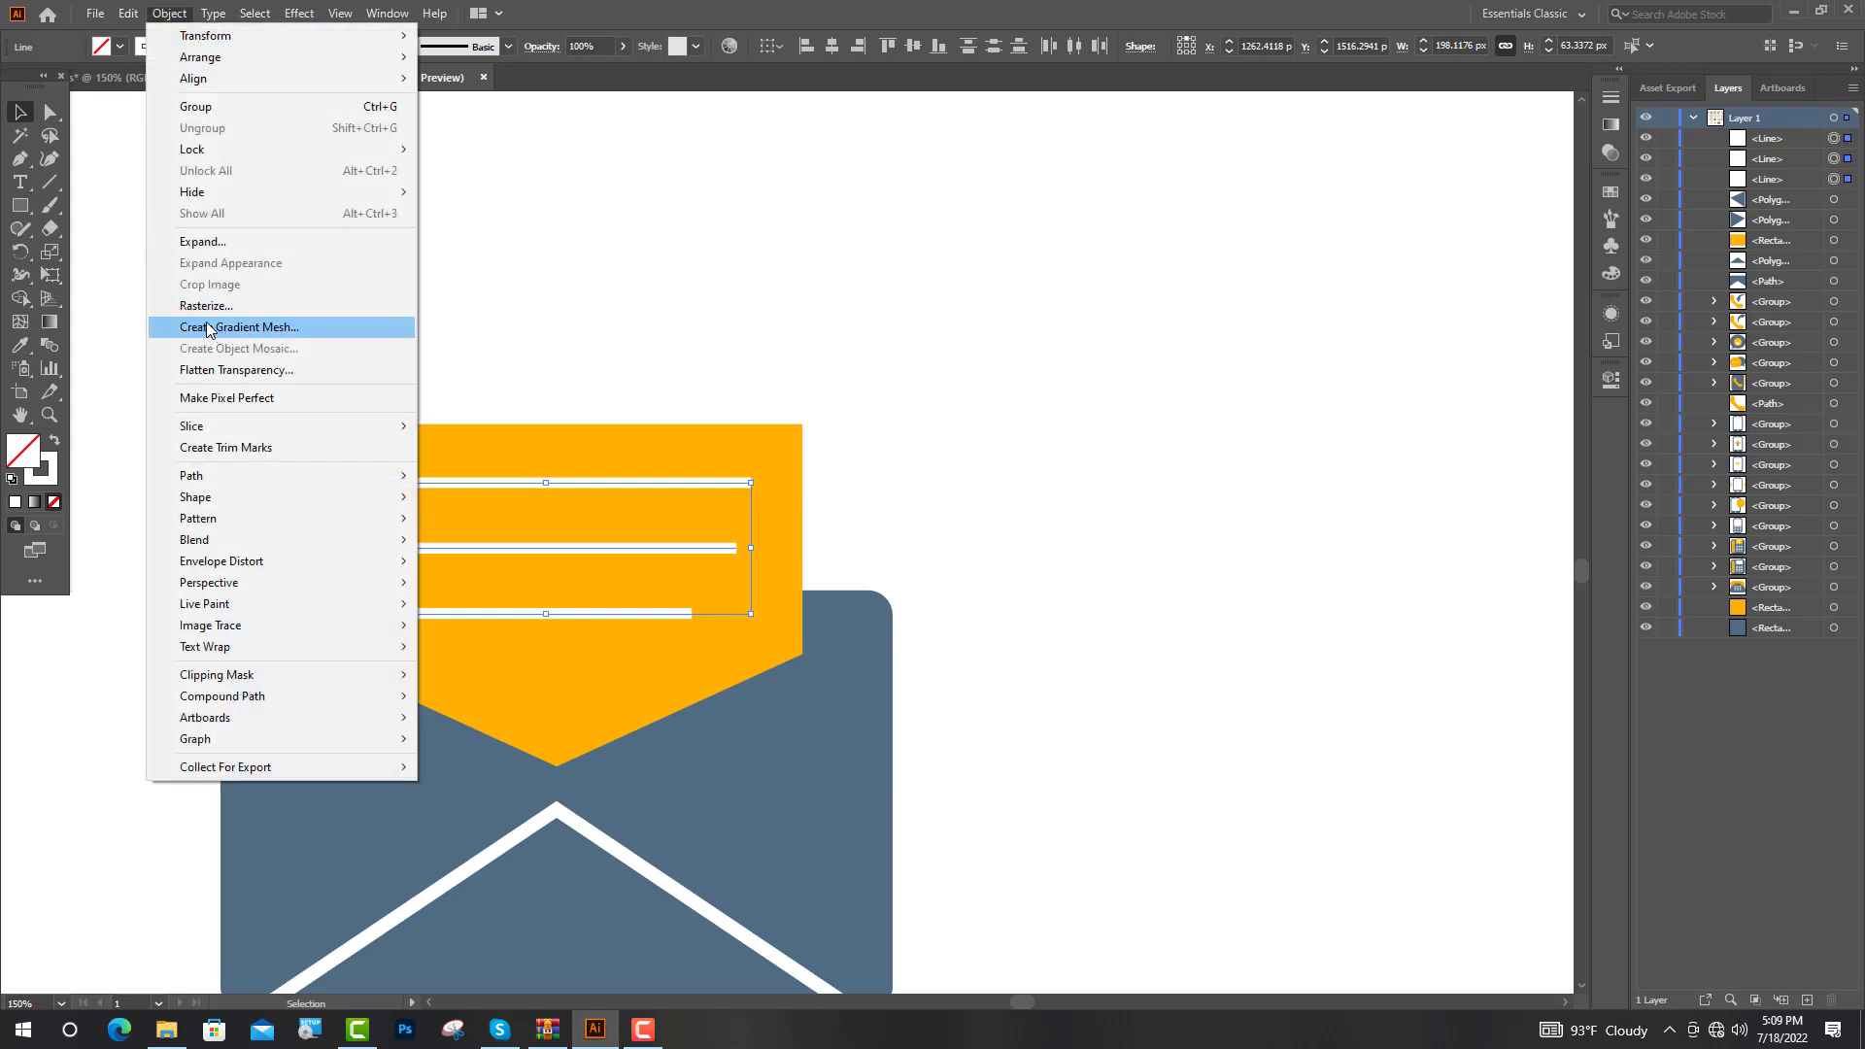
pyautogui.click(216, 243)
pyautogui.click(886, 625)
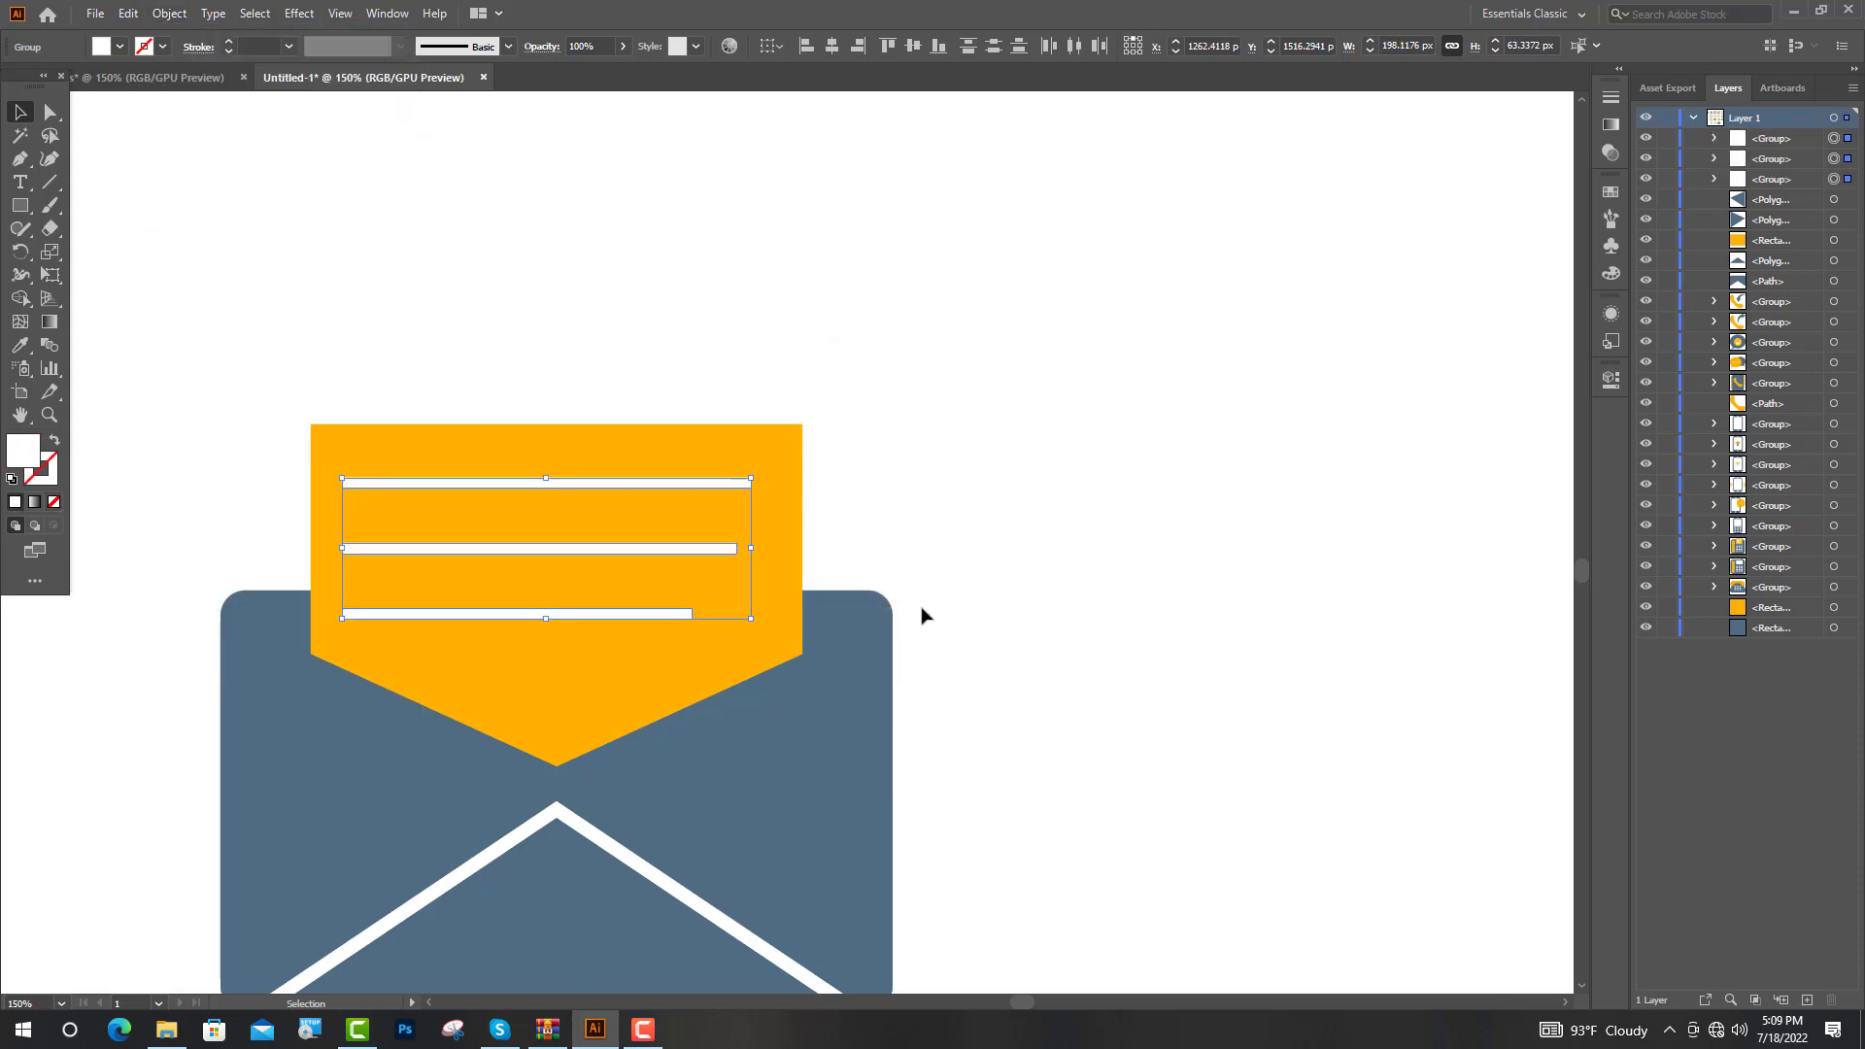
# Step: Copy the lower flap triangle upward behind the letter so it forms an open flap above the envelope body
pyautogui.hotkey('ctrl', '-')
pyautogui.moveTo(637, 650); pyautogui.dragTo(645, 462)
pyautogui.moveTo(633, 374); pyautogui.dragTo(640, 350)
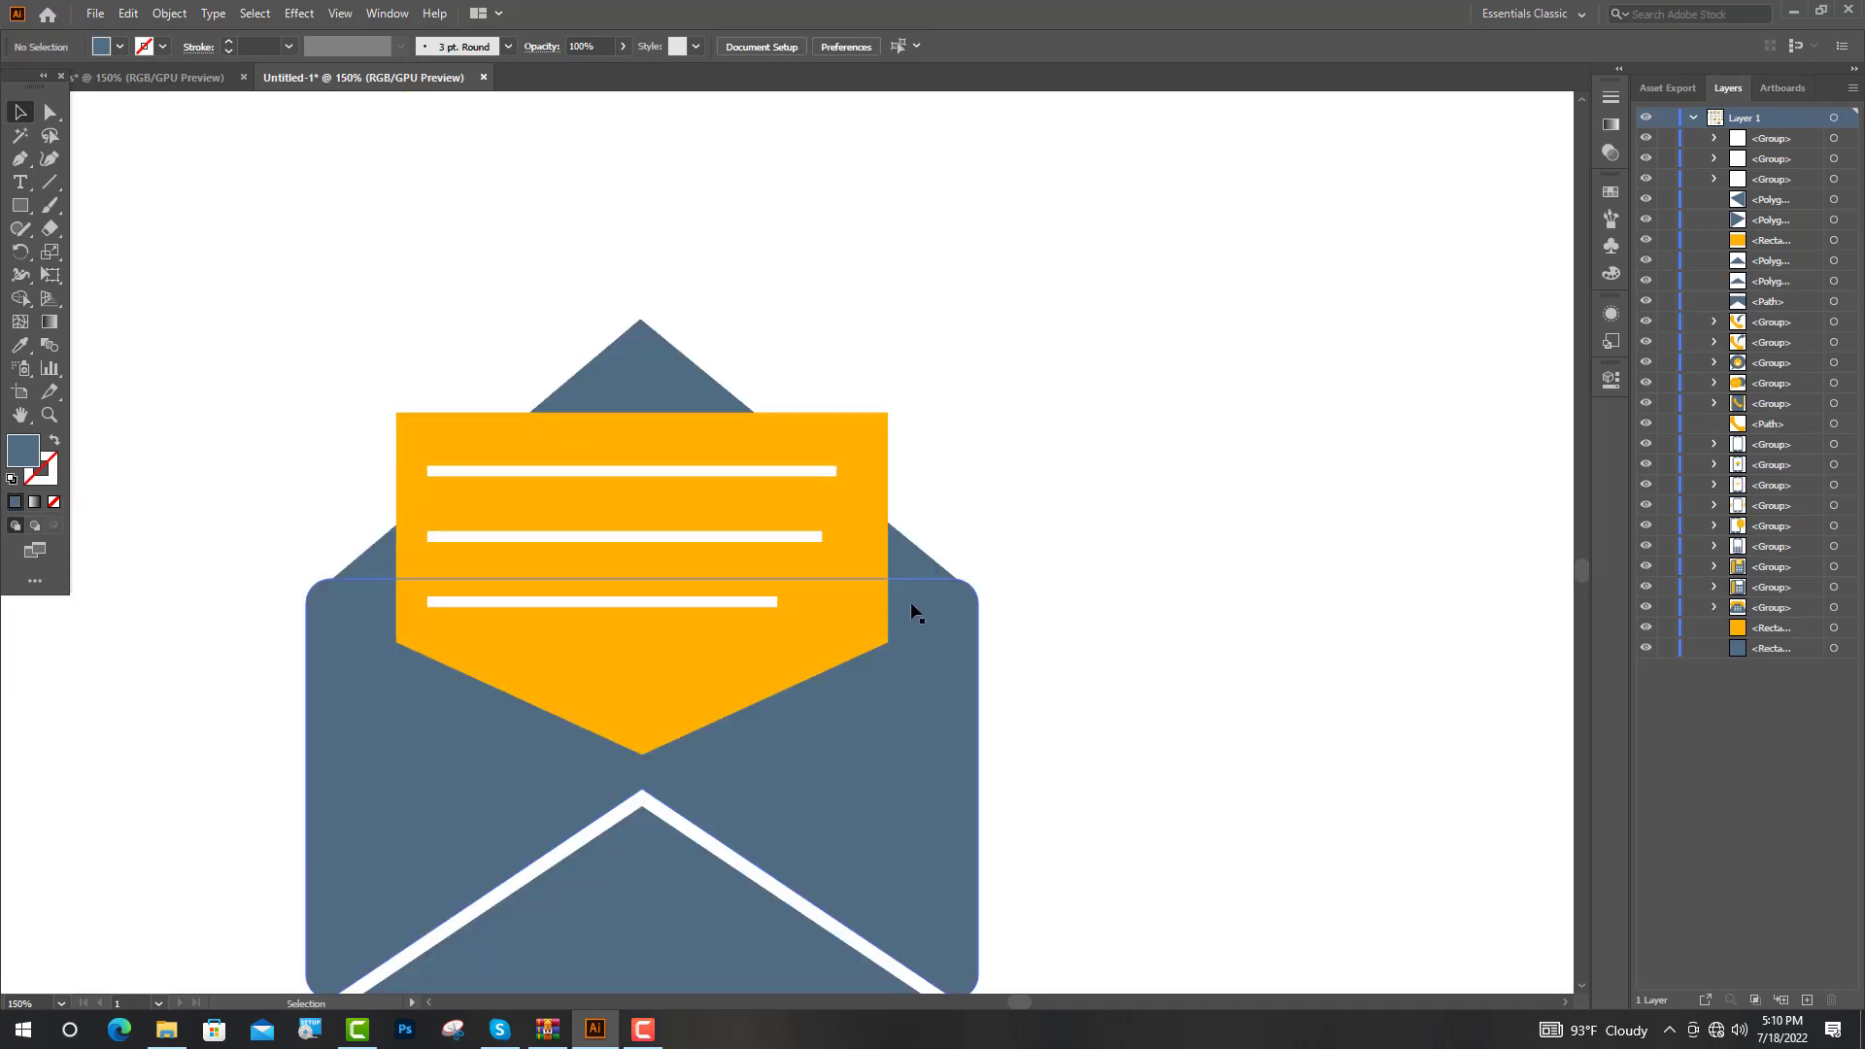
# Step: Merge the open flap with the envelope body using Shape Builder and smooth the corners where they meet
pyautogui.keyDown('shift'); pyautogui.click(924, 588); pyautogui.keyUp('shift')
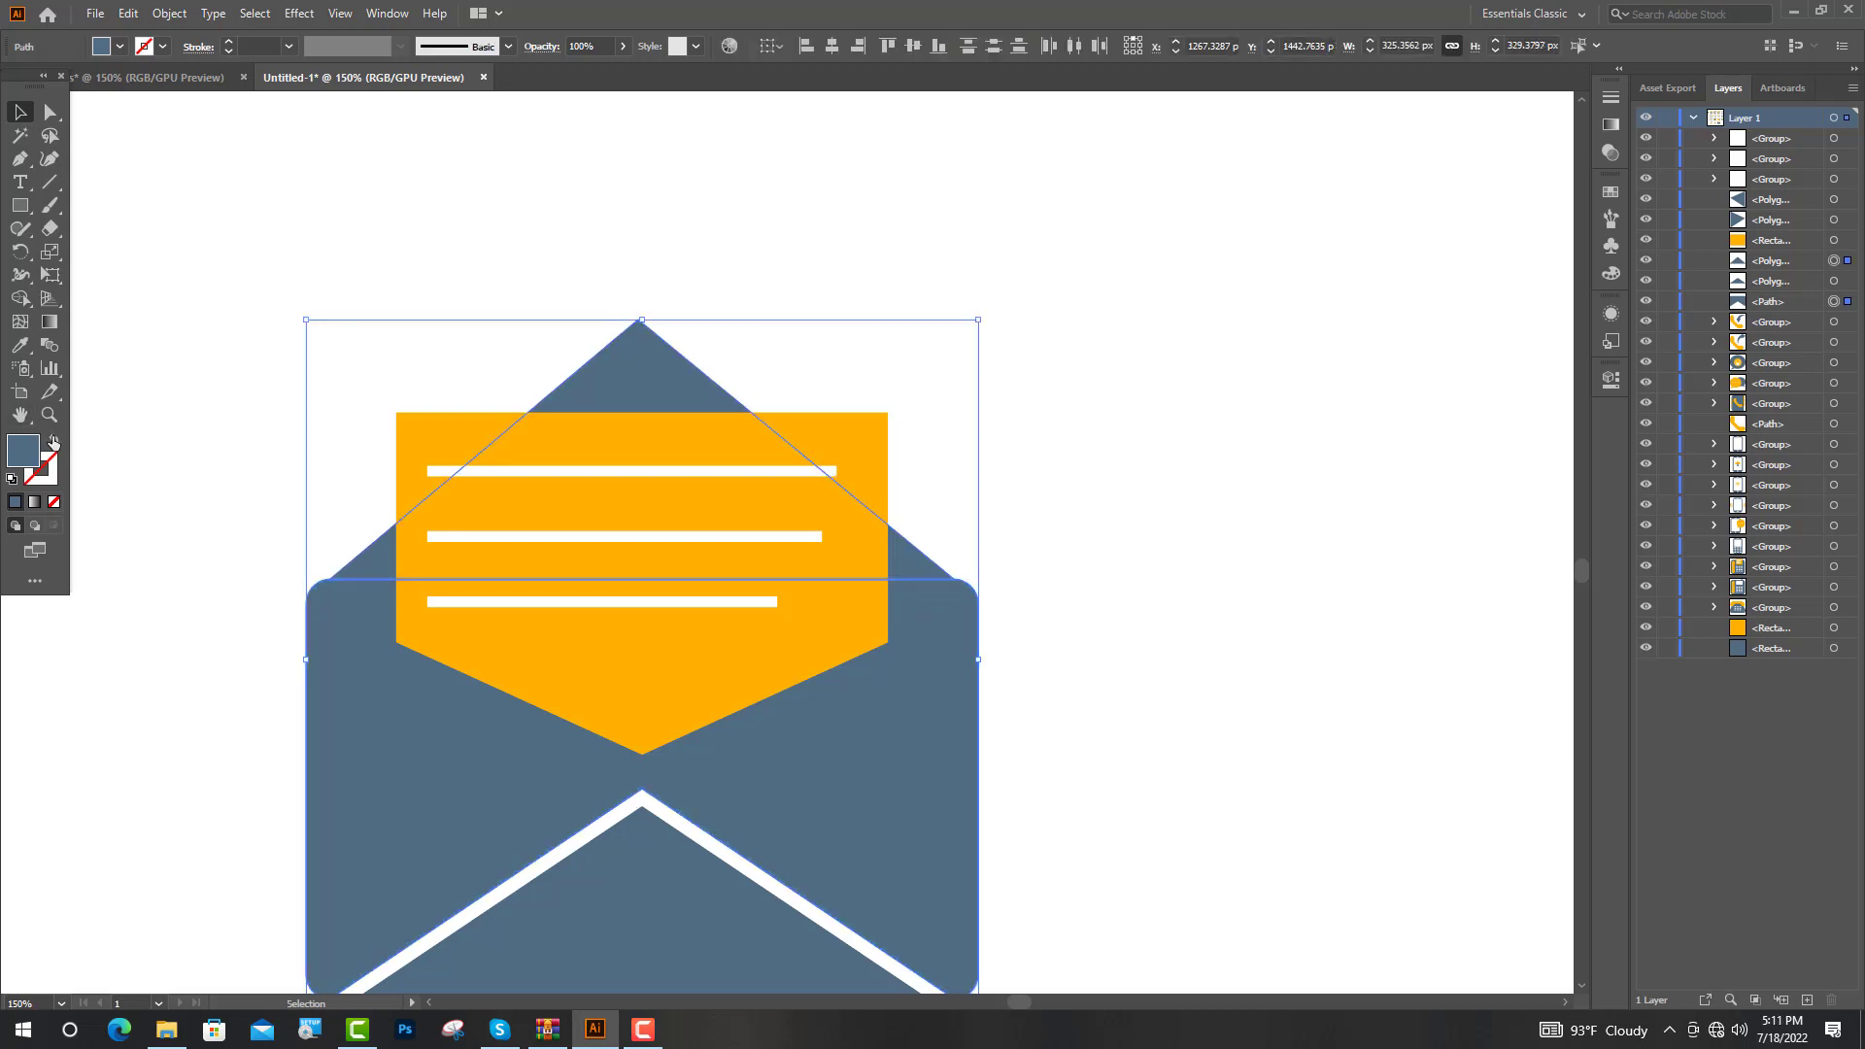
pyautogui.click(20, 299)
pyautogui.moveTo(347, 571); pyautogui.dragTo(335, 612)
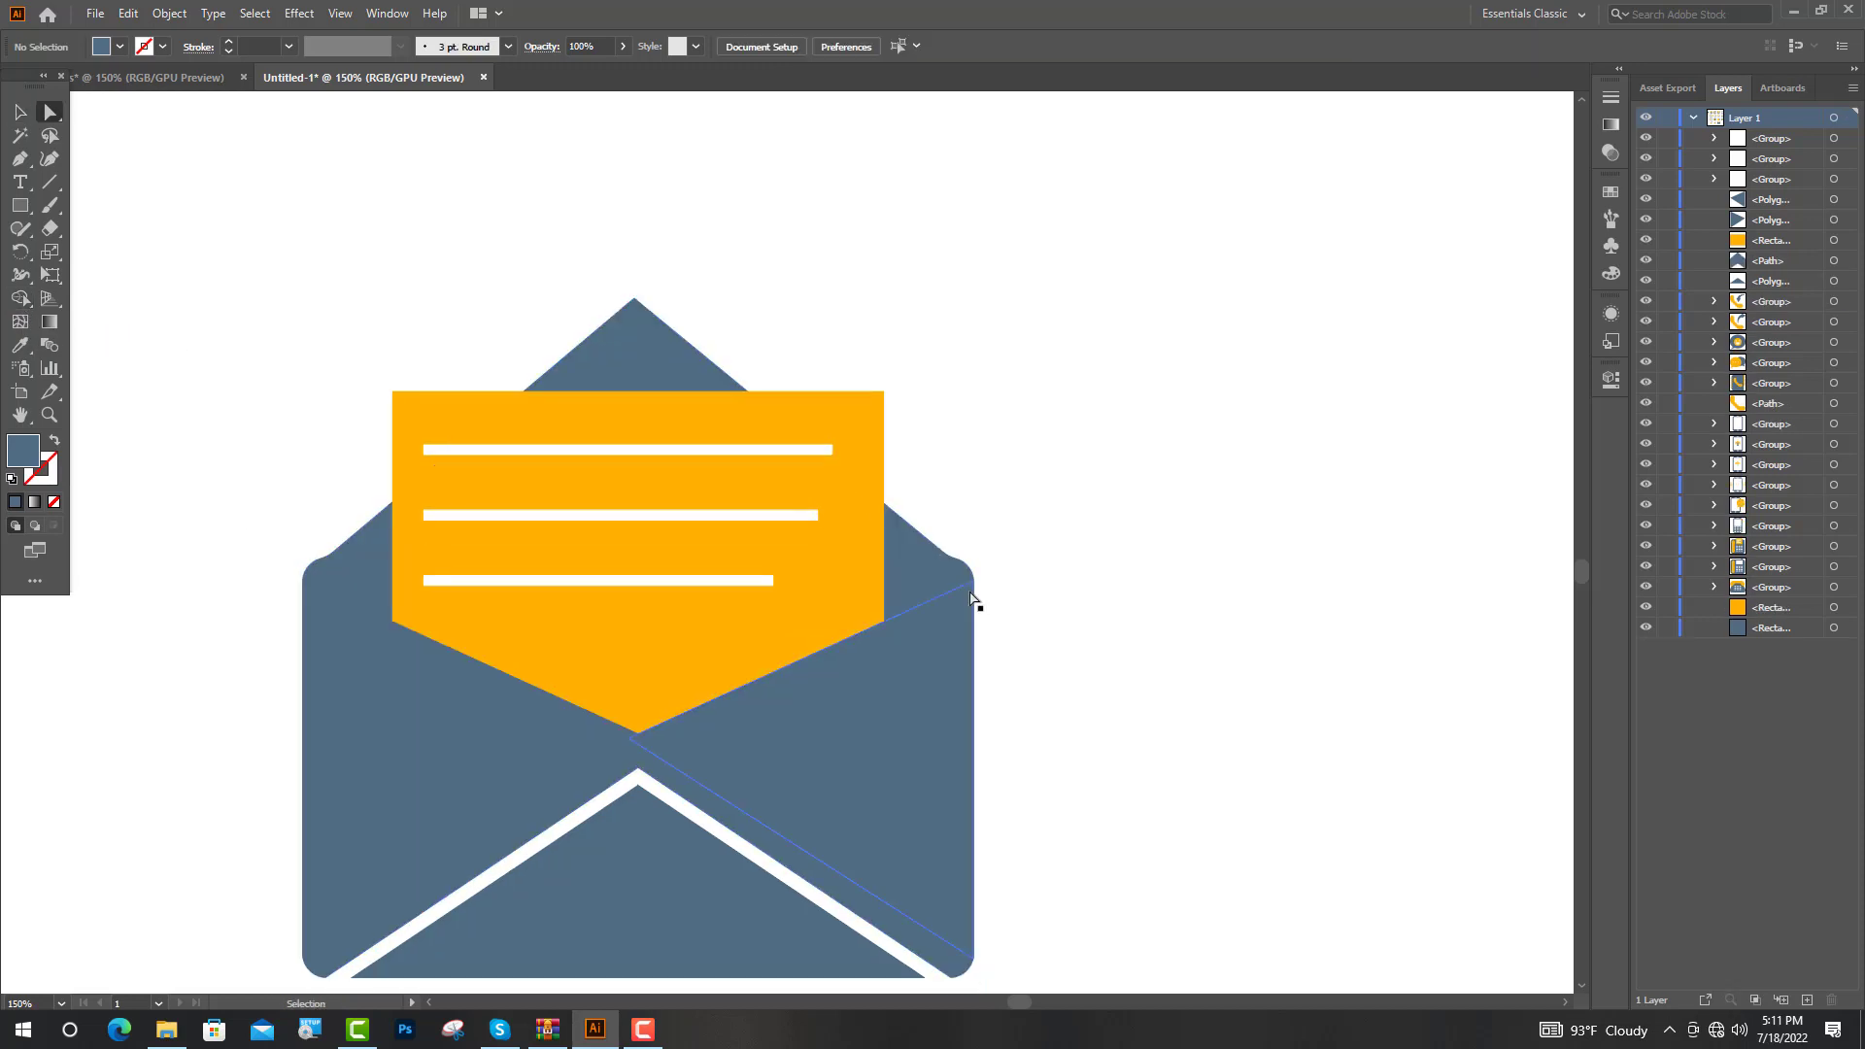
pyautogui.click(971, 599)
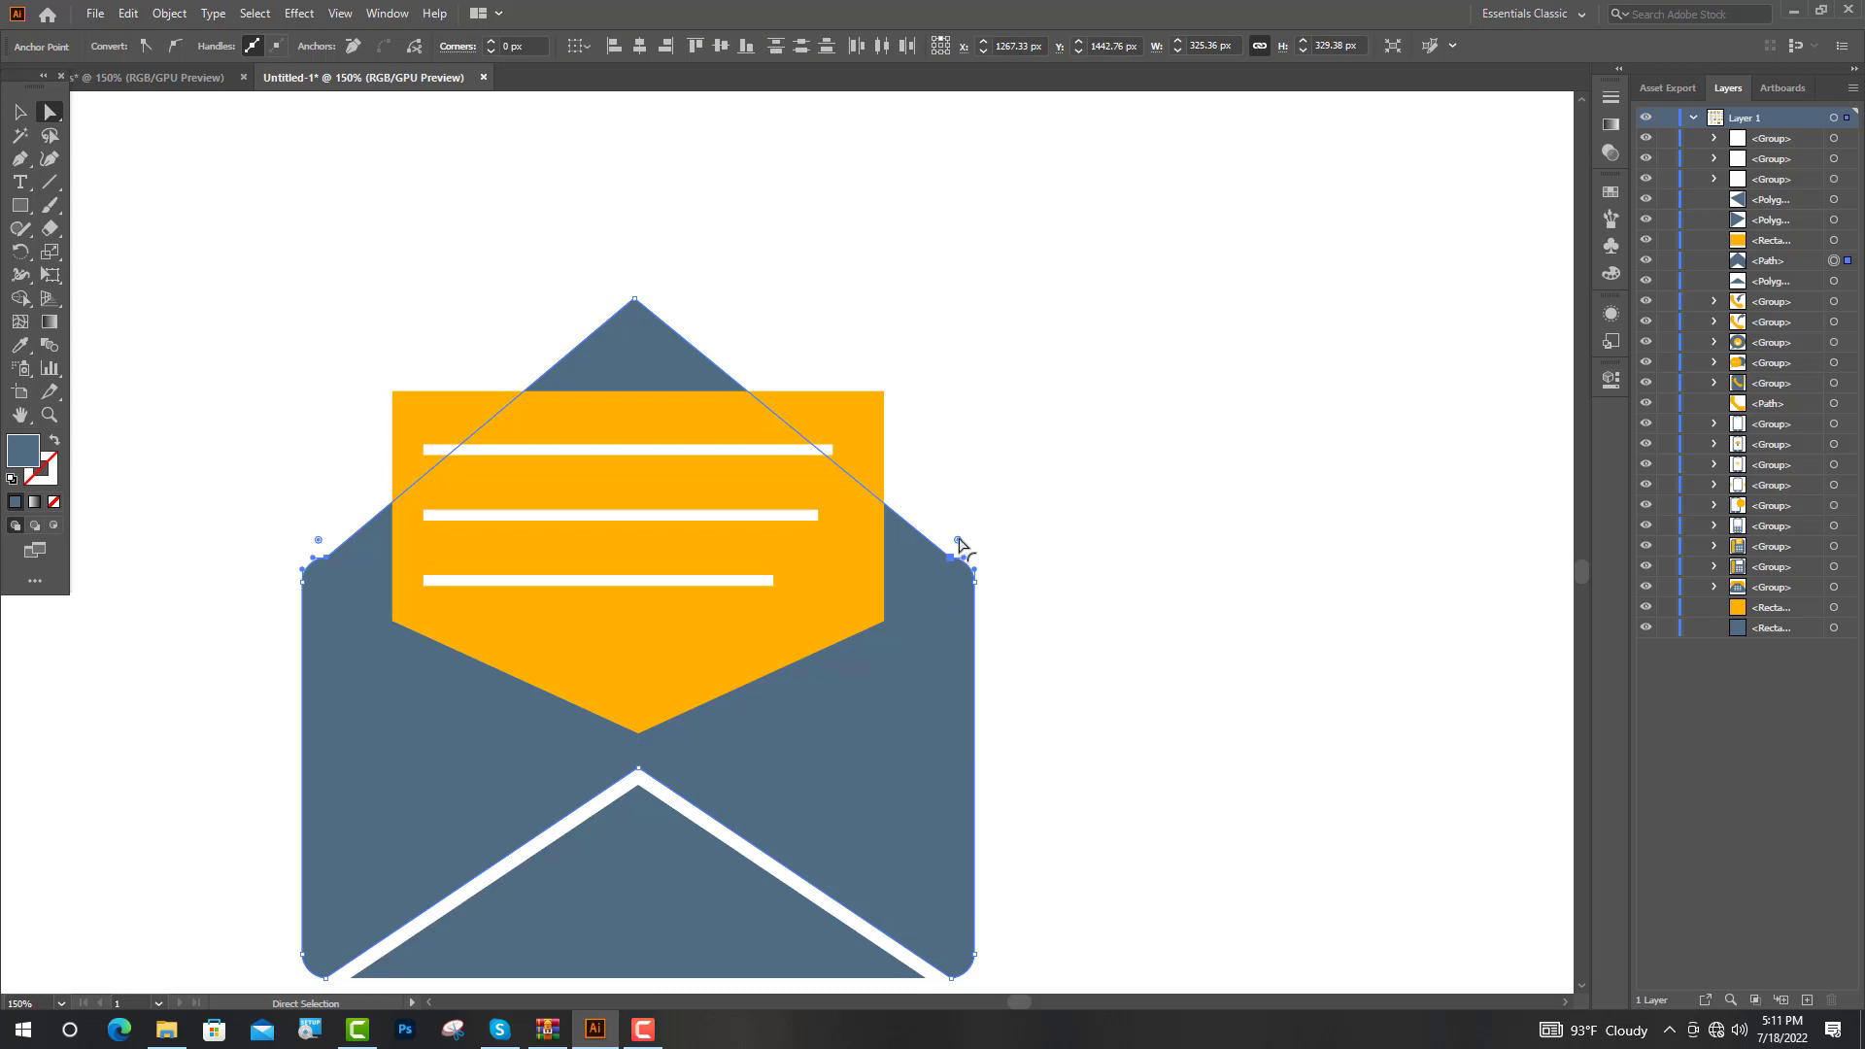
pyautogui.moveTo(959, 544); pyautogui.dragTo(1520, 237)
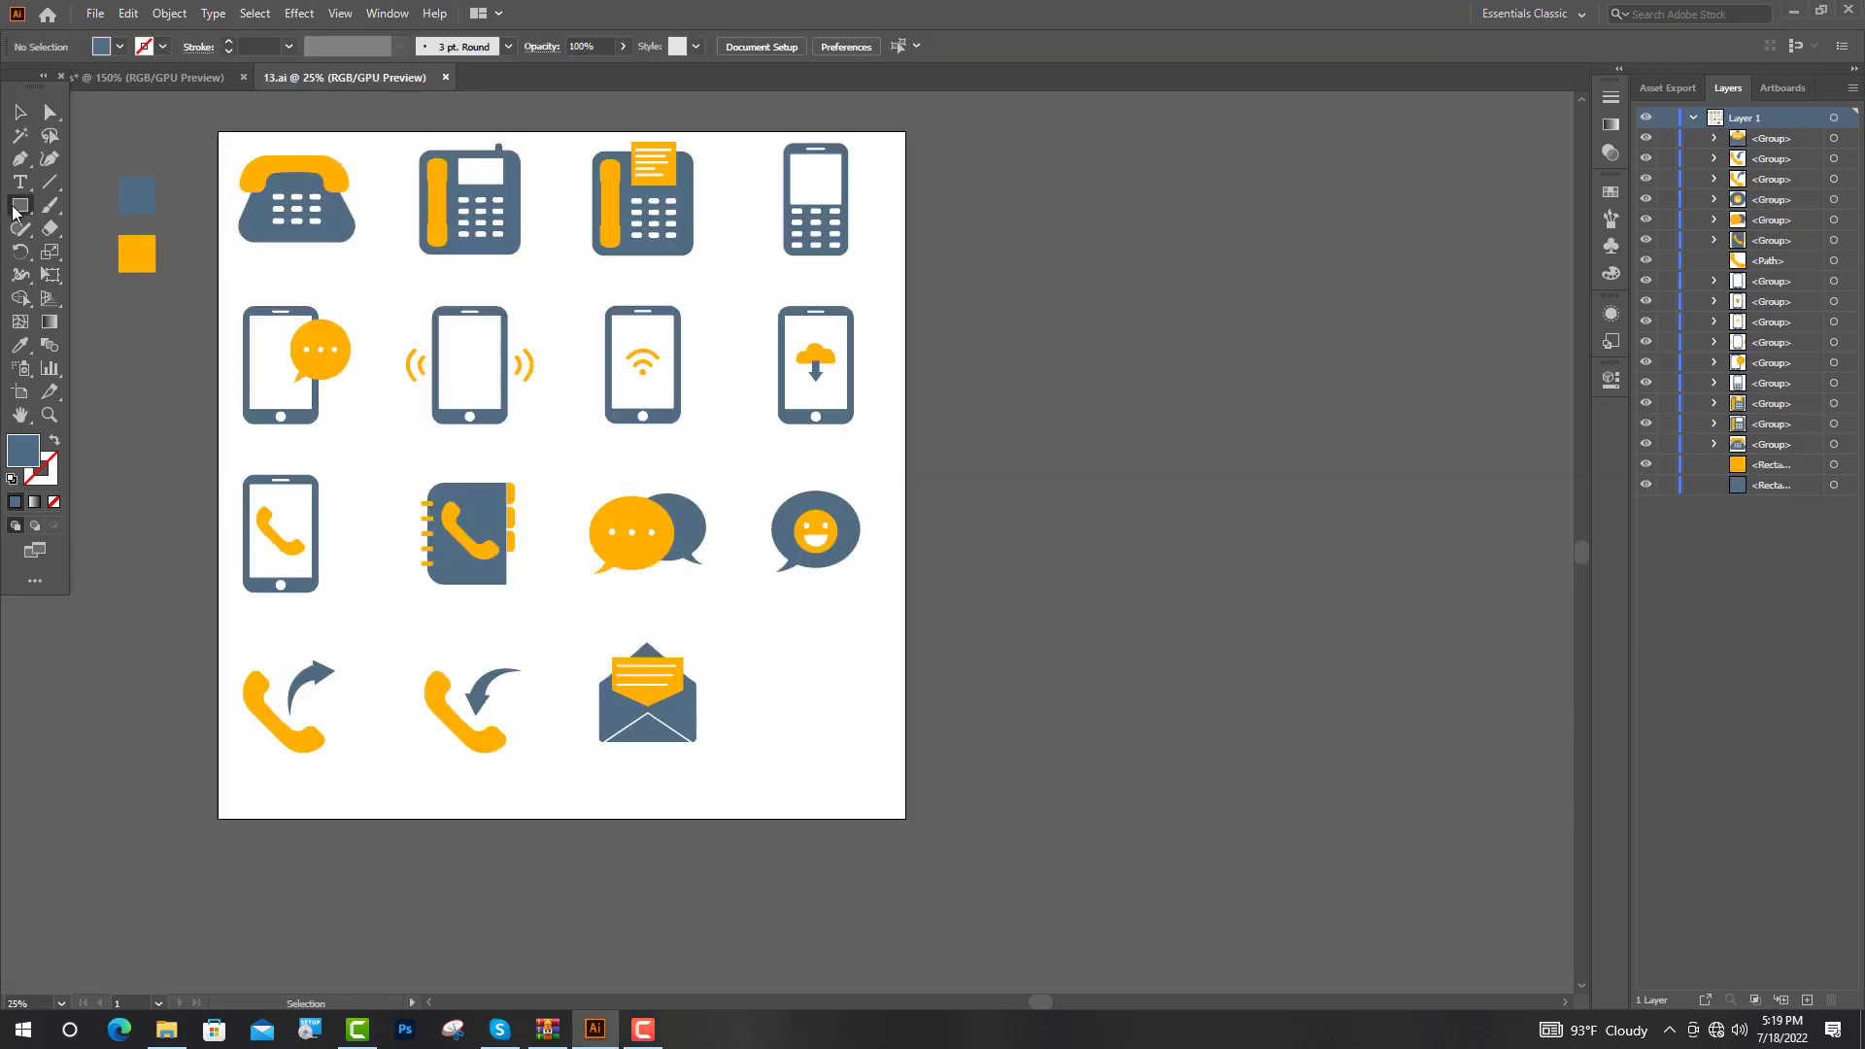
# Step: Draw a blue rectangle about 224 by 264 px in the empty space to the right of the envelope icon
pyautogui.click(19, 205)
pyautogui.hotkey('ctrl', '1')
pyautogui.moveTo(736, 356); pyautogui.dragTo(1045, 718)
# Step: Taper the rectangle by moving its two upper corner points inward about 25 px each
pyautogui.press('a')
pyautogui.click(734, 357)
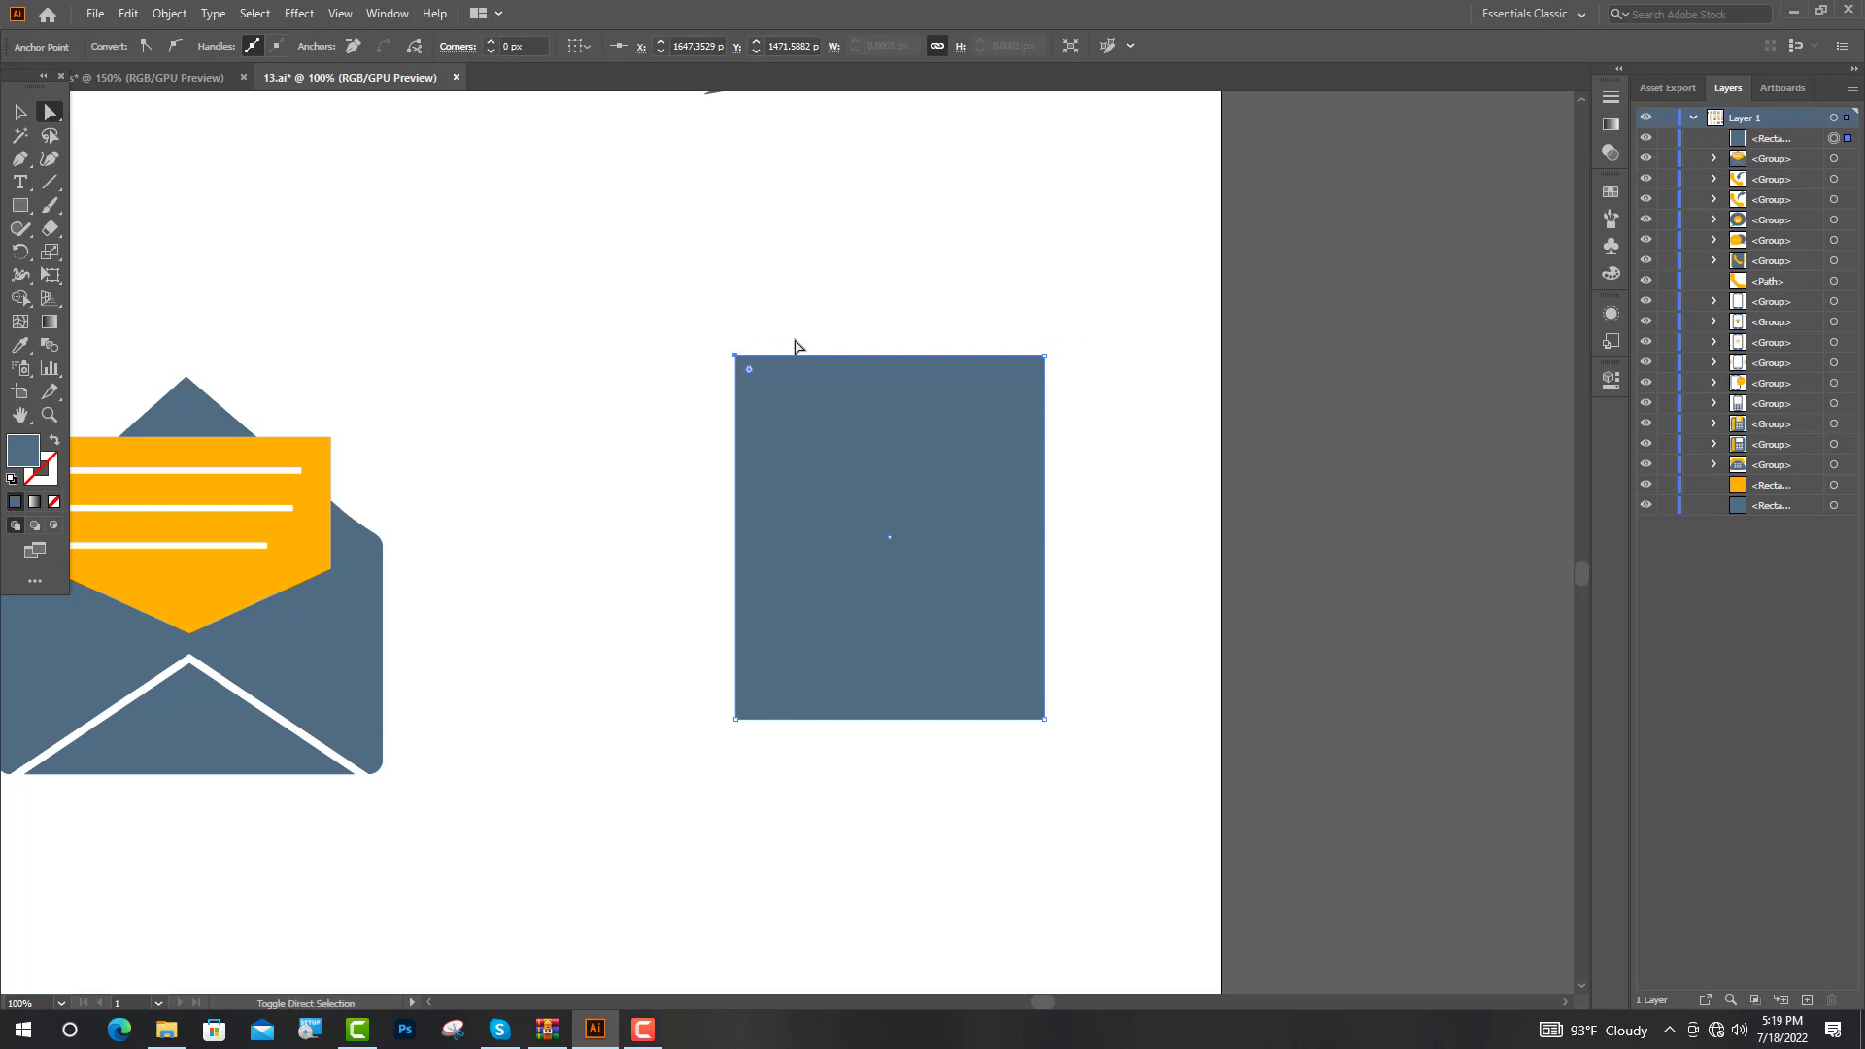
pyautogui.press('Right')
pyautogui.press('Right')
pyautogui.press('Right')
pyautogui.press('Right')
pyautogui.press('Right')
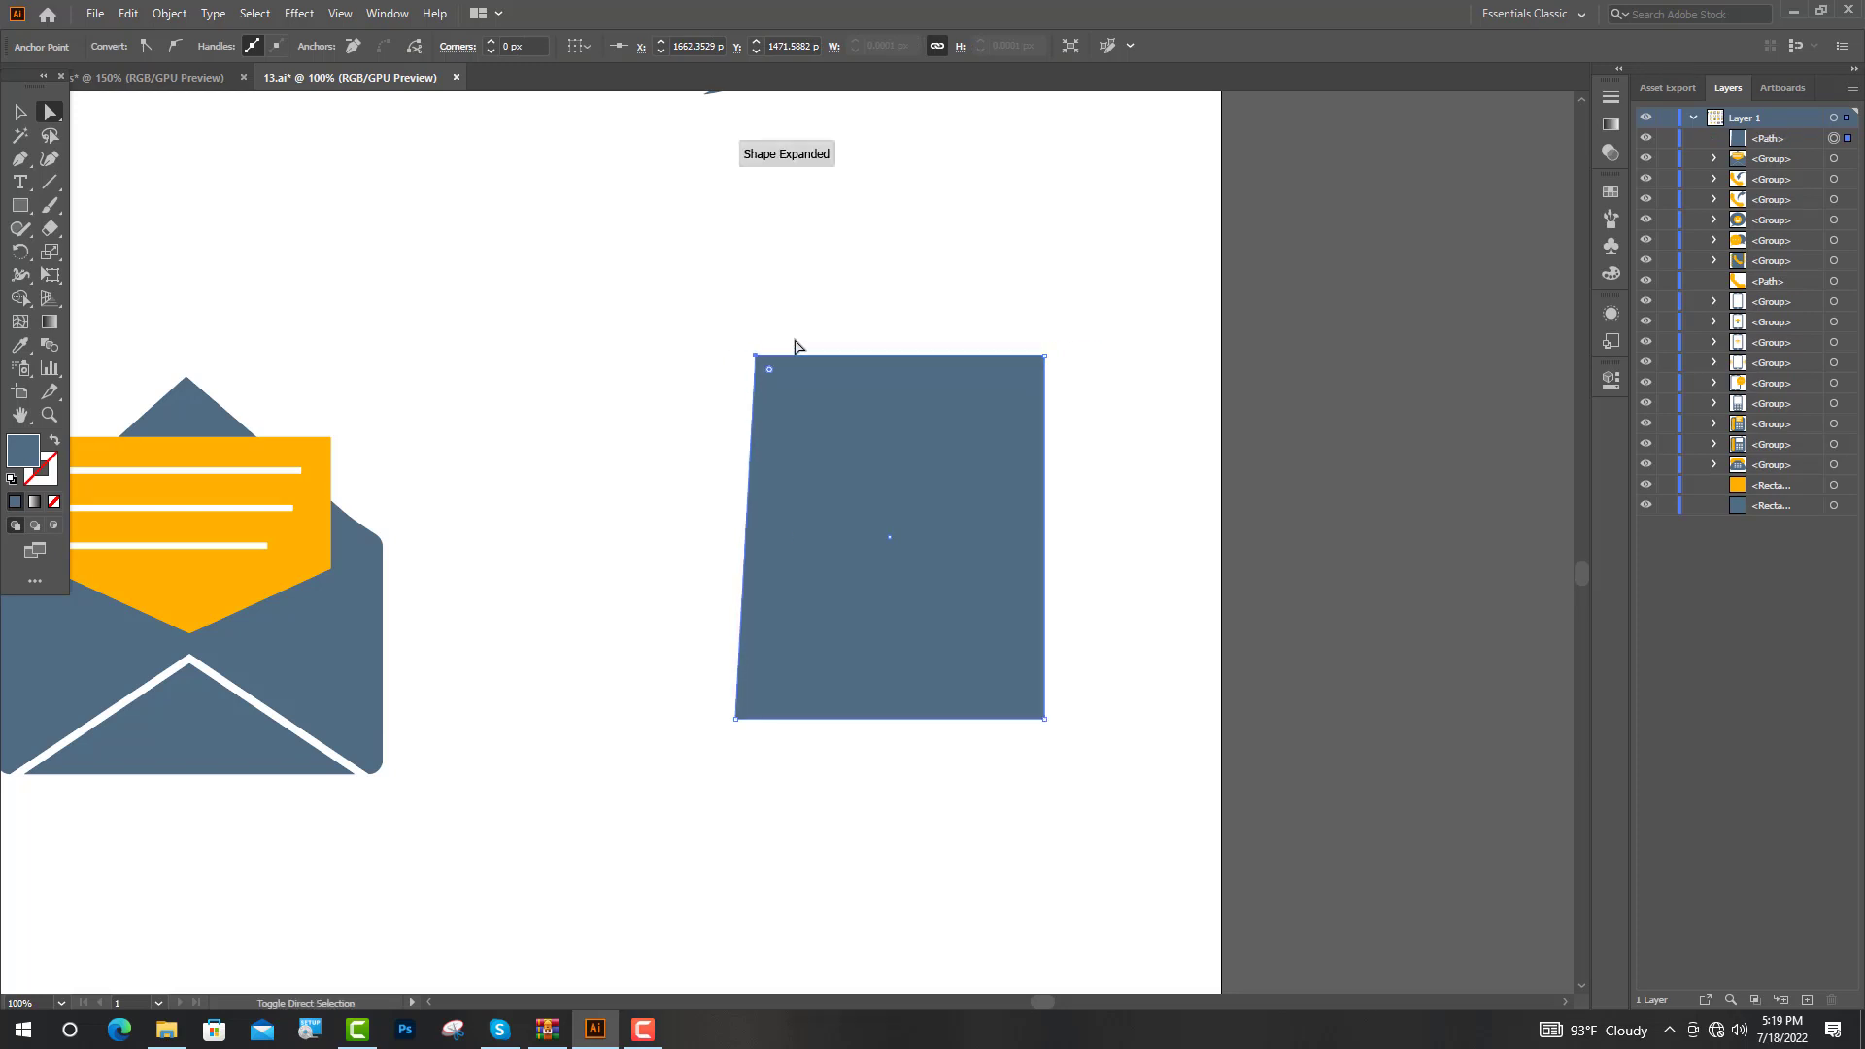
pyautogui.press('Right')
pyautogui.press('Right')
pyautogui.press('Right')
pyautogui.press('Right')
pyautogui.press('Right')
pyautogui.press('Right')
pyautogui.press('Right')
pyautogui.press('Right')
pyautogui.press('Right')
pyautogui.press('Right')
pyautogui.press('Left')
pyautogui.press('Left')
pyautogui.press('Left')
pyautogui.press('Left')
pyautogui.press('Left')
pyautogui.press('Left')
pyautogui.press('Left')
pyautogui.press('Left')
pyautogui.press('Left')
pyautogui.press('Left')
pyautogui.press('Left')
pyautogui.press('Left')
pyautogui.press('Left')
pyautogui.press('Left')
pyautogui.press('Left')
pyautogui.press('Left')
pyautogui.press('Left')
pyautogui.press('Left')
pyautogui.press('Left')
pyautogui.press('Left')
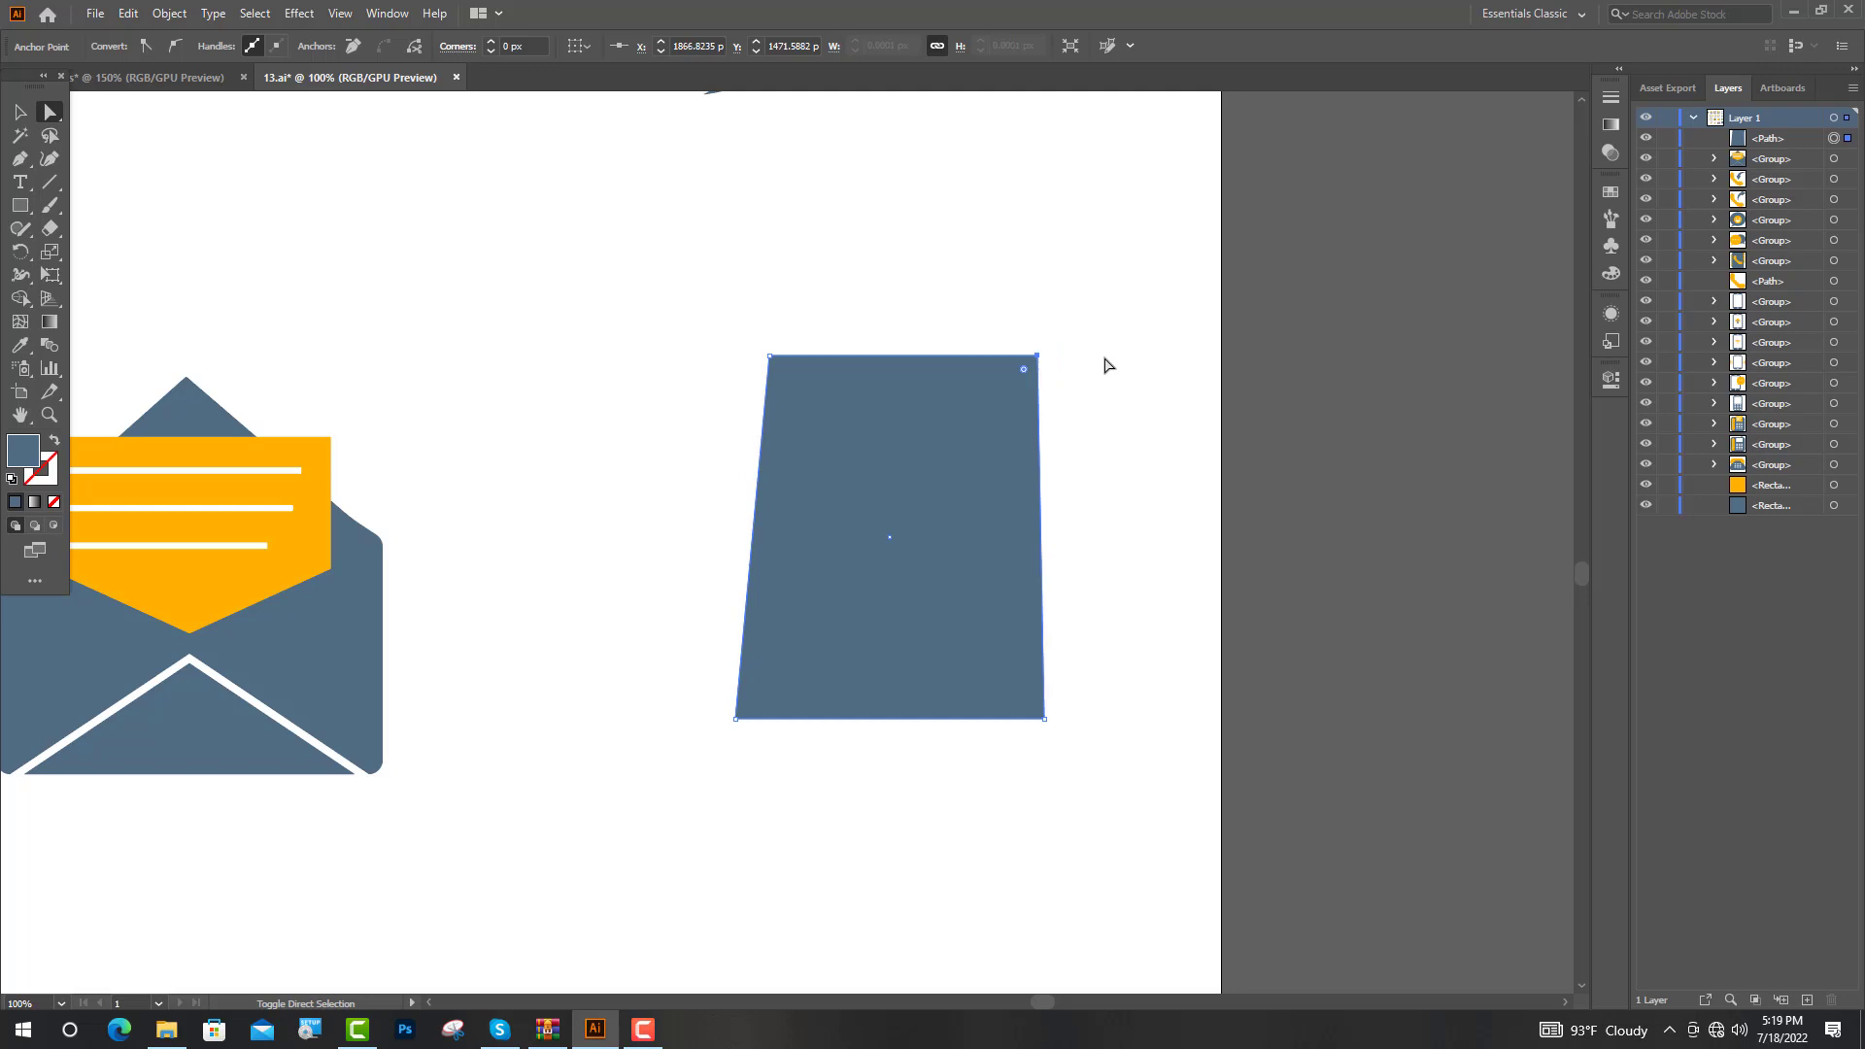
# Step: Add an anchor point on each slanted side of the tapered shape, at matching heights near its base
pyautogui.press('v')
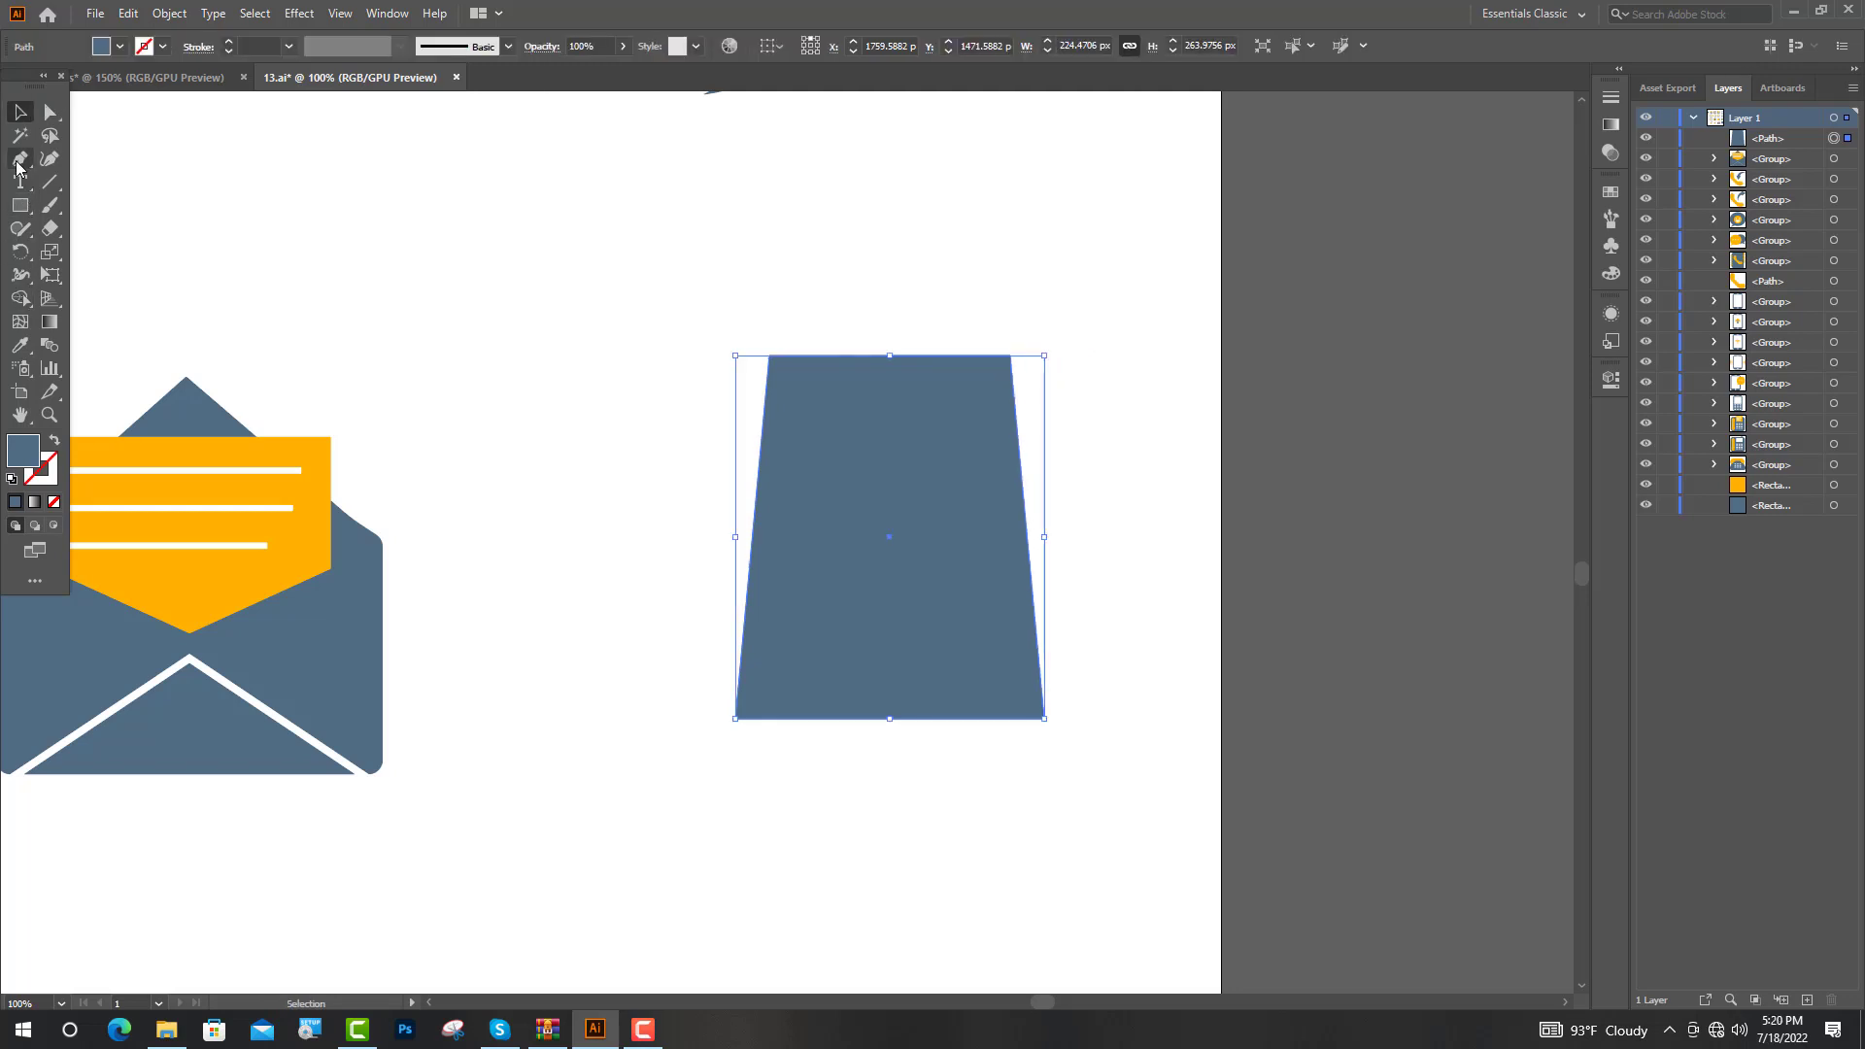
pyautogui.moveTo(16, 163); pyautogui.dragTo(43, 187)
pyautogui.click(78, 186)
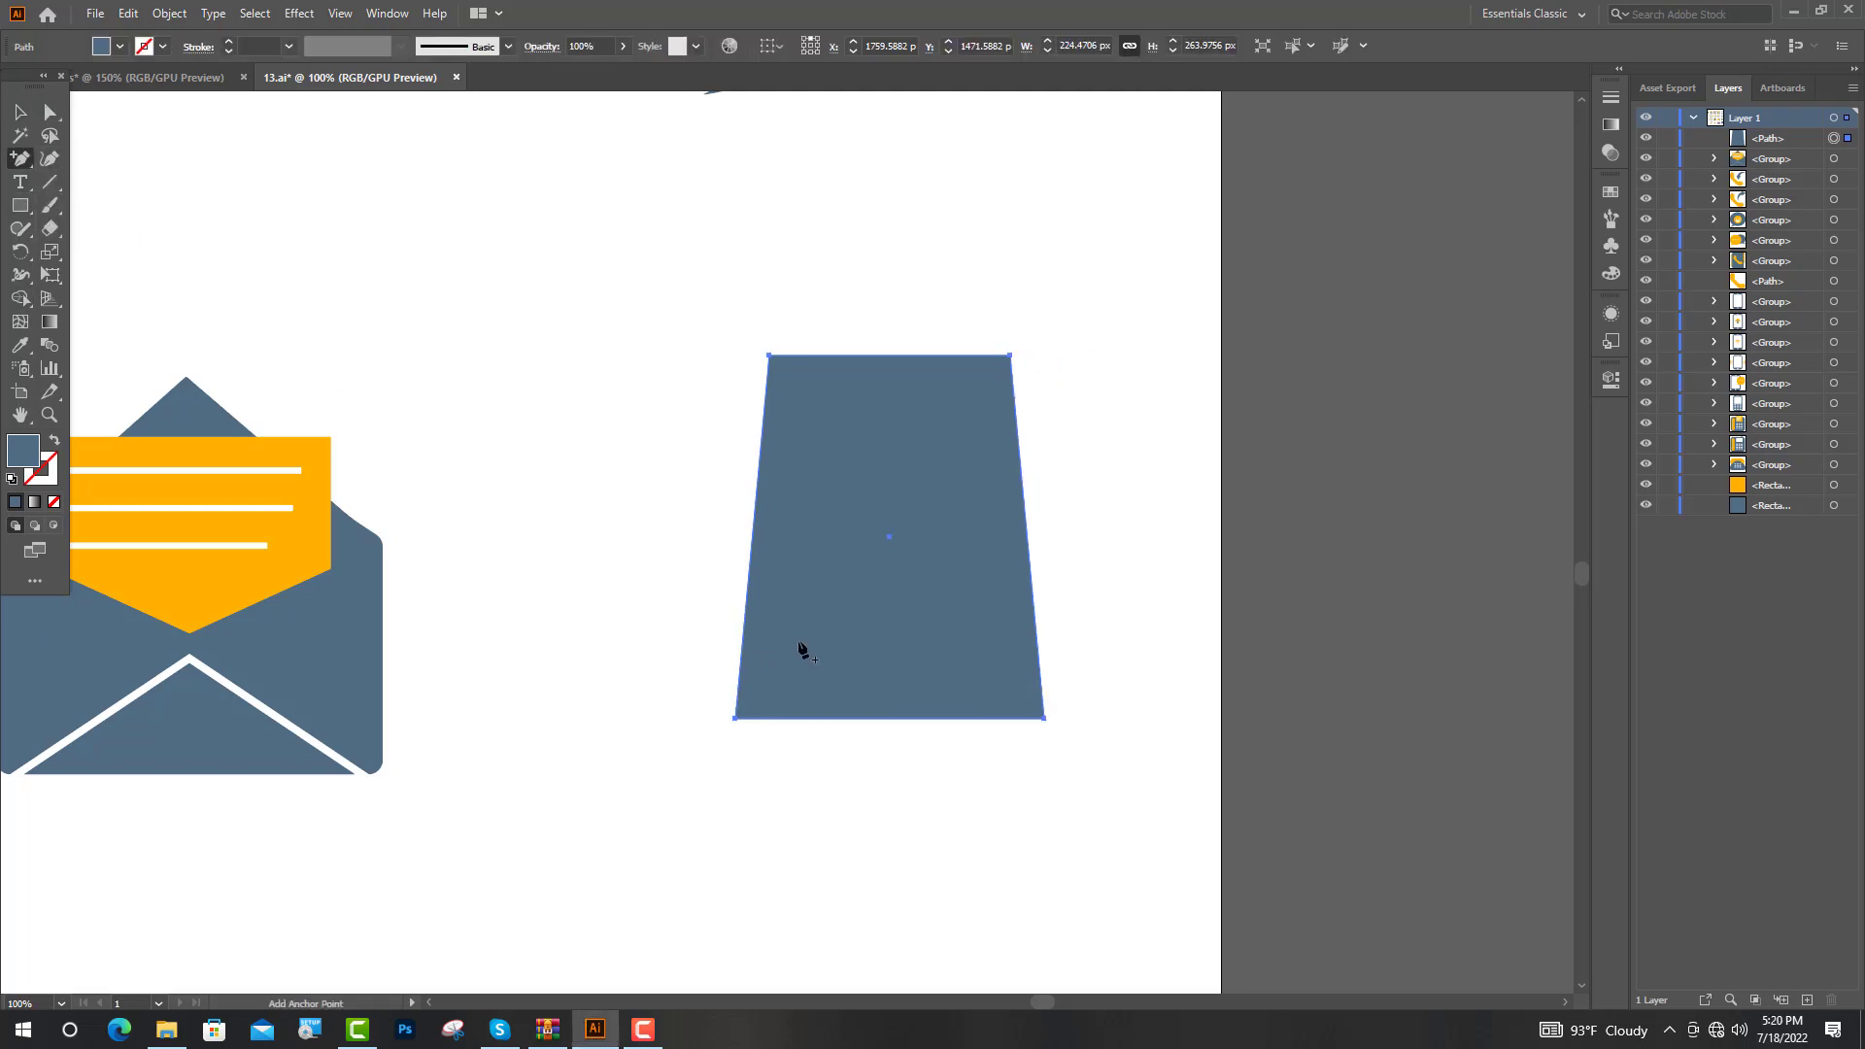
pyautogui.click(742, 644)
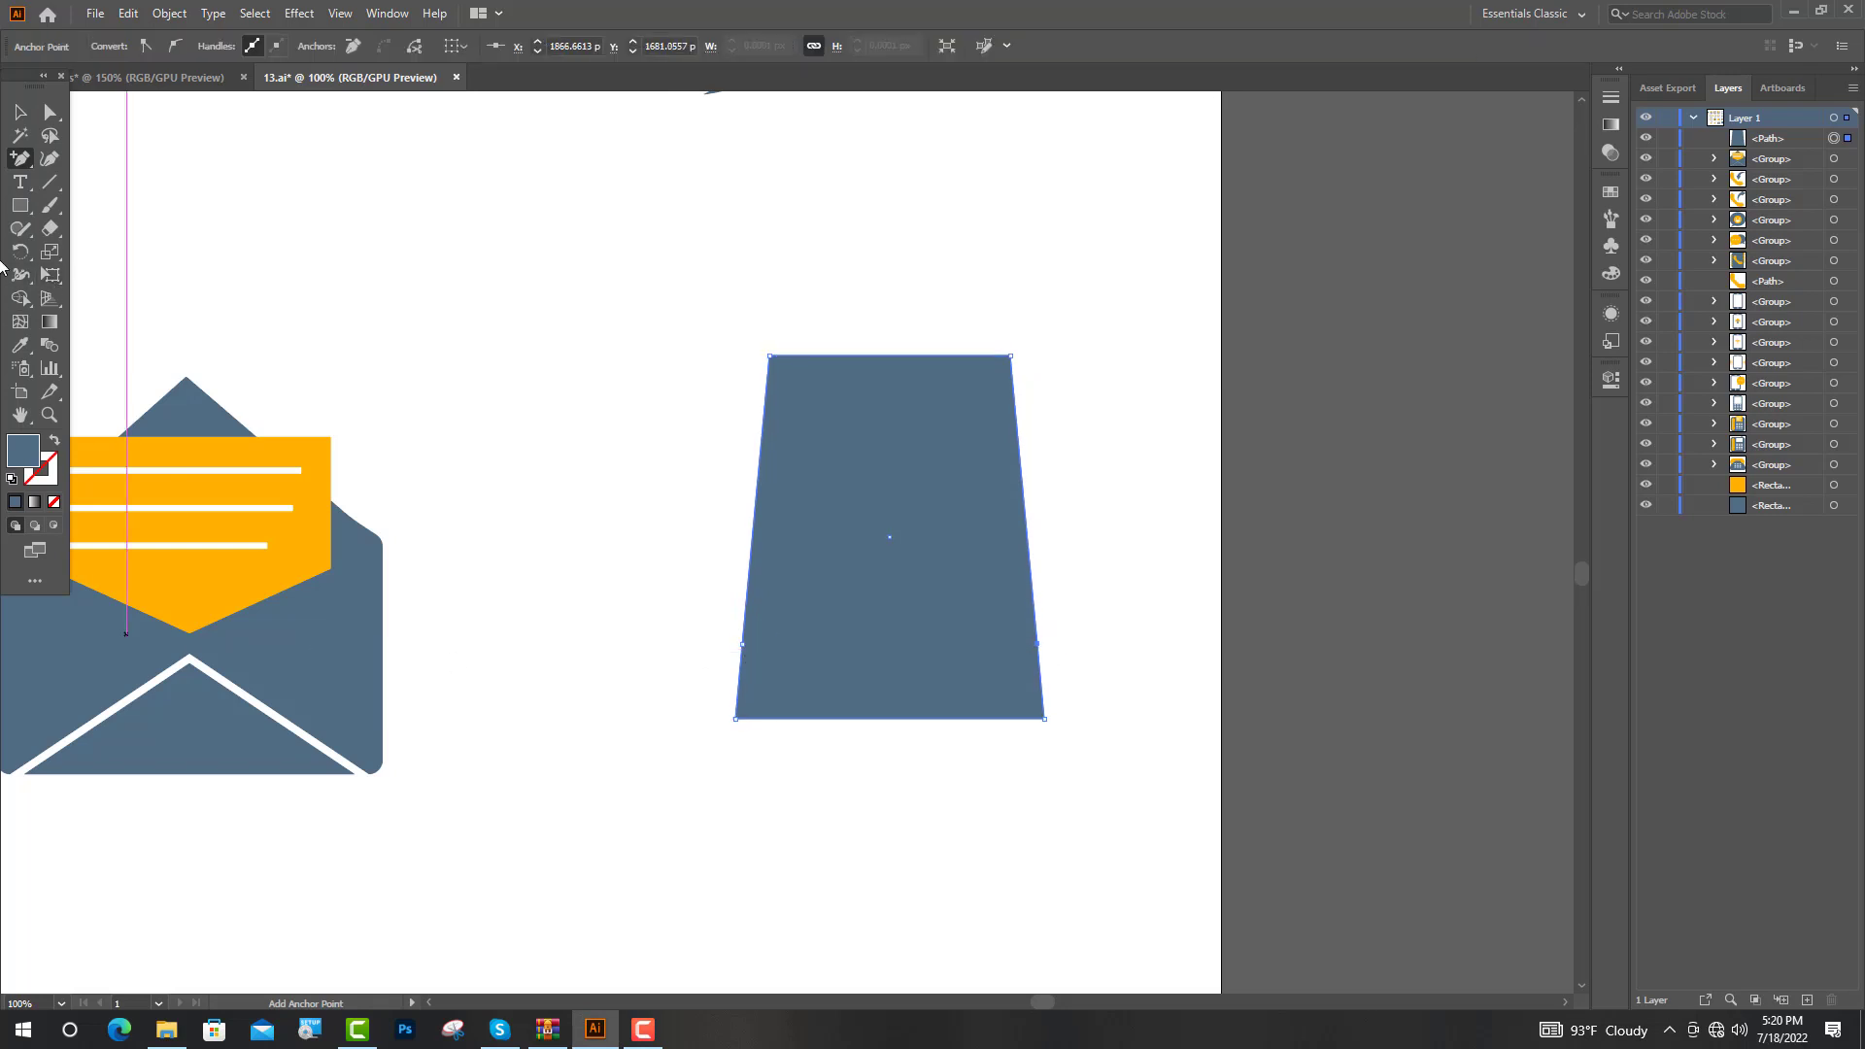
# Step: Position the tapered shape centered below the smiley chat bubble, with its base in line with the envelope's
pyautogui.press('v')
pyautogui.hotkey('ctrl', '-')
pyautogui.hotkey('ctrl', '-')
pyautogui.hotkey('ctrl', '-')
pyautogui.press('a')
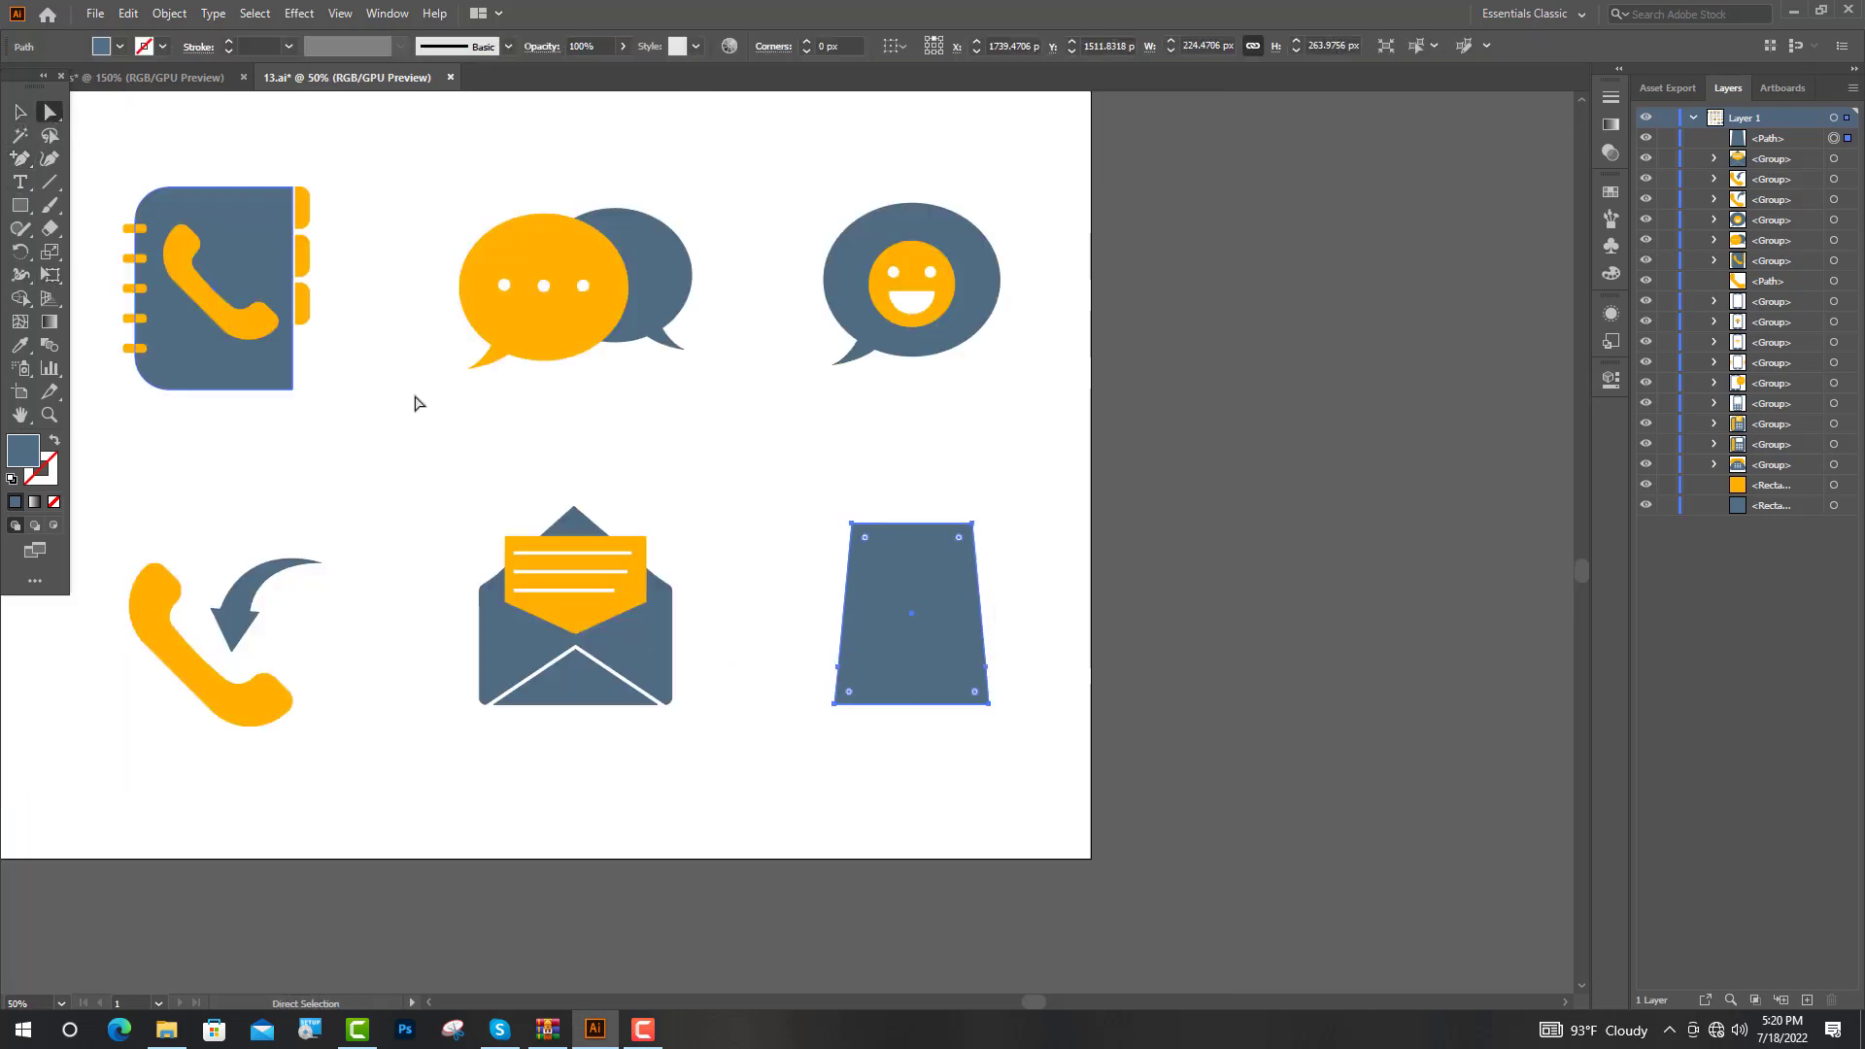
pyautogui.click(412, 399)
# Step: Round the tapered shape's two upper corners to the maximum radius so its top becomes a dome
pyautogui.hotkey('ctrl', '+')
pyautogui.hotkey('ctrl', '+')
pyautogui.hotkey('ctrl', '+')
pyautogui.moveTo(644, 322); pyautogui.dragTo(647, 330)
pyautogui.keyDown('shift'); pyautogui.click(881, 327); pyautogui.keyUp('shift')
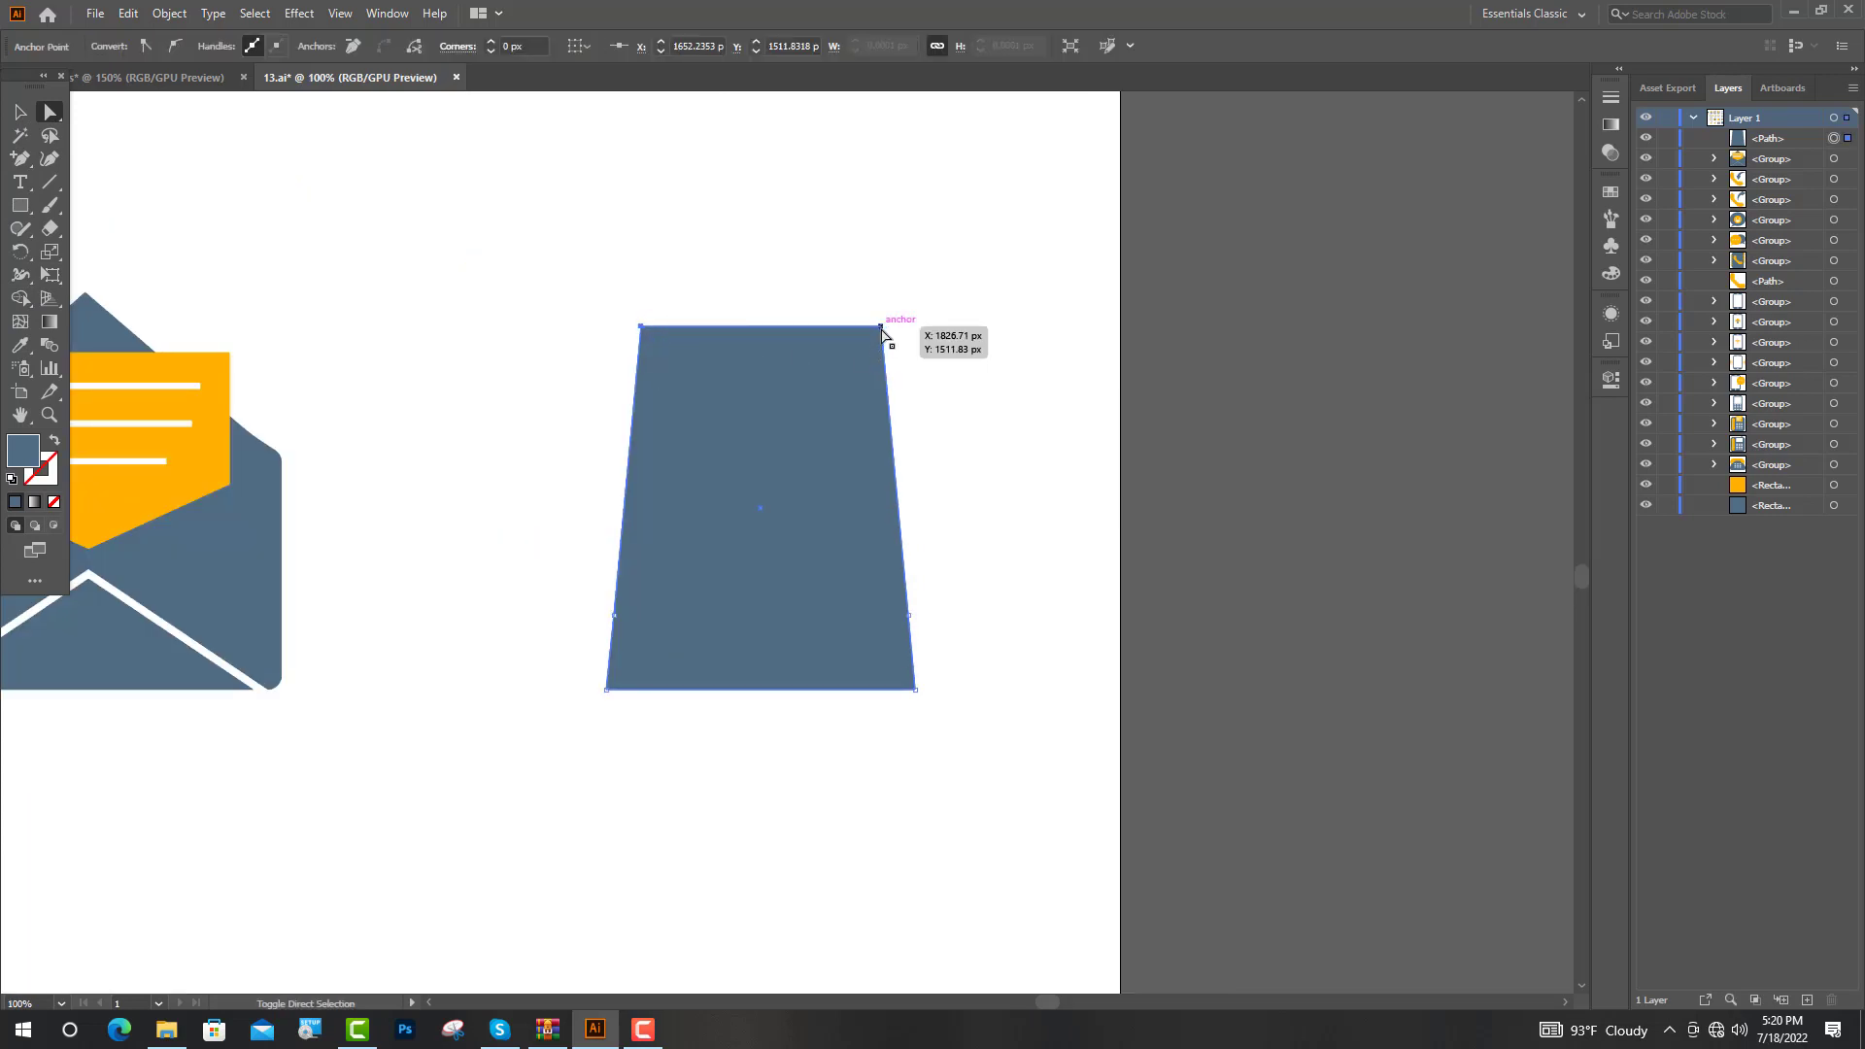
pyautogui.moveTo(680, 393); pyautogui.dragTo(840, 641)
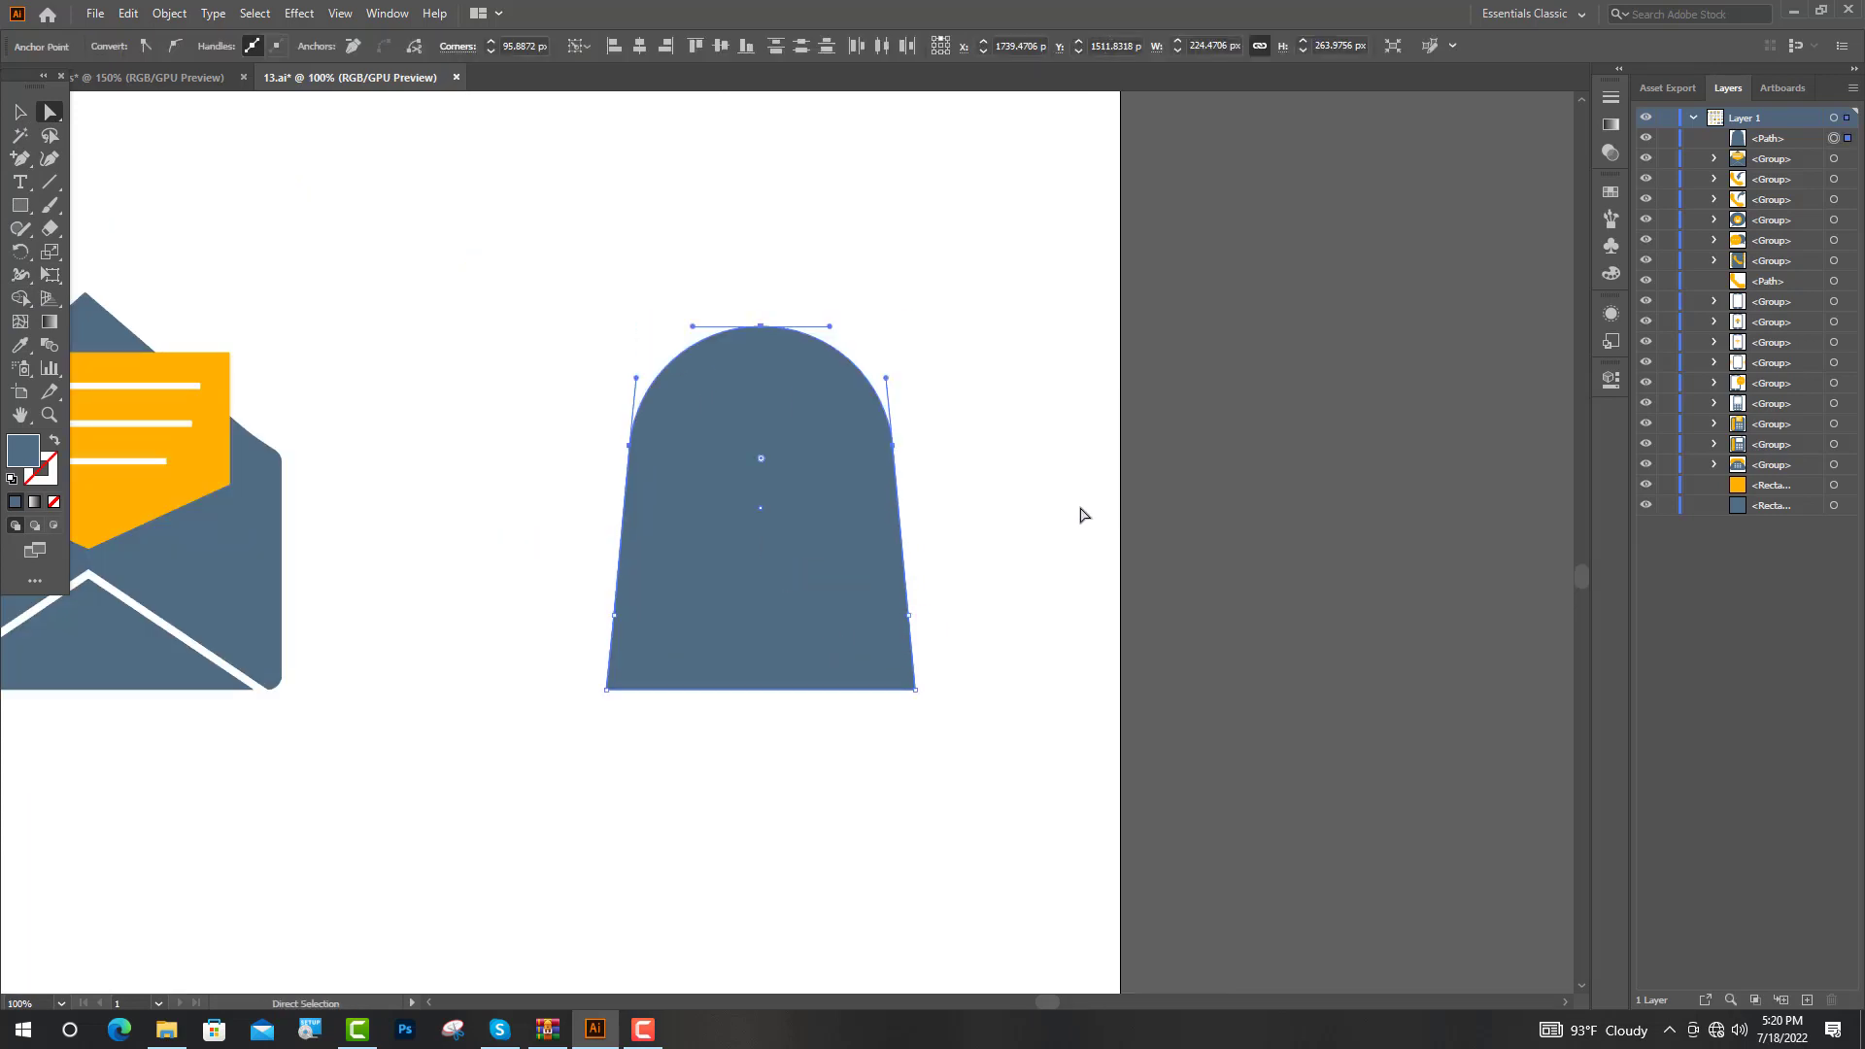
# Step: Move the two anchor points near the base inward by 10 px each to flare the bell's rim
pyautogui.click(613, 616)
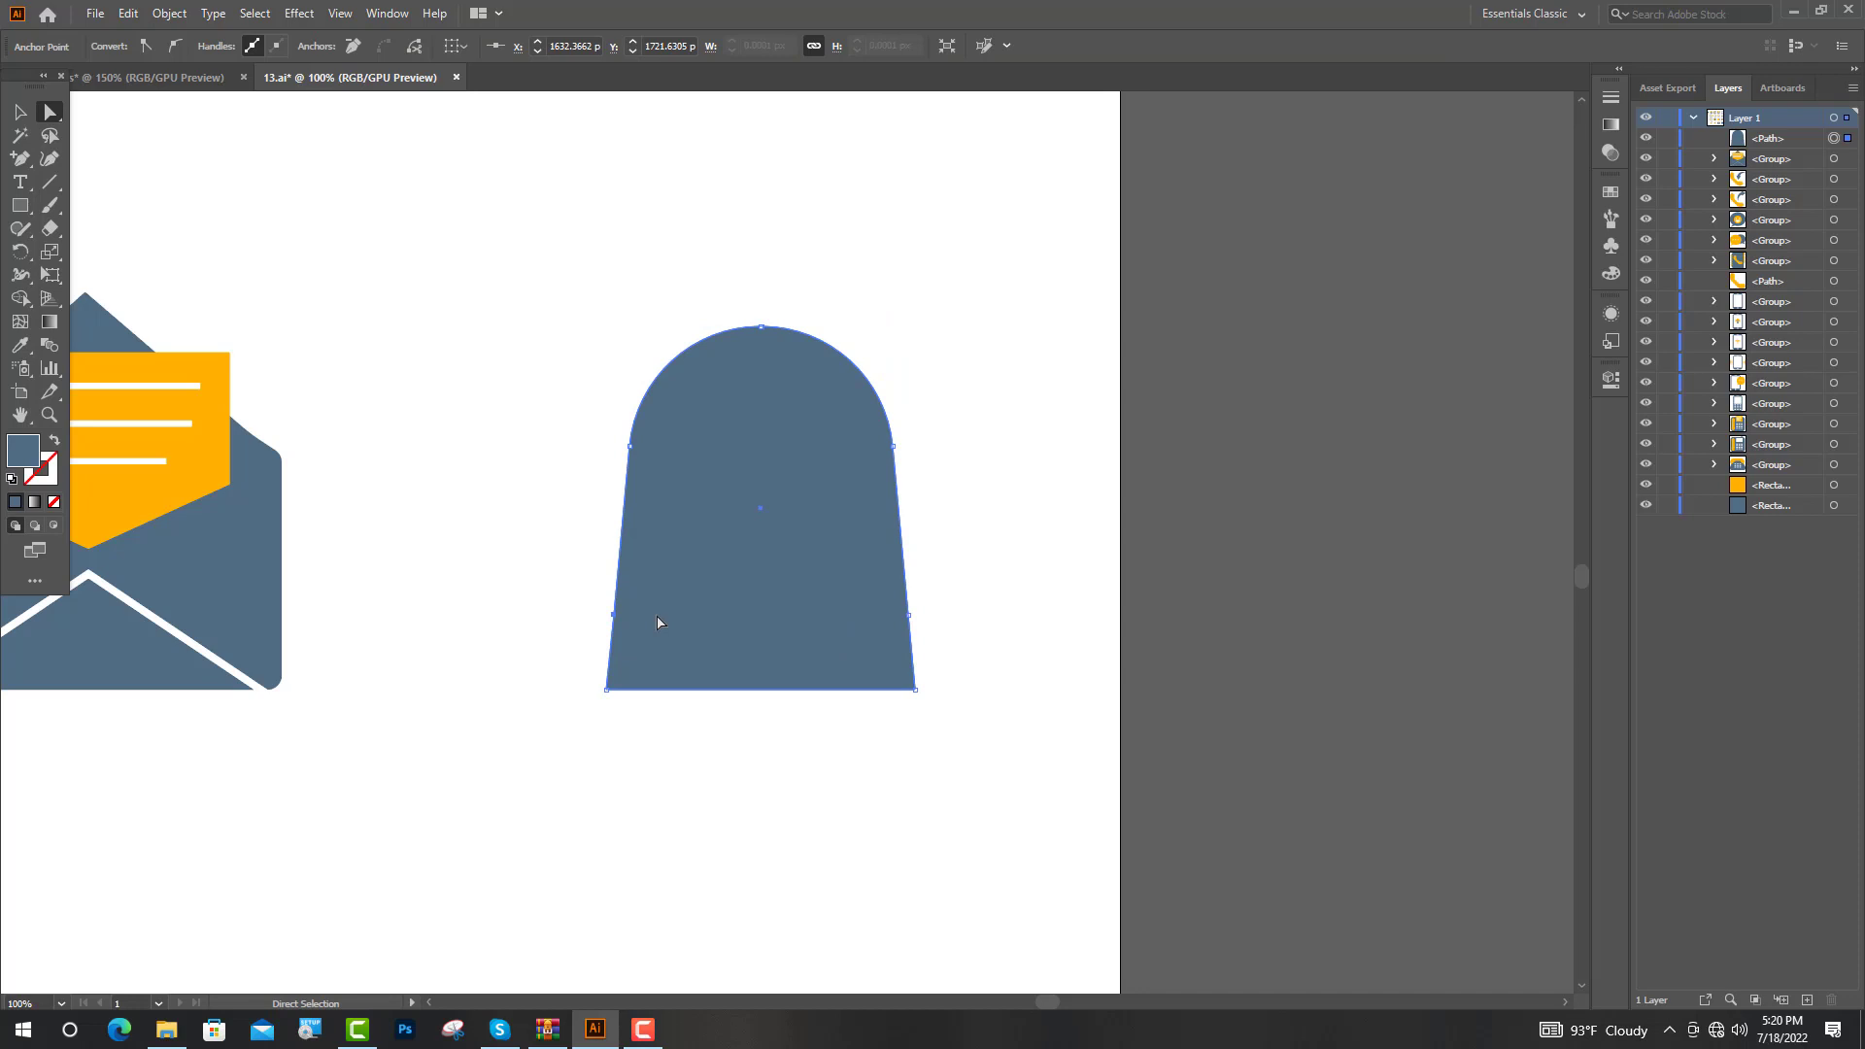
pyautogui.hotkey('shift', 'Right')
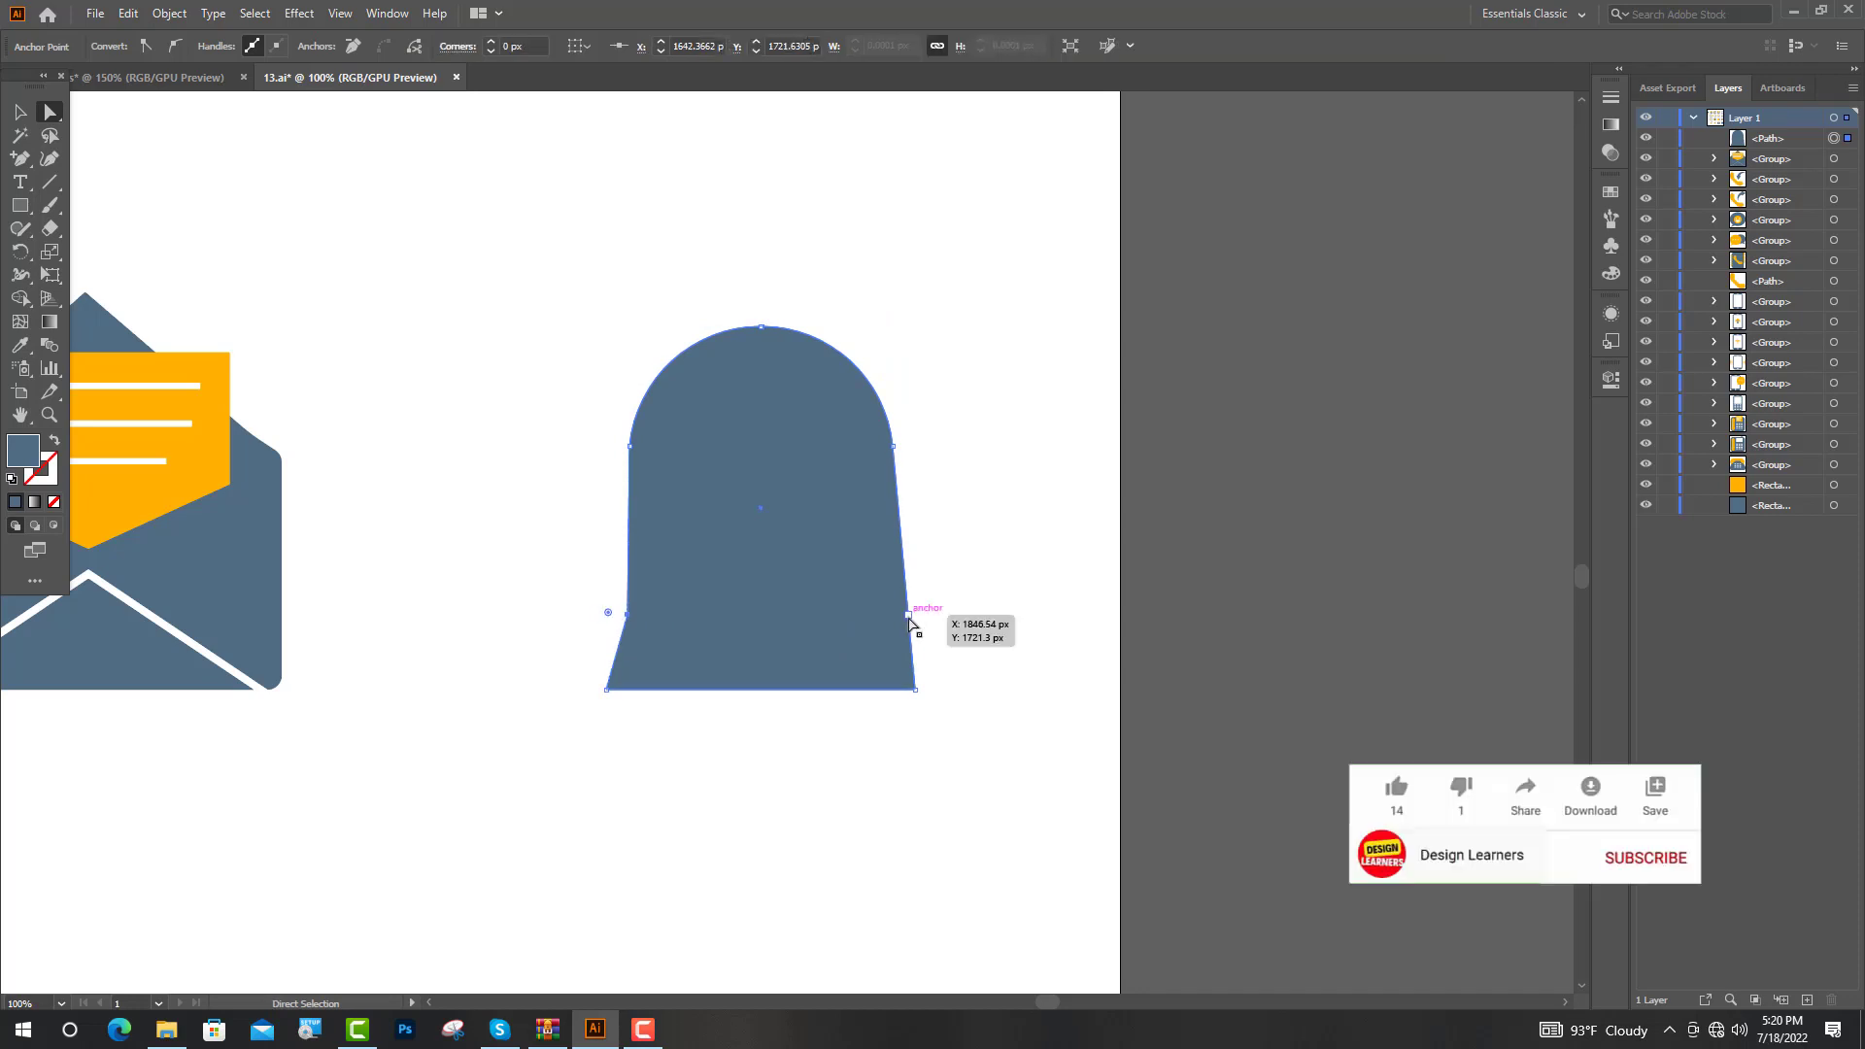
pyautogui.click(912, 618)
pyautogui.hotkey('shift', 'Left')
# Step: Round the bell's corners at the two inward side points and at both ends of its base
pyautogui.keyDown('shift'); pyautogui.click(626, 615); pyautogui.keyUp('shift')
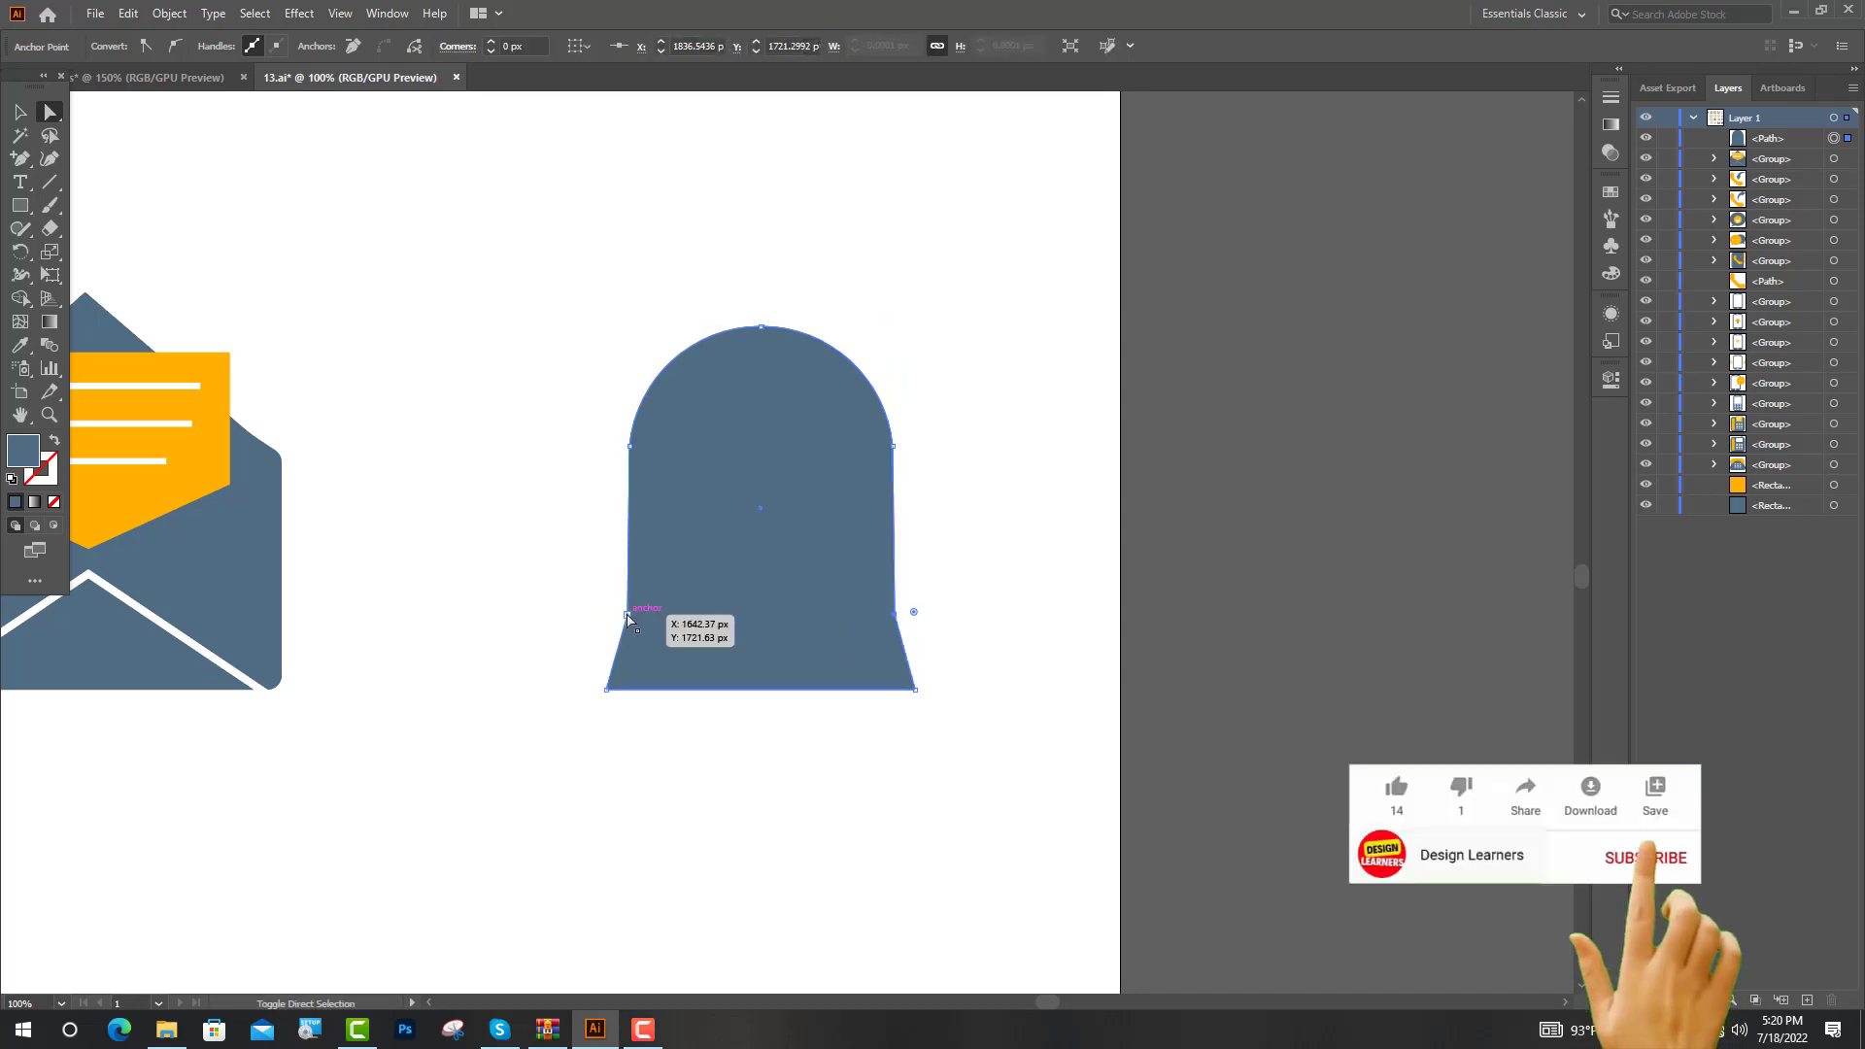
pyautogui.moveTo(914, 613); pyautogui.dragTo(975, 625)
pyautogui.click(974, 625)
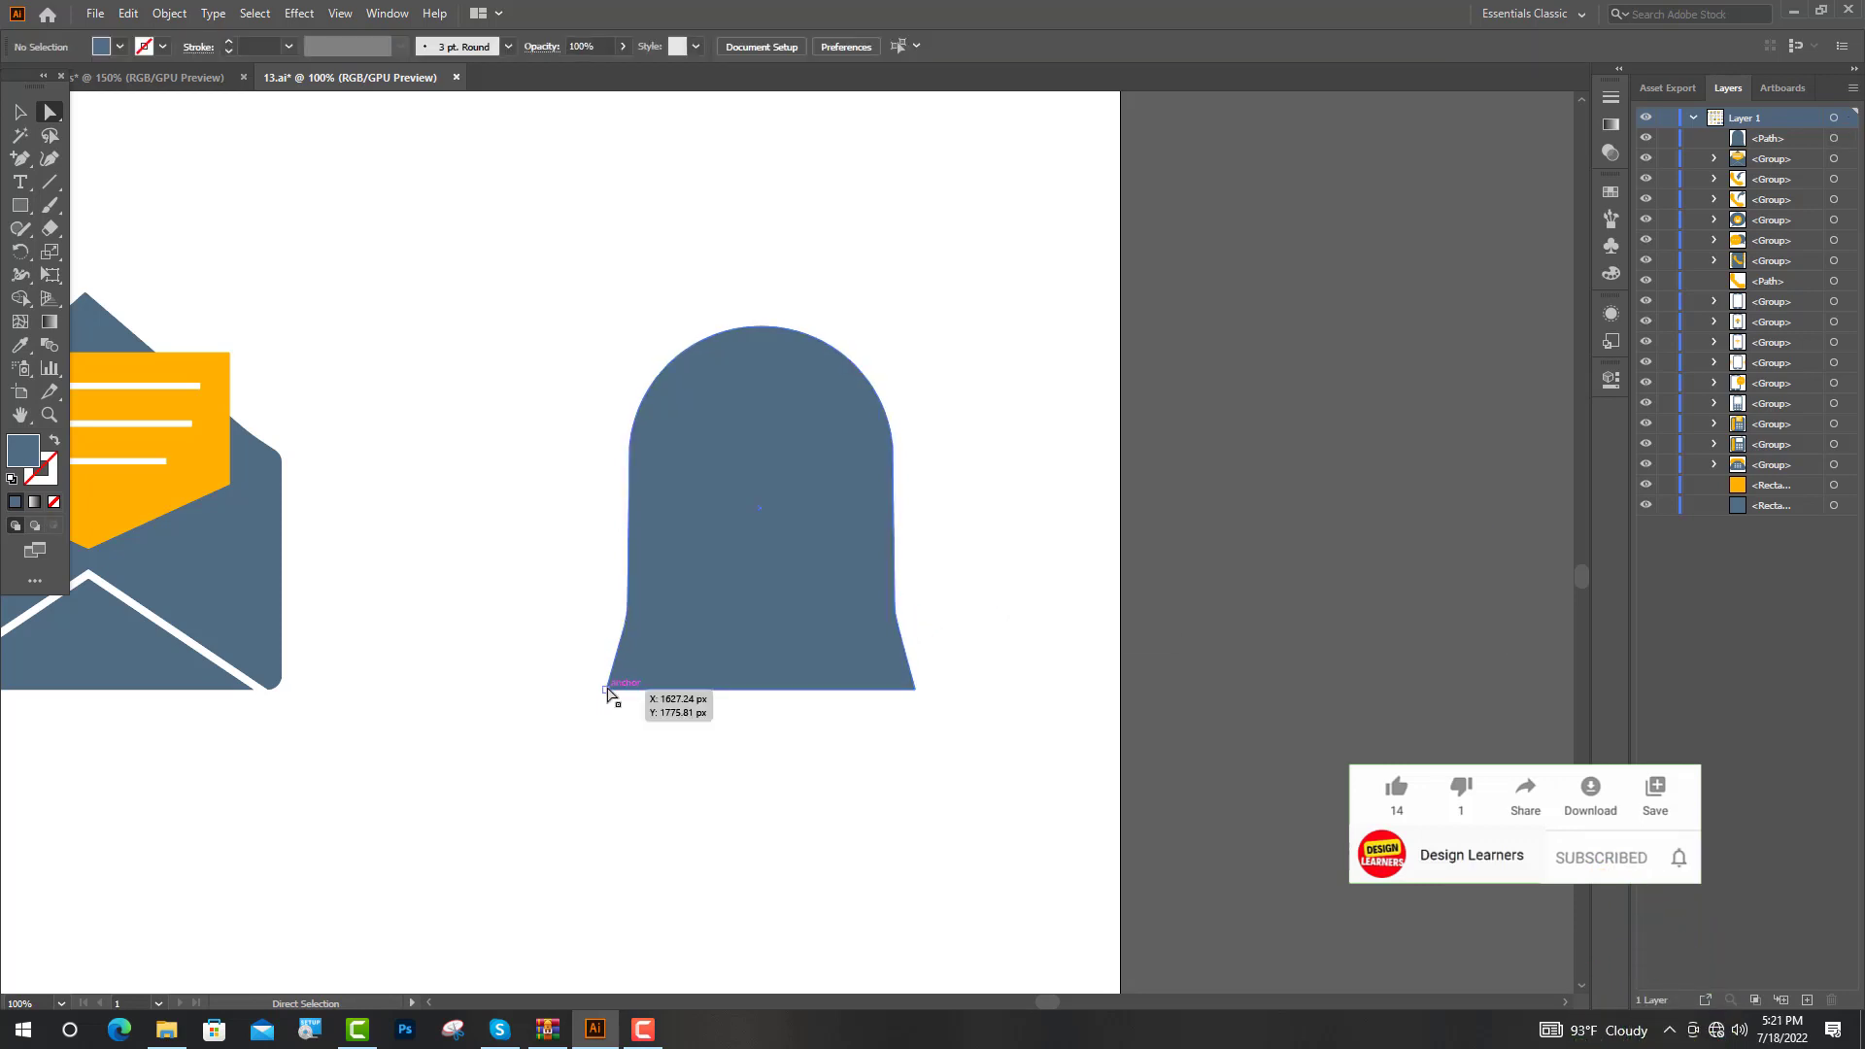
pyautogui.click(609, 693)
pyautogui.keyDown('shift'); pyautogui.click(913, 688); pyautogui.keyUp('shift')
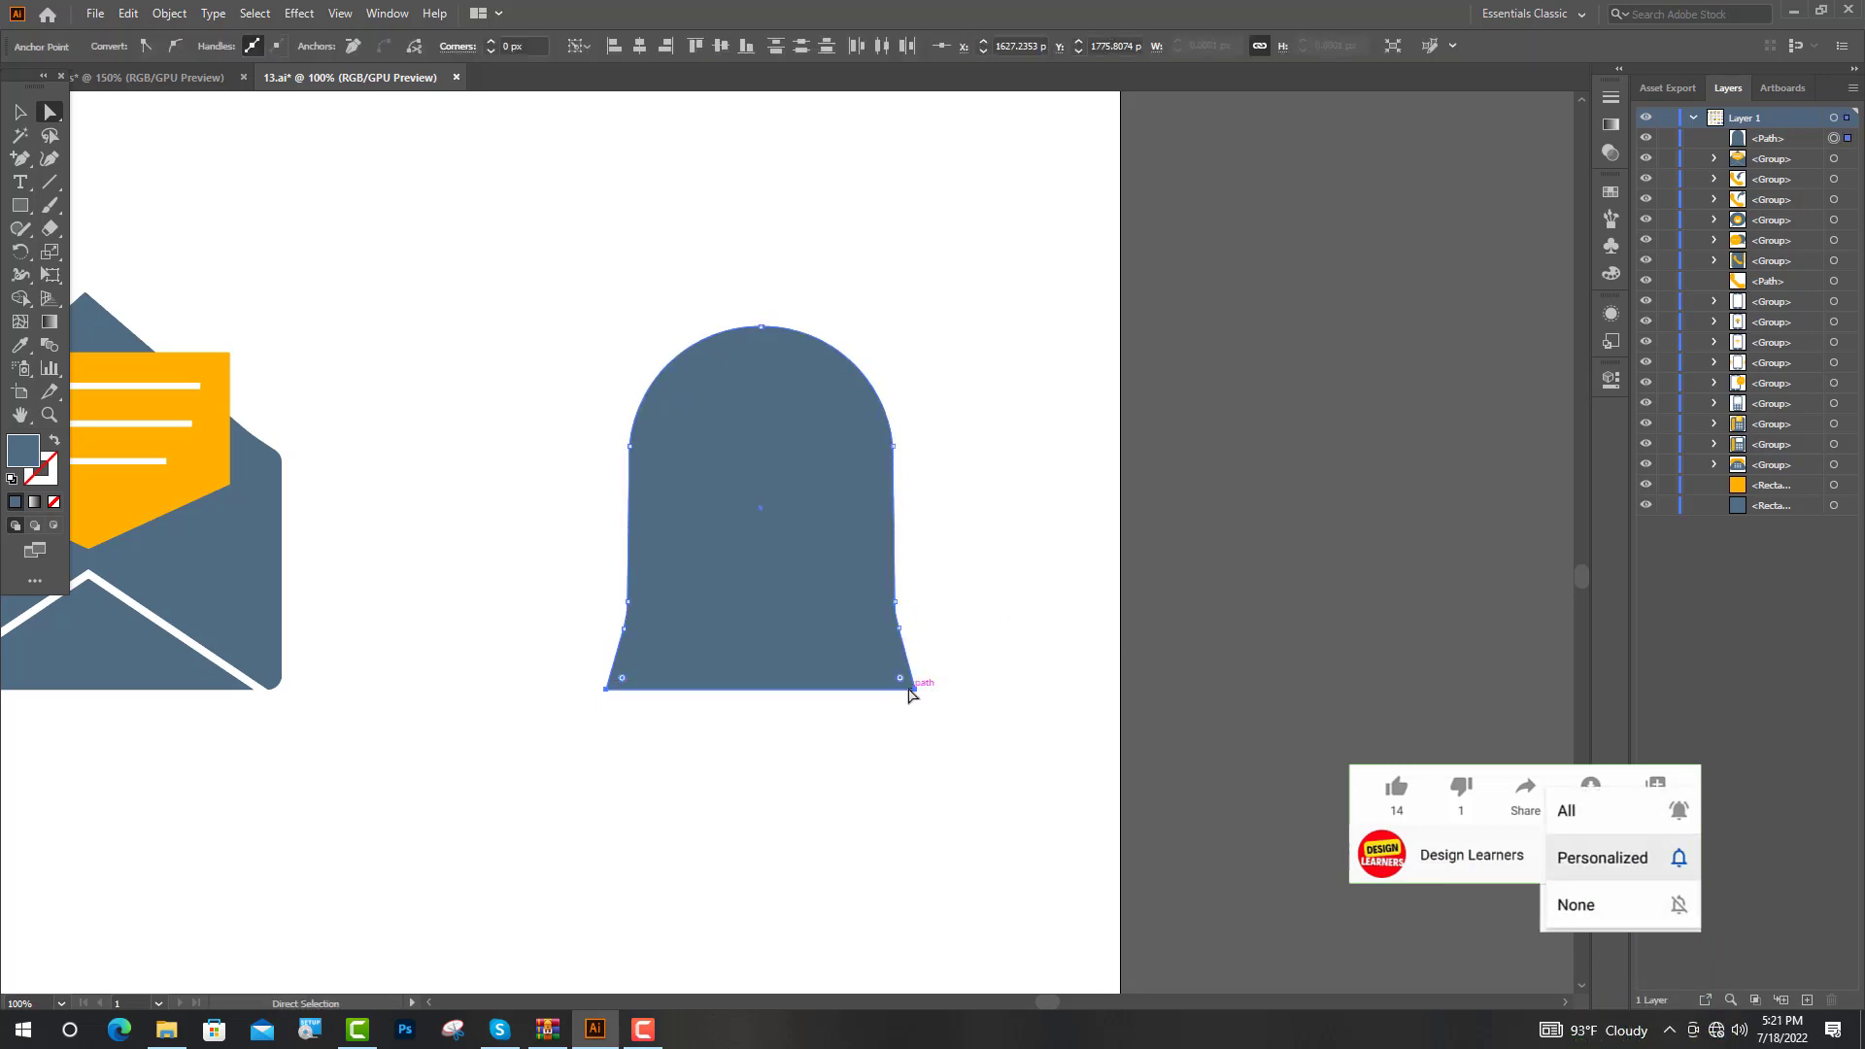
pyautogui.moveTo(901, 678)
pyautogui.mouseDown()
pyautogui.moveTo(878, 661)
pyautogui.moveTo(903, 678)
pyautogui.mouseUp()
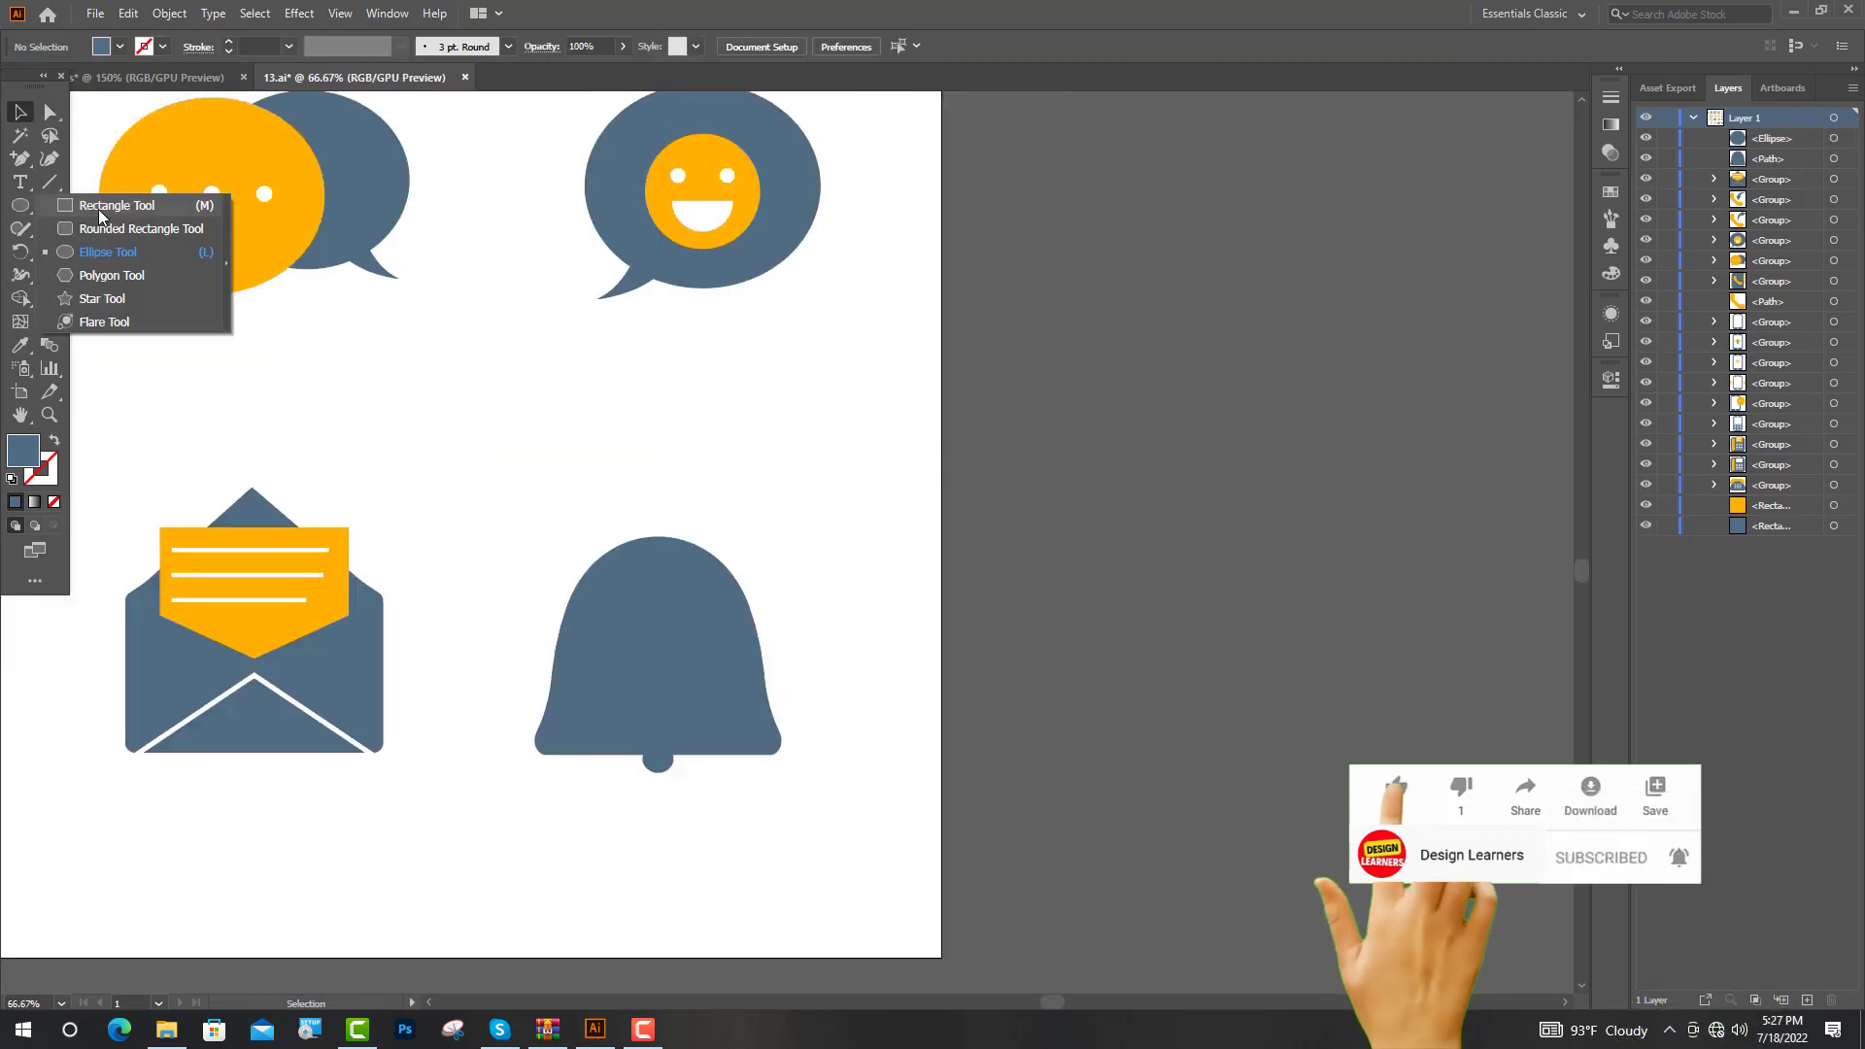
# Step: Draw a small upright rectangle at the top of the bell as its handle and round the rectangle's upper corners
pyautogui.click(77, 204)
pyautogui.moveTo(645, 499); pyautogui.dragTo(665, 548)
pyautogui.hotkey('ctrl', '=')
pyautogui.hotkey('ctrl', '=')
pyautogui.hotkey('ctrl', '=')
pyautogui.hotkey('ctrl', '=')
pyautogui.hotkey('ctrl', '=')
pyautogui.hotkey('ctrl', '=')
pyautogui.moveTo(500, 435); pyautogui.dragTo(541, 500)
pyautogui.click(500, 353)
# Step: Copy the orange vibration arcs from the ringing phone icon and place them centered on both sides of the bell
pyautogui.hotkey('ctrl', '-')
pyautogui.hotkey('ctrl', '-')
pyautogui.hotkey('ctrl', '-')
pyautogui.hotkey('ctrl', '-')
pyautogui.hotkey('ctrl', '-')
pyautogui.hotkey('ctrl', '-')
pyautogui.hotkey('ctrl', '-')
pyautogui.hotkey('ctrl', '-')
pyautogui.hotkey('ctrl', '-')
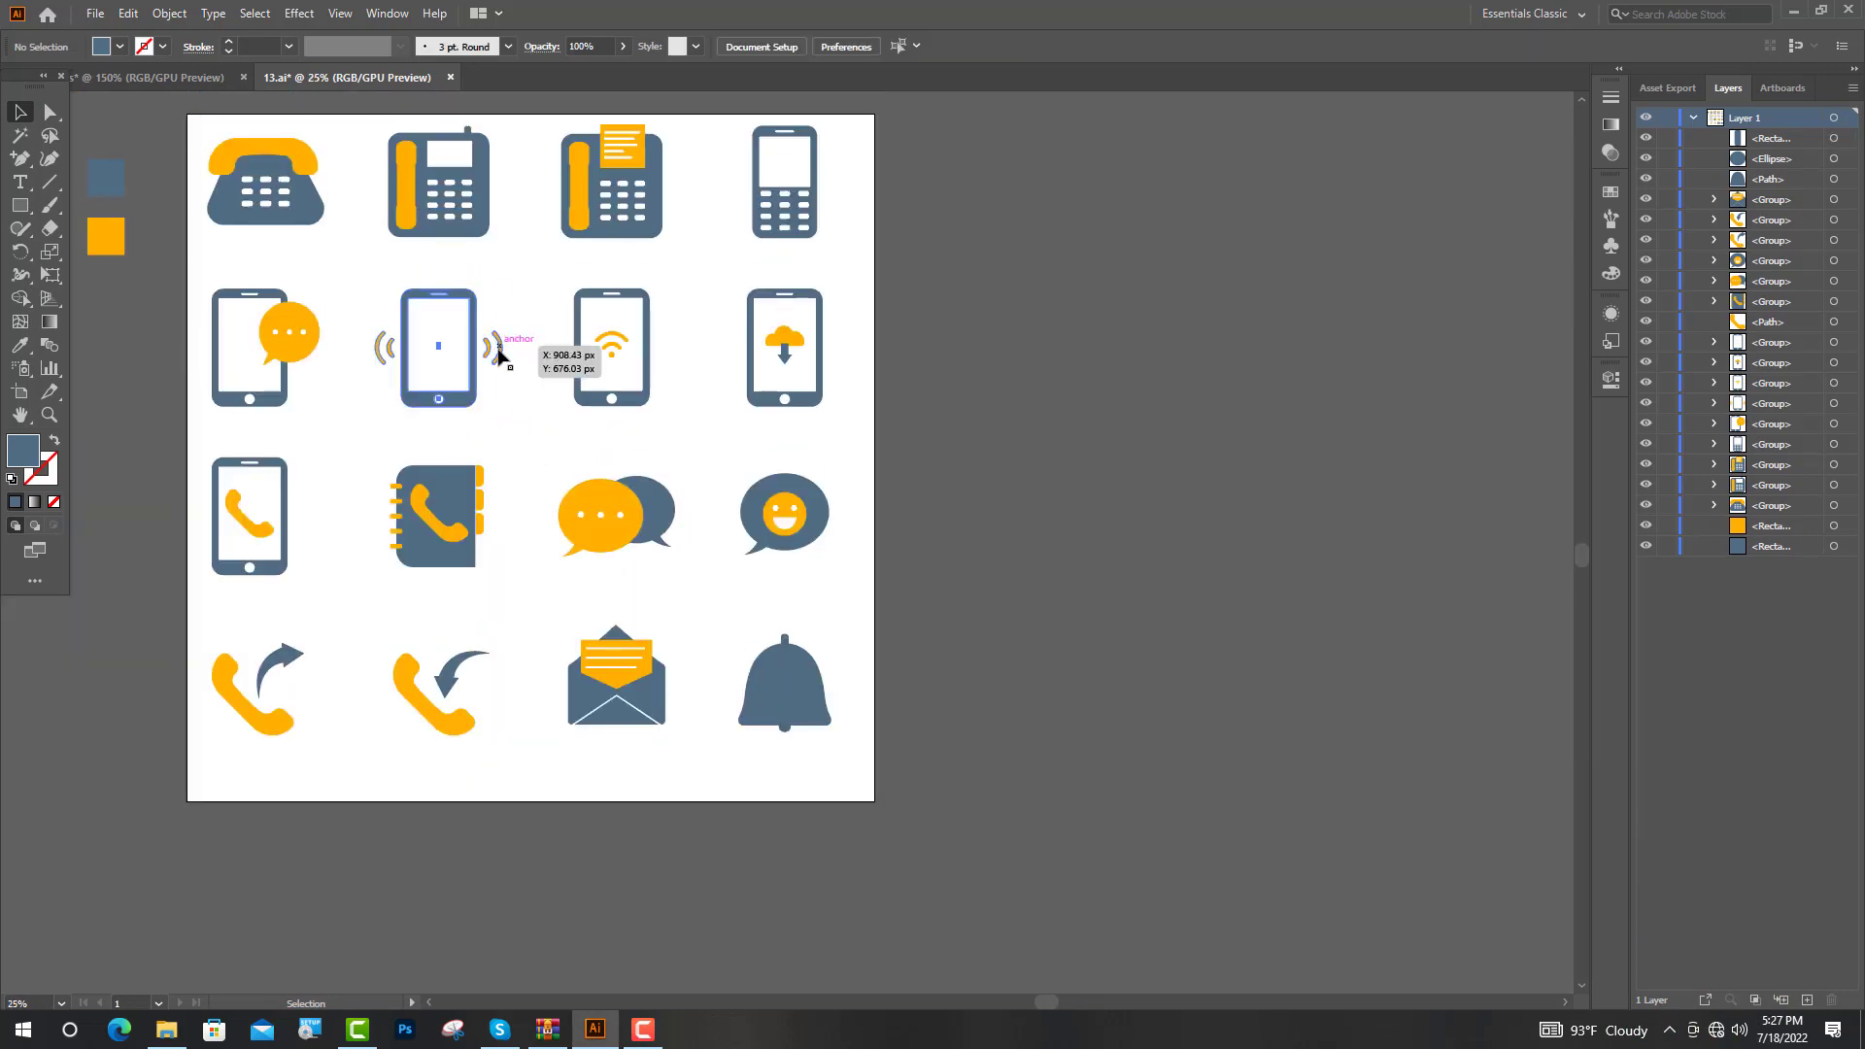
pyautogui.click(496, 340)
pyautogui.moveTo(493, 346); pyautogui.dragTo(833, 701)
pyautogui.hotkey('ctrl', '+')
pyautogui.hotkey('ctrl', '+')
pyautogui.hotkey('ctrl', '+')
pyautogui.hotkey('ctrl', '+')
pyautogui.hotkey('ctrl', '+')
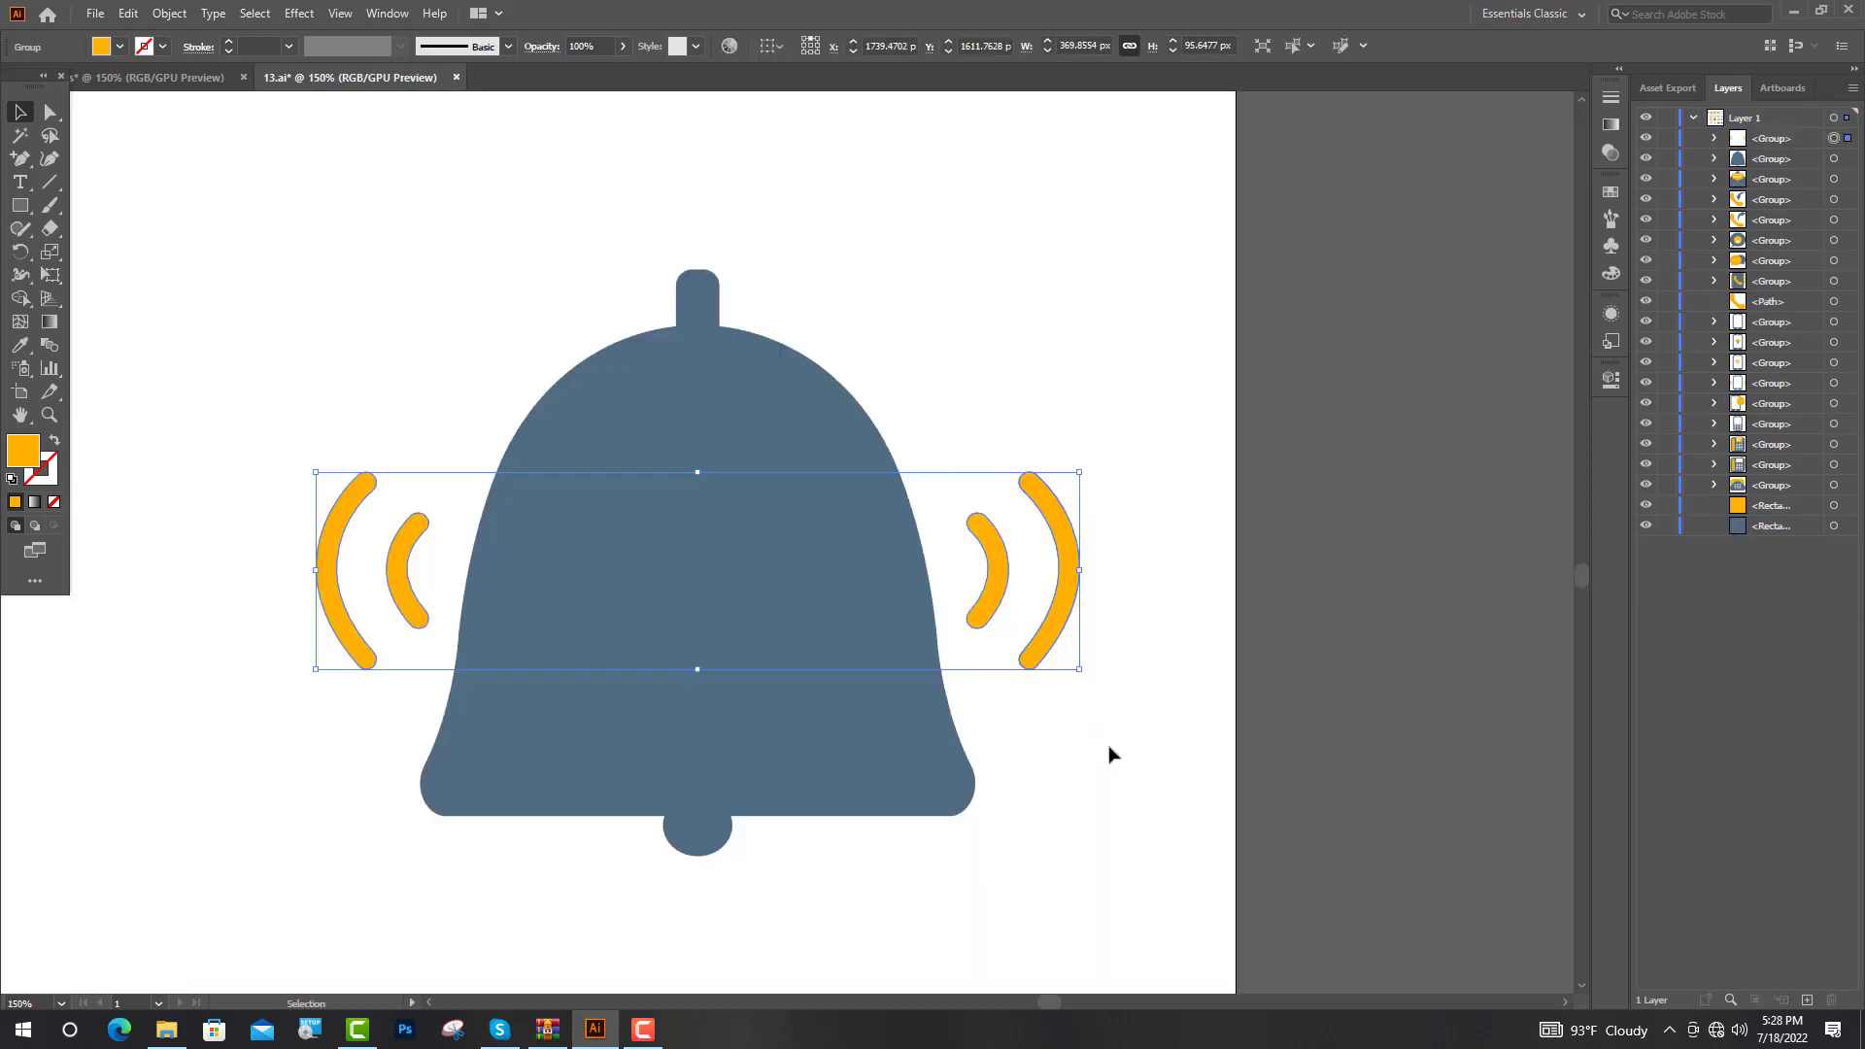
pyautogui.click(1125, 793)
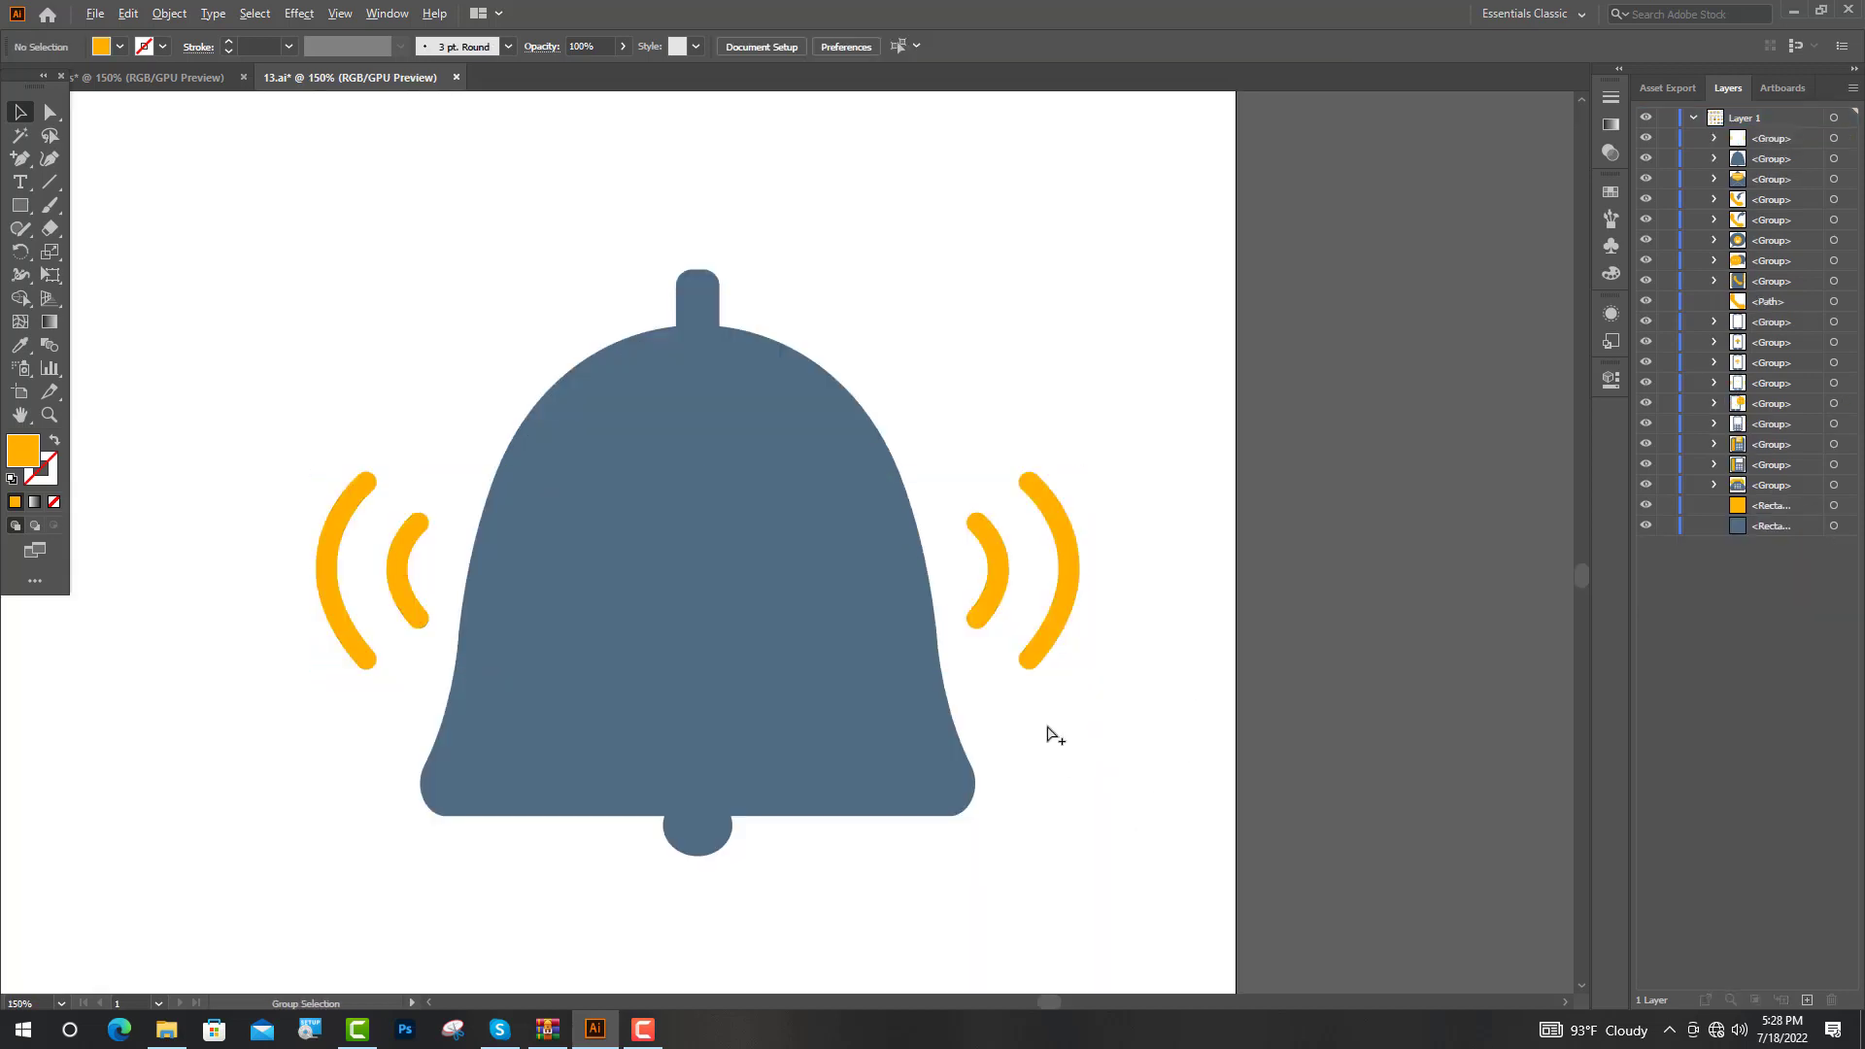
# Step: Remove the blue and orange color swatch rectangles beside the artboard and show the whole icon set
pyautogui.hotkey('ctrl', '-')
pyautogui.hotkey('ctrl', '-')
pyautogui.hotkey('ctrl', '-')
pyautogui.hotkey('ctrl', '-')
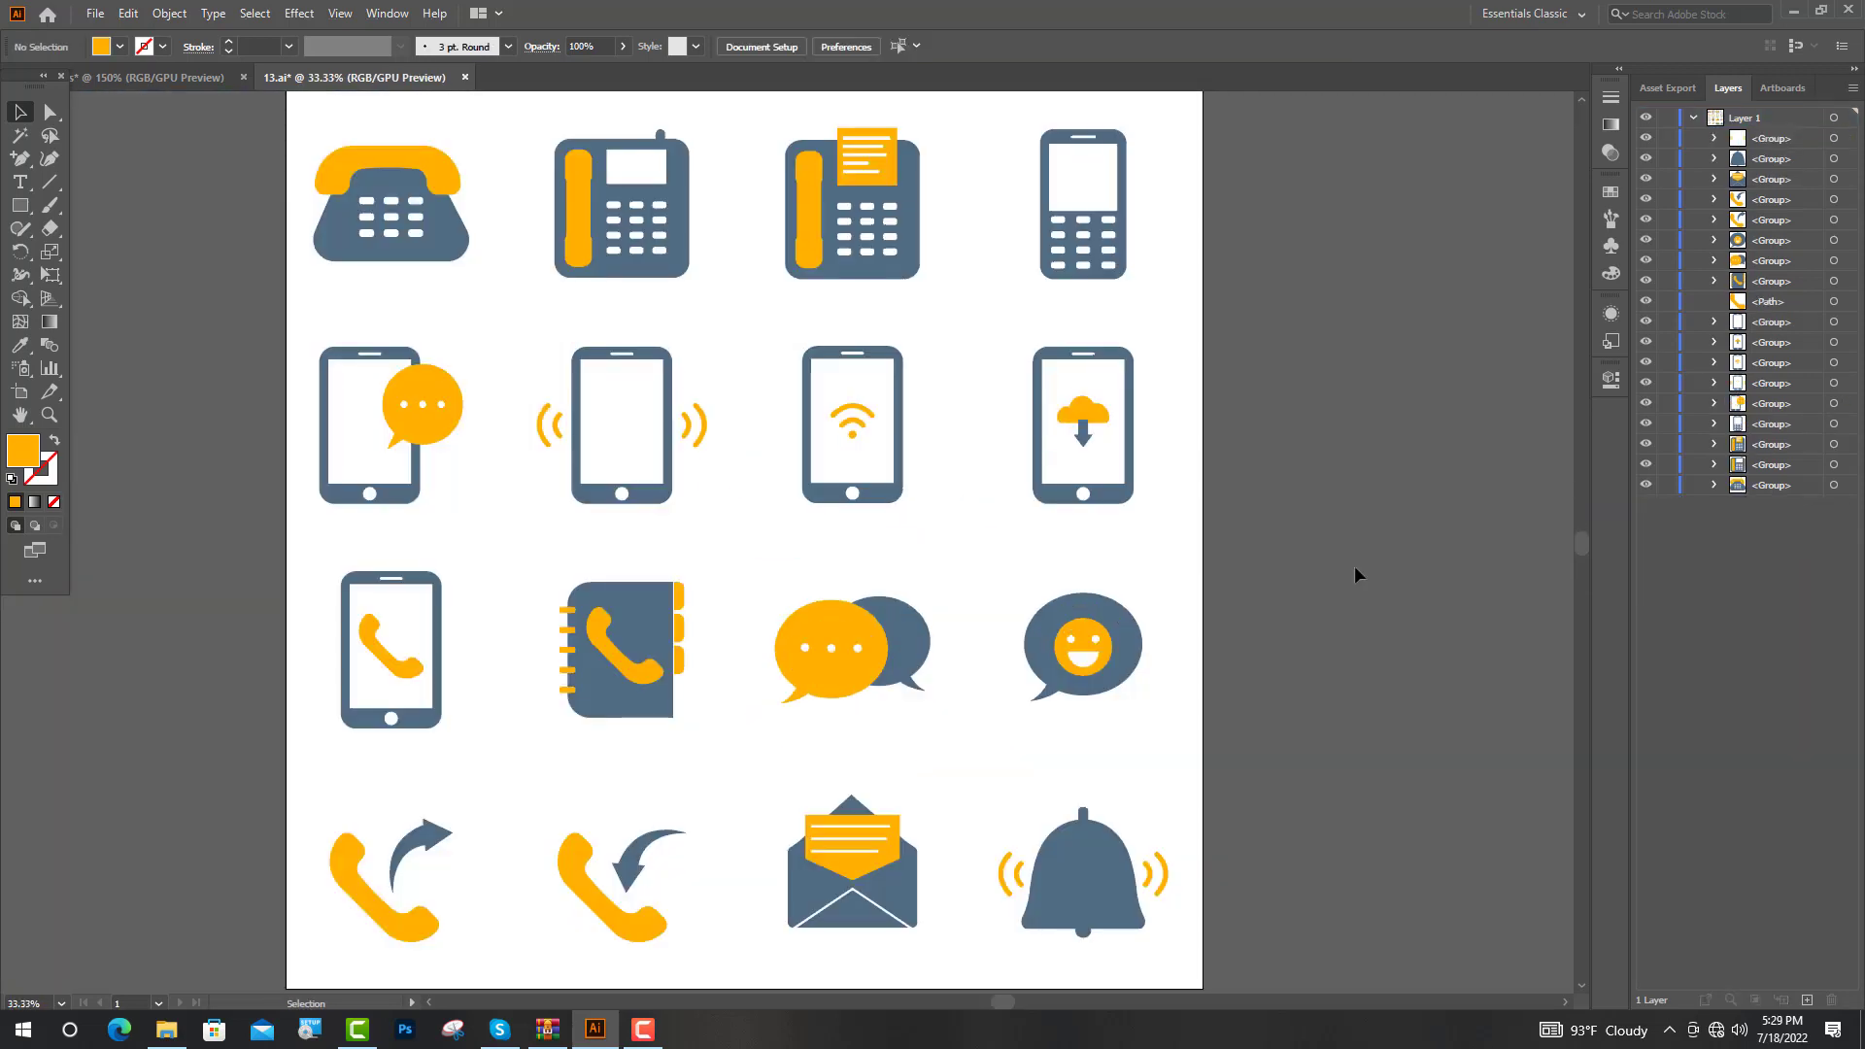